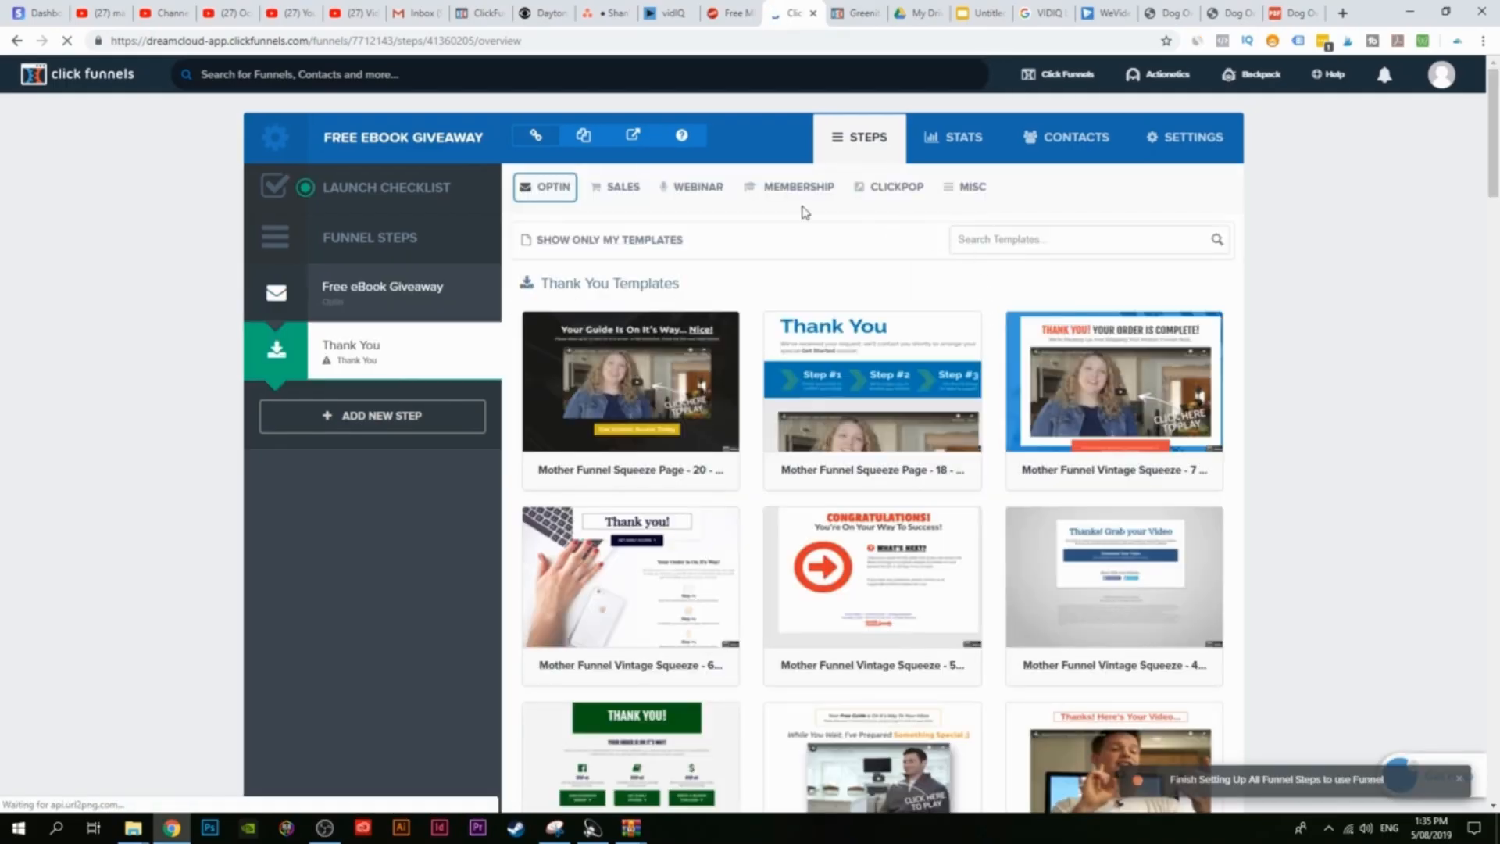
# Step: Apply the Vintage Squeeze 4 'Thanks! Grab your Video' template to the Thank You step
pyautogui.scroll(-3, 803, 235)
pyautogui.scroll(2, 881, 571)
pyautogui.scroll(1, 882, 570)
pyautogui.scroll(-4, 1266, 526)
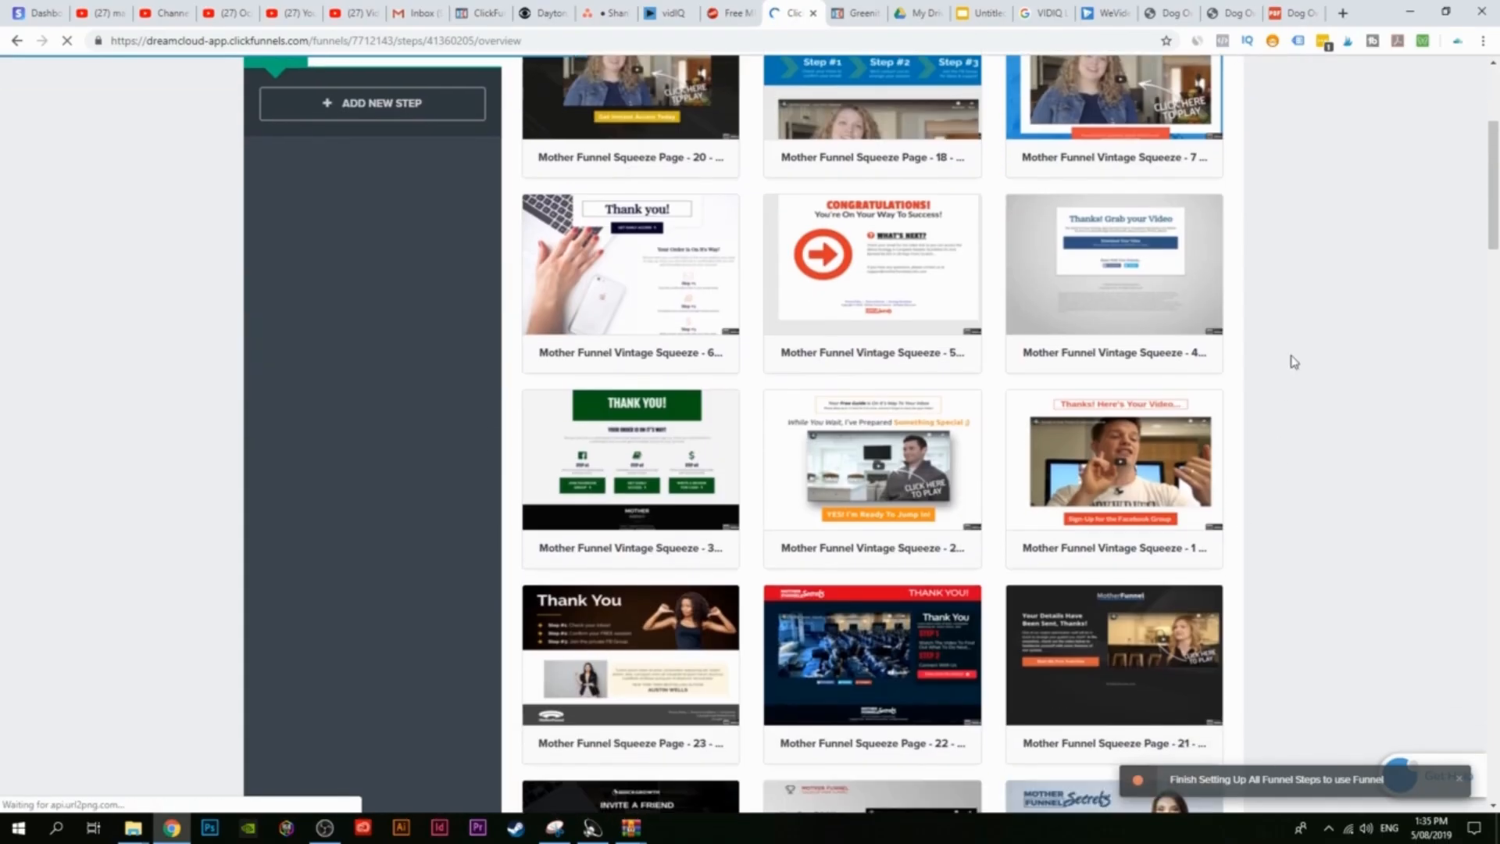
pyautogui.scroll(2, 1219, 379)
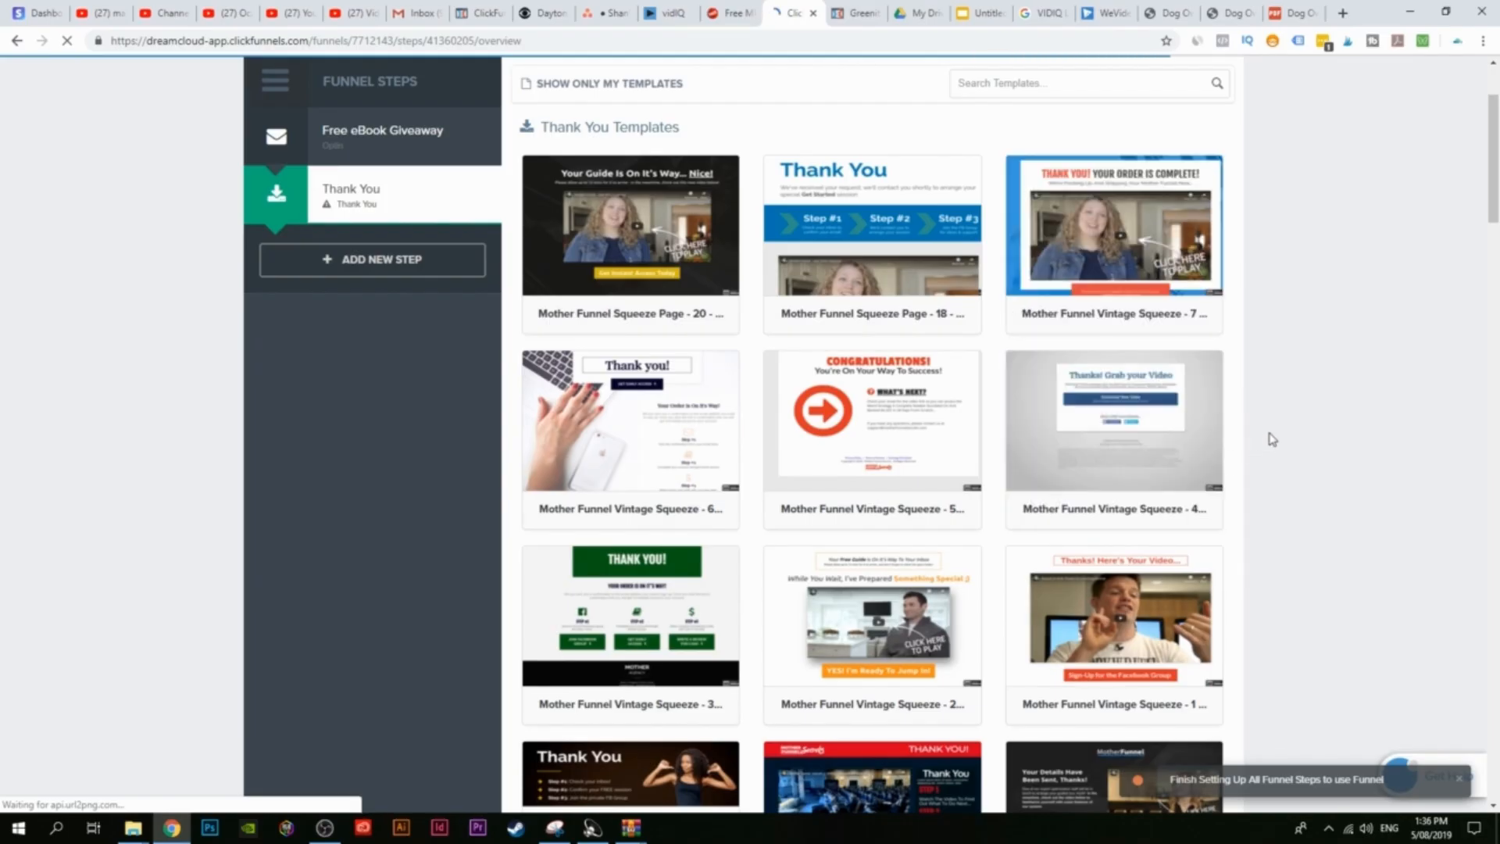
pyautogui.moveTo(1170, 414)
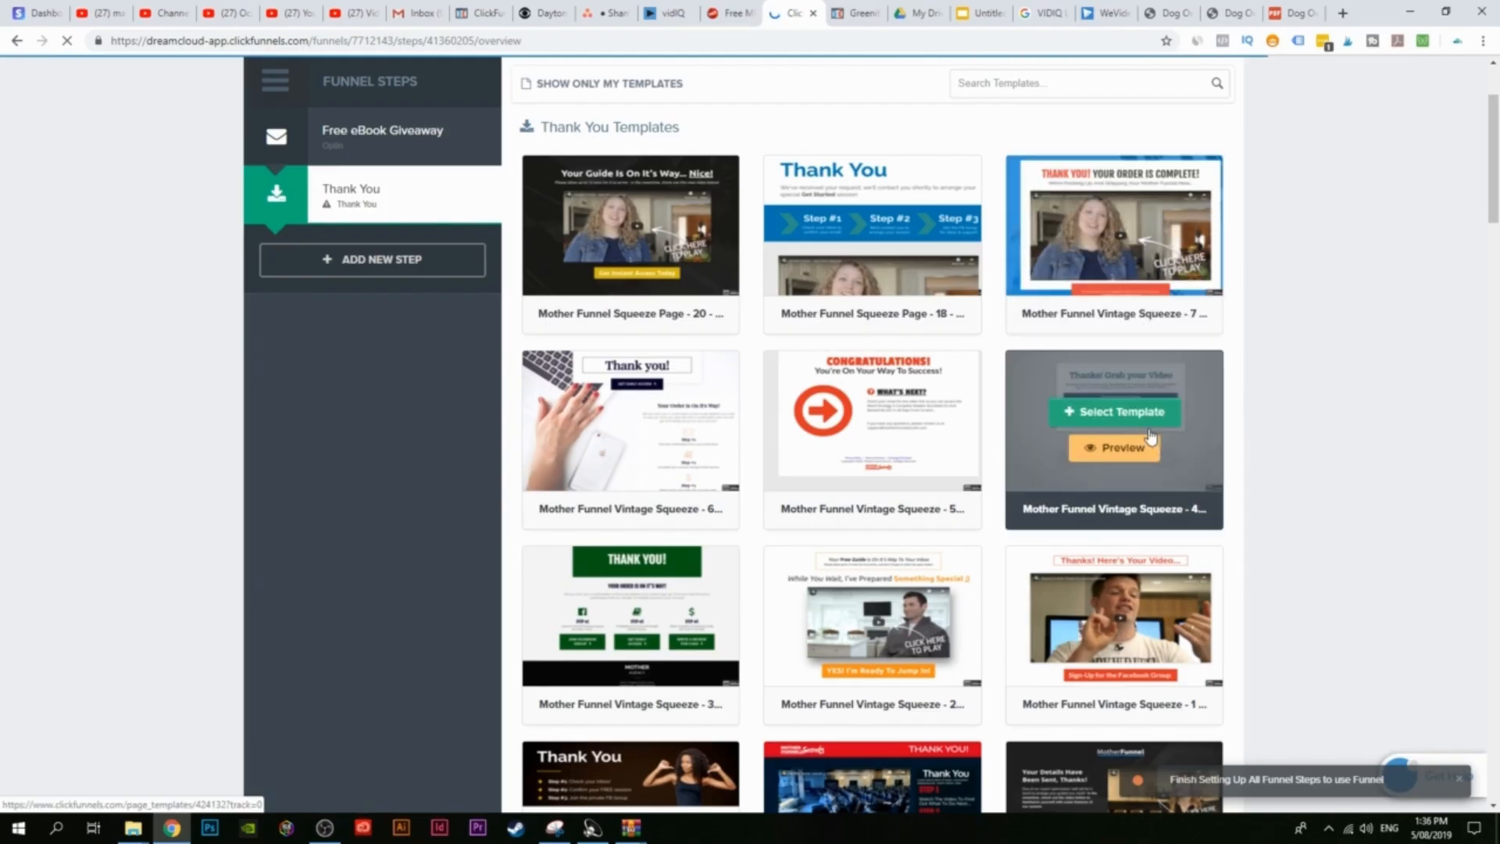
pyautogui.click(1122, 427)
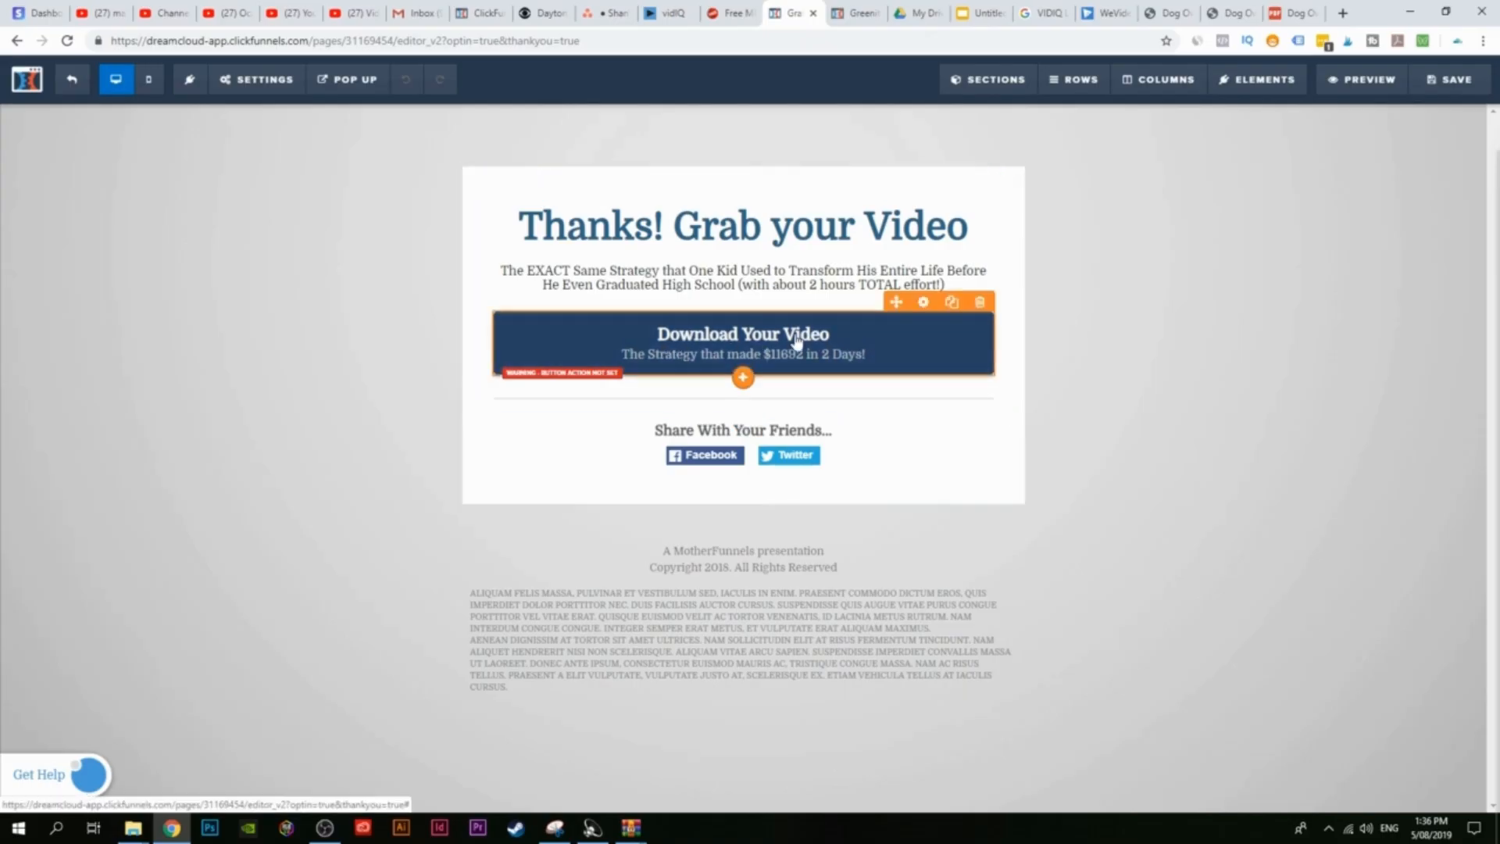
# Step: After checking the eBook's Drive link, rewrite the headline text after 'Thank' as 'You! Here is your Book!'
pyautogui.click(932, 6)
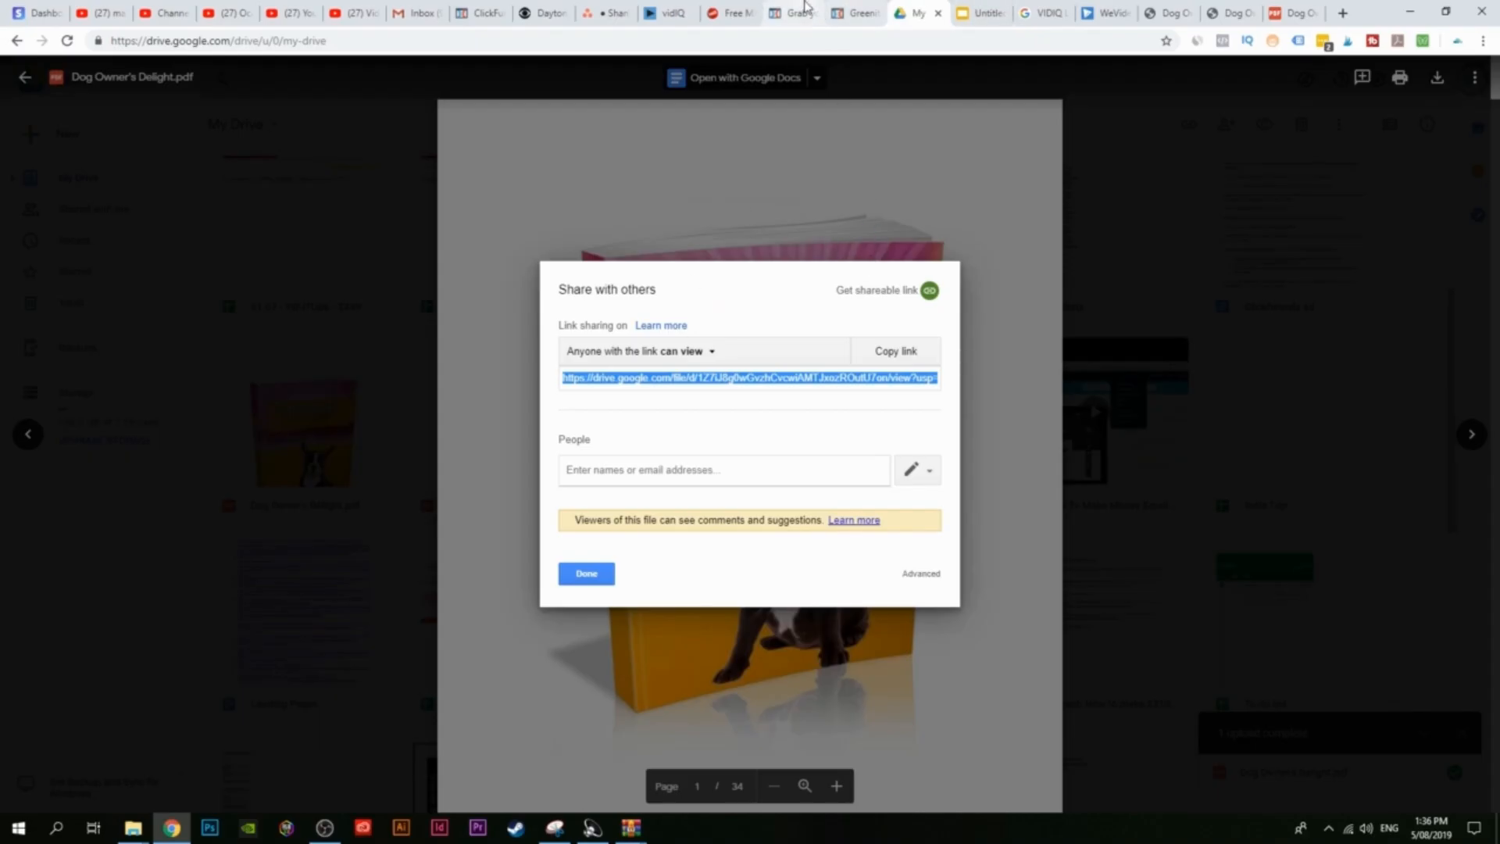
pyautogui.click(805, 10)
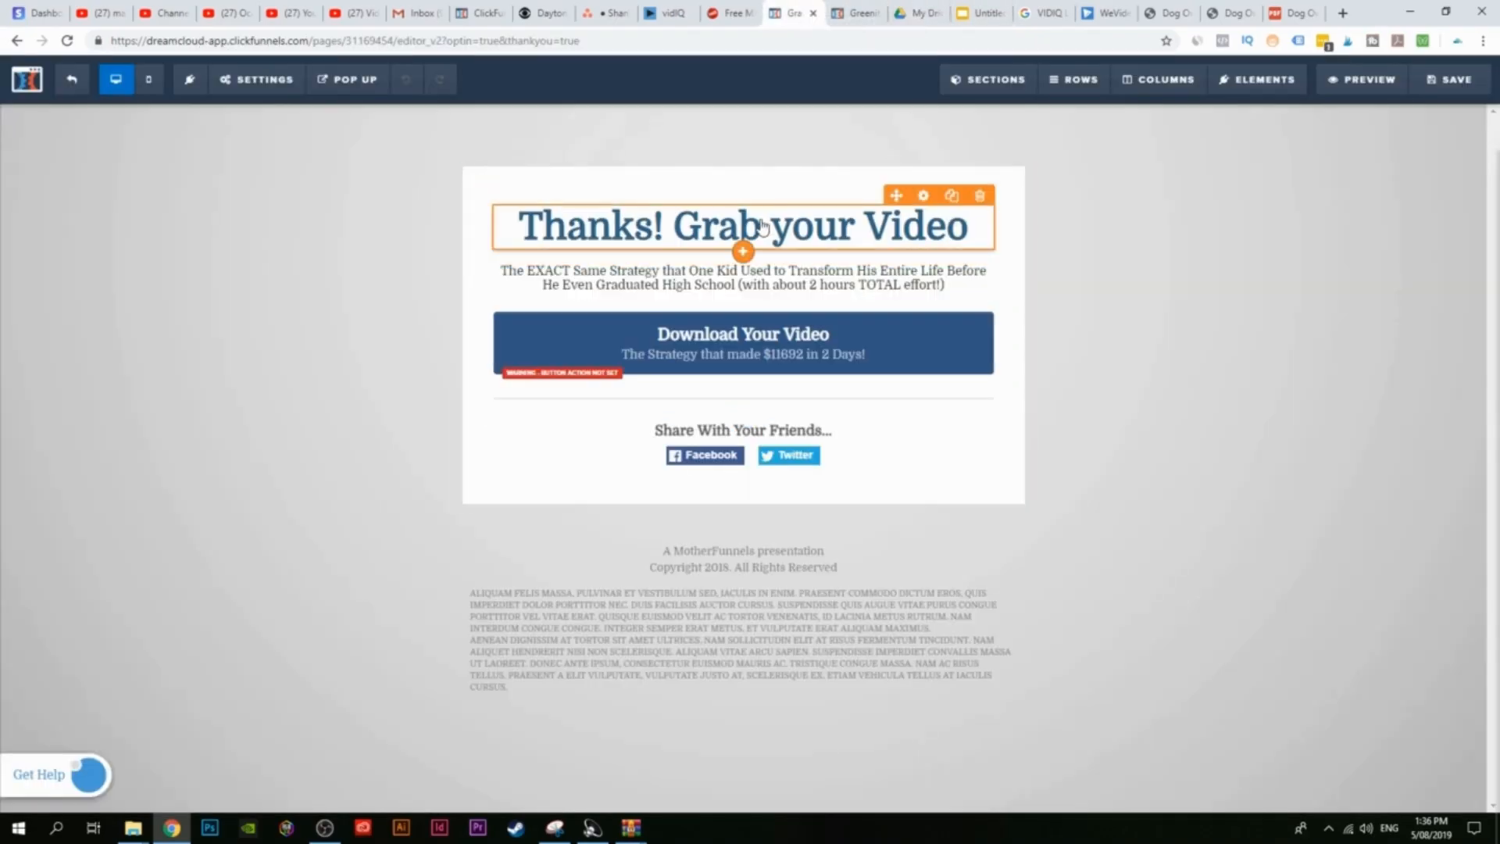
pyautogui.click(634, 226)
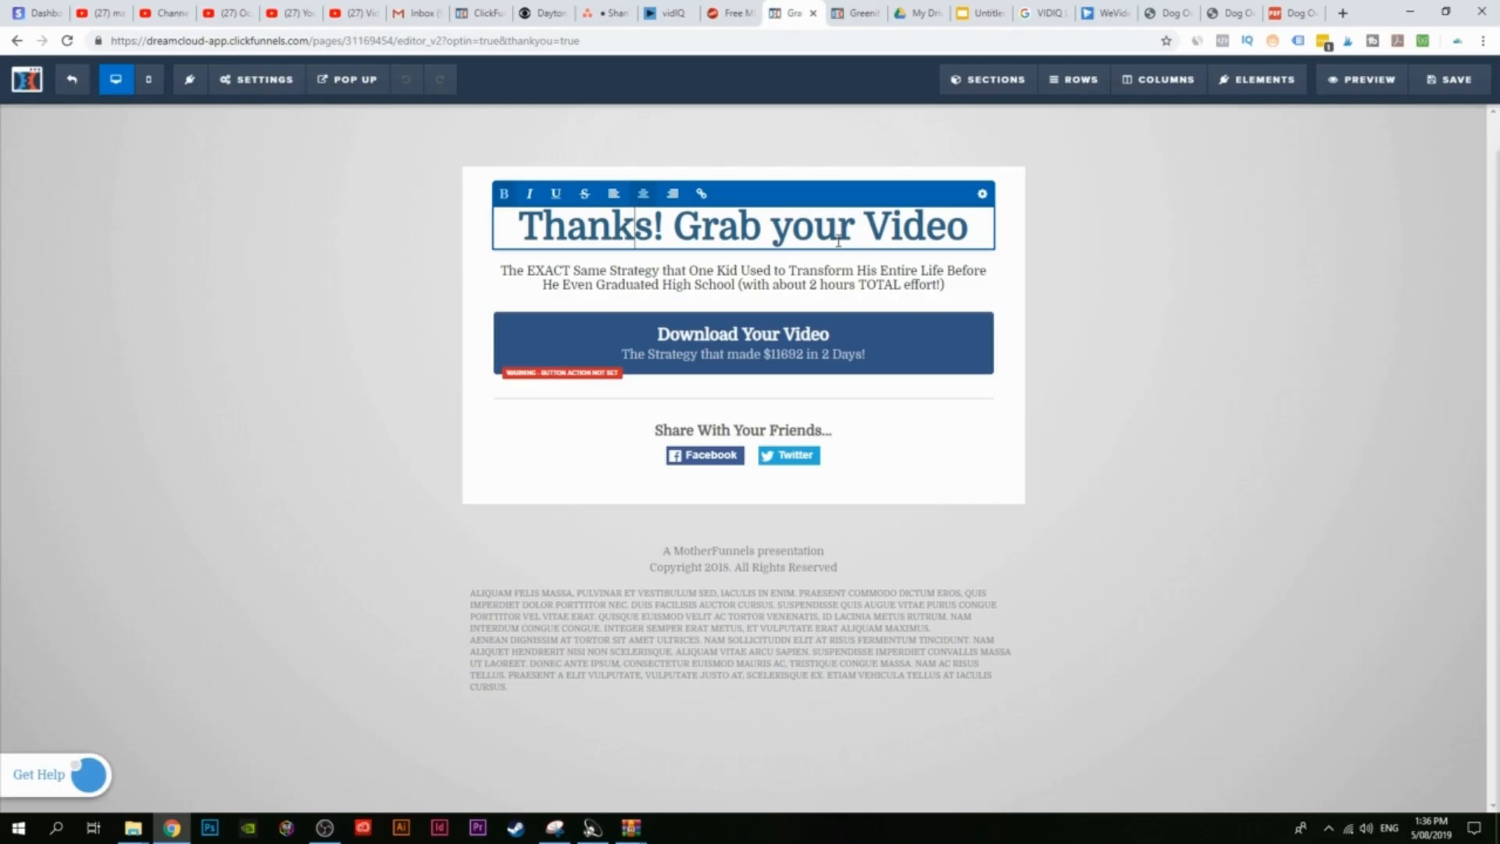
pyautogui.moveTo(635, 225); pyautogui.dragTo(979, 233)
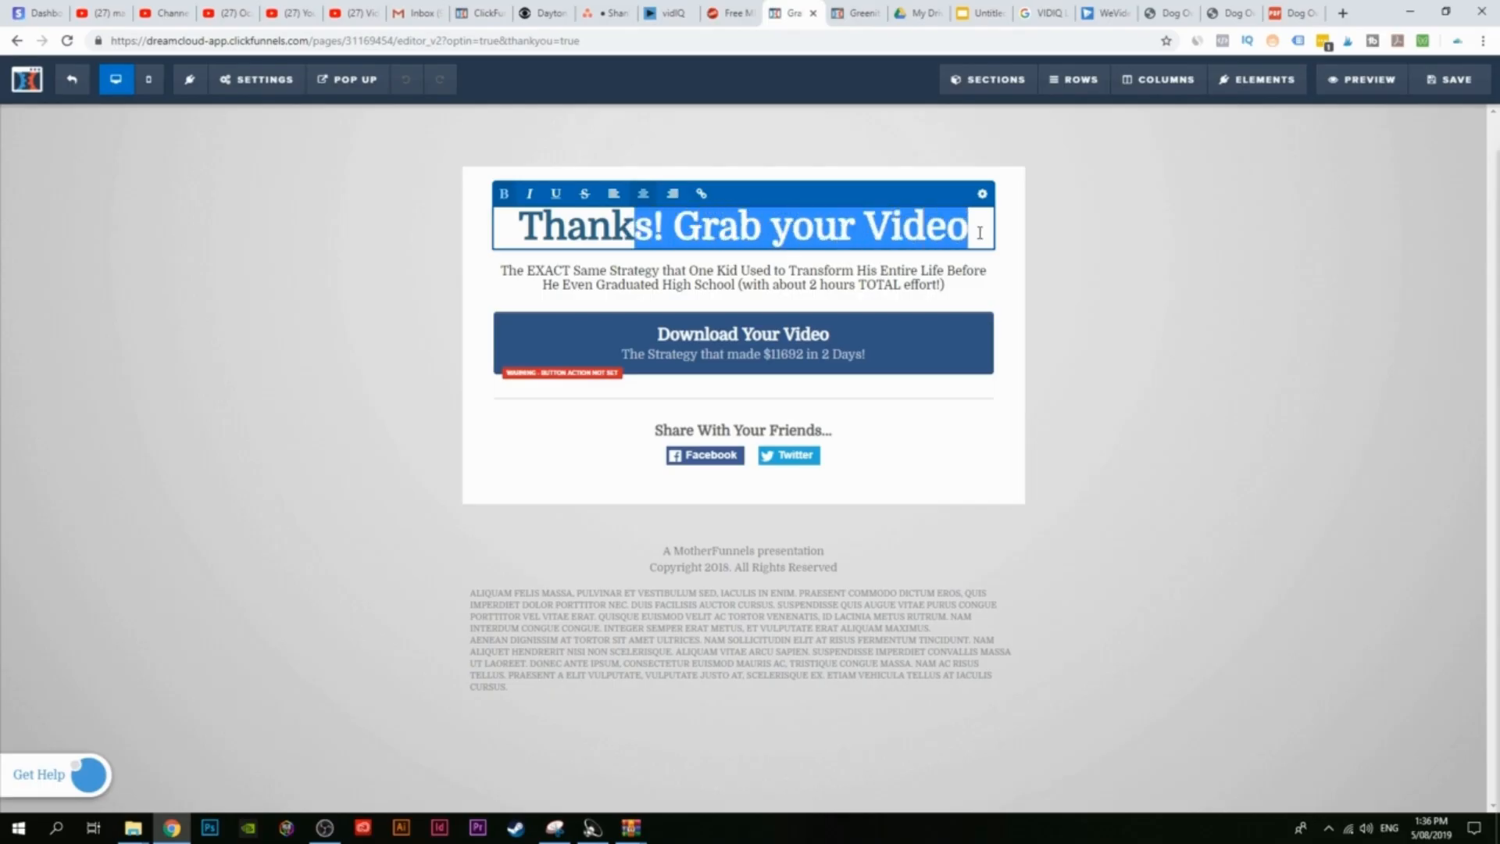
pyautogui.press('BackSpace')
pyautogui.write('You')
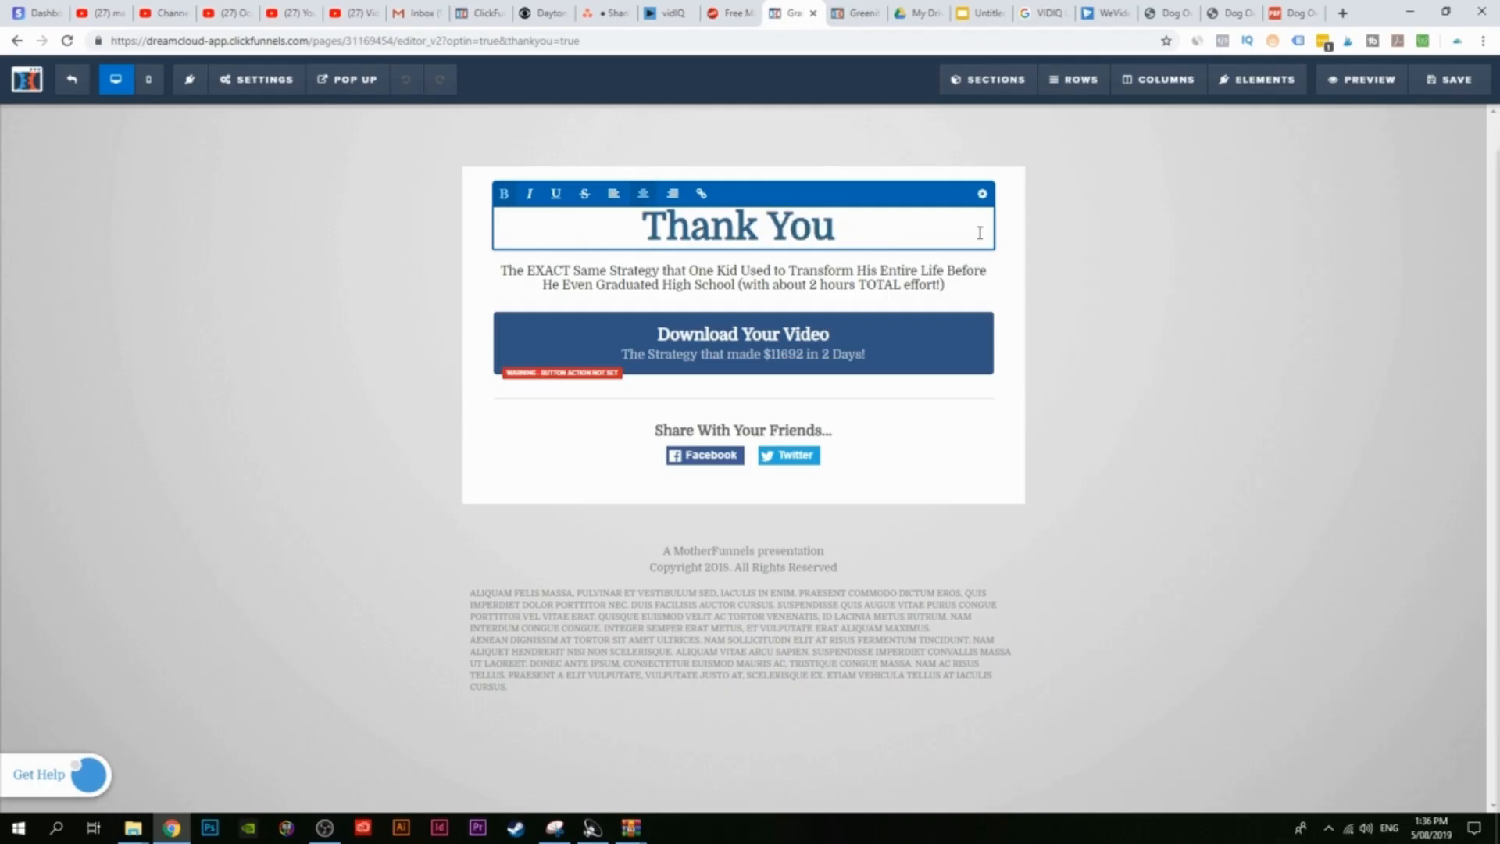
pyautogui.press('BackSpace')
pyautogui.write('! h')
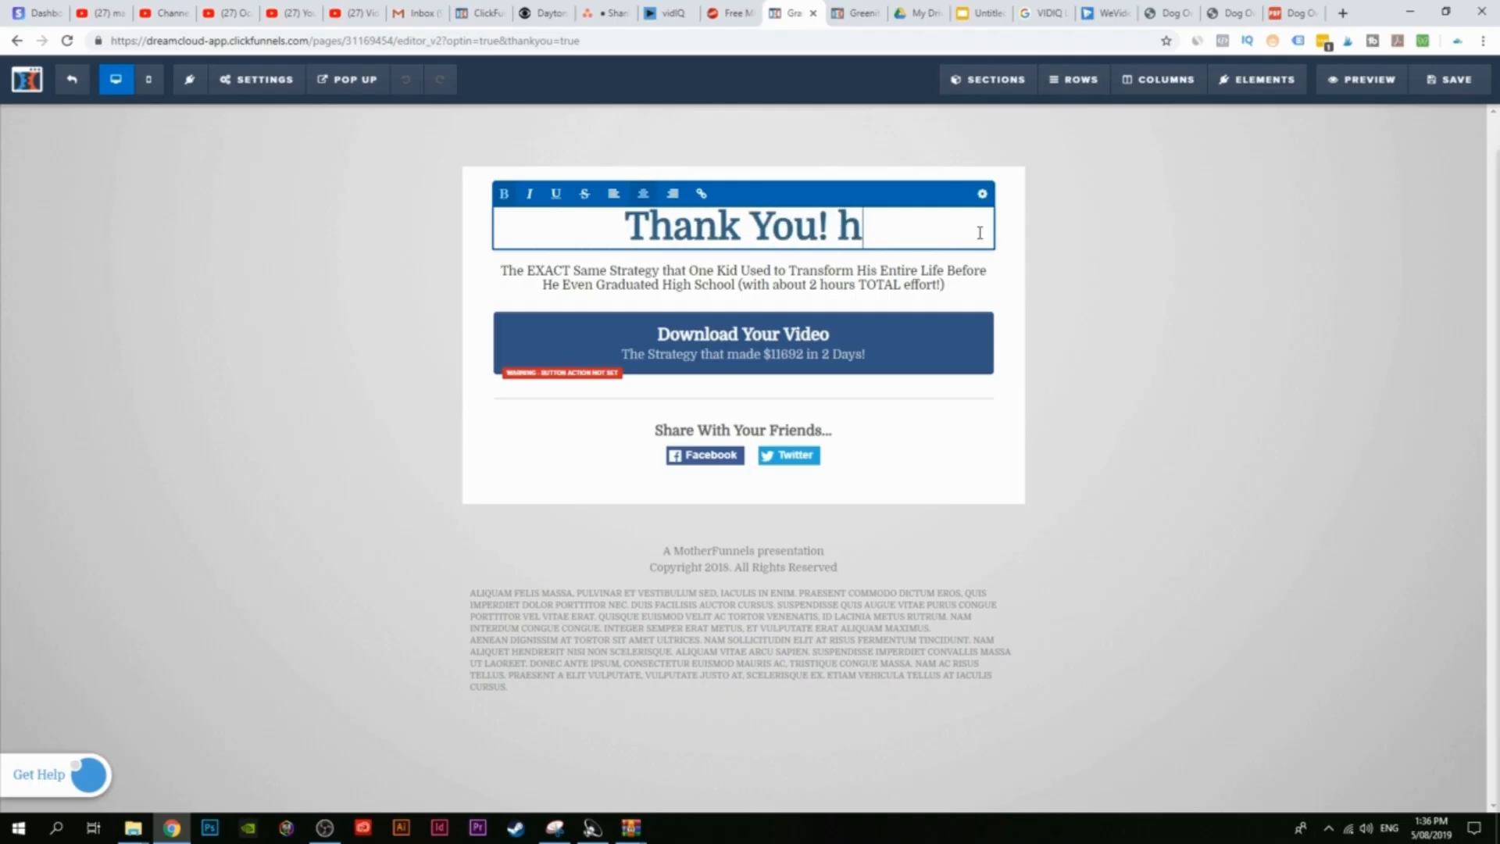
pyautogui.press('BackSpace')
pyautogui.write('Here i')
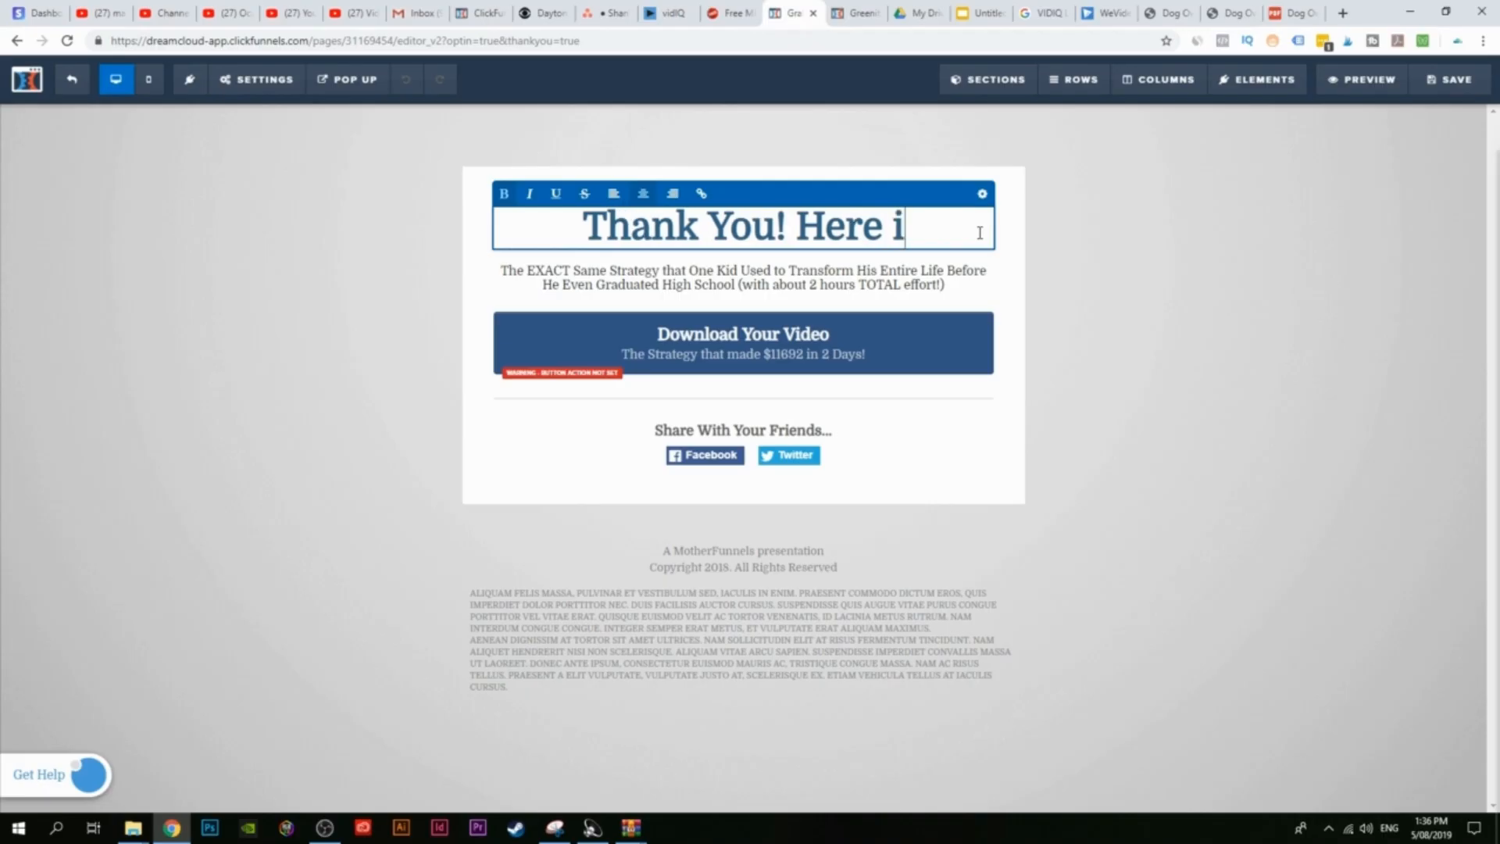
pyautogui.write('s your Book')
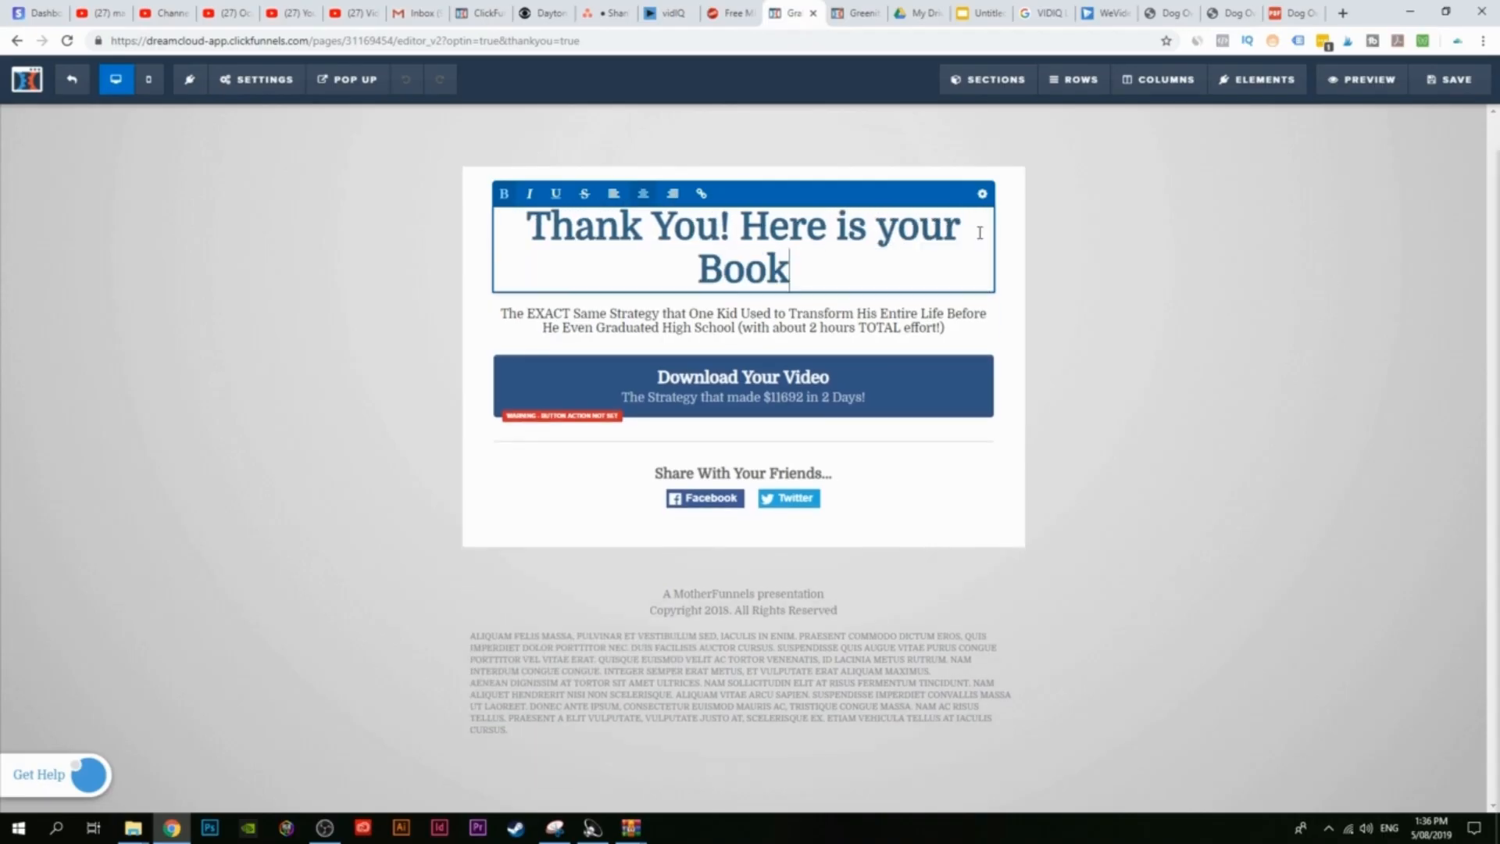
pyautogui.write('!')
pyautogui.click(1048, 264)
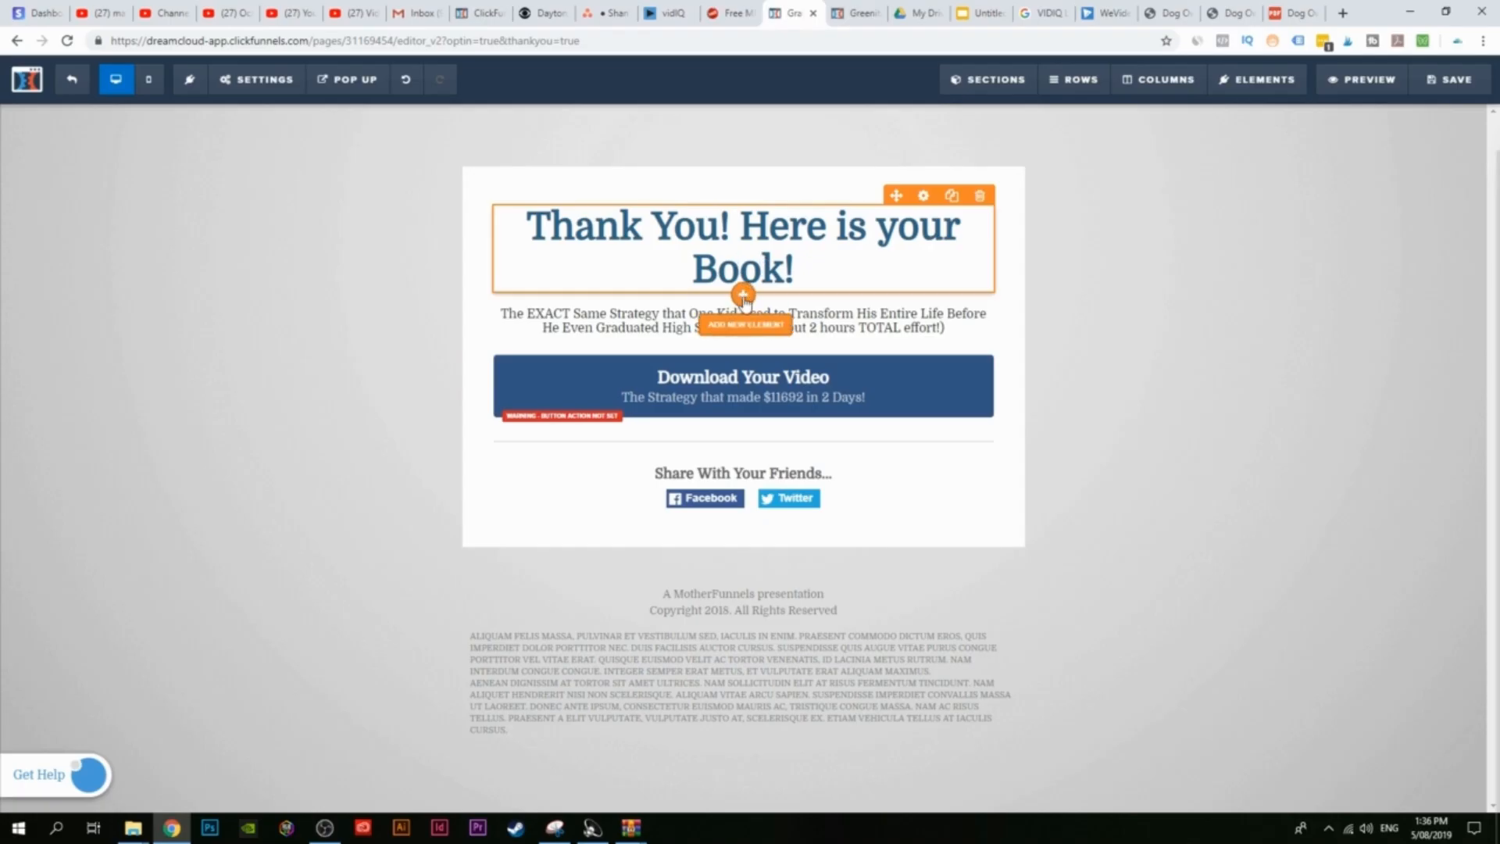
pyautogui.click(743, 296)
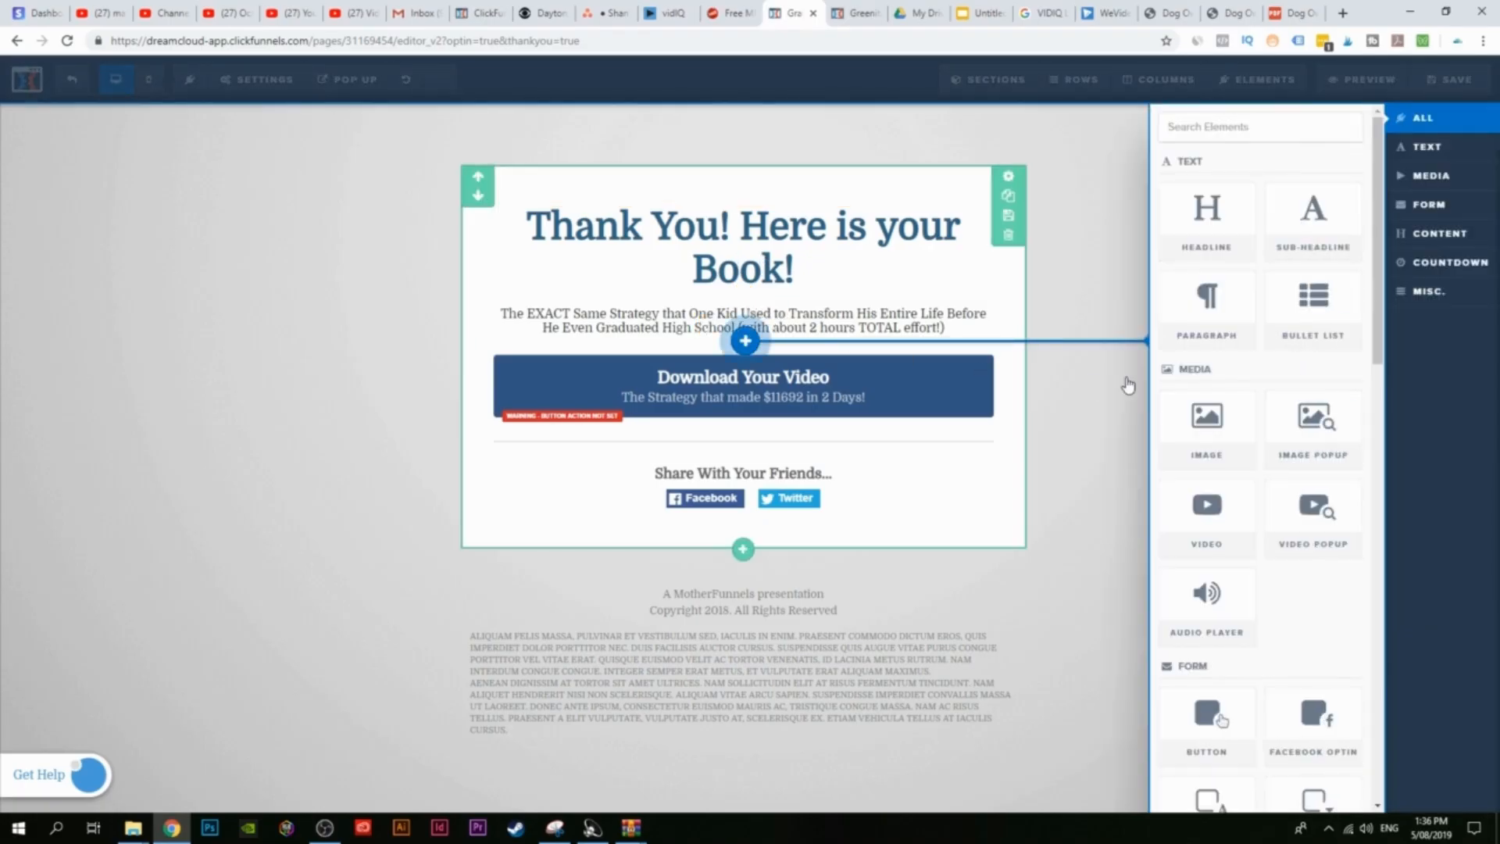
# Step: Insert an Image element showing the Dog Owner's Delight cover from Uploaded Images
pyautogui.click(1211, 428)
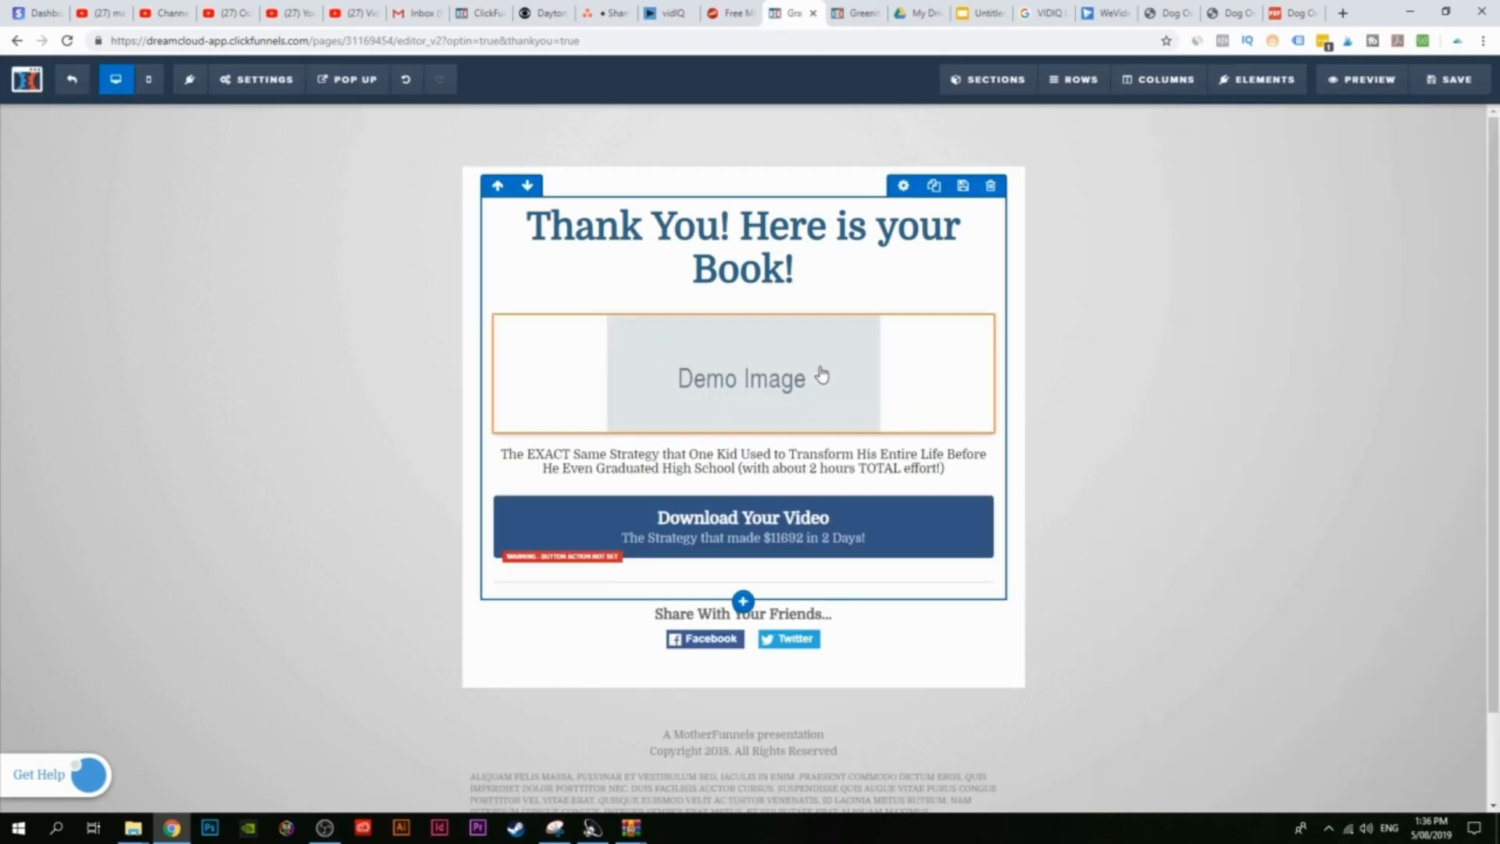
pyautogui.click(686, 397)
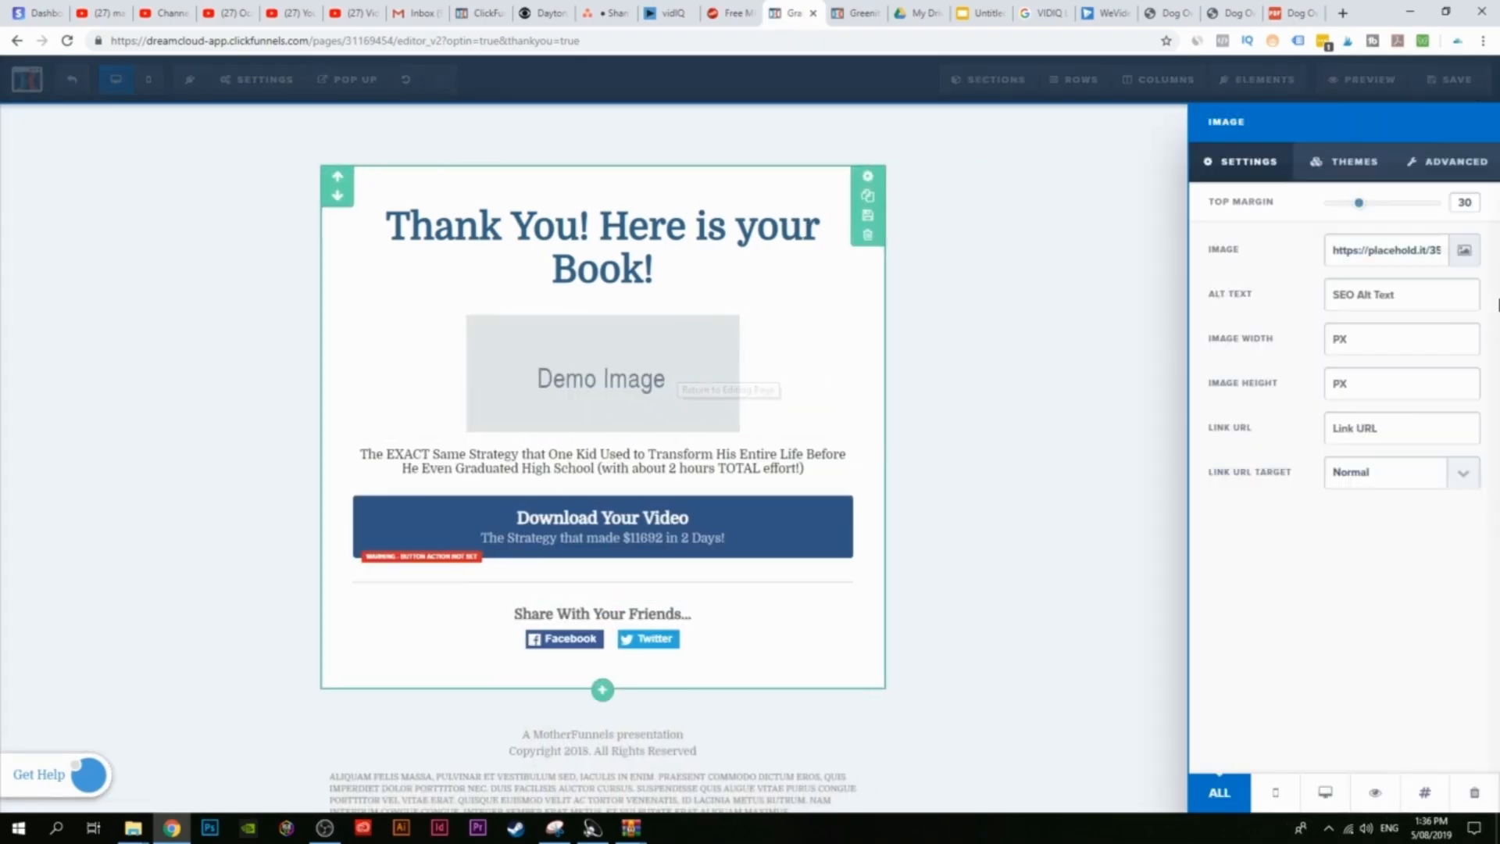
pyautogui.click(1465, 251)
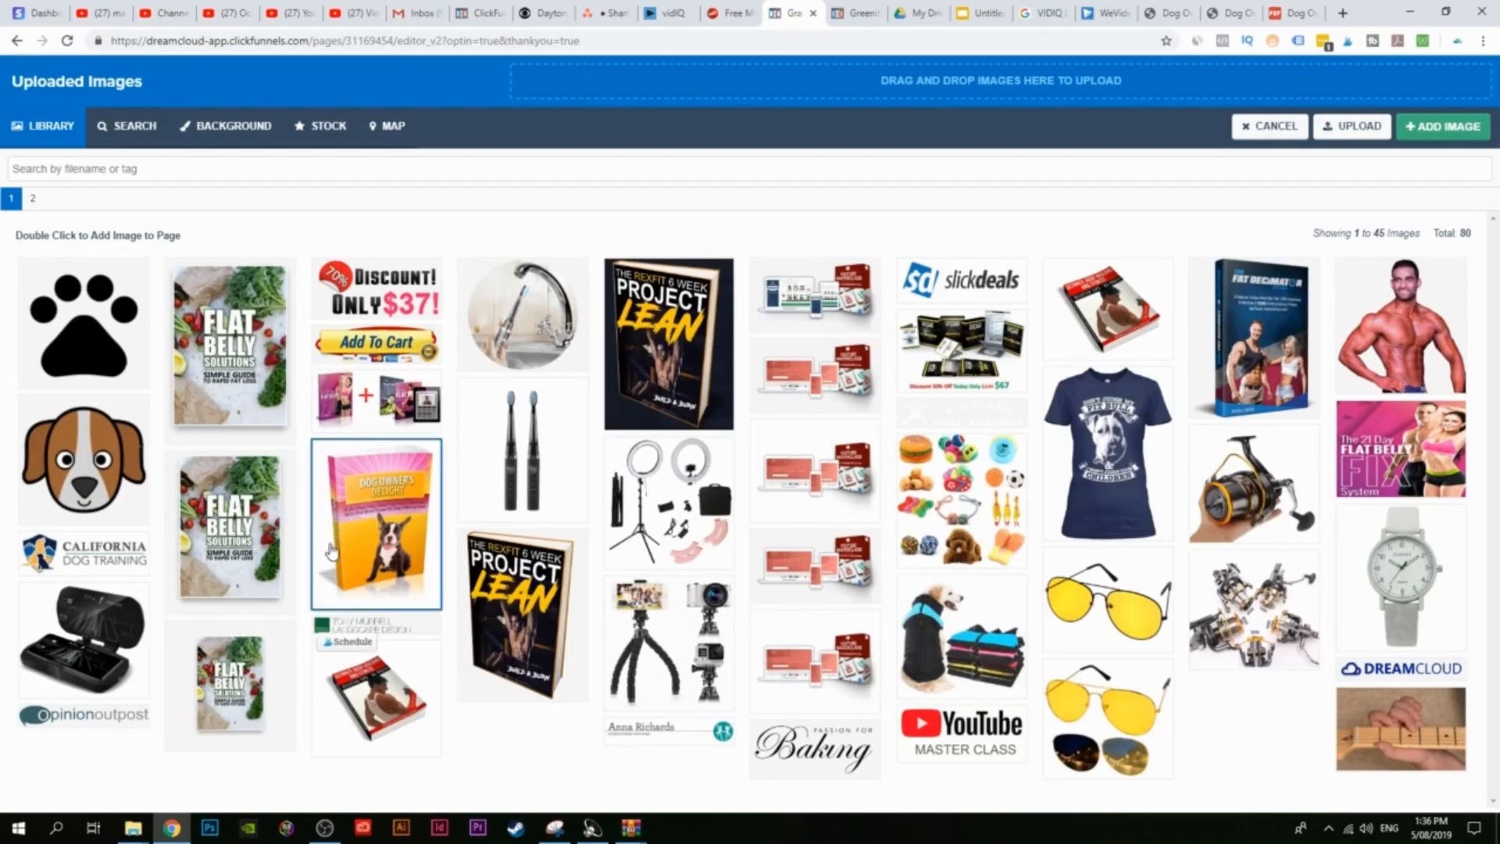
pyautogui.click(383, 504)
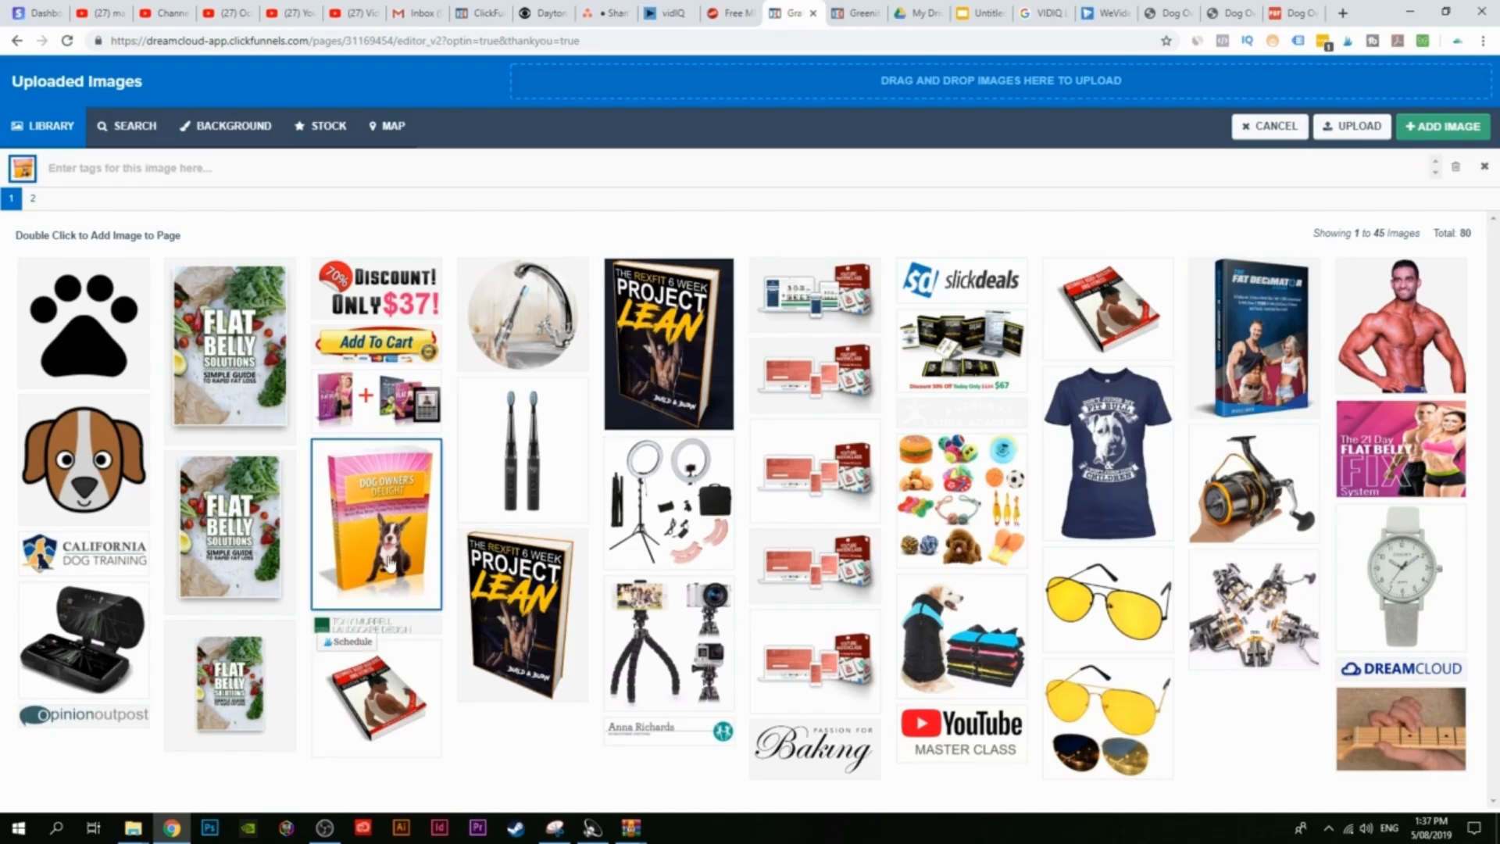
pyautogui.click(1444, 126)
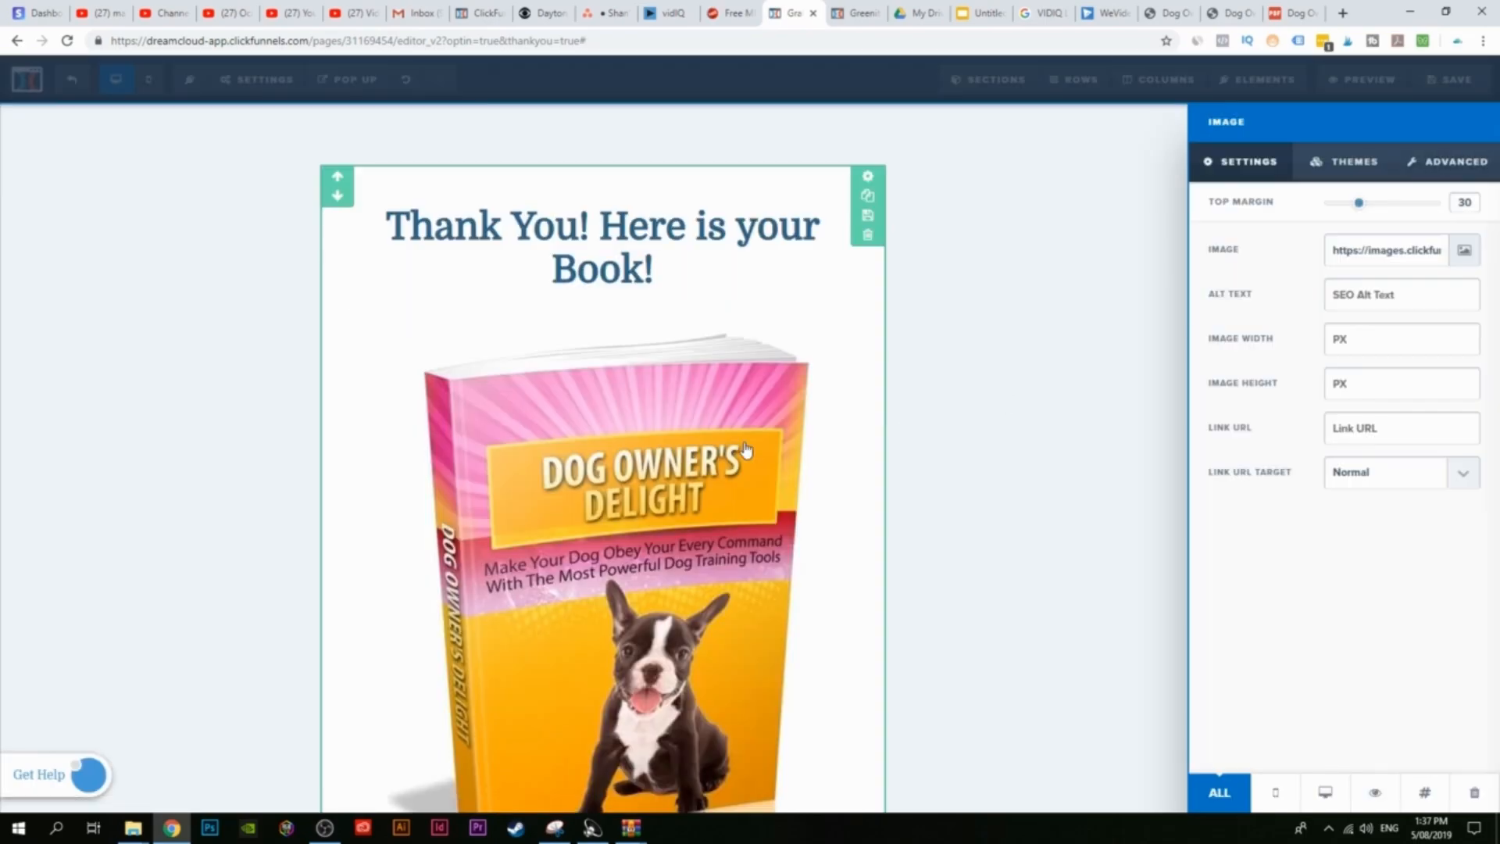
pyautogui.scroll(-5, 936, 475)
pyautogui.scroll(5, 985, 546)
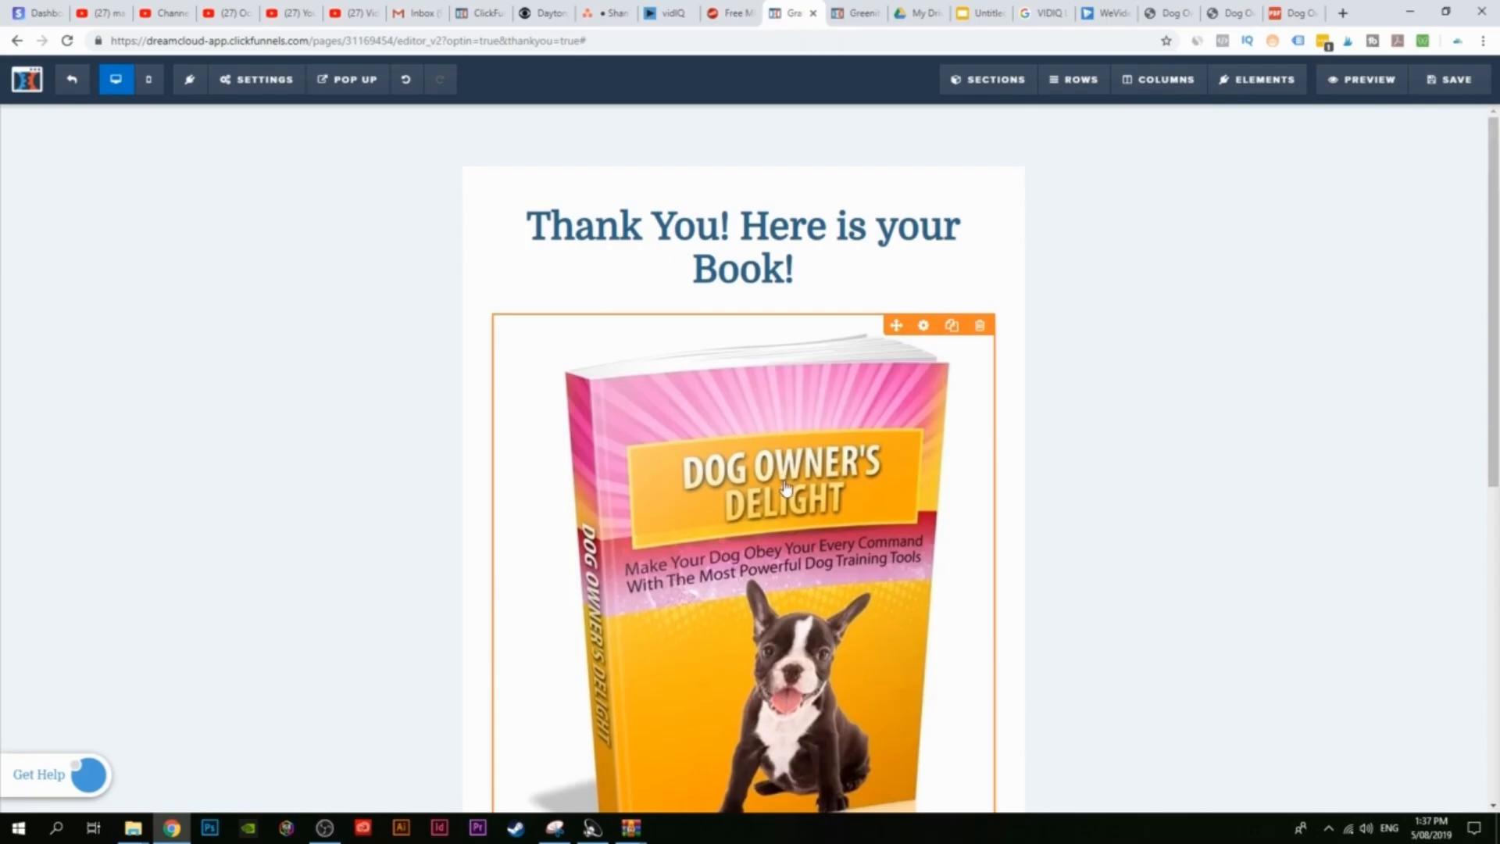
# Step: Set the cover image's height to 400
pyautogui.click(739, 500)
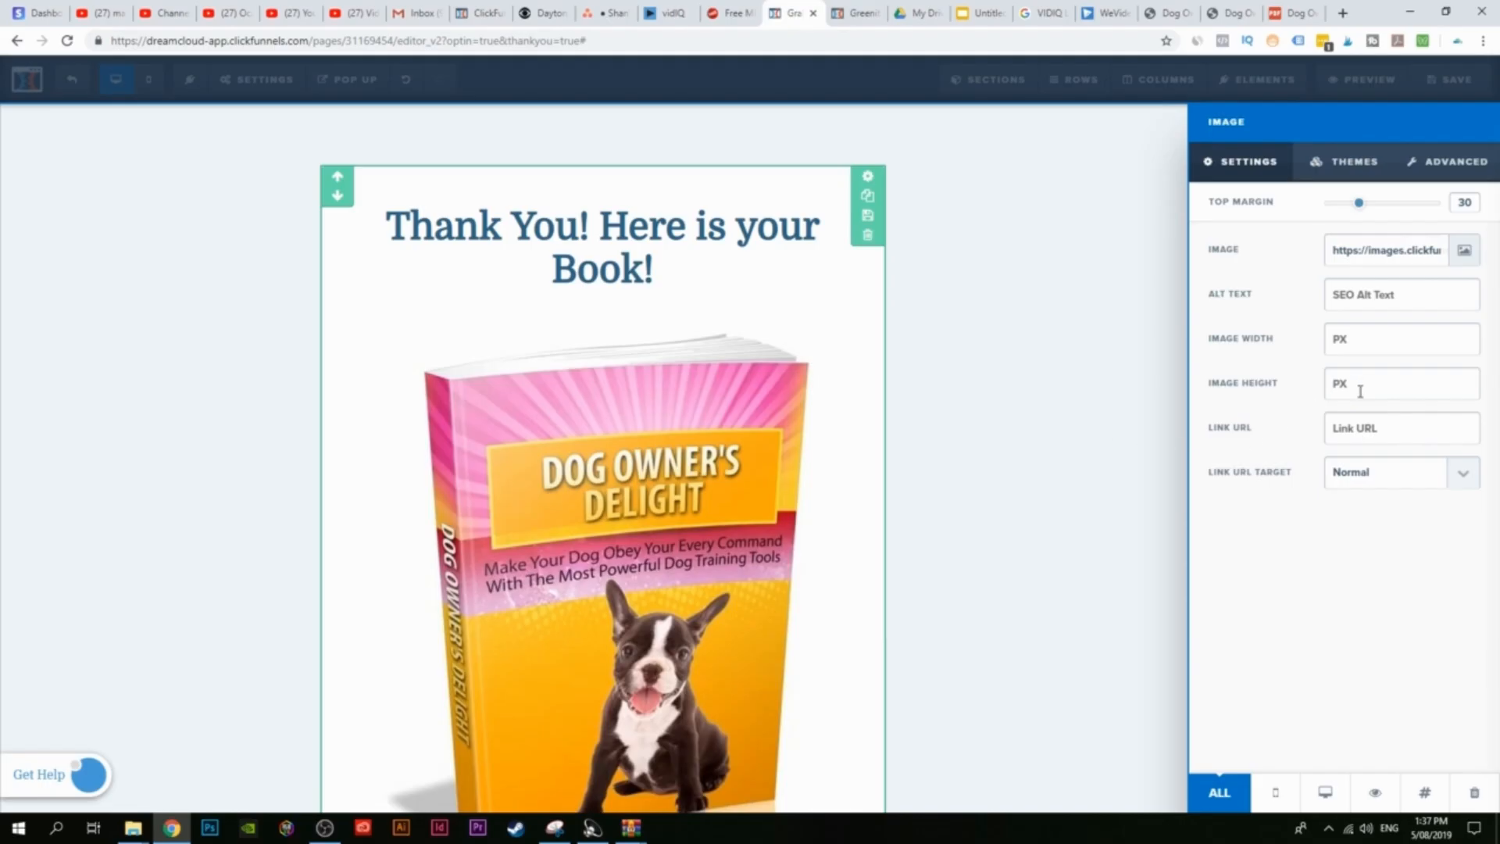
pyautogui.write('300')
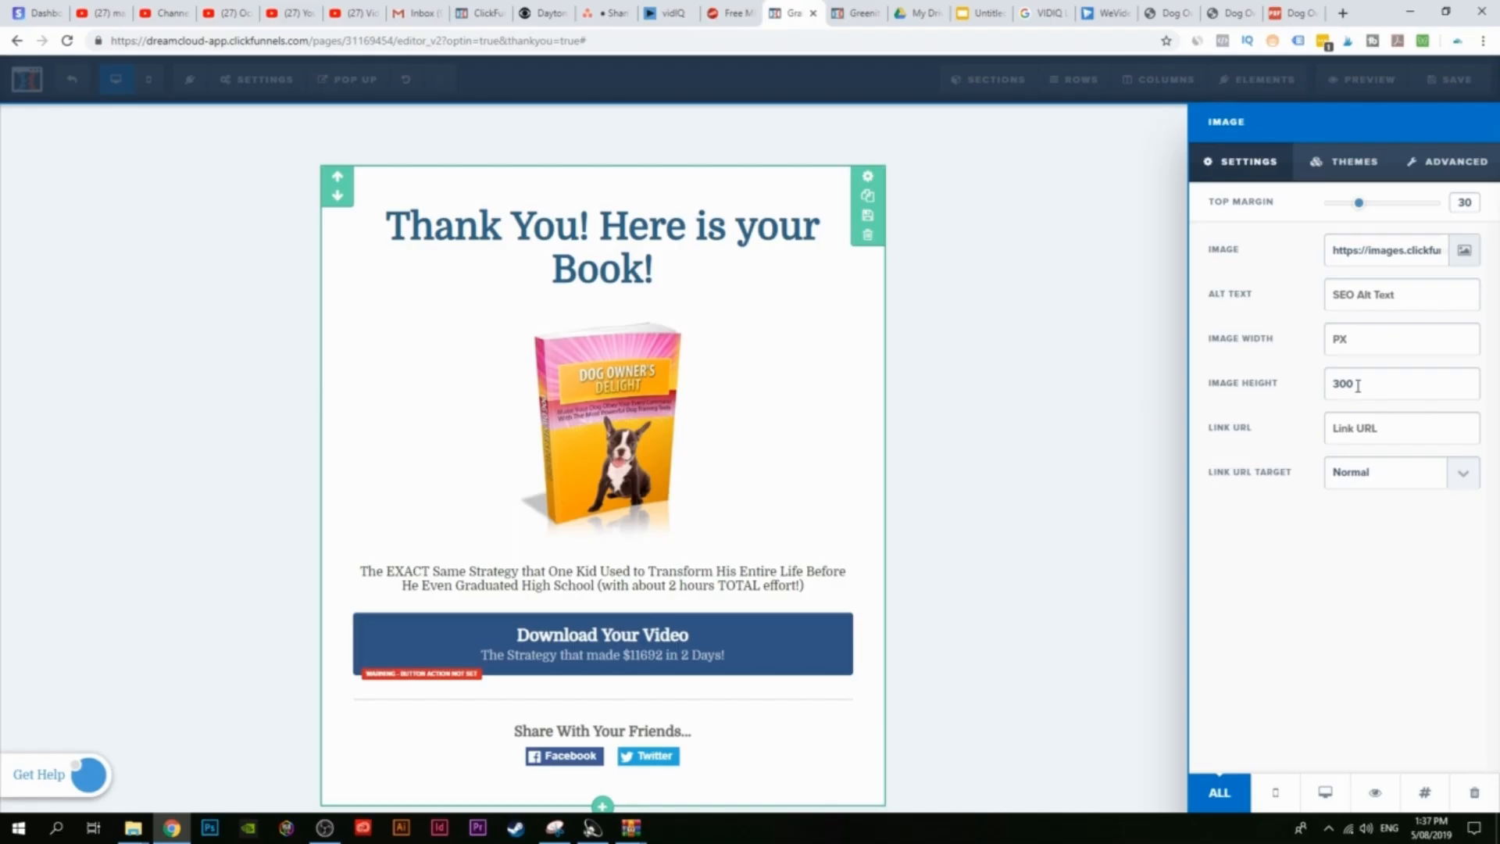
pyautogui.moveTo(1358, 385); pyautogui.dragTo(1325, 390)
pyautogui.write('400')
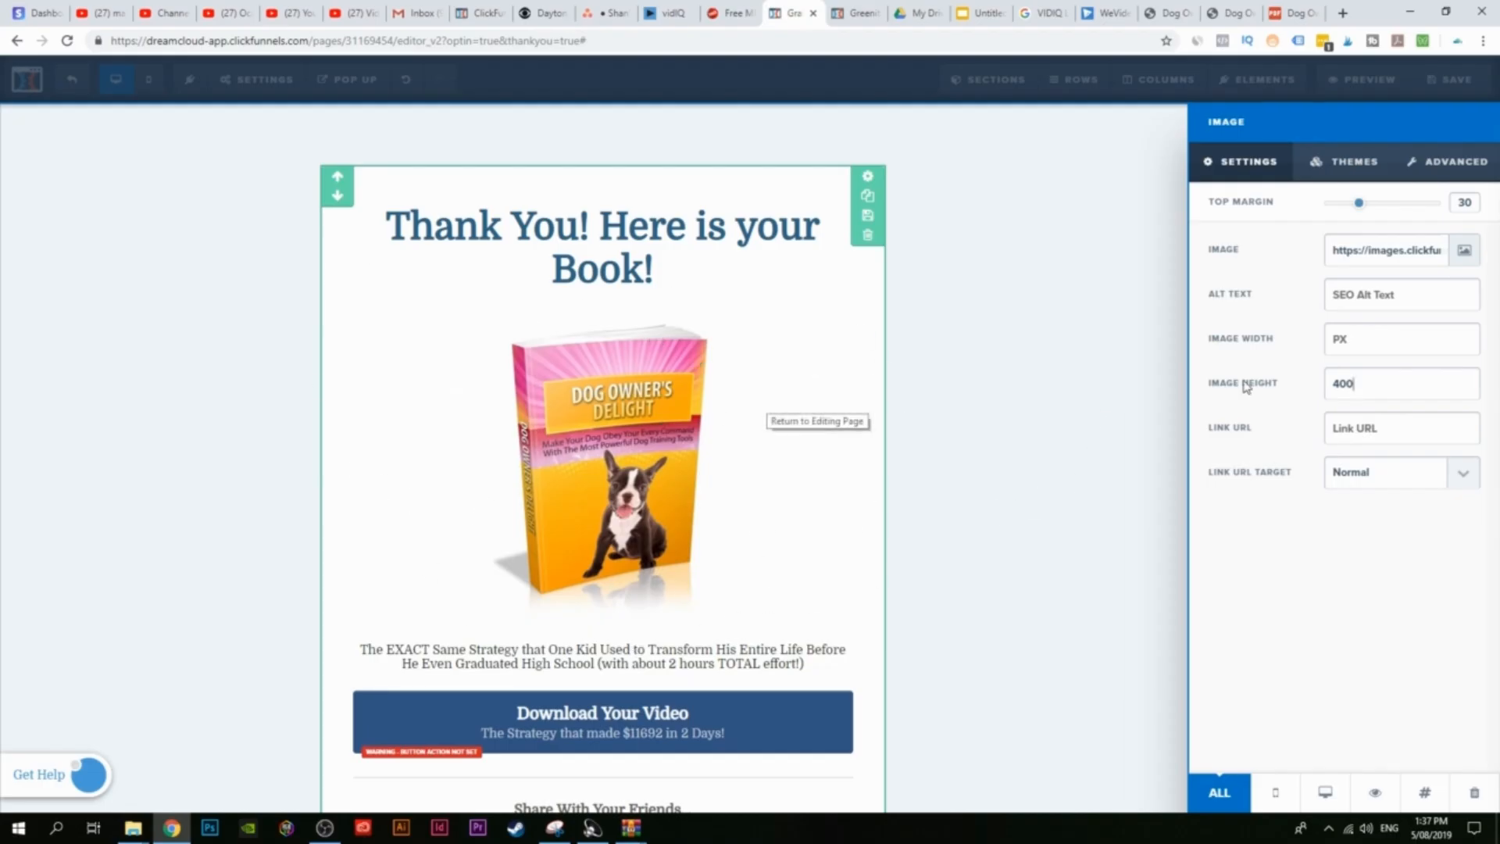
pyautogui.click(1008, 500)
# Step: Delete the subtitle text element under the cover image
pyautogui.scroll(-2, 924, 690)
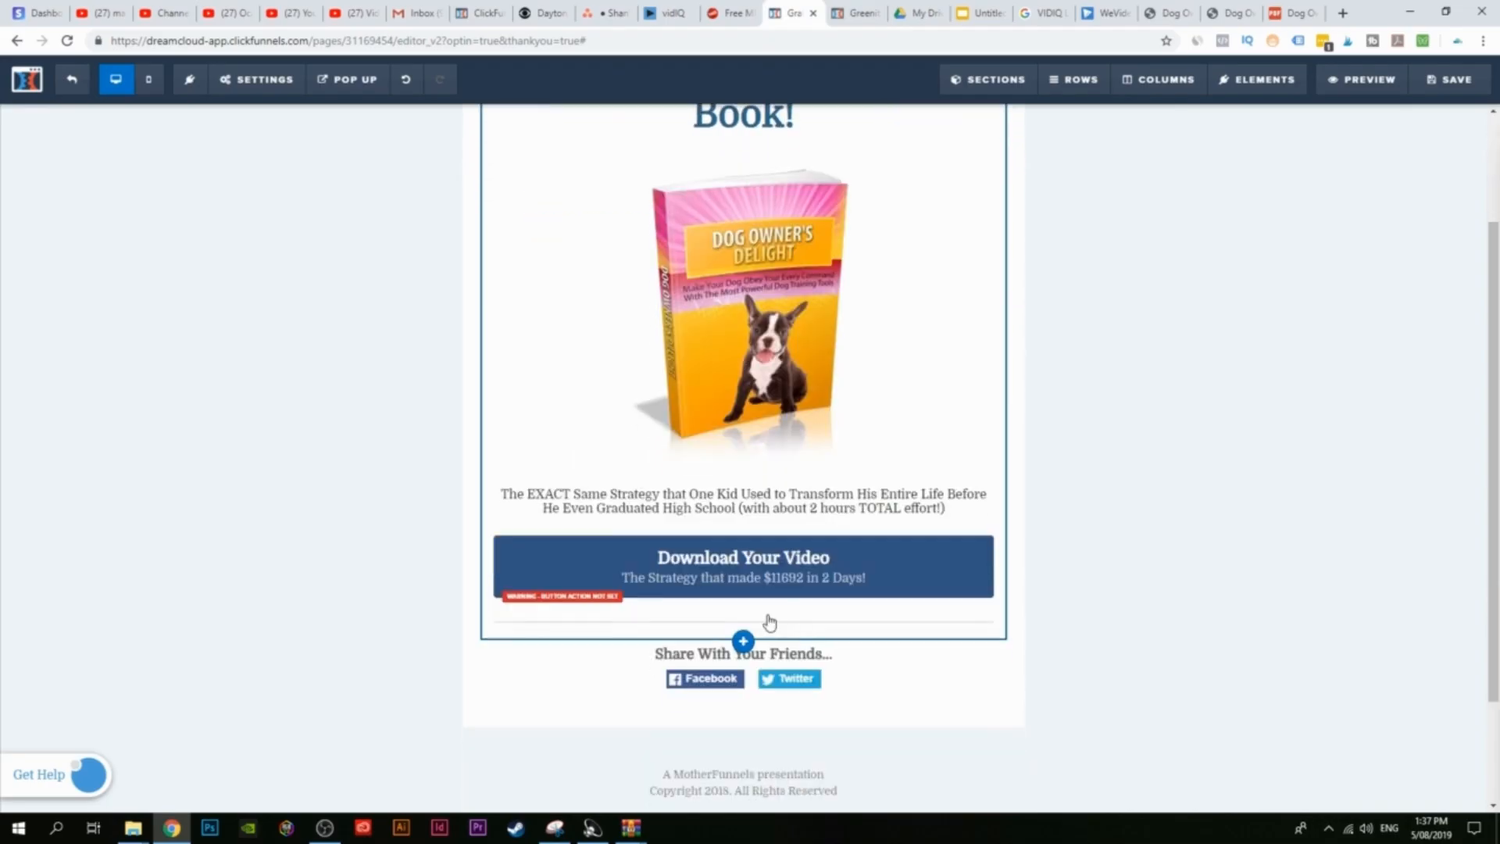
pyautogui.click(626, 496)
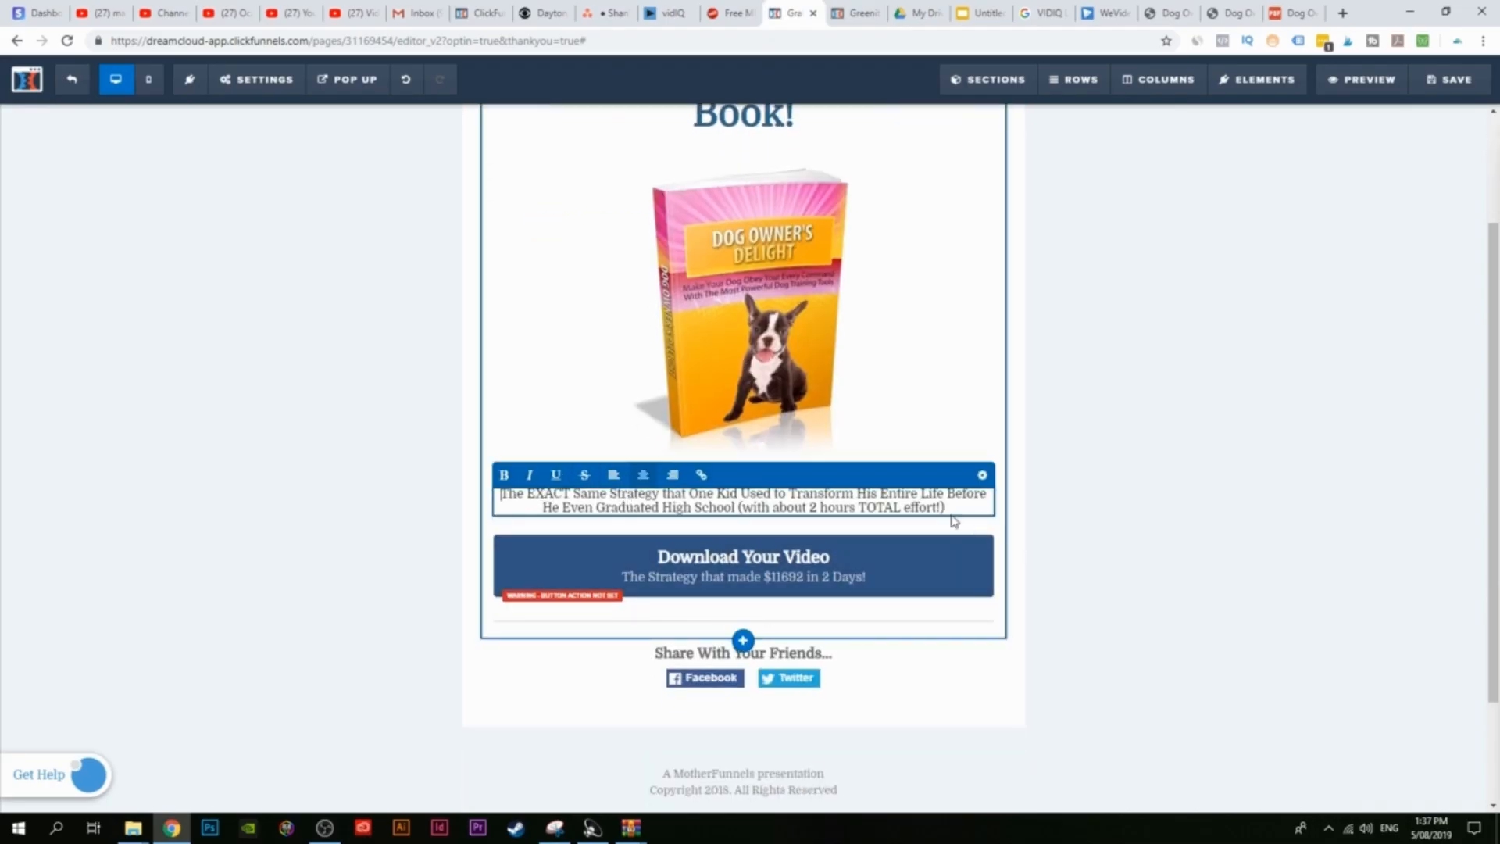
pyautogui.click(1217, 536)
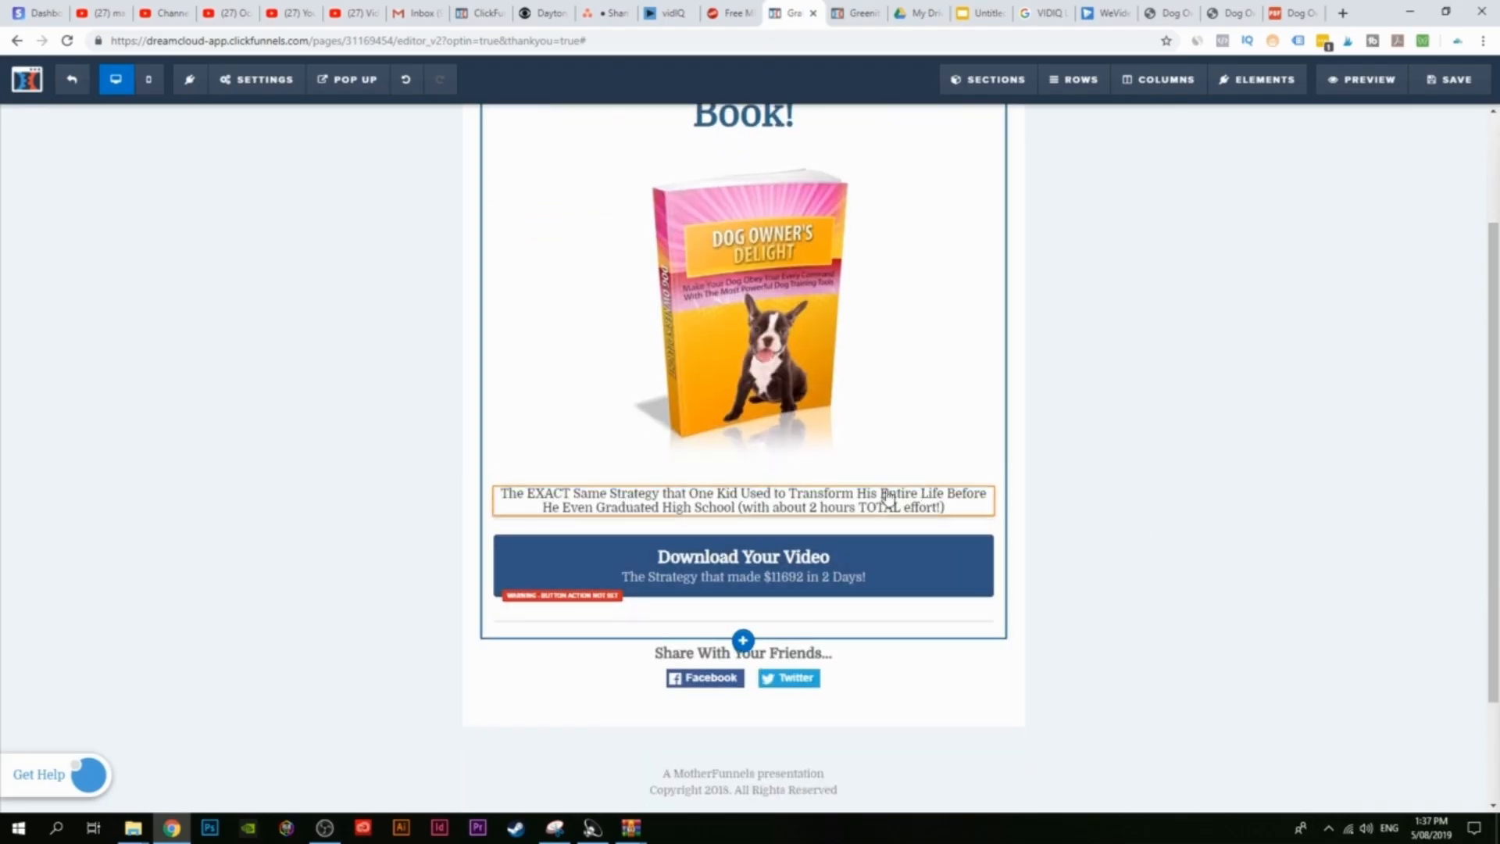
pyautogui.click(979, 478)
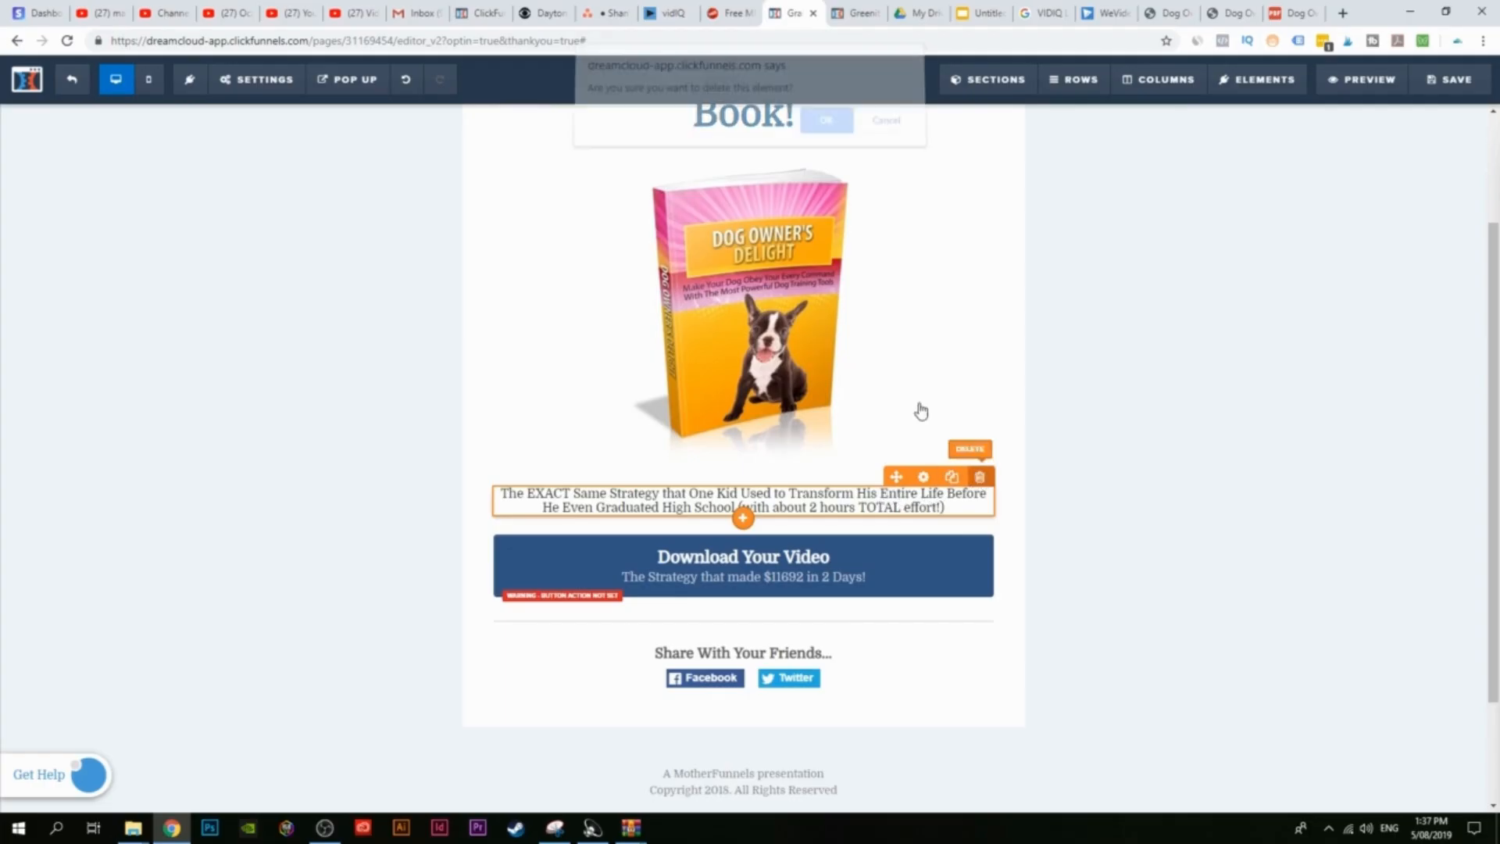
pyautogui.click(830, 129)
# Step: Change the button label to 'Download Your eBook' and its sub text to 'Dog Owners Delight'
pyautogui.click(784, 529)
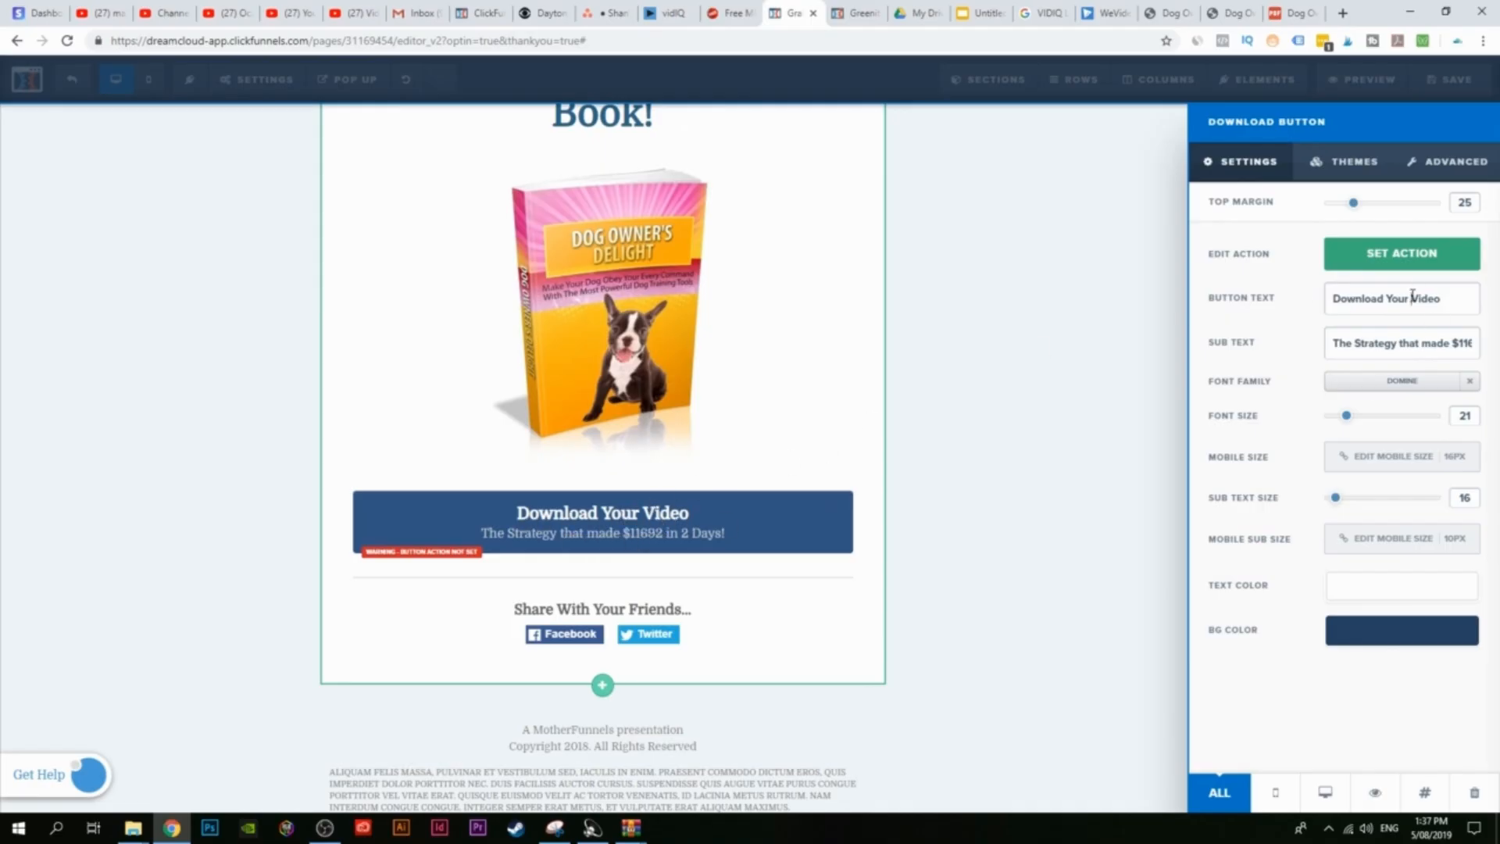
pyautogui.moveTo(1413, 298); pyautogui.dragTo(1448, 298)
pyautogui.write('eBook')
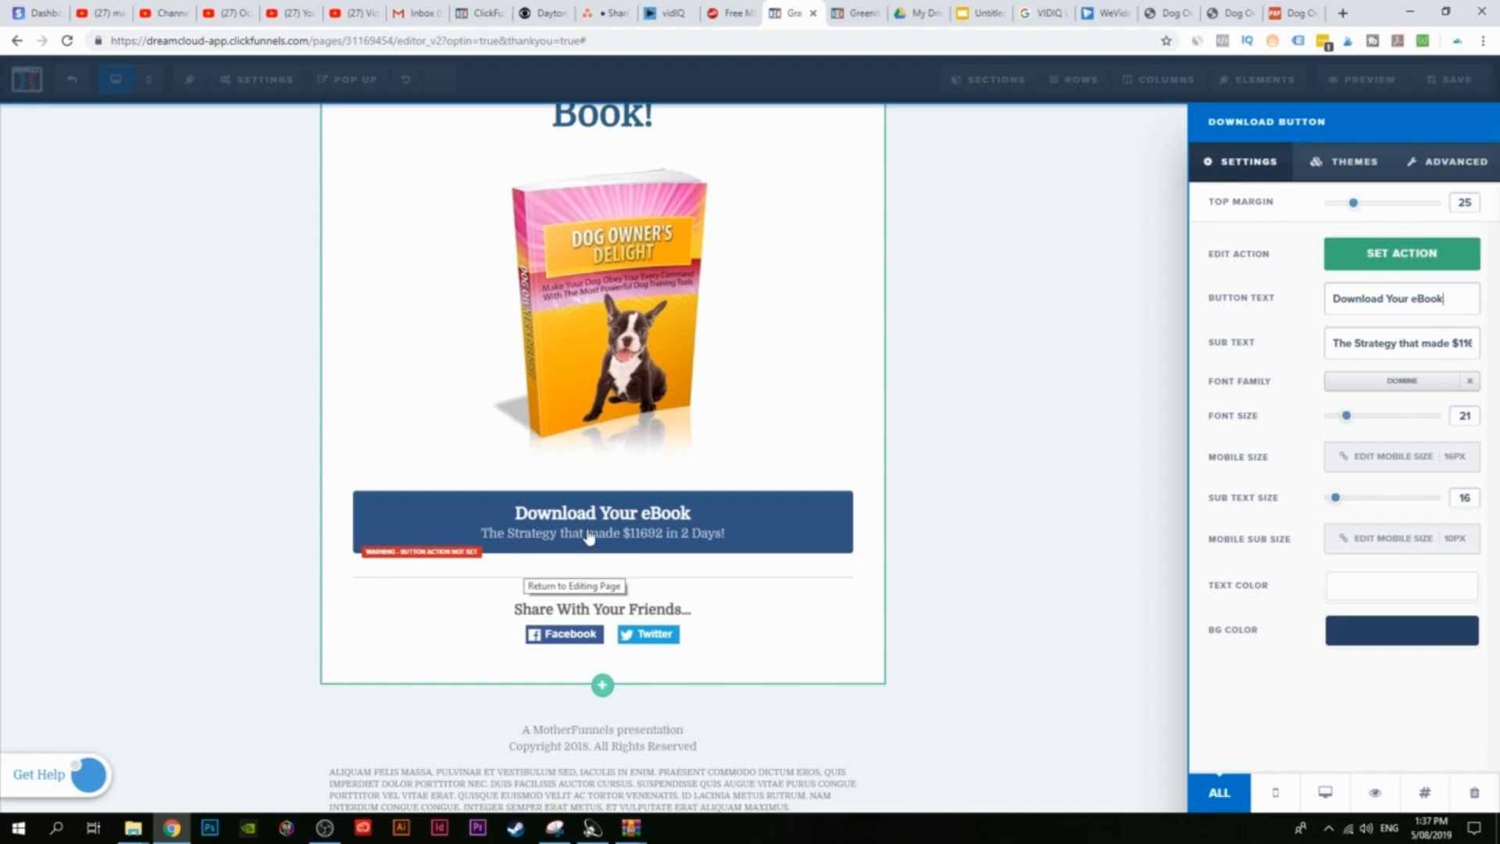
pyautogui.moveTo(1341, 342); pyautogui.dragTo(1498, 353)
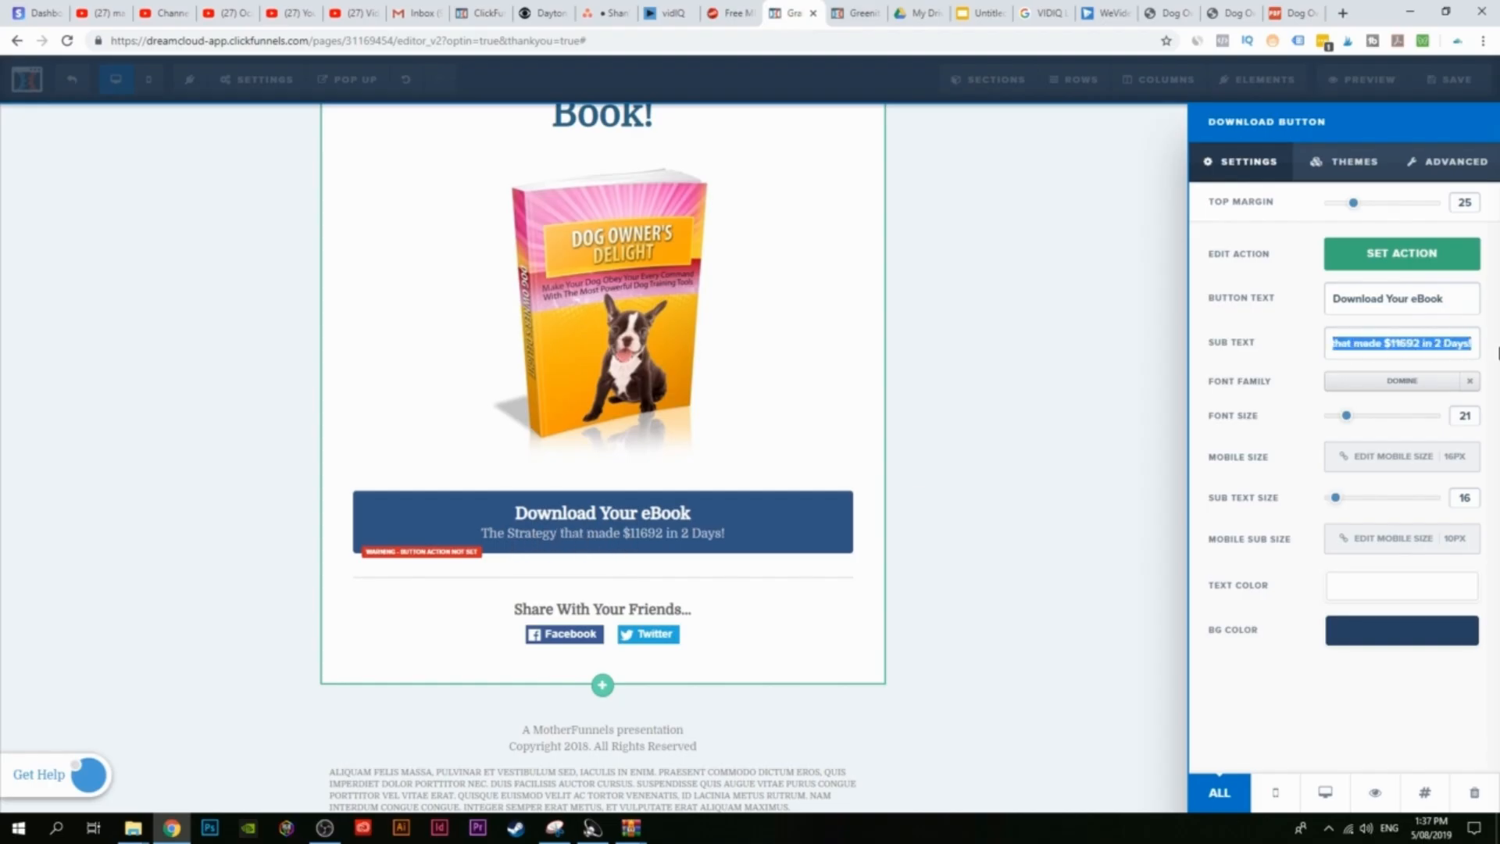
pyautogui.write('D')
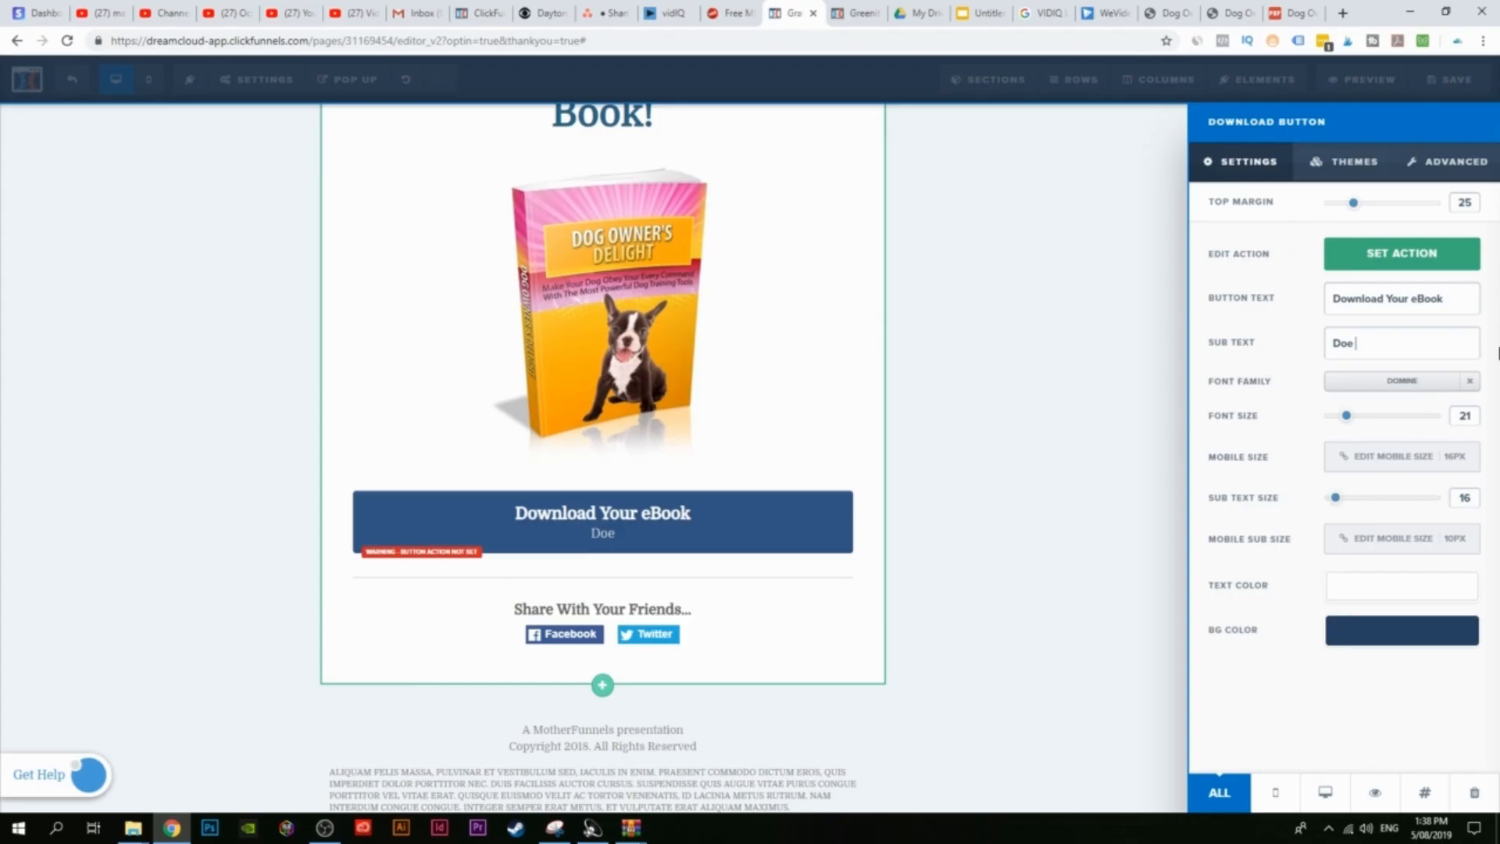
pyautogui.write('oe')
pyautogui.press('BackSpace')
pyautogui.write('g Owners Delight')
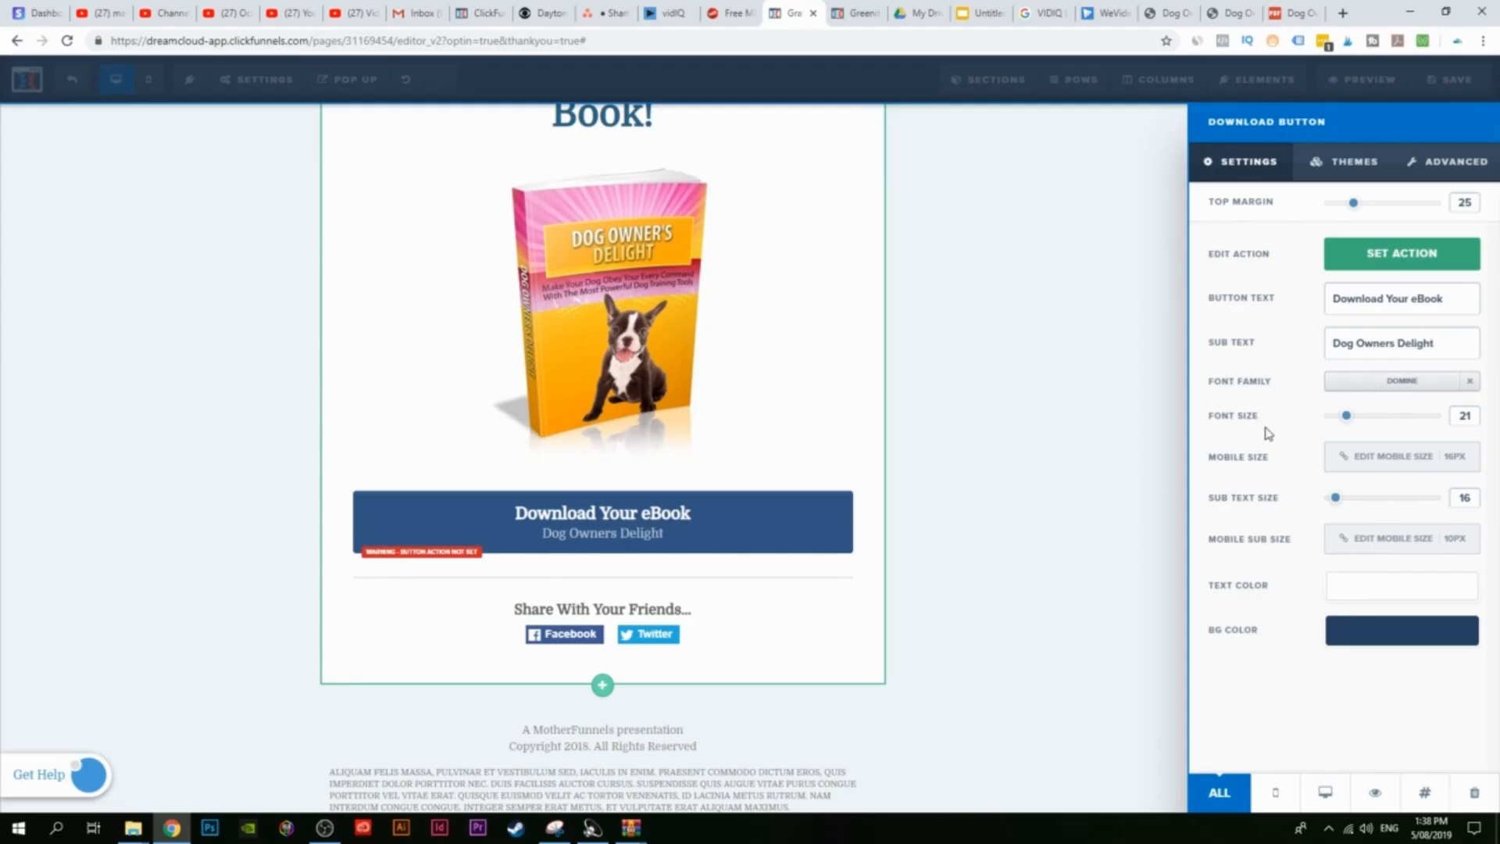
# Step: Set the button font to Roboto, font size 30, sub text size 18
pyautogui.click(1364, 382)
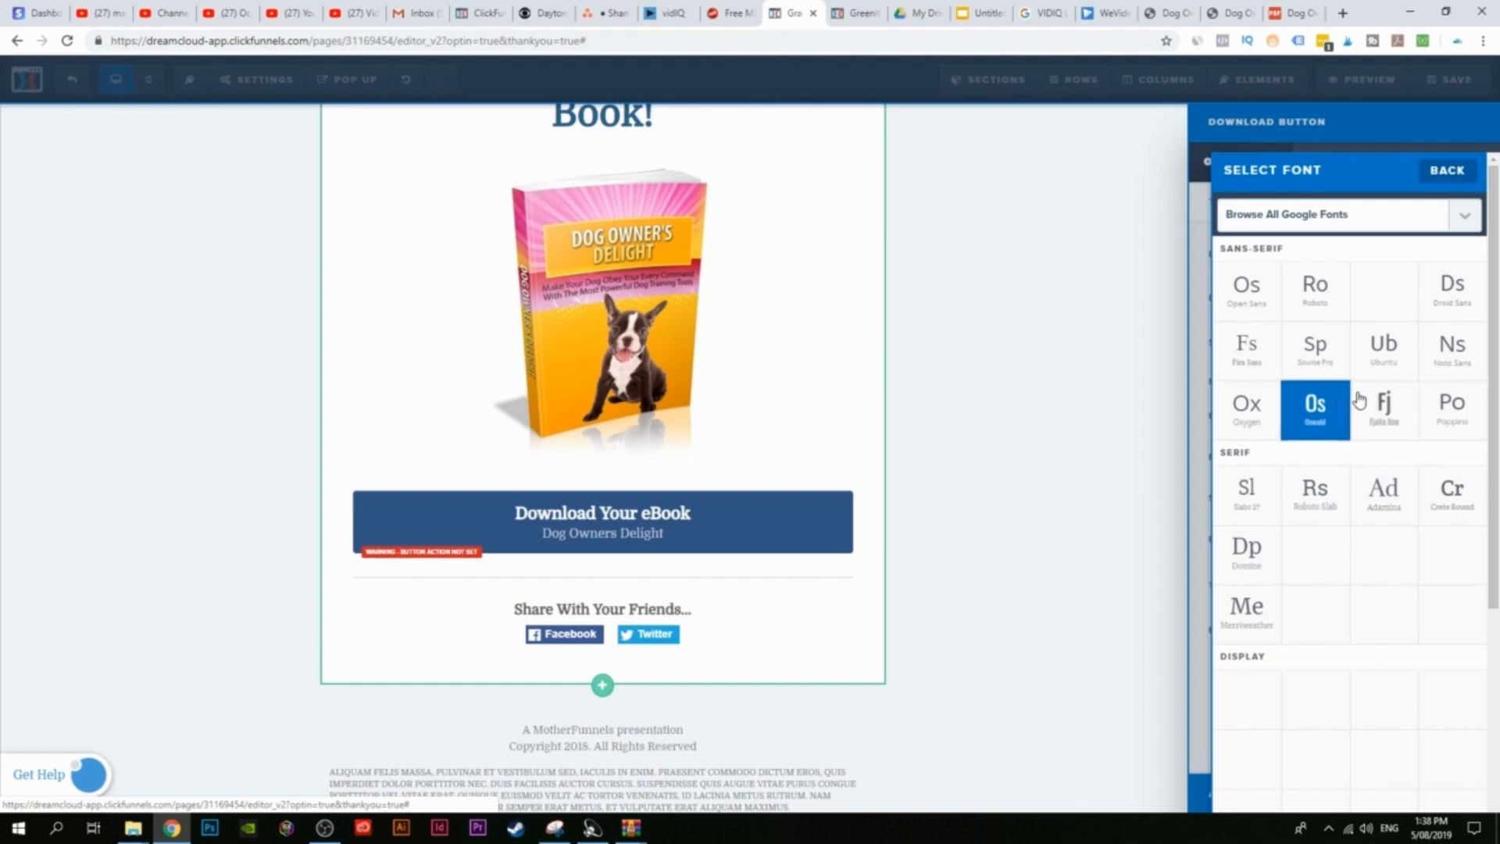
pyautogui.click(1316, 425)
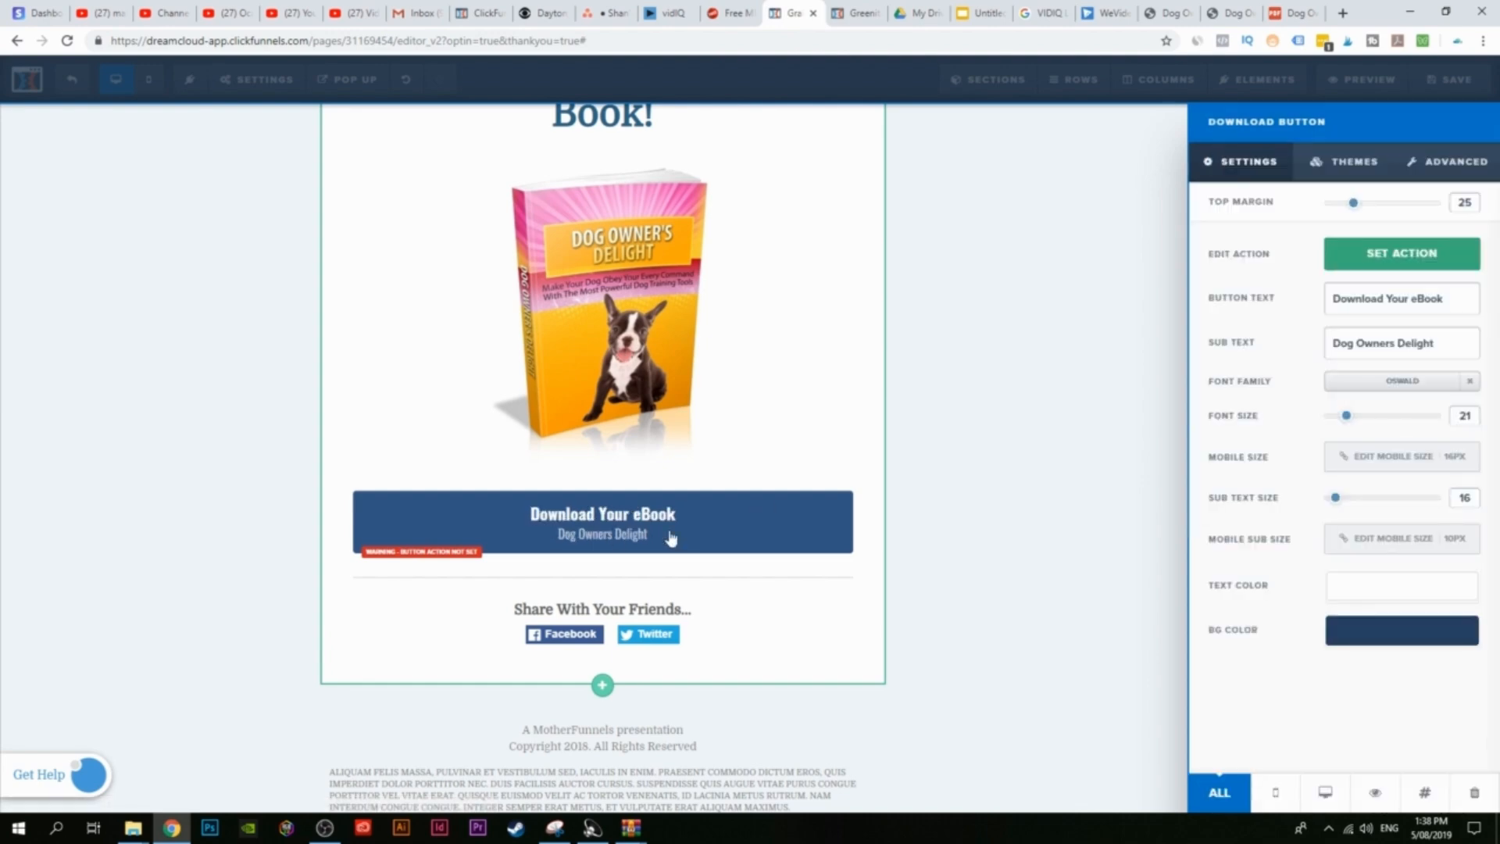
pyautogui.click(1399, 380)
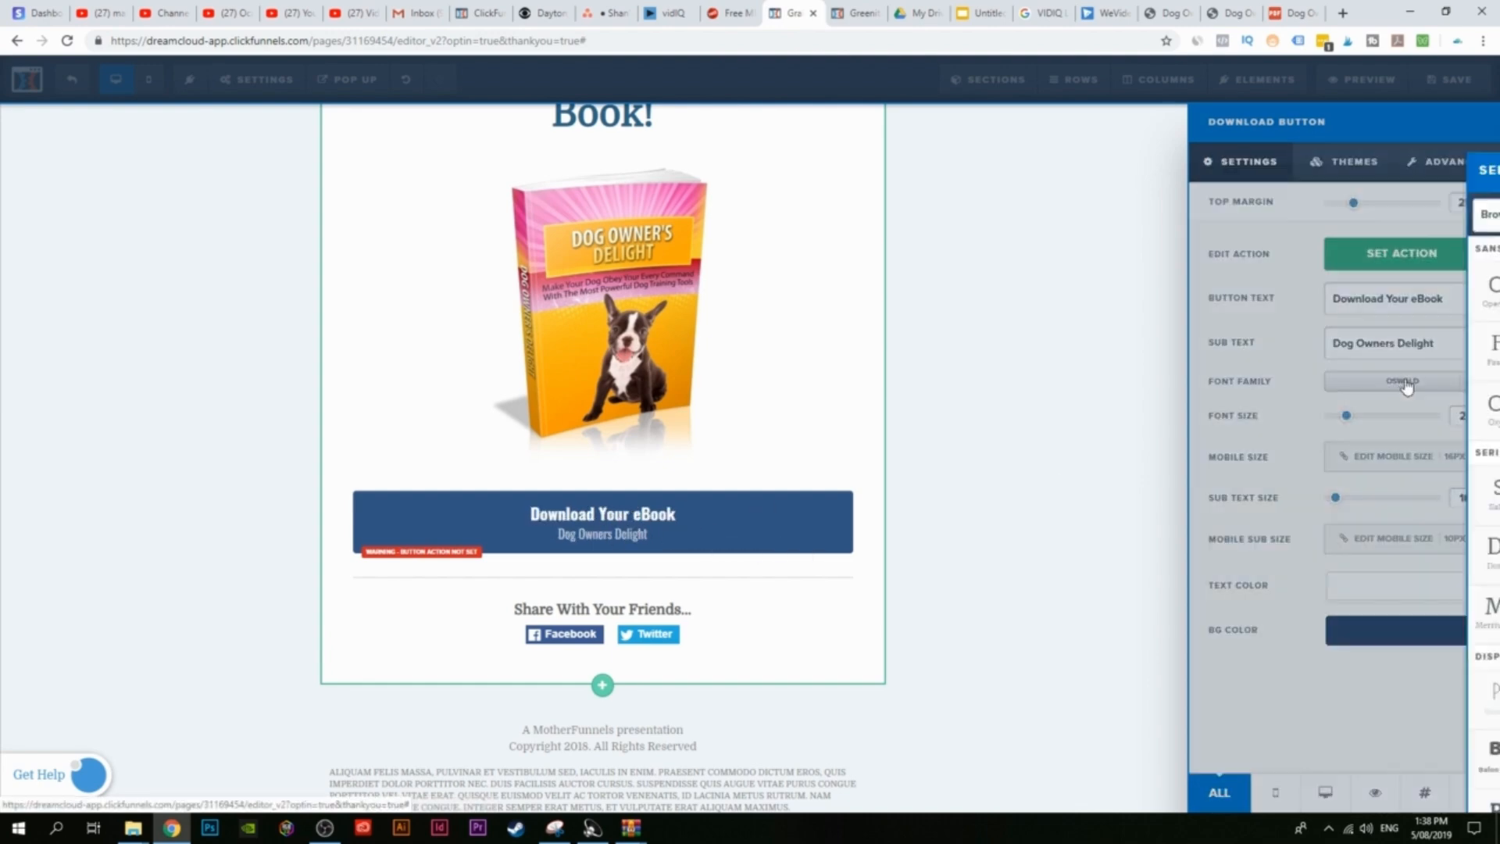
pyautogui.click(1303, 293)
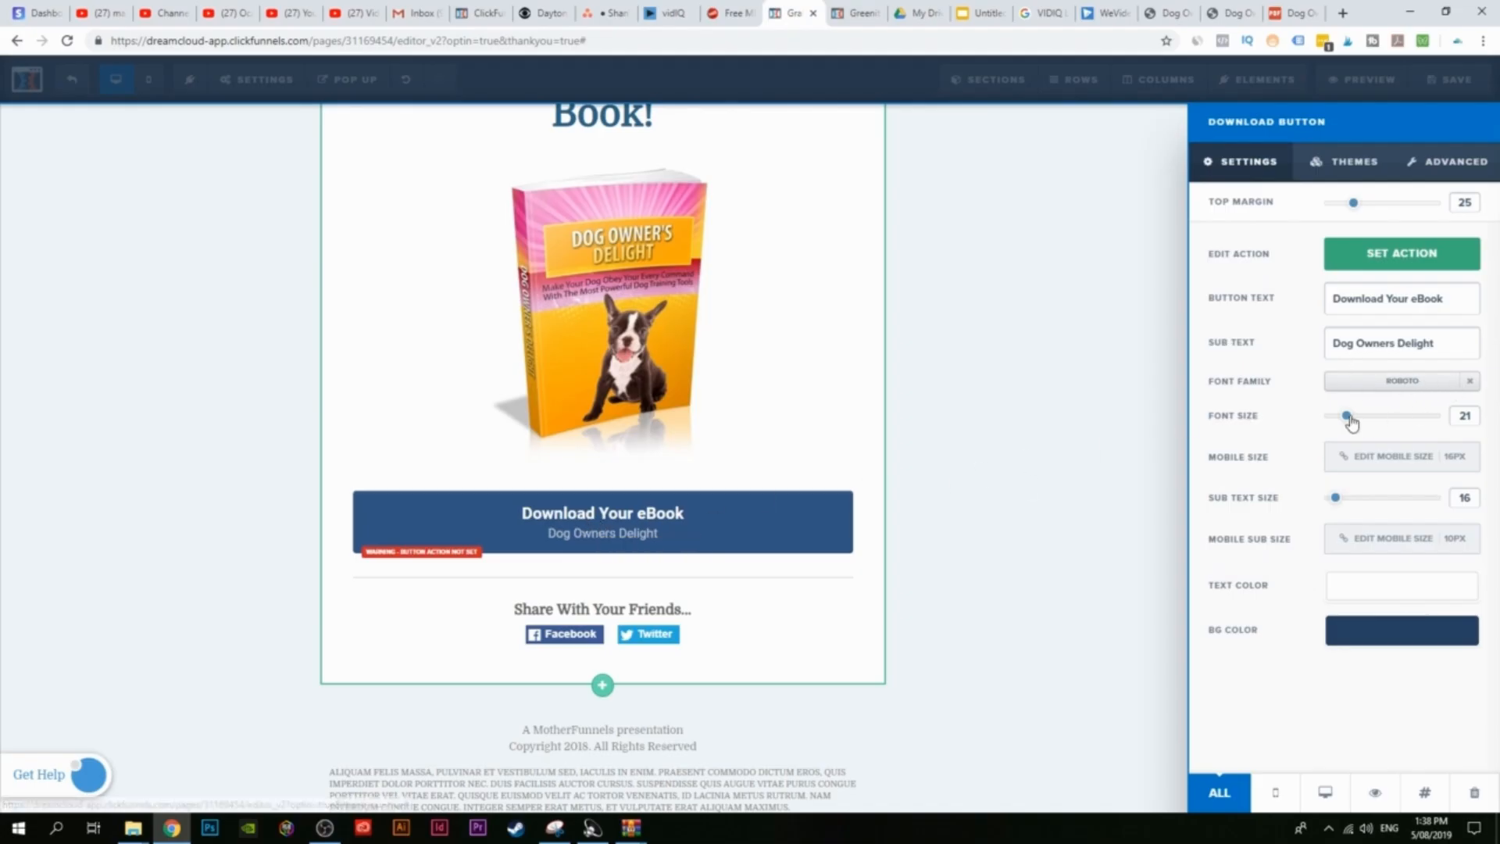
pyautogui.moveTo(1348, 417); pyautogui.dragTo(1366, 418)
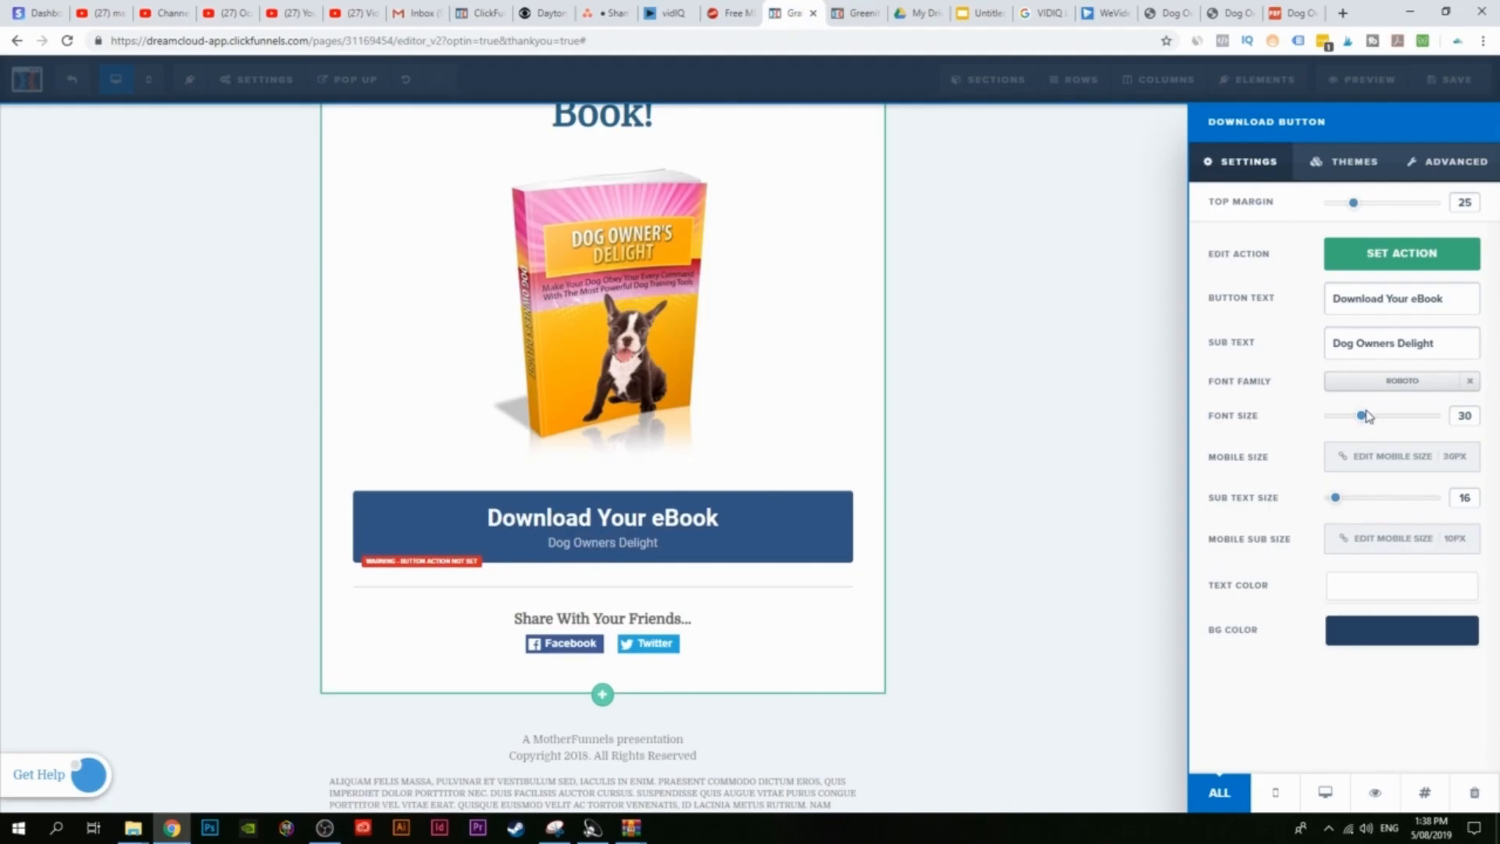
pyautogui.moveTo(1340, 501); pyautogui.dragTo(1345, 500)
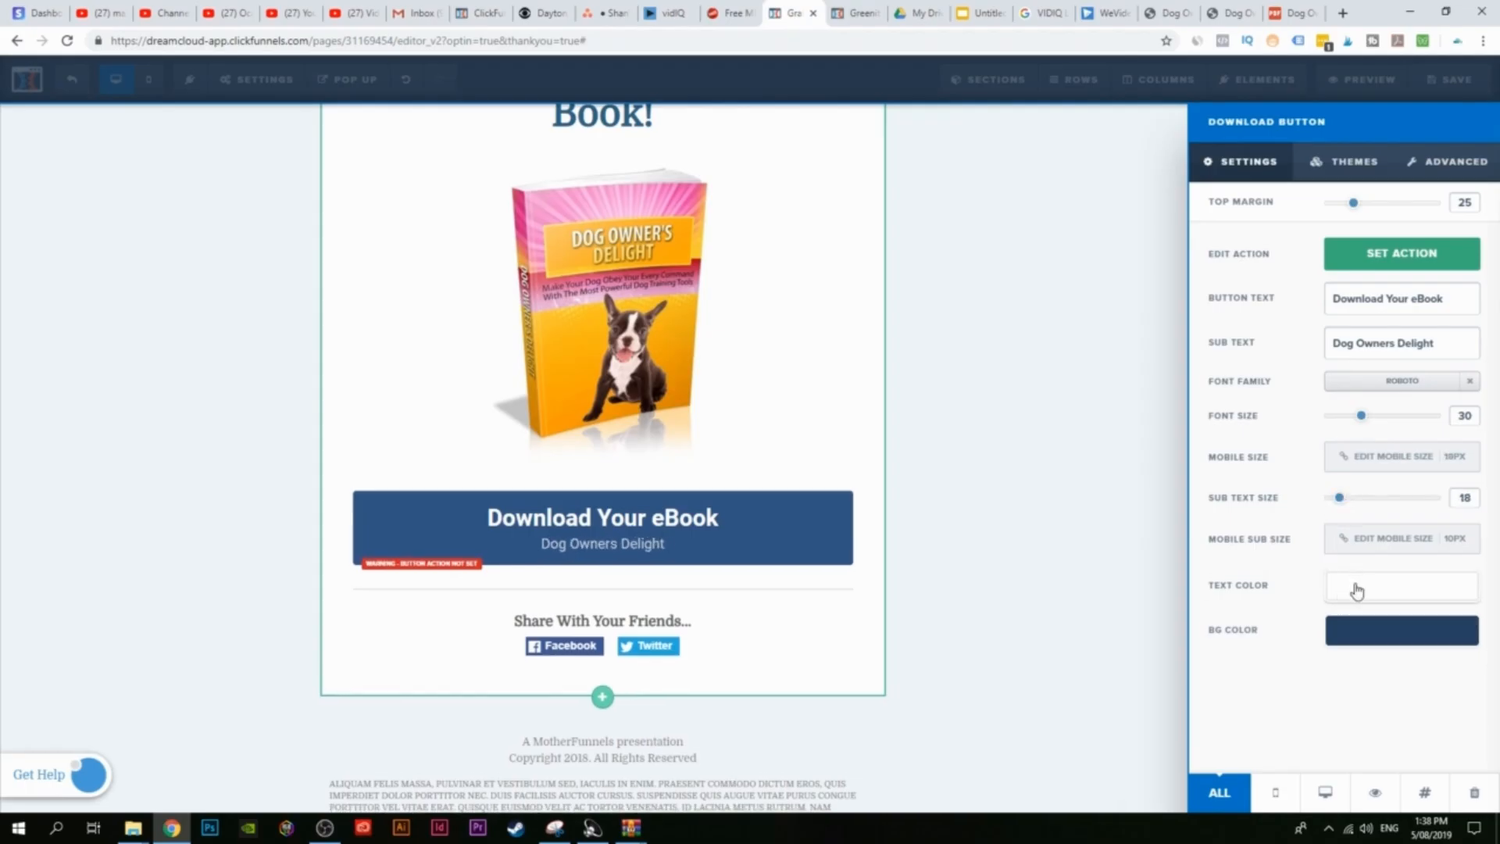
# Step: Give the download button an orange #f3771a background
pyautogui.click(1377, 635)
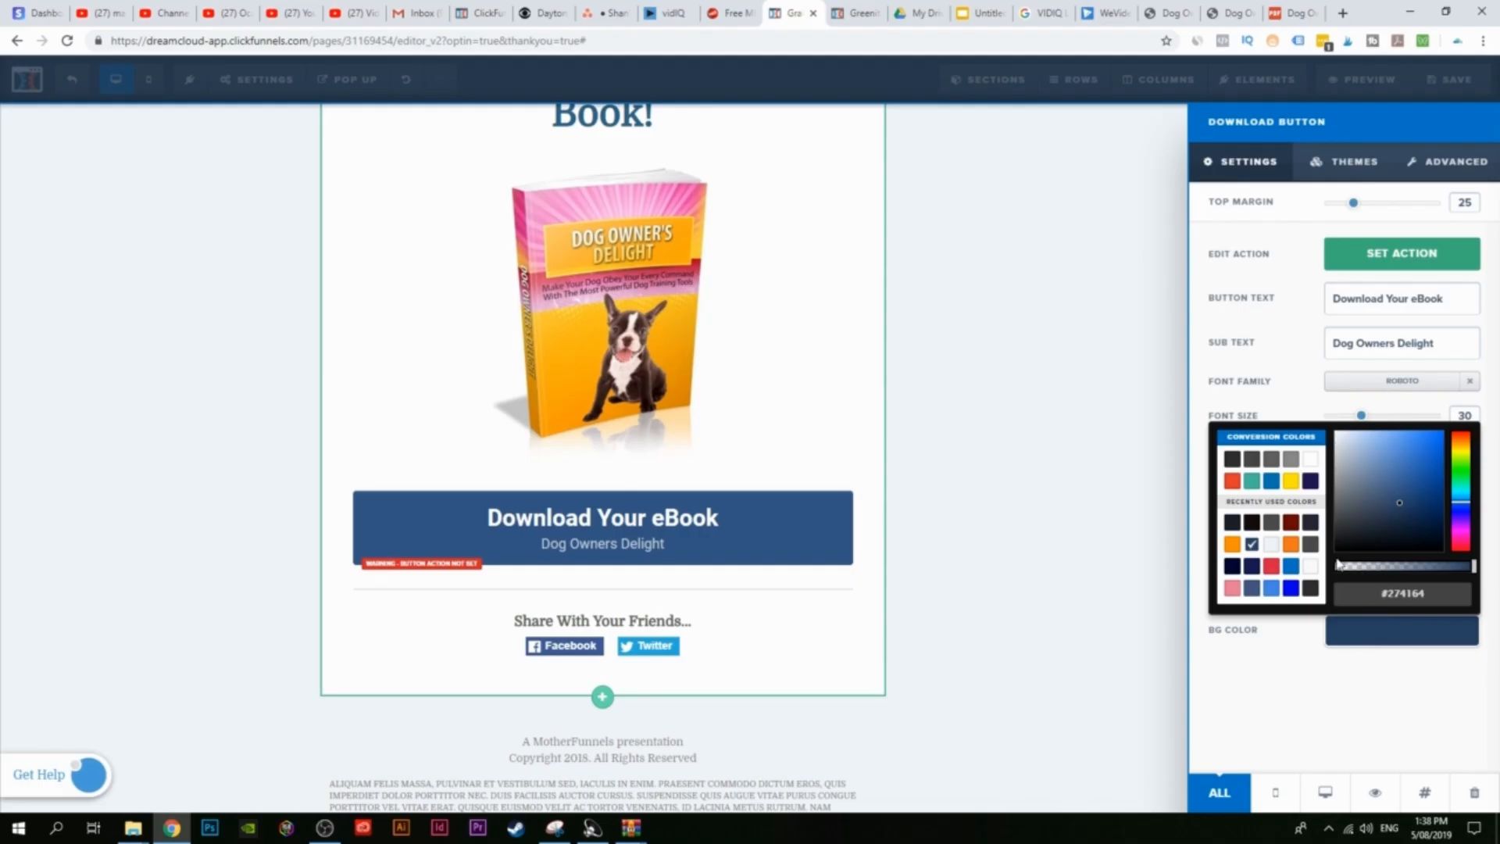
pyautogui.click(1290, 544)
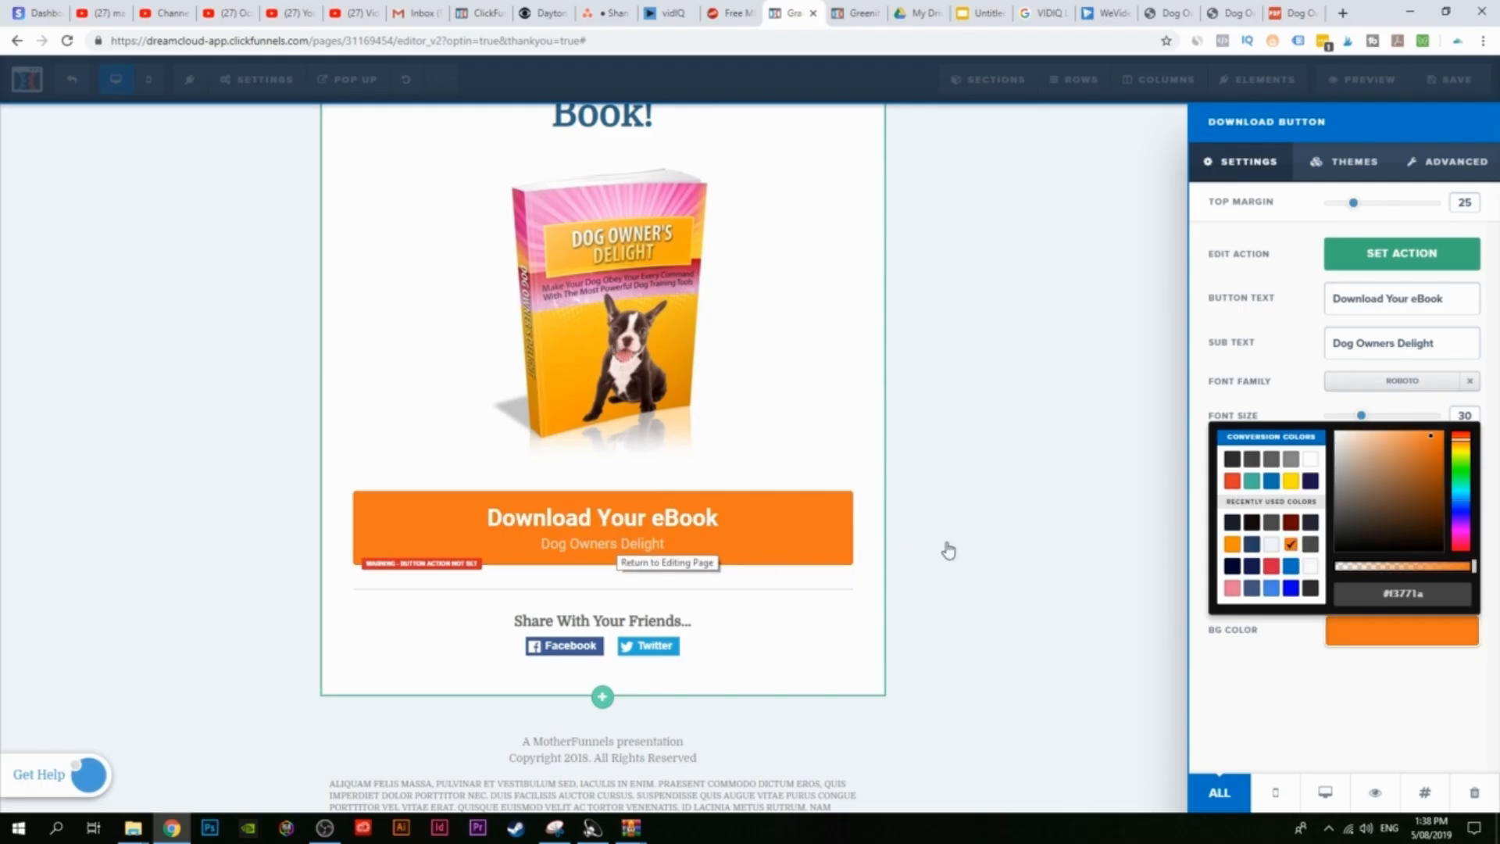
pyautogui.click(1063, 531)
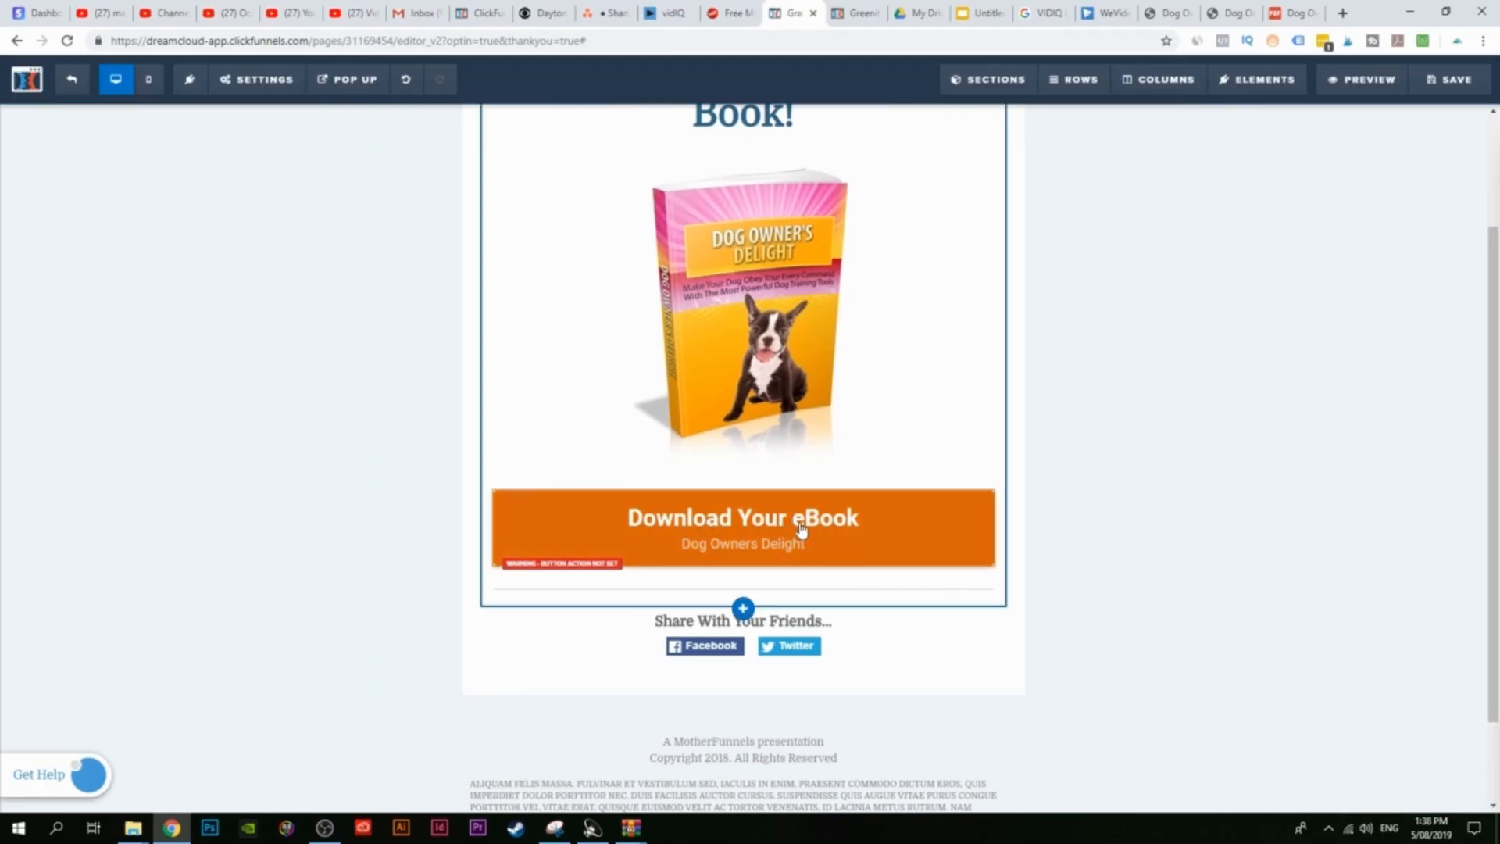
pyautogui.scroll(2, 827, 632)
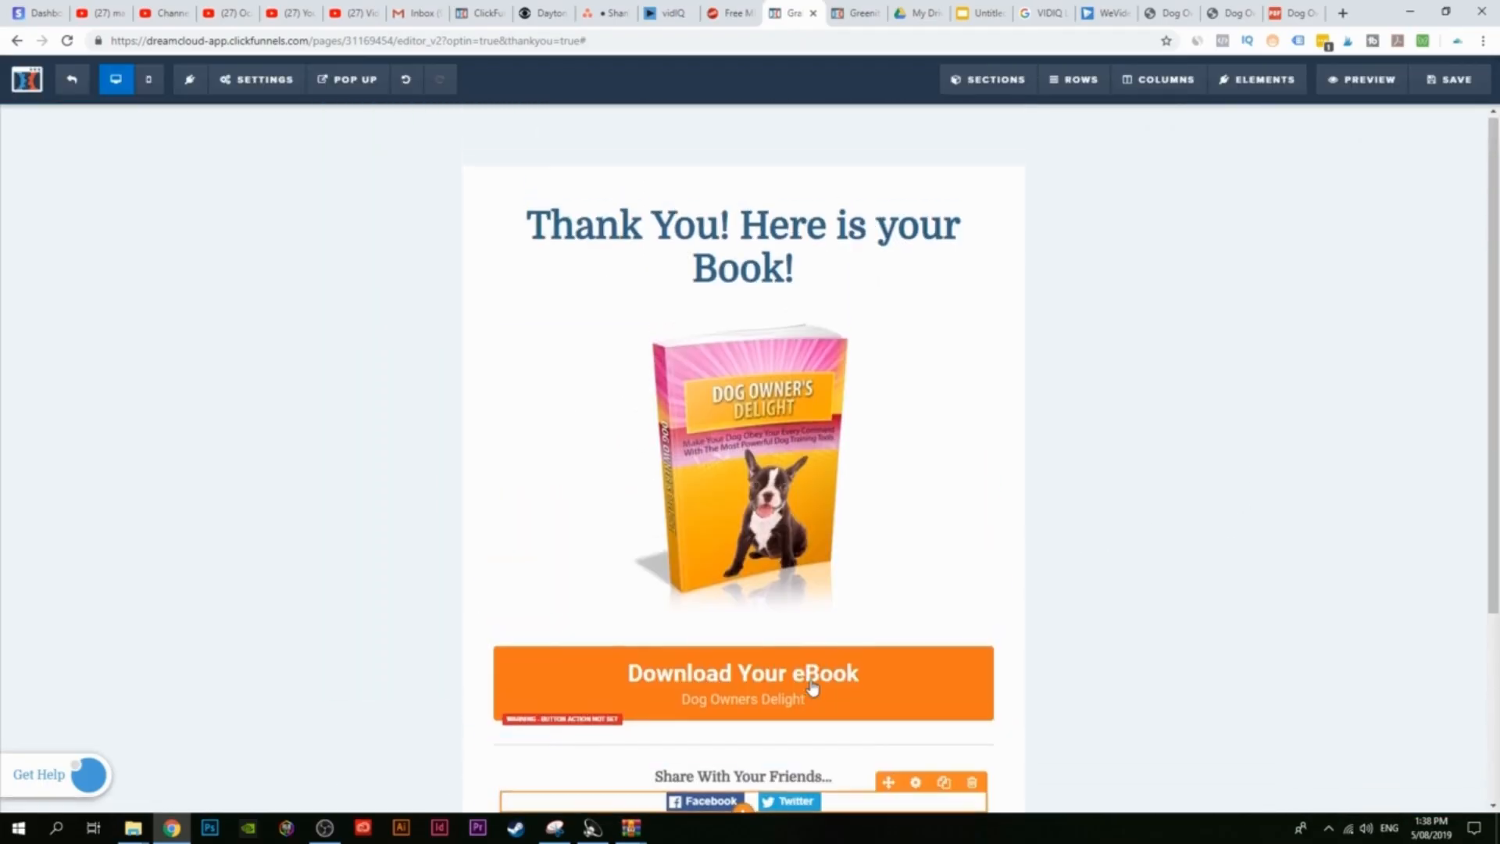
# Step: Set the button action to Go to Website URL and copy the eBook's Drive share link
pyautogui.click(810, 698)
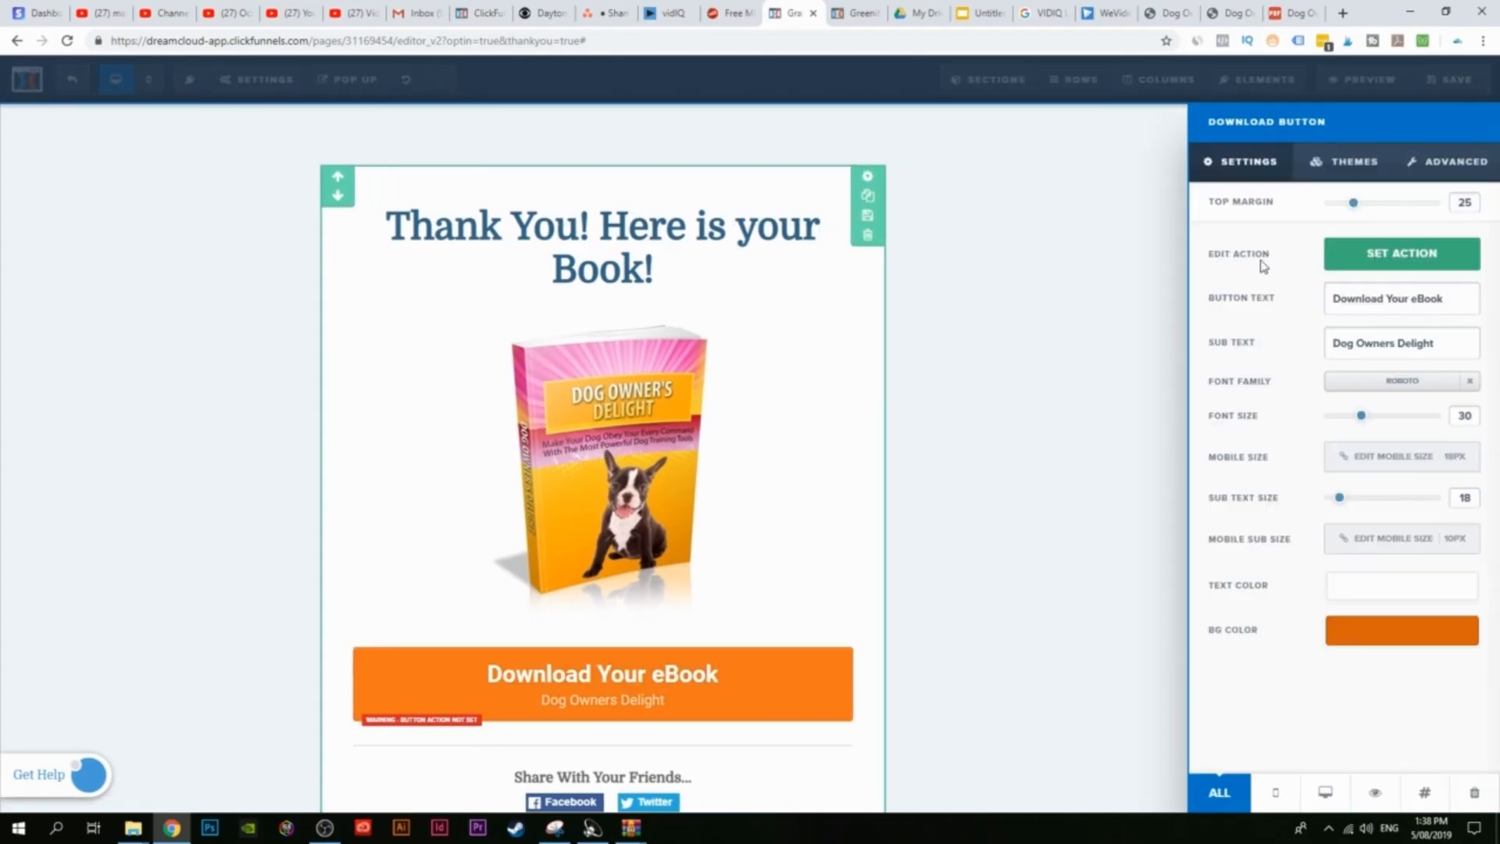
pyautogui.click(1380, 260)
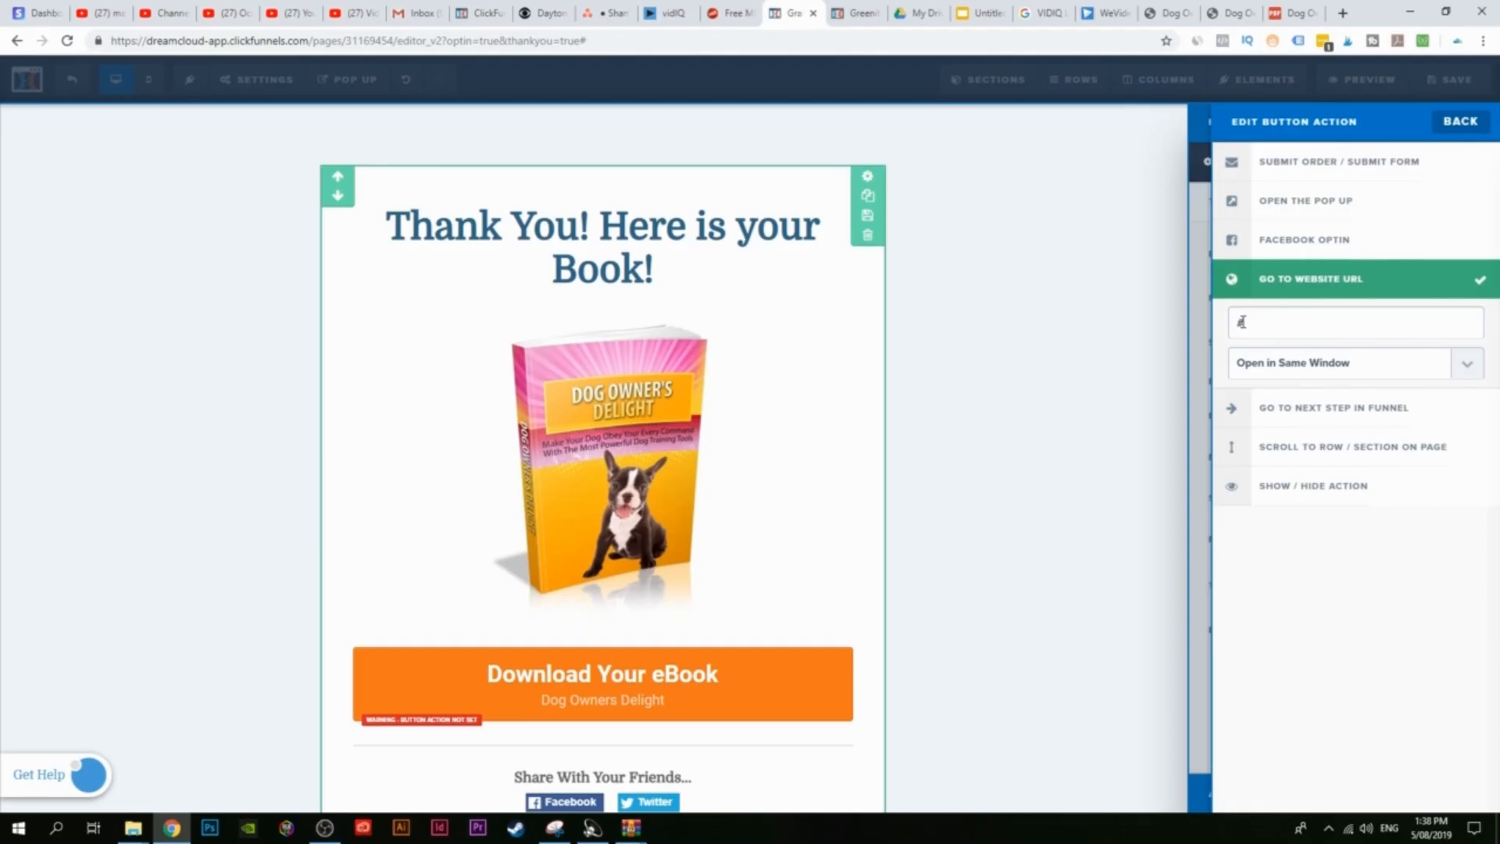
pyautogui.click(918, 13)
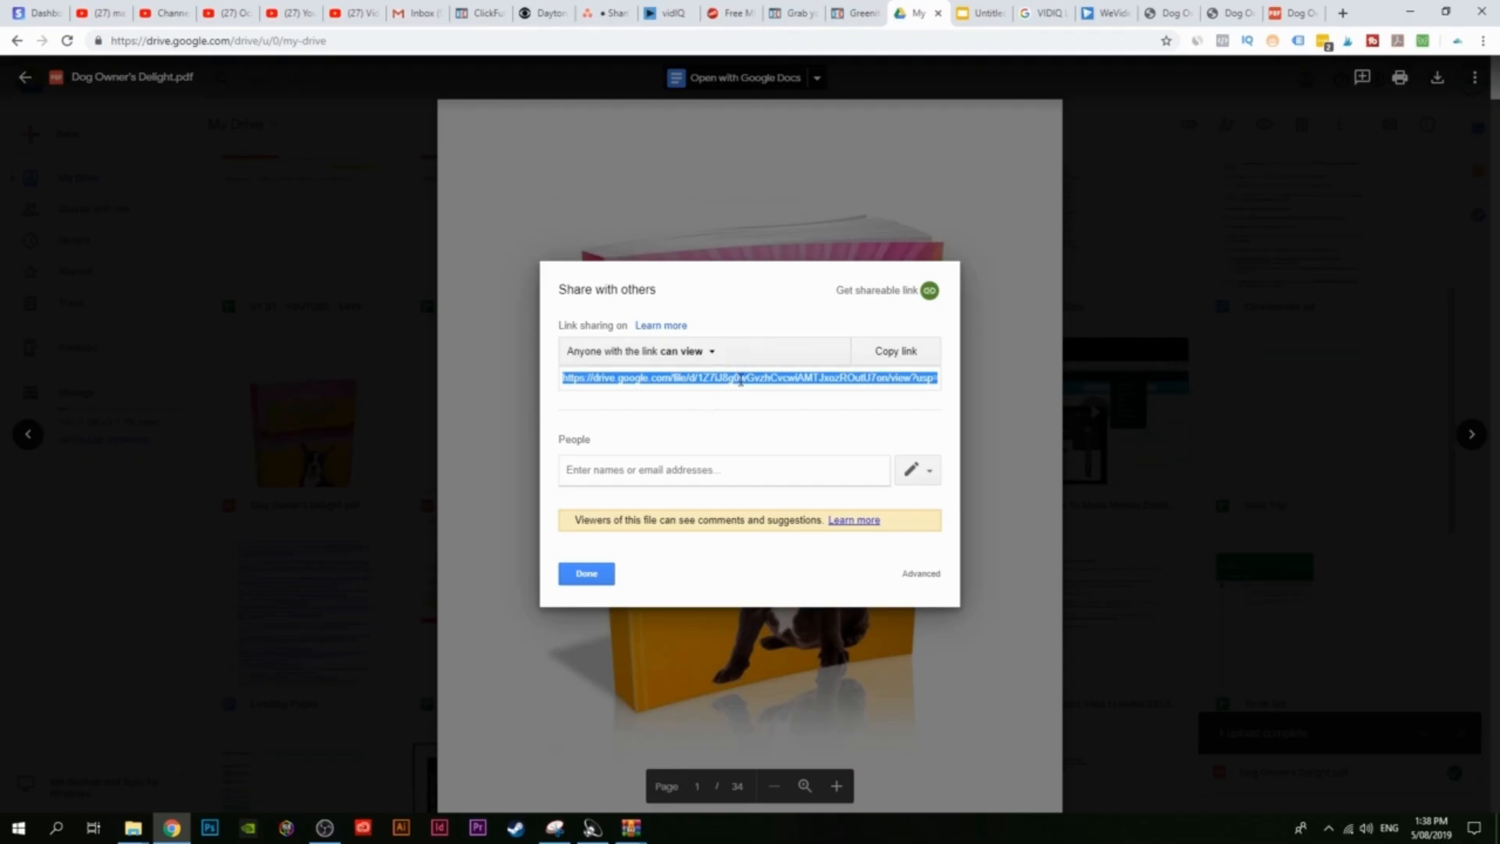
pyautogui.click(881, 353)
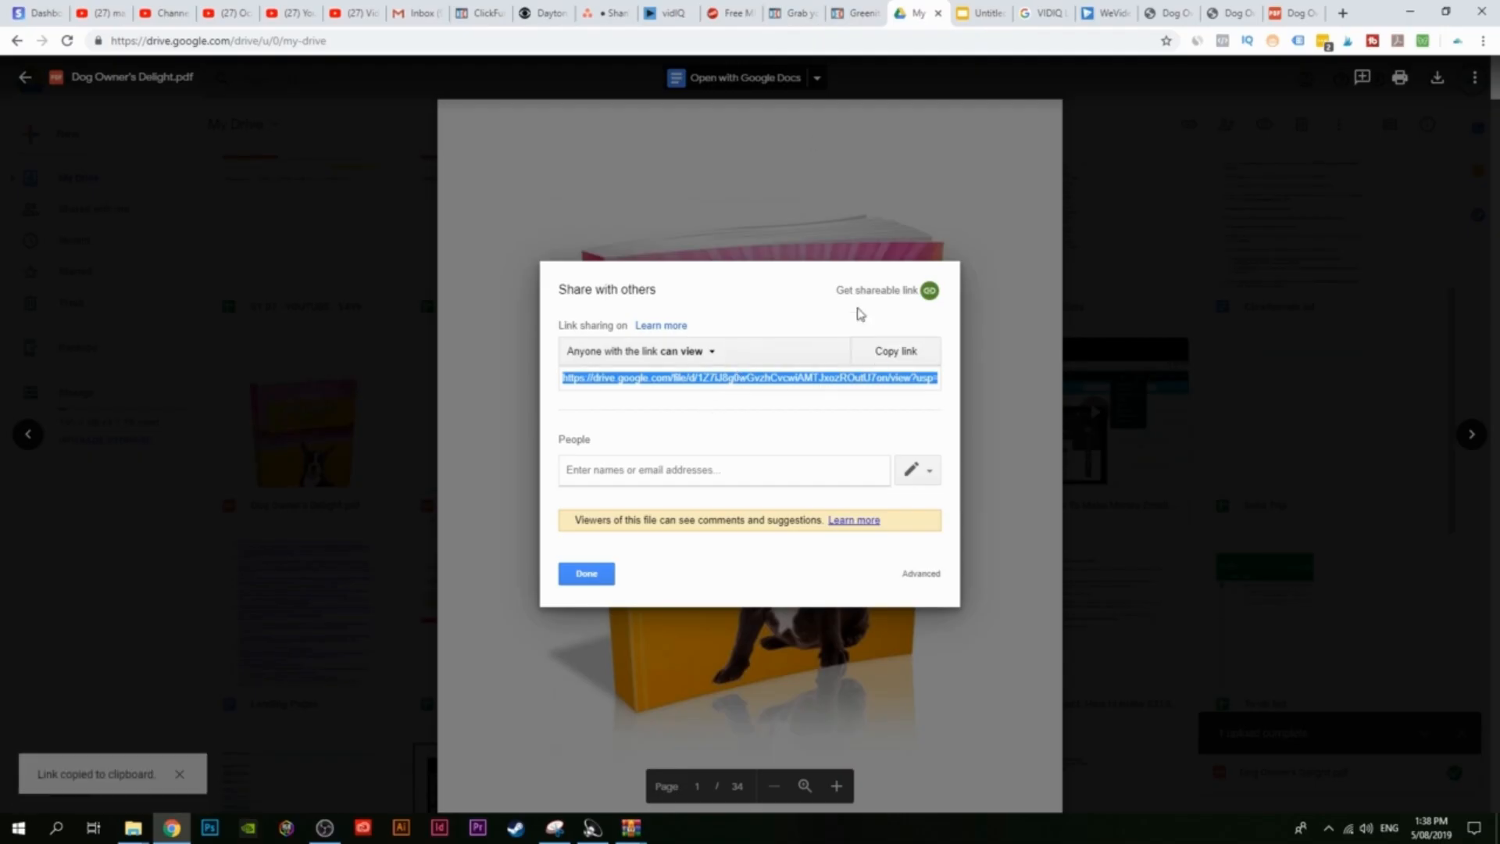
pyautogui.click(791, 13)
pyautogui.moveTo(1299, 322); pyautogui.dragTo(1216, 330)
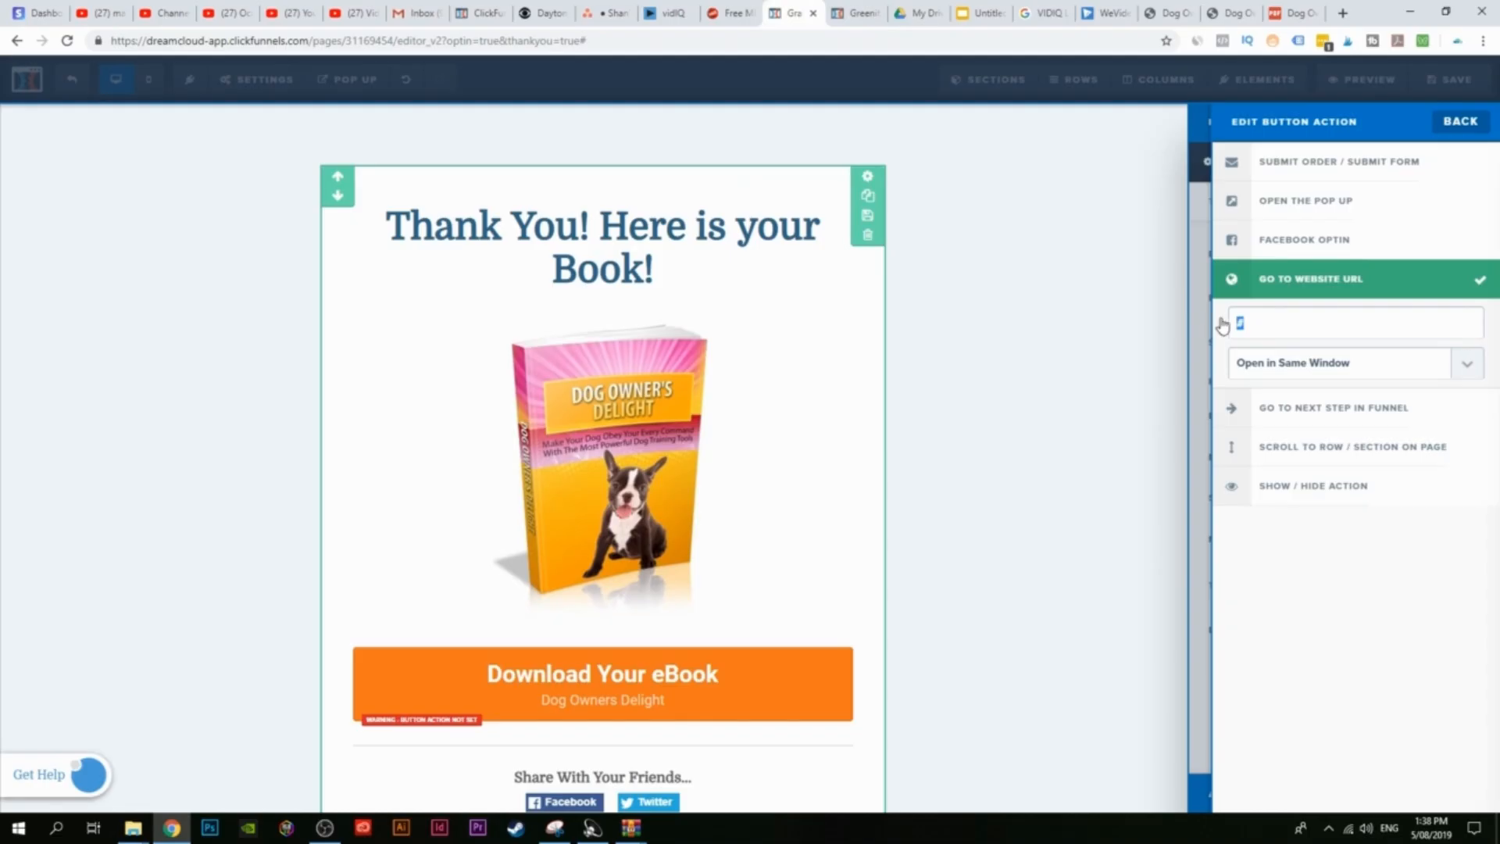
# Step: Paste the Drive link as the button's URL, save the page, and exit to the funnel steps
pyautogui.hotkey('ctrl', 'v')
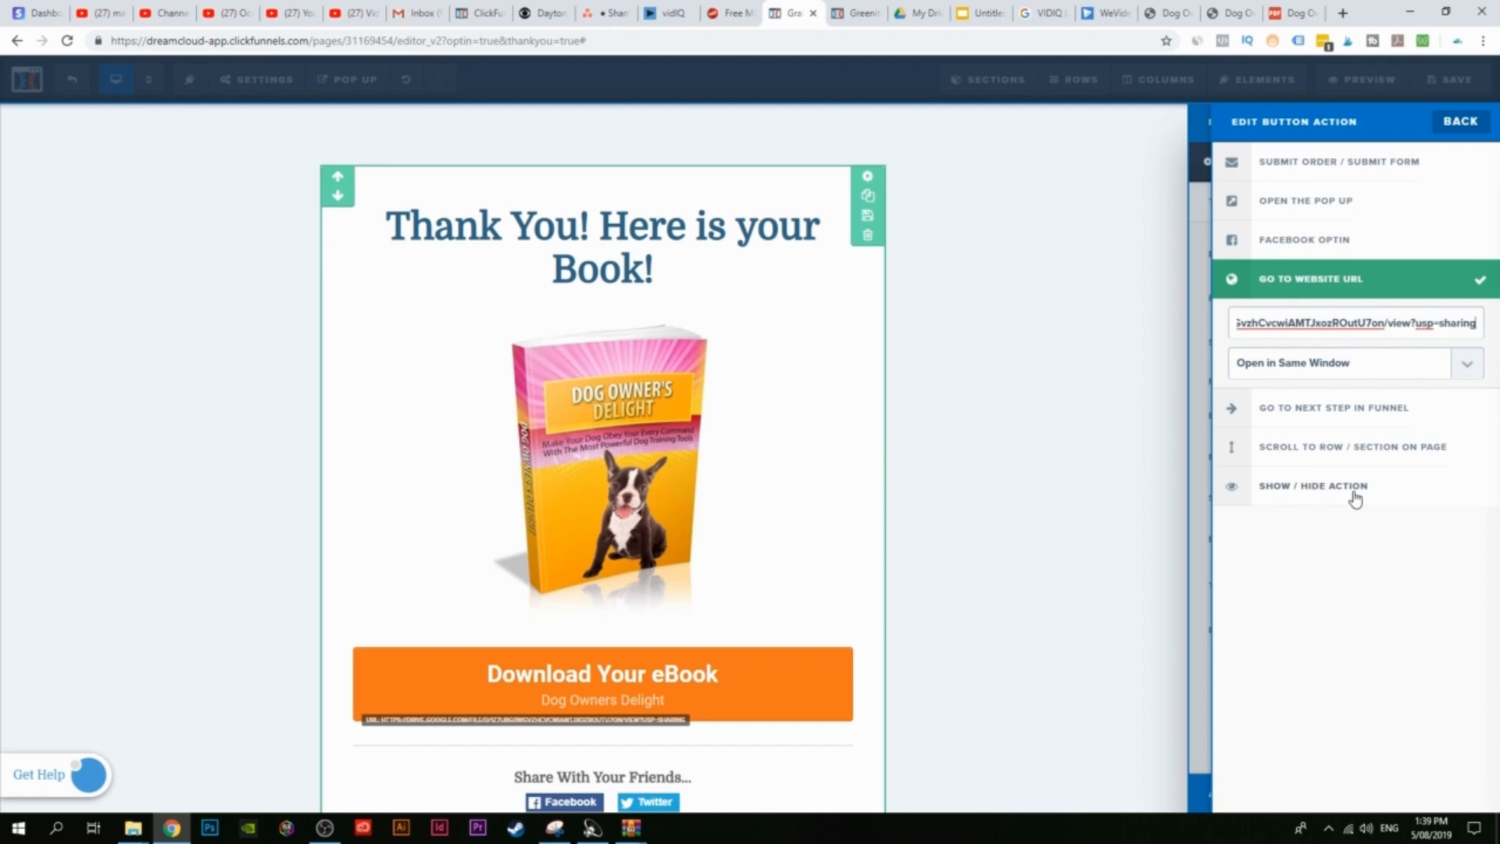
pyautogui.click(1015, 569)
pyautogui.scroll(-5, 407, 422)
pyautogui.scroll(5, 432, 536)
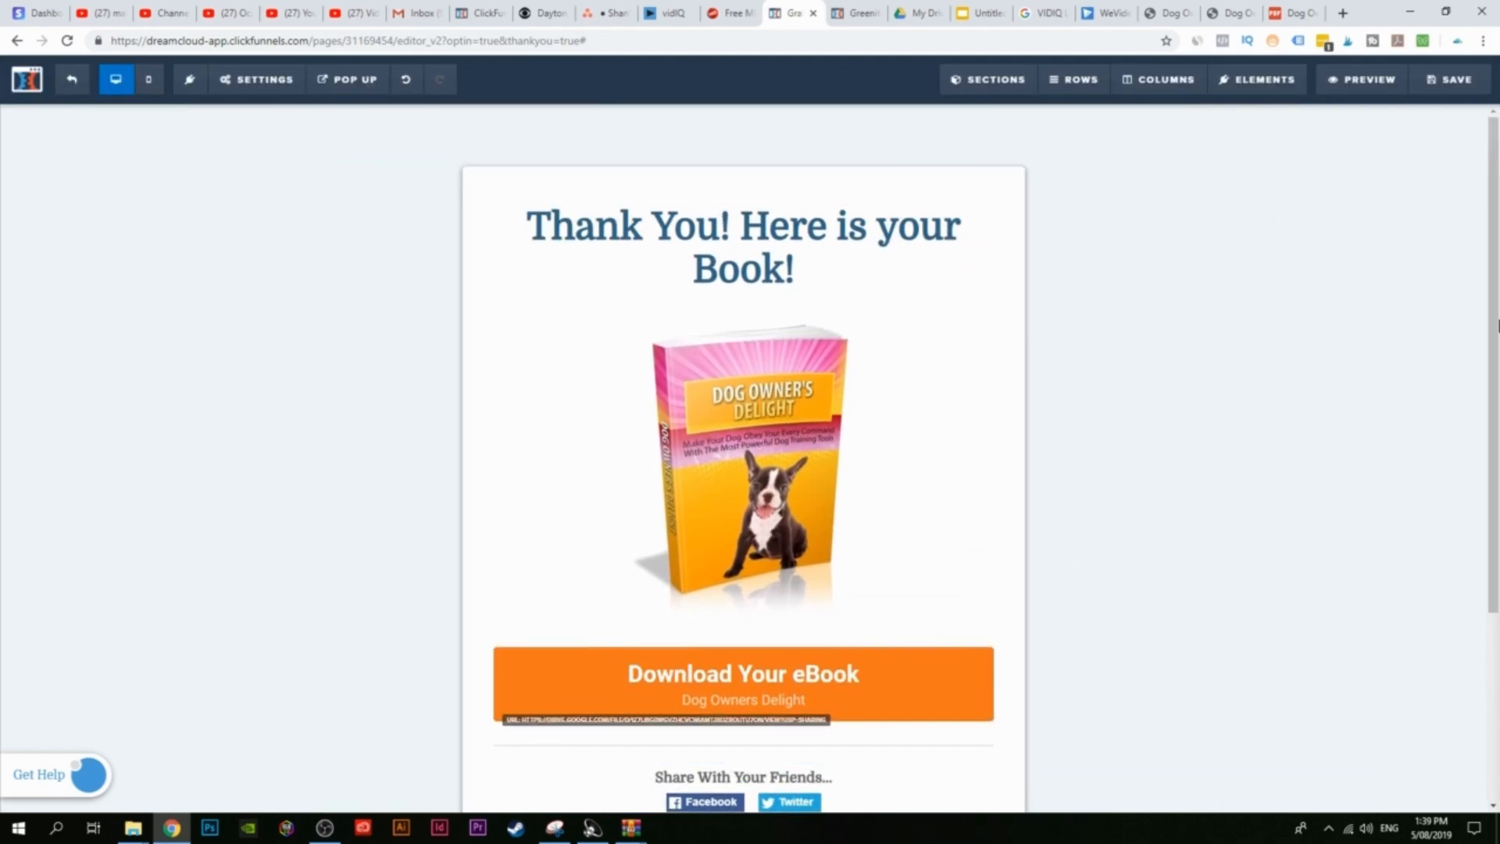
pyautogui.click(1455, 79)
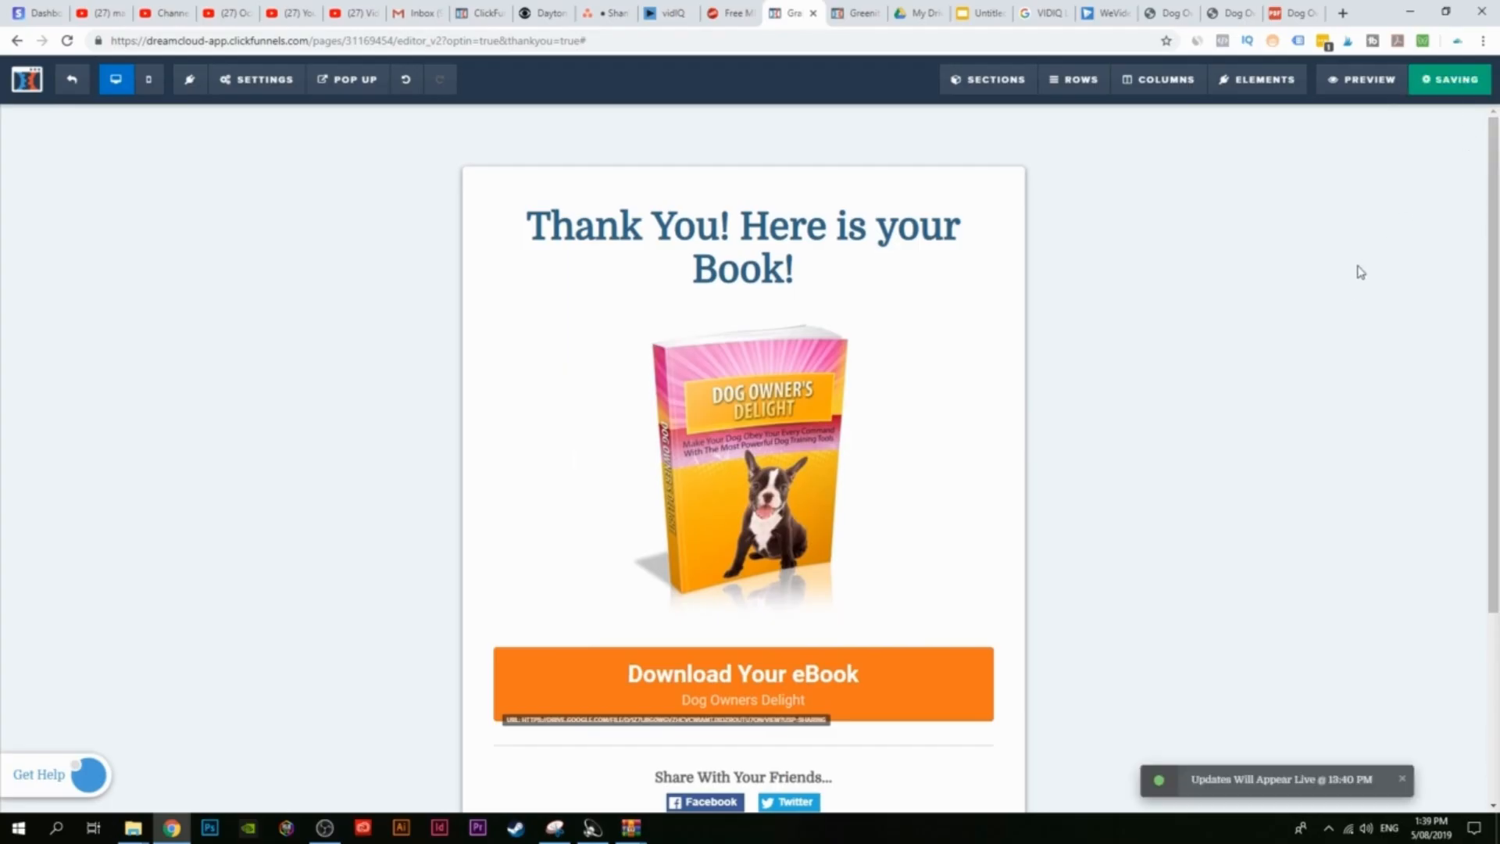
pyautogui.click(74, 81)
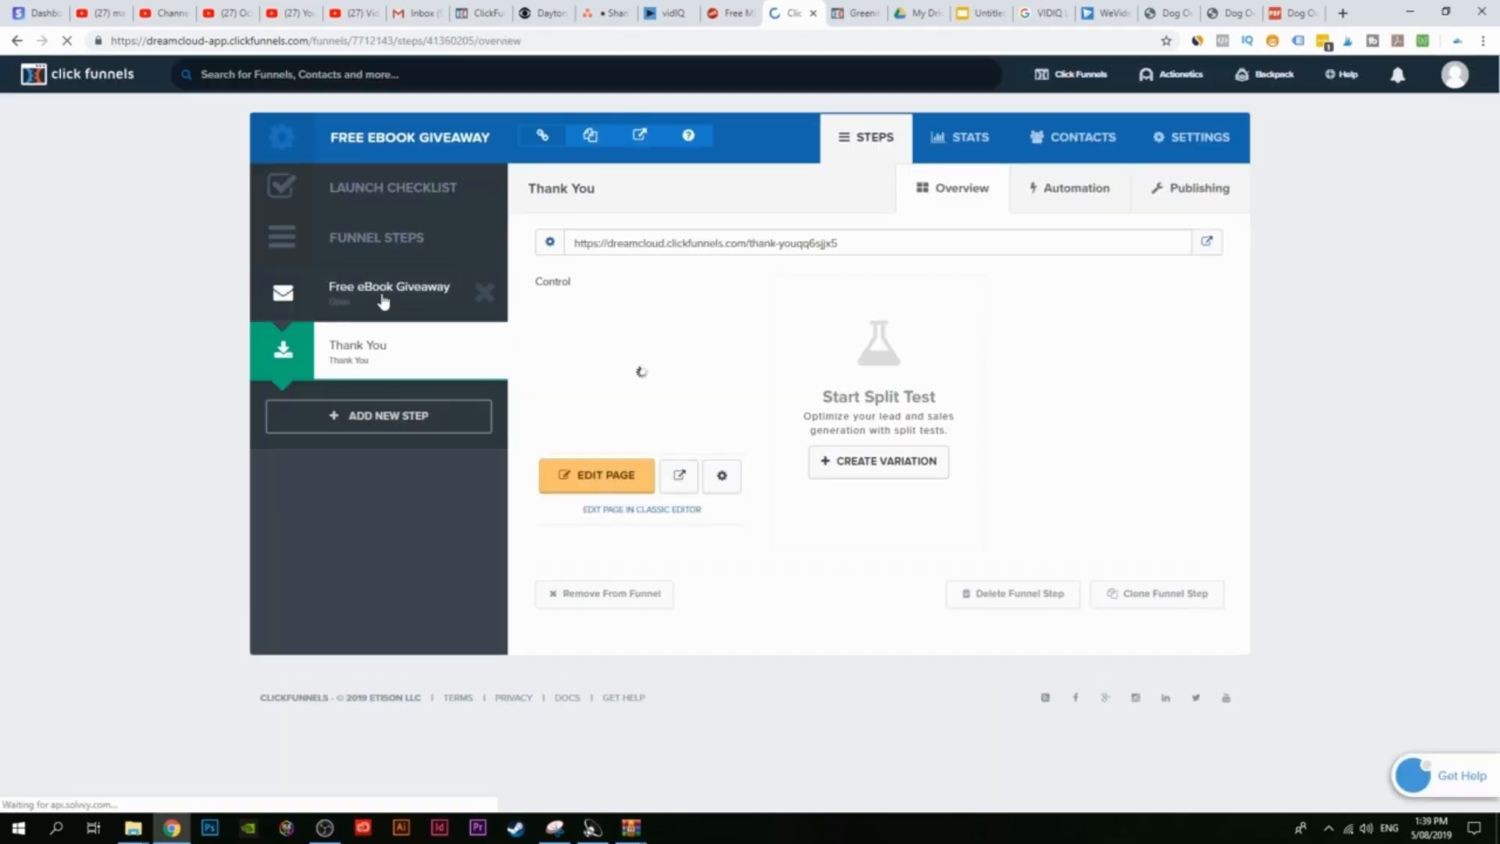
# Step: Preview the Free eBook Giveaway page, submit the sign-up form, and click Download Your eBook
pyautogui.click(400, 294)
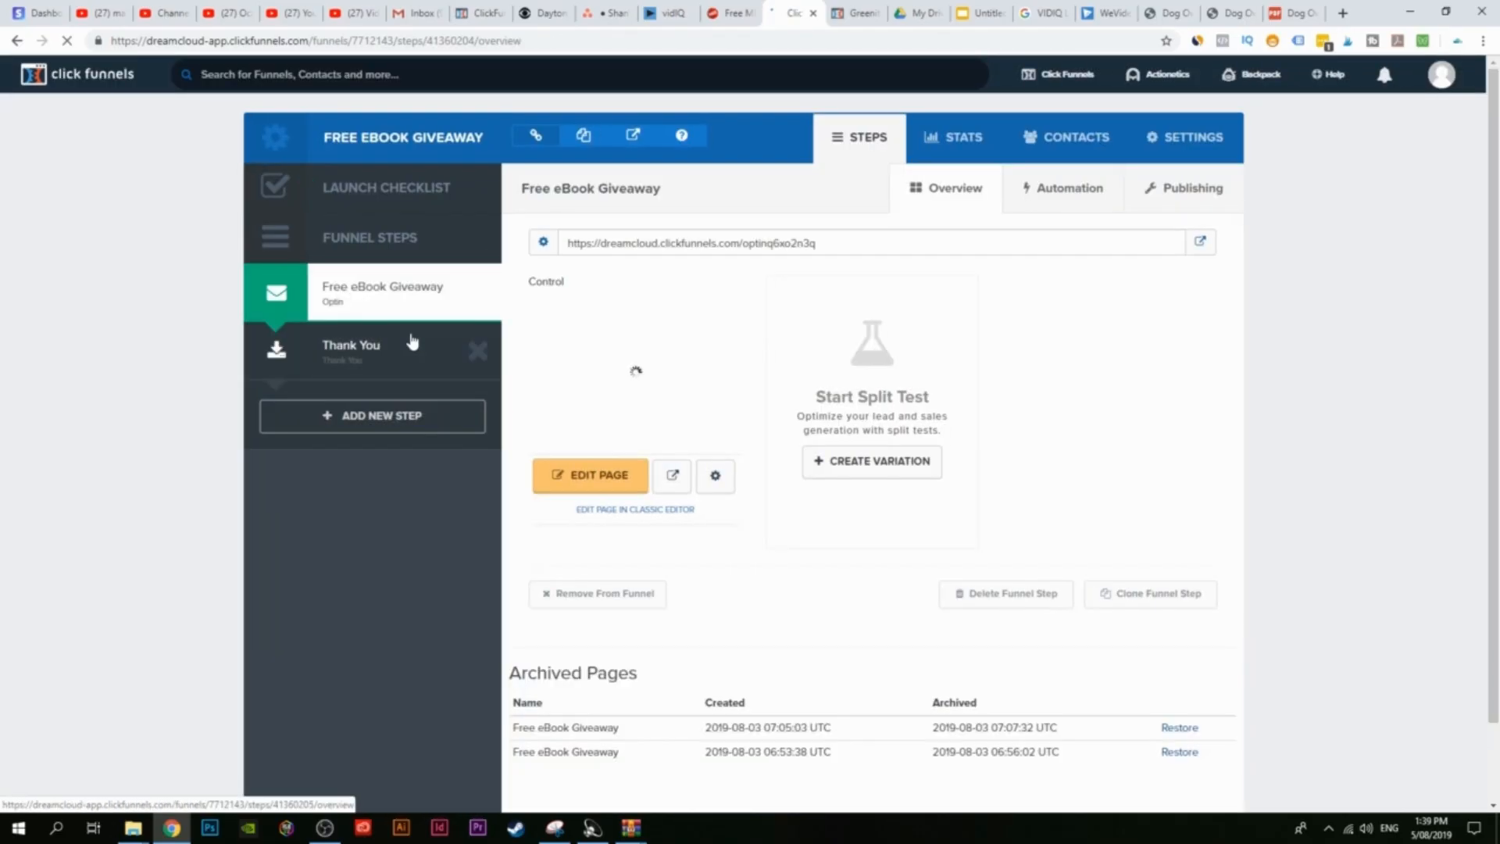
pyautogui.click(677, 475)
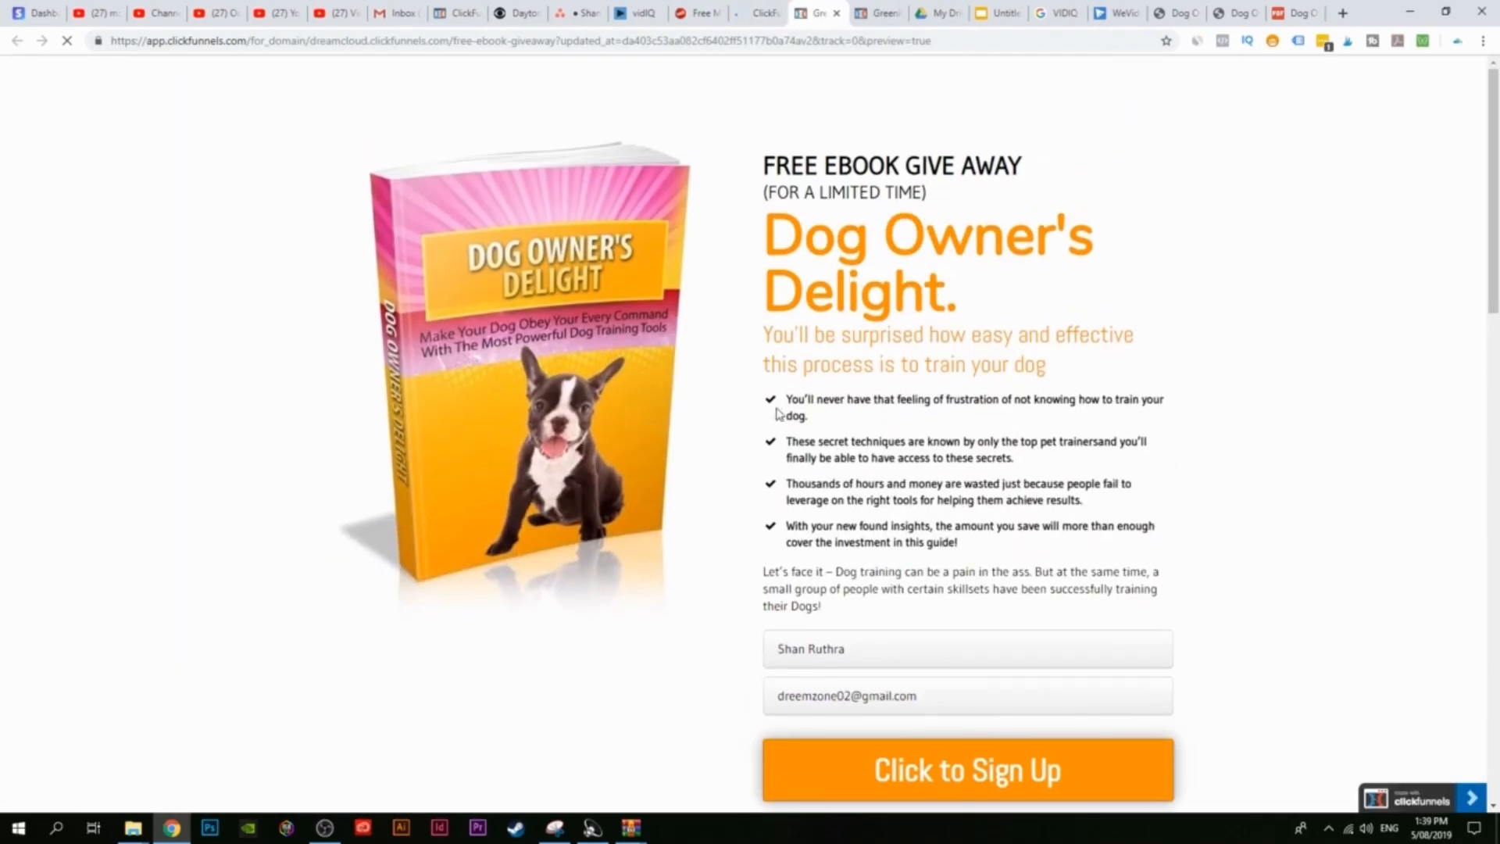
pyautogui.scroll(-2, 654, 601)
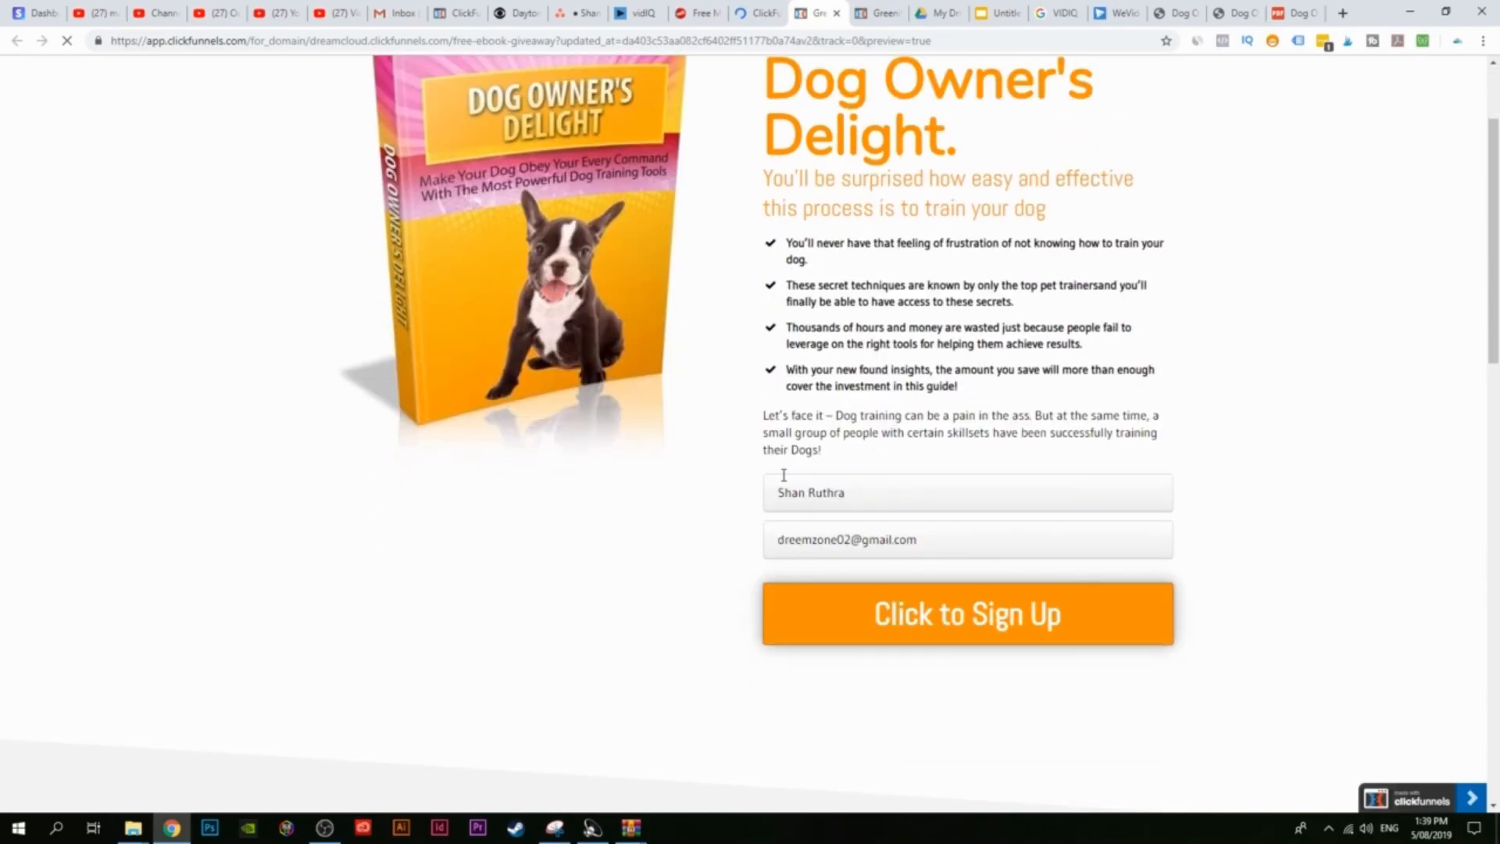
pyautogui.click(972, 614)
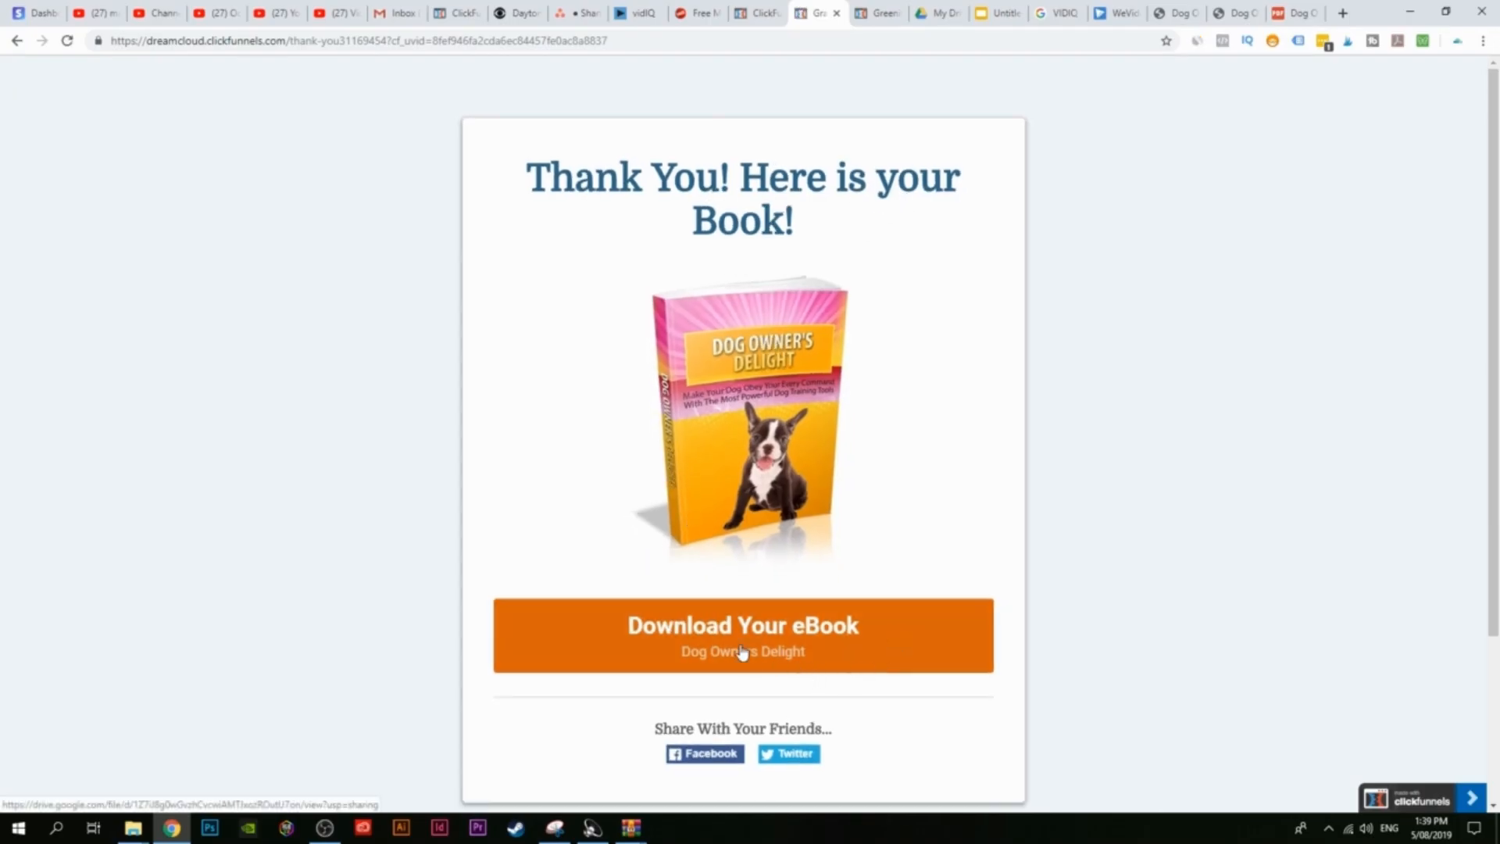
pyautogui.click(742, 653)
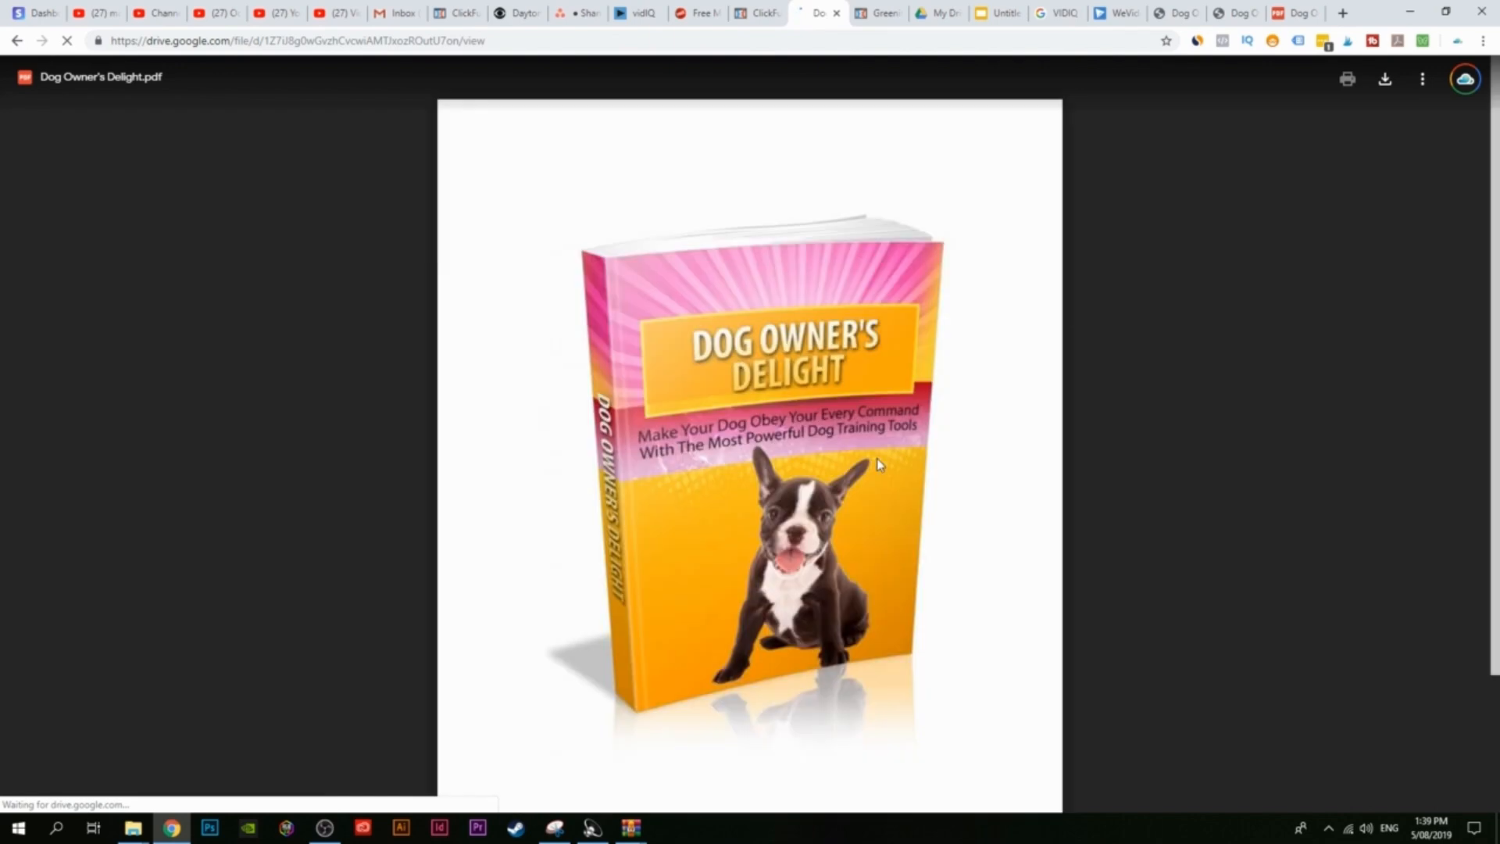
# Step: Scroll through the Dog Owner's Delight PDF in the Google Drive viewer
pyautogui.scroll(-20, 877, 463)
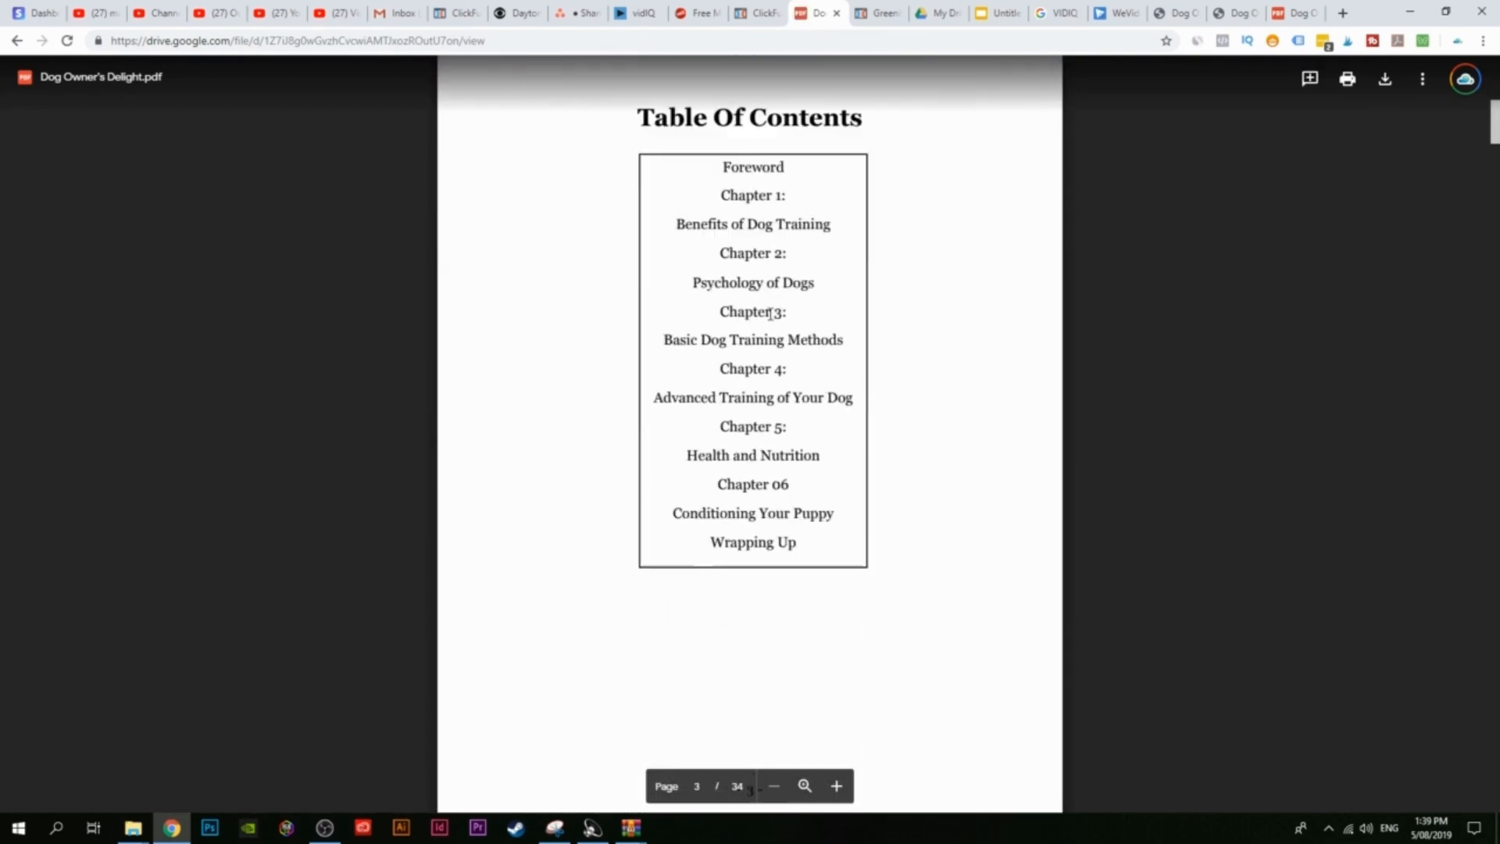
pyautogui.scroll(-8, 771, 313)
pyautogui.scroll(-6, 649, 539)
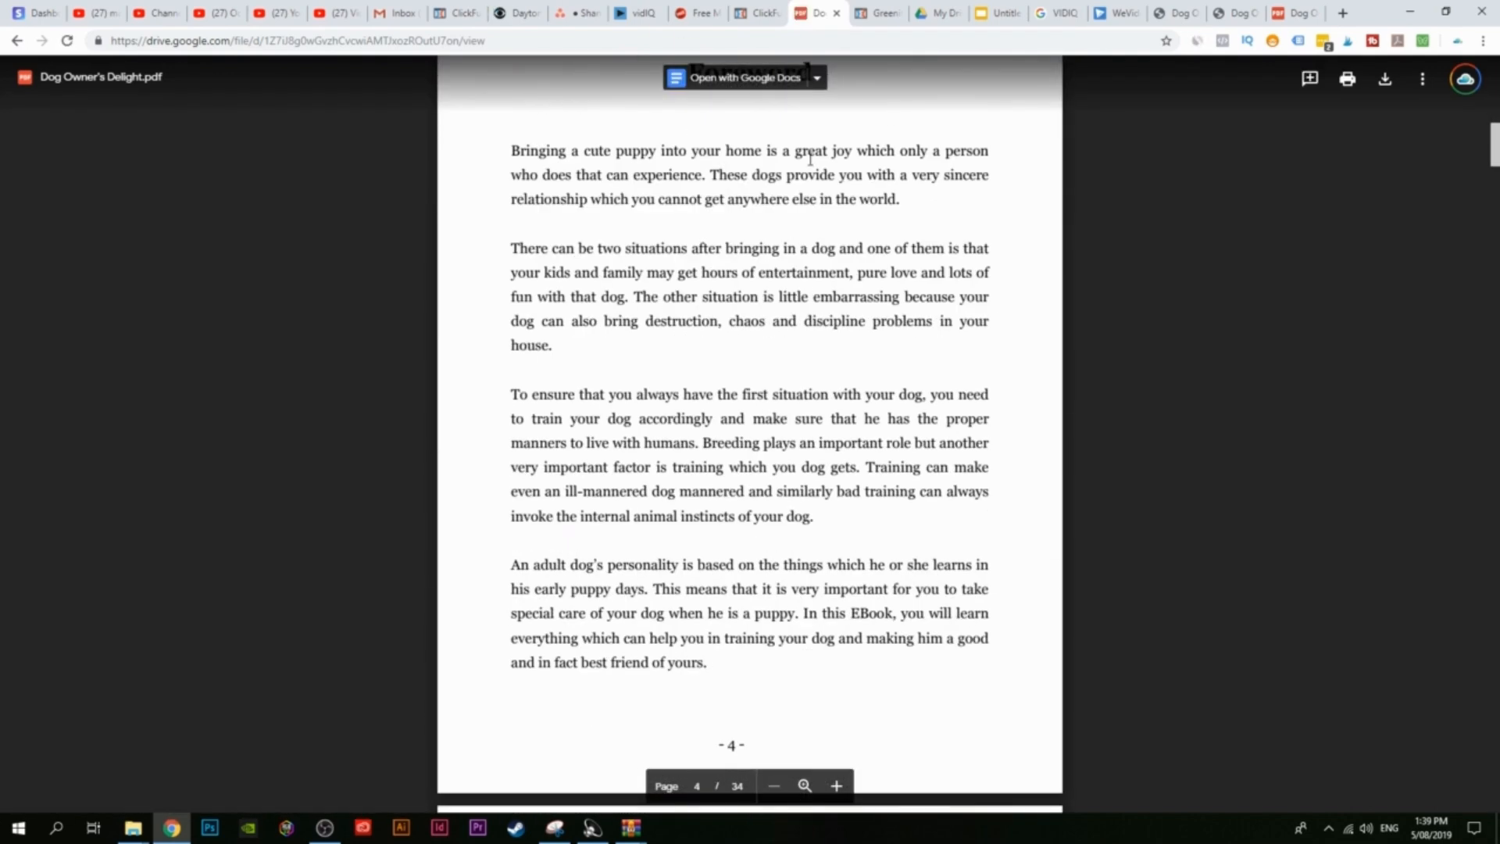
pyautogui.scroll(-5, 811, 159)
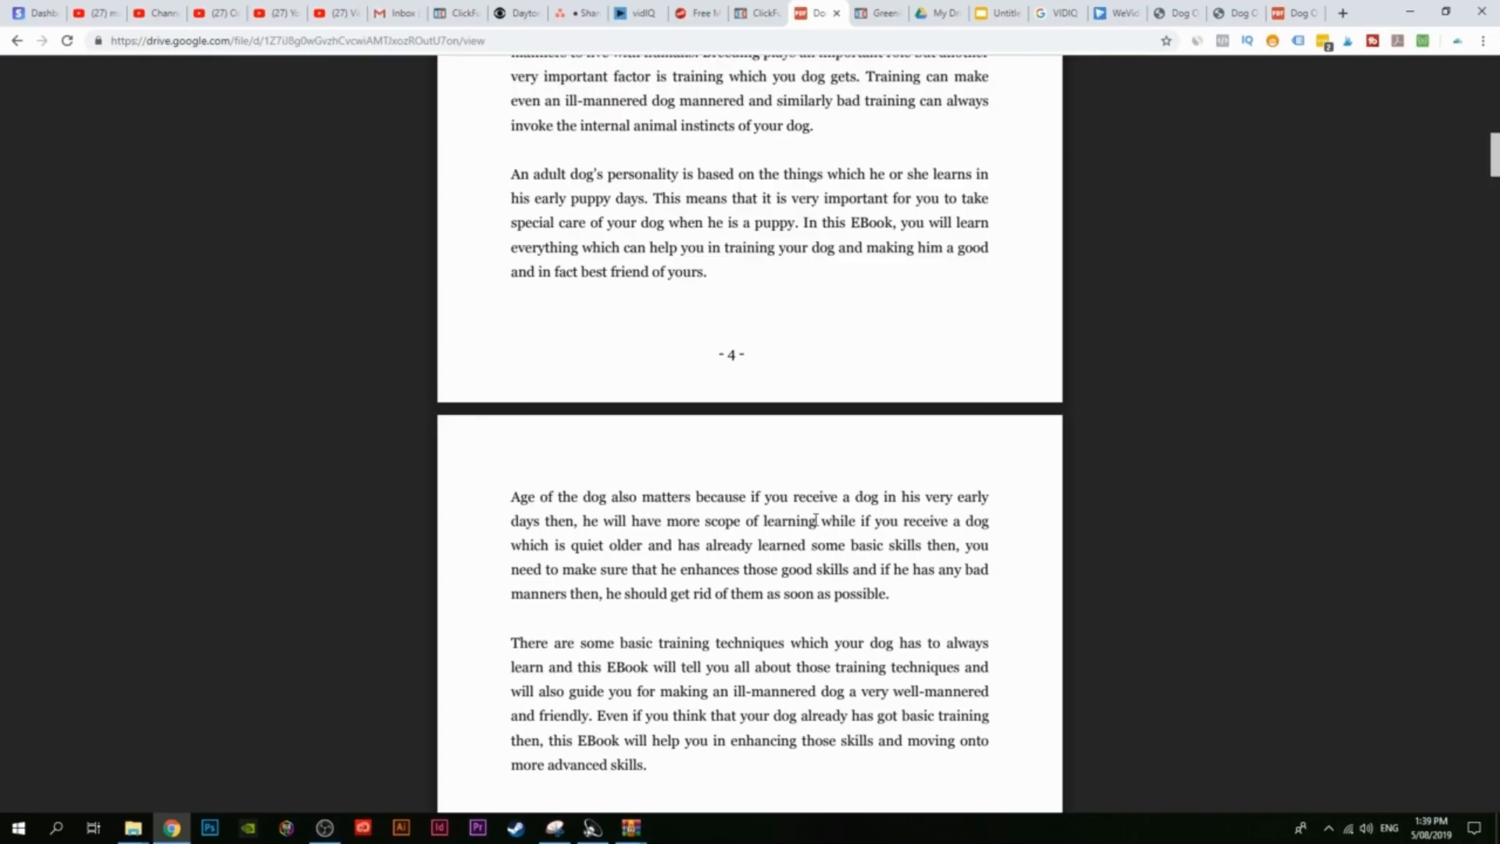
pyautogui.scroll(3, 687, 500)
# Step: Go back through the thank-you page to the opt-in preview, then view the Free PLR Downloads page
pyautogui.click(752, 14)
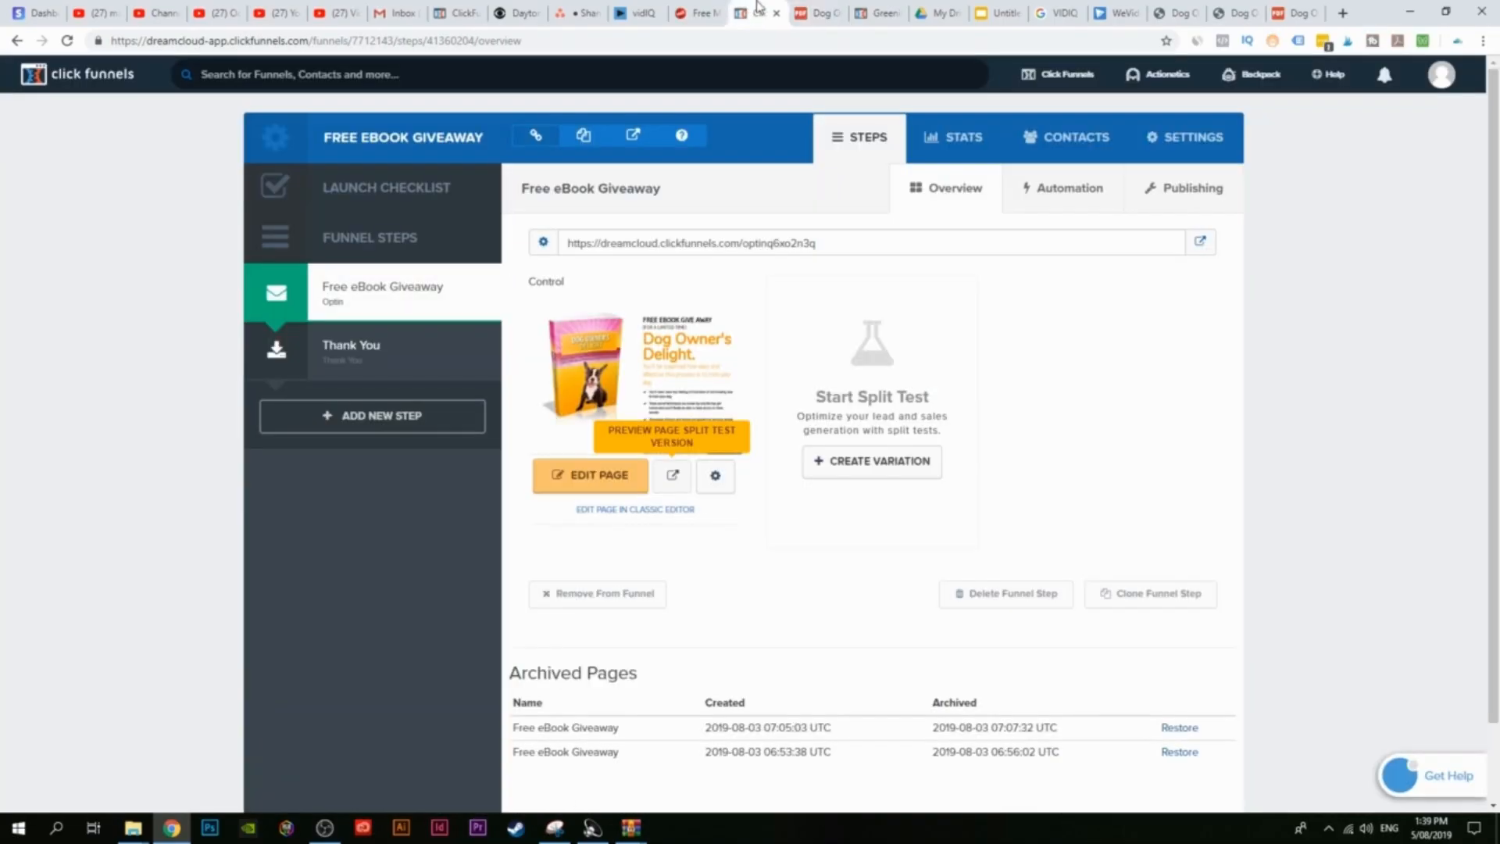
pyautogui.click(807, 19)
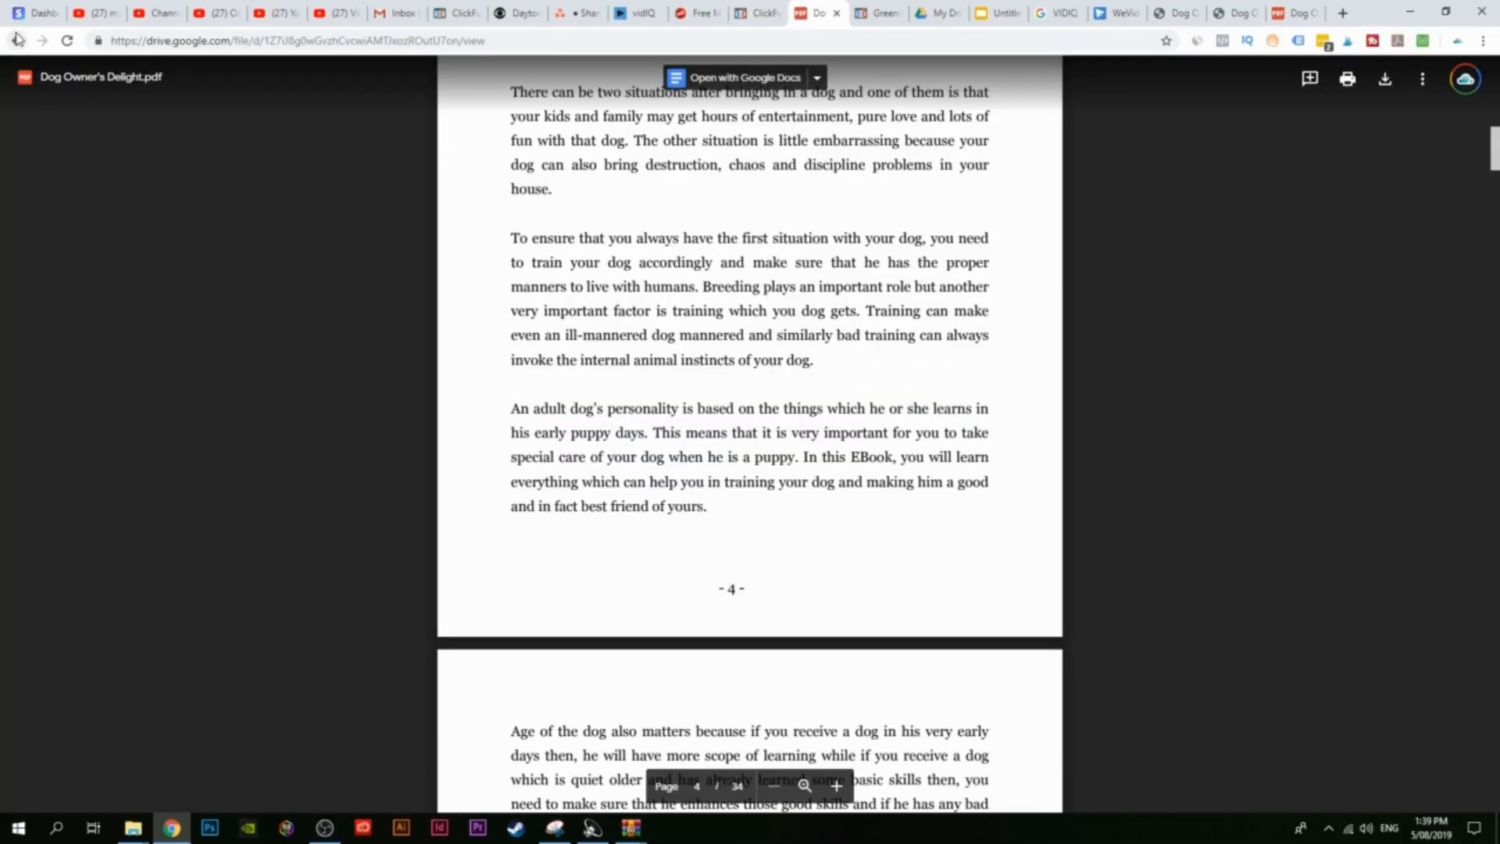
pyautogui.click(15, 42)
pyautogui.click(16, 42)
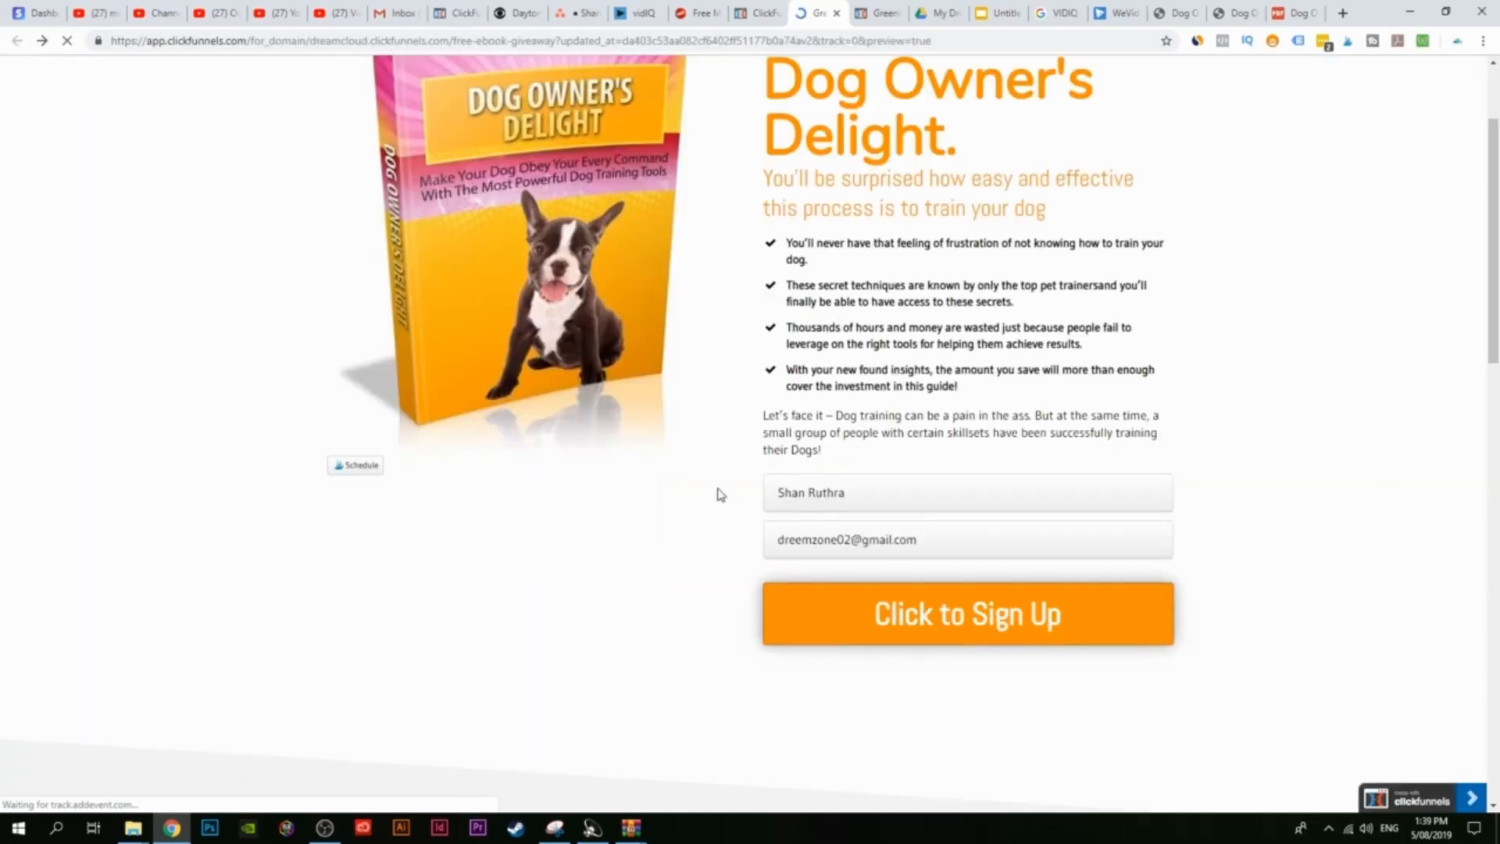
pyautogui.scroll(2, 716, 654)
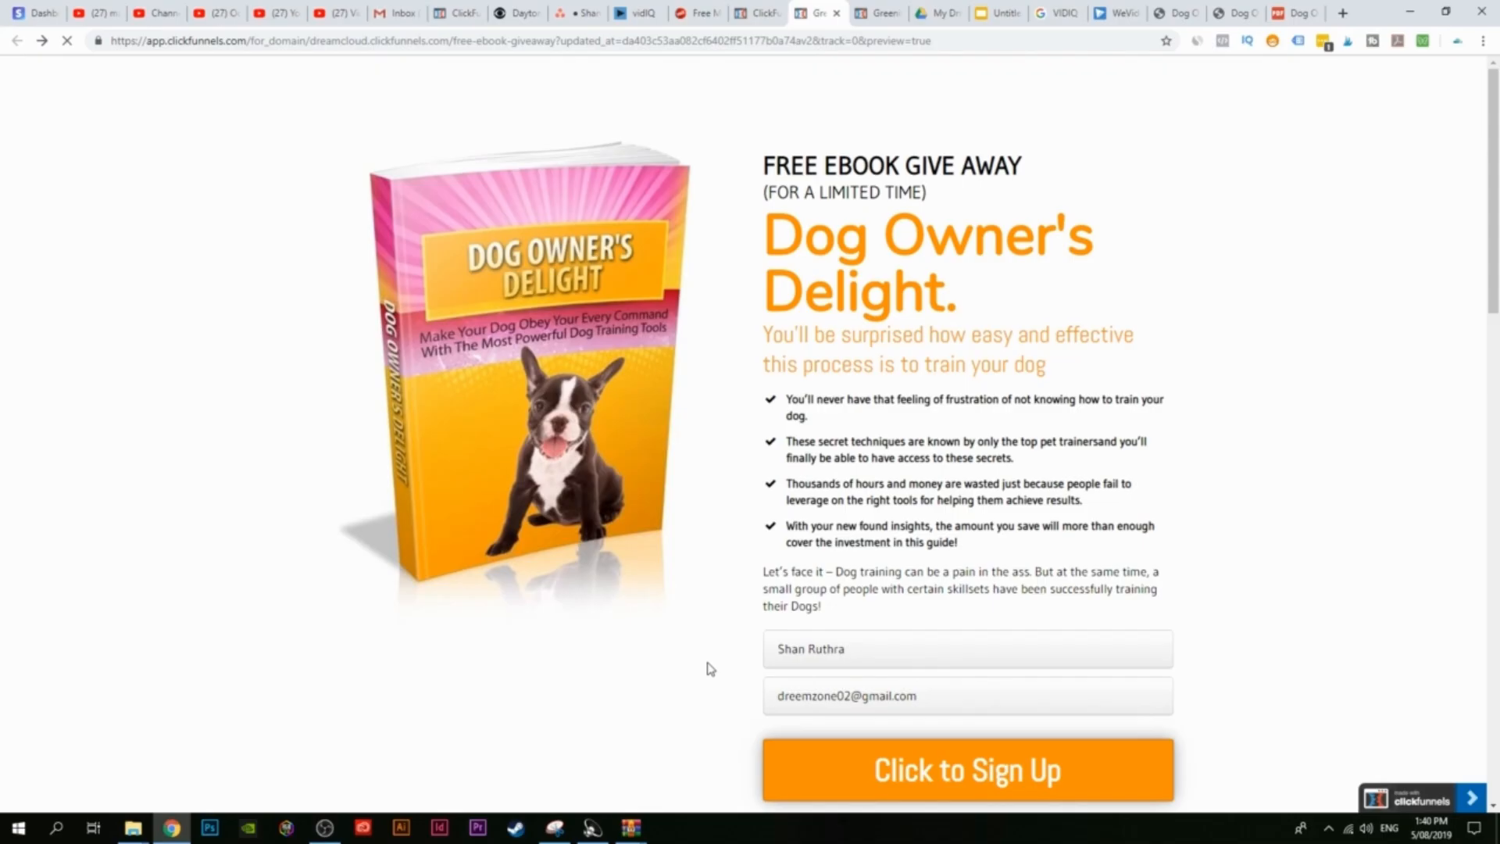
pyautogui.click(707, 11)
pyautogui.scroll(10, 695, 547)
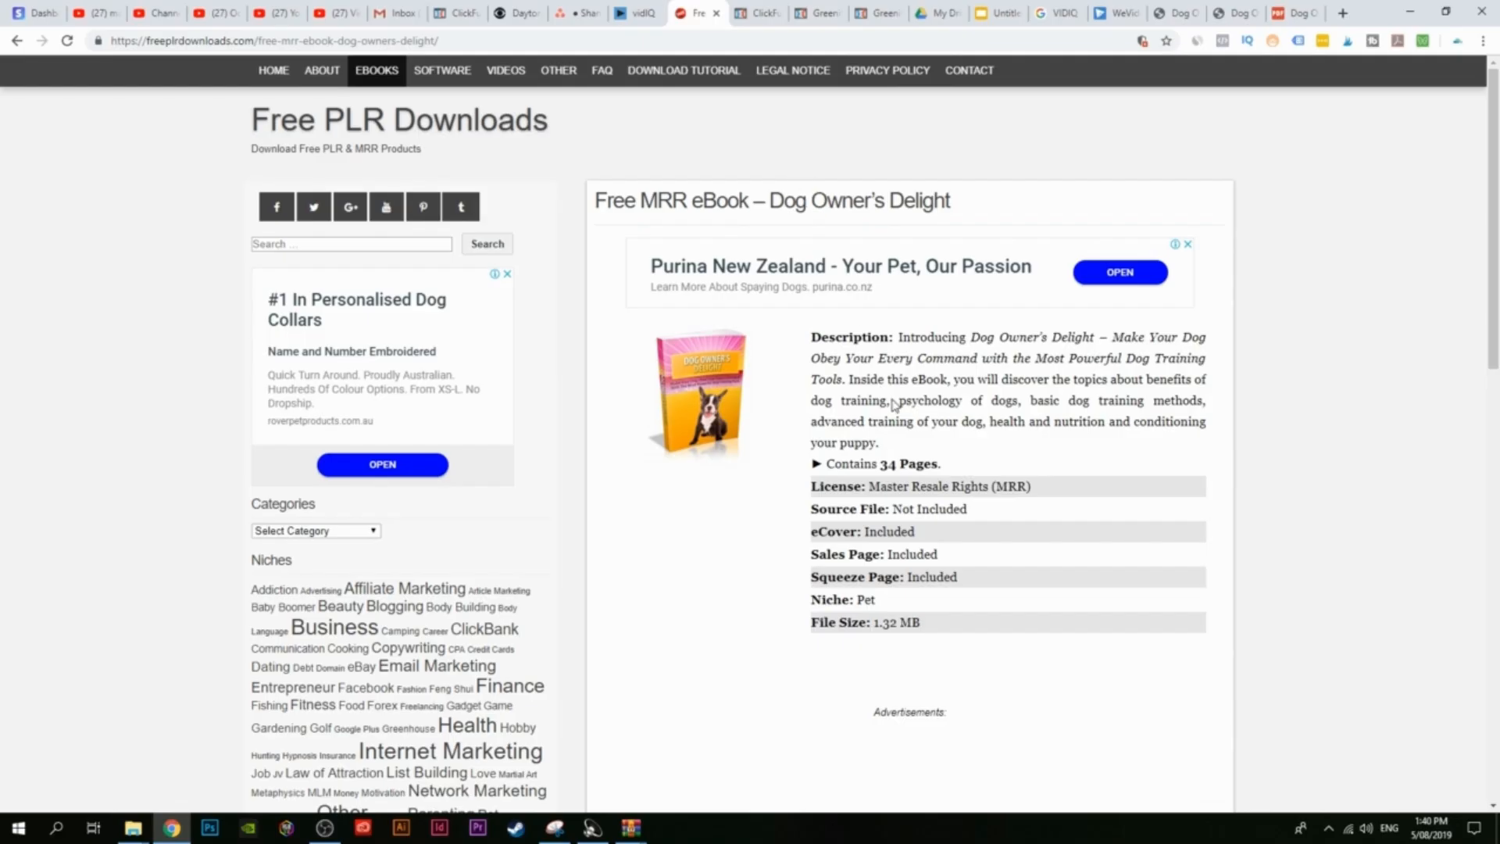
# Step: Return to the ClickFunnels Dog Owner's Delight opt-in page preview
pyautogui.click(813, 12)
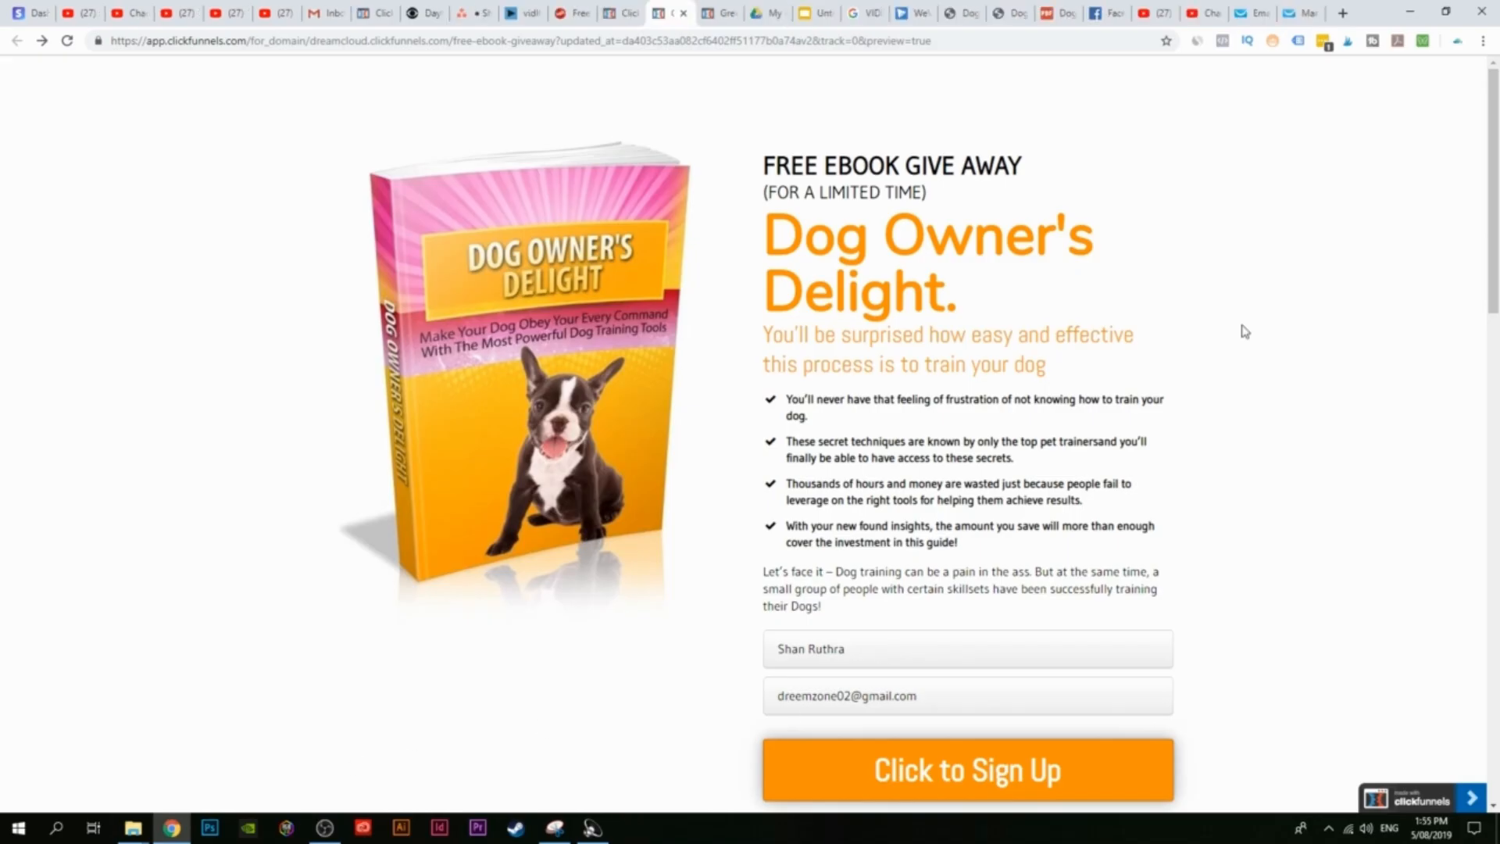
# Step: Look over the opt-in preview, then move to the GetResponse homepage
pyautogui.scroll(-1, 1235, 375)
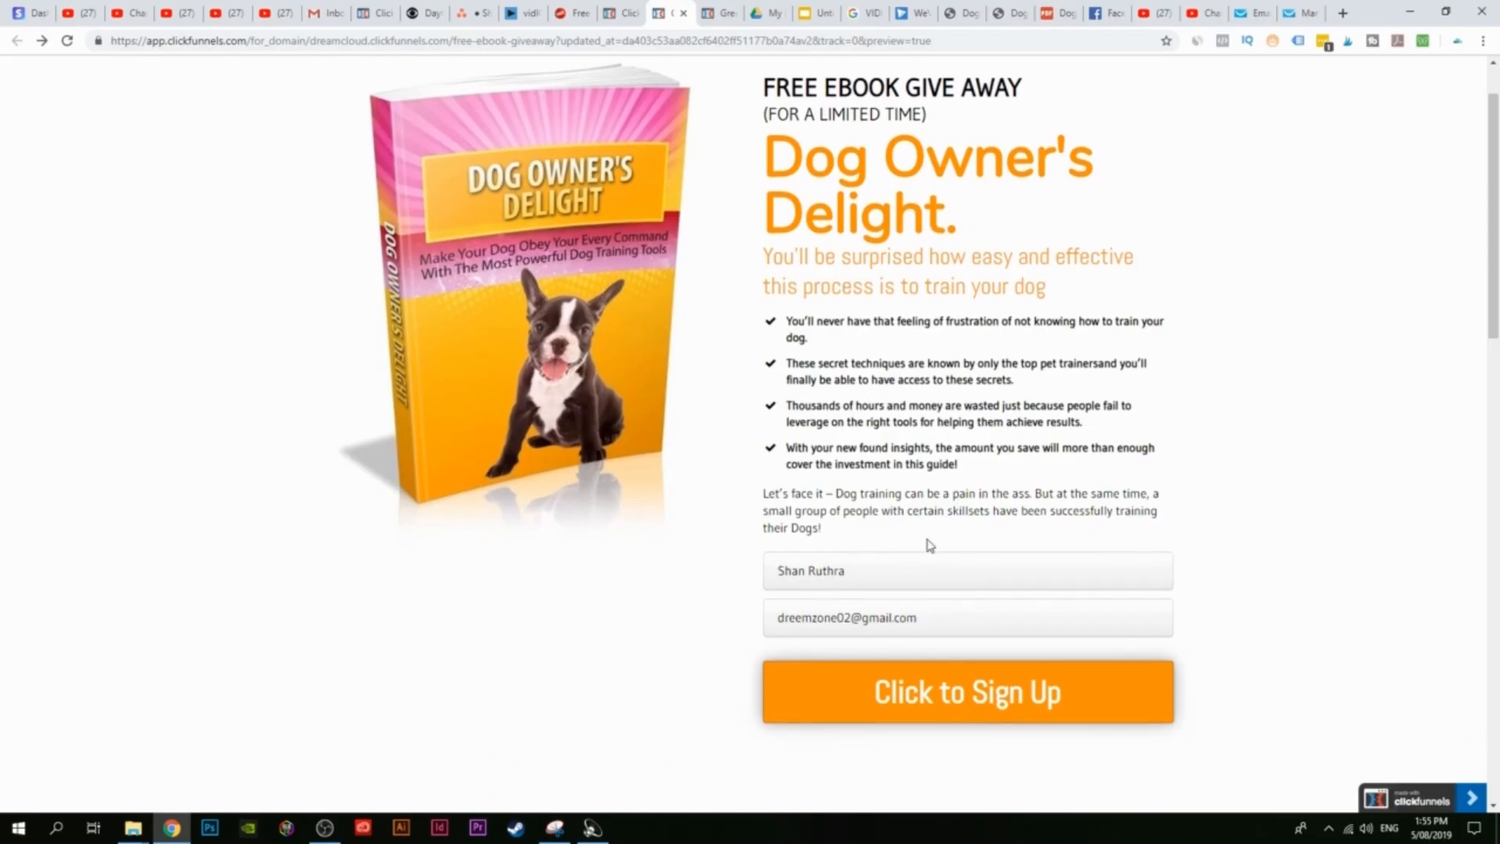
pyautogui.scroll(1, 985, 555)
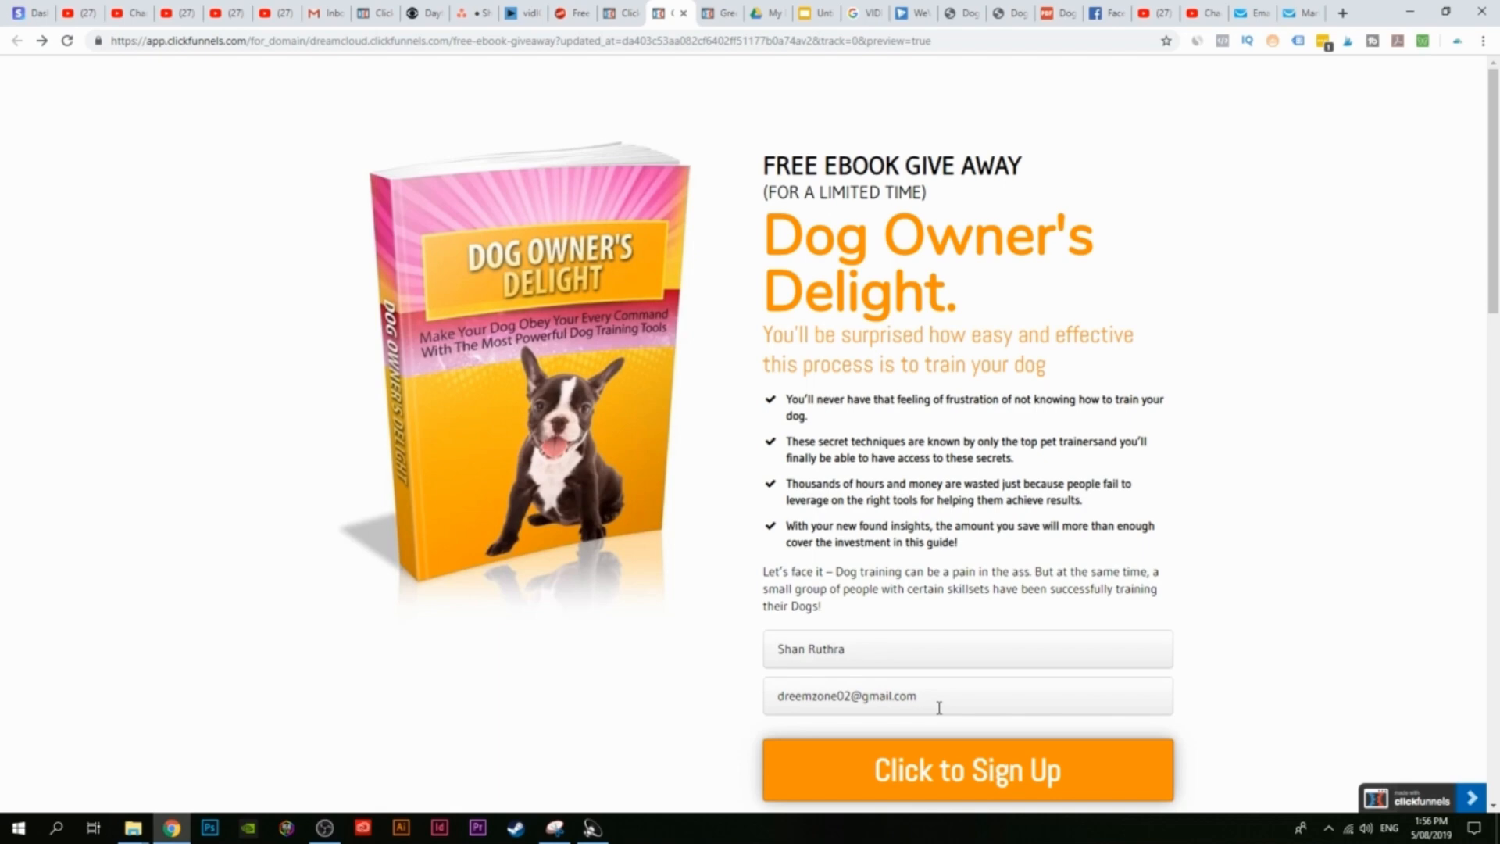
pyautogui.click(1301, 13)
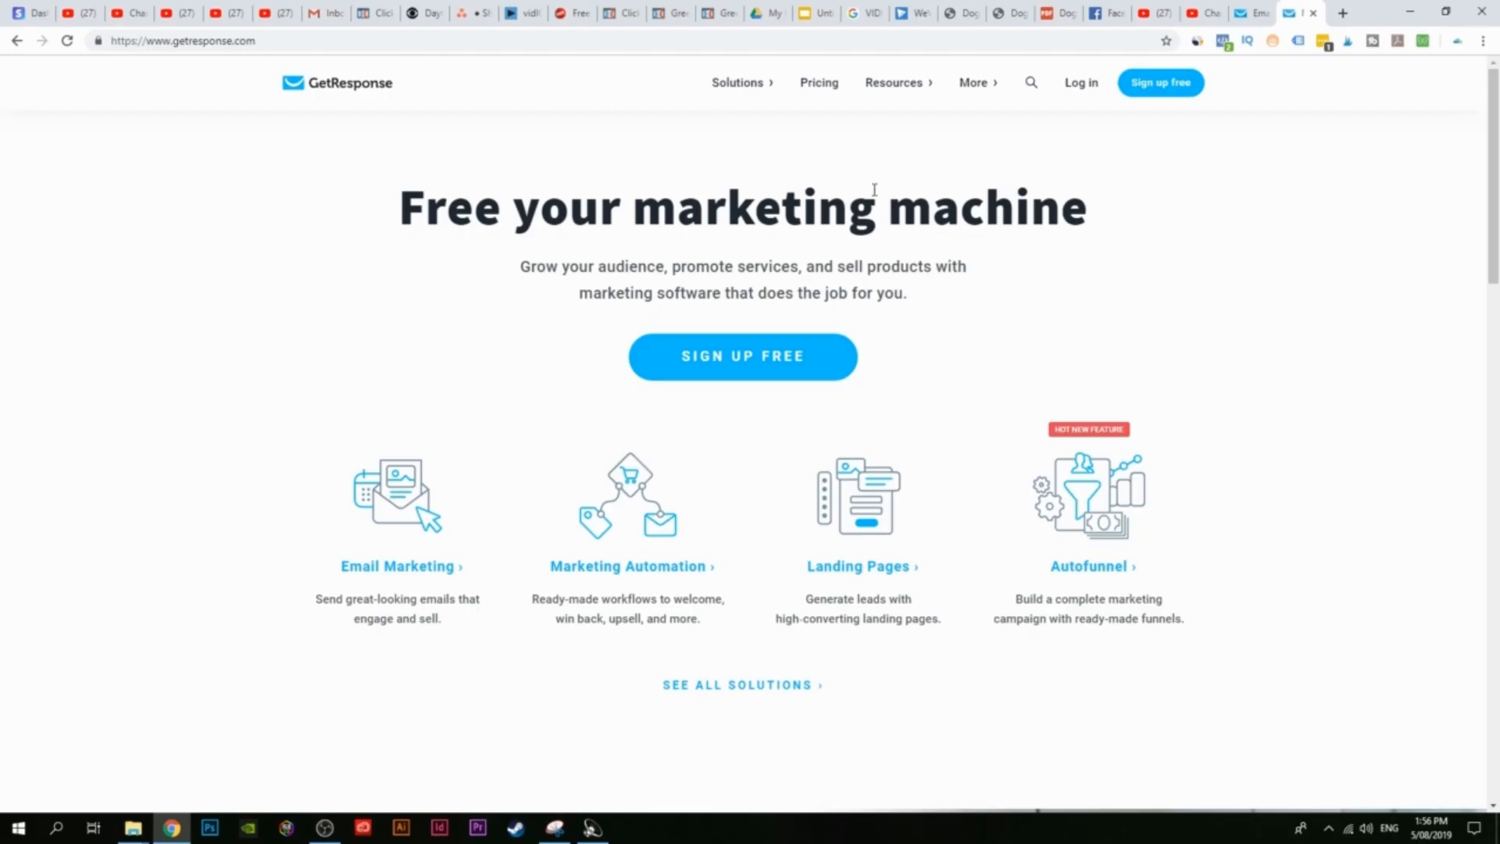
# Step: Open the GetResponse dashboard and review the existing contact lists
pyautogui.click(1248, 15)
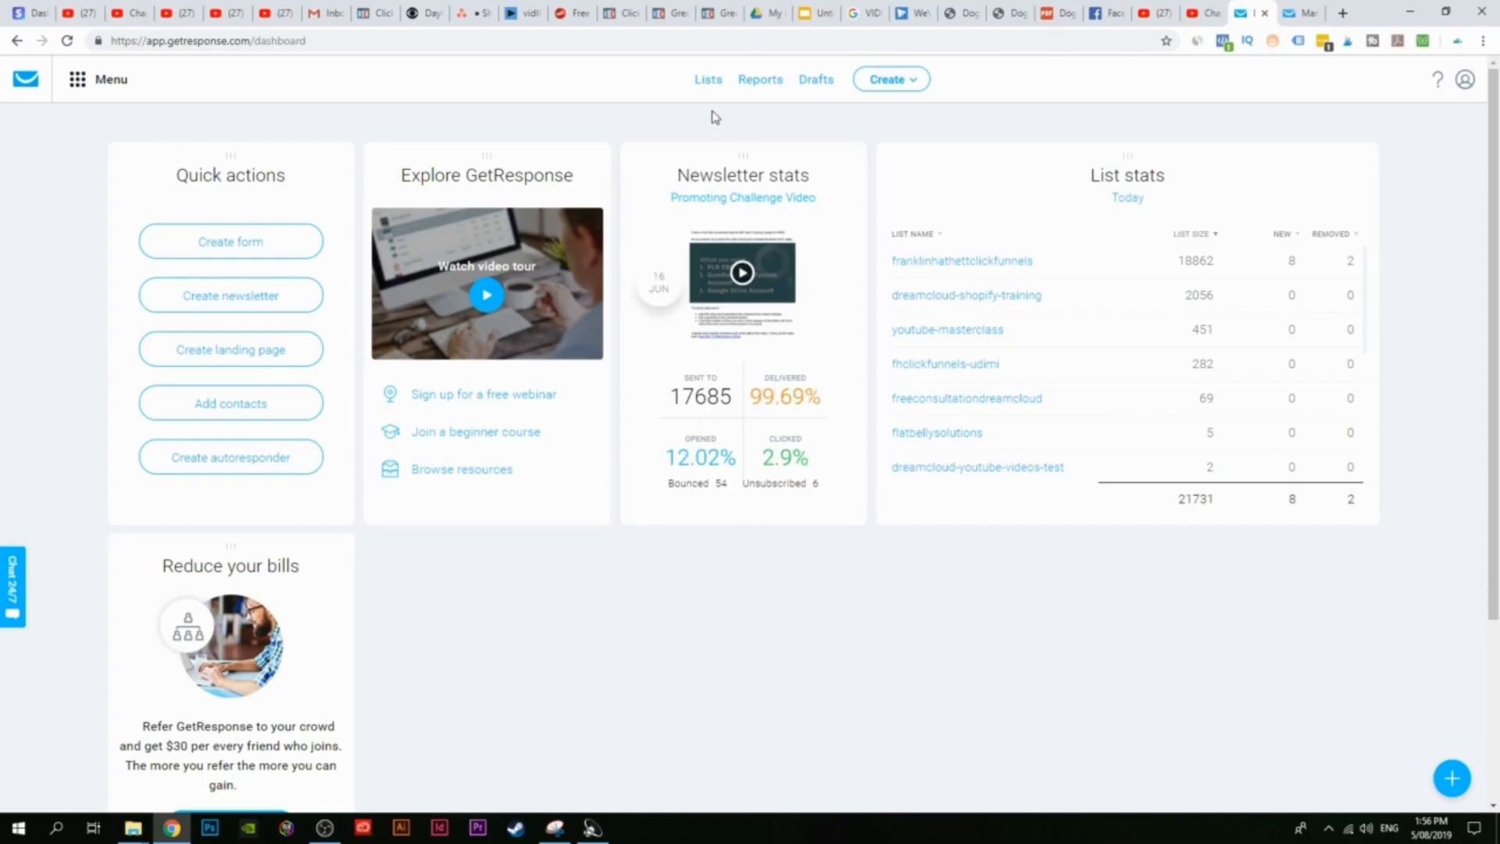
pyautogui.click(709, 84)
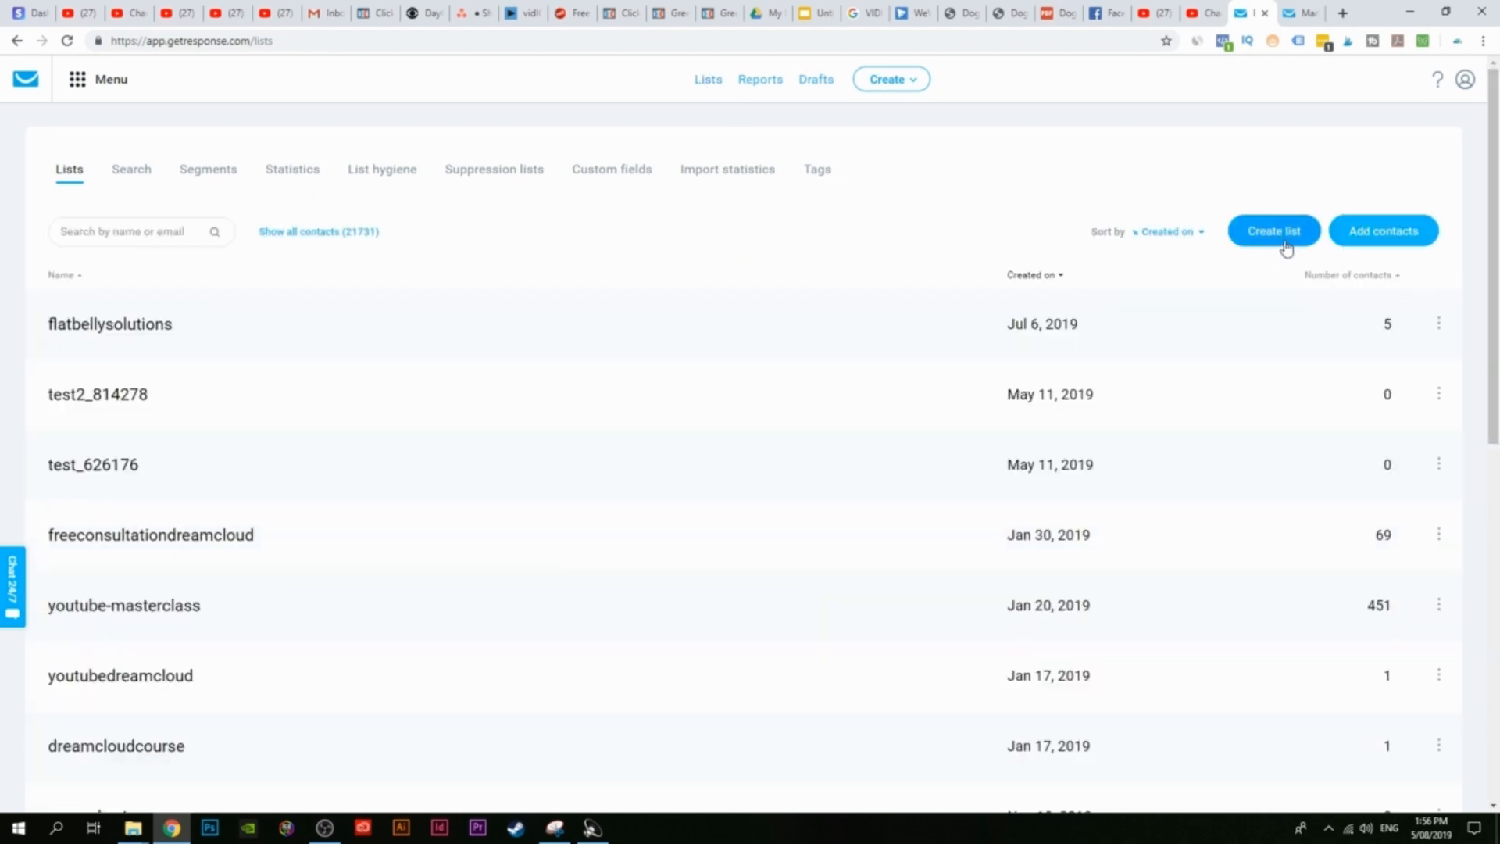
pyautogui.scroll(-2, 586, 613)
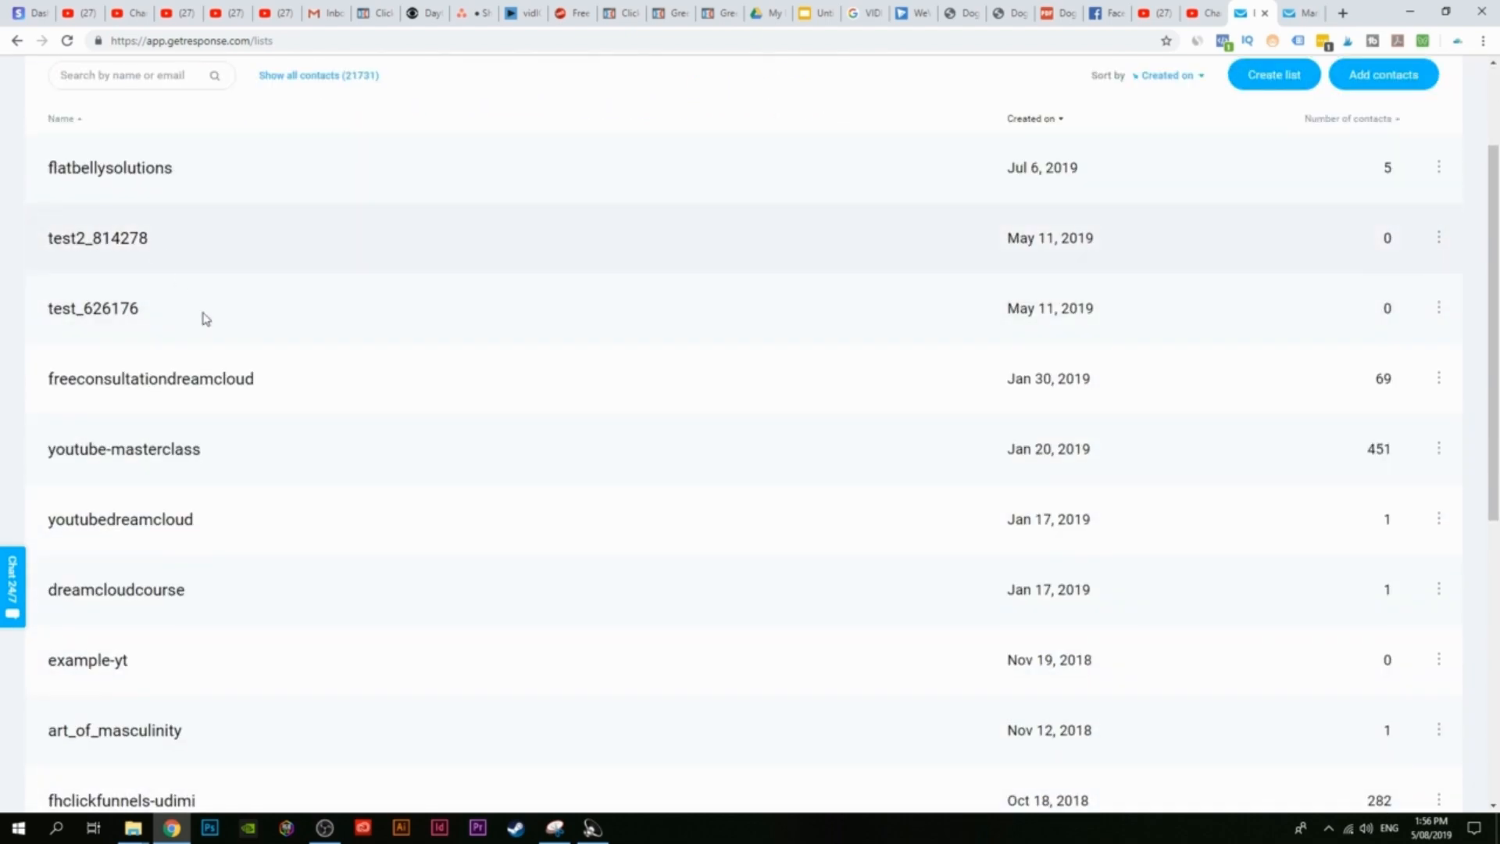
pyautogui.scroll(2, 204, 318)
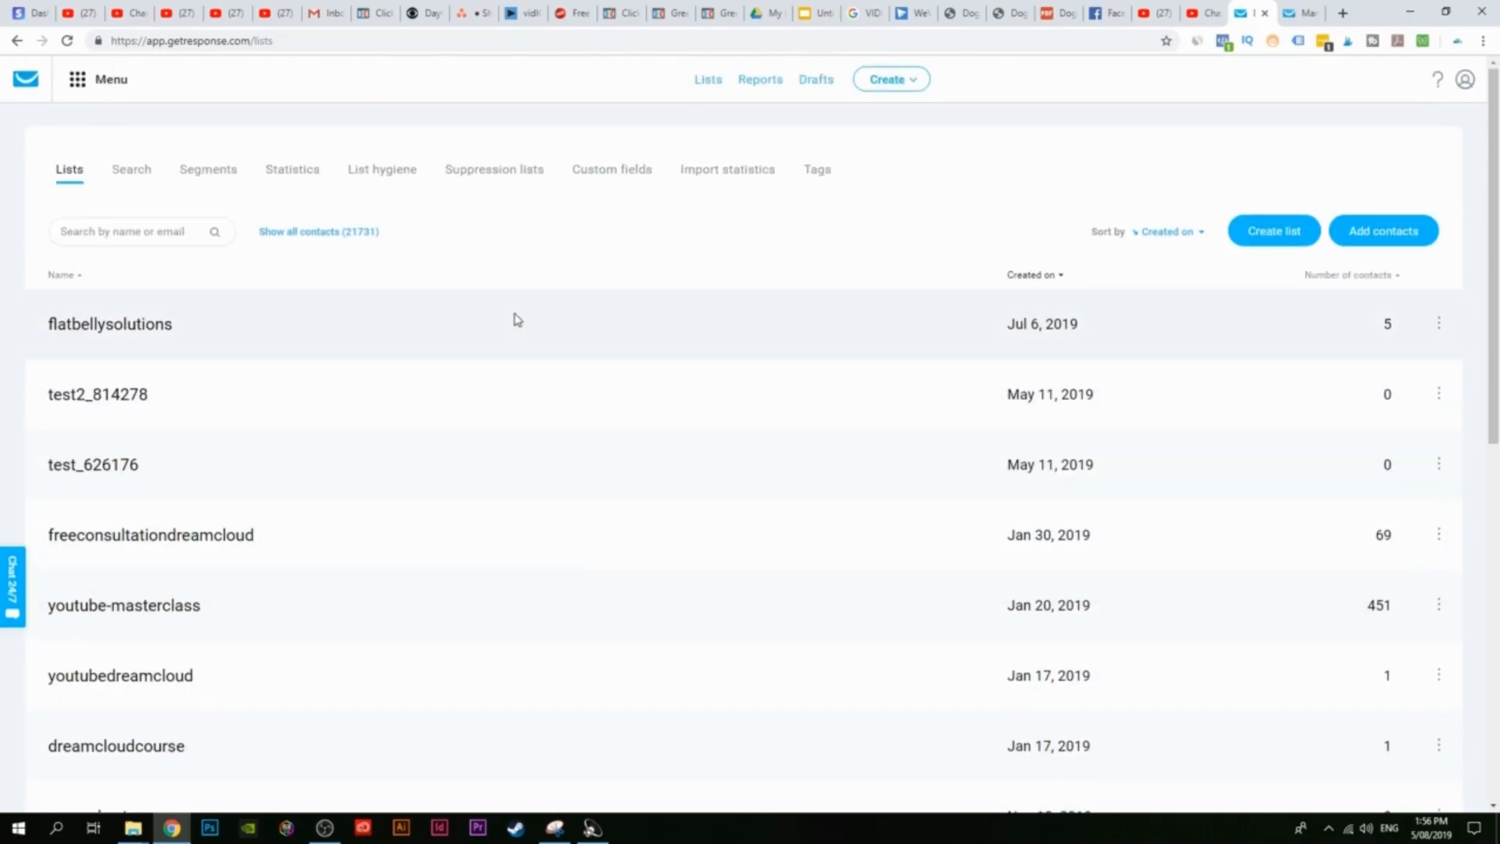
# Step: Inspect the flatbellysolutions list's contacts, then return to Lists and start a new list
pyautogui.click(131, 326)
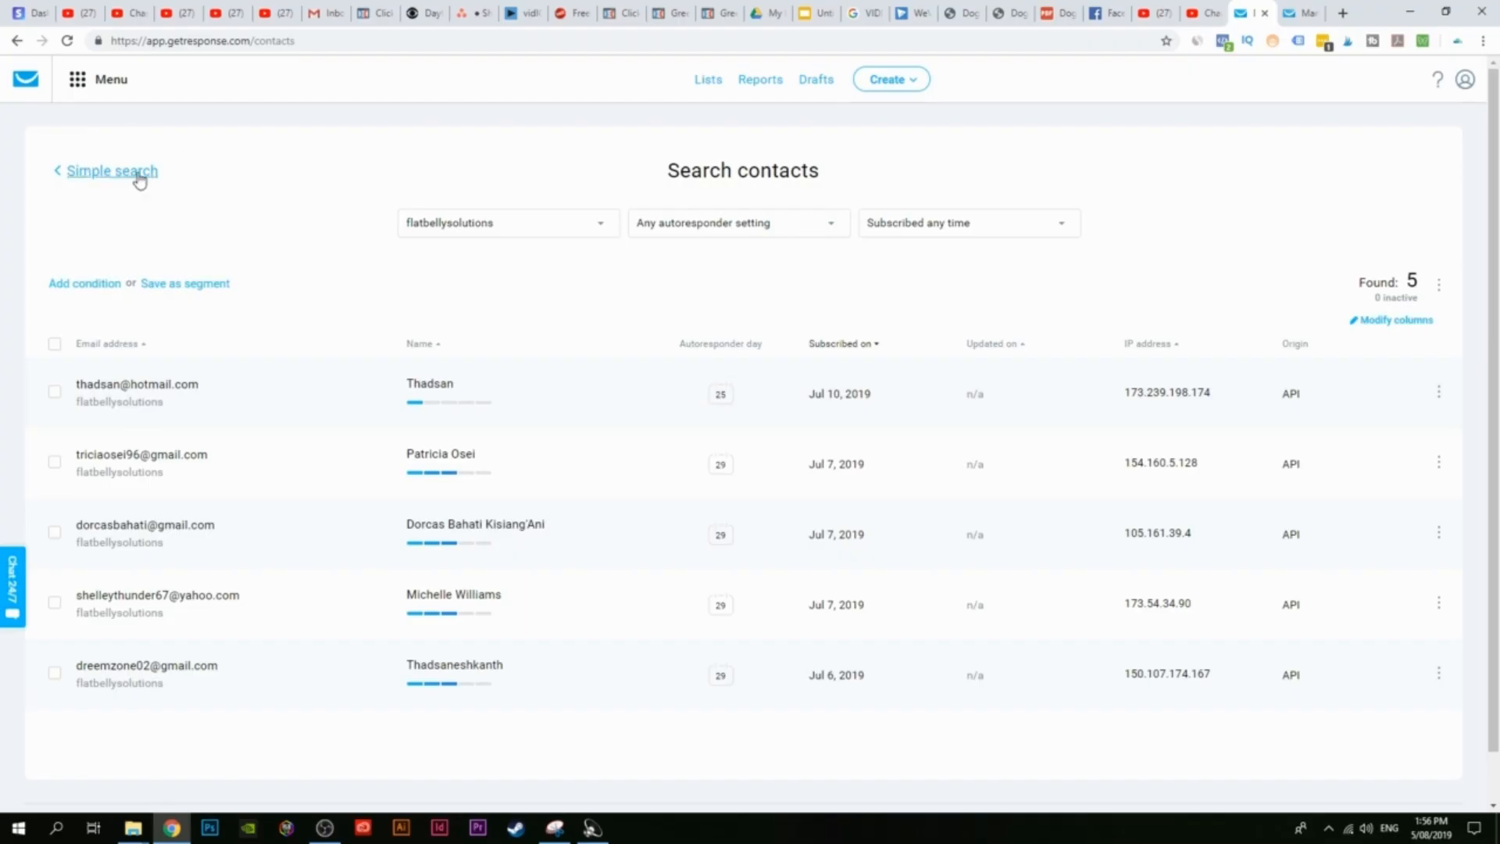
pyautogui.click(115, 175)
pyautogui.click(71, 170)
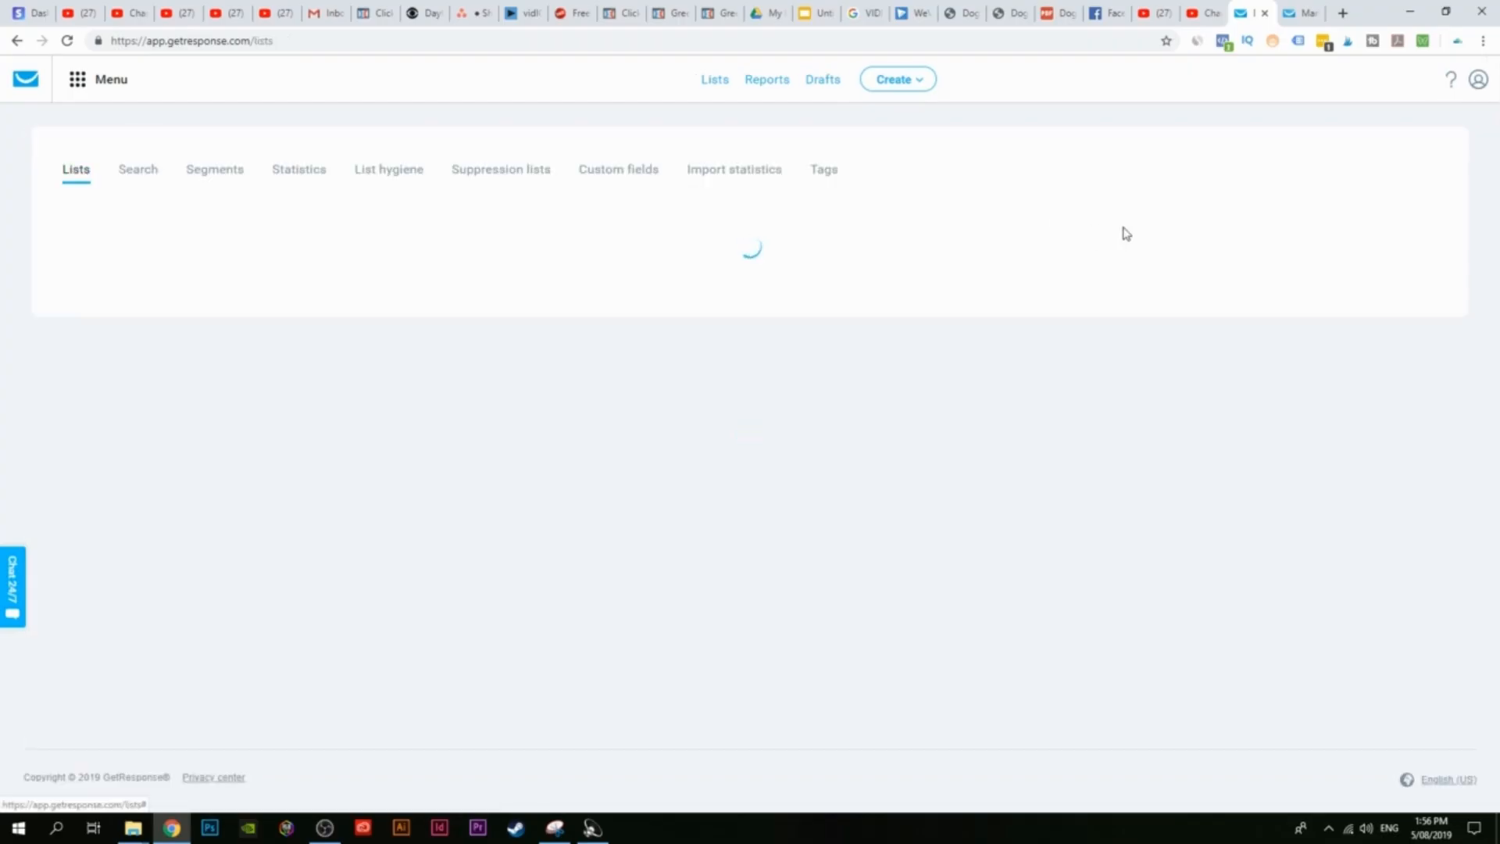
pyautogui.click(1281, 231)
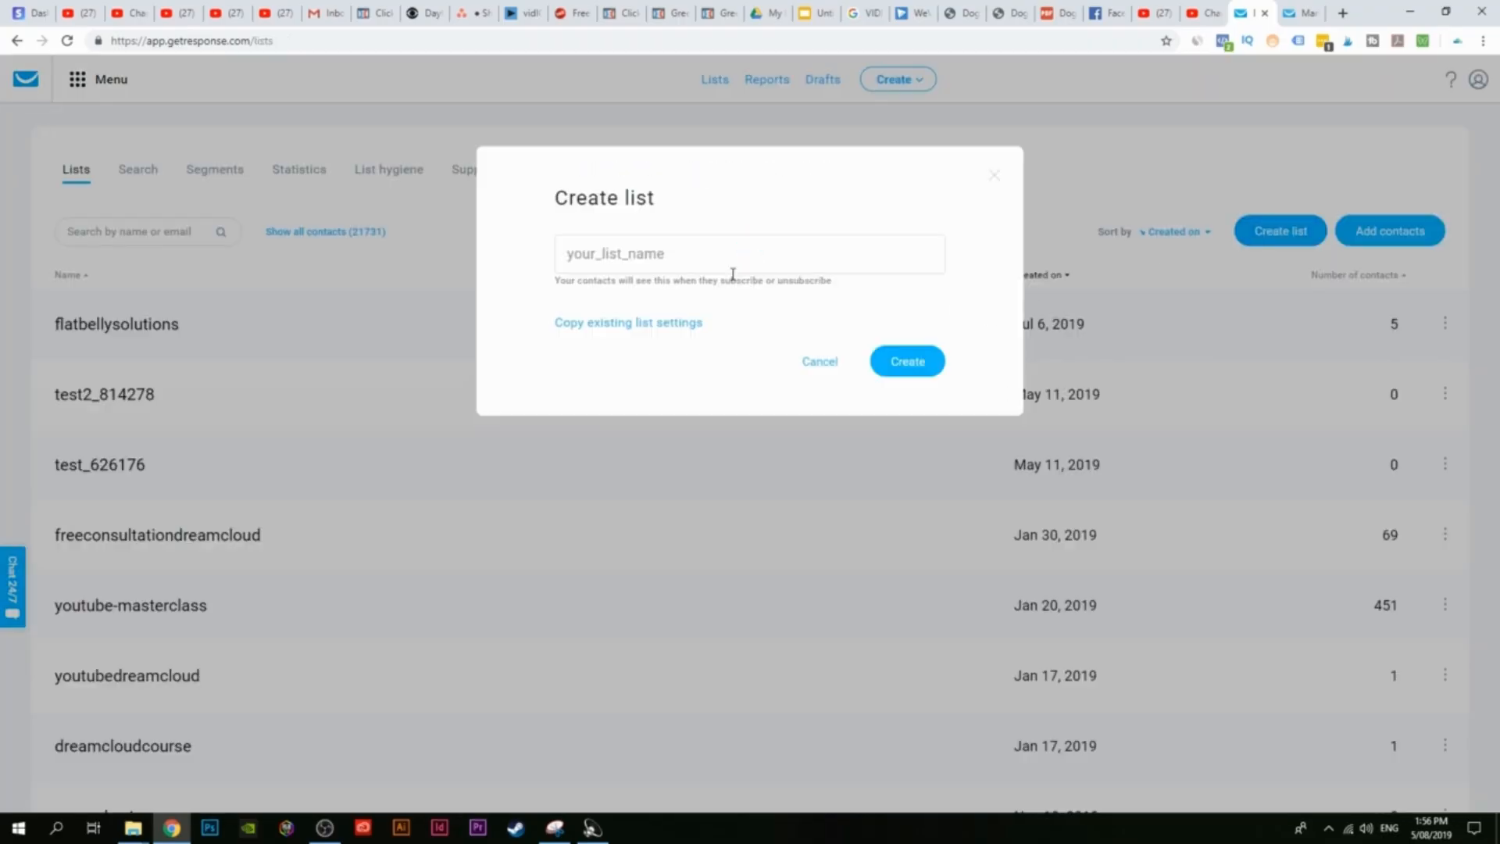
# Step: Create the list as dog_ownersdelight after 'dogownersdelight' was rejected as a duplicate
pyautogui.click(686, 256)
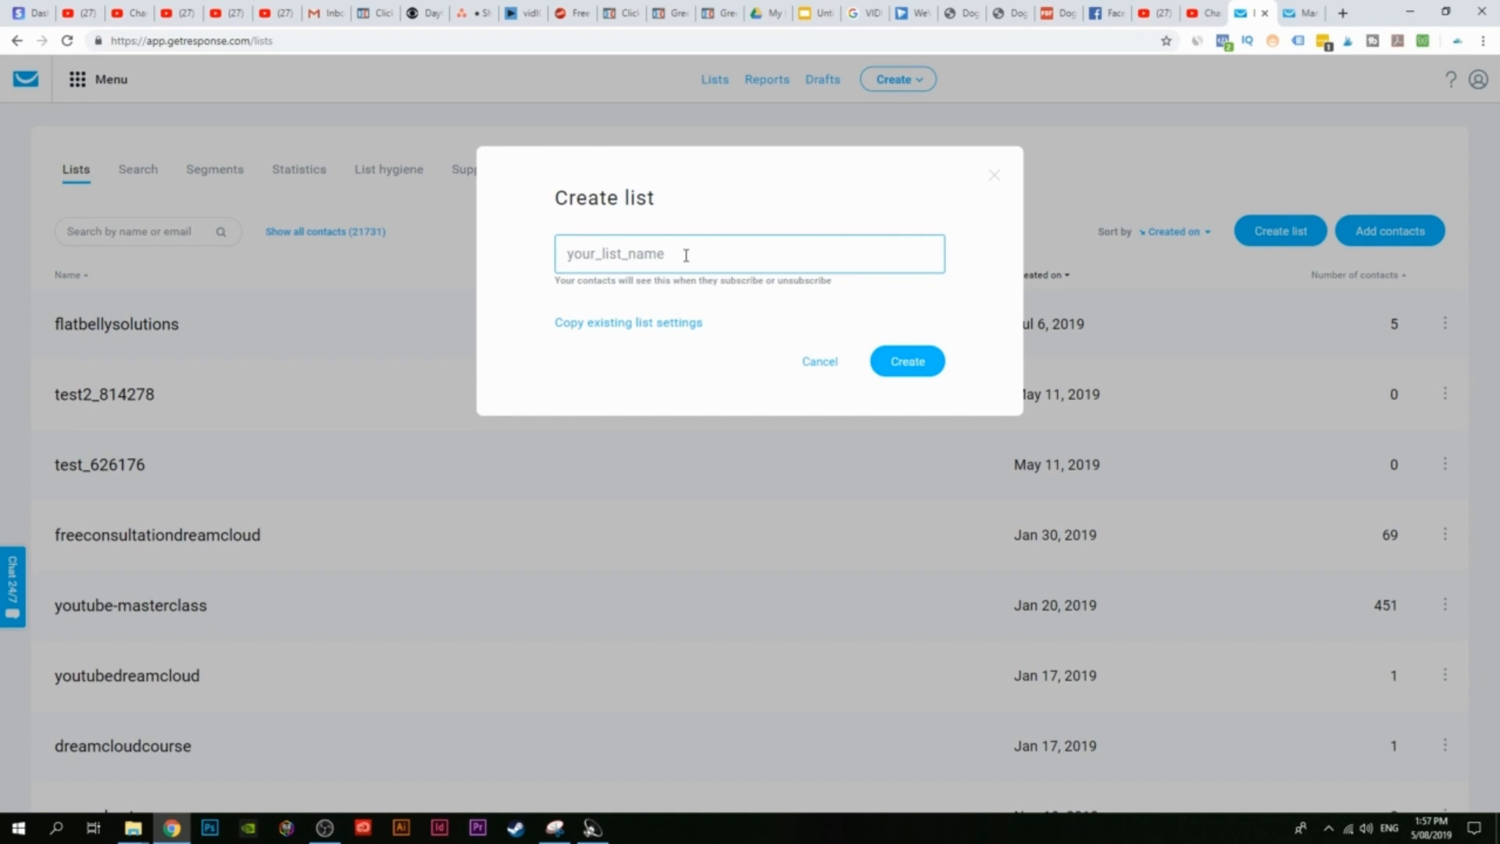
pyautogui.write('dogownersdelight')
pyautogui.click(903, 359)
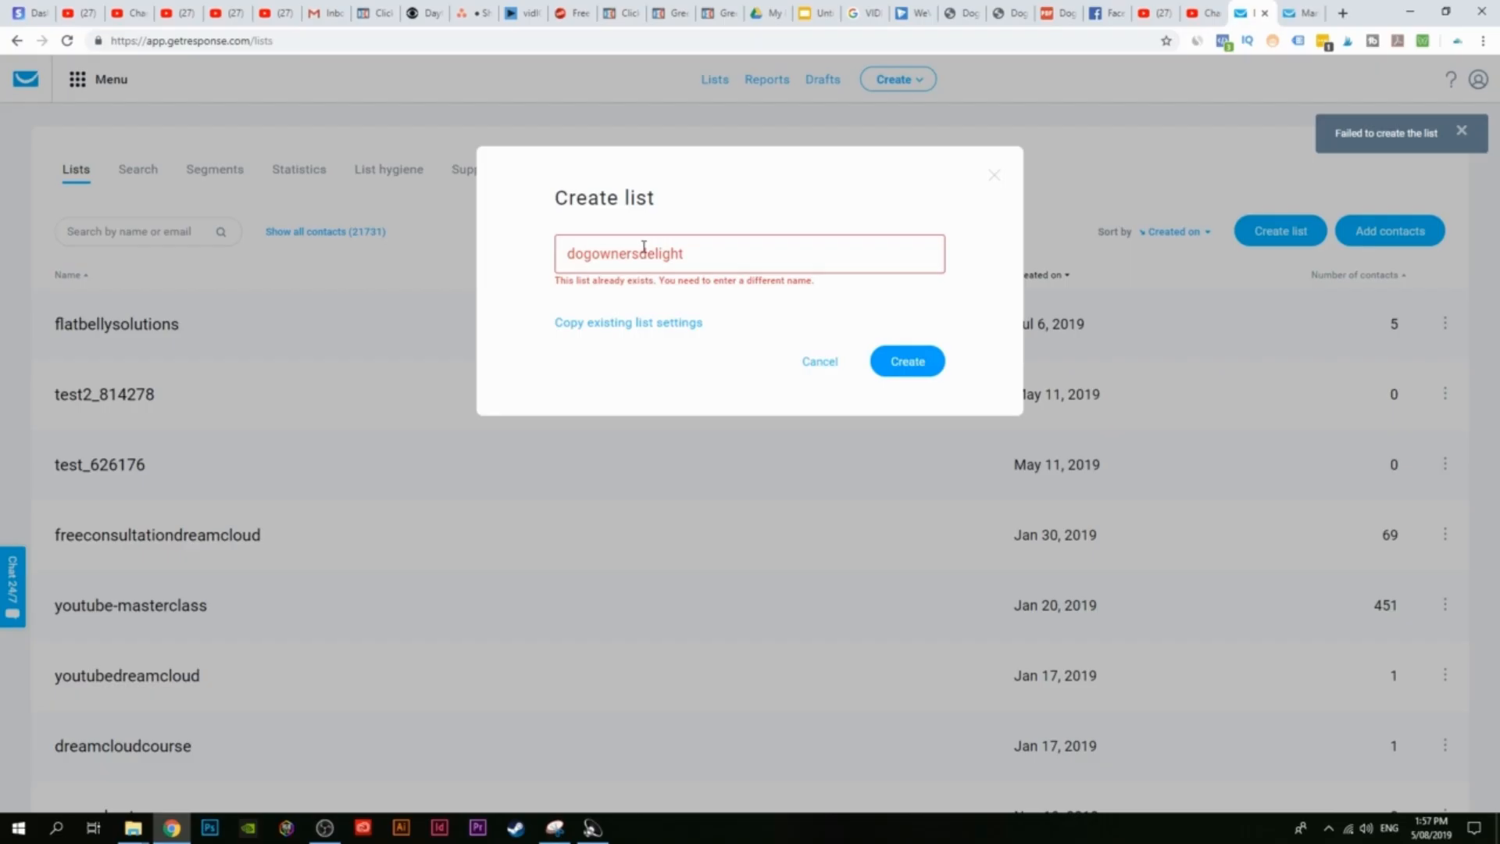
pyautogui.click(595, 254)
pyautogui.write('_')
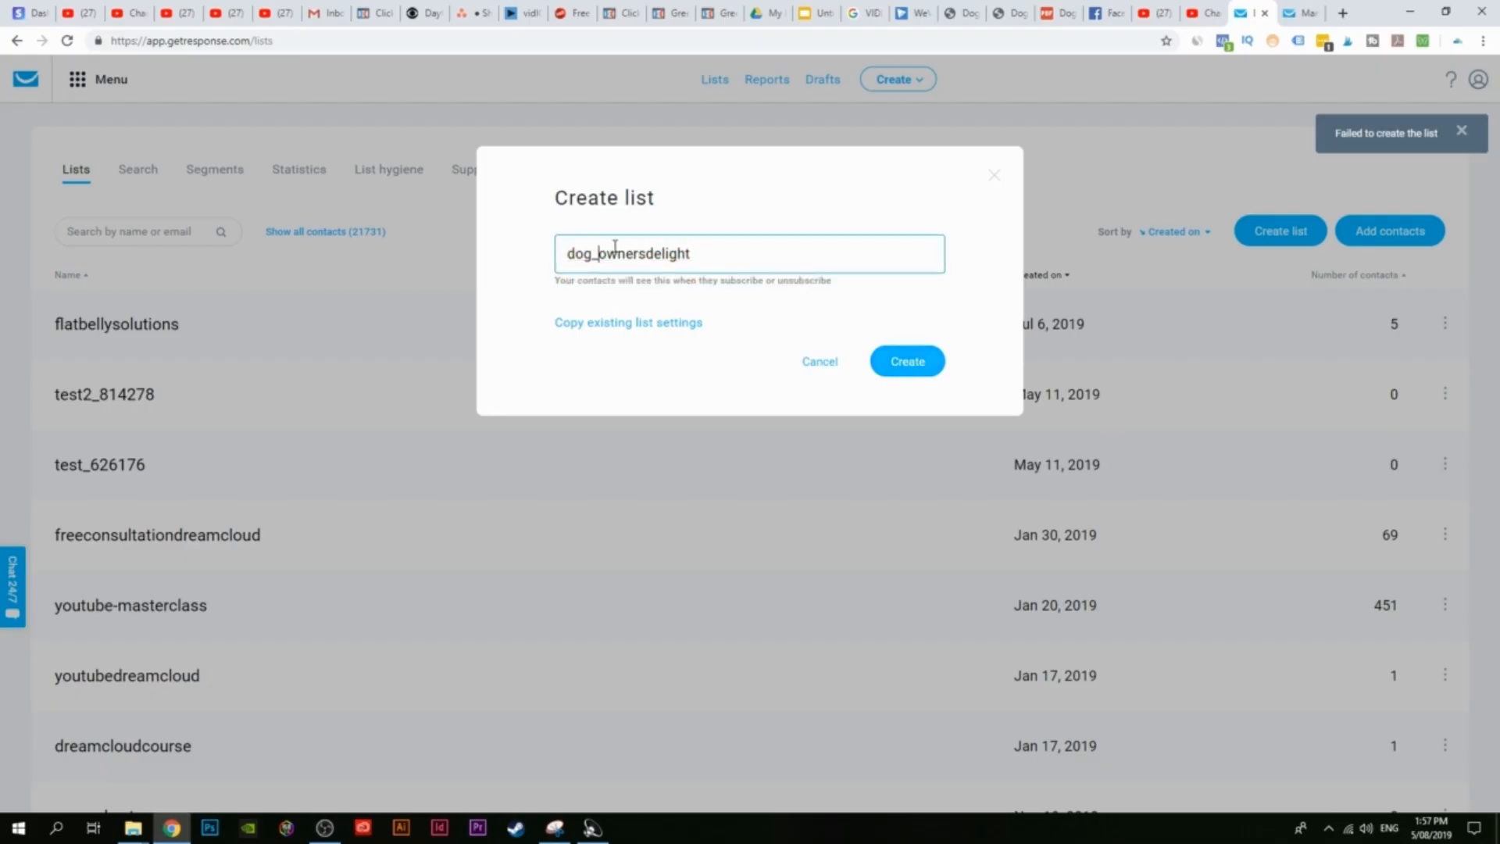
pyautogui.click(916, 373)
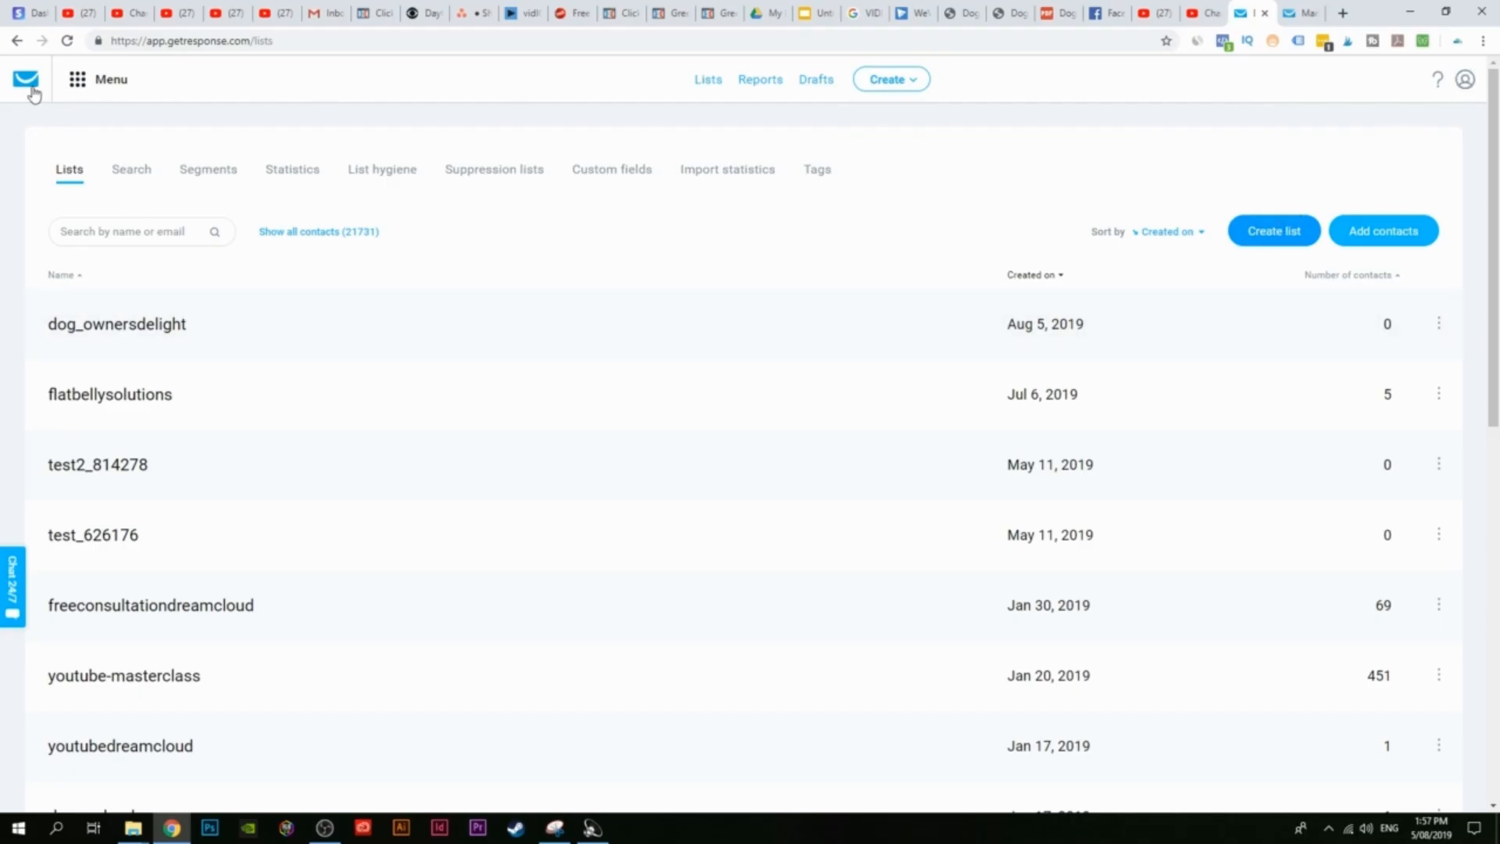
# Step: Go to Menu > Integrations and API > API key management
pyautogui.click(102, 79)
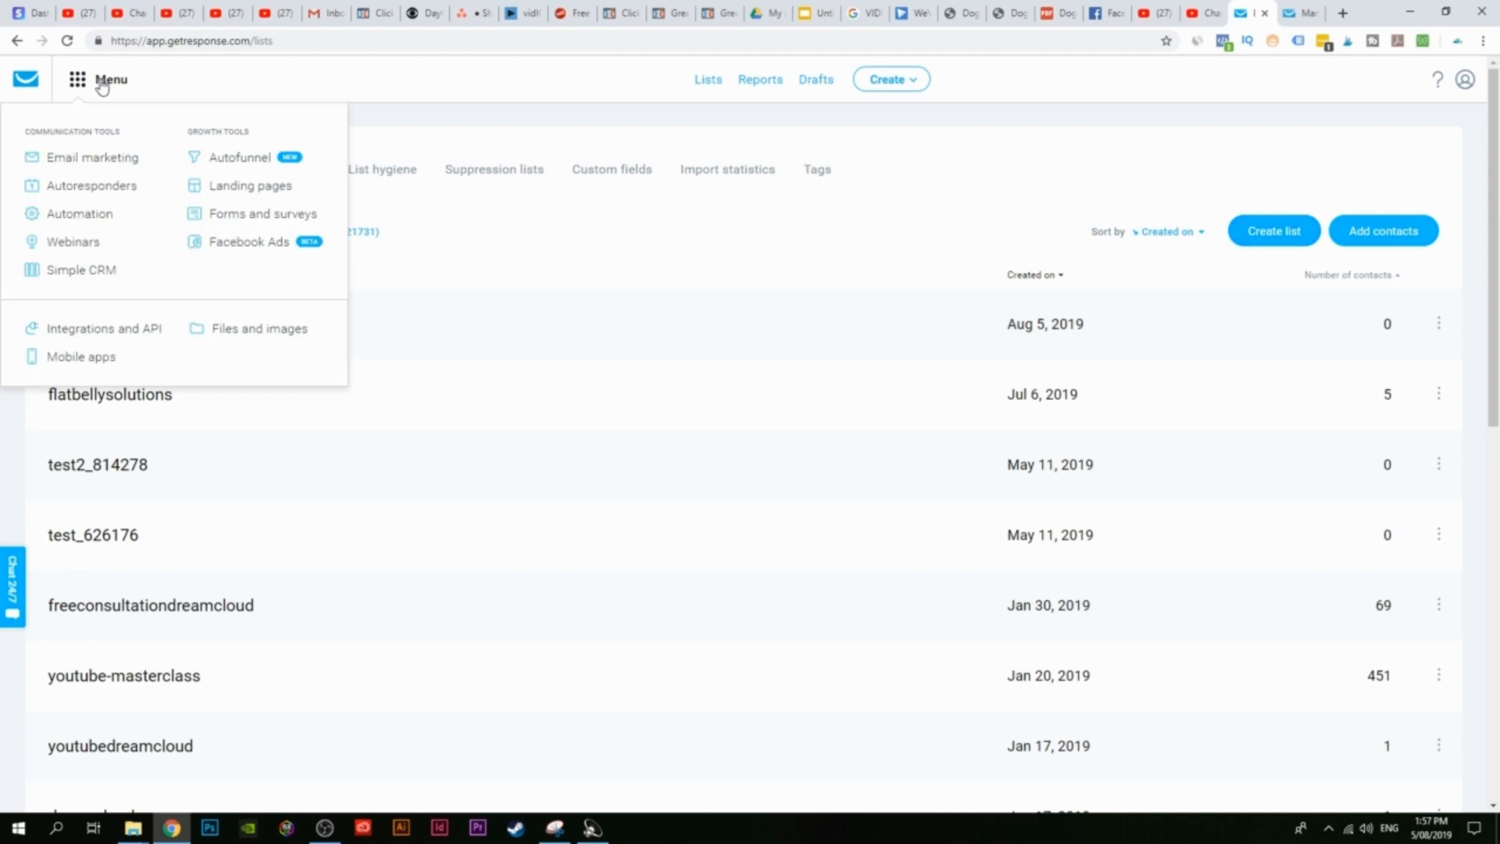
pyautogui.click(119, 331)
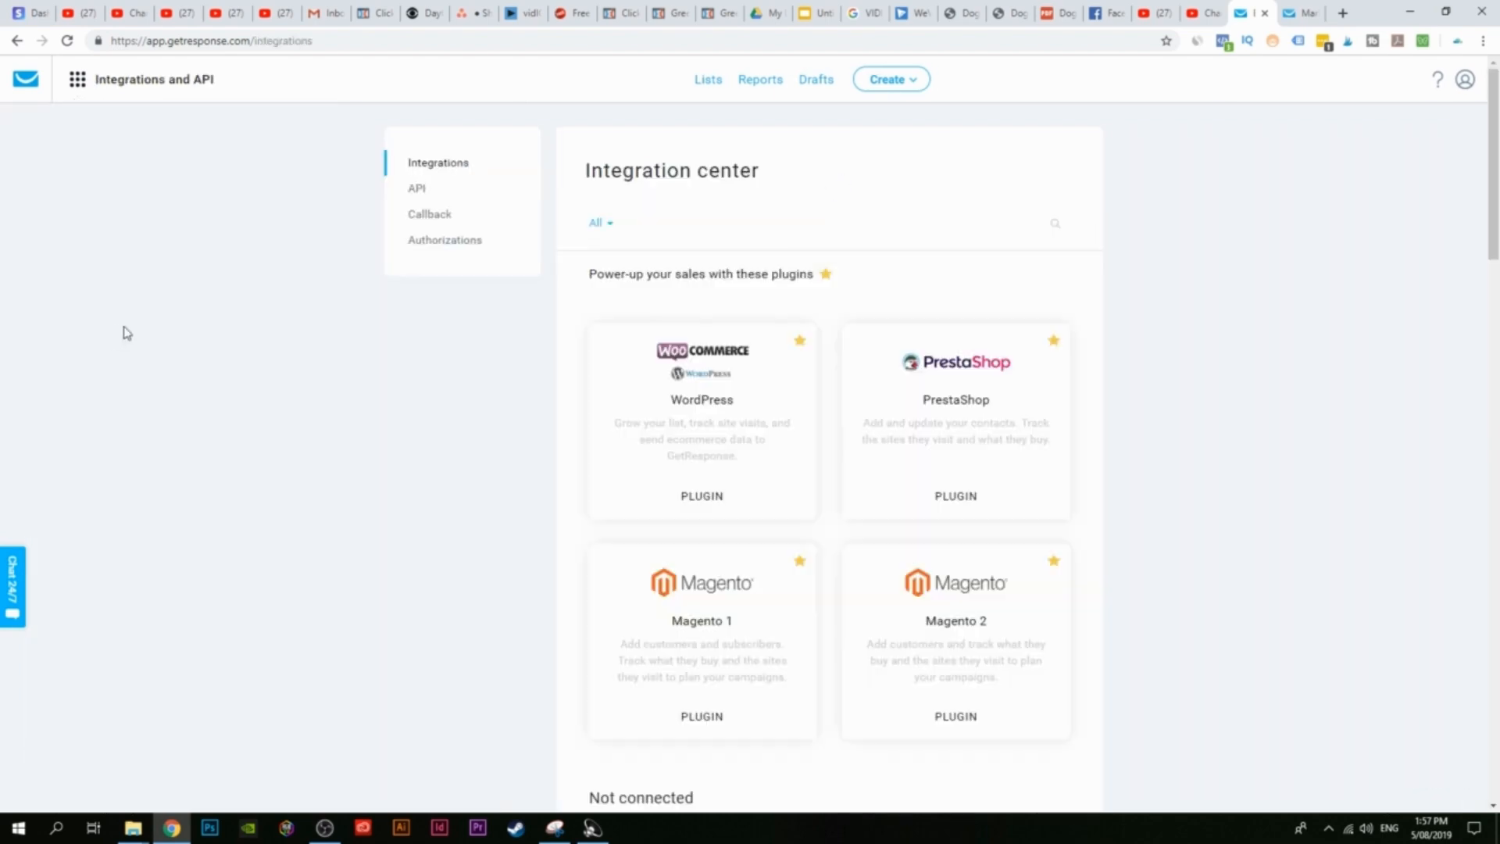
pyautogui.click(417, 191)
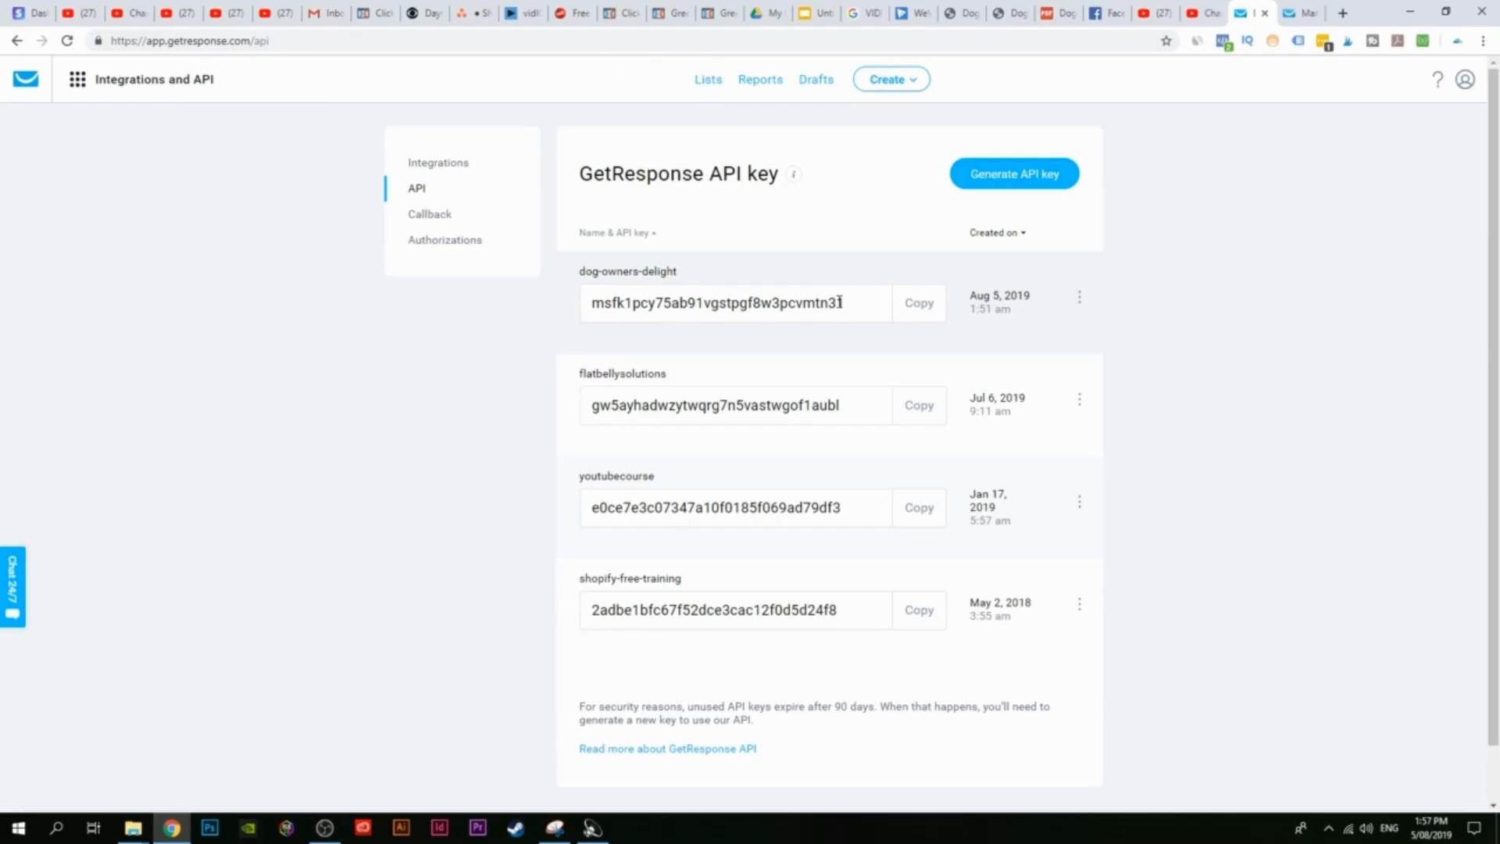
# Step: Generate an API key named dogowners, copy it, and return to ClickFunnels
pyautogui.click(1006, 186)
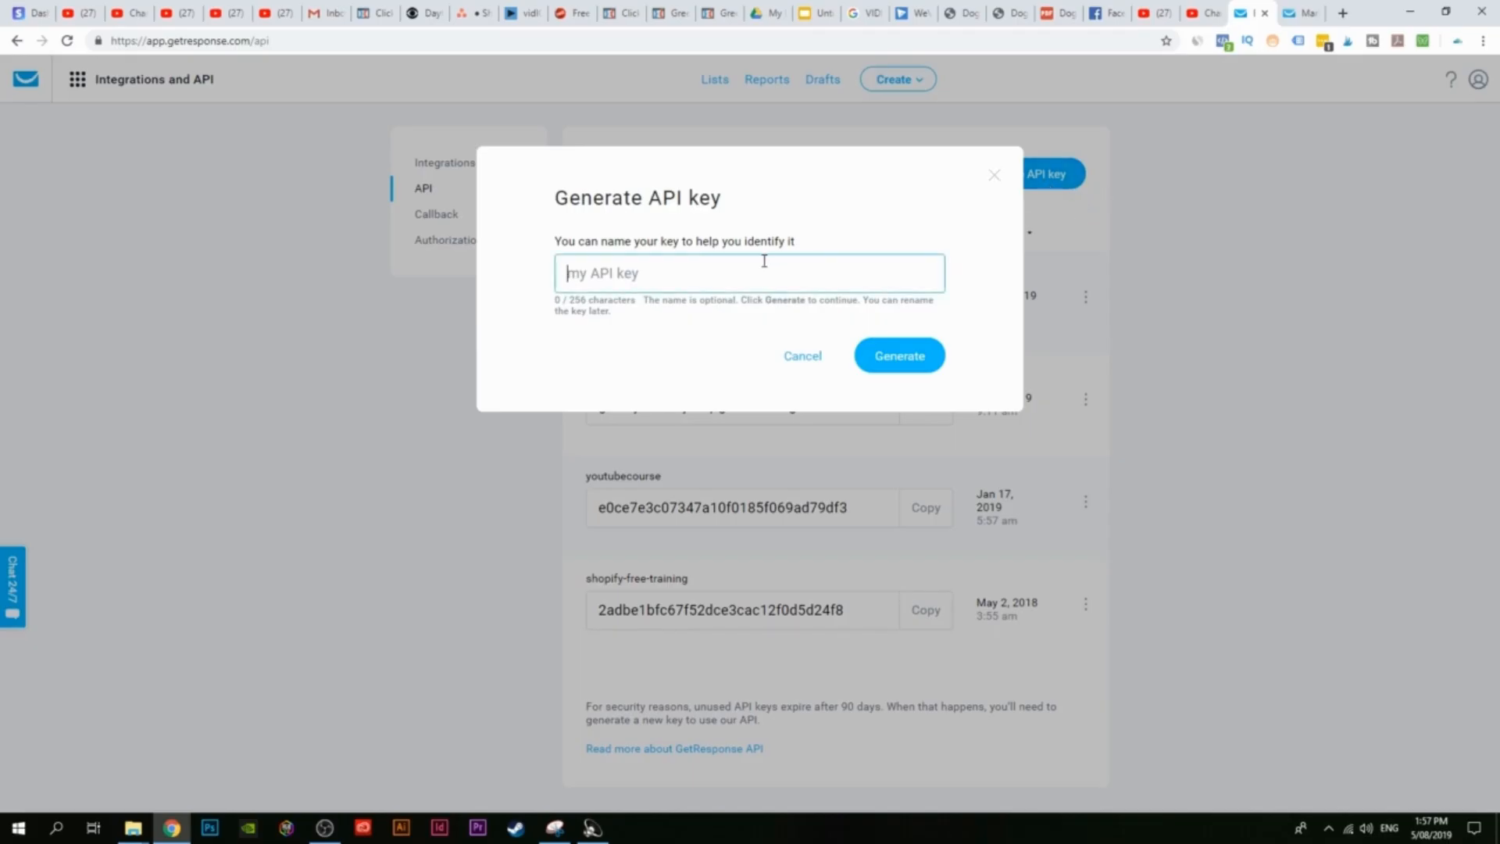
pyautogui.write('dogowners')
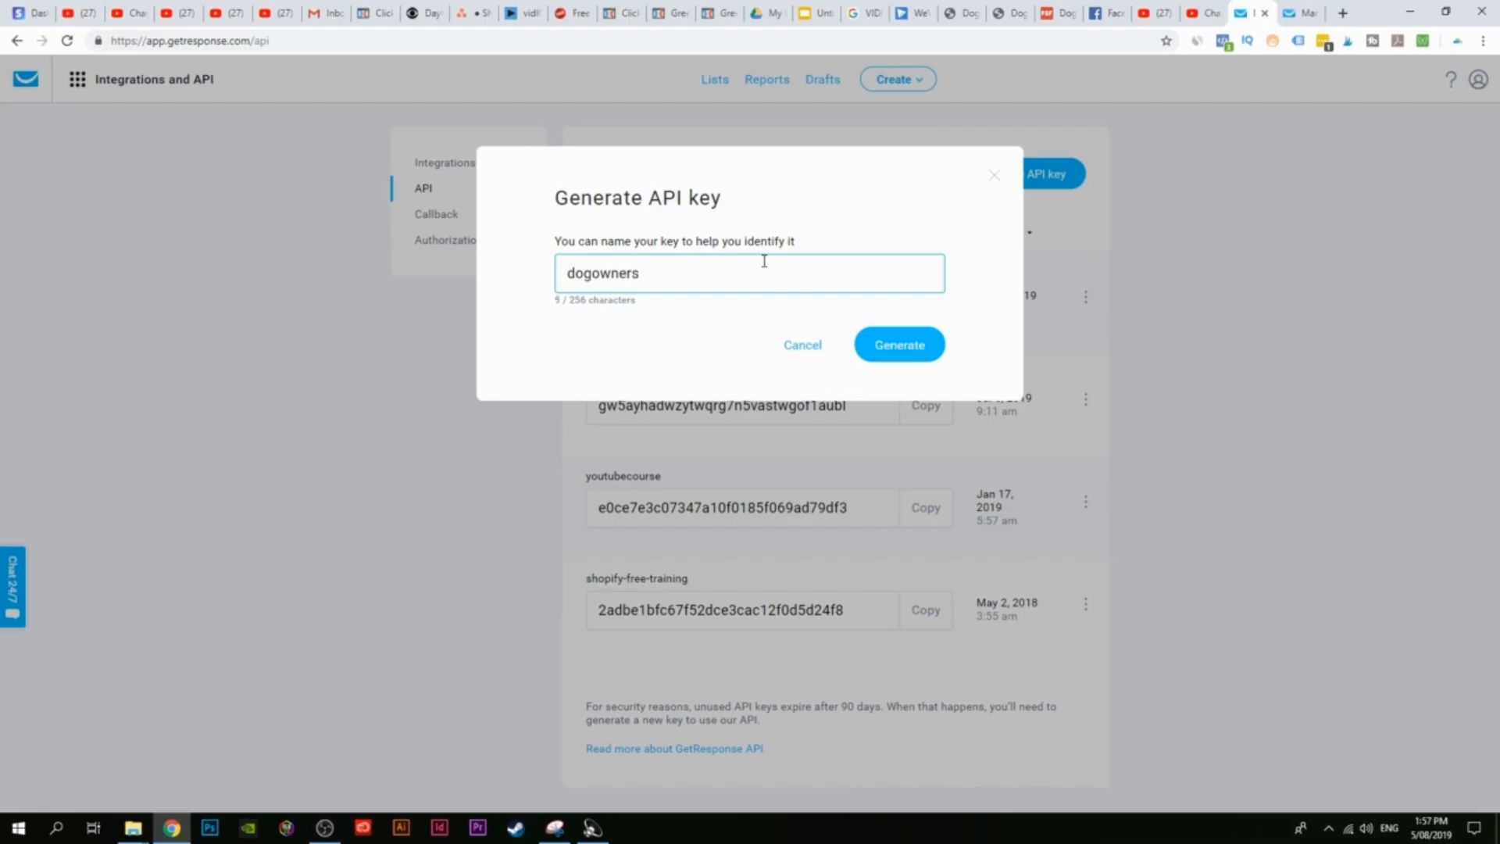
pyautogui.click(901, 362)
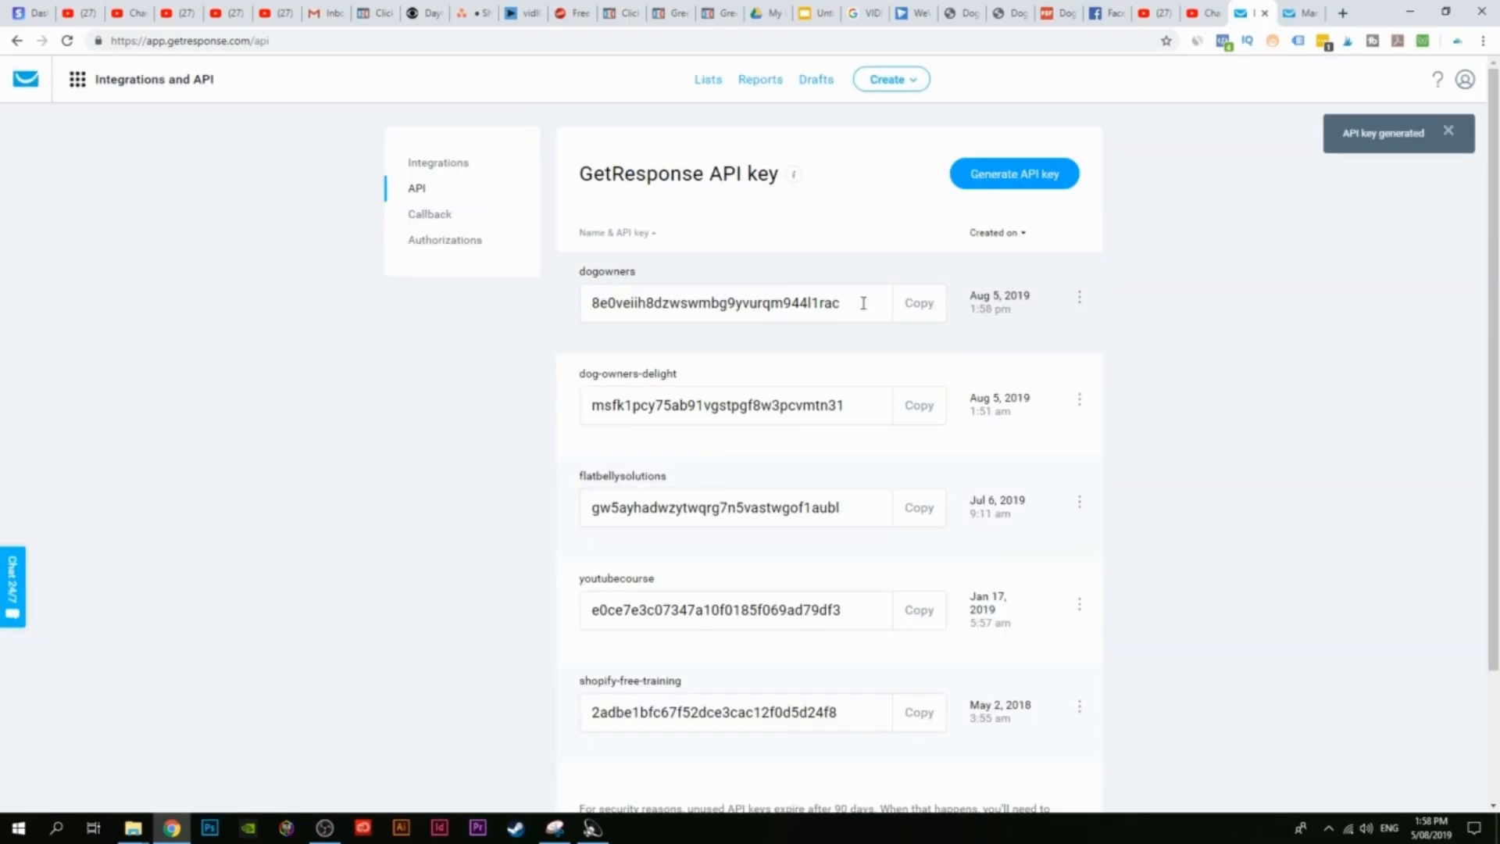
pyautogui.click(922, 306)
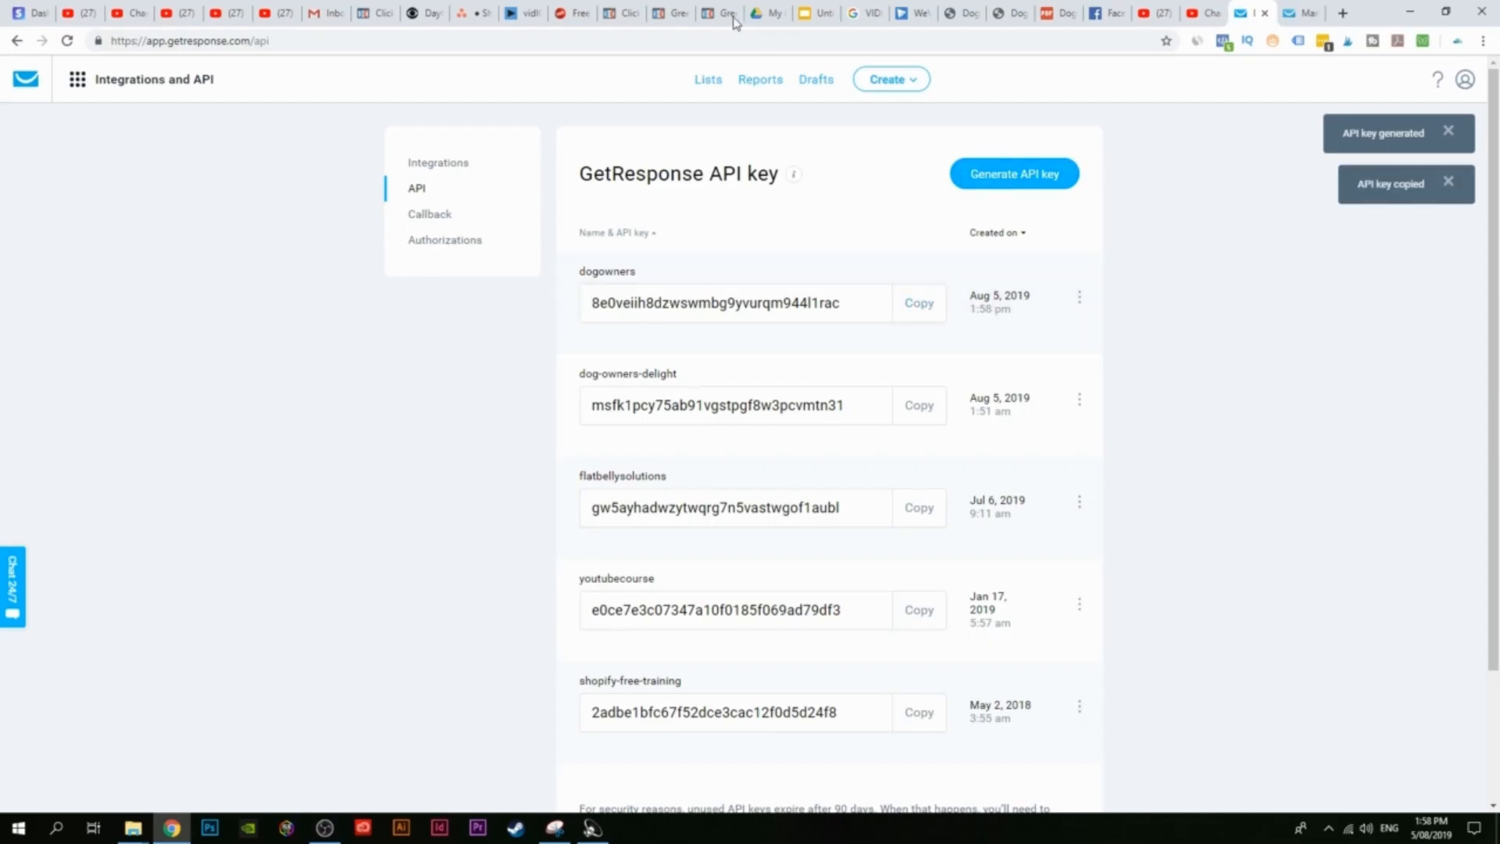
pyautogui.click(622, 14)
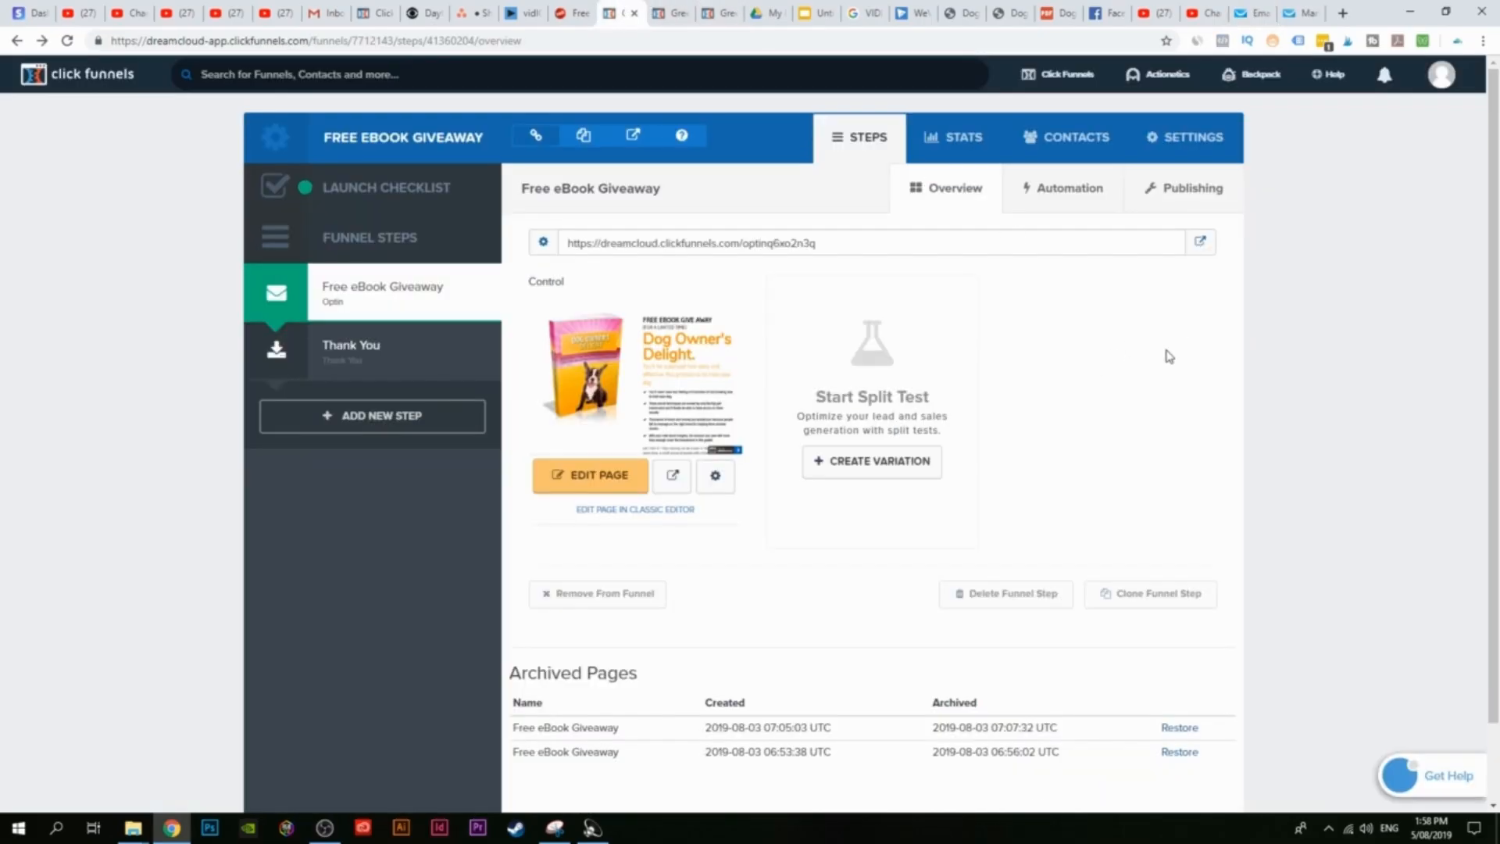
# Step: Open the ClickFunnels account settings and view the connected API integrations
pyautogui.click(1442, 76)
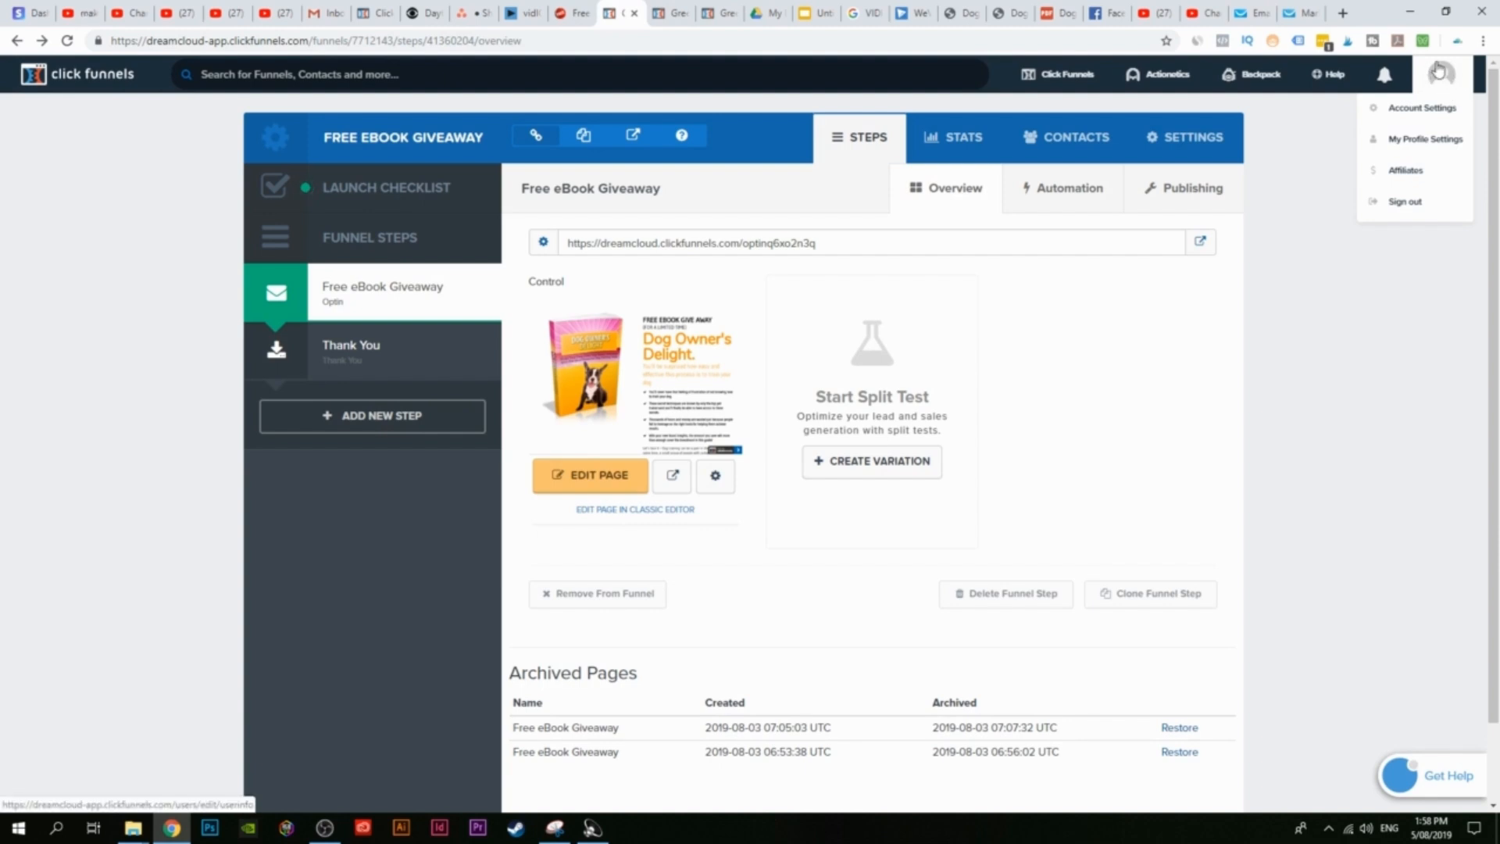
pyautogui.click(1424, 110)
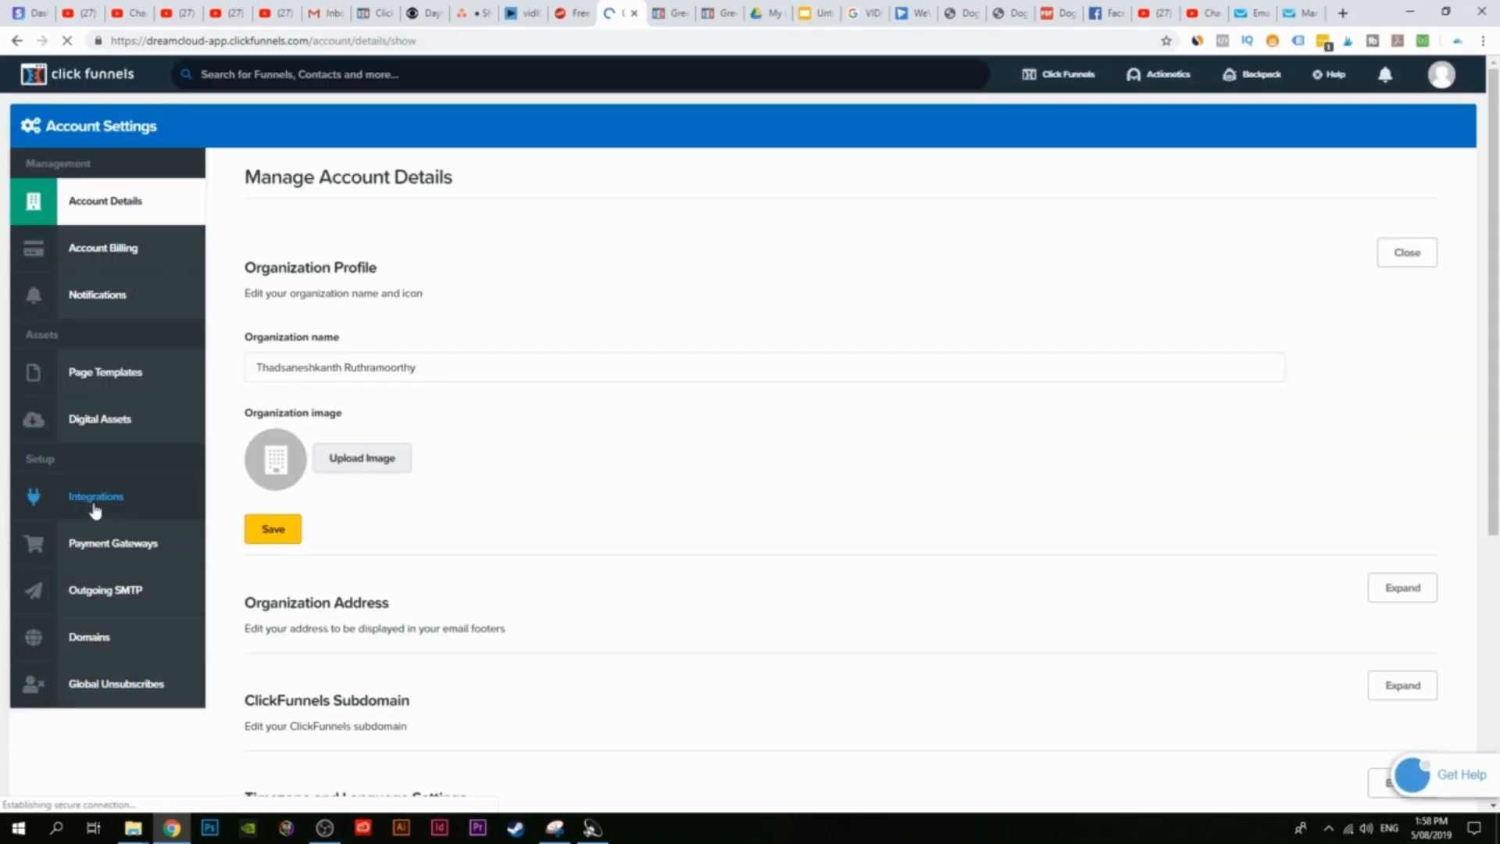
pyautogui.click(99, 500)
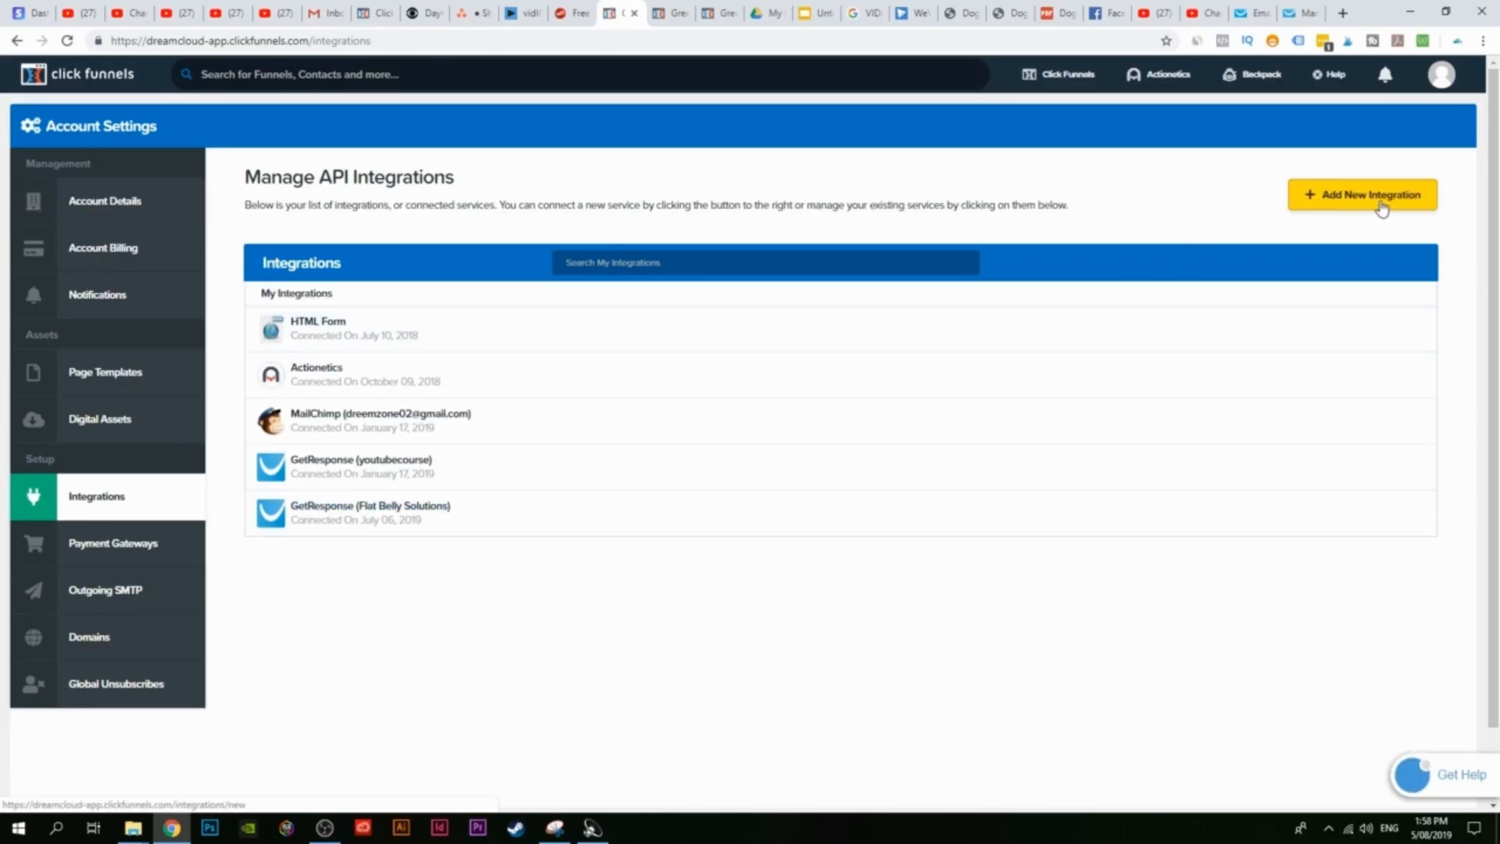
# Step: Start a new integration and browse the list of available integrations
pyautogui.click(1377, 205)
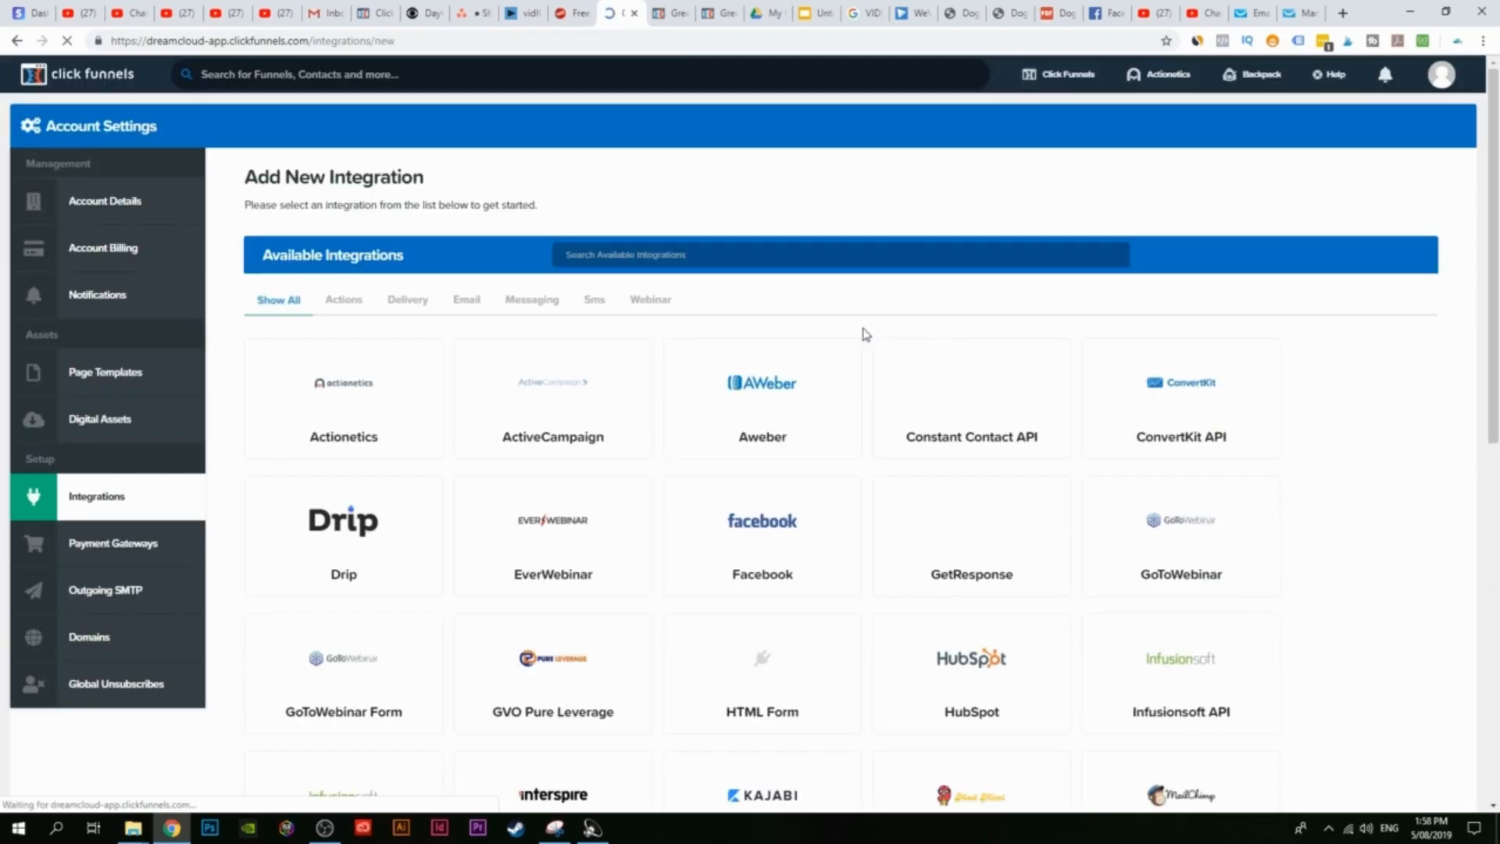
pyautogui.scroll(-6, 661, 536)
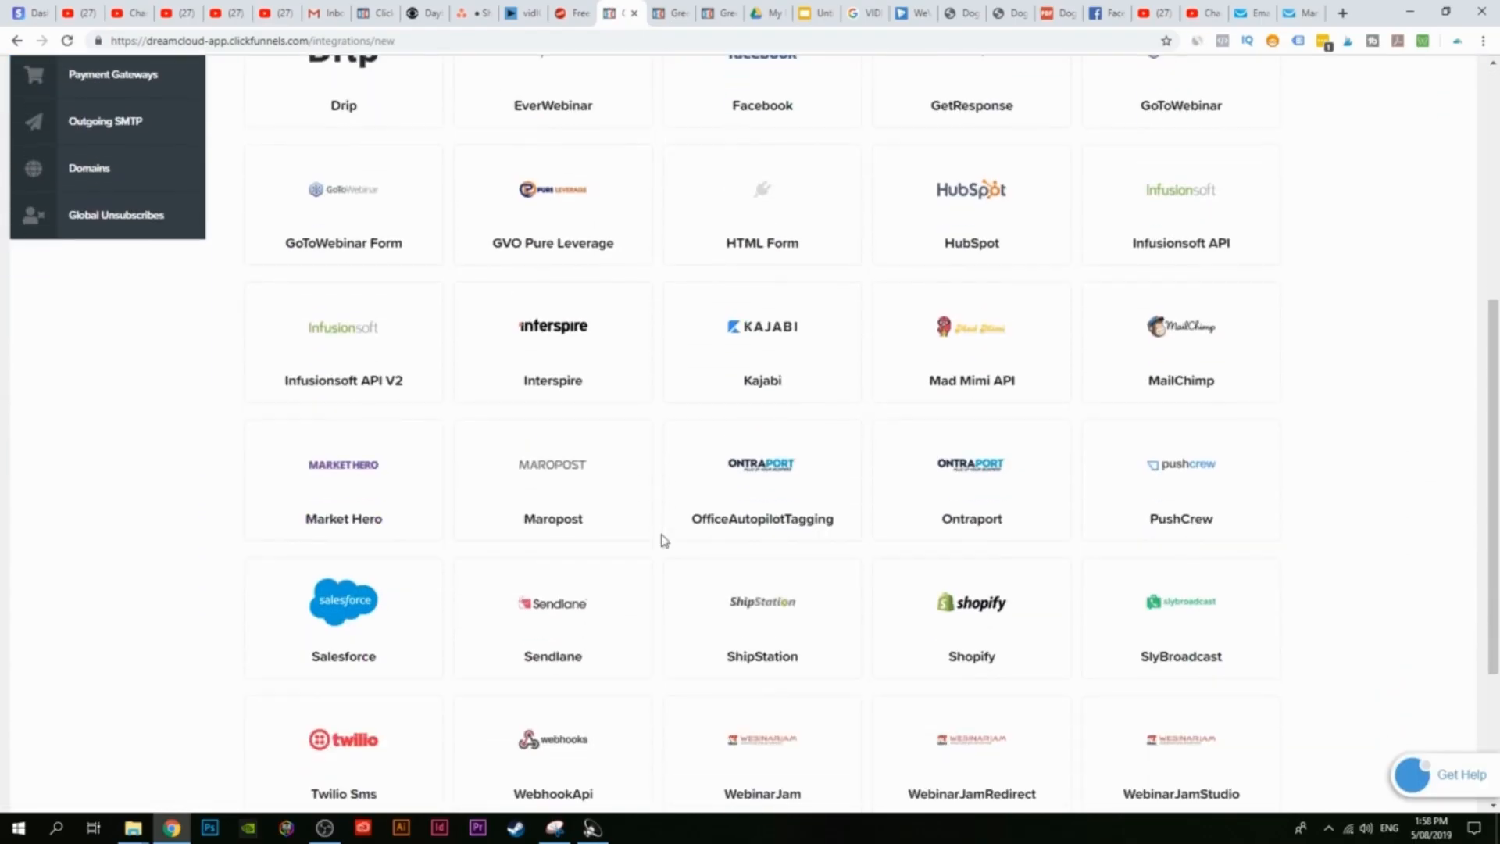
pyautogui.scroll(6, 661, 536)
pyautogui.scroll(-1, 949, 429)
pyautogui.scroll(1, 971, 432)
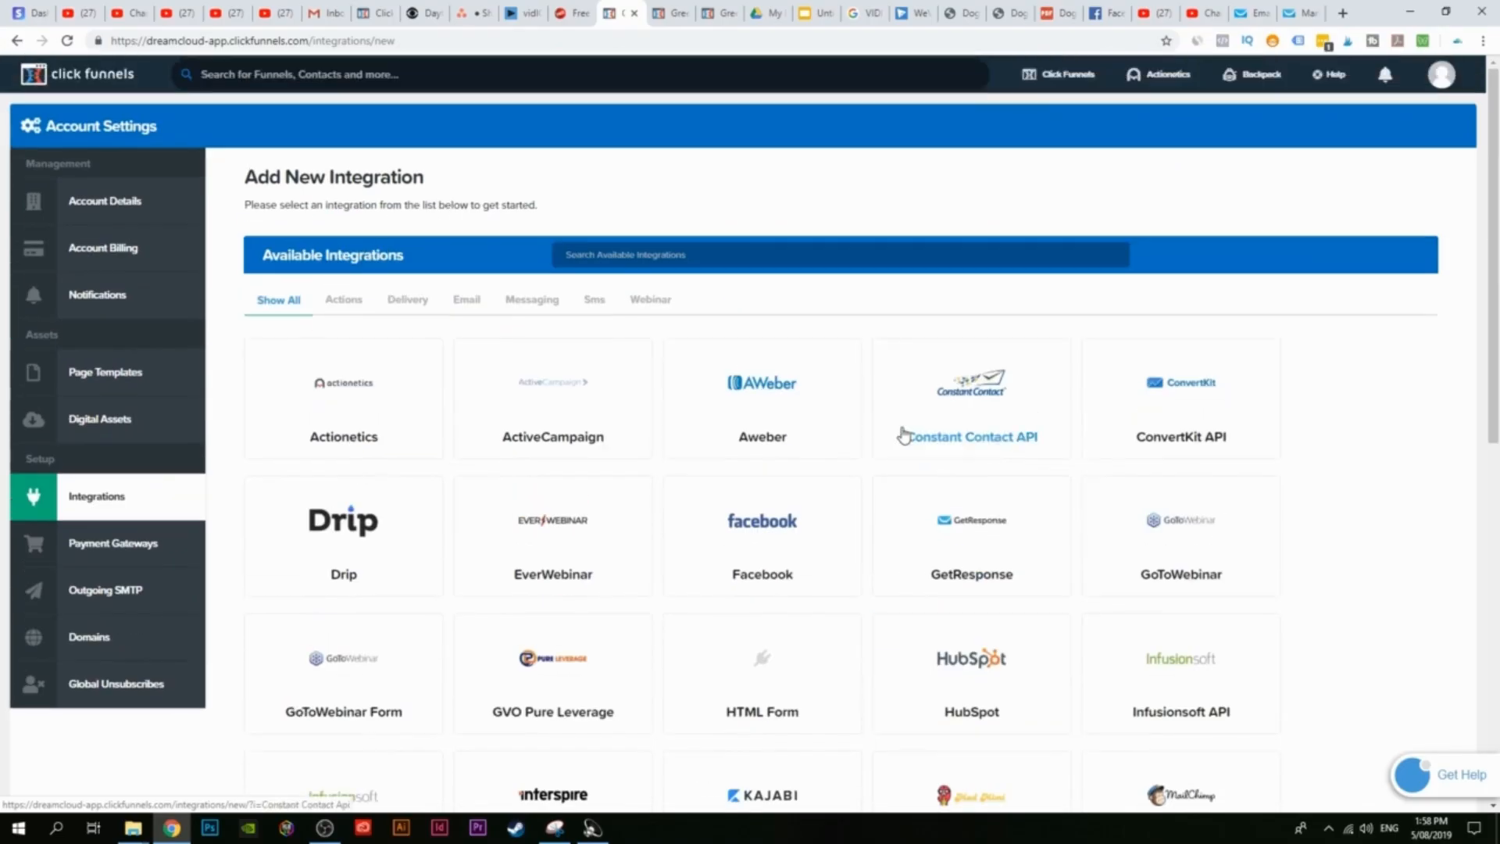
pyautogui.scroll(-1, 1020, 483)
pyautogui.click(666, 177)
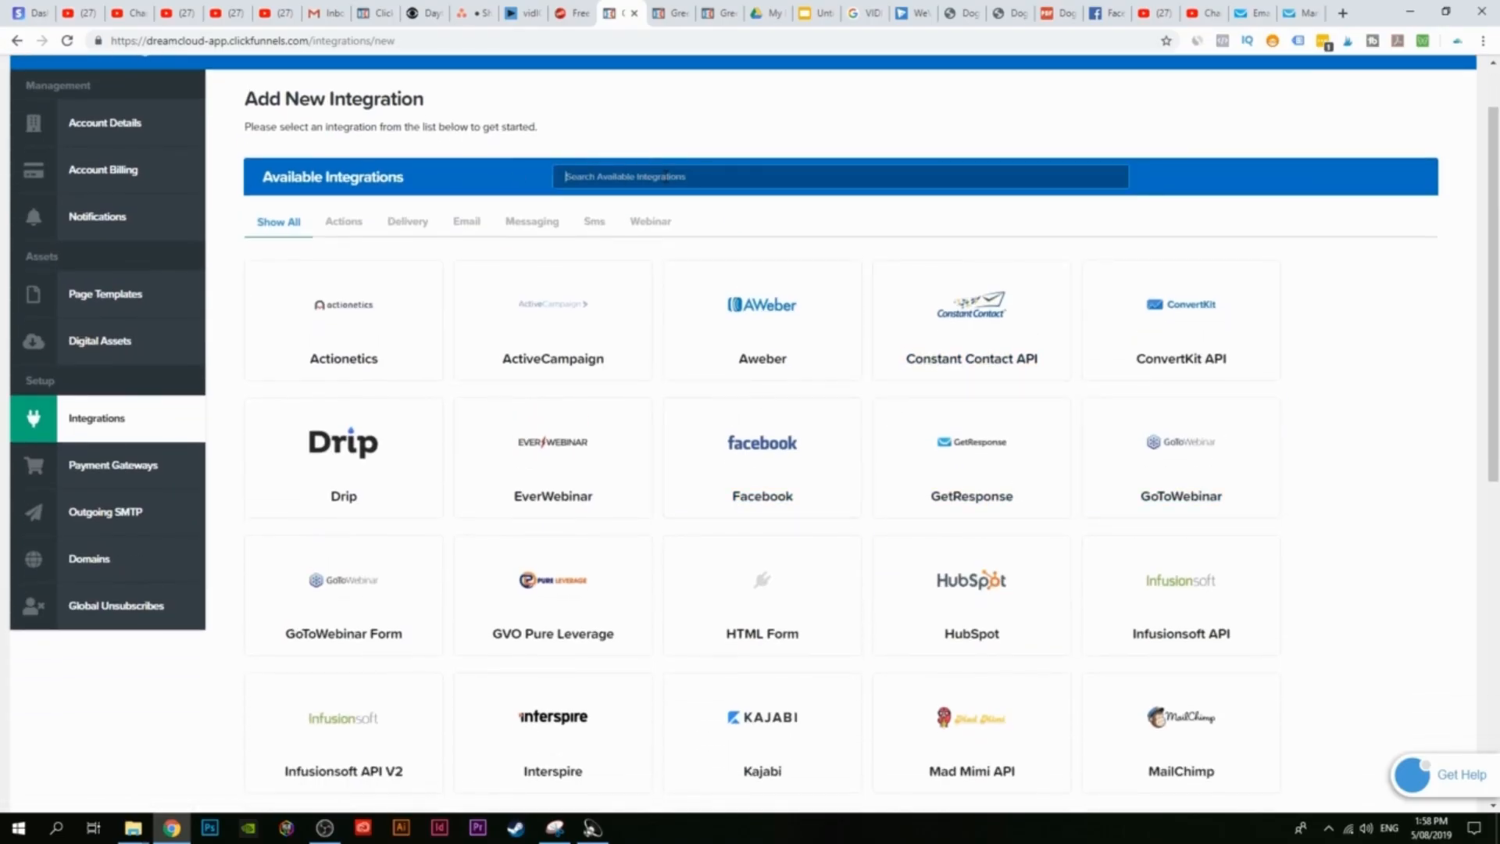
# Step: Search 'get', choose GetResponse, and set the nickname to dogowners copied from GetResponse
pyautogui.write('get')
pyautogui.click(347, 322)
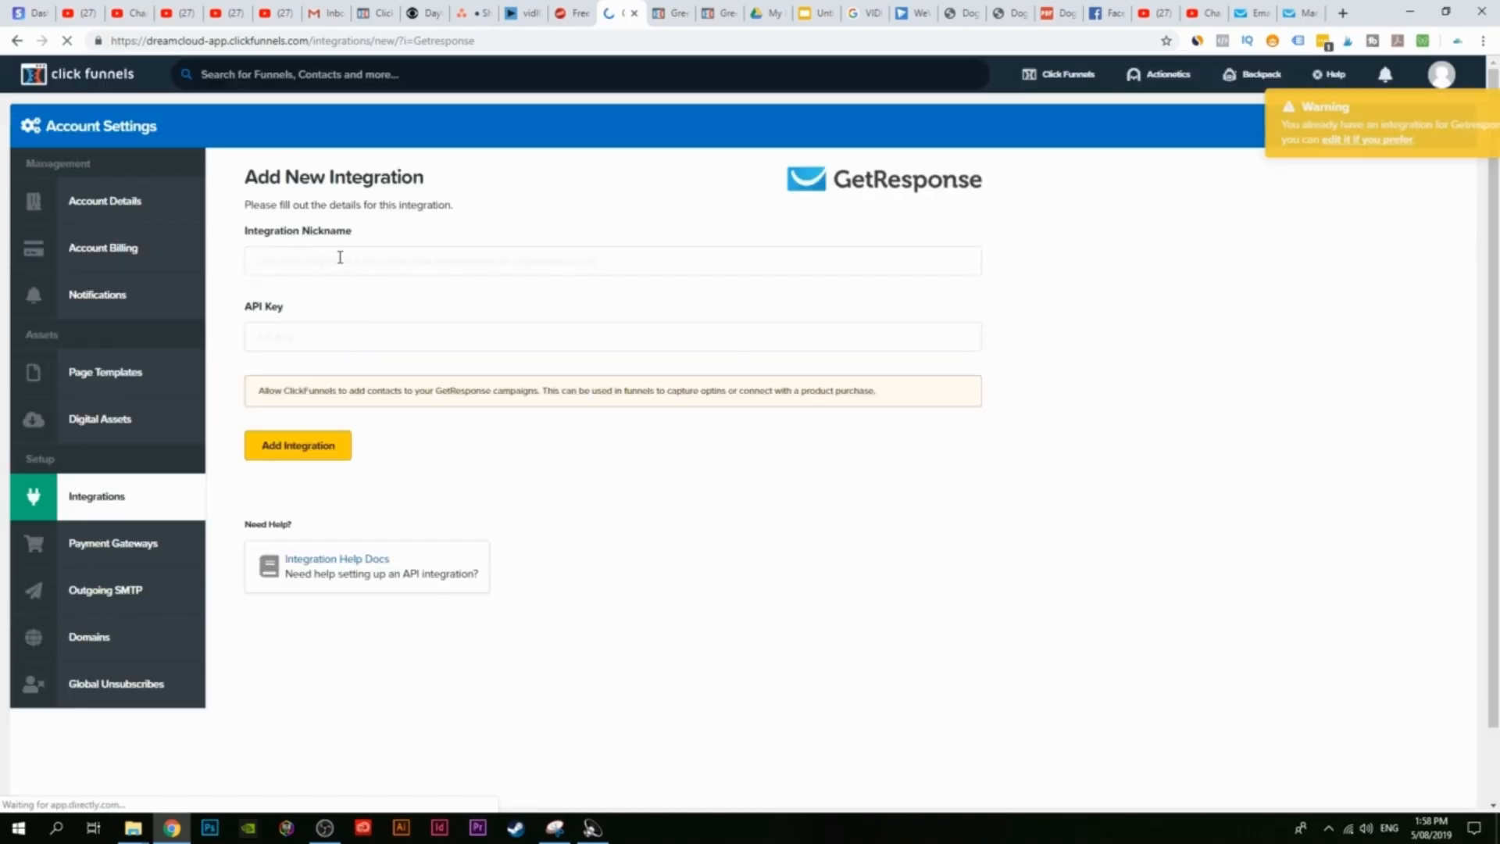
pyautogui.click(372, 262)
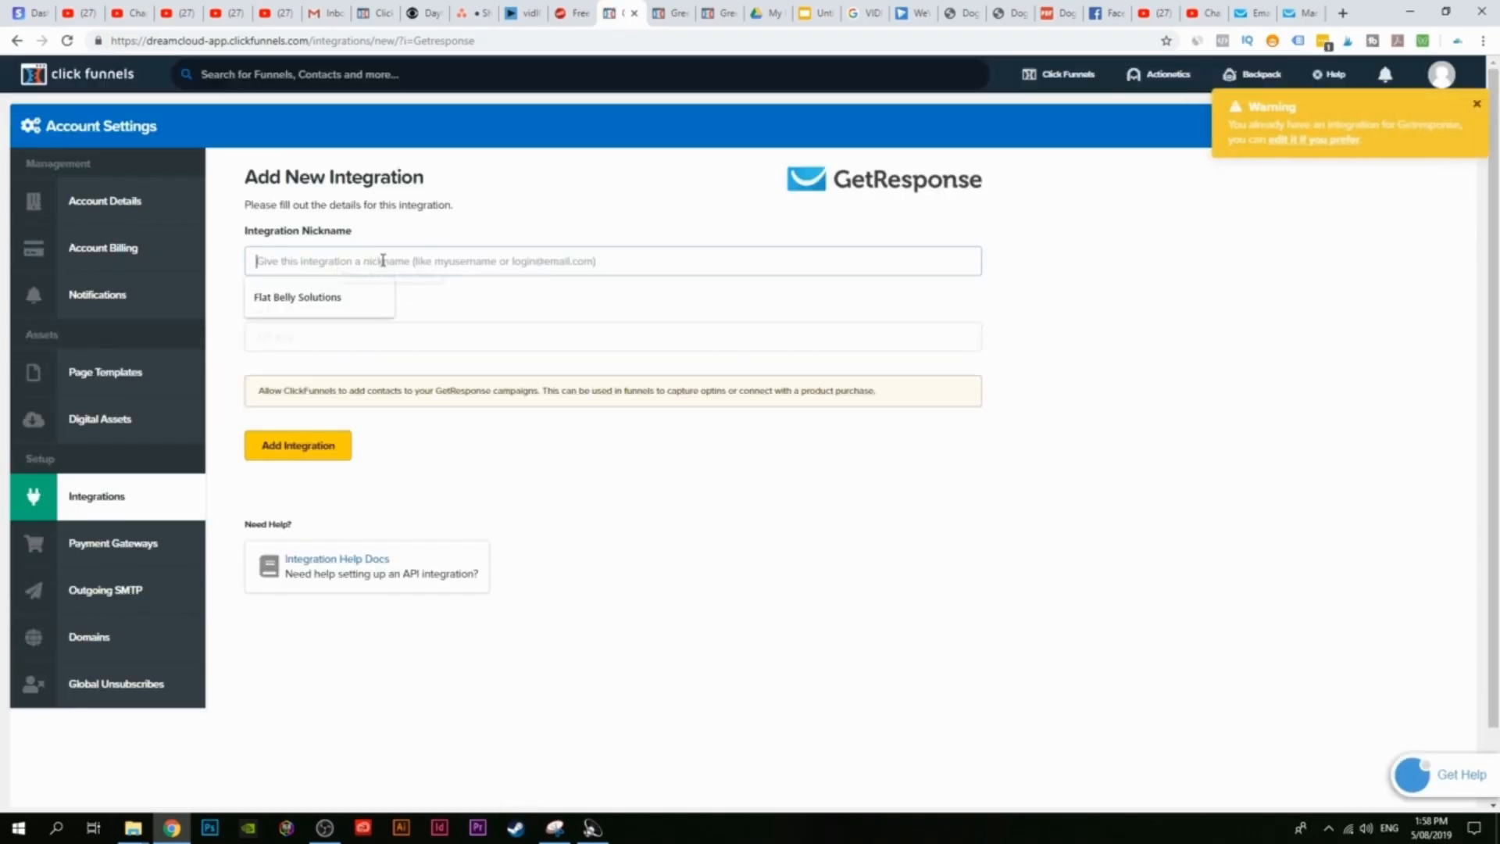
pyautogui.click(1309, 8)
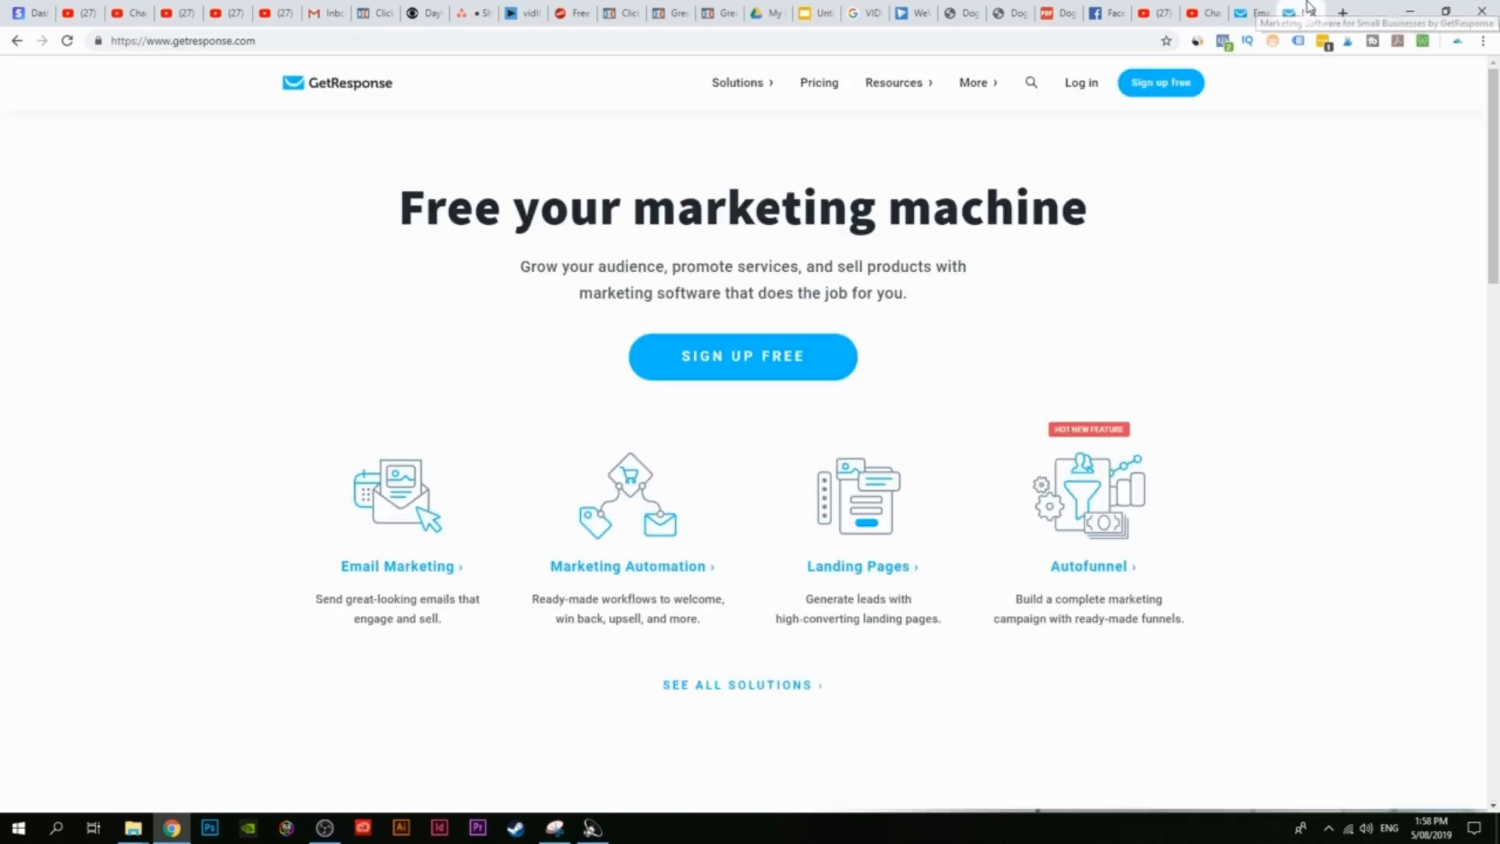
pyautogui.click(1254, 12)
pyautogui.moveTo(653, 272); pyautogui.dragTo(597, 270)
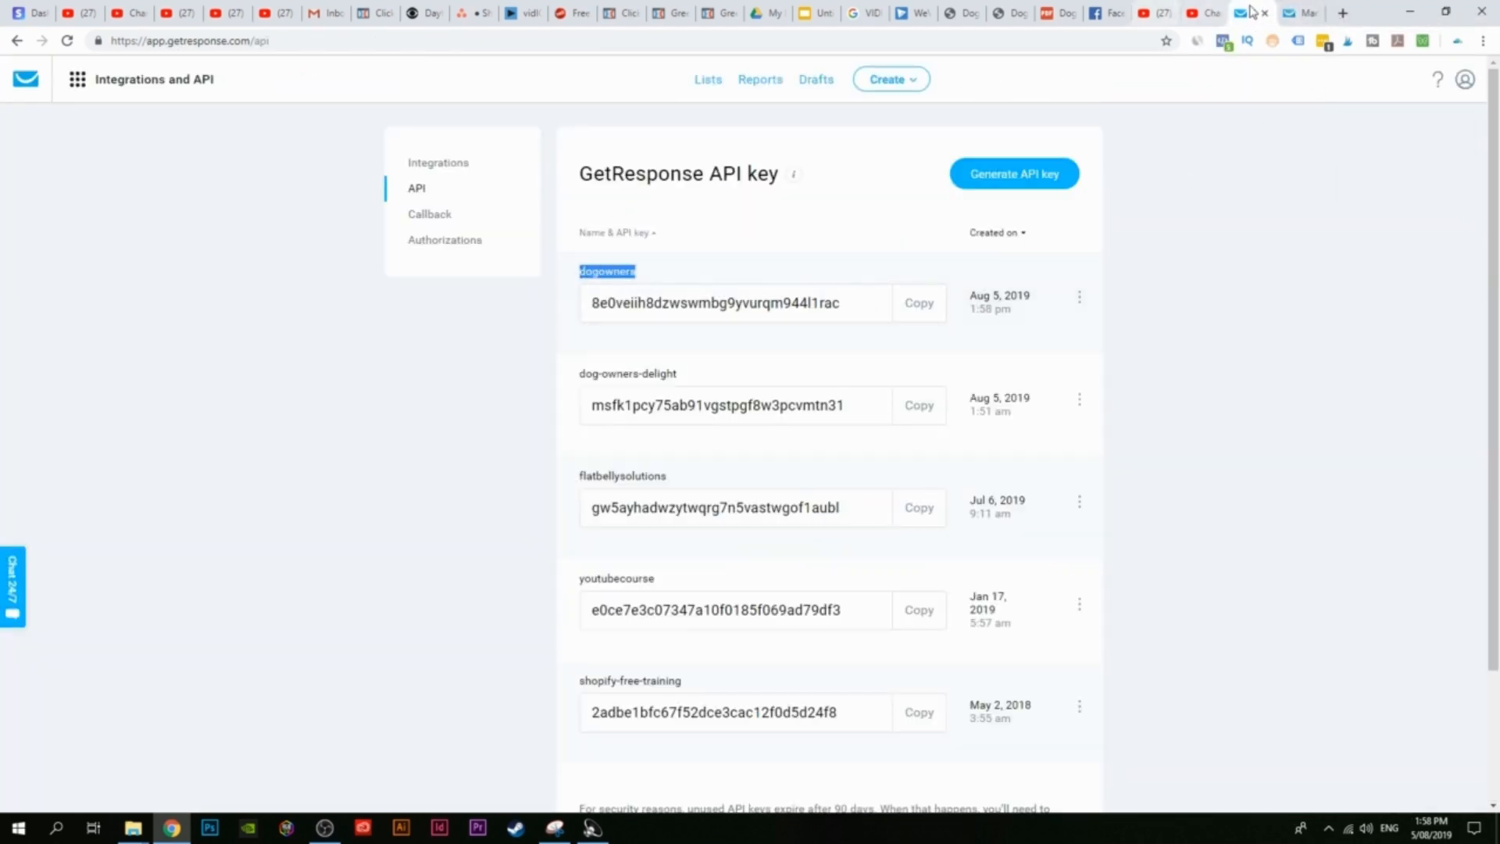
pyautogui.click(620, 11)
pyautogui.hotkey('ctrl', 'v')
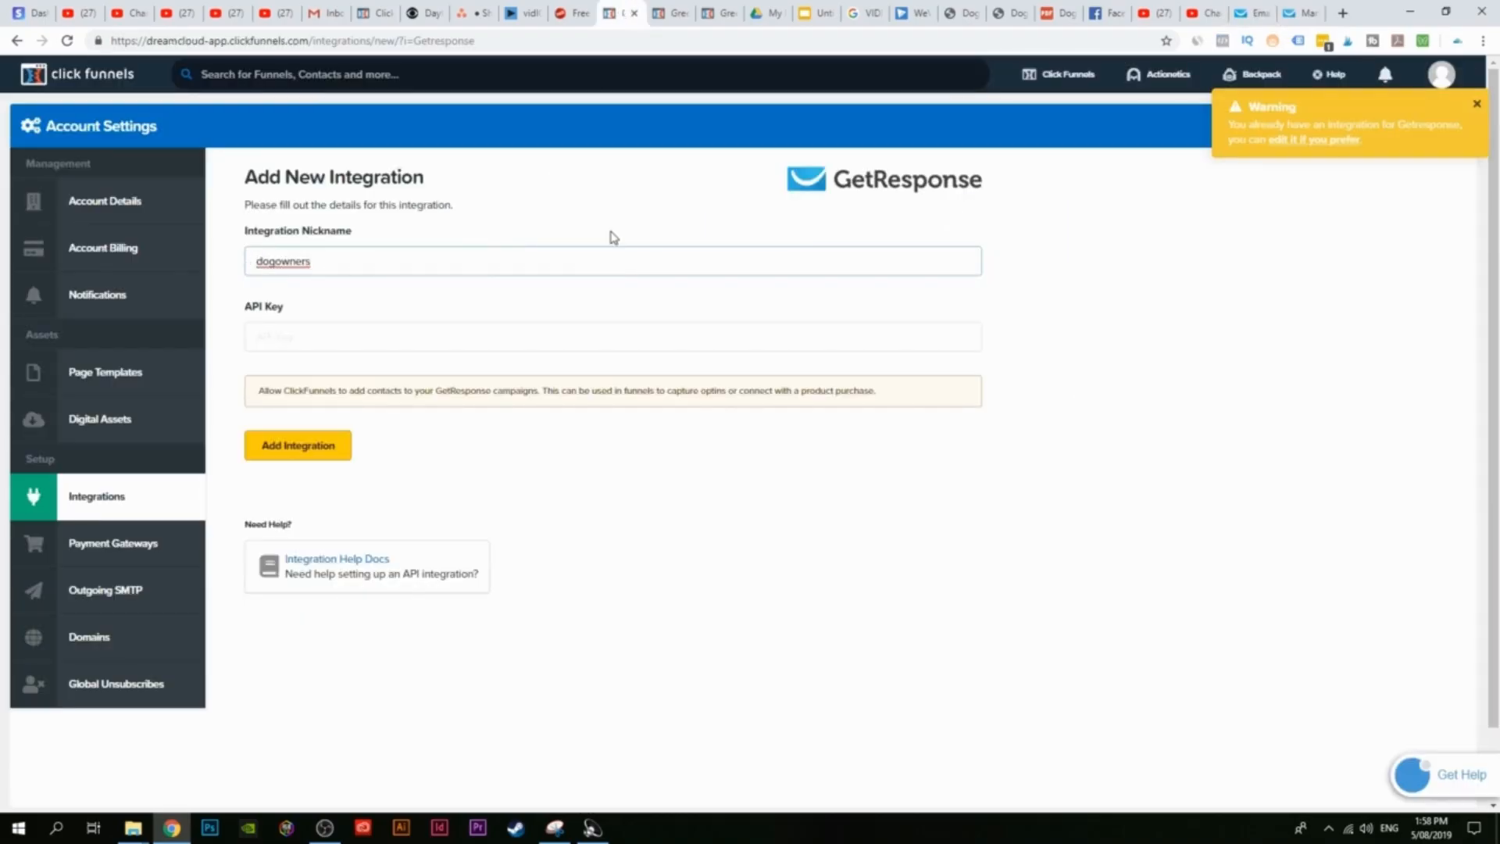
# Step: Paste the dogowners API key from GetResponse and add the integration
pyautogui.click(1310, 11)
pyautogui.click(1268, 11)
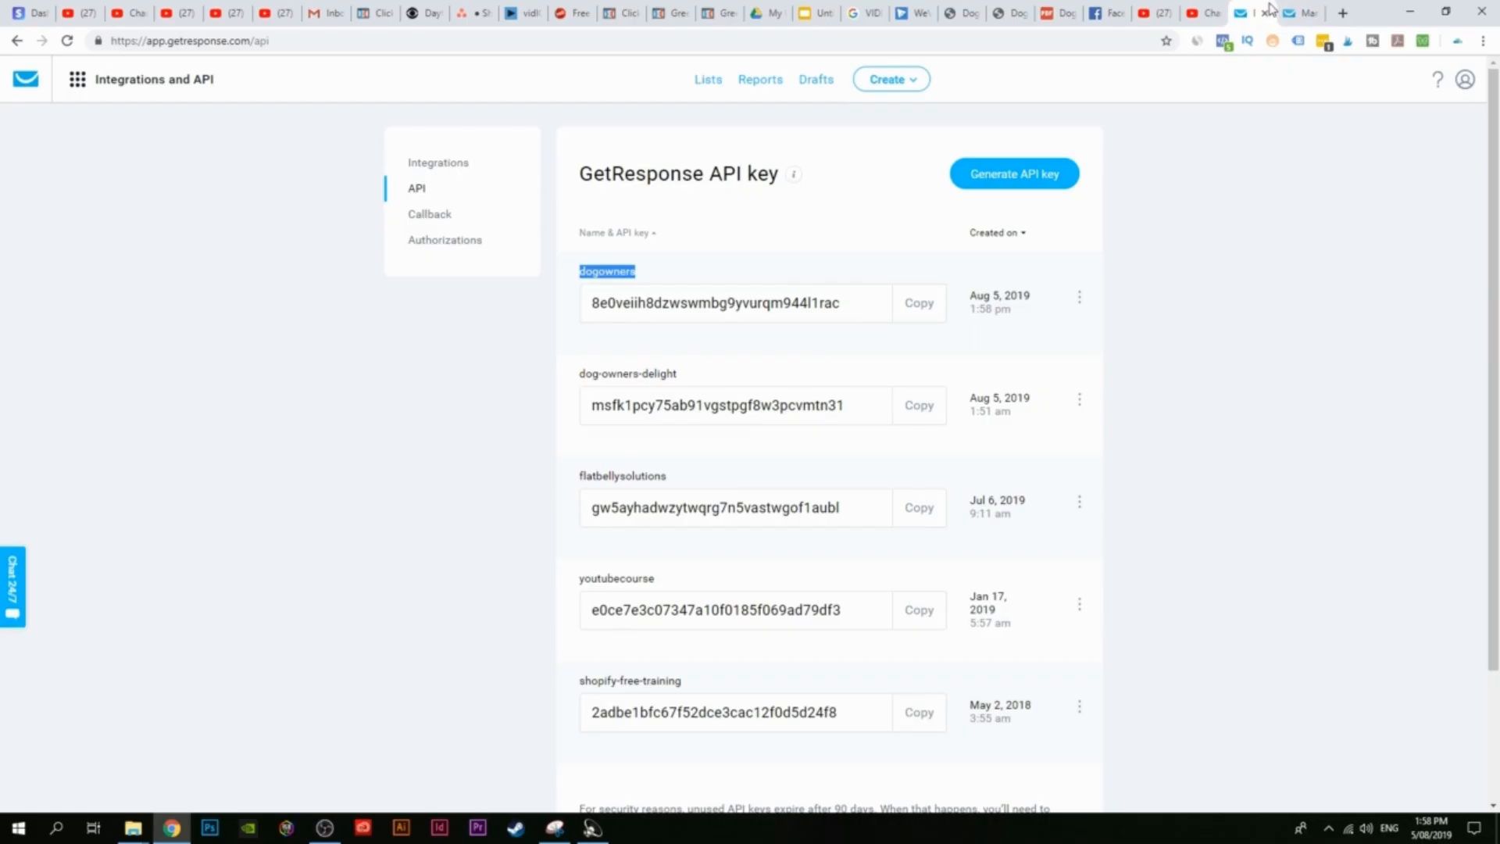
pyautogui.click(919, 303)
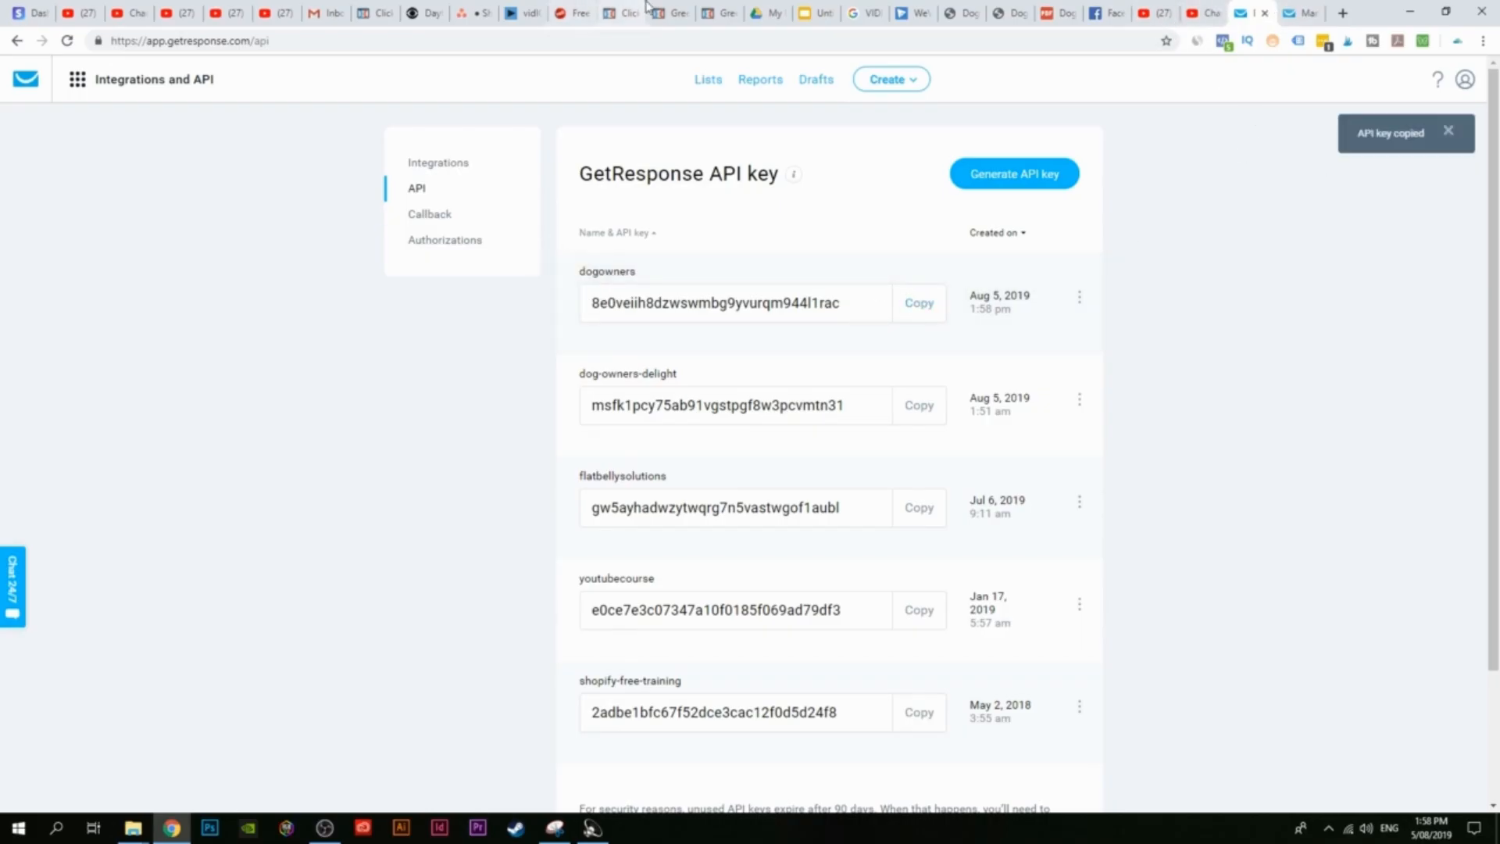
pyautogui.click(622, 12)
pyautogui.click(301, 344)
pyautogui.hotkey('ctrl', 'v')
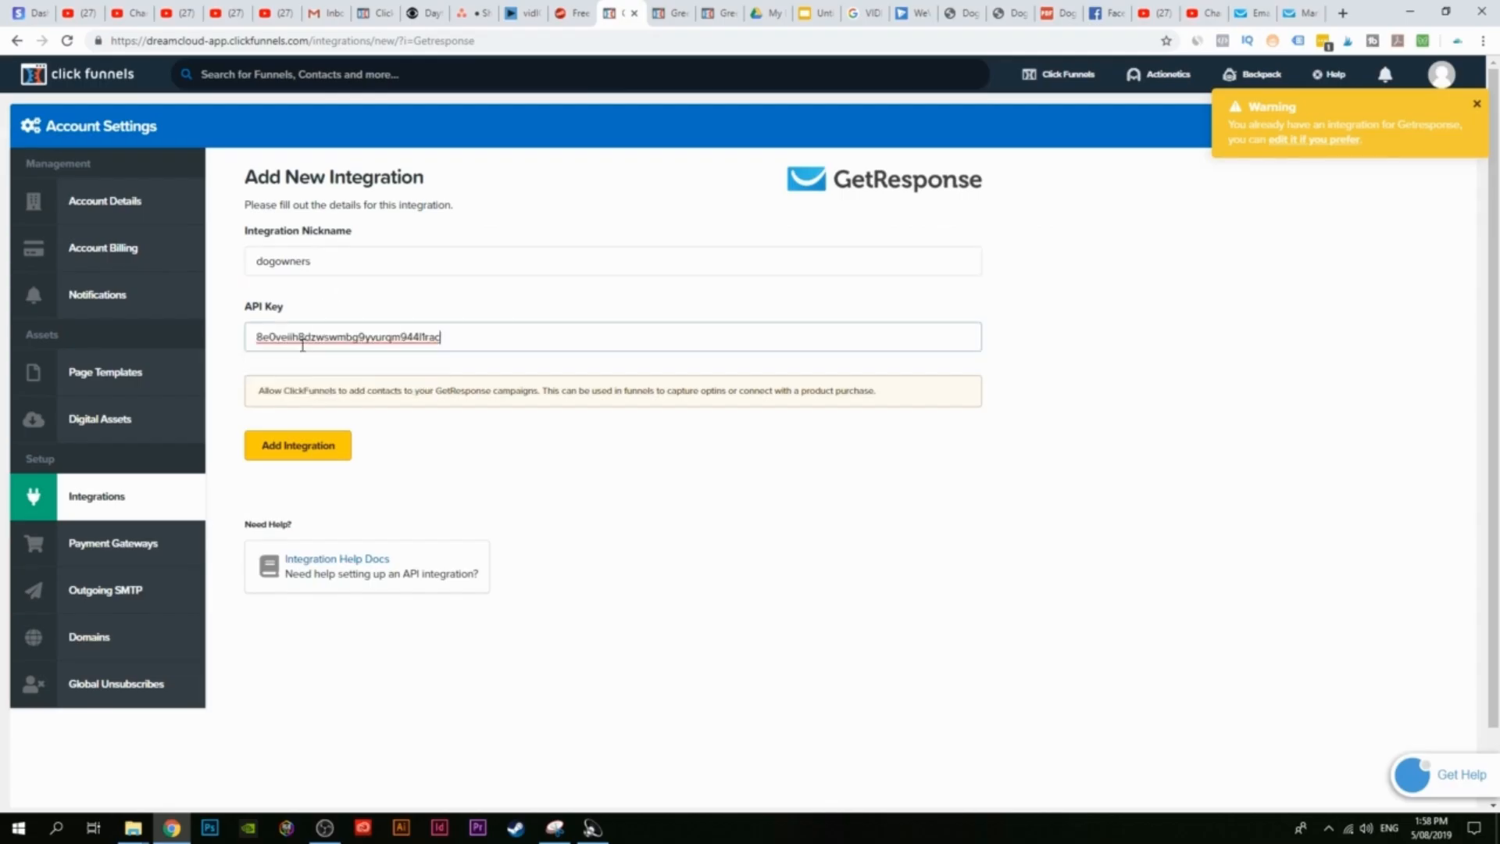
pyautogui.click(312, 445)
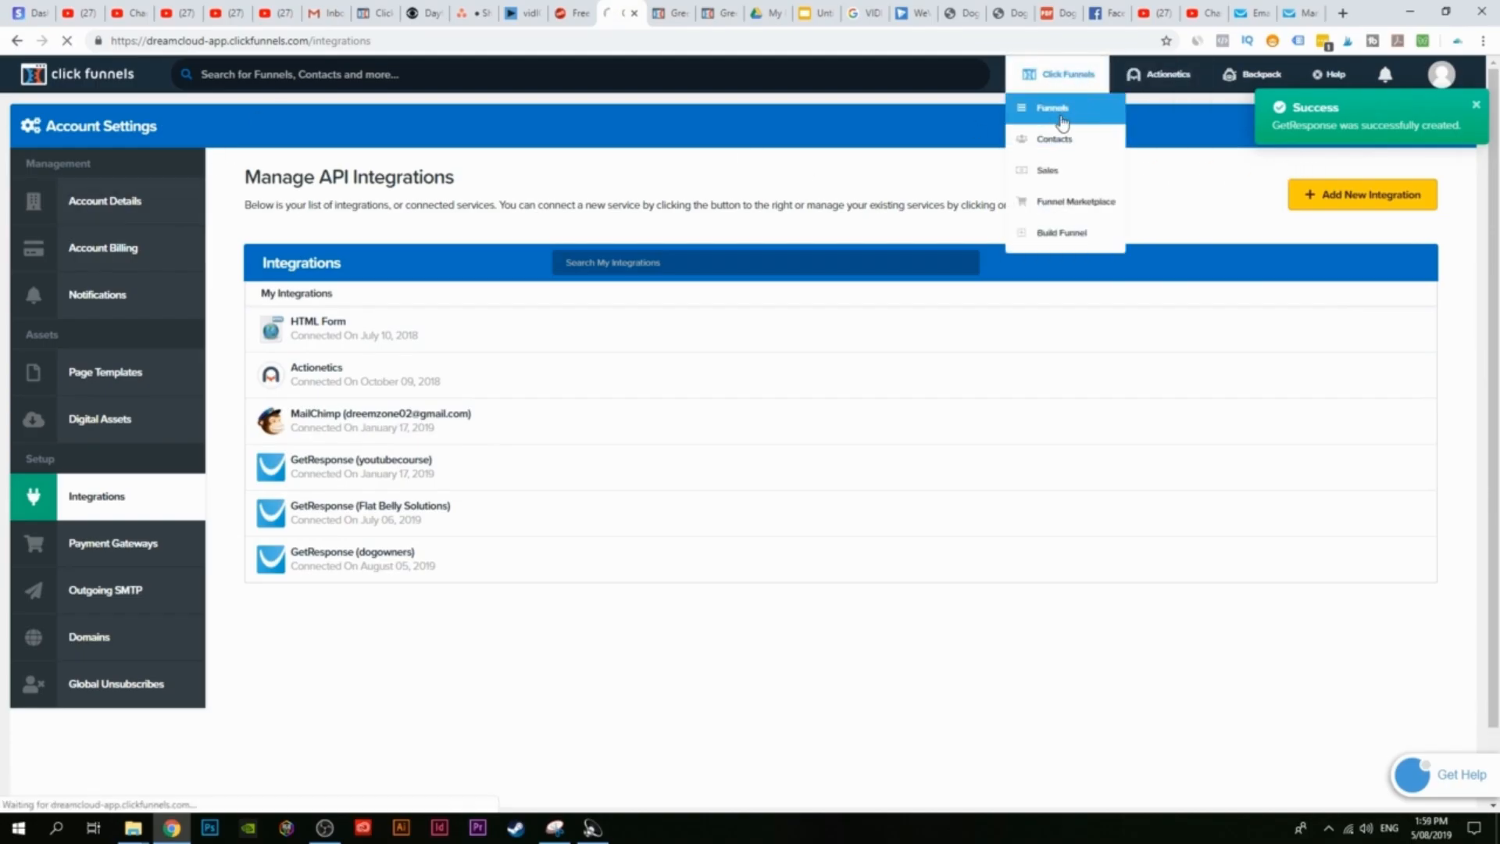
pyautogui.click(1052, 108)
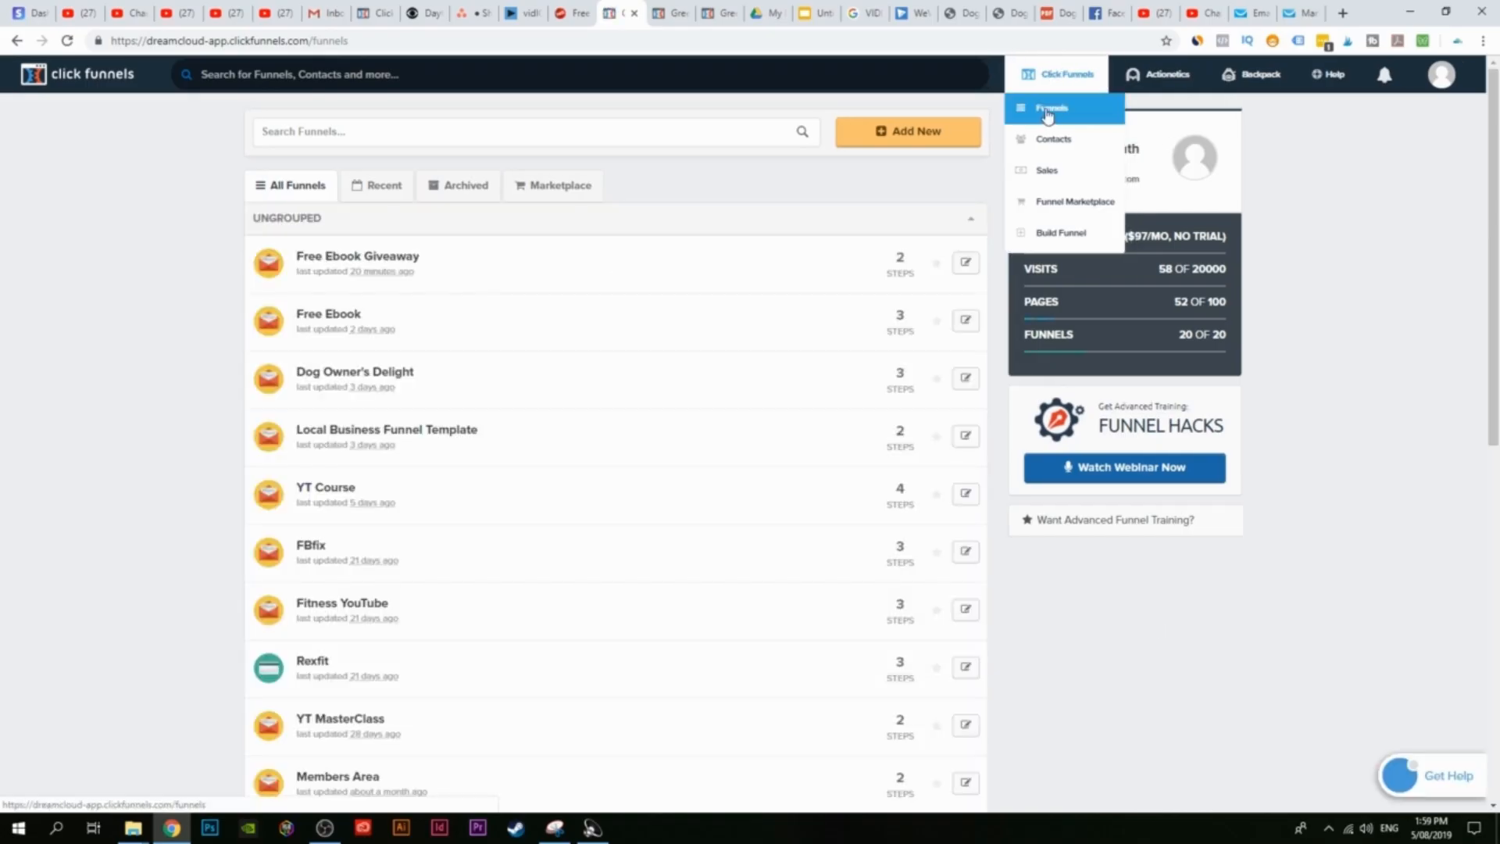
# Step: Open the Free Ebook Giveaway opt-in page in the editor, checking GetResponse's lists in between
pyautogui.click(370, 260)
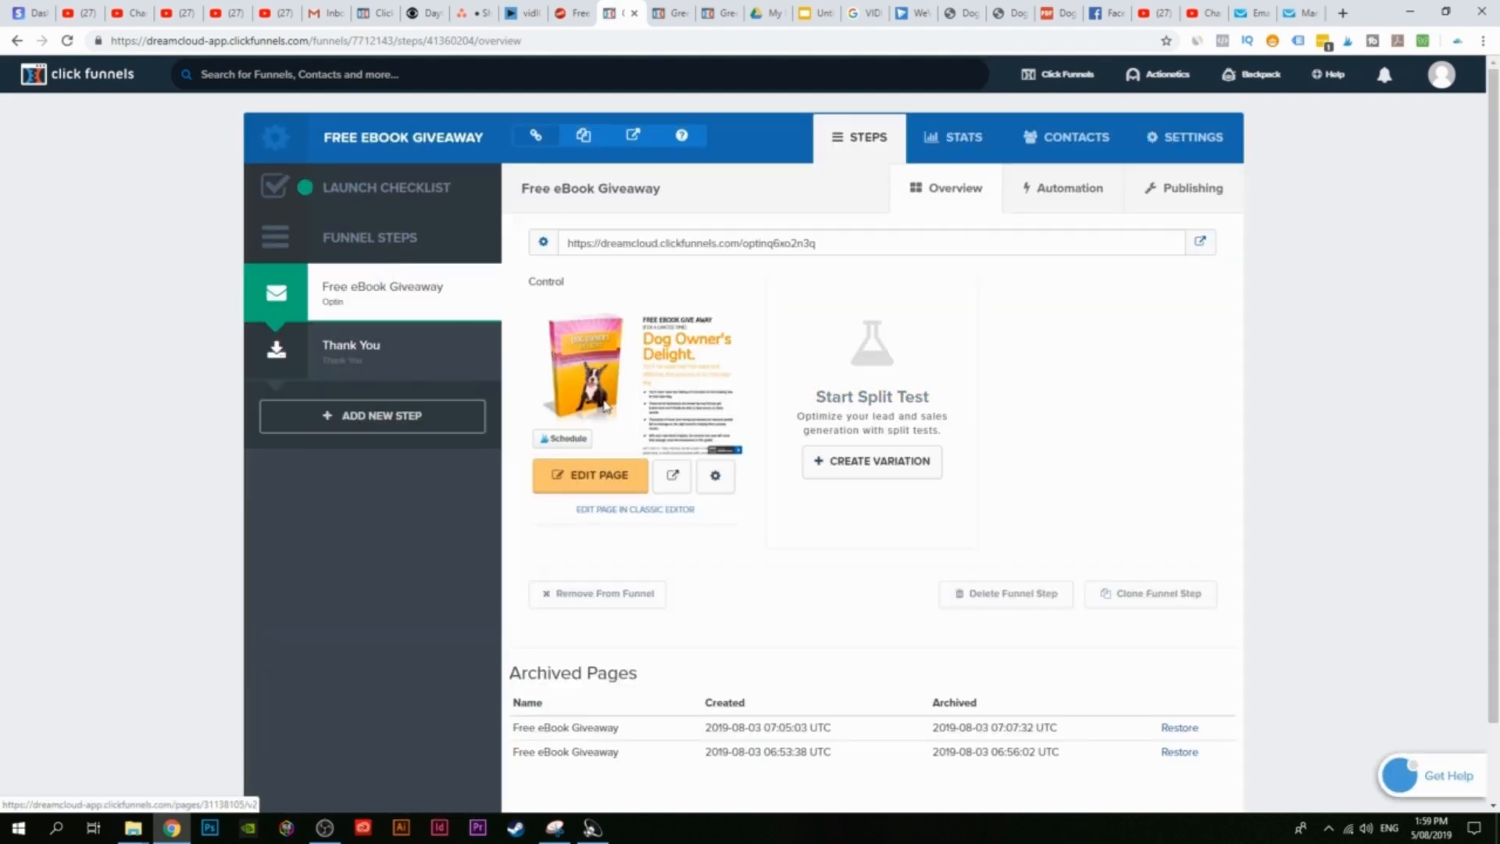
pyautogui.click(599, 478)
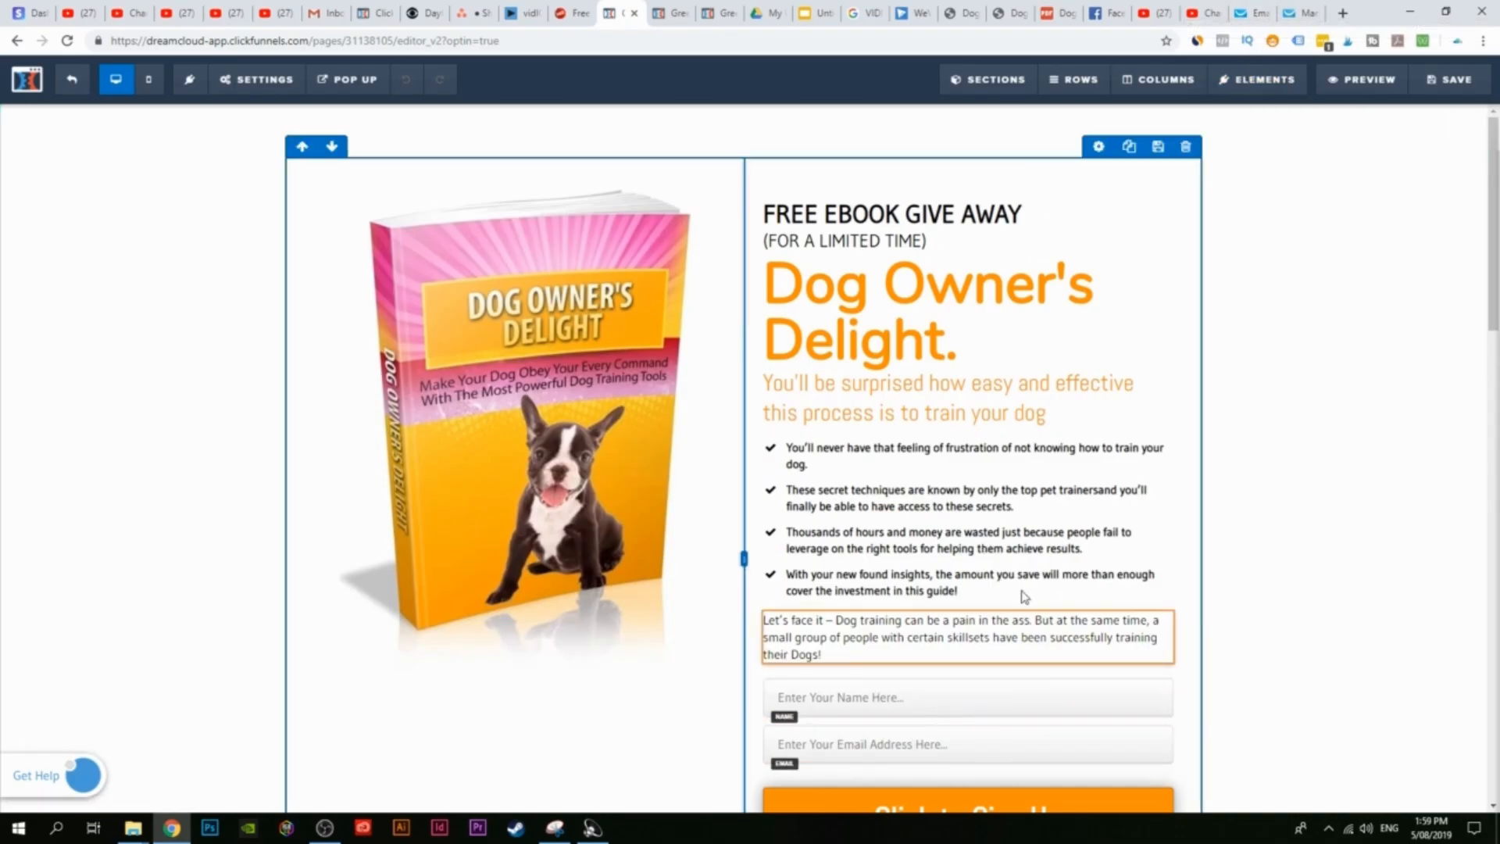
pyautogui.click(1248, 10)
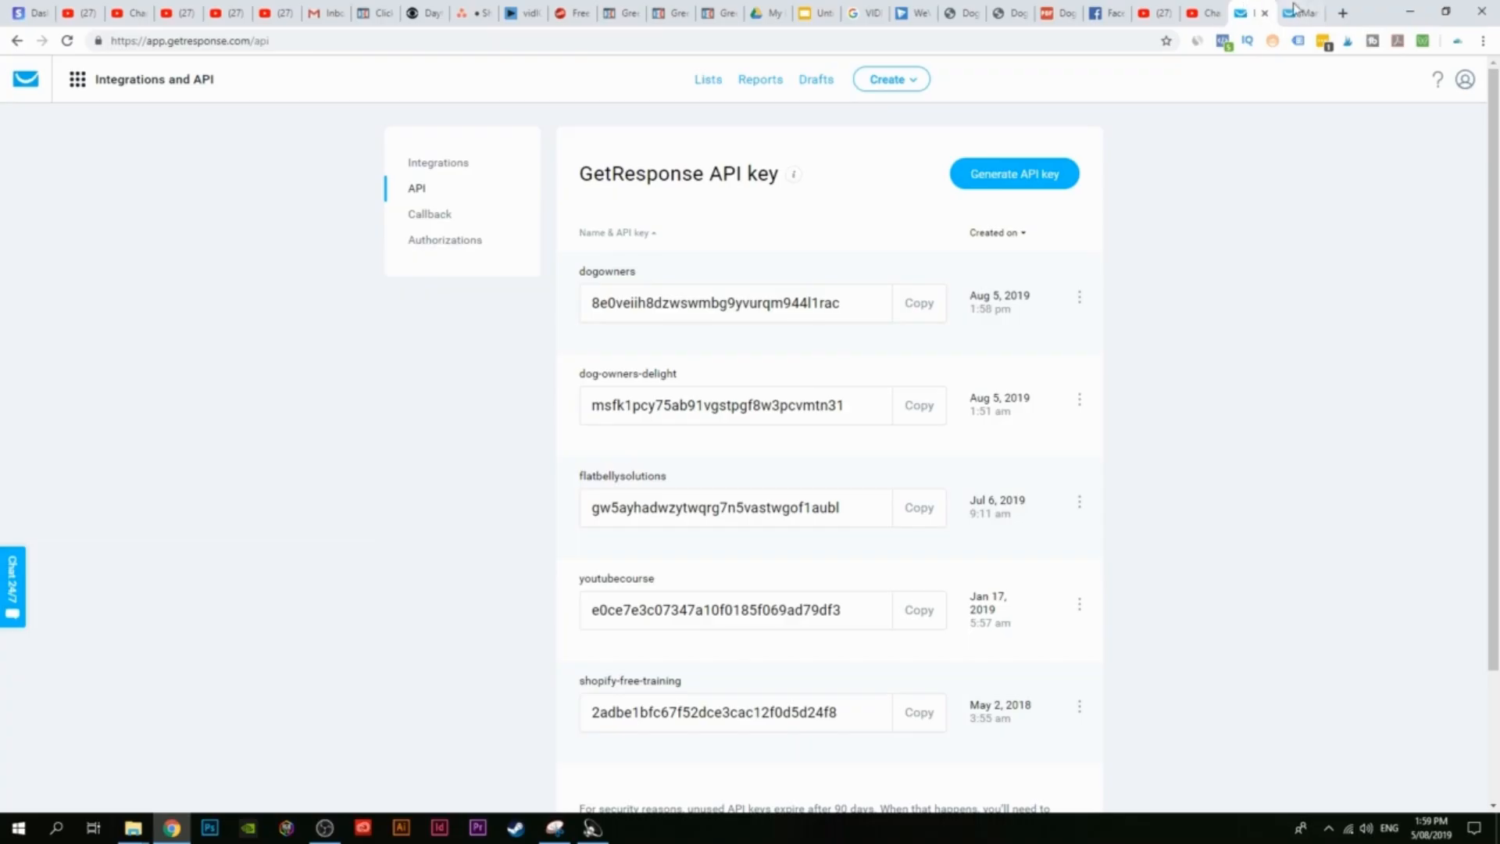
pyautogui.click(707, 79)
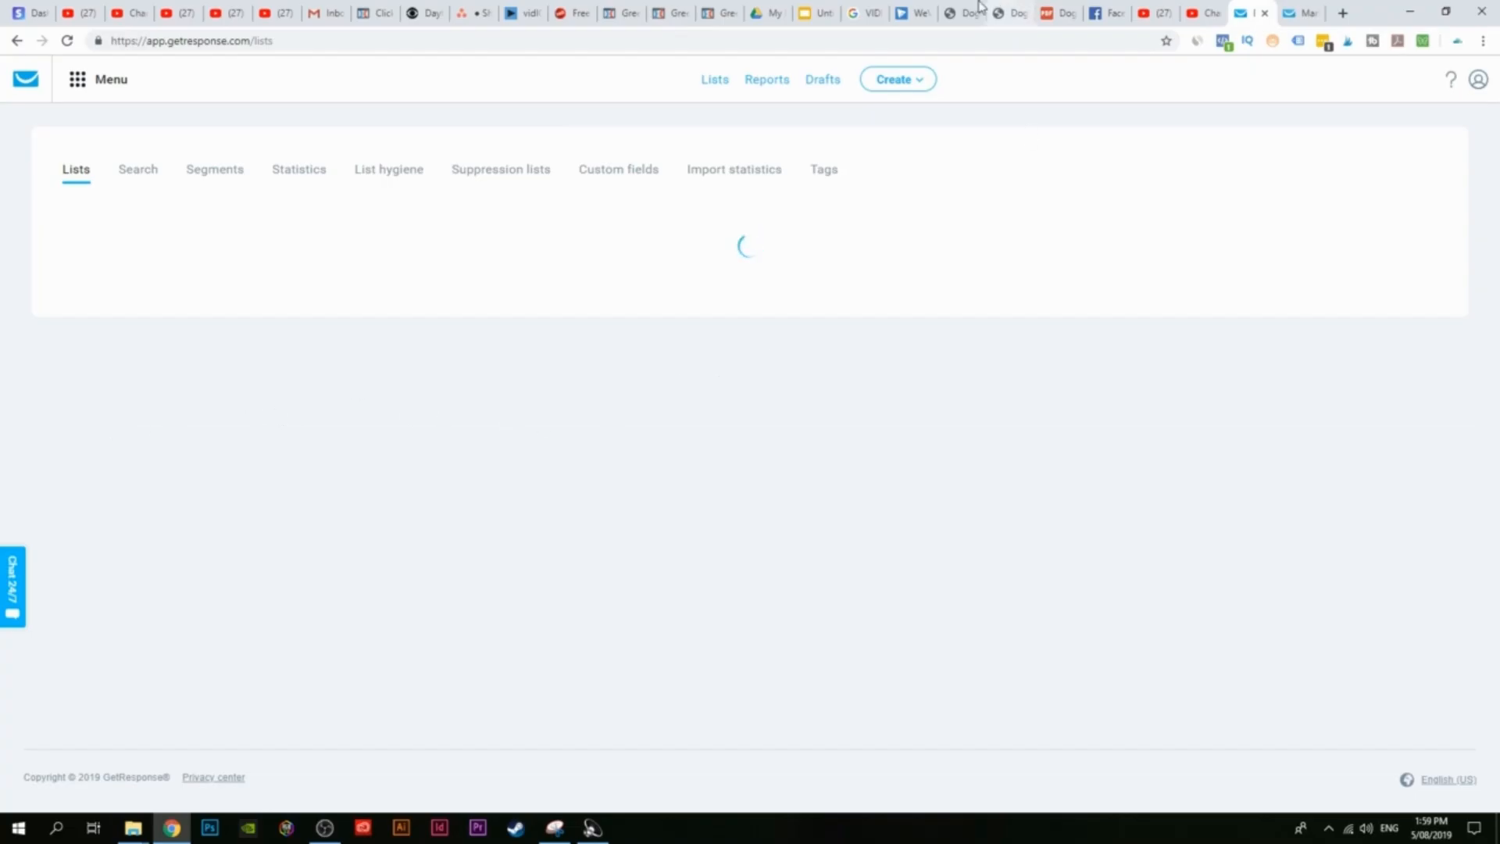
pyautogui.click(617, 13)
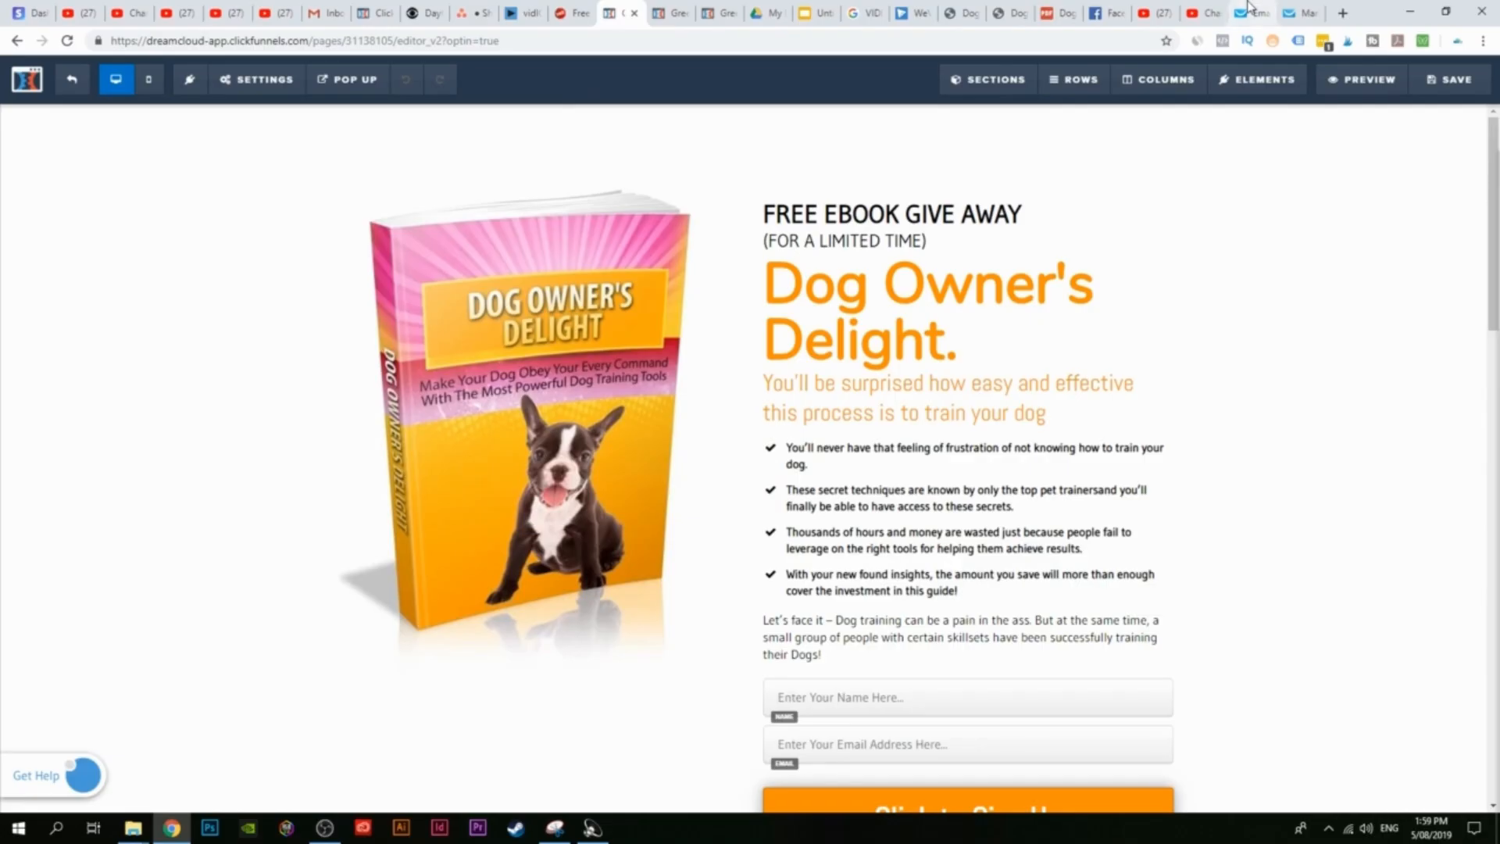
pyautogui.click(260, 79)
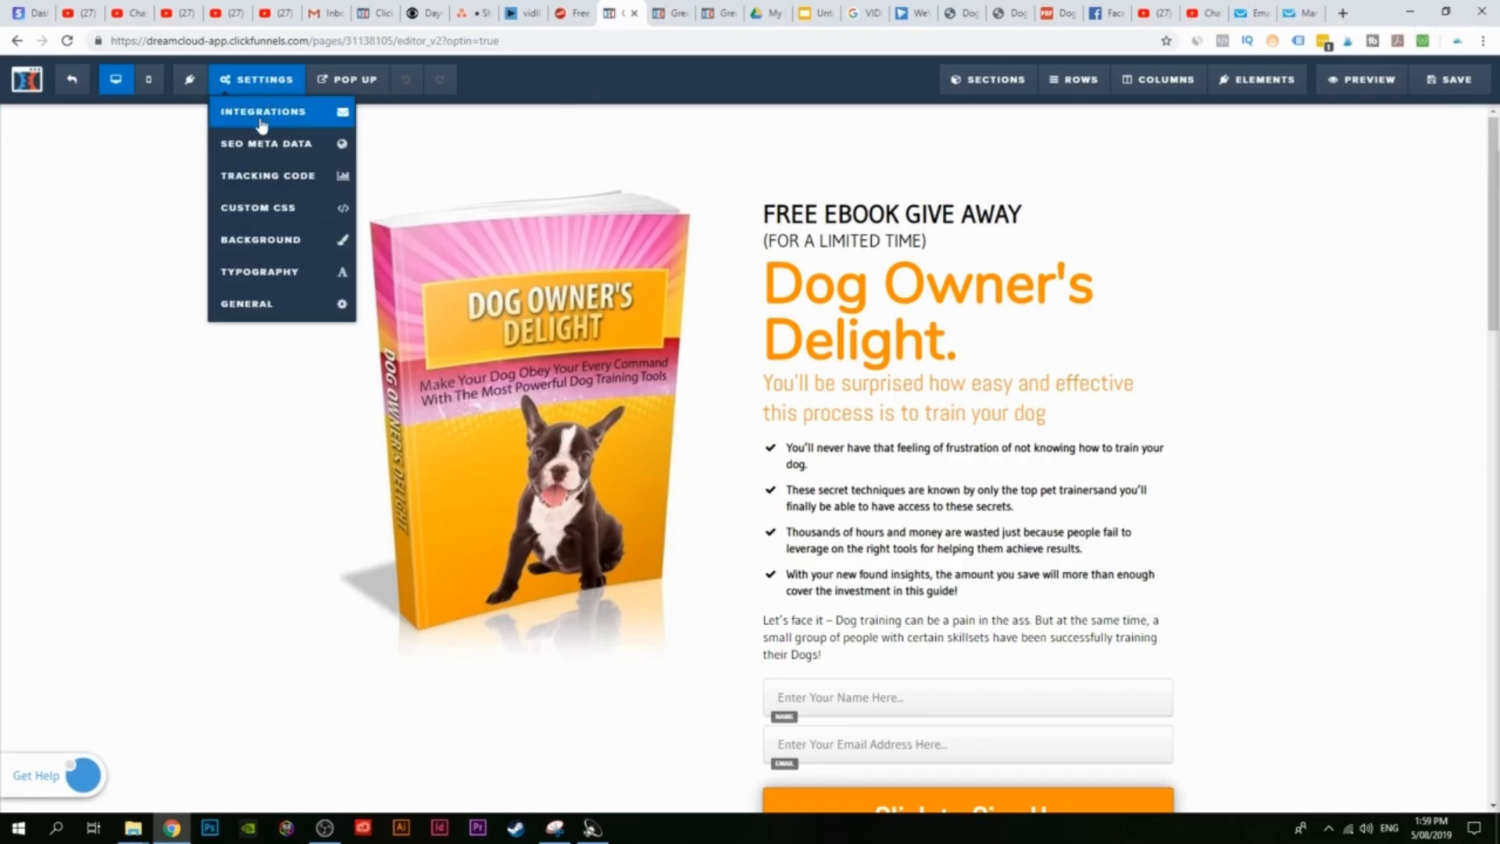
# Step: Set the page integration to dogowners (GetResponse) with the Add To Campaign action
pyautogui.click(261, 127)
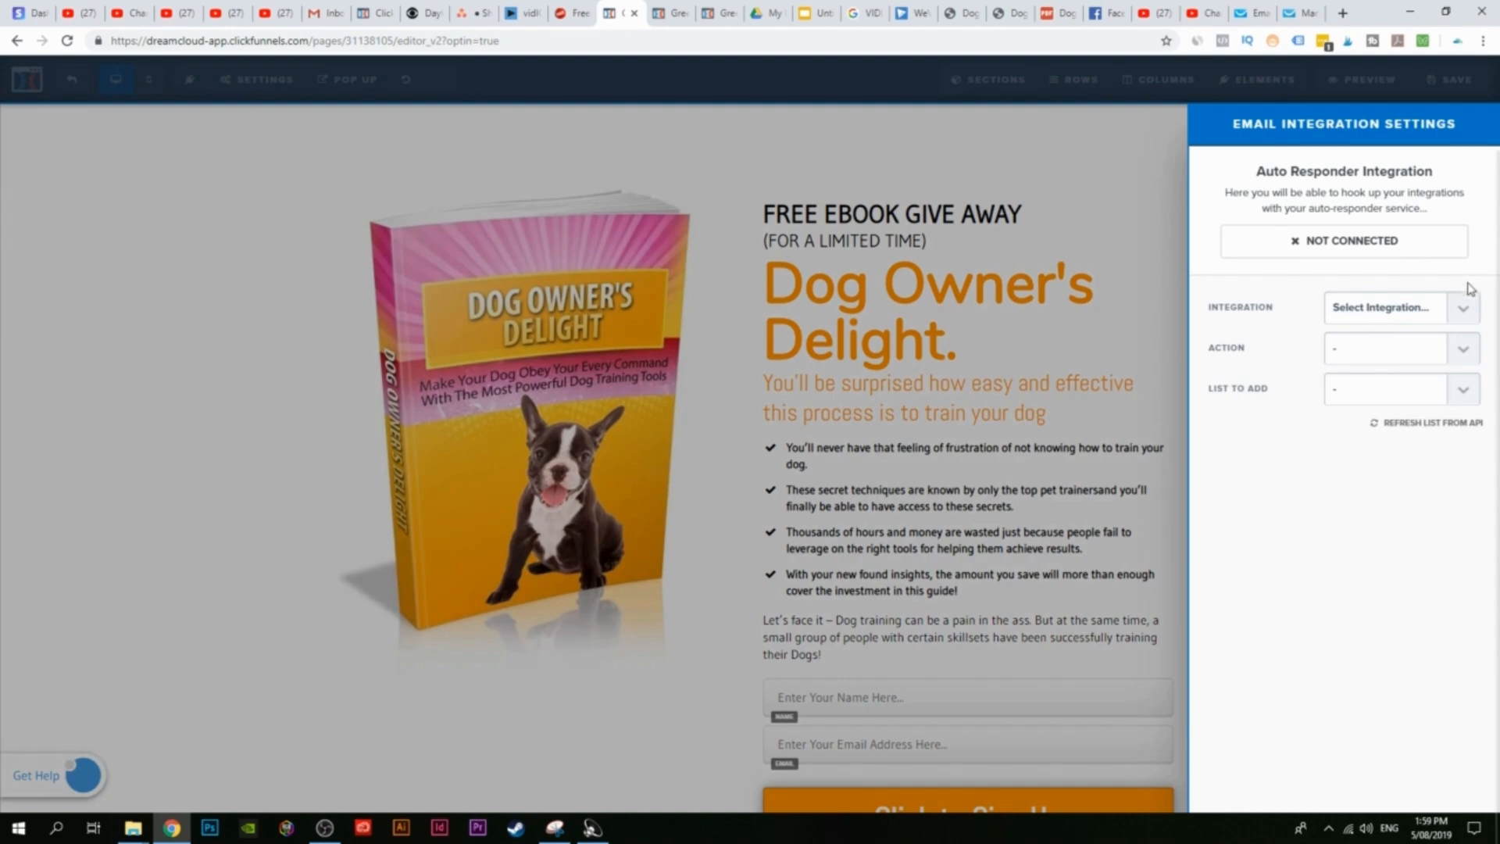
pyautogui.click(1446, 307)
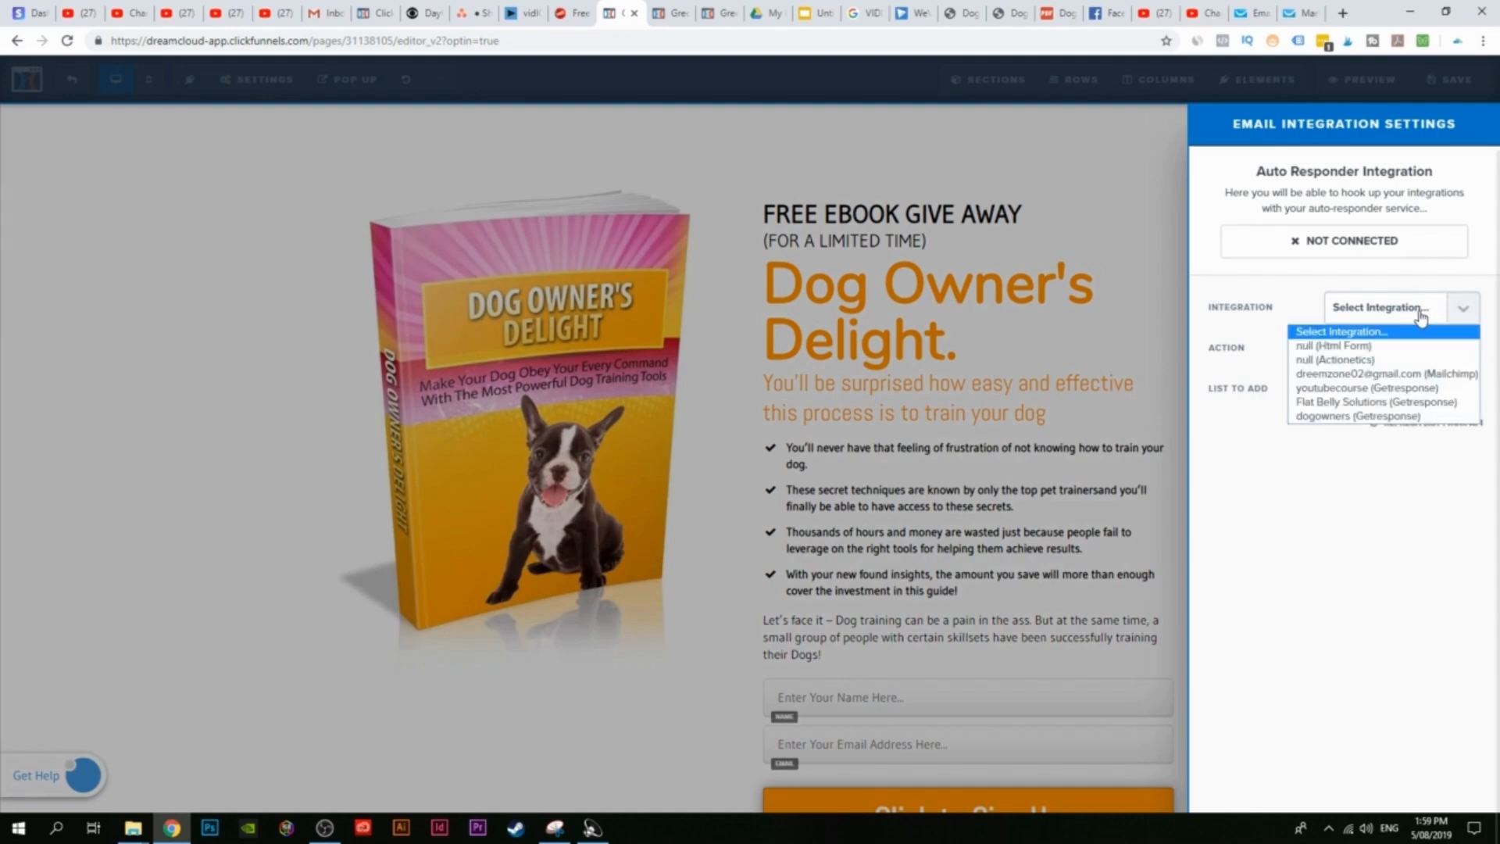
pyautogui.click(1350, 416)
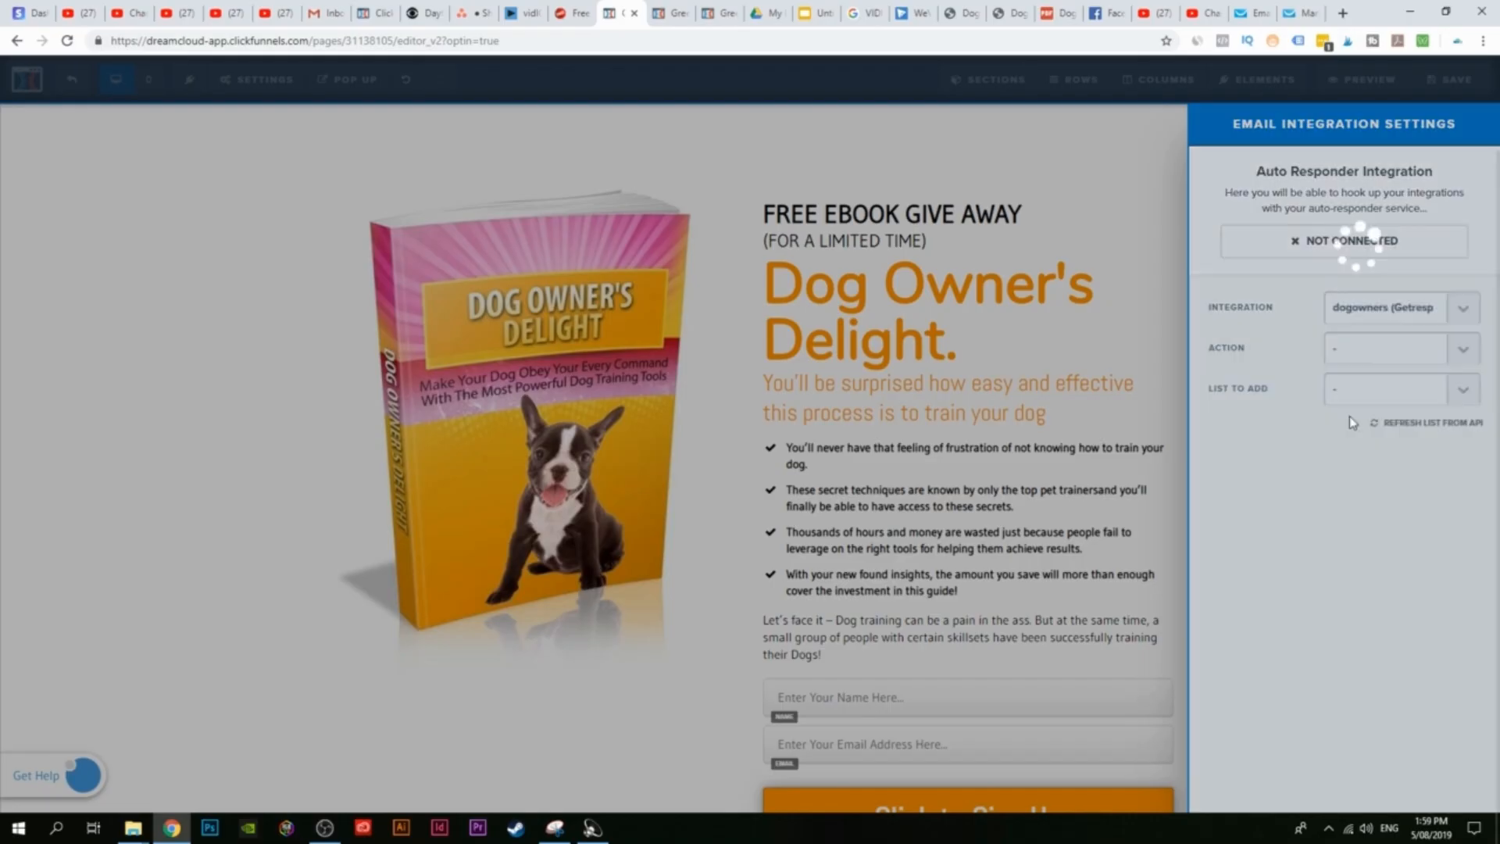
pyautogui.click(1461, 354)
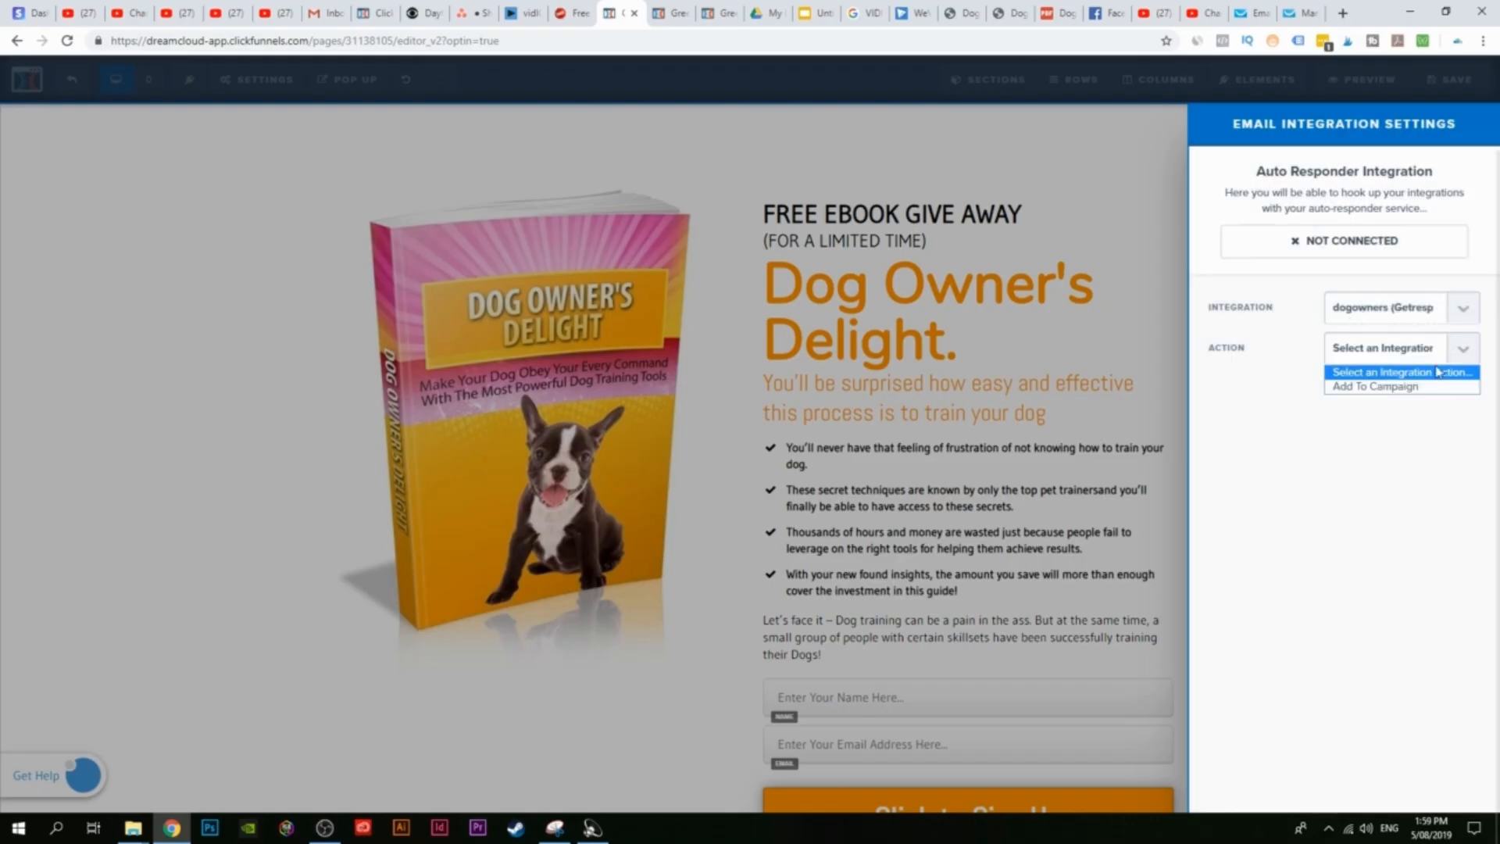
pyautogui.click(1392, 387)
pyautogui.click(1406, 360)
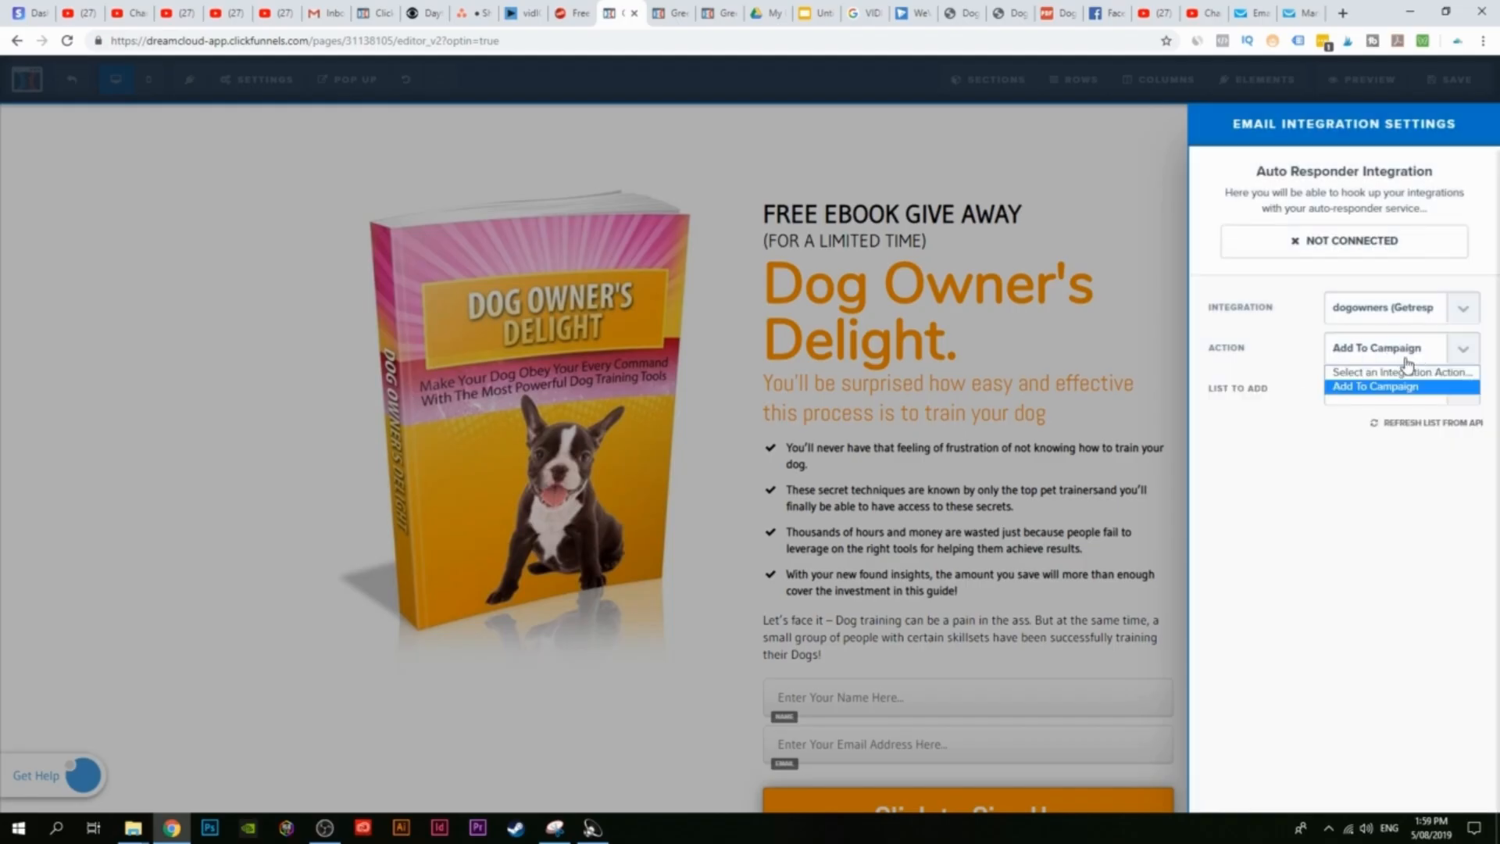
pyautogui.click(1363, 387)
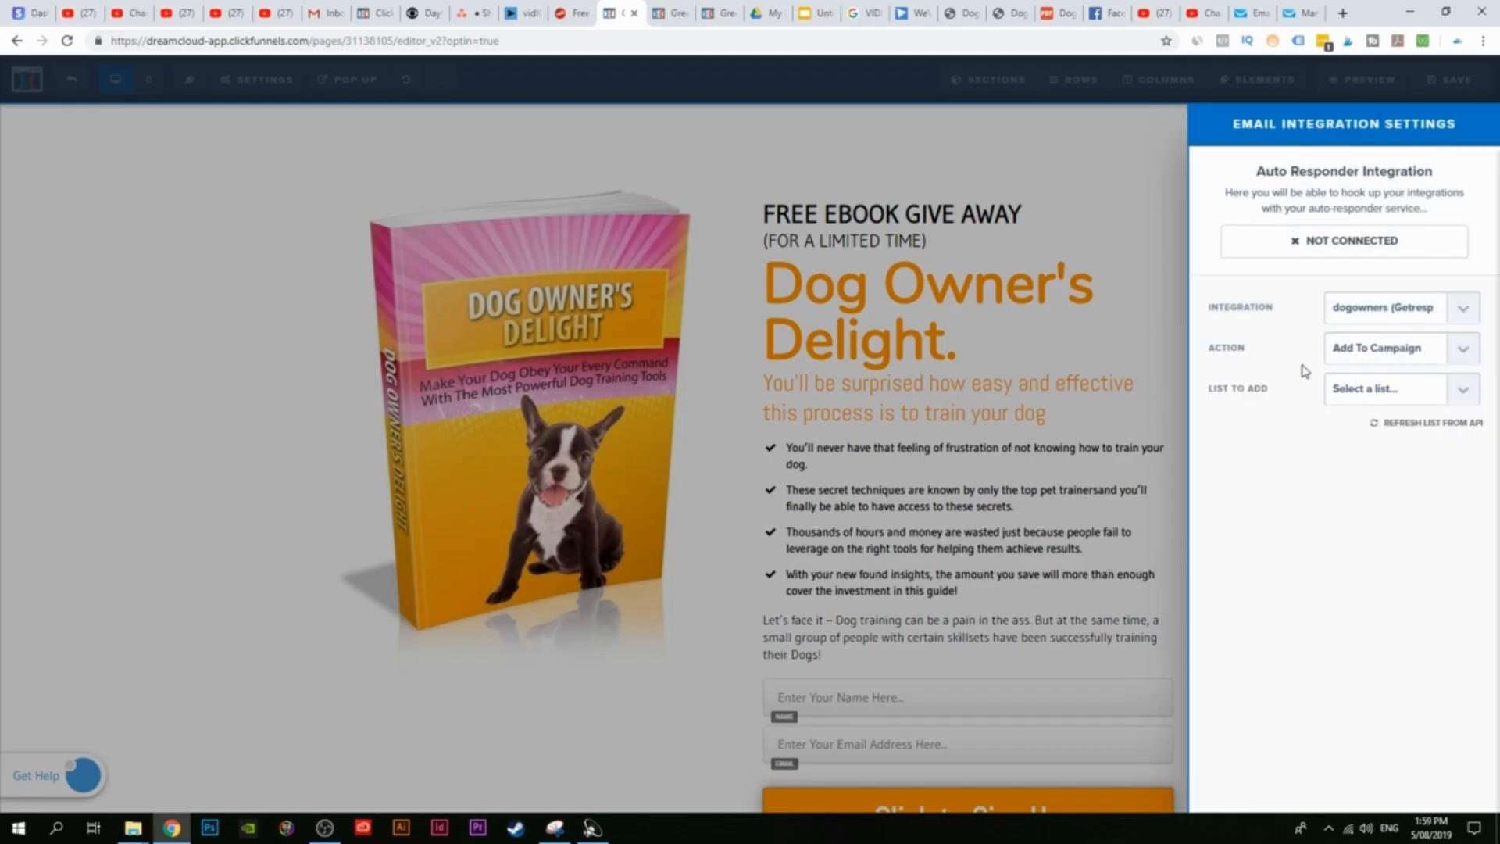
# Step: Choose the dog_ownersdelight list, close the settings and save the page
pyautogui.click(1428, 391)
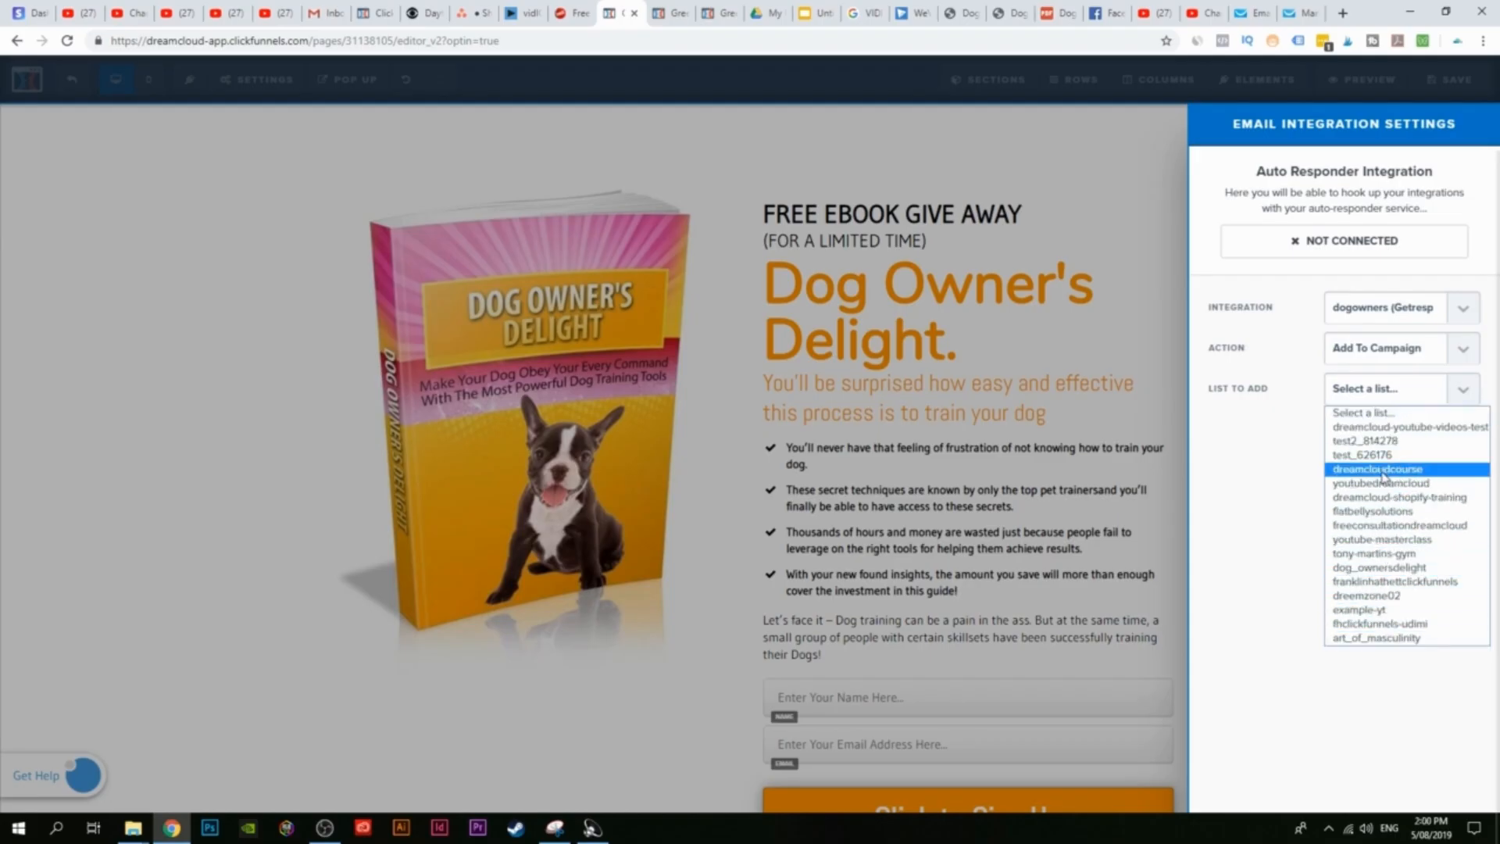
pyautogui.click(1365, 569)
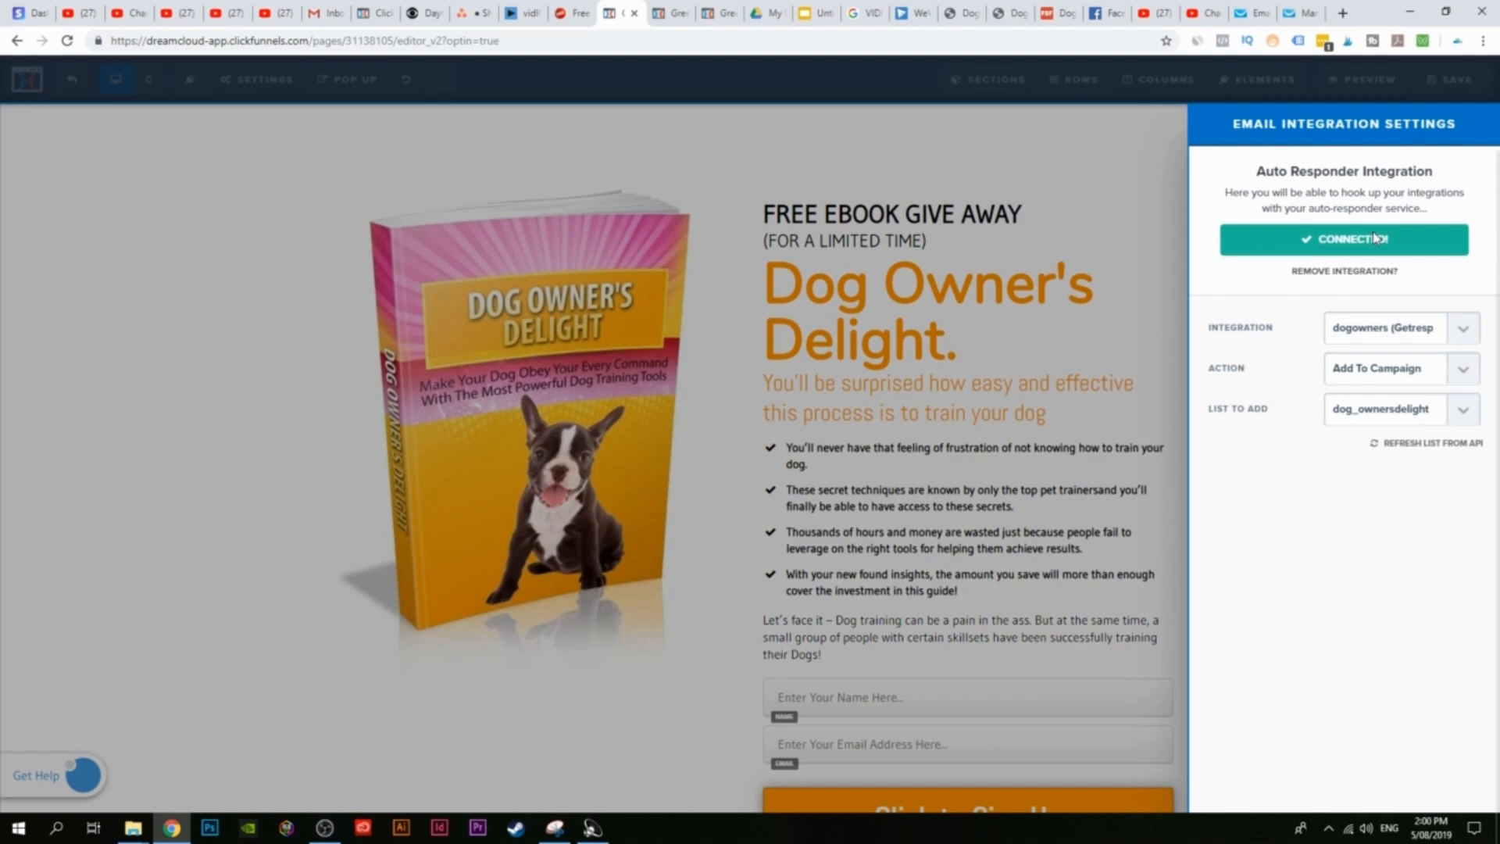
pyautogui.click(1062, 319)
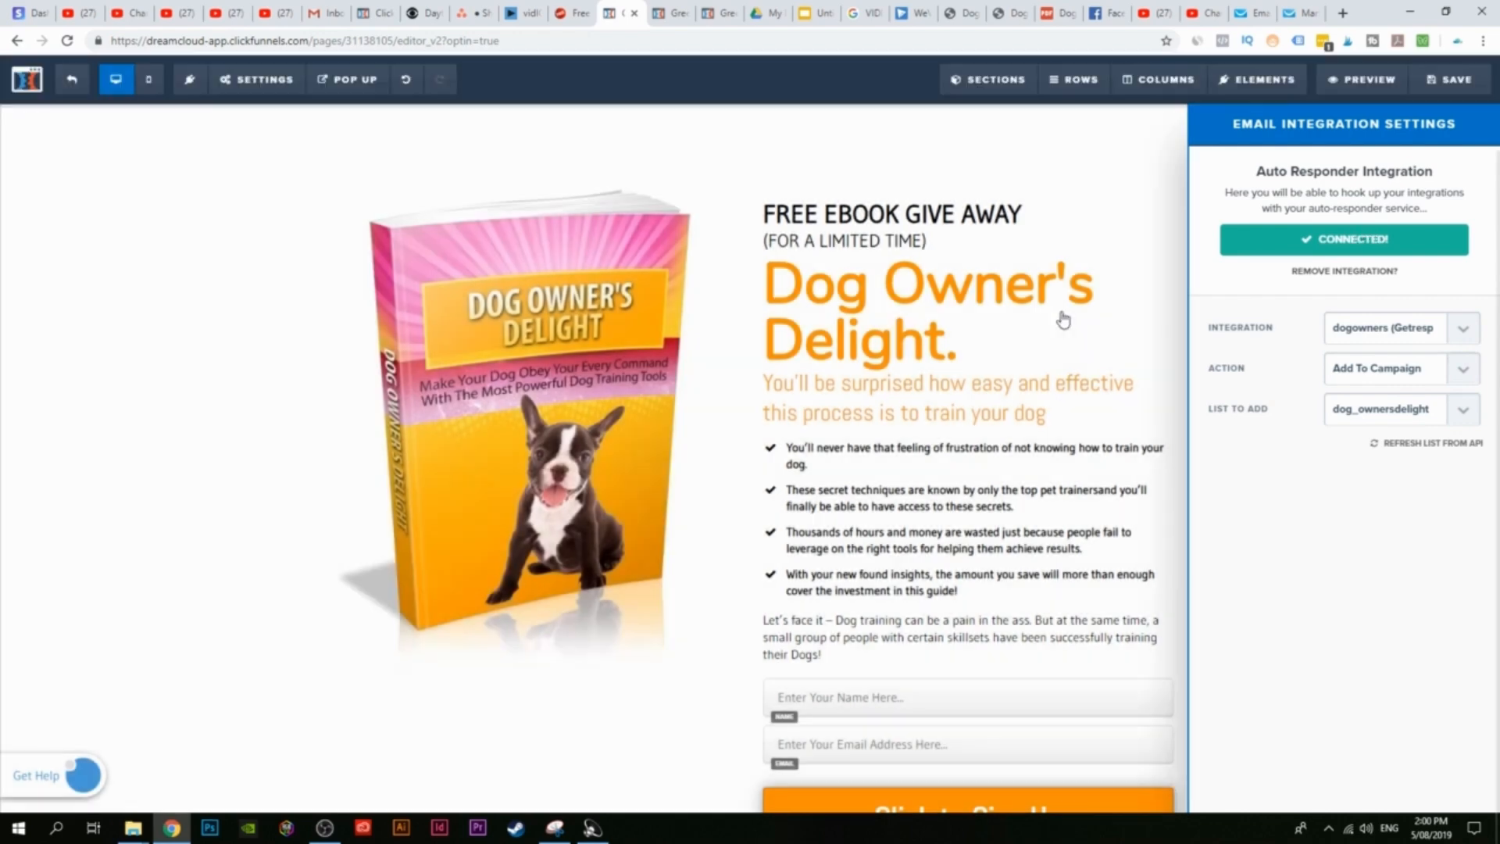
pyautogui.click(1469, 88)
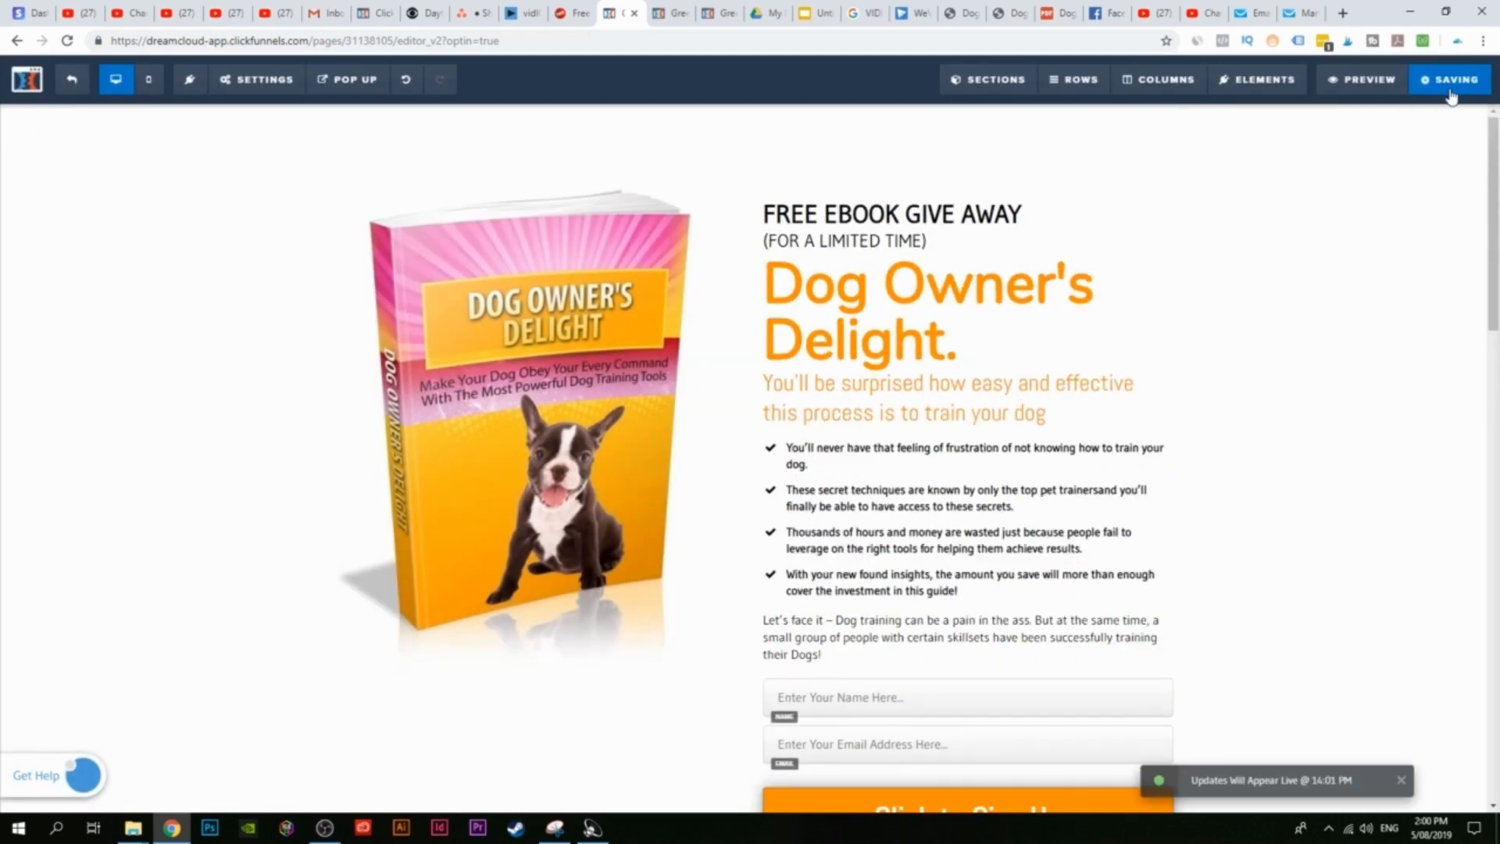
# Step: Submit a test sign-up on the opt-in preview, then check GetResponse's contact lists
pyautogui.click(1365, 87)
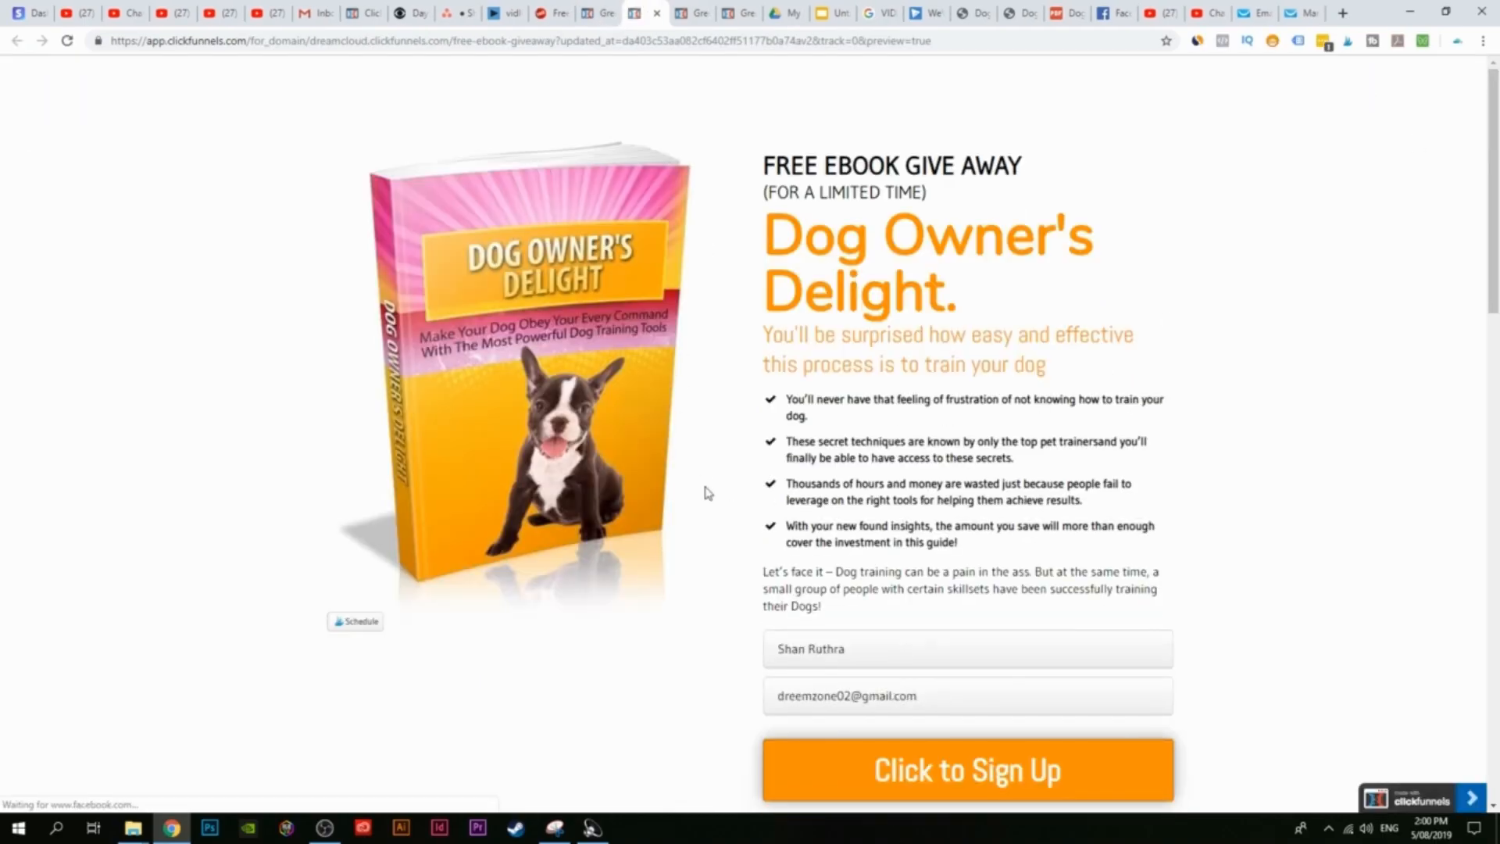
pyautogui.scroll(-1, 847, 571)
pyautogui.moveTo(848, 571); pyautogui.dragTo(752, 582)
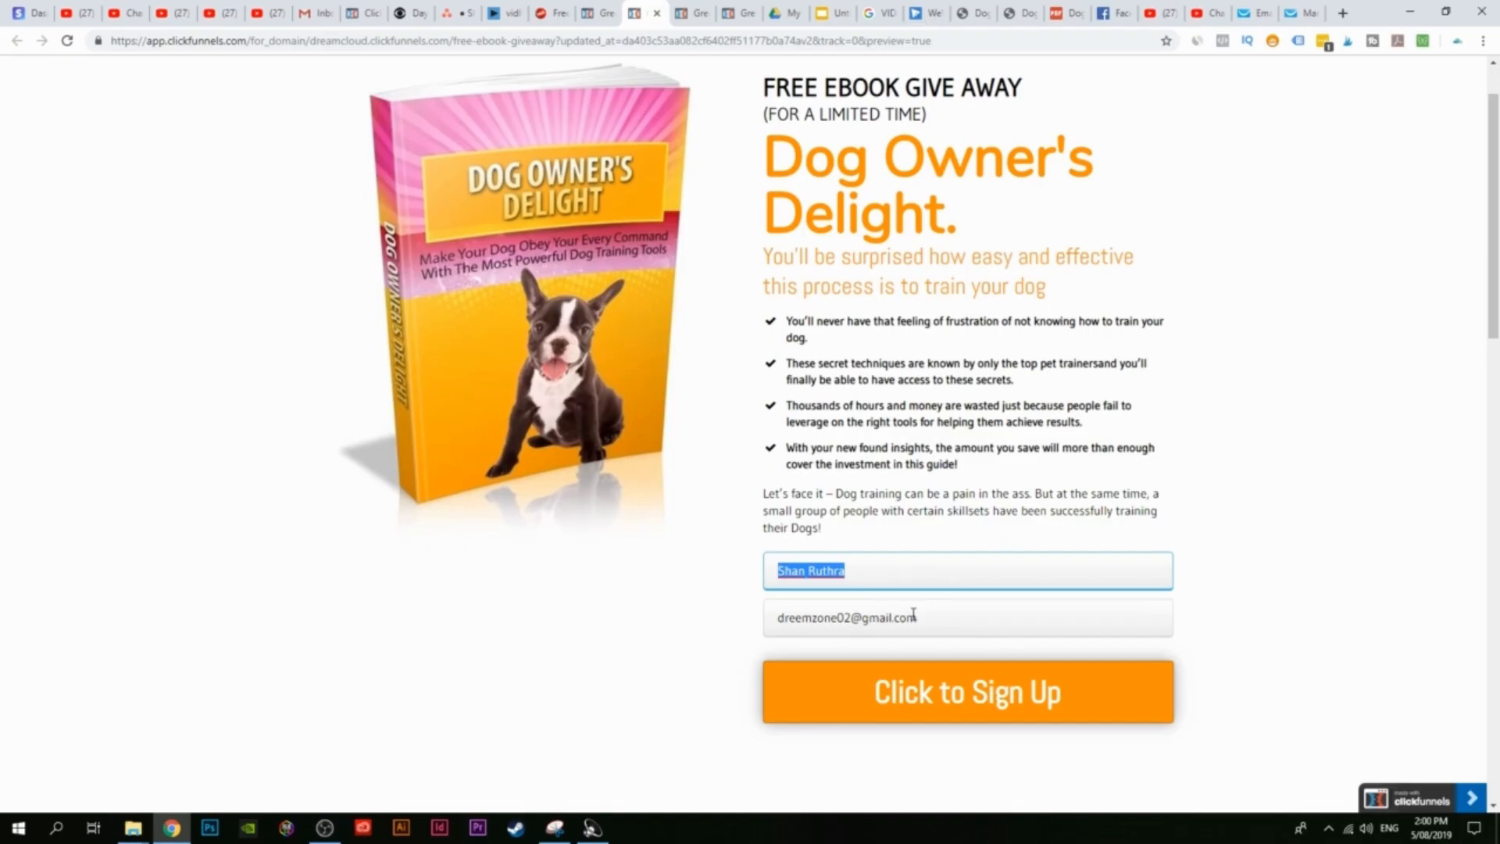
pyautogui.moveTo(914, 614); pyautogui.dragTo(779, 623)
pyautogui.click(697, 616)
pyautogui.click(948, 689)
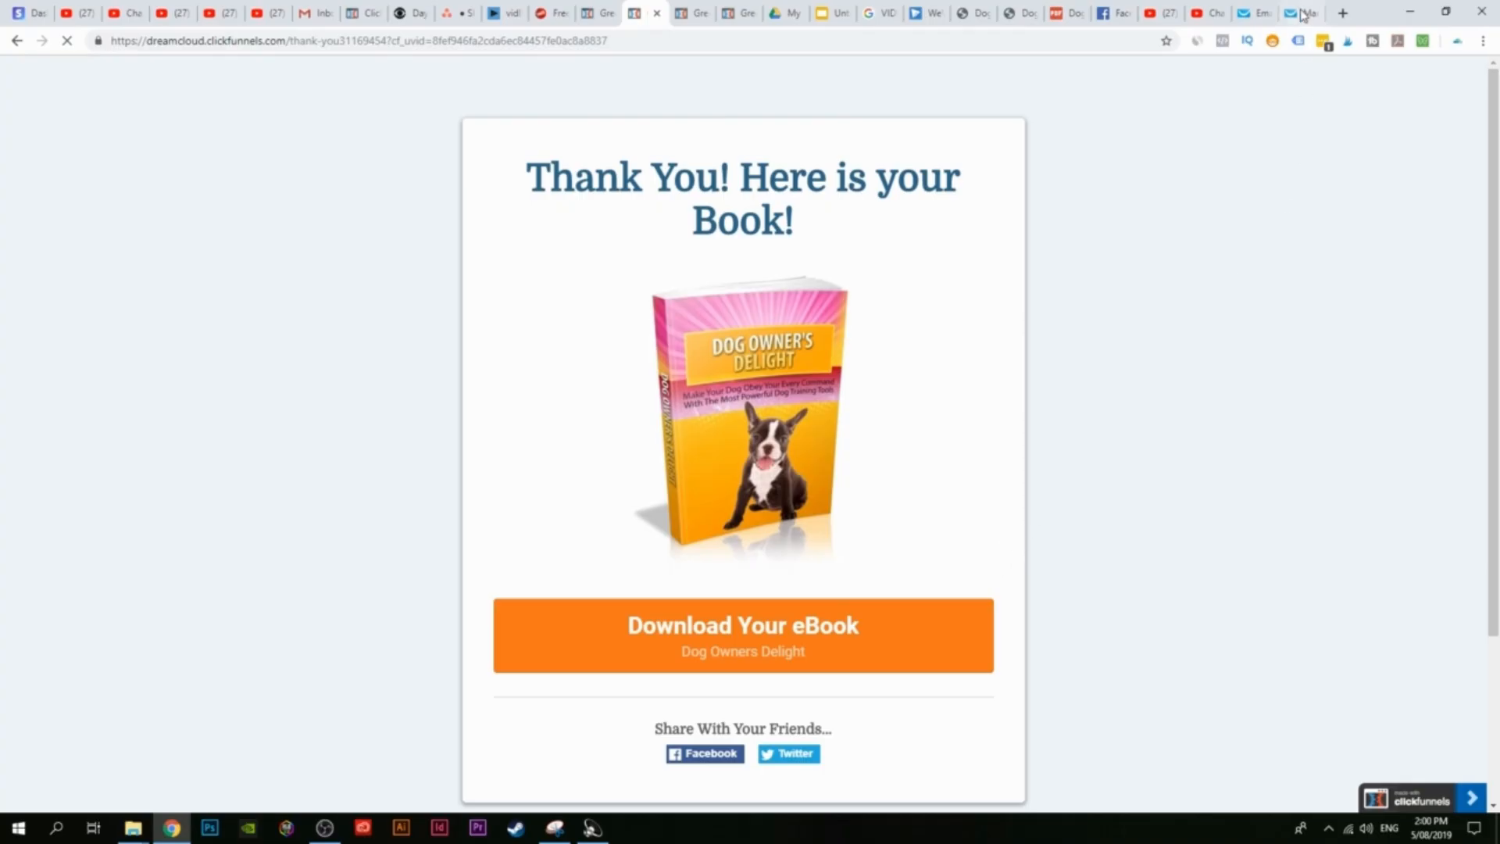
pyautogui.click(1244, 7)
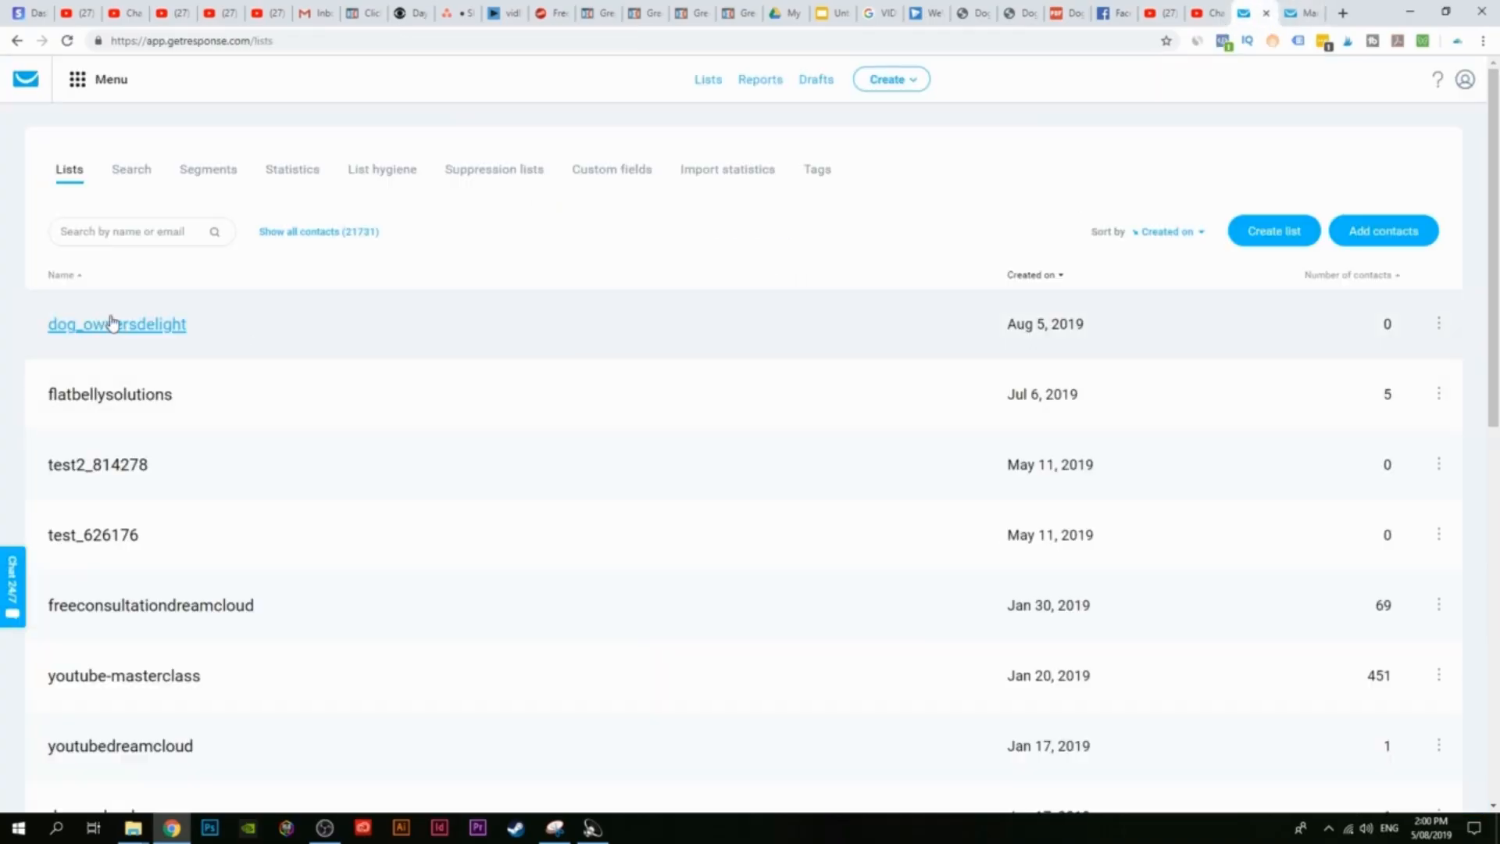
# Step: Reload the GetResponse lists and open dog_ownersdelight to confirm it now holds a contact
pyautogui.click(67, 40)
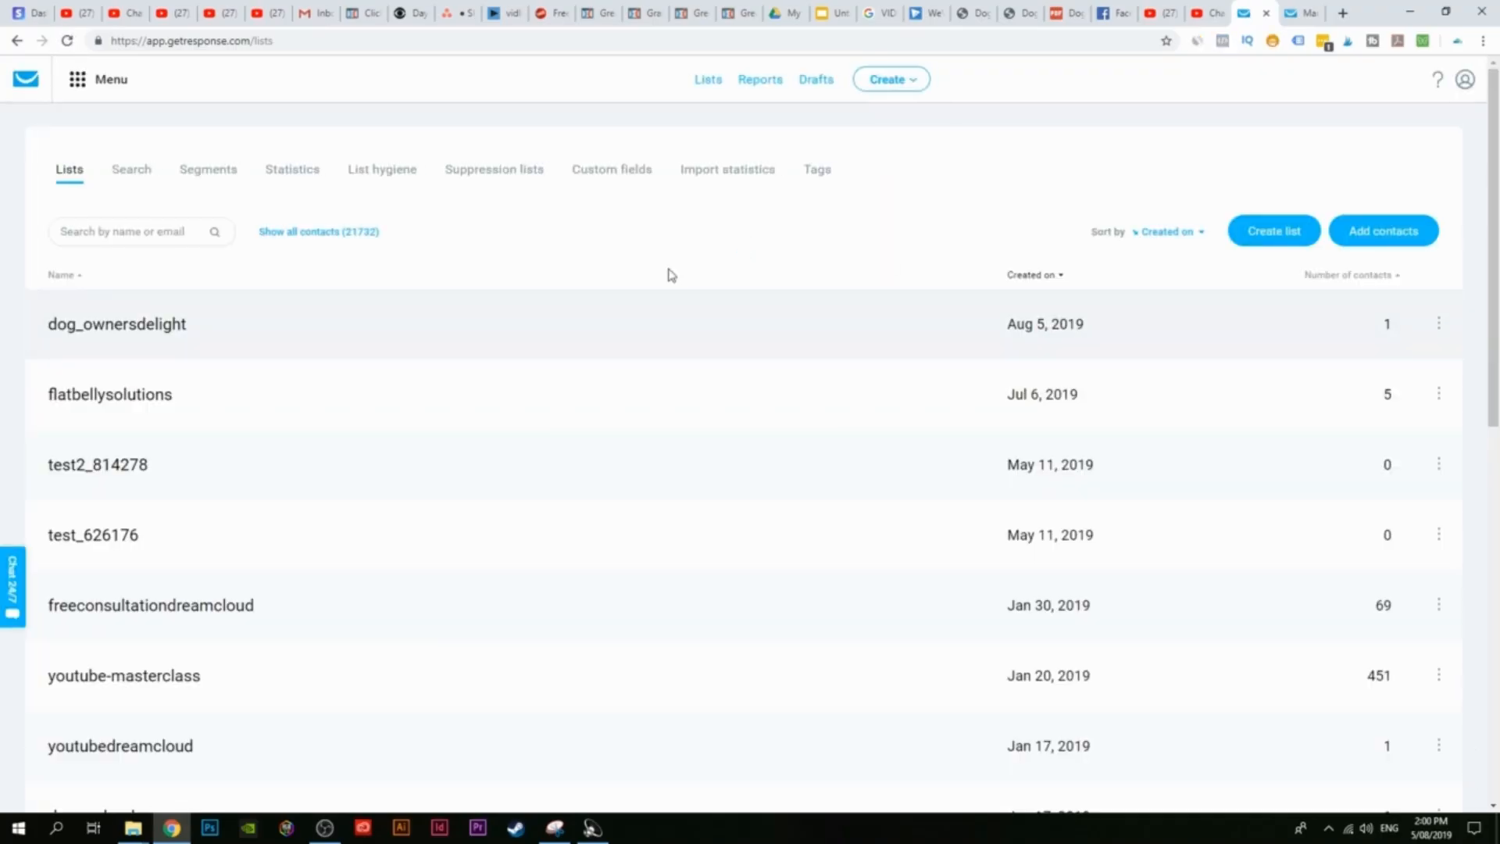
pyautogui.click(97, 324)
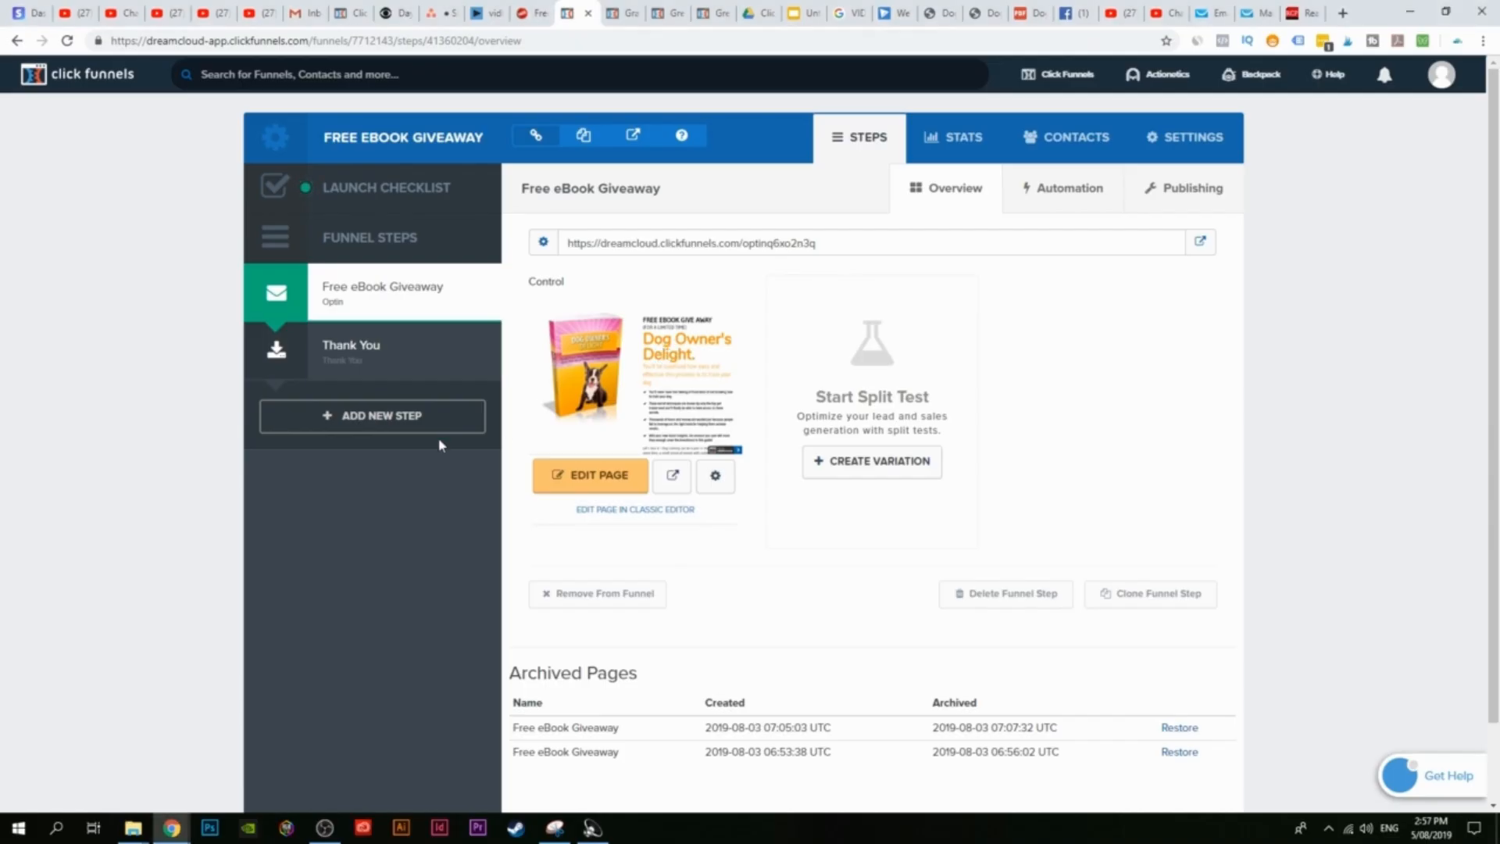
pyautogui.click(389, 426)
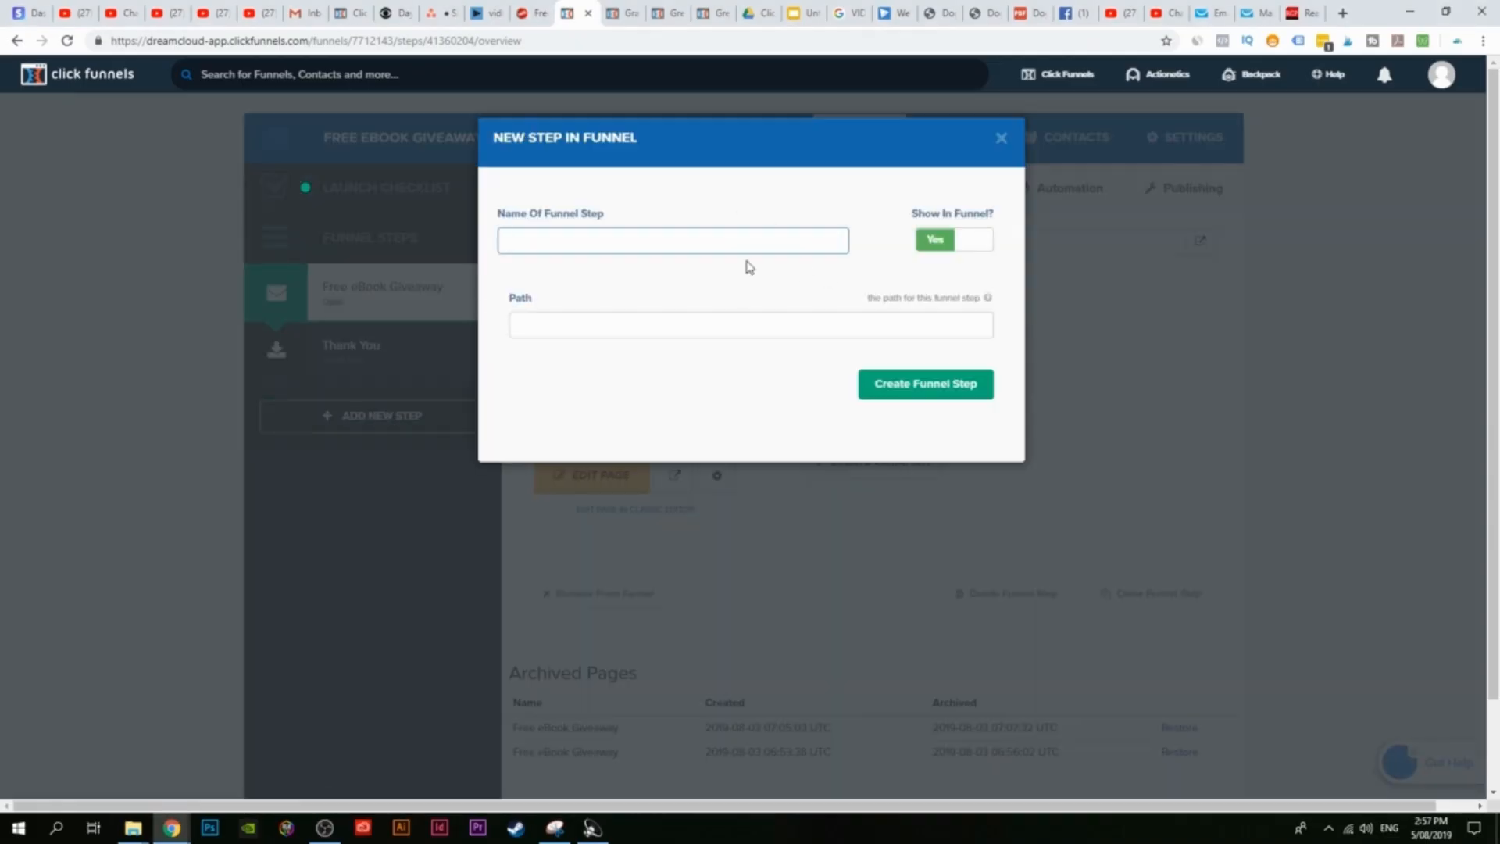
pyautogui.write('s')
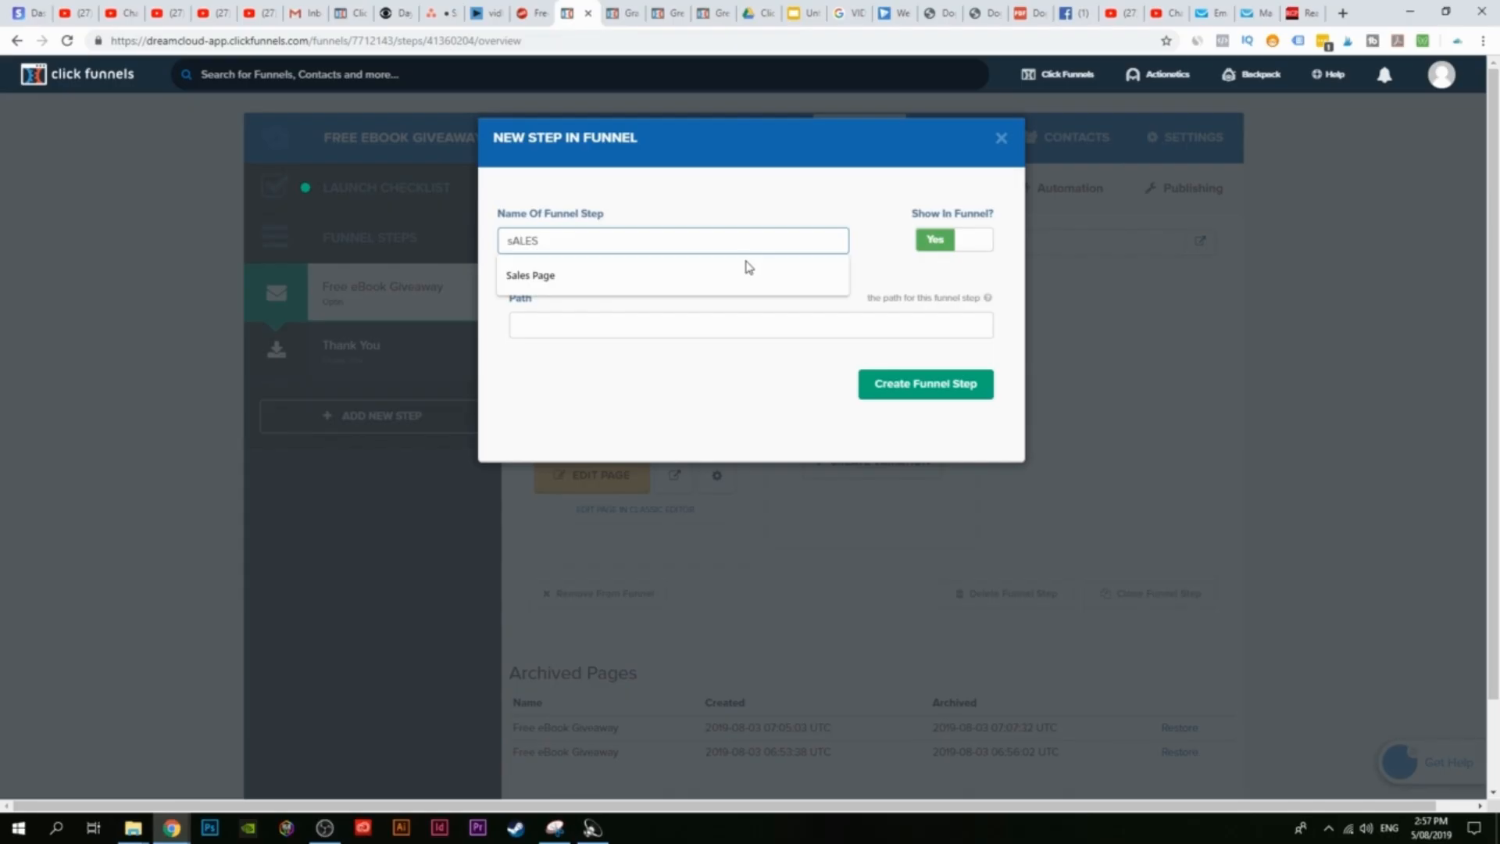
pyautogui.write('ALES')
pyautogui.click(743, 275)
pyautogui.click(906, 393)
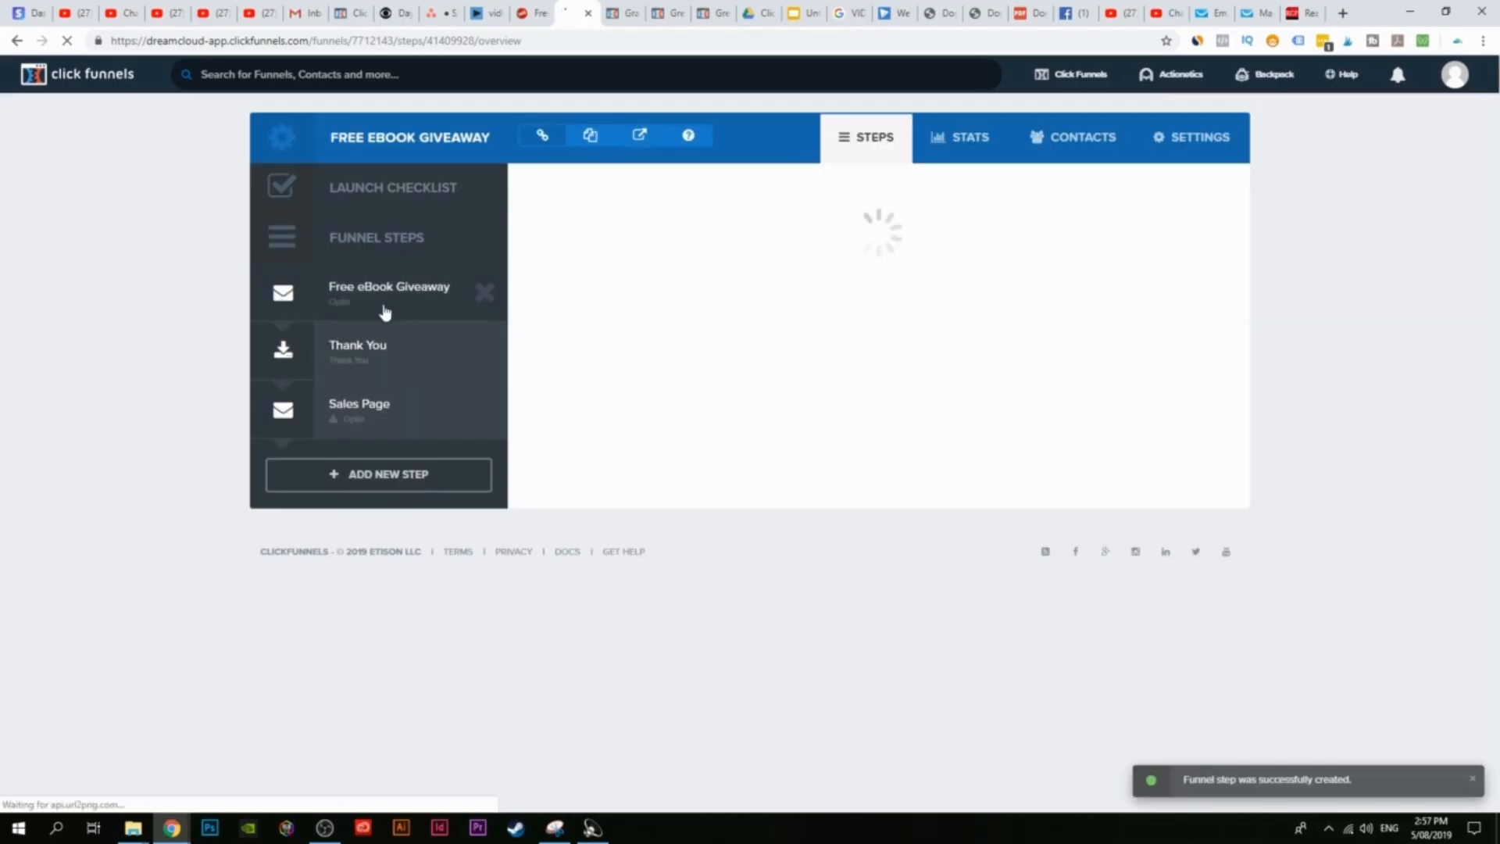
pyautogui.click(618, 187)
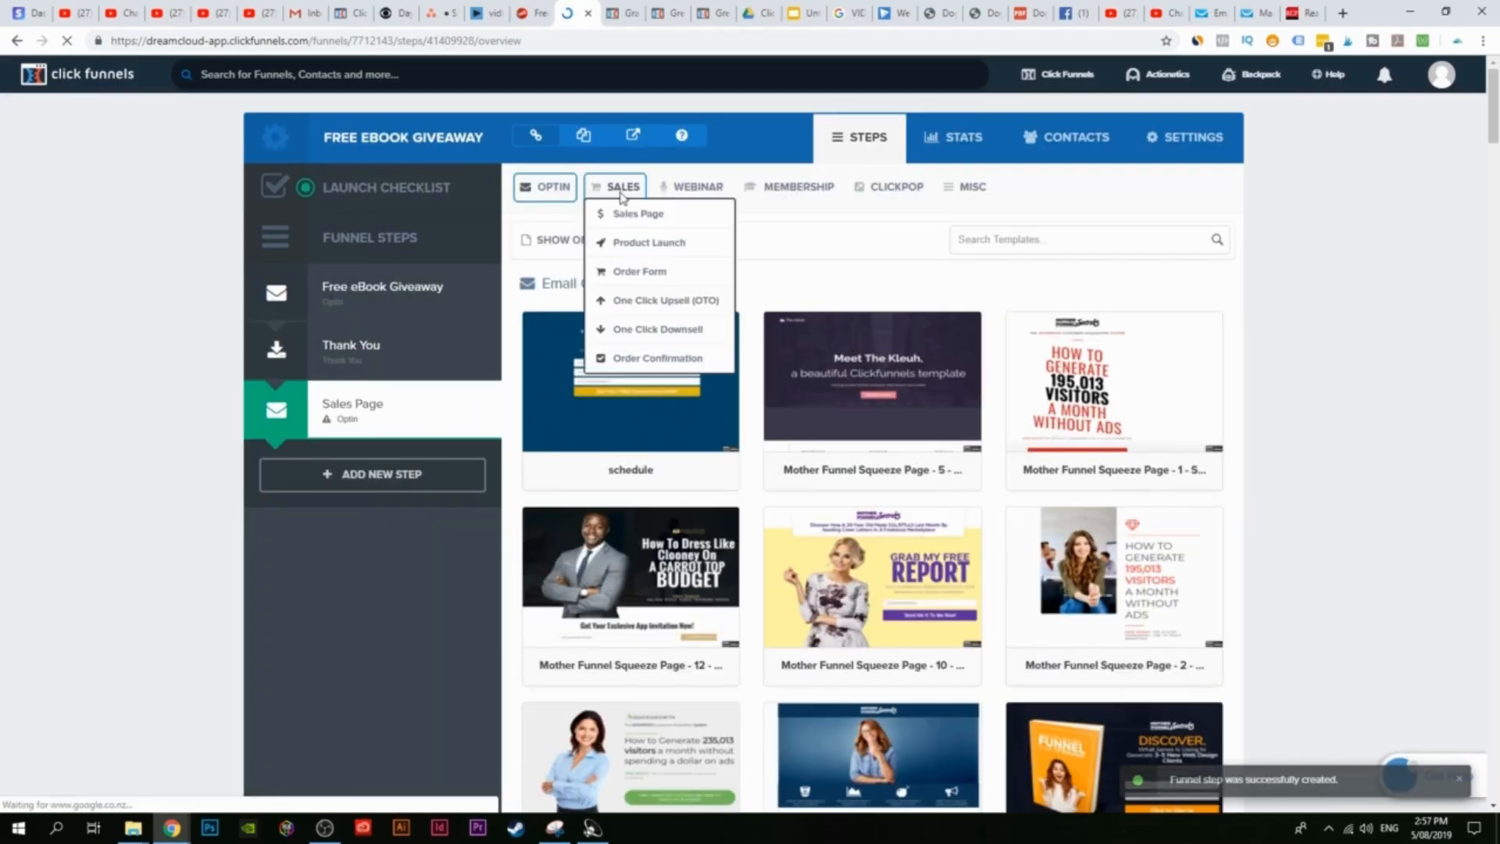
pyautogui.click(644, 225)
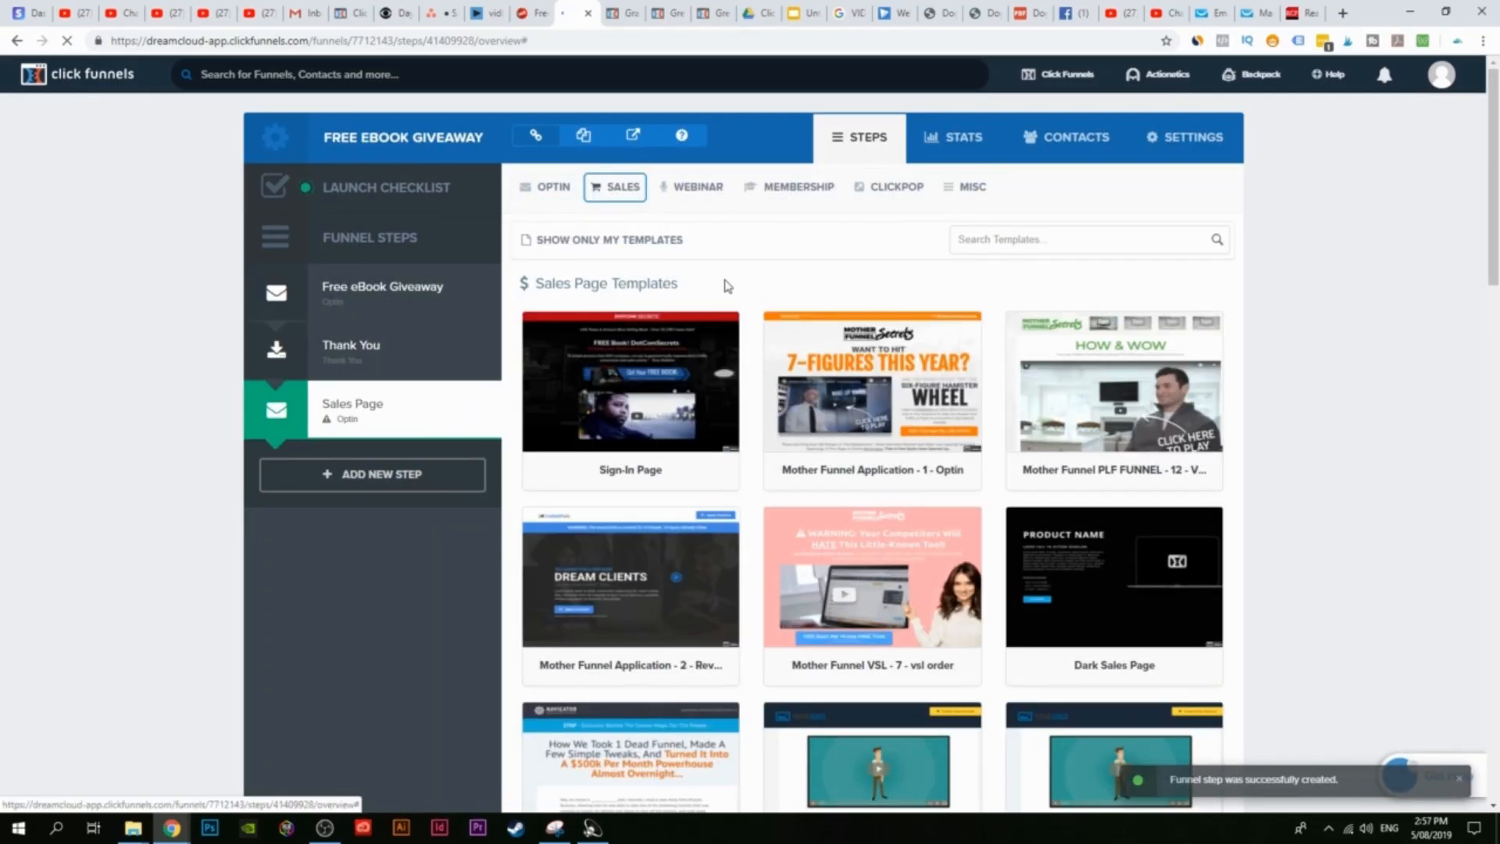
pyautogui.scroll(-3, 490, 777)
pyautogui.scroll(-7, 767, 597)
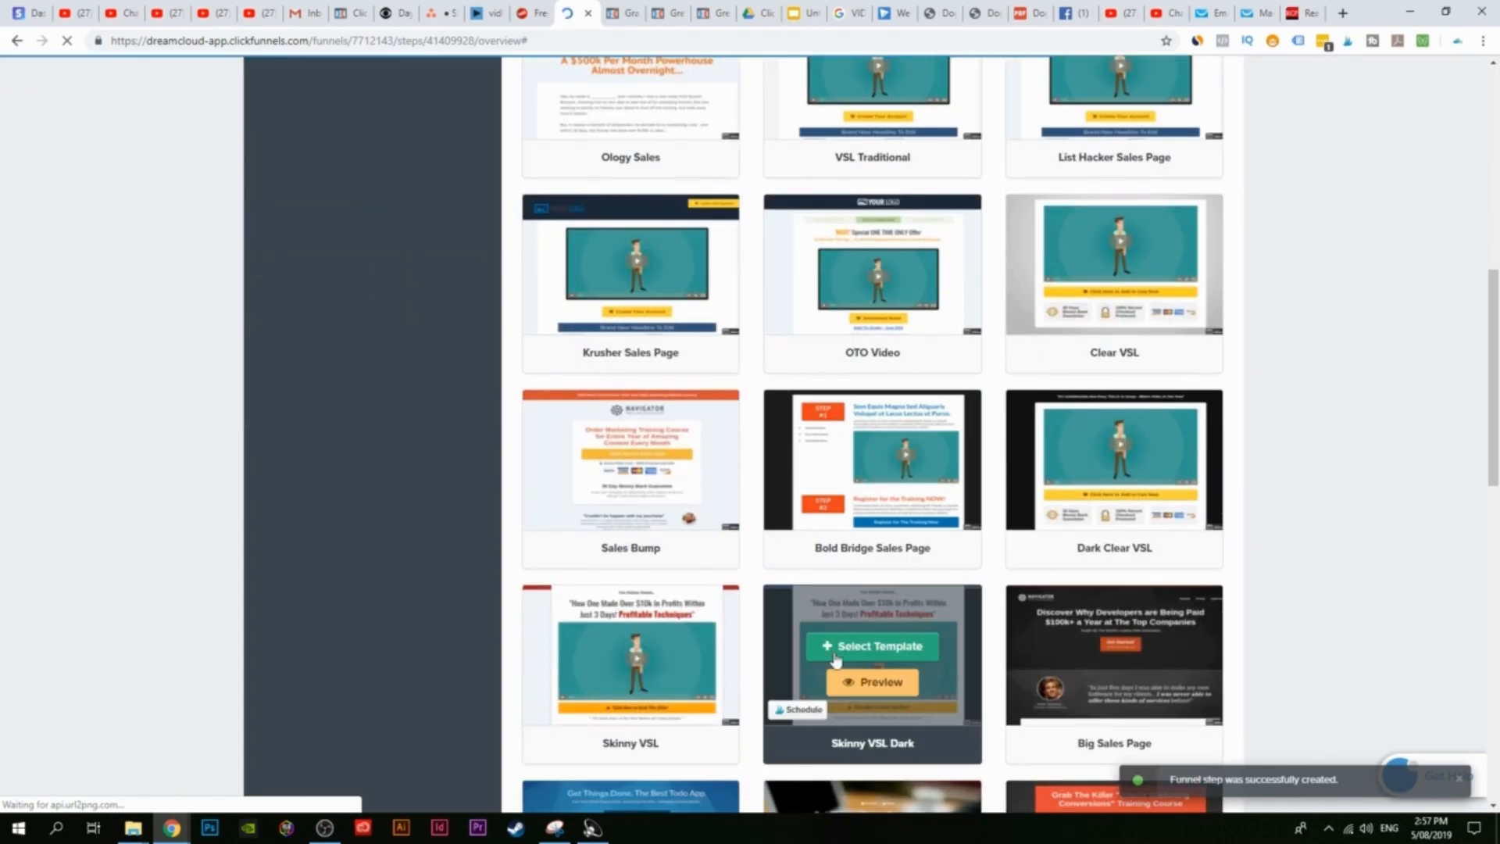
pyautogui.scroll(10, 860, 649)
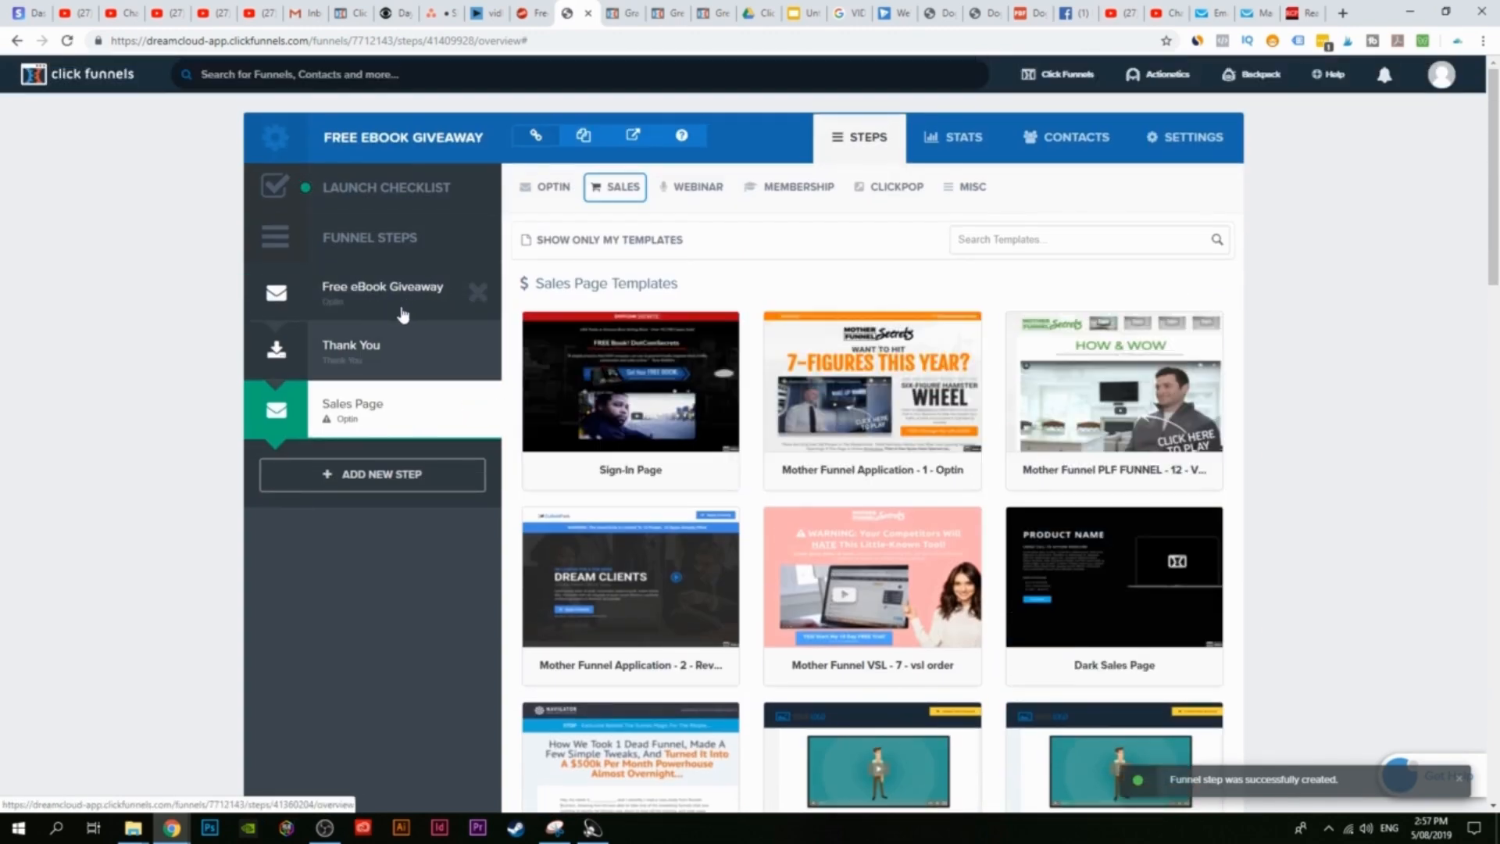
pyautogui.click(484, 414)
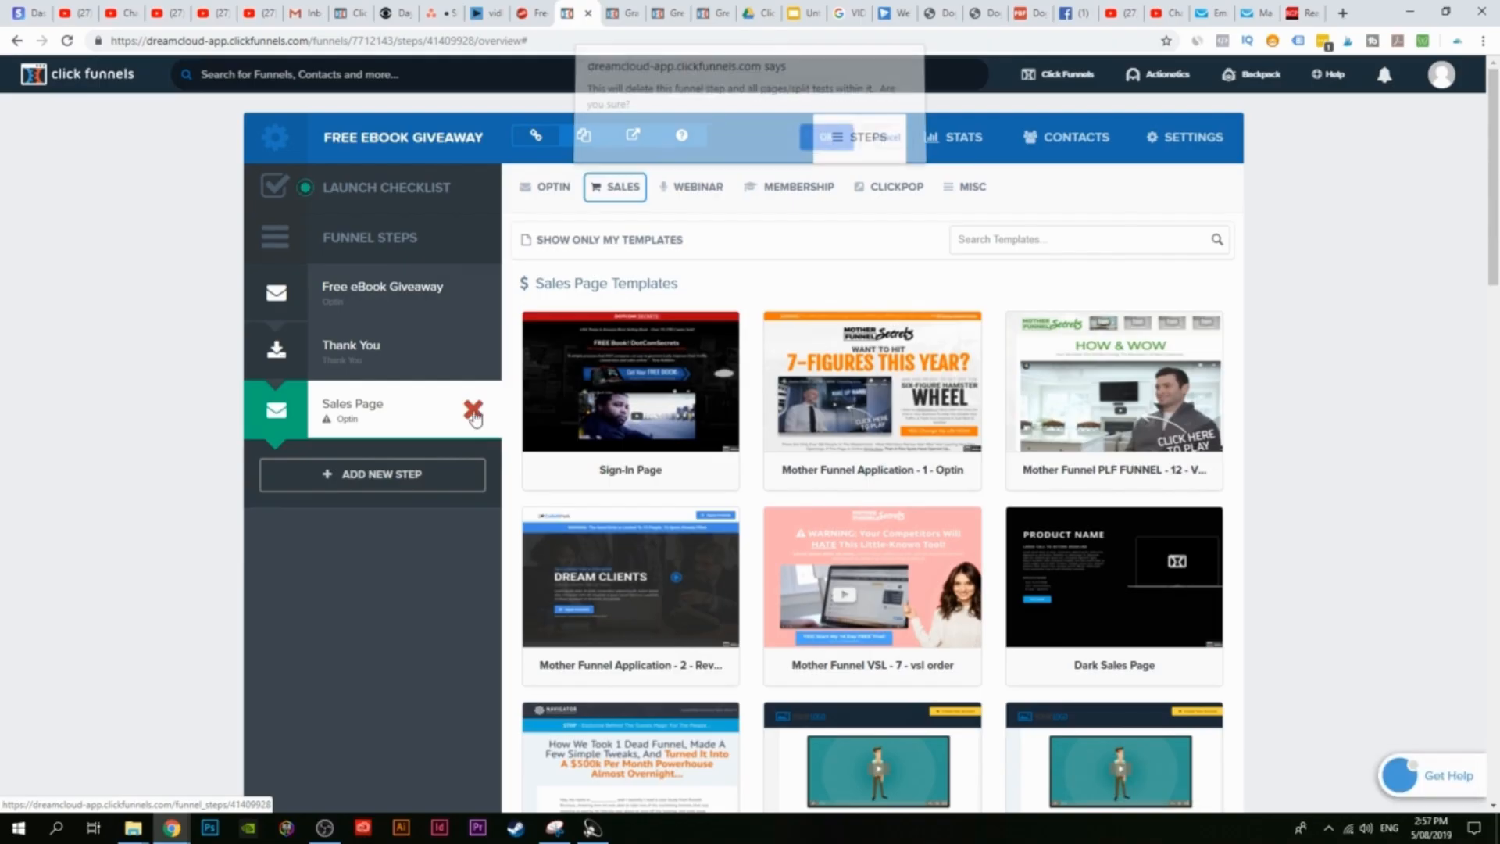
pyautogui.click(825, 145)
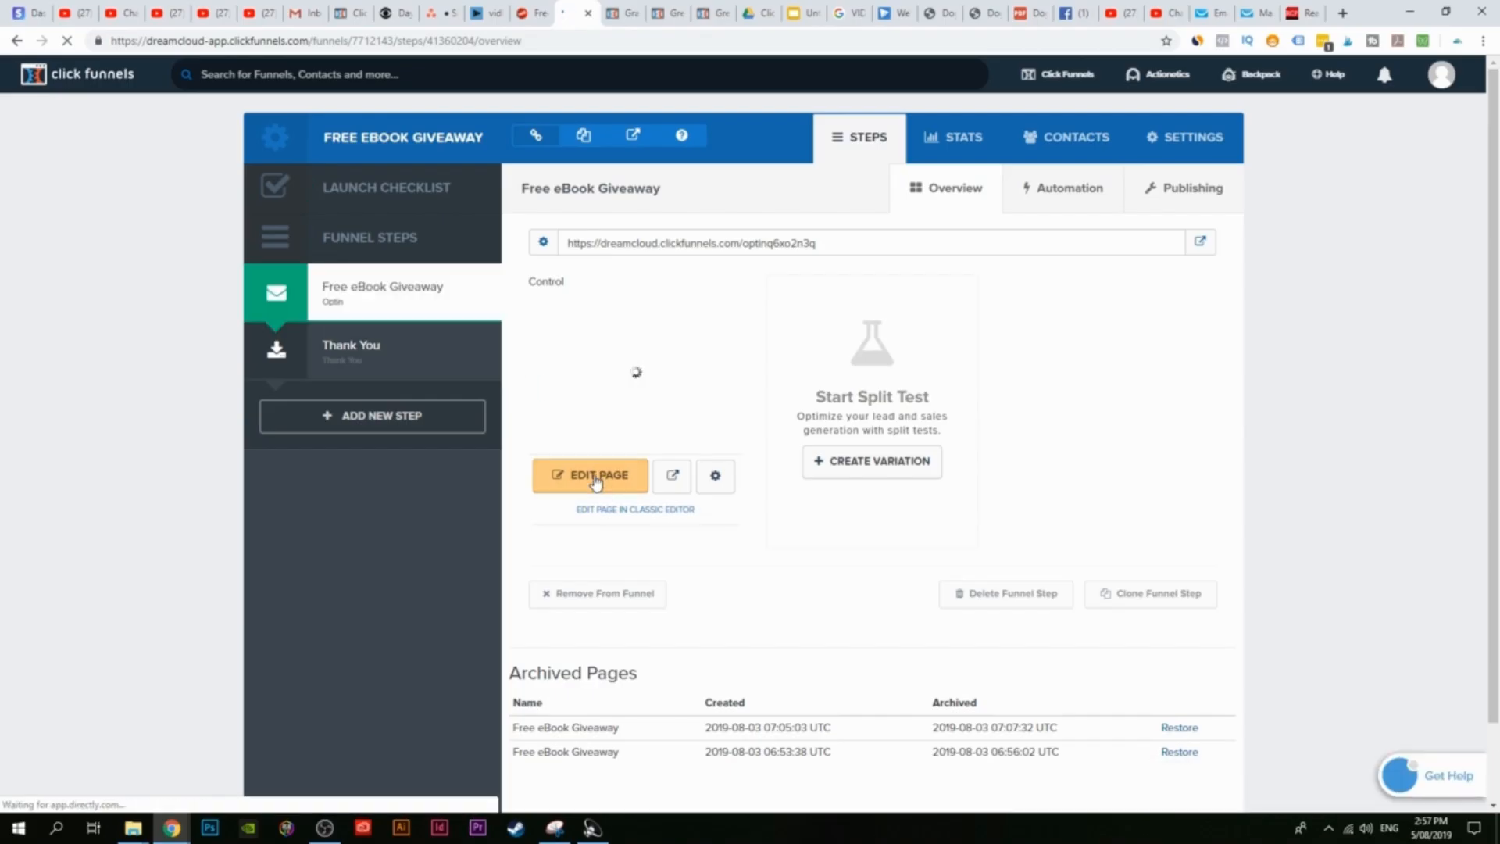
# Step: Open the opt-in page editor and delete the name field, email field and Click to Sign Up button
pyautogui.click(633, 469)
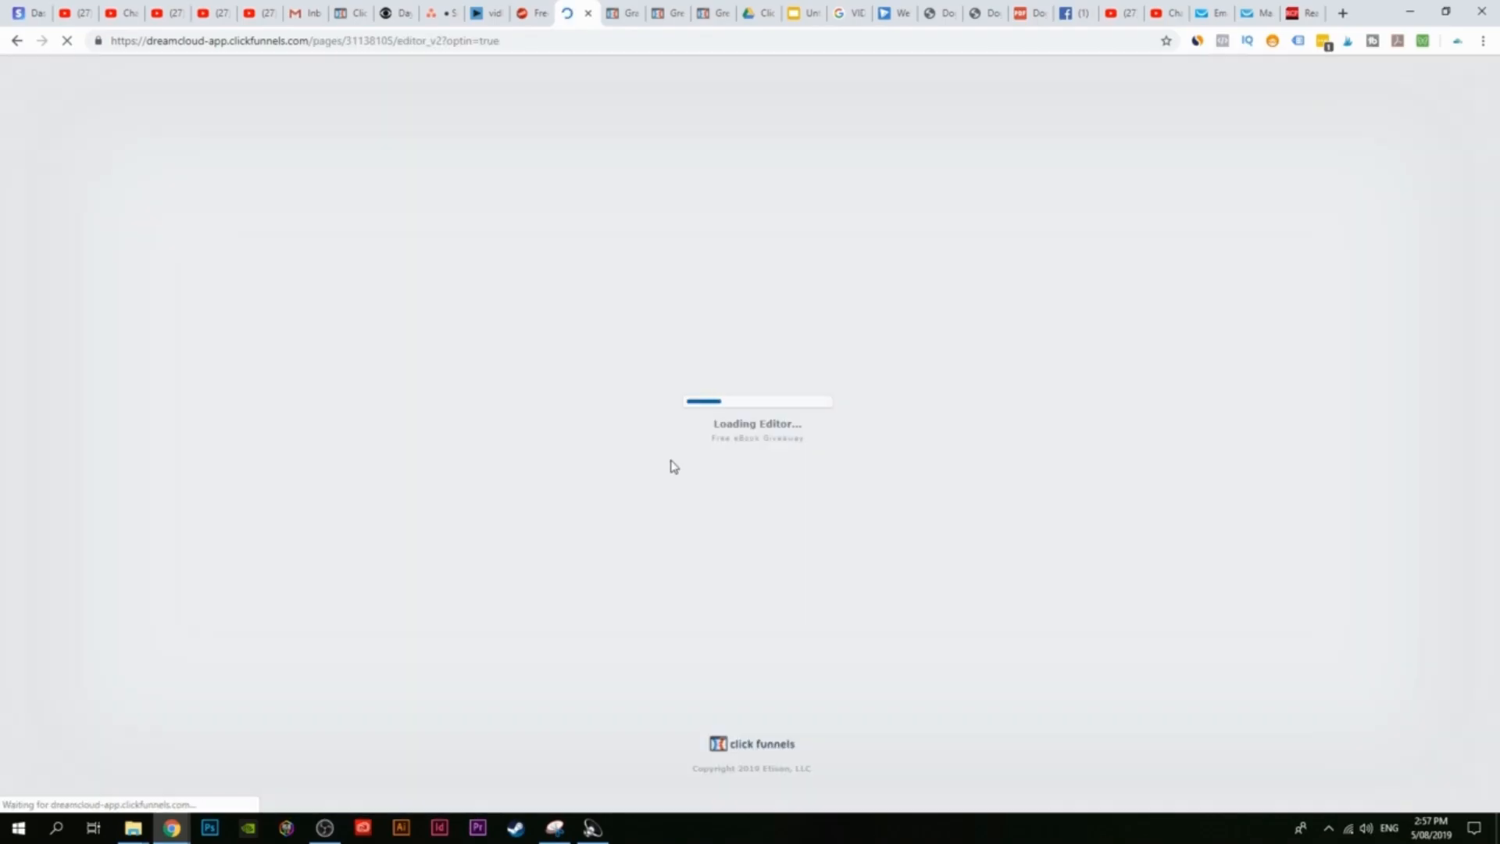
pyautogui.scroll(-2, 904, 475)
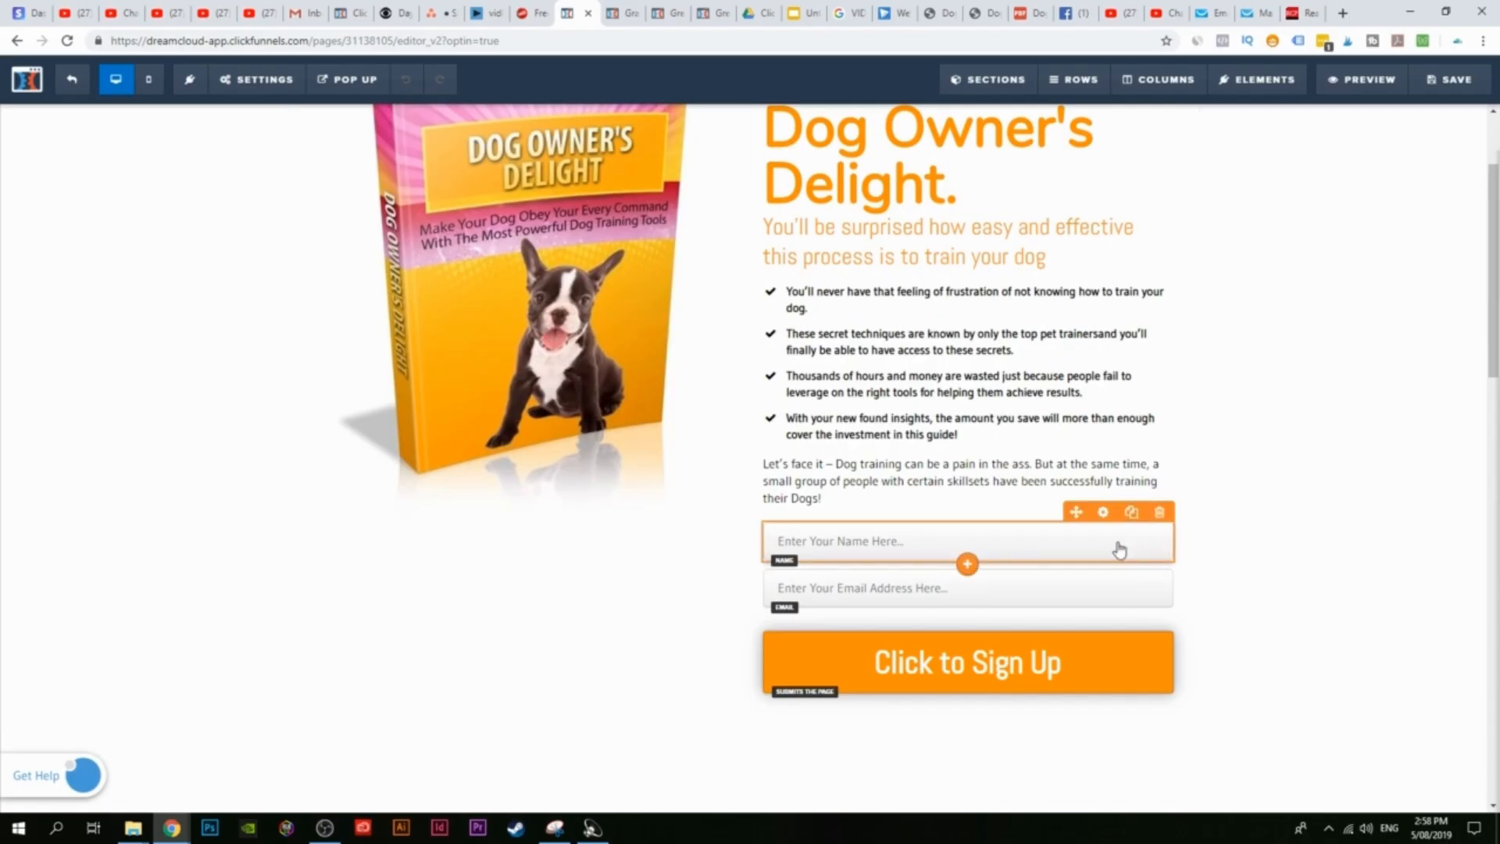
pyautogui.click(1159, 511)
pyautogui.click(828, 128)
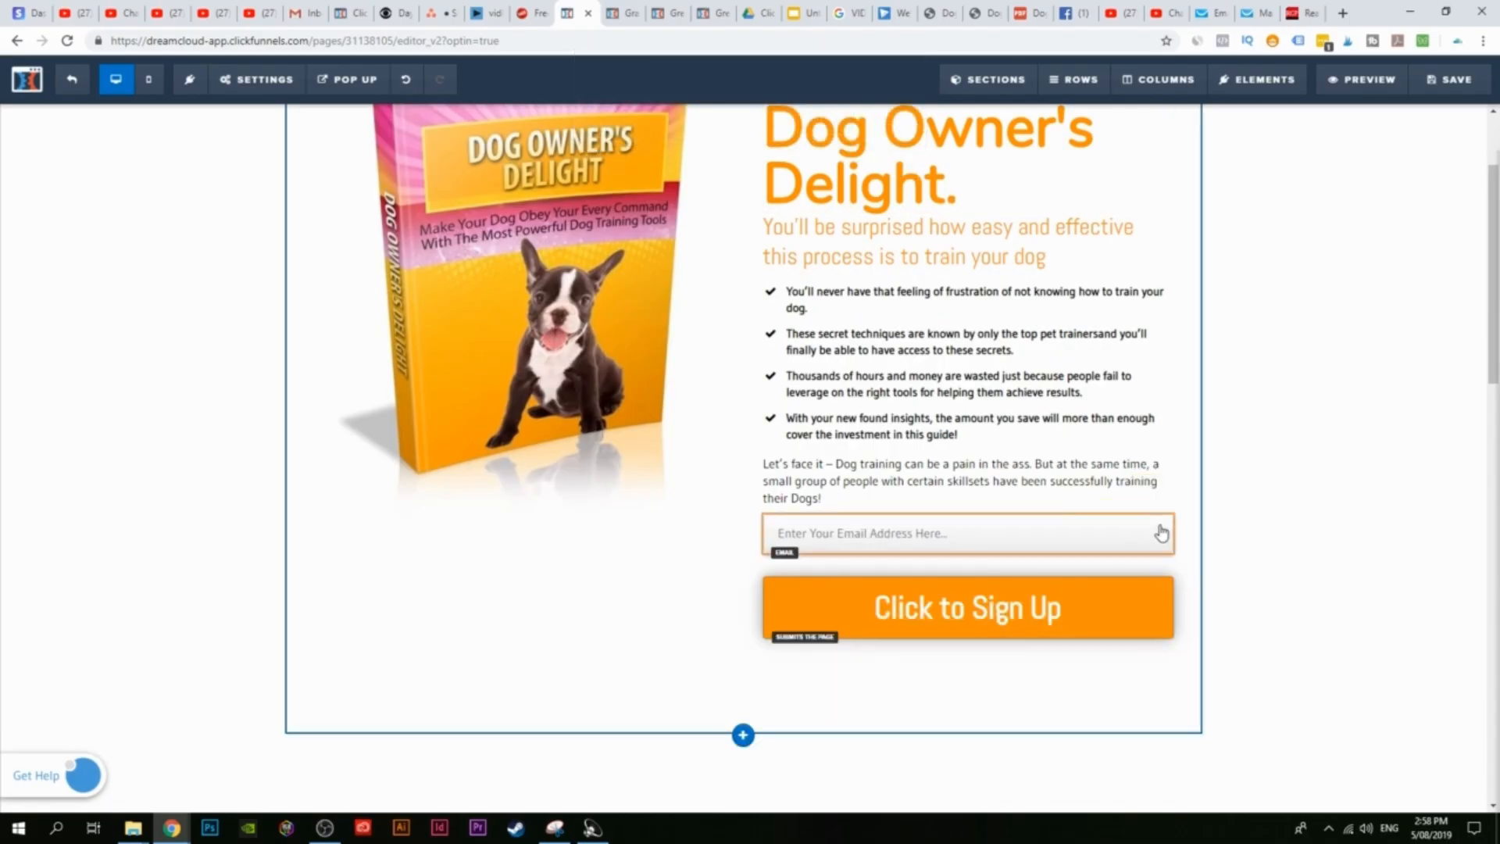
pyautogui.click(1159, 504)
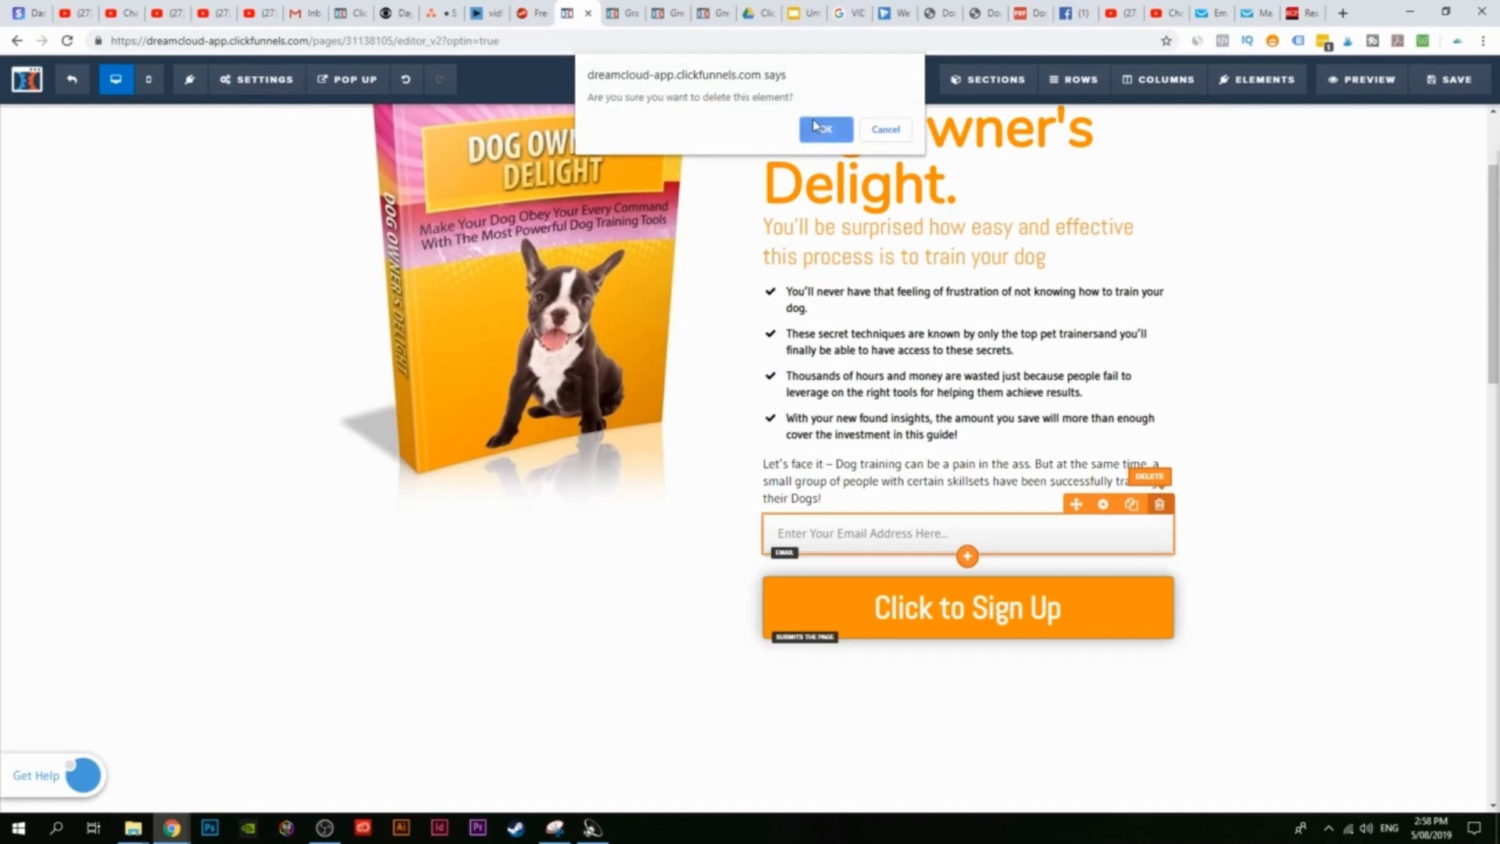
pyautogui.click(821, 128)
pyautogui.click(1153, 509)
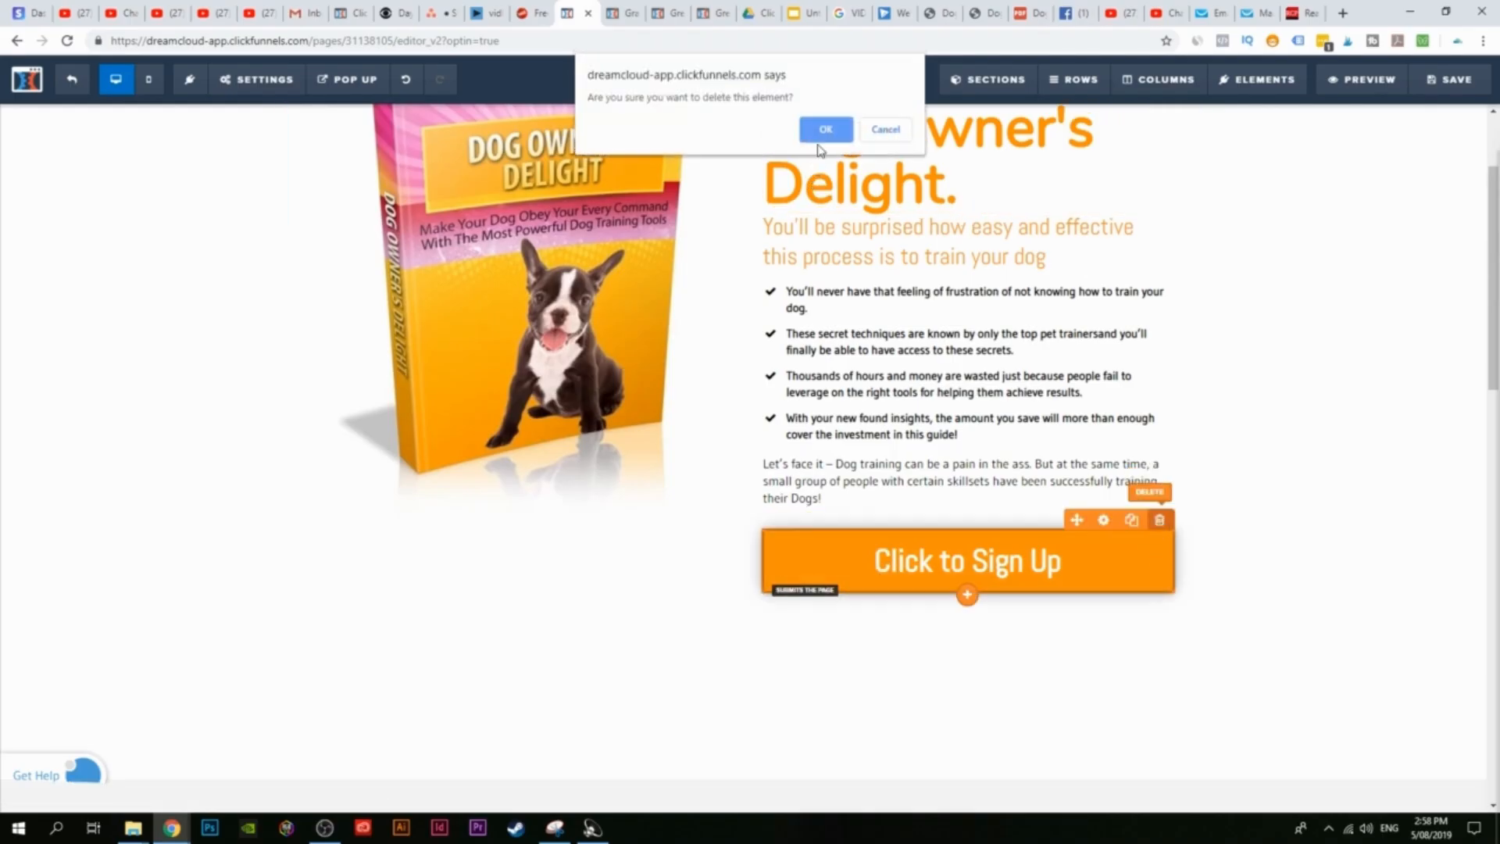
pyautogui.click(820, 129)
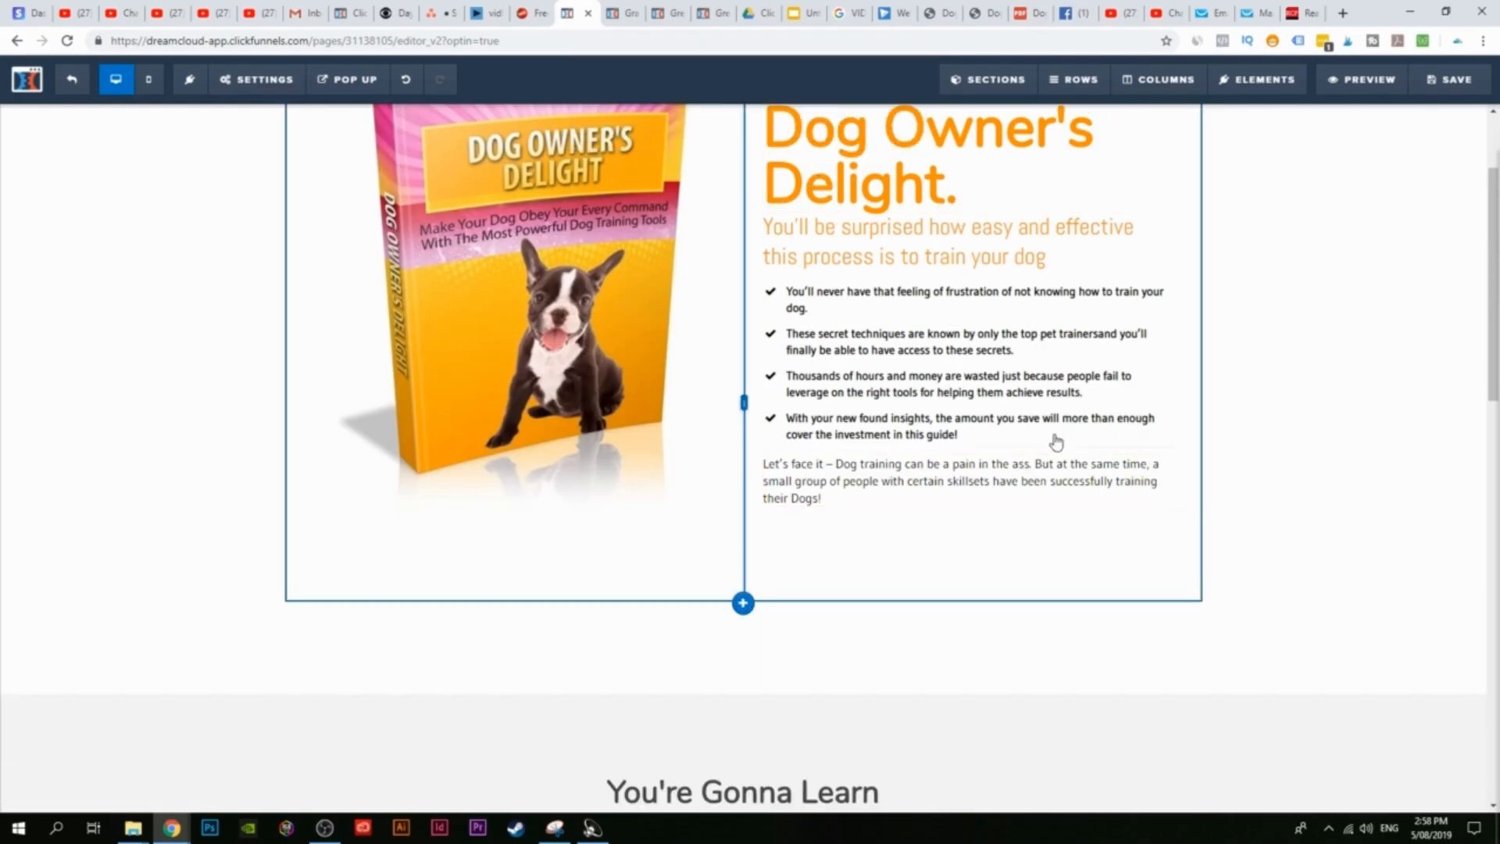
# Step: Drag a new Button element under the paragraph and set its Button Width to Fill Width
pyautogui.click(1260, 81)
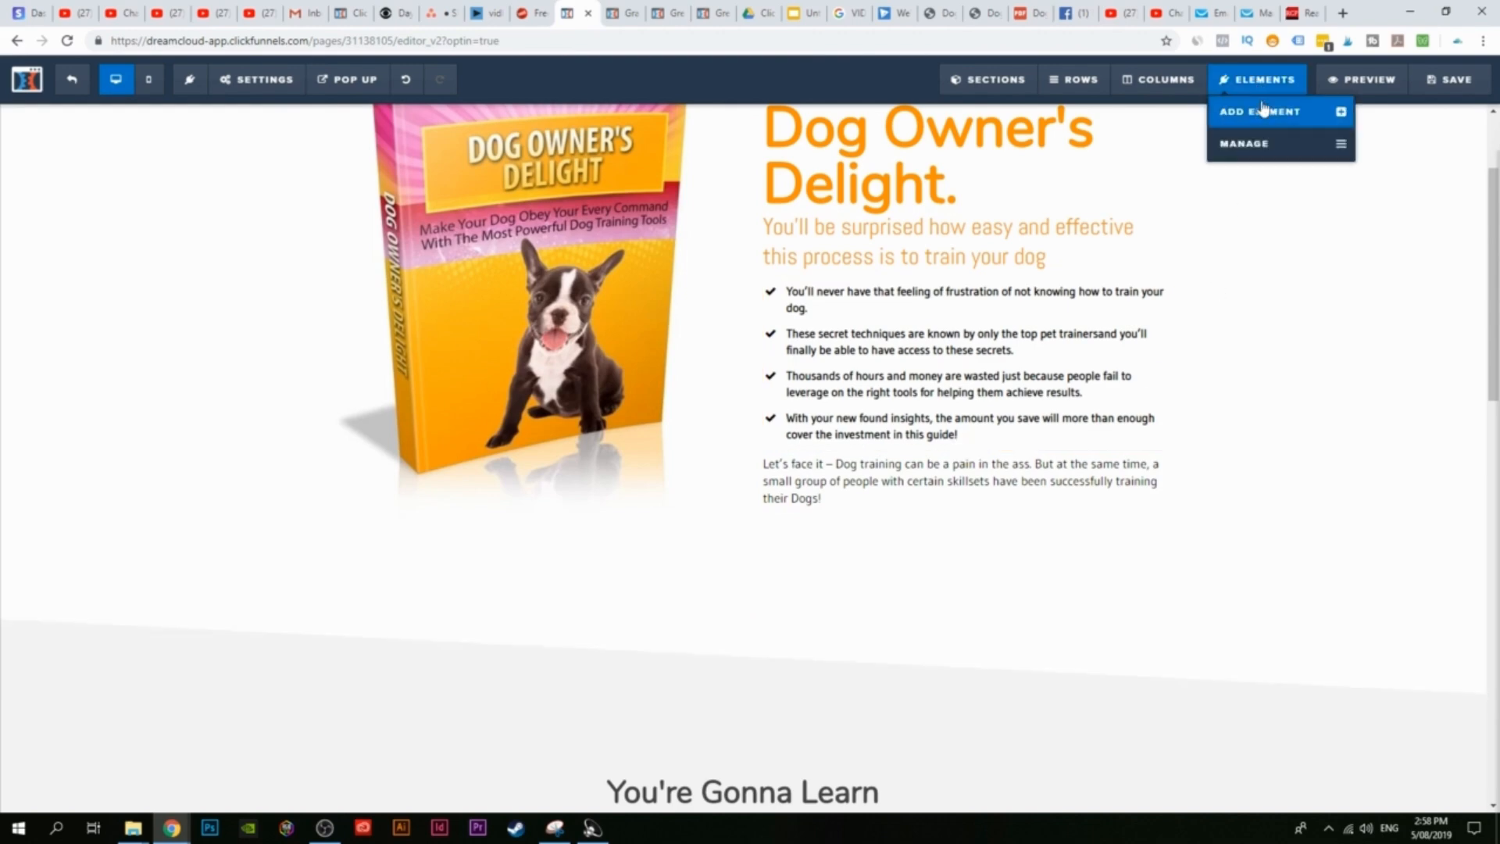
pyautogui.click(1268, 122)
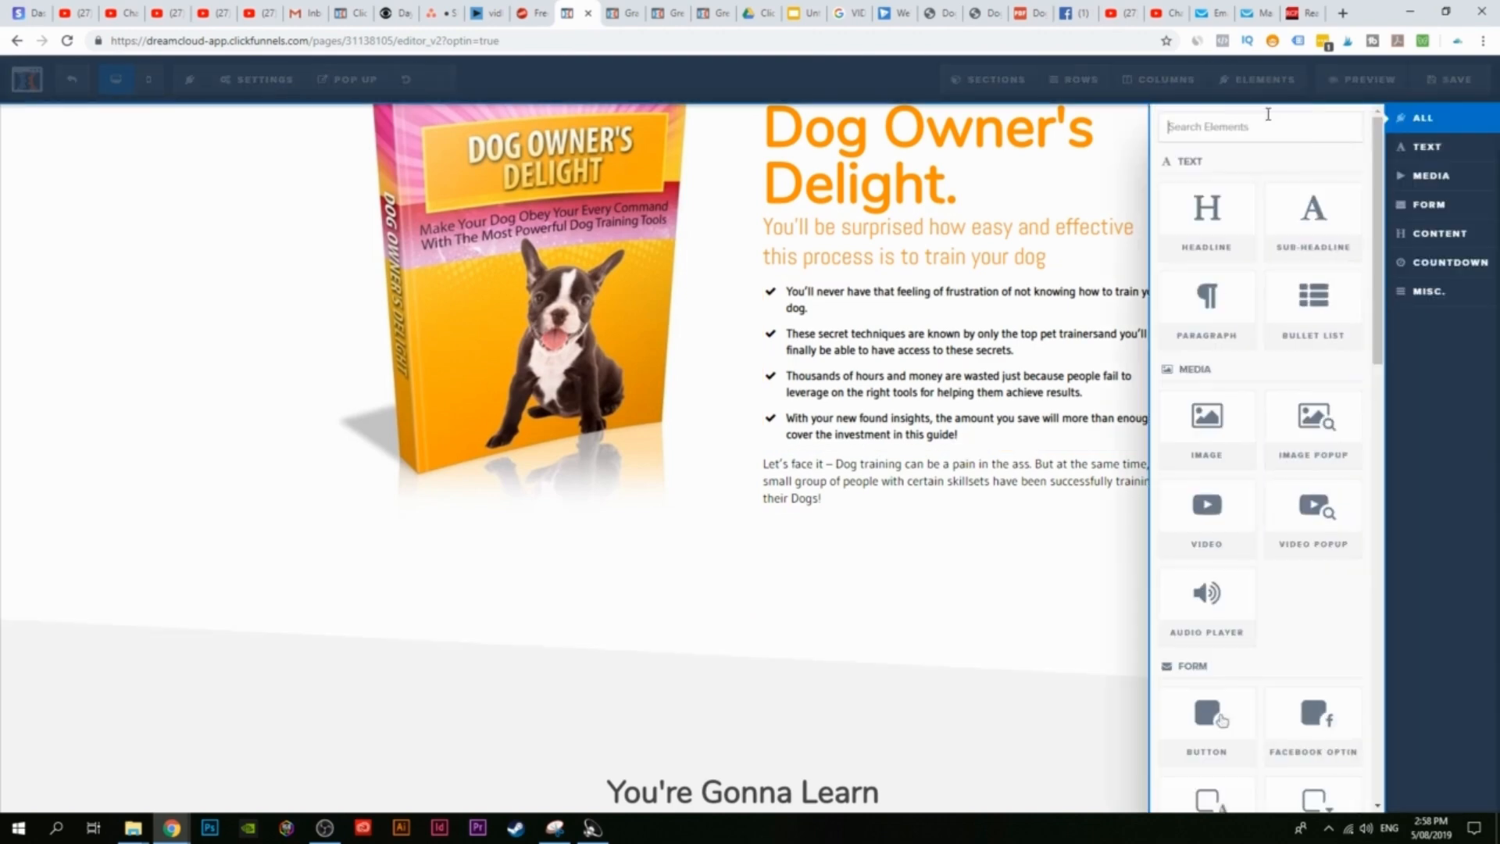
pyautogui.scroll(-3, 1250, 504)
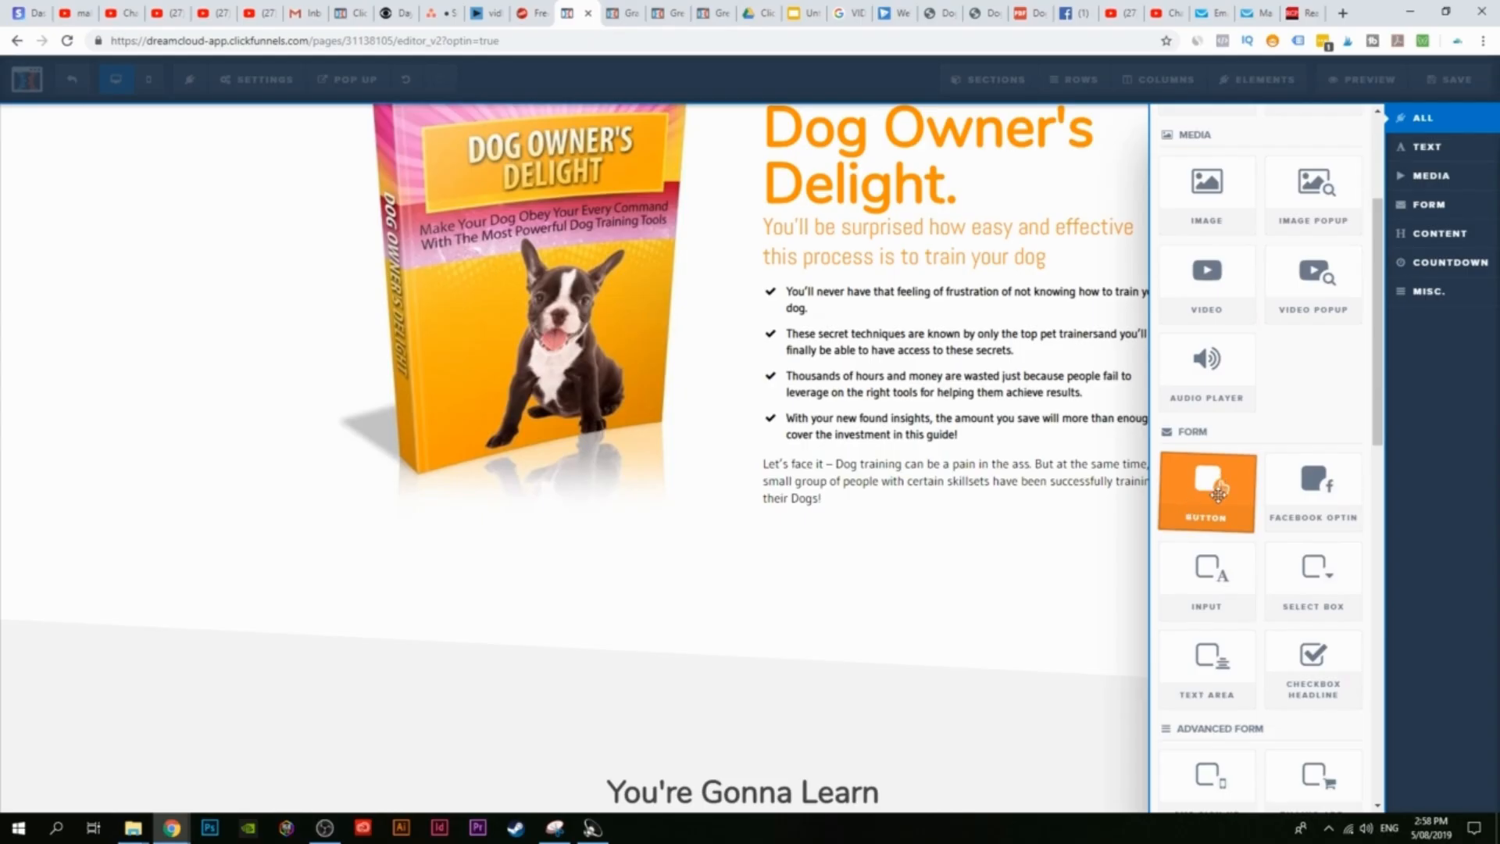
pyautogui.moveTo(1224, 489); pyautogui.dragTo(973, 499)
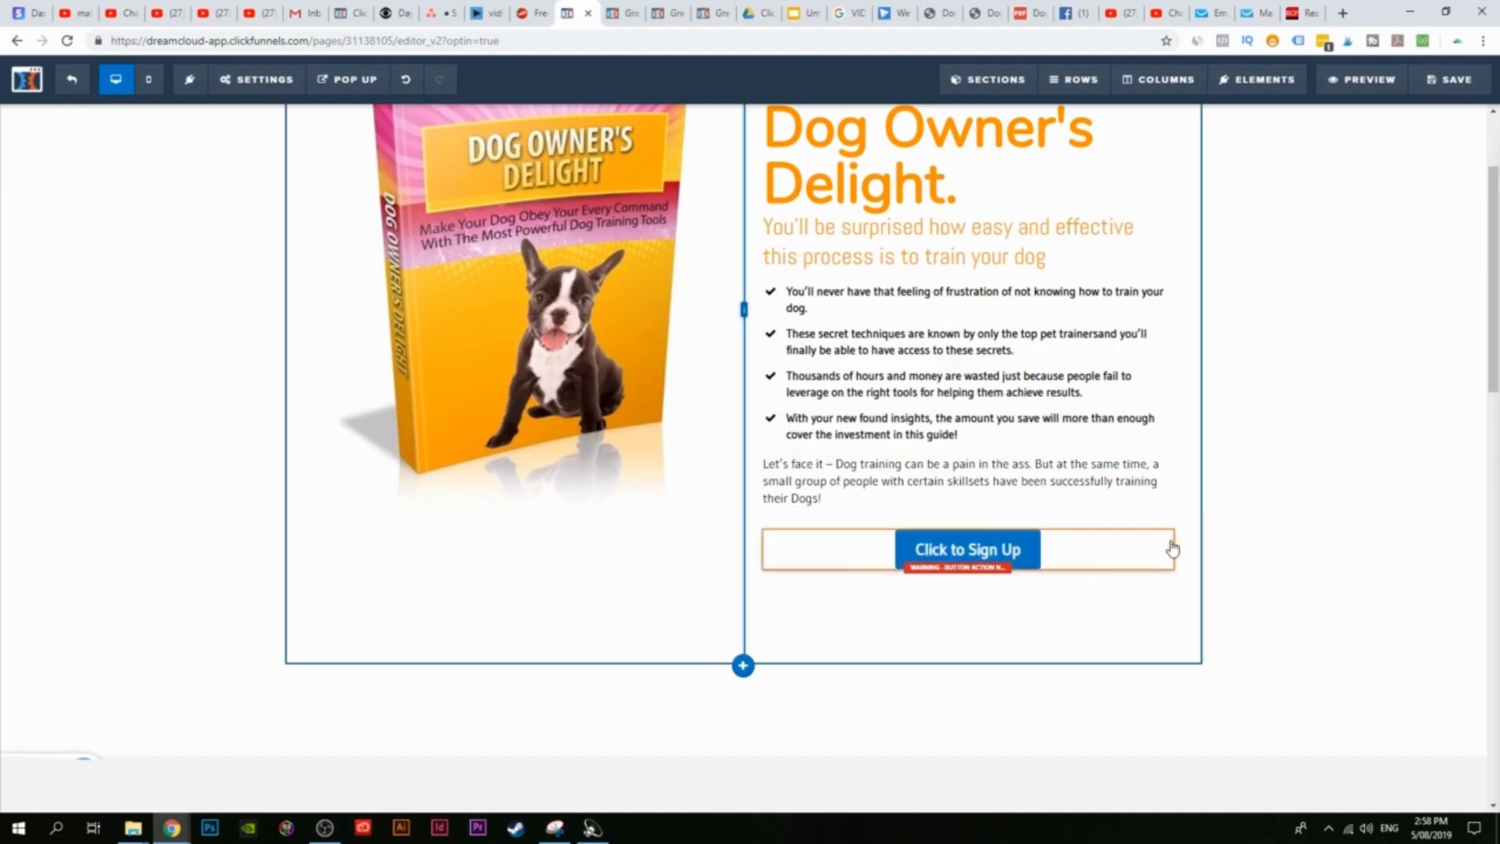
pyautogui.click(942, 557)
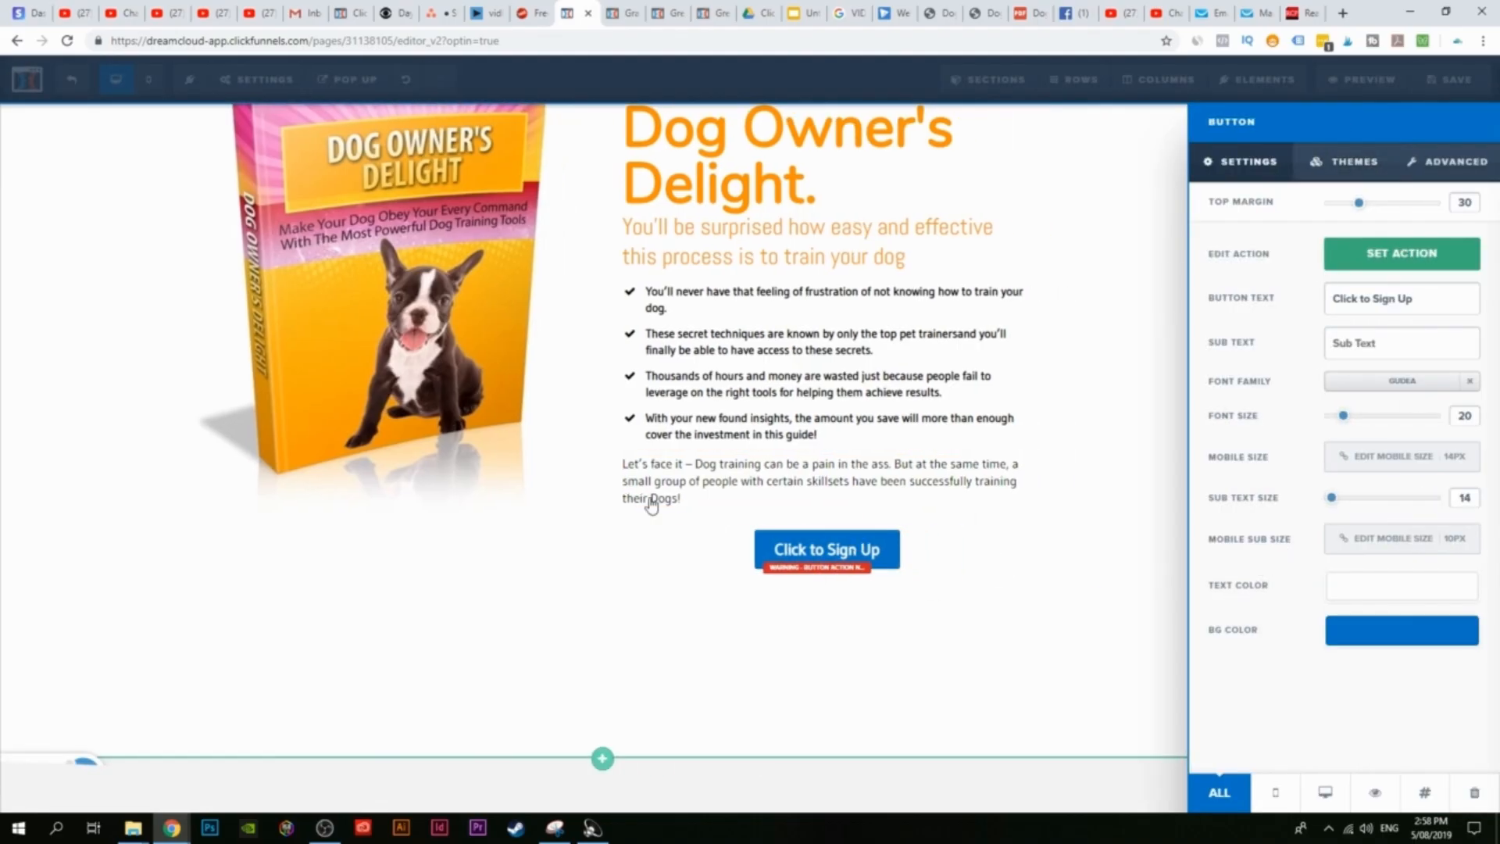
pyautogui.click(1474, 172)
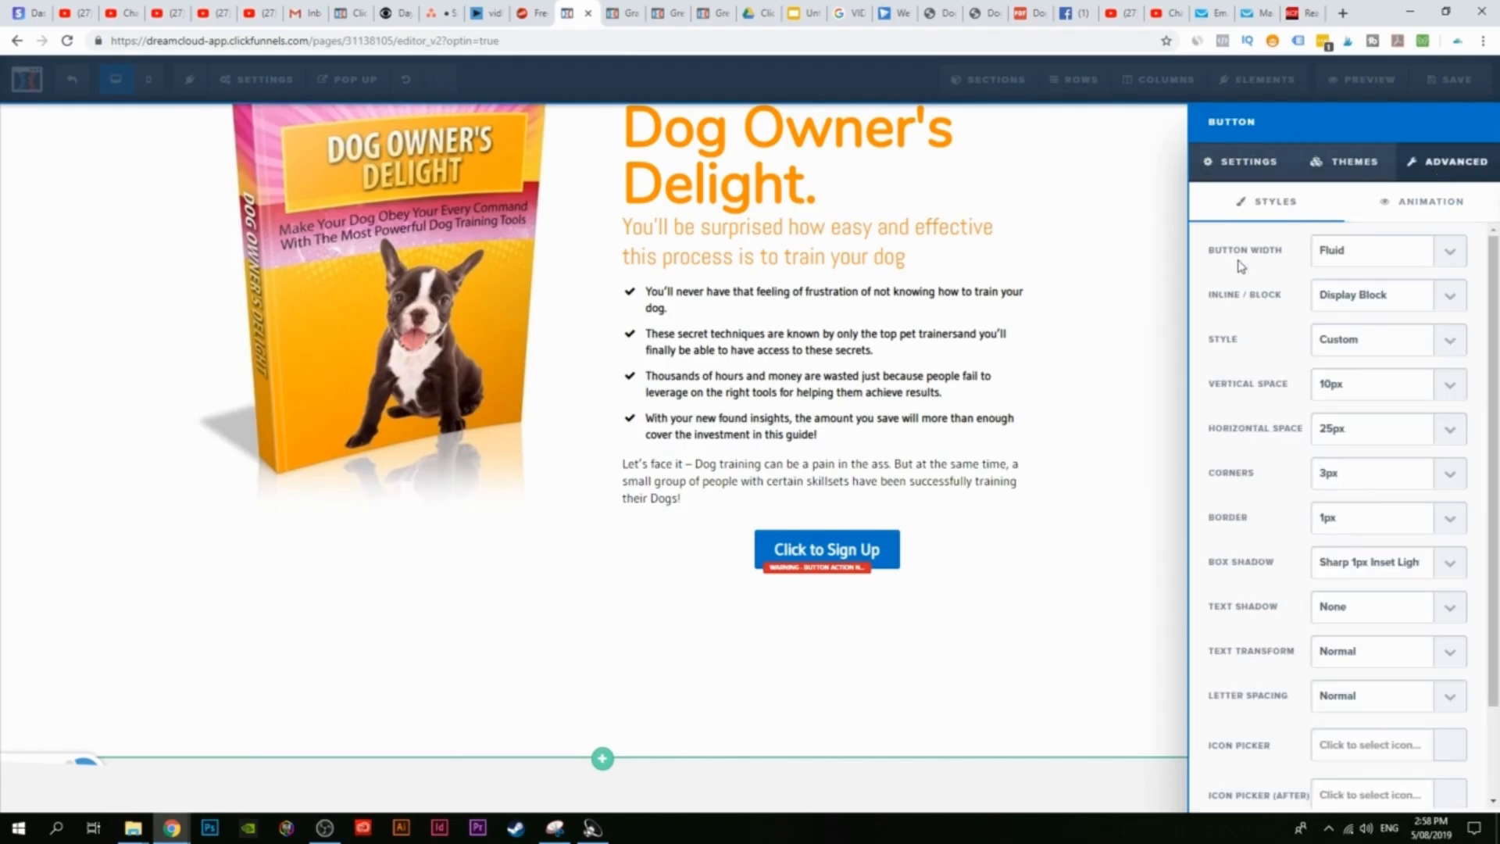
pyautogui.click(1451, 252)
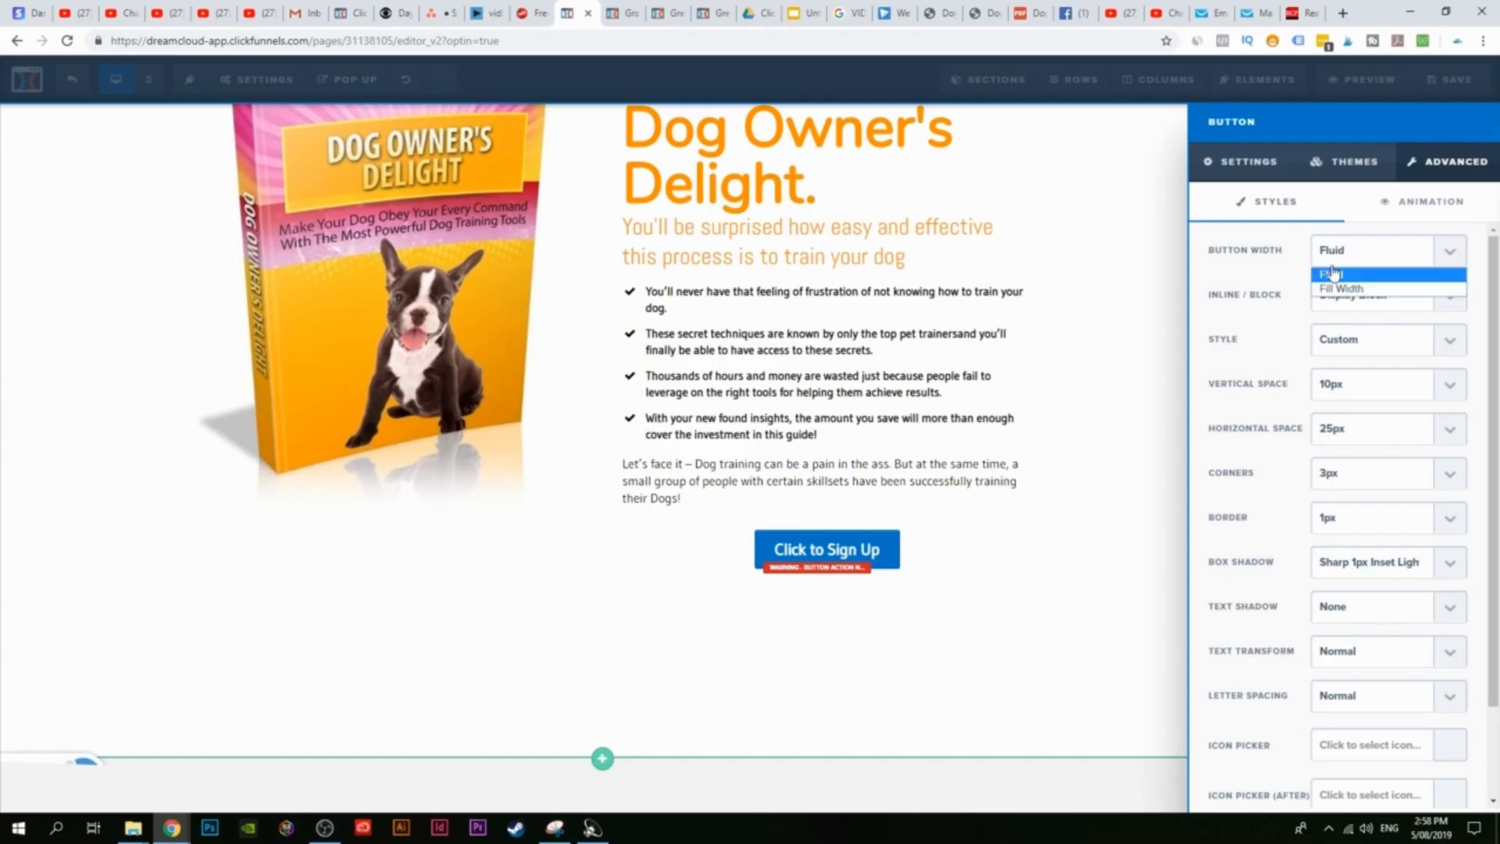
pyautogui.click(1353, 289)
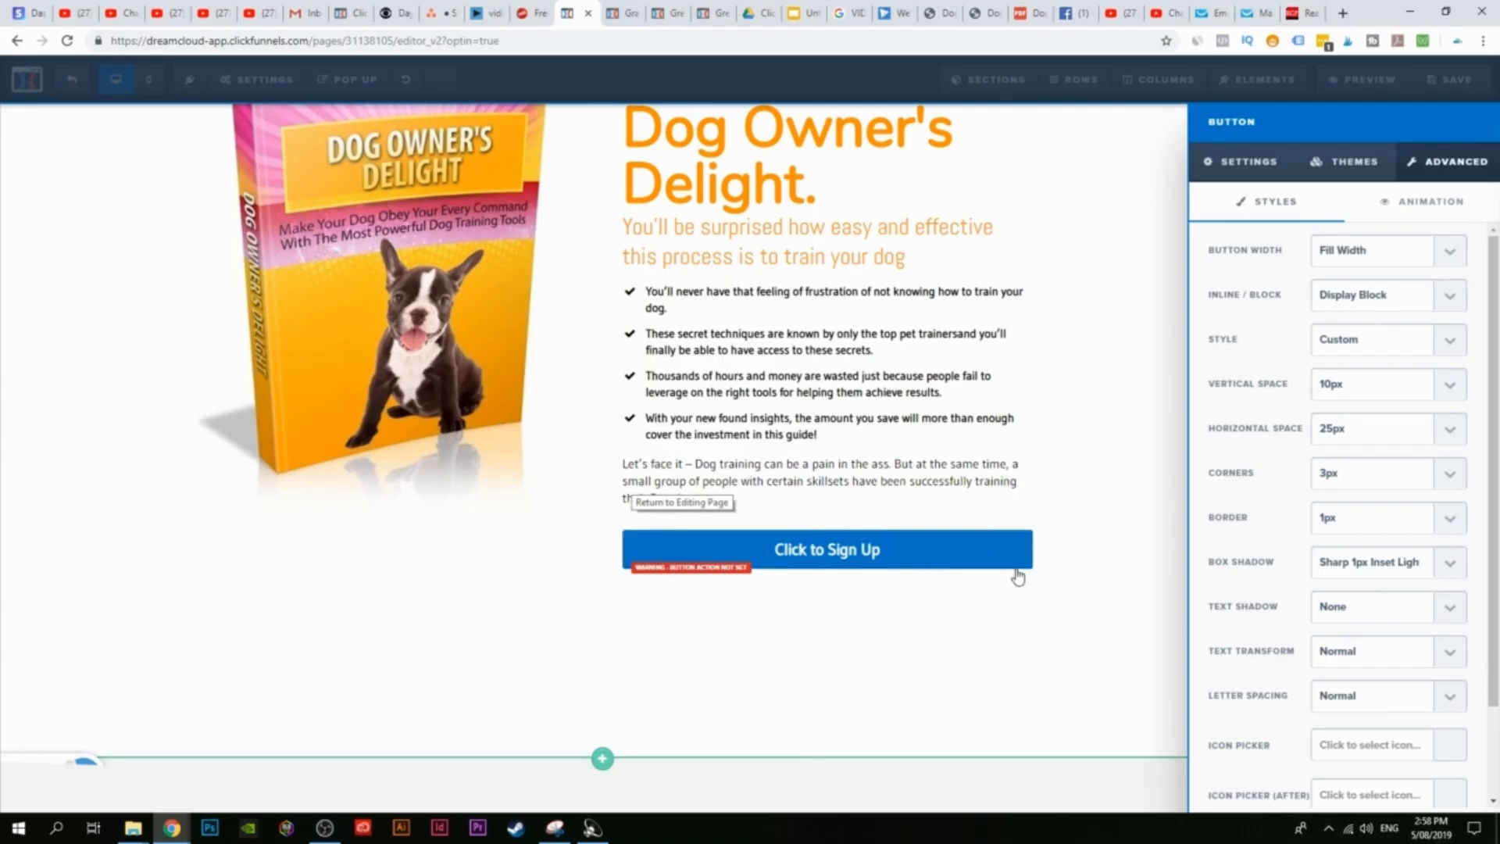
# Step: Change the new button's label to 'BUY NOW'
pyautogui.click(1246, 161)
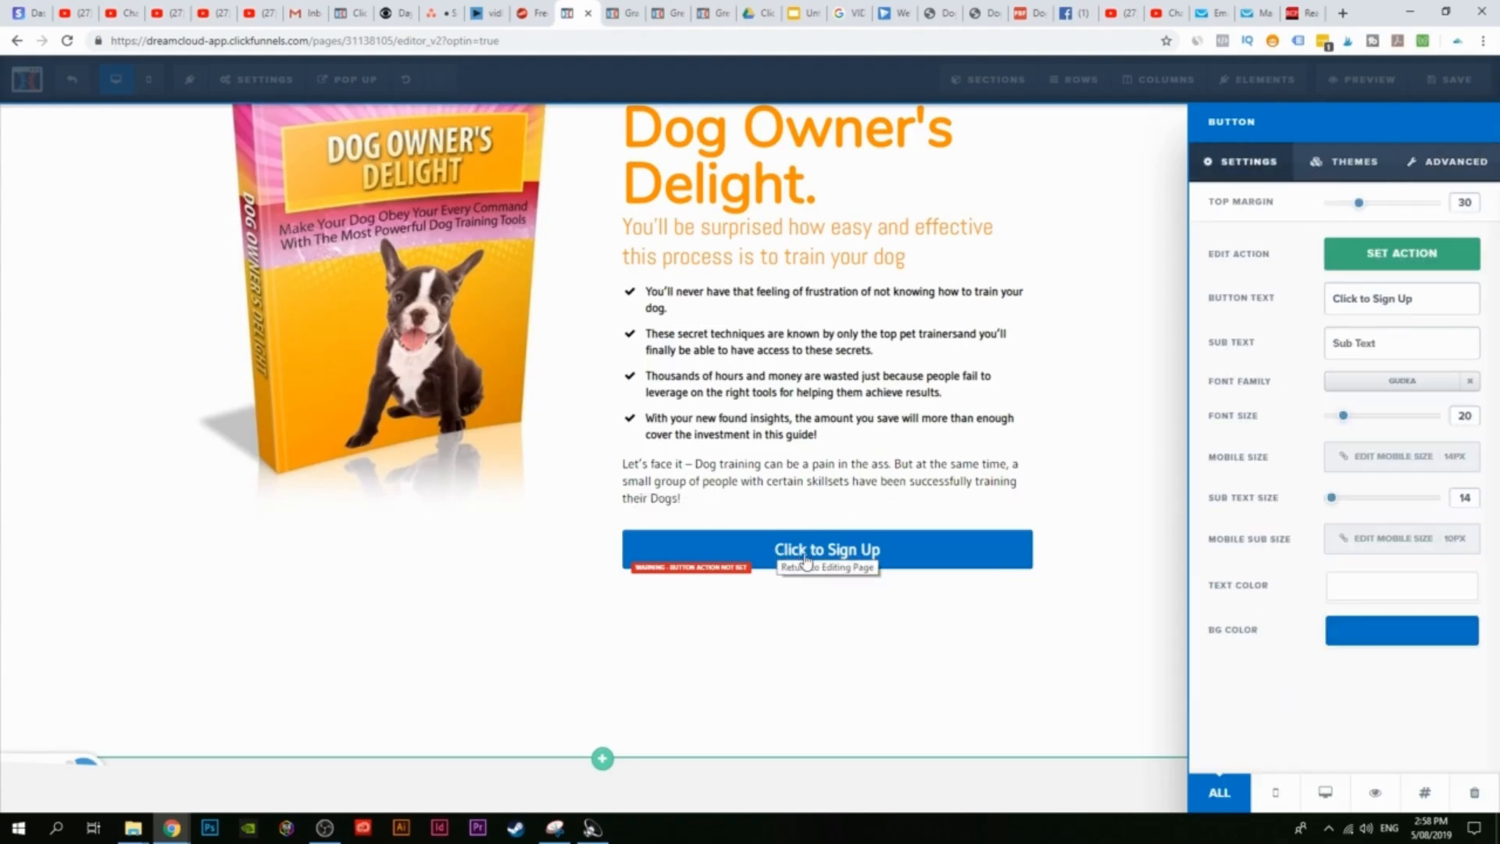
pyautogui.moveTo(1405, 302); pyautogui.dragTo(1317, 306)
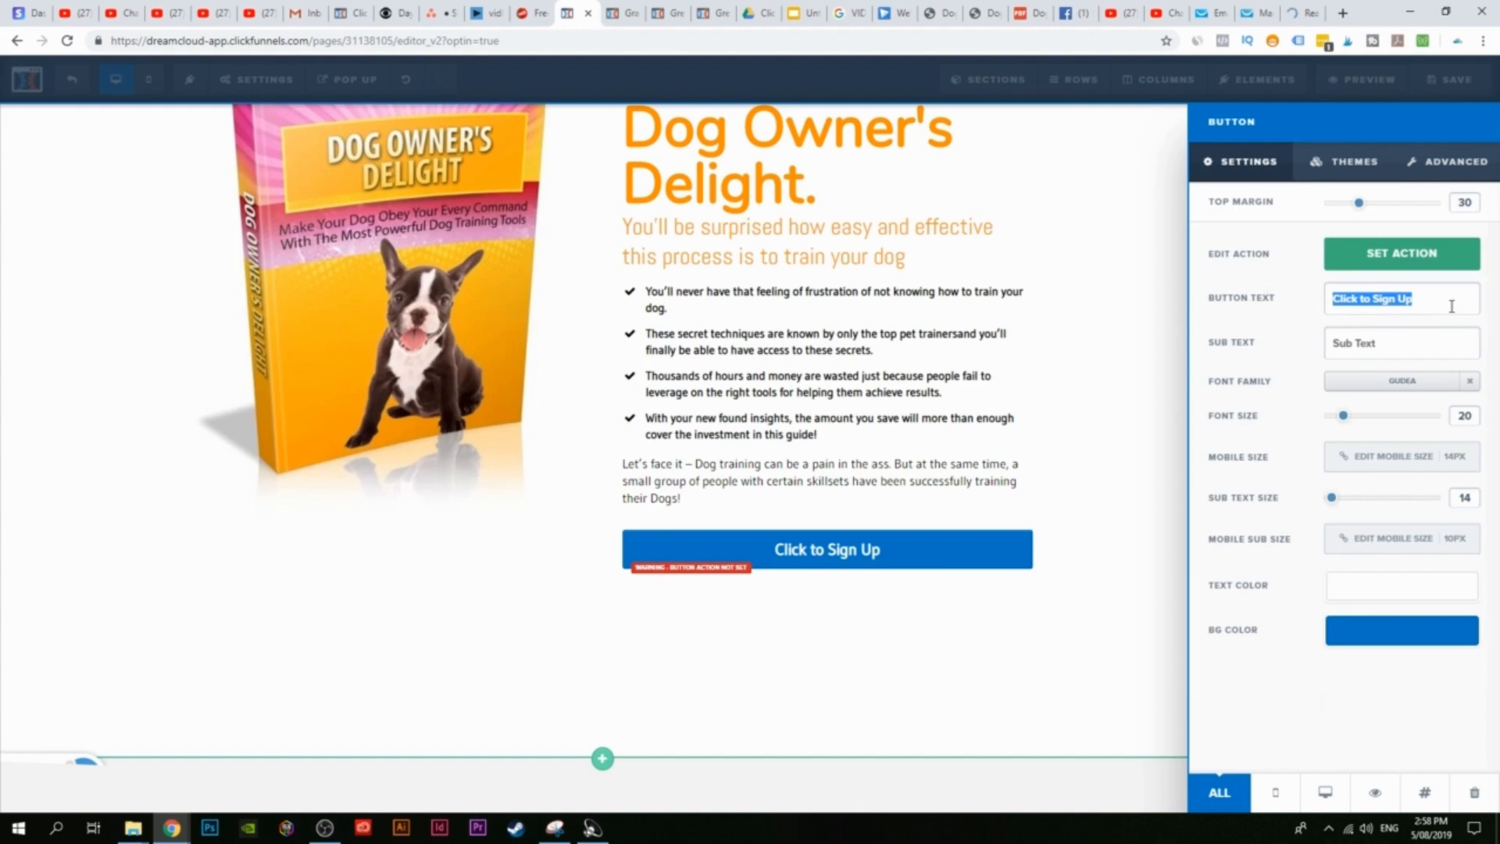
pyautogui.write('buy')
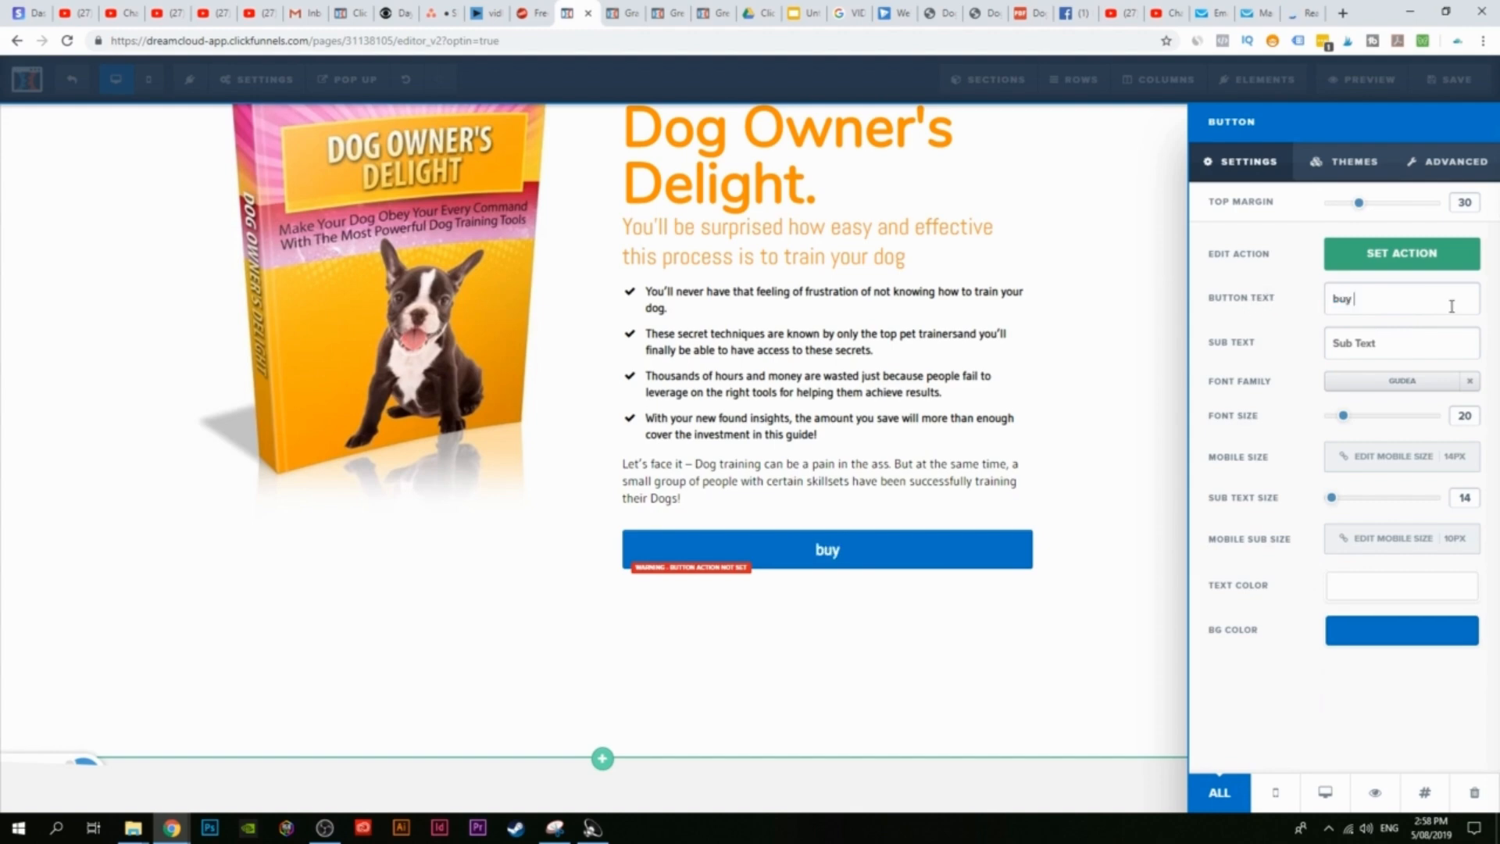
pyautogui.press('BackSpace')
pyautogui.press('BackSpace')
pyautogui.press('BackSpace')
pyautogui.press('BackSpace')
pyautogui.write('b')
pyautogui.press('BackSpace')
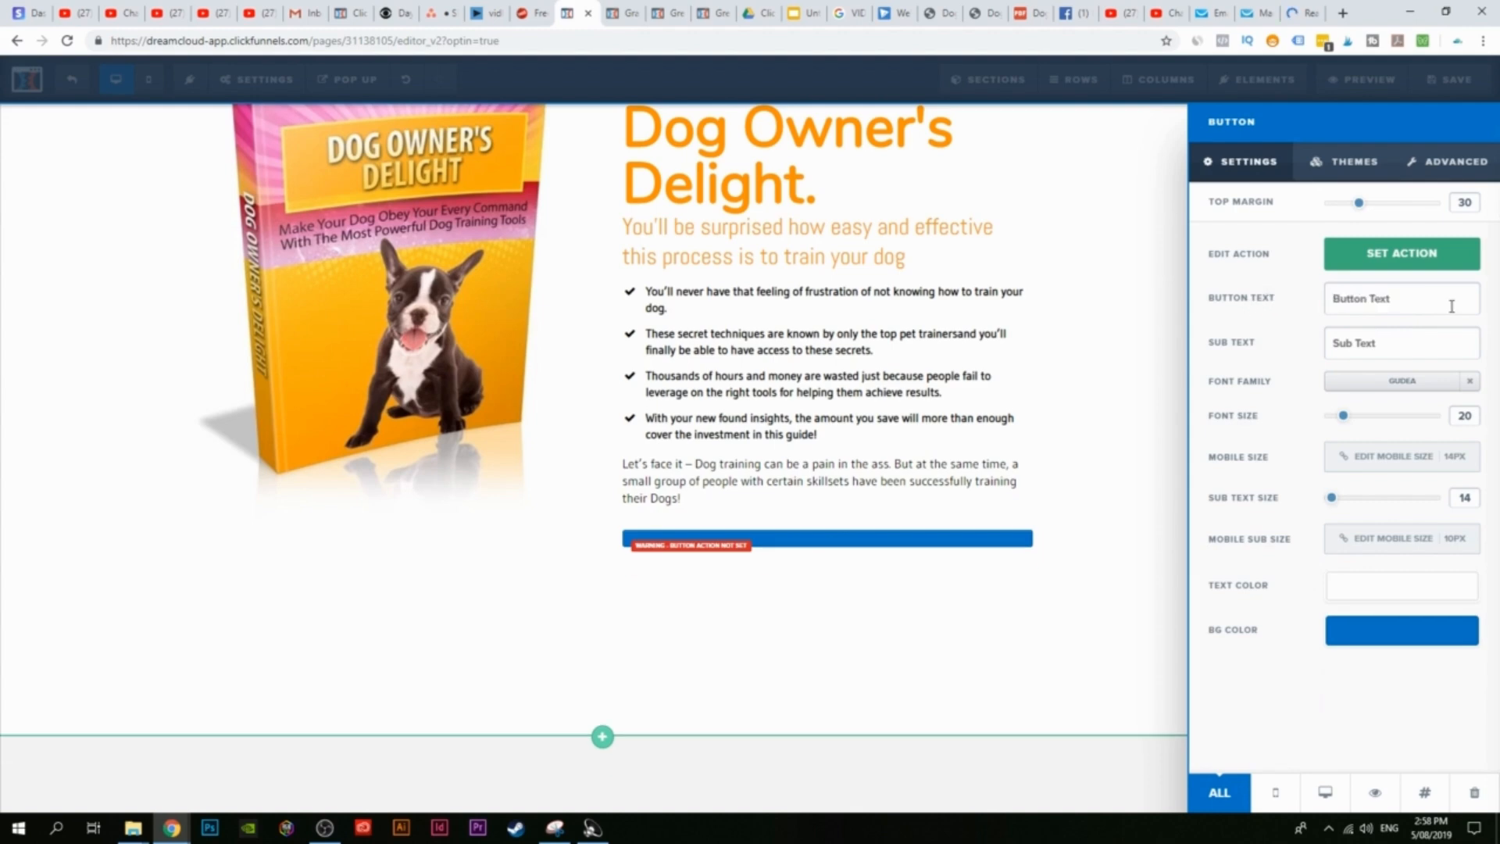
pyautogui.write('BUY NOW')
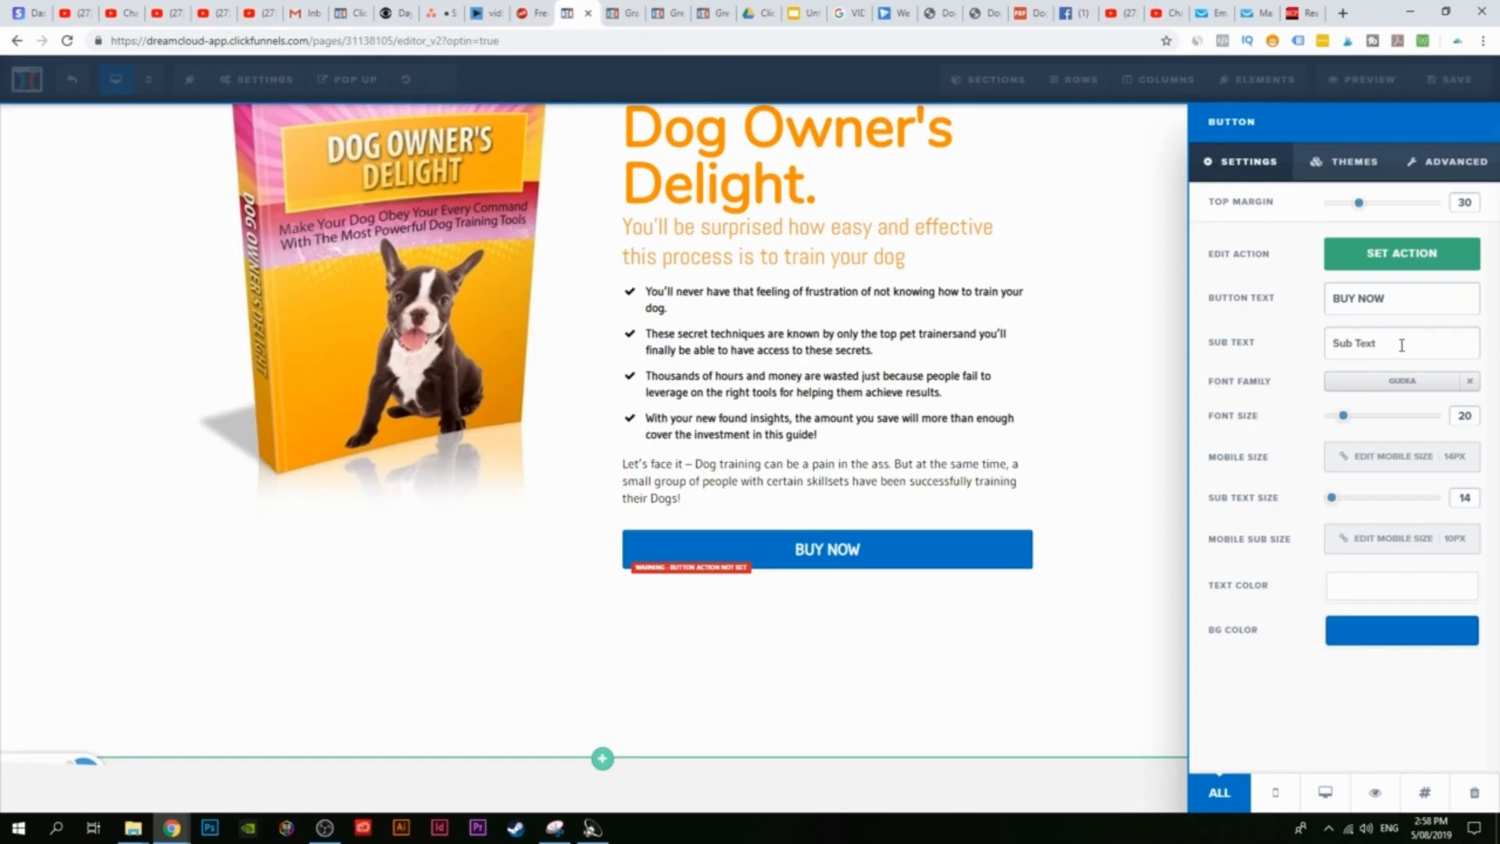
# Step: Give the button sub text '50% OFF FOR A LIMITED TIME' and an orange #ff9000 background
pyautogui.write('50')
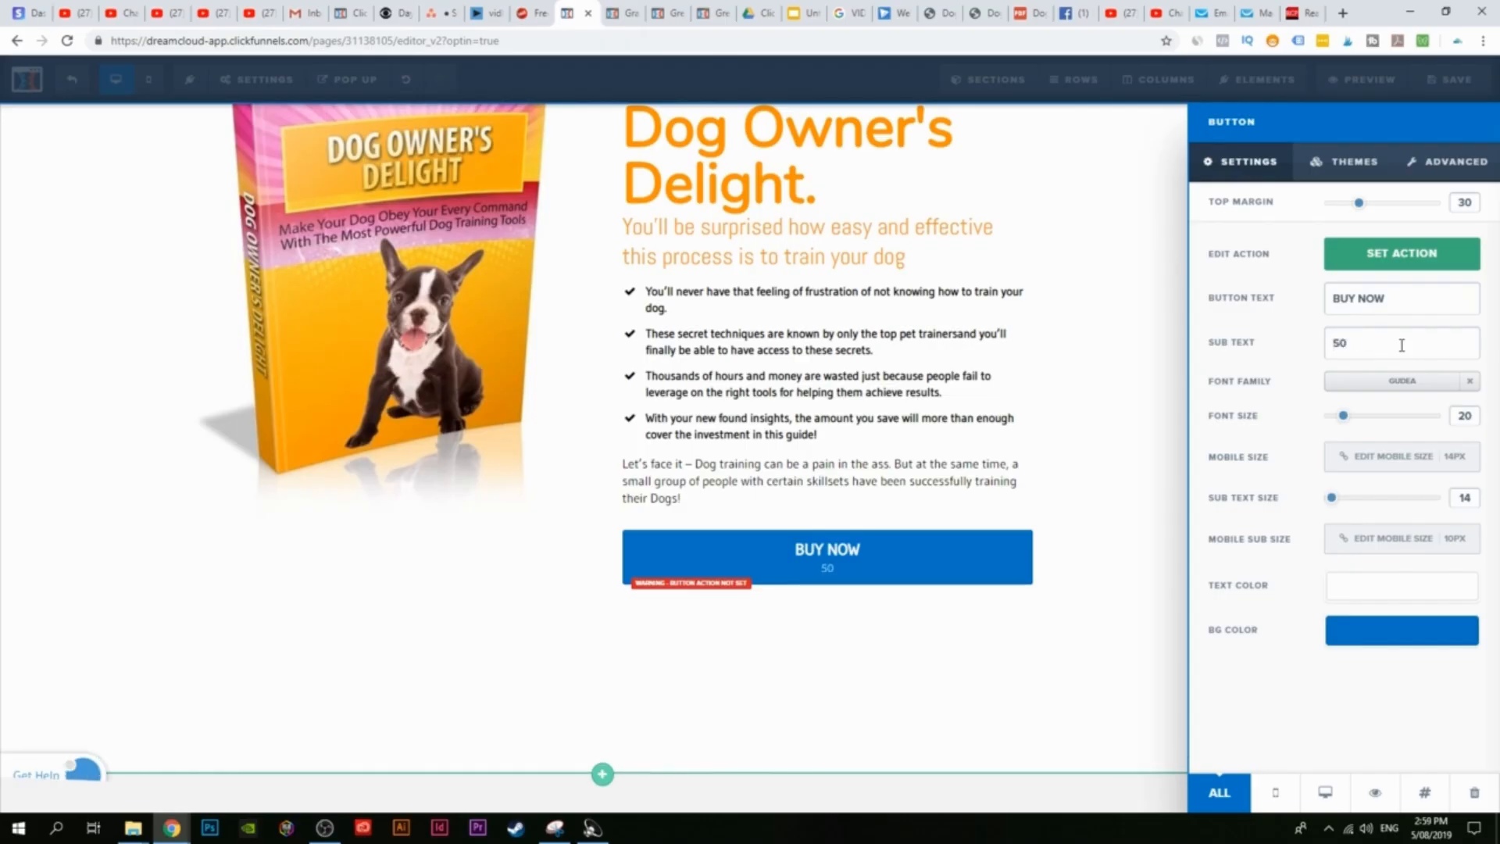
pyautogui.write('% OFF FOR A LIMUI')
pyautogui.press('BackSpace')
pyautogui.press('BackSpace')
pyautogui.write('ITED TIME')
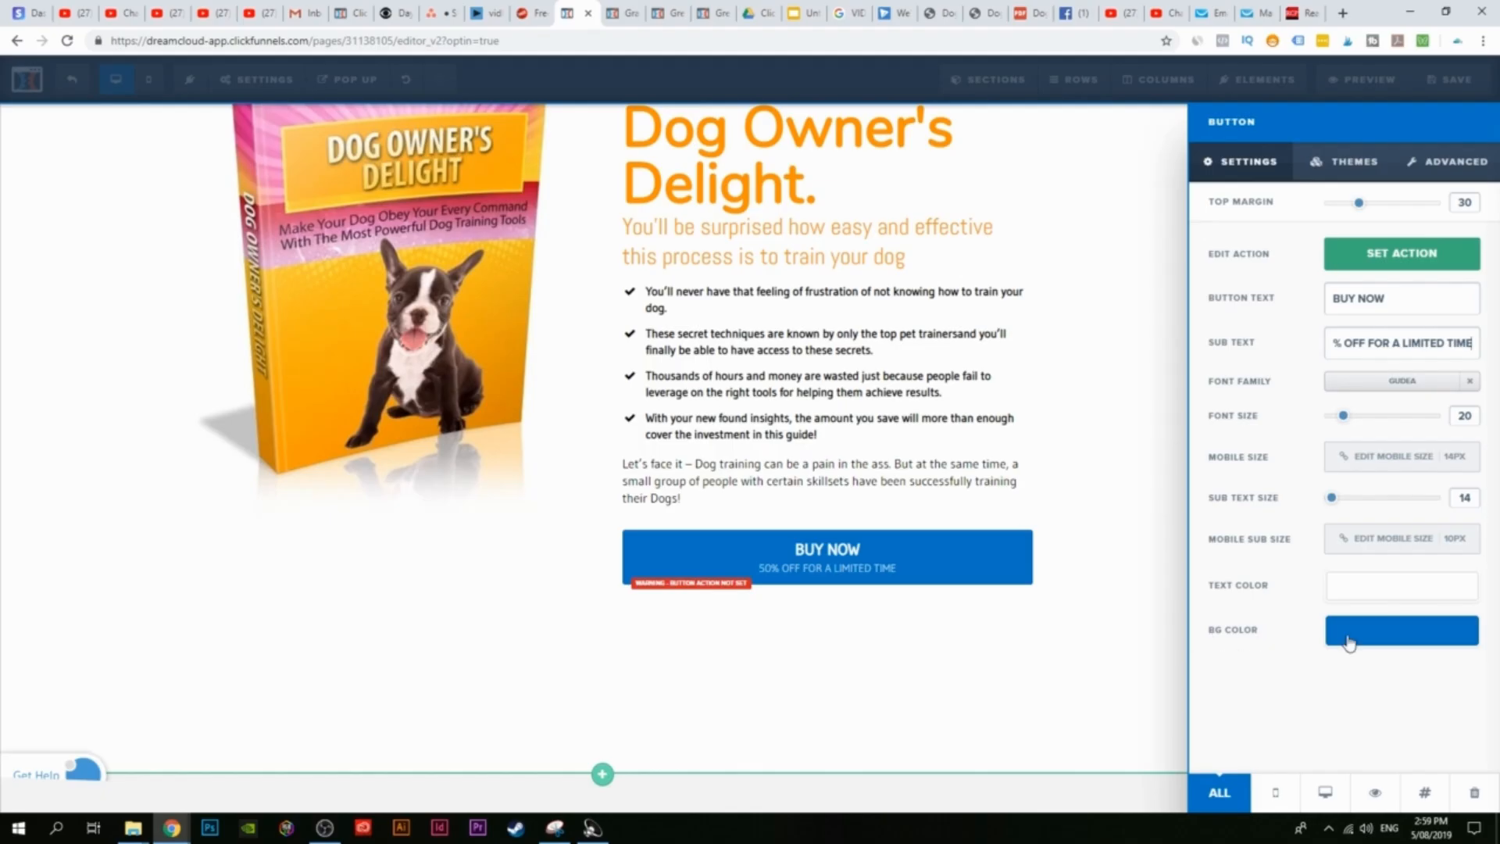
pyautogui.click(1399, 629)
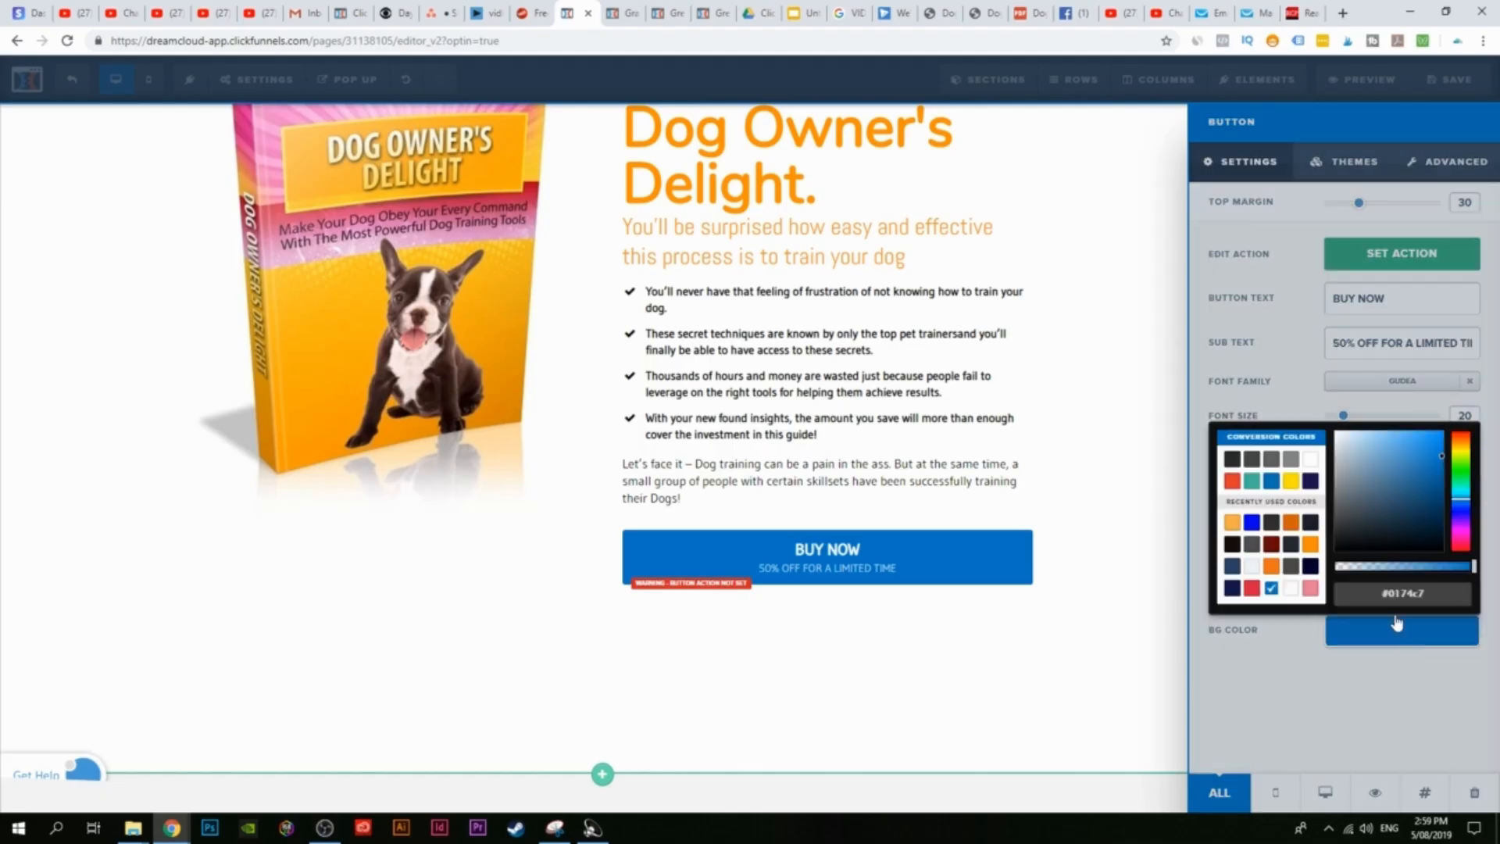
pyautogui.click(1311, 545)
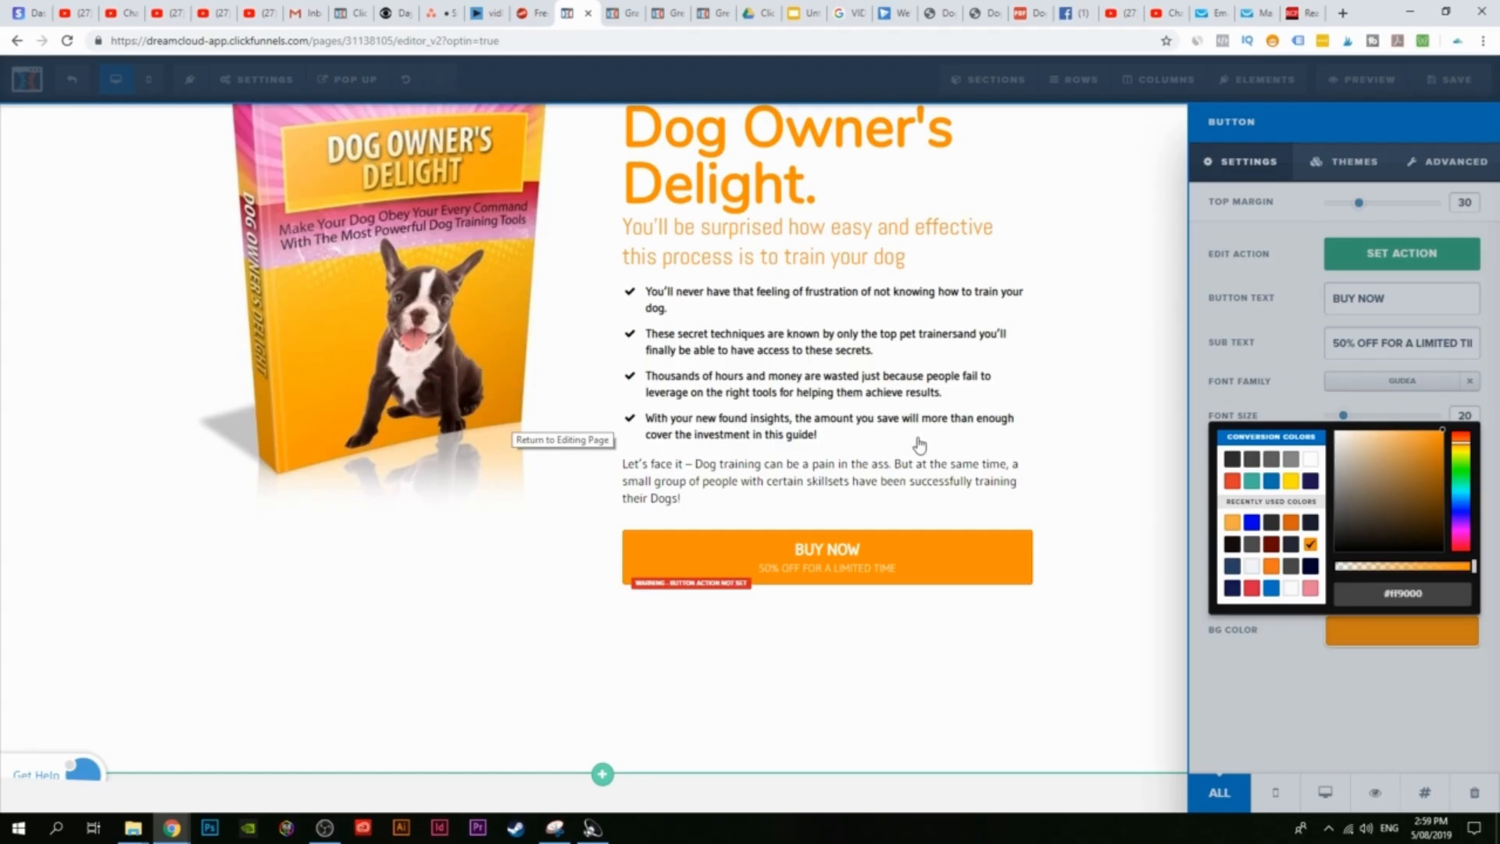
pyautogui.click(962, 481)
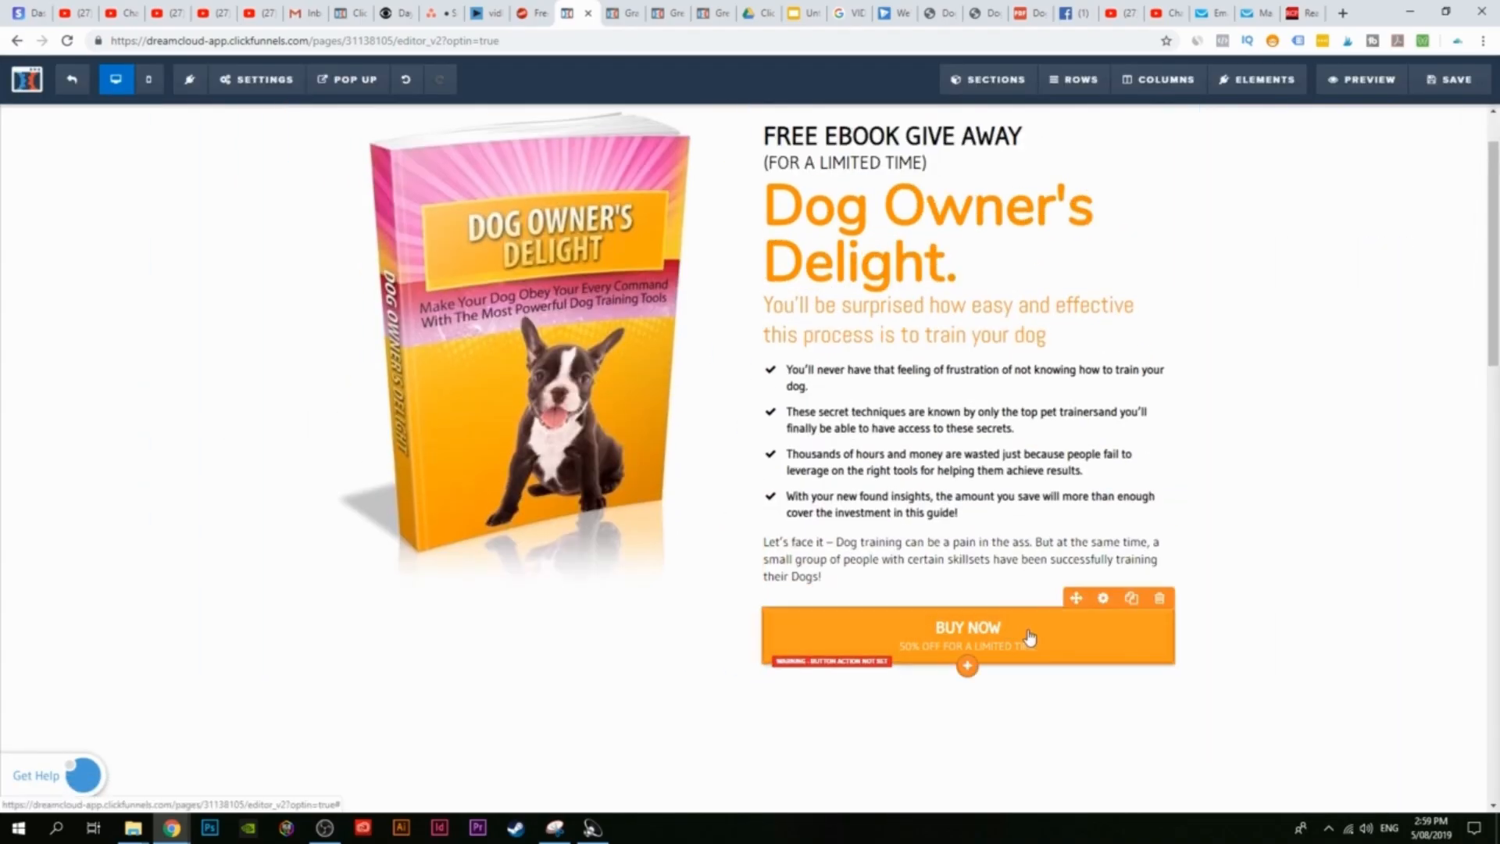
# Step: Insert an image below BUY NOW using the stock Visa, MasterCard, American Express and Discover logos picture
pyautogui.click(967, 667)
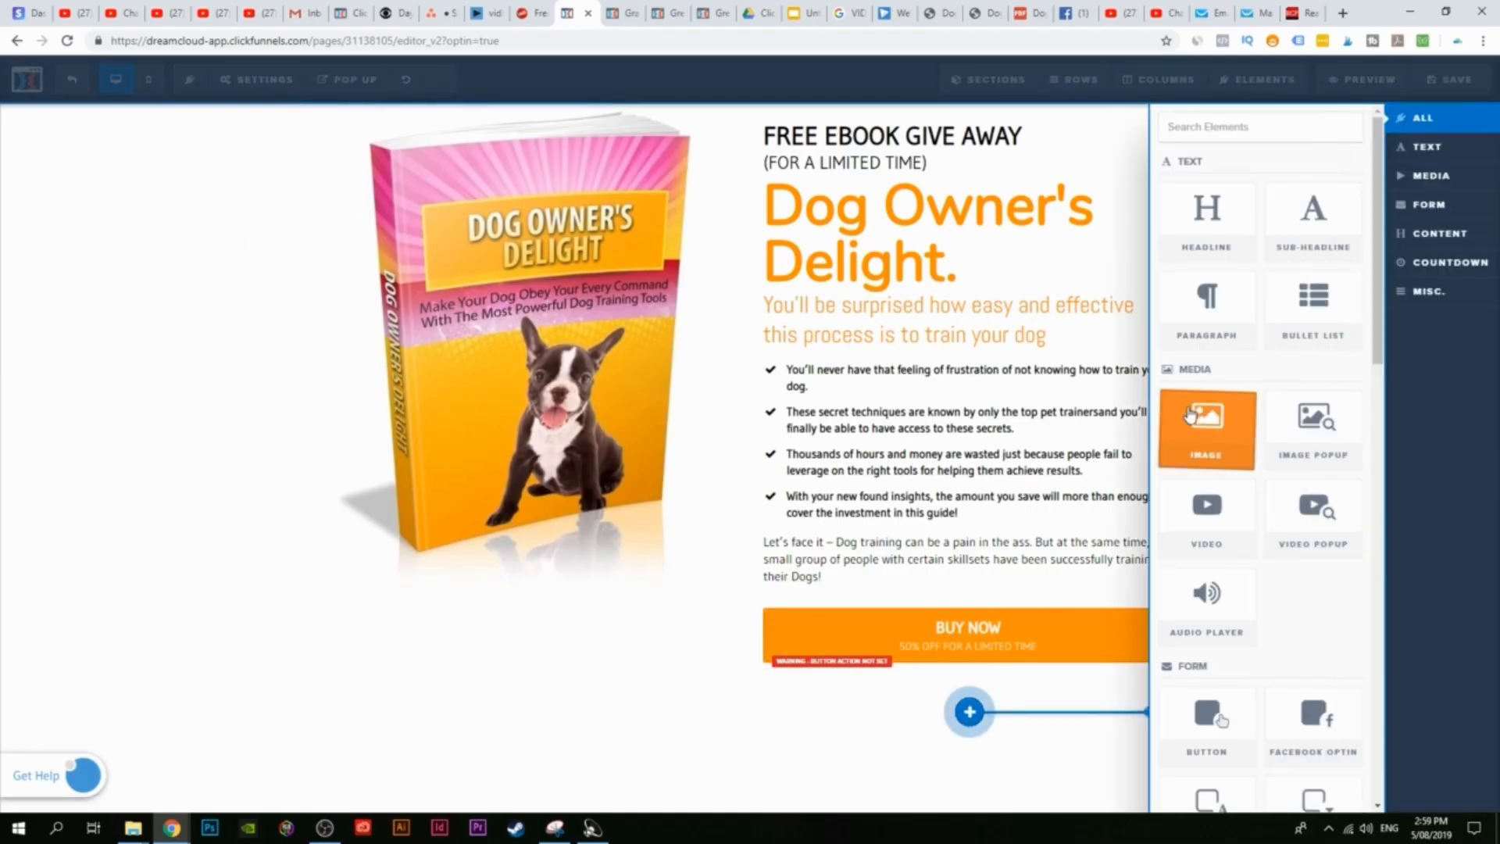
pyautogui.click(1233, 458)
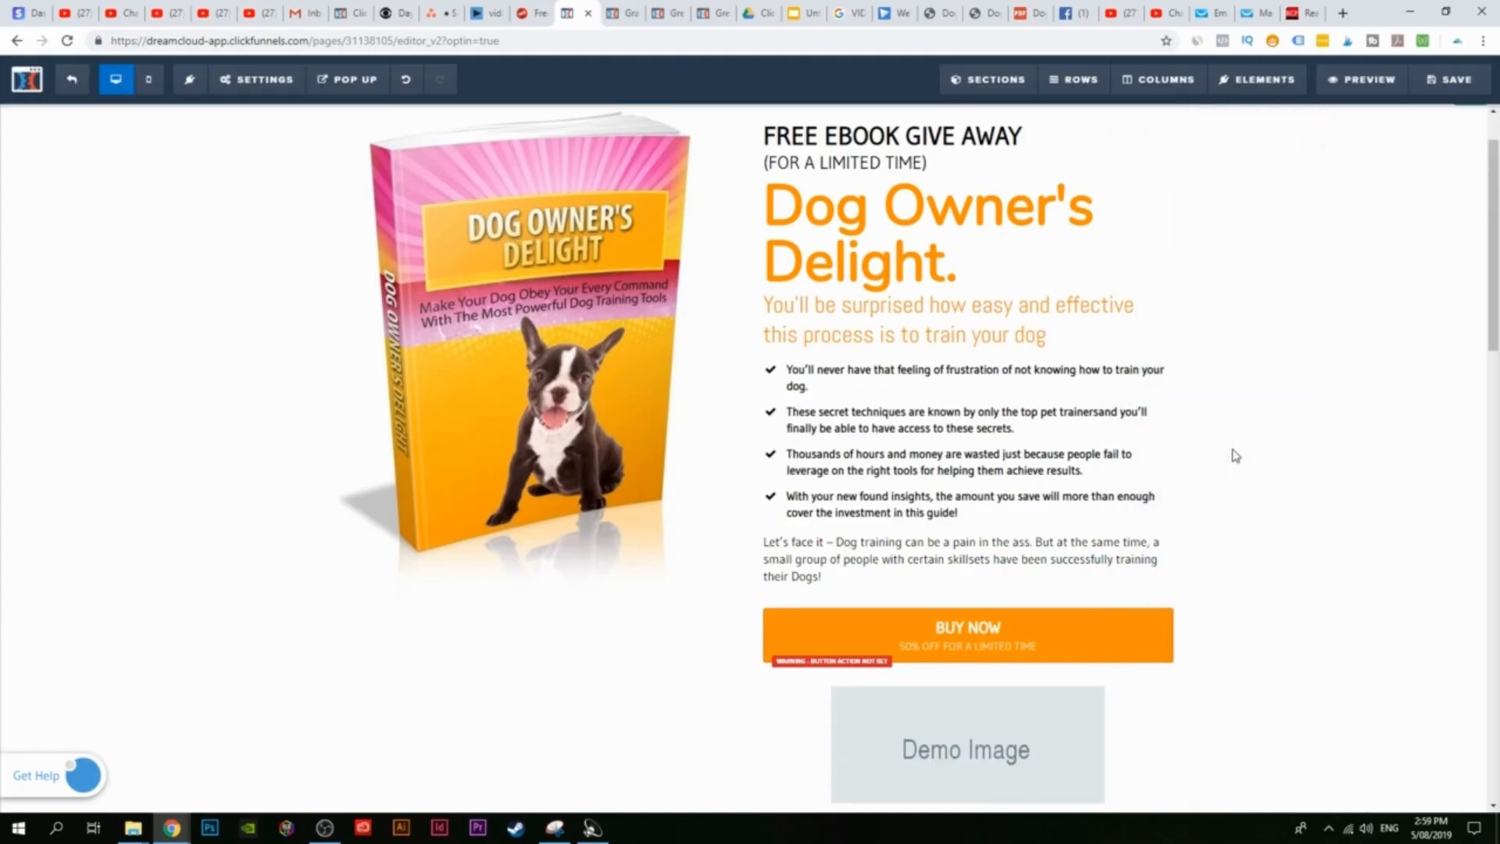
pyautogui.click(974, 750)
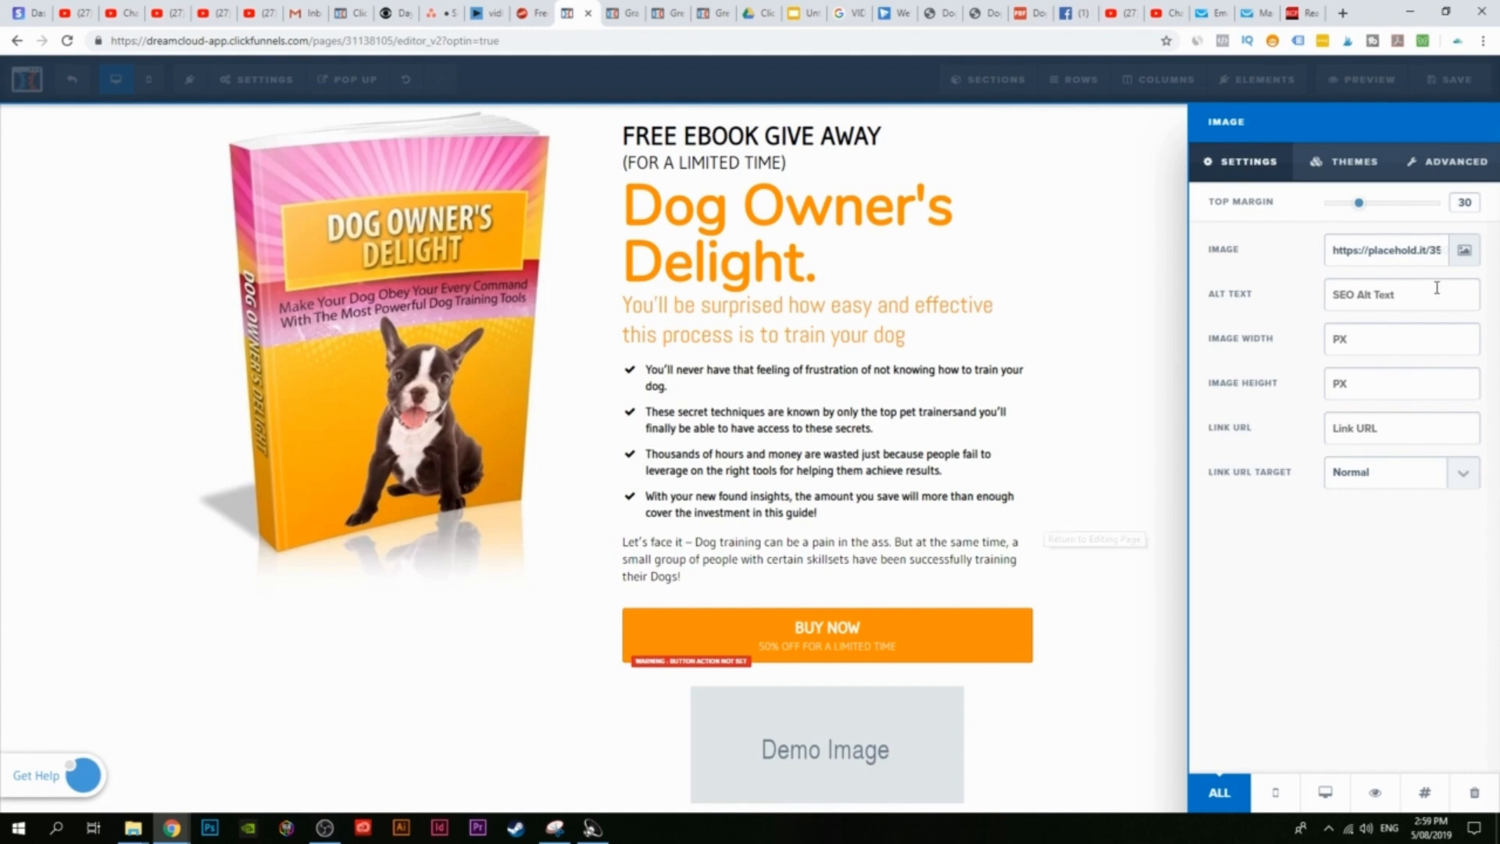
pyautogui.click(1464, 250)
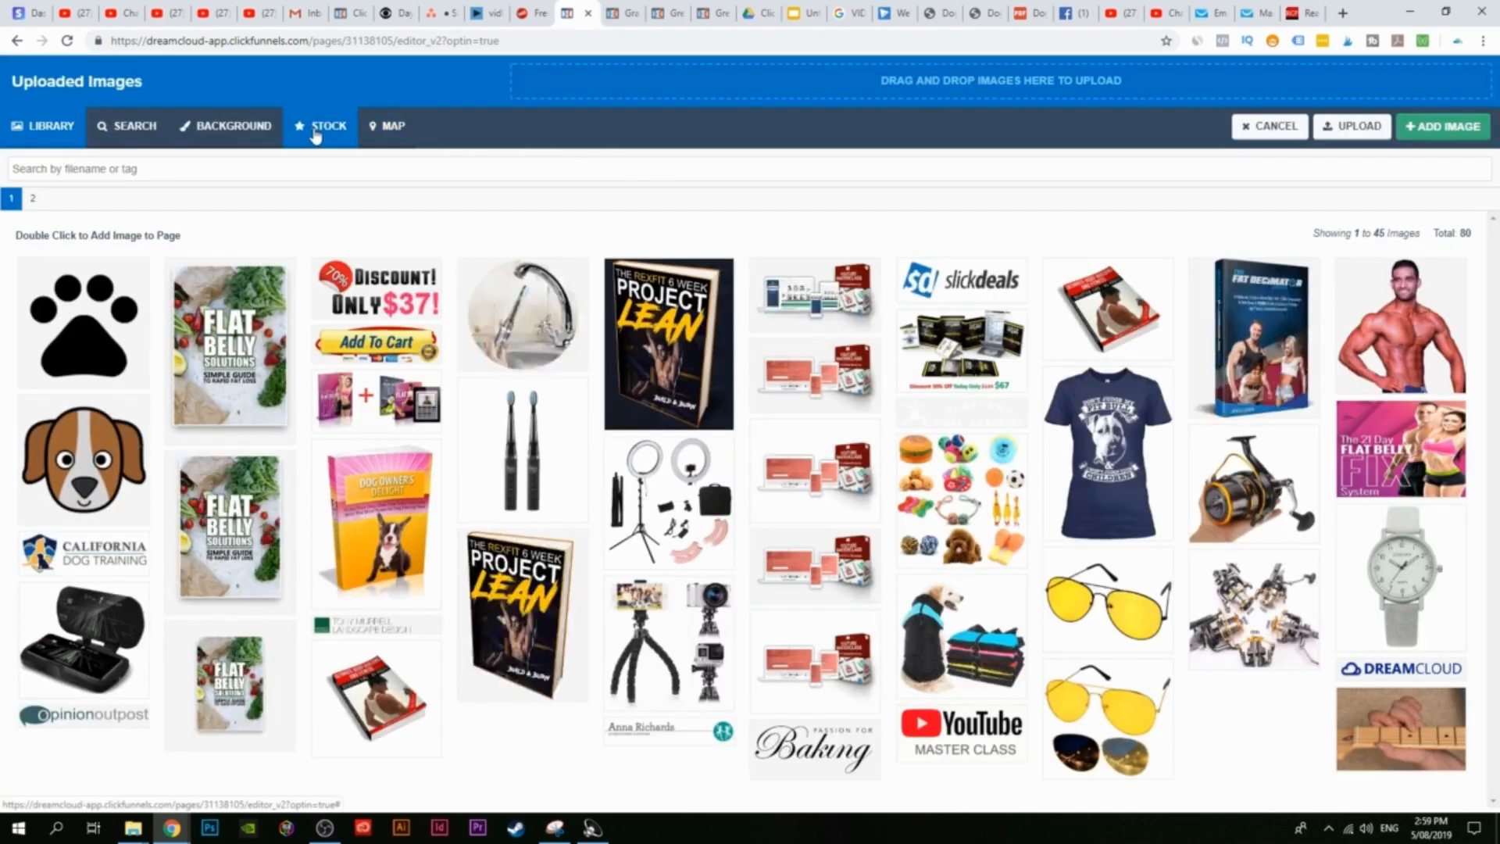
pyautogui.click(316, 137)
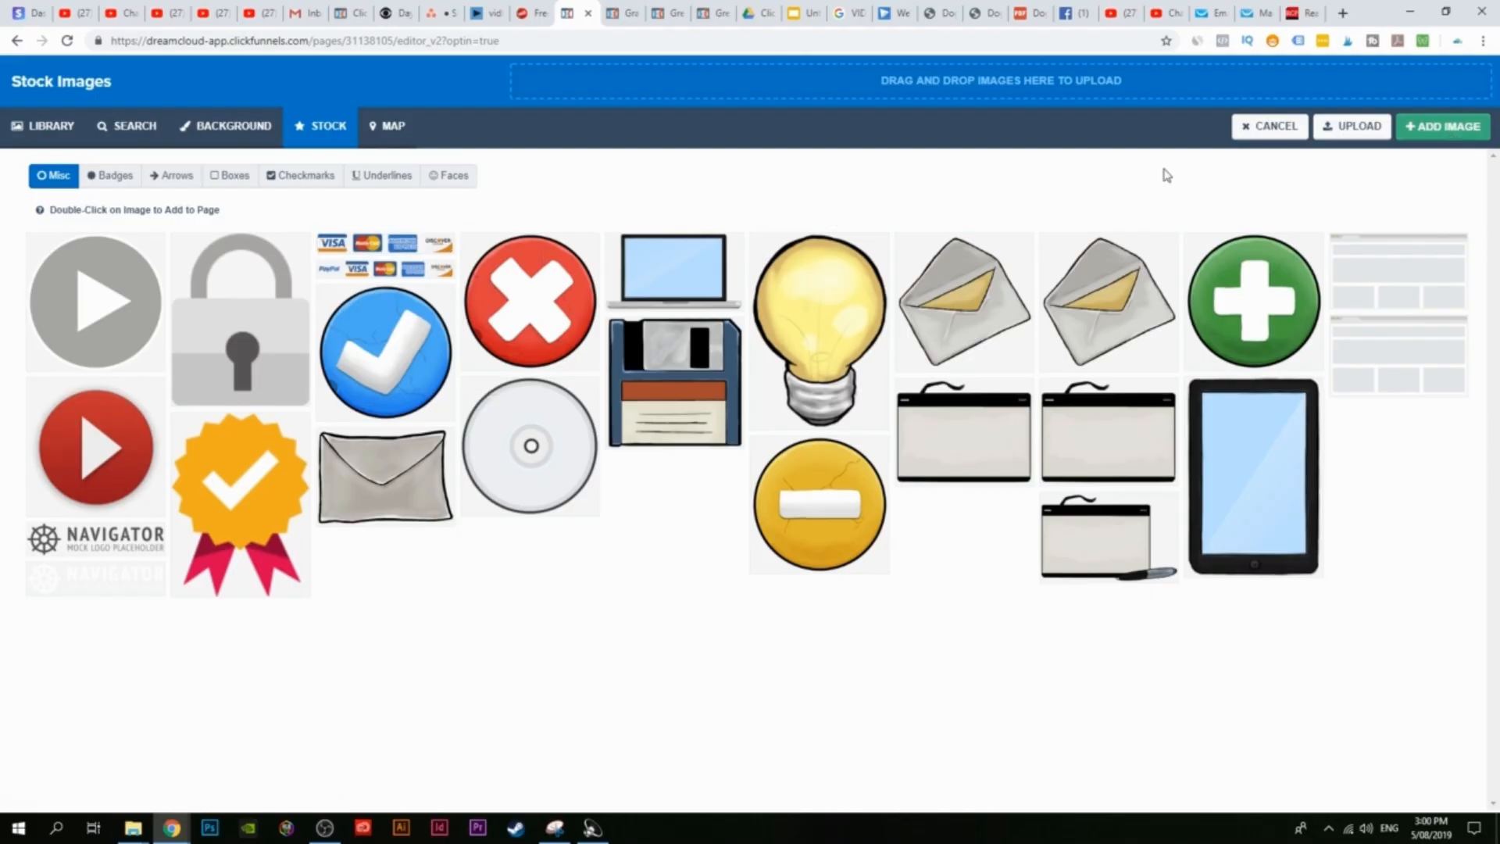
pyautogui.click(1440, 127)
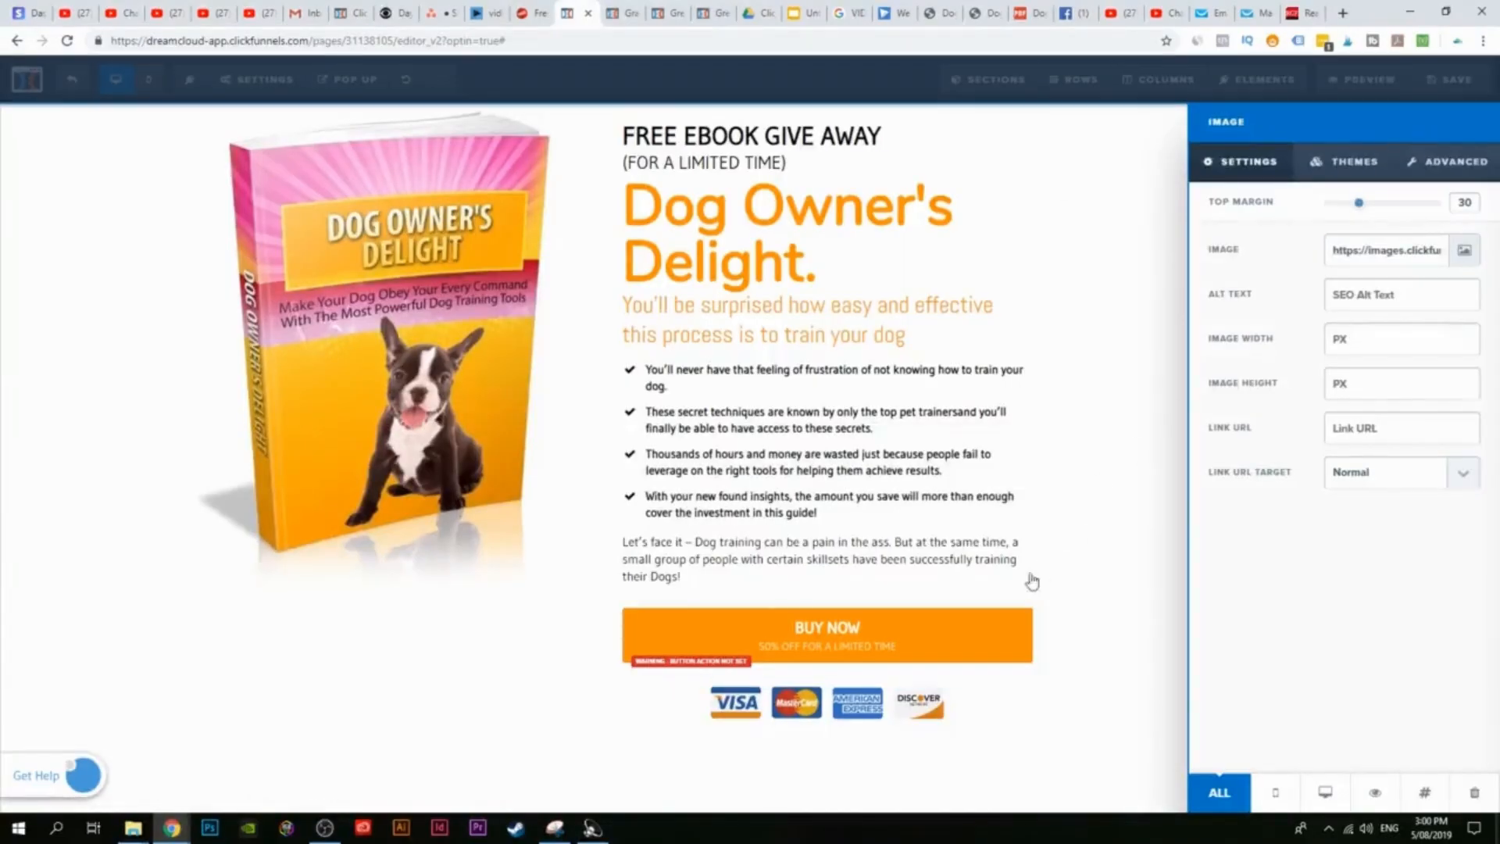
# Step: Insert a new headline element directly above the BUY NOW button
pyautogui.click(1140, 637)
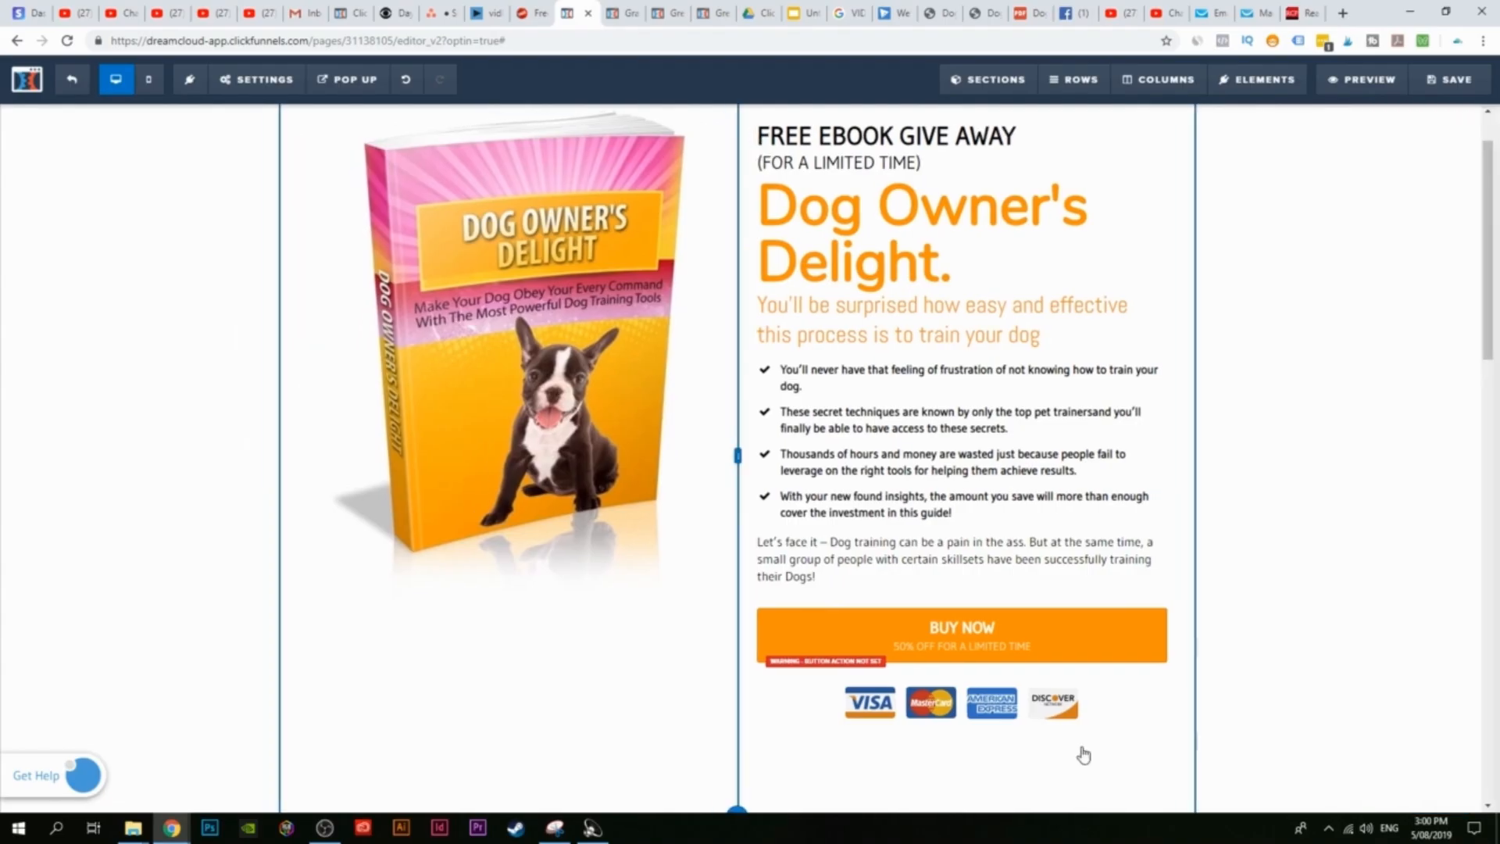
pyautogui.scroll(-1, 1125, 604)
pyautogui.scroll(1, 1125, 604)
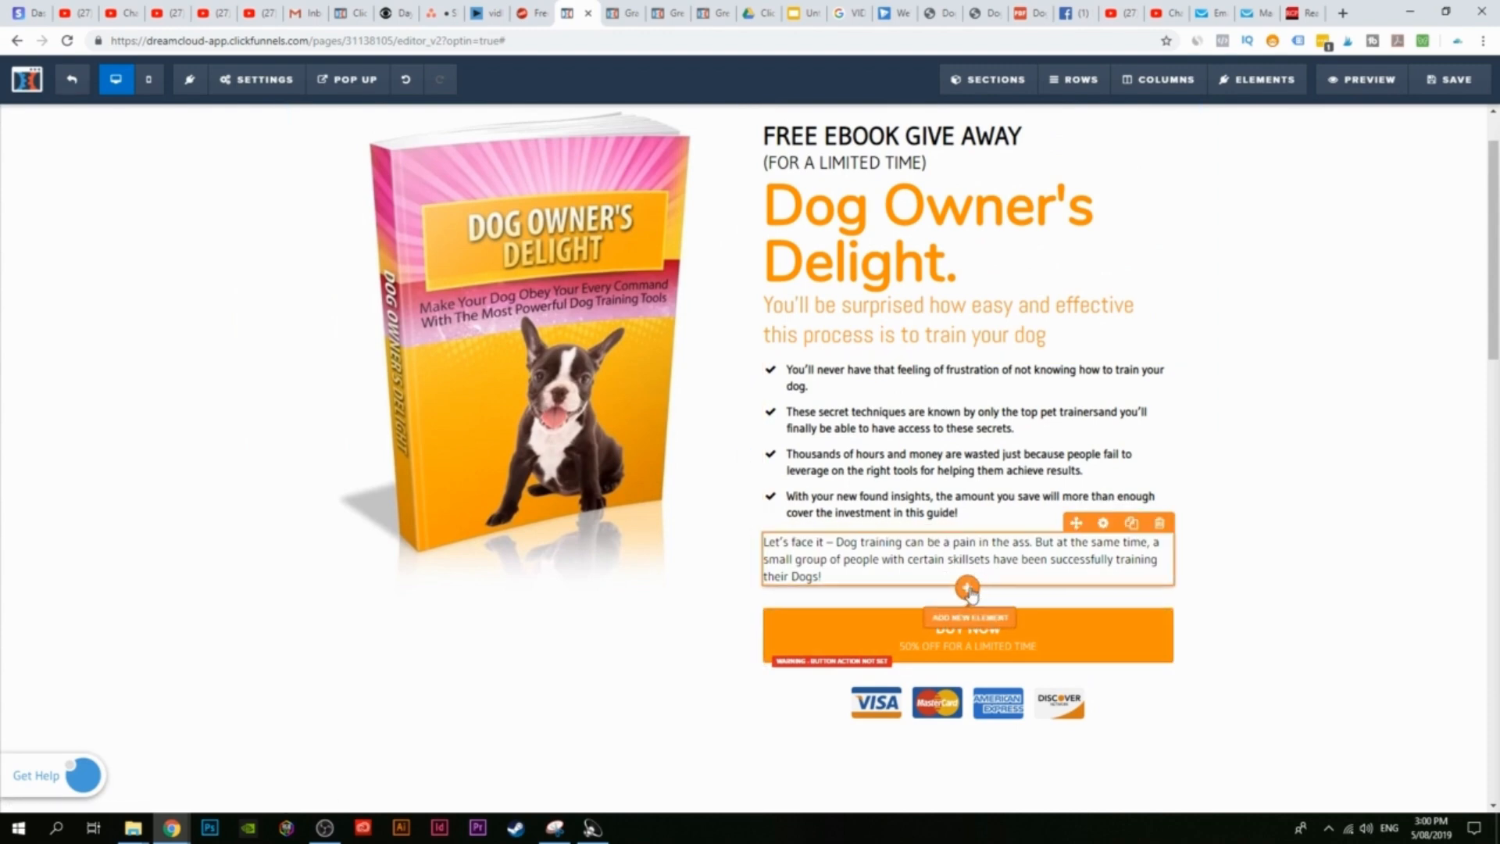
pyautogui.click(969, 630)
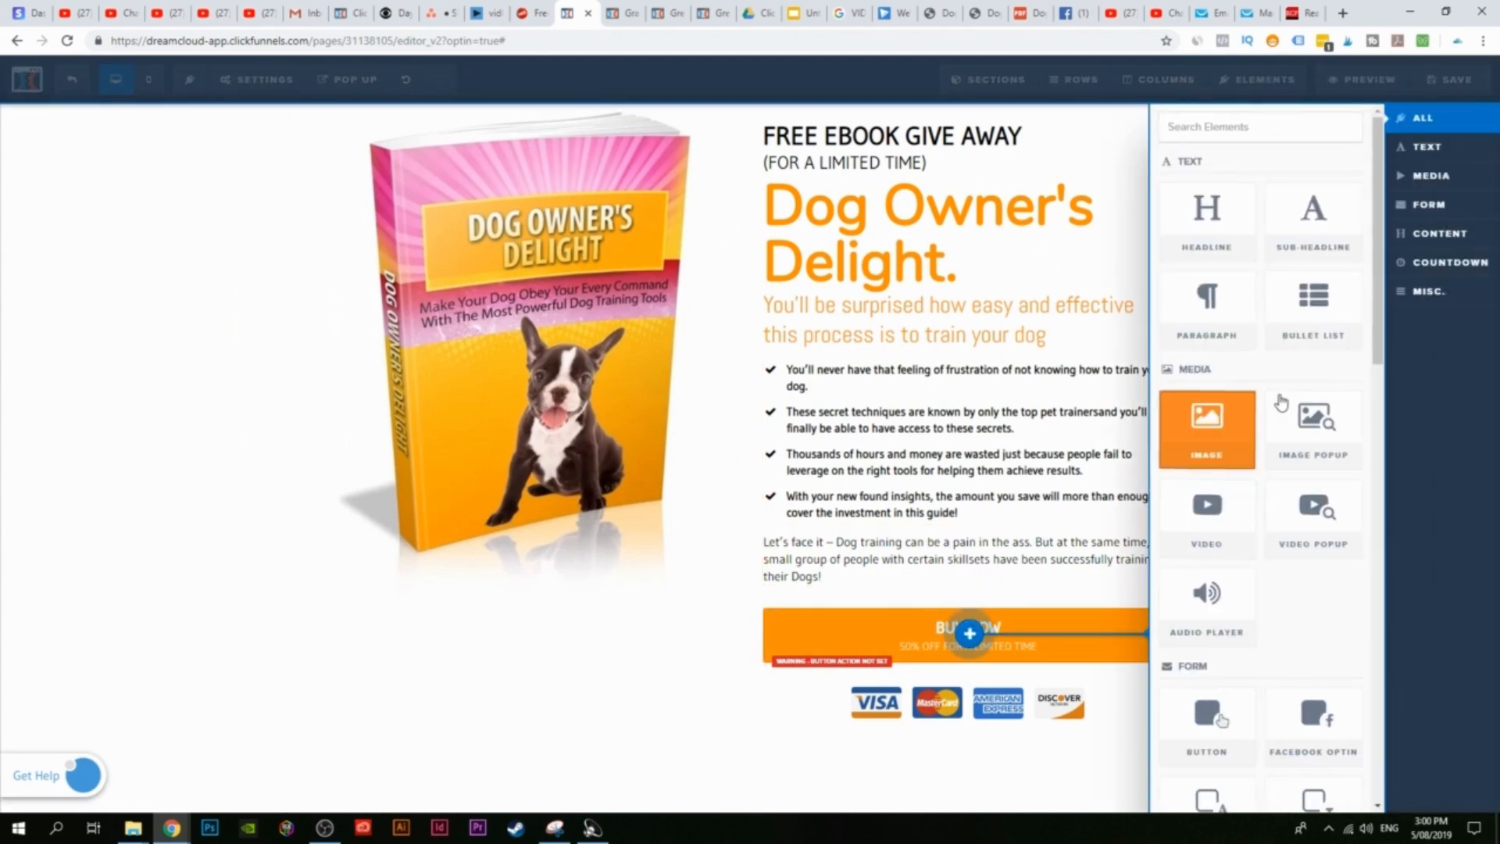
pyautogui.click(1232, 245)
# Step: Change the headline to '$15 $5 FOR A LIMITED TIME' with '$15' struck through
pyautogui.click(815, 625)
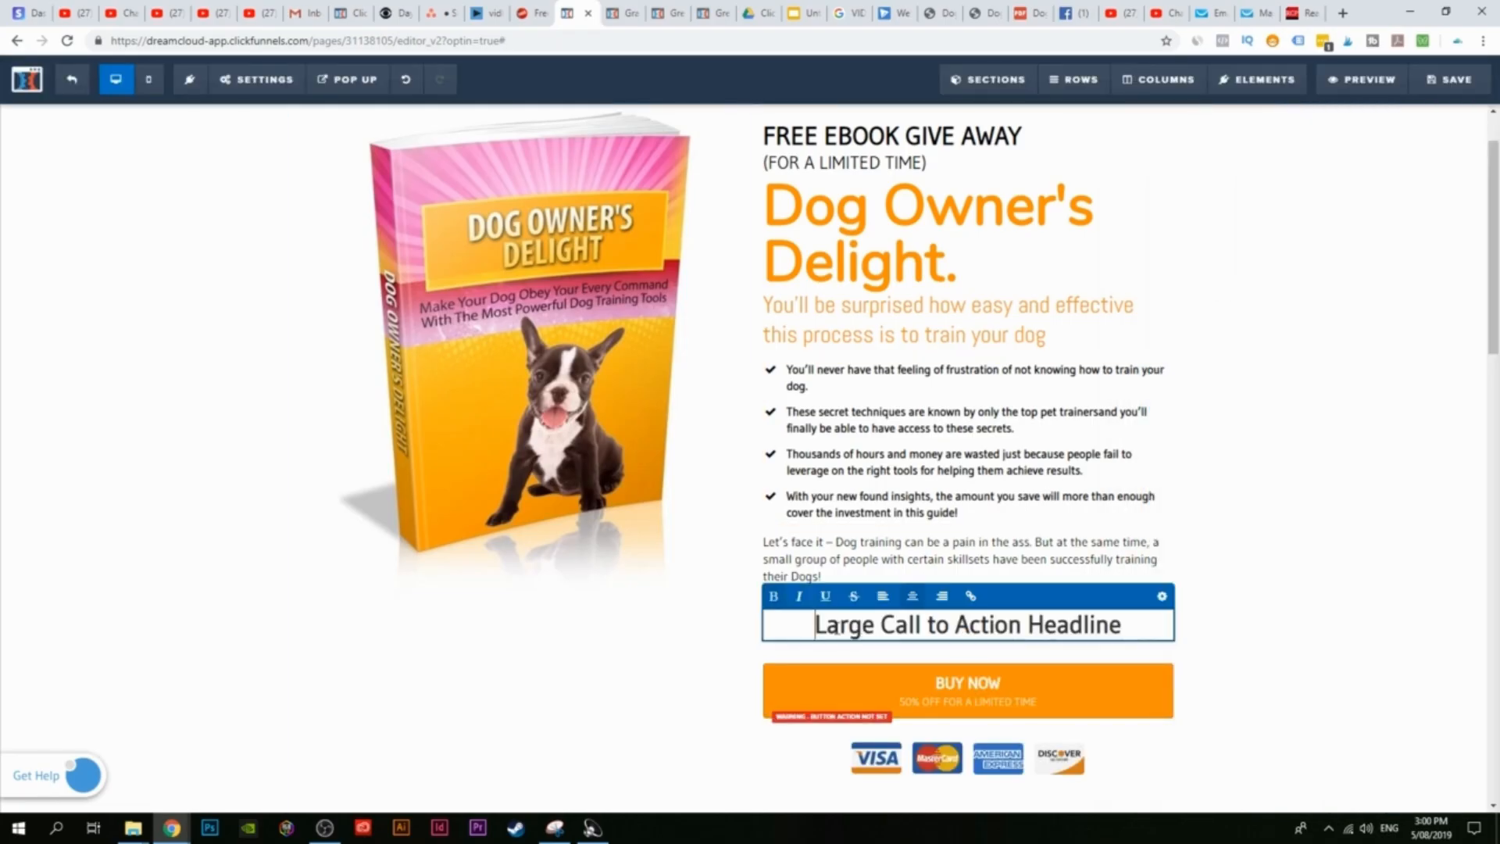
pyautogui.moveTo(815, 625); pyautogui.dragTo(1136, 611)
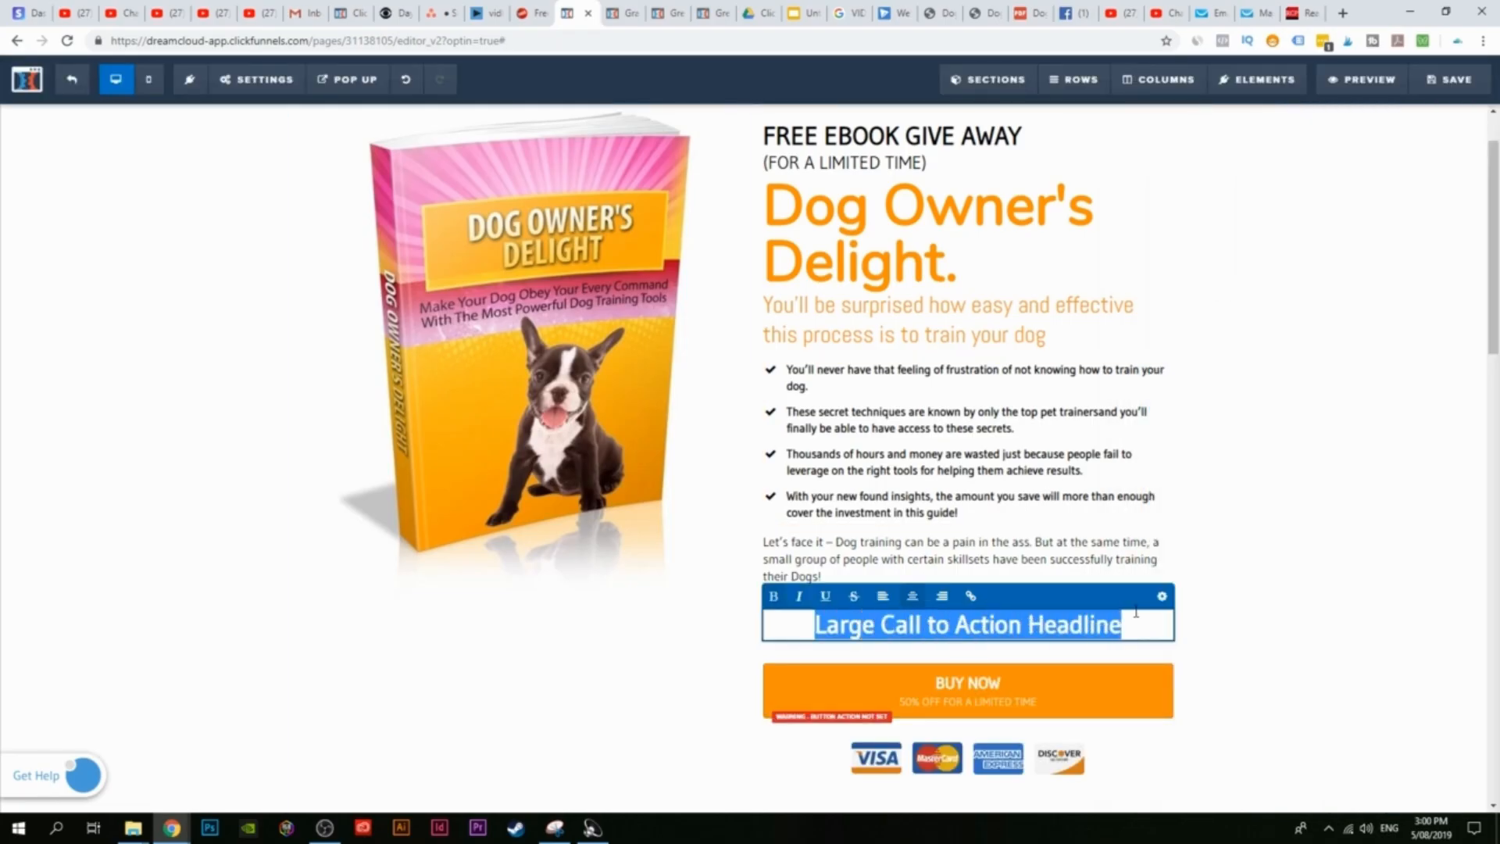
pyautogui.write('15')
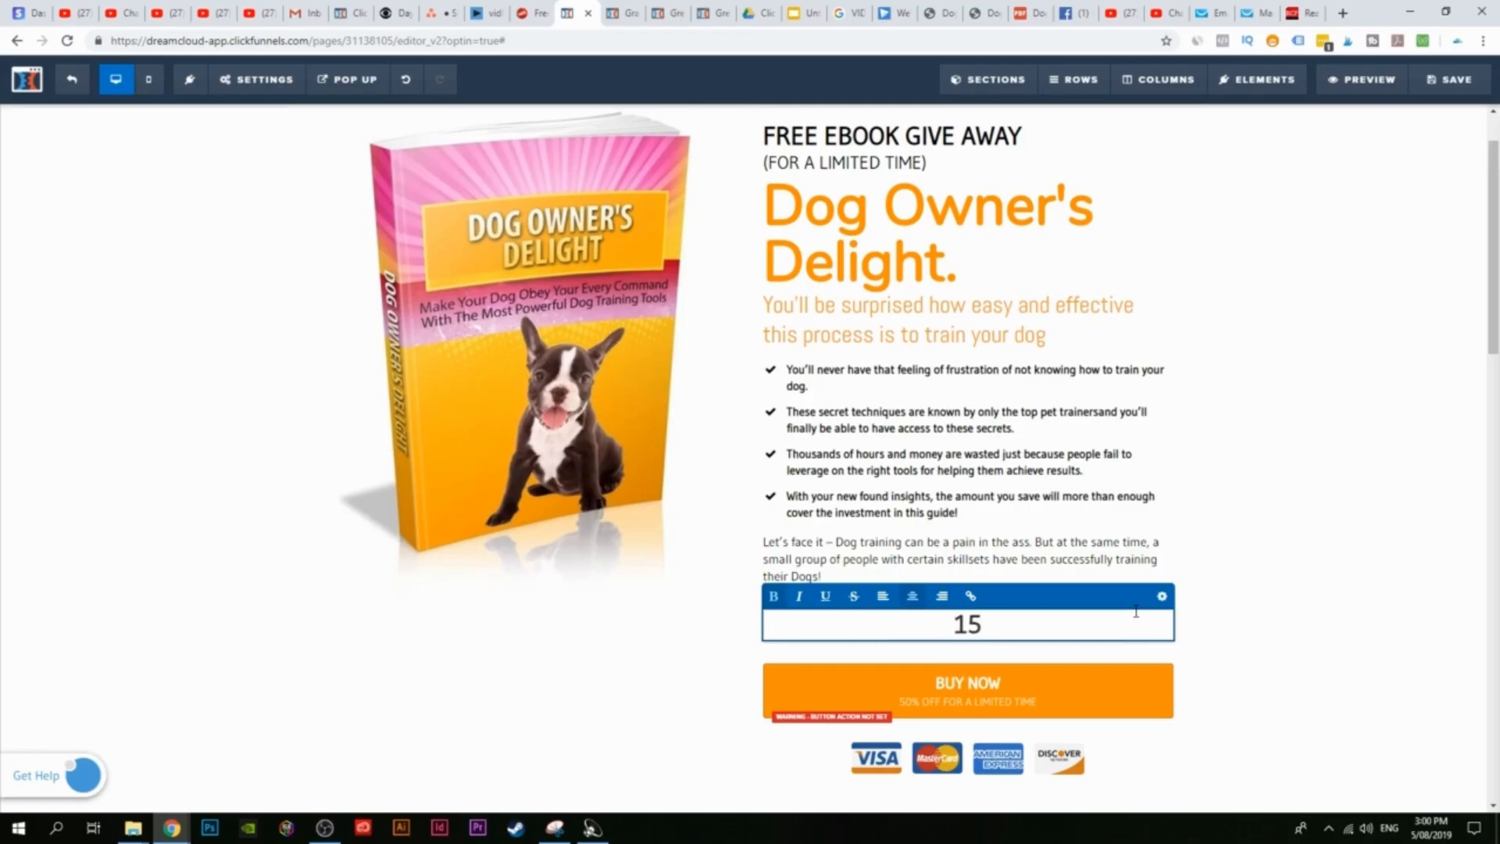
pyautogui.write('$ $5 FOR')
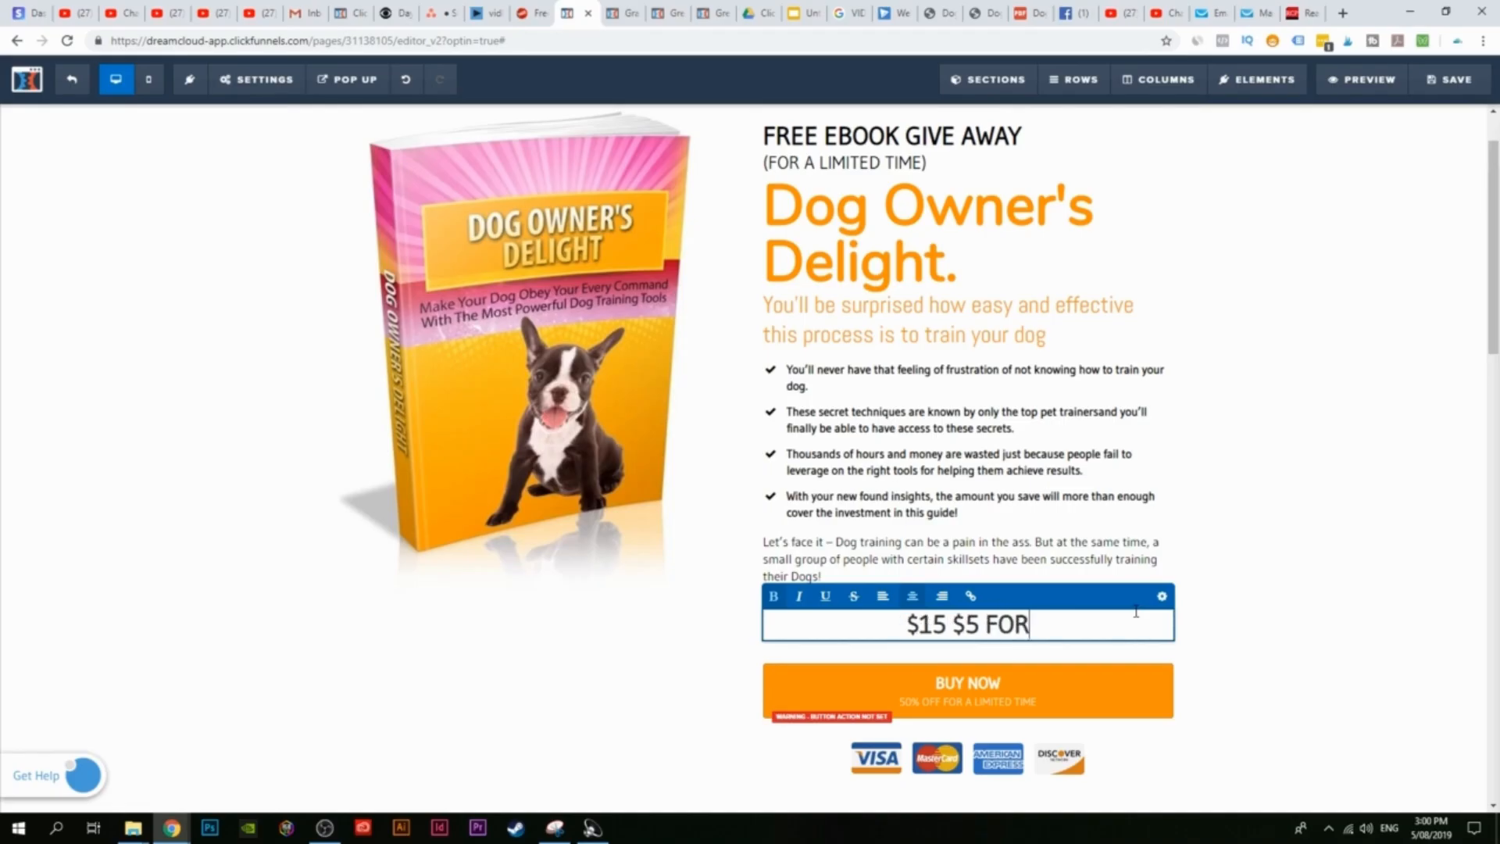
pyautogui.write(' A LIM')
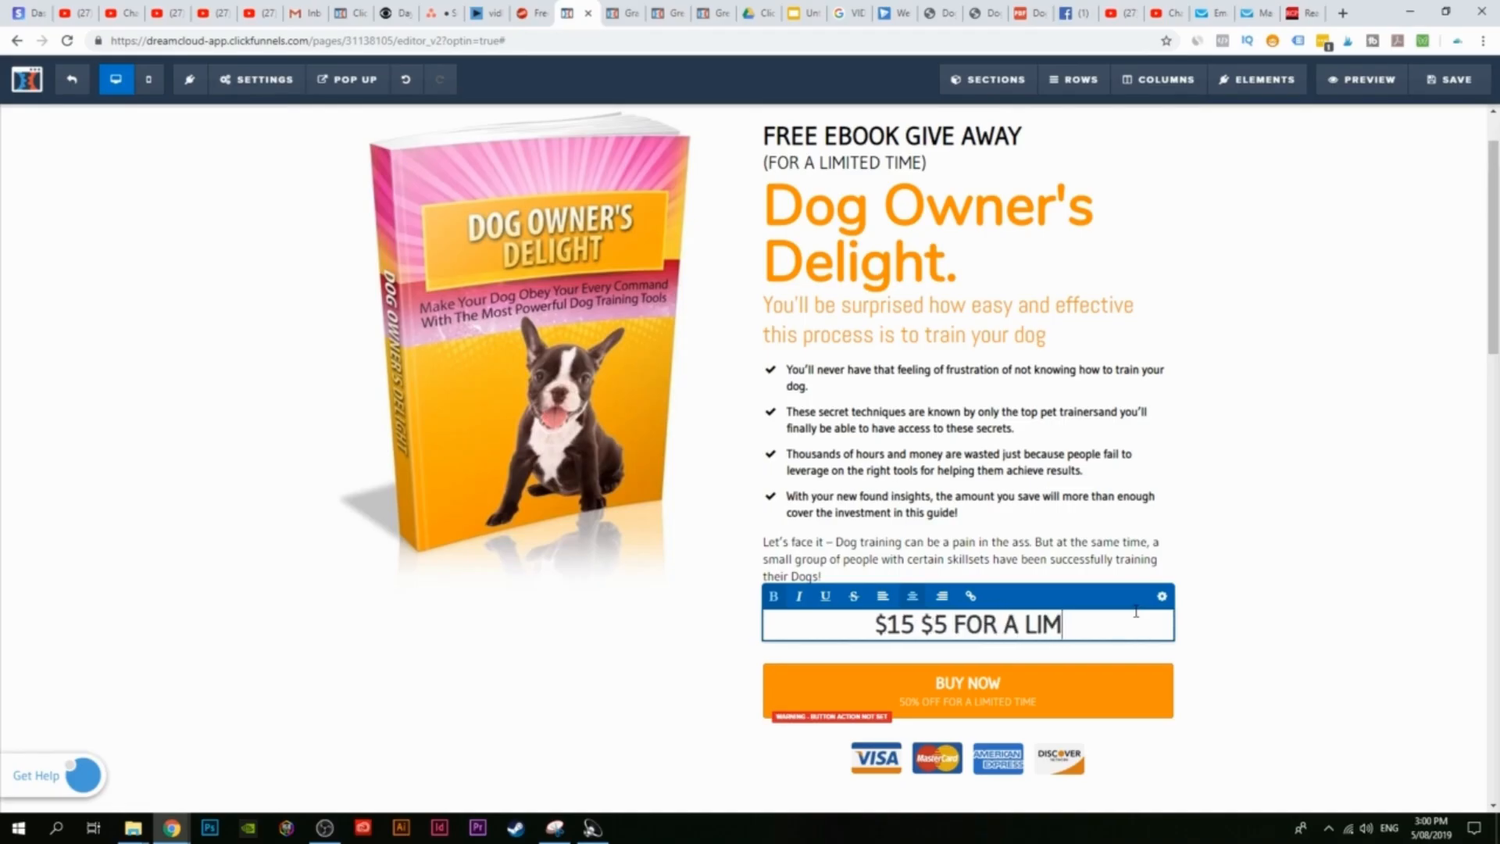
pyautogui.write('ITED TIMEW')
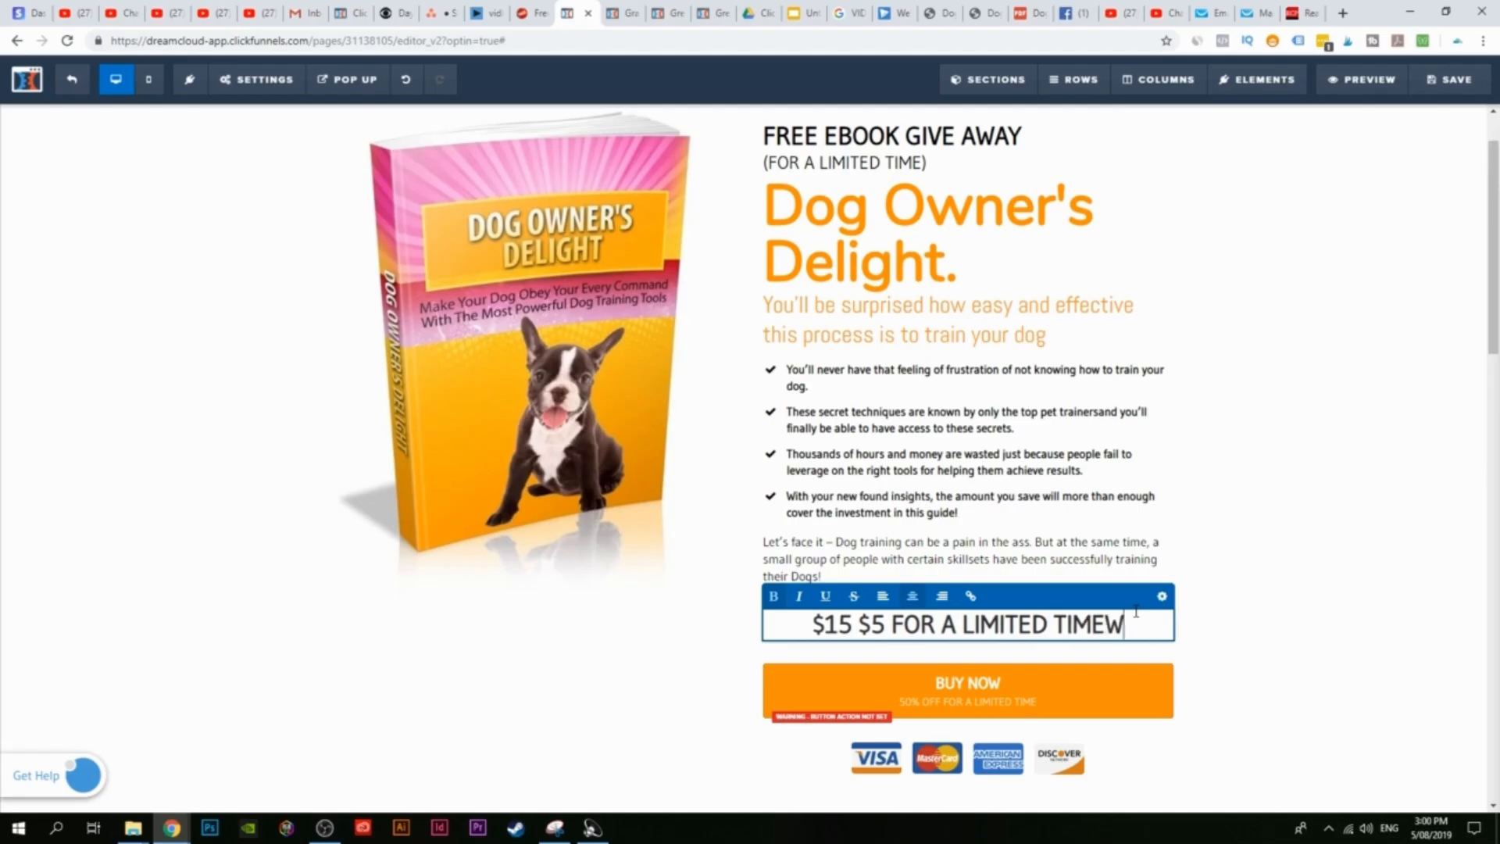
pyautogui.press('BackSpace')
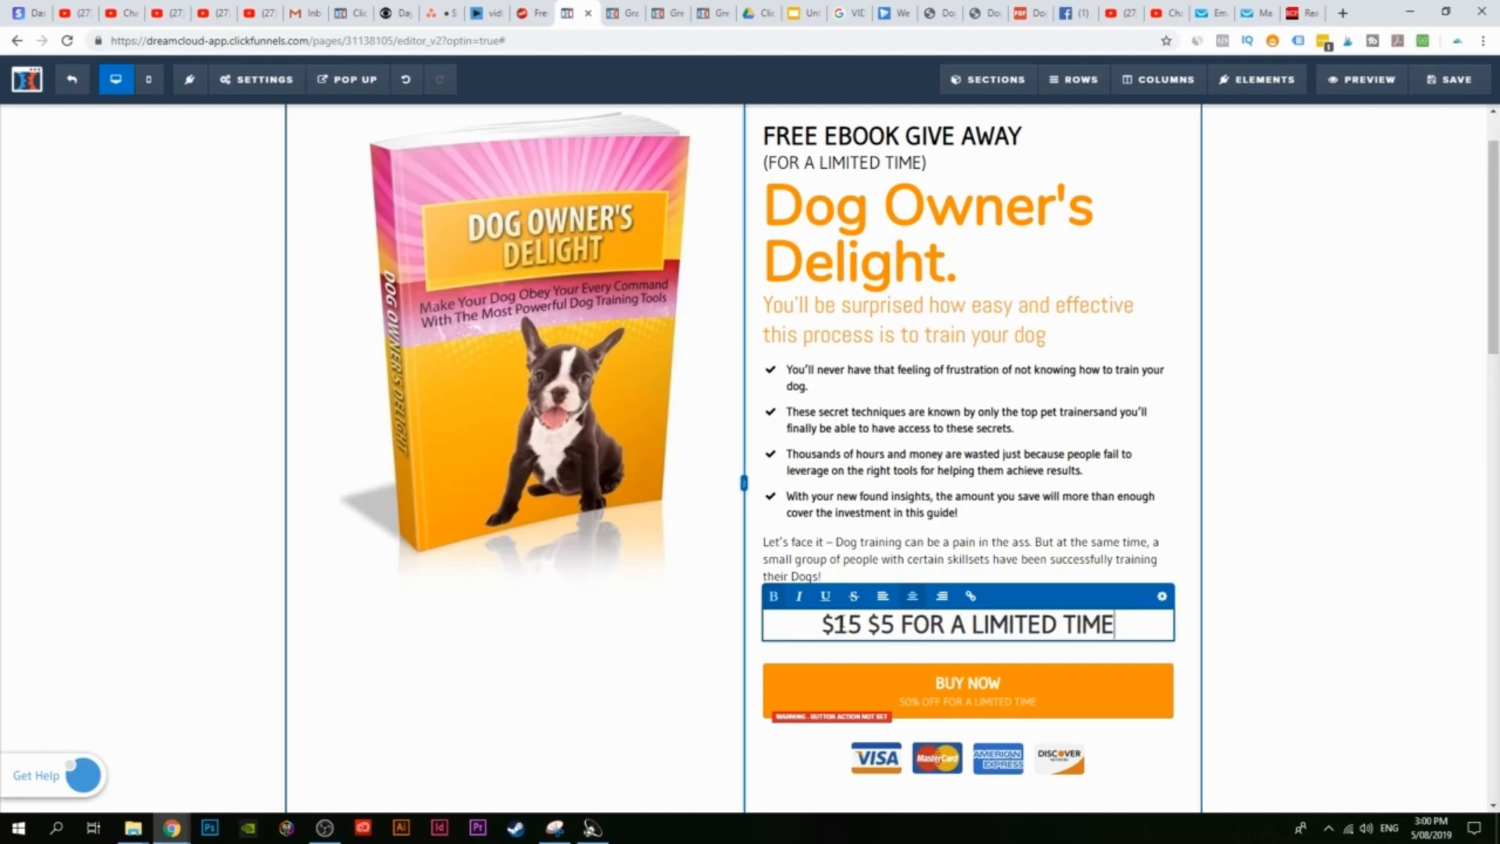
pyautogui.moveTo(862, 624); pyautogui.dragTo(820, 624)
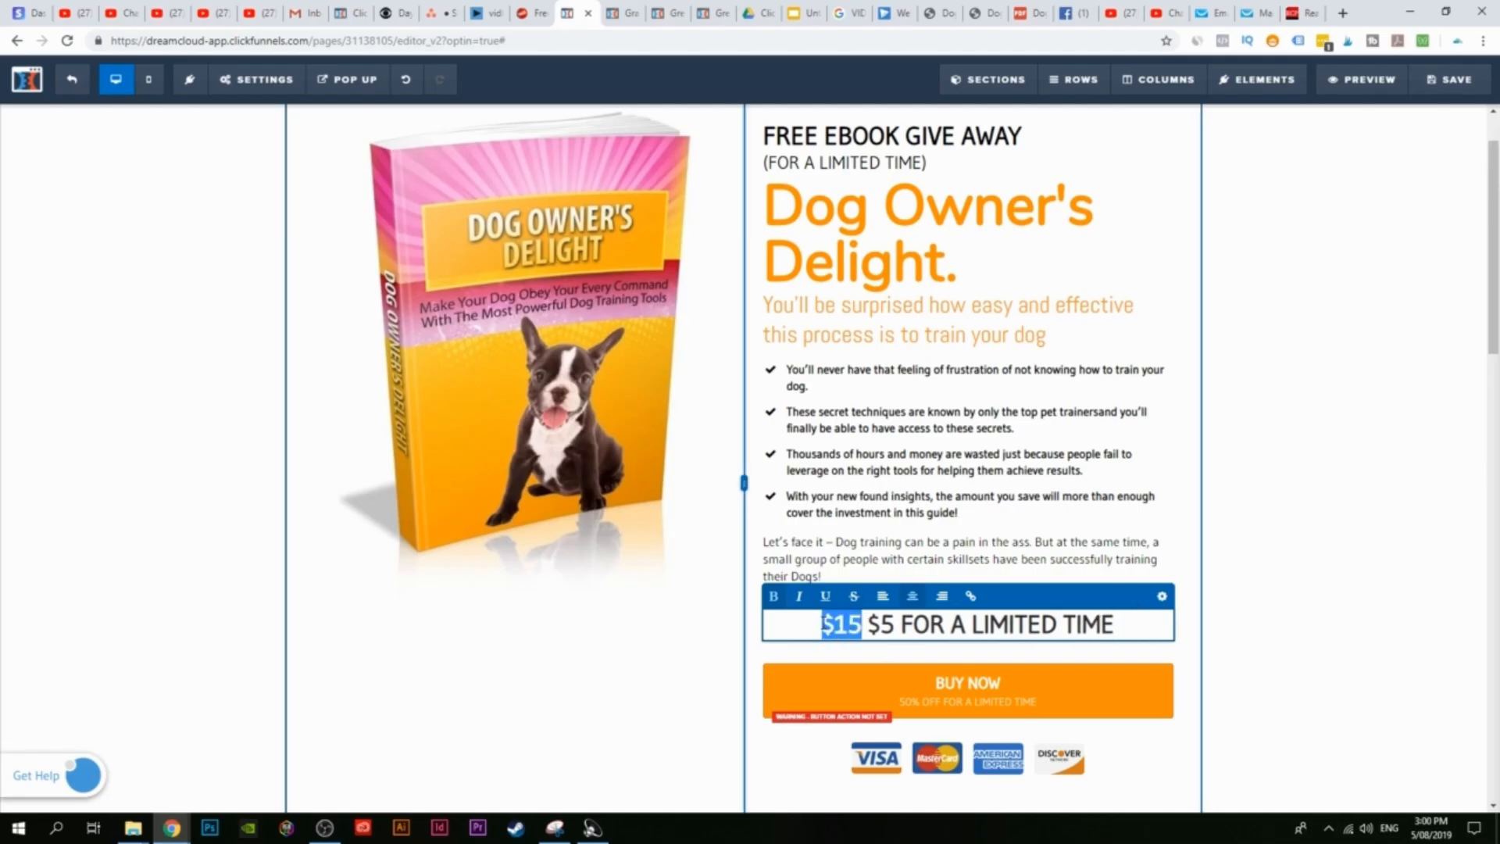
pyautogui.click(854, 598)
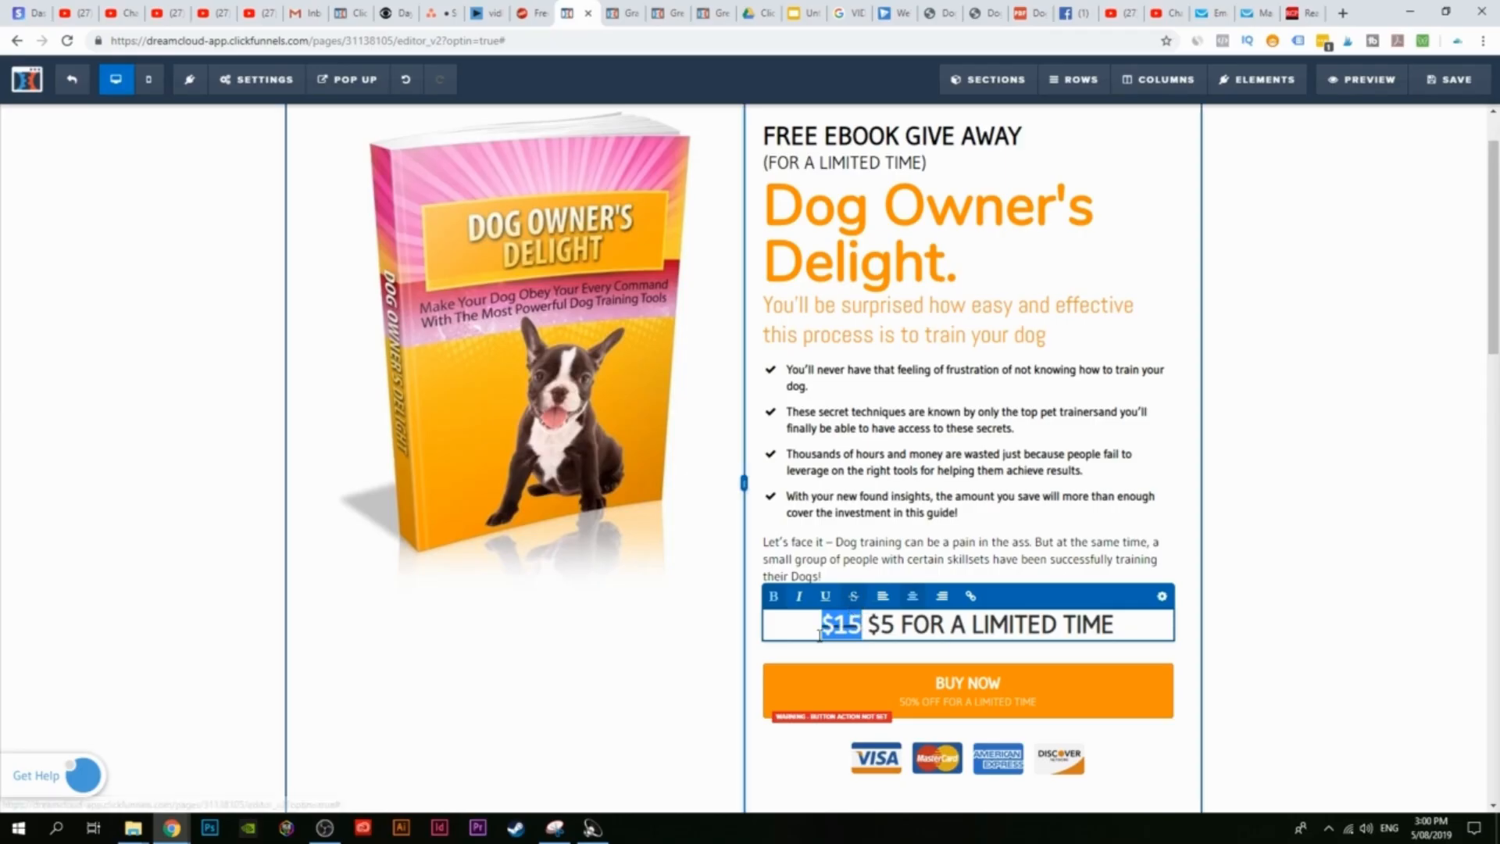
pyautogui.click(1023, 554)
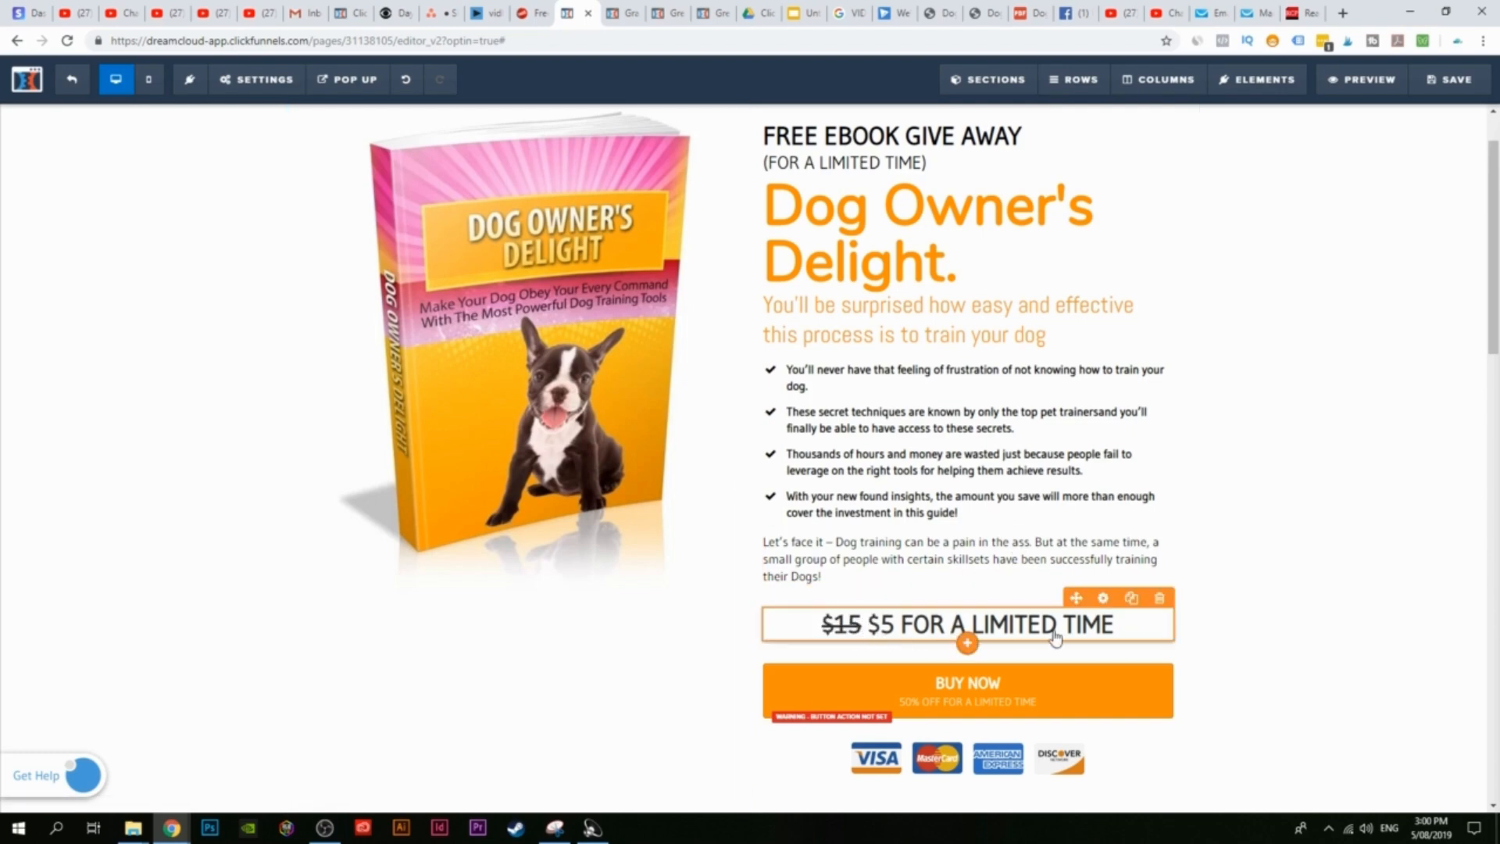
pyautogui.scroll(1, 985, 203)
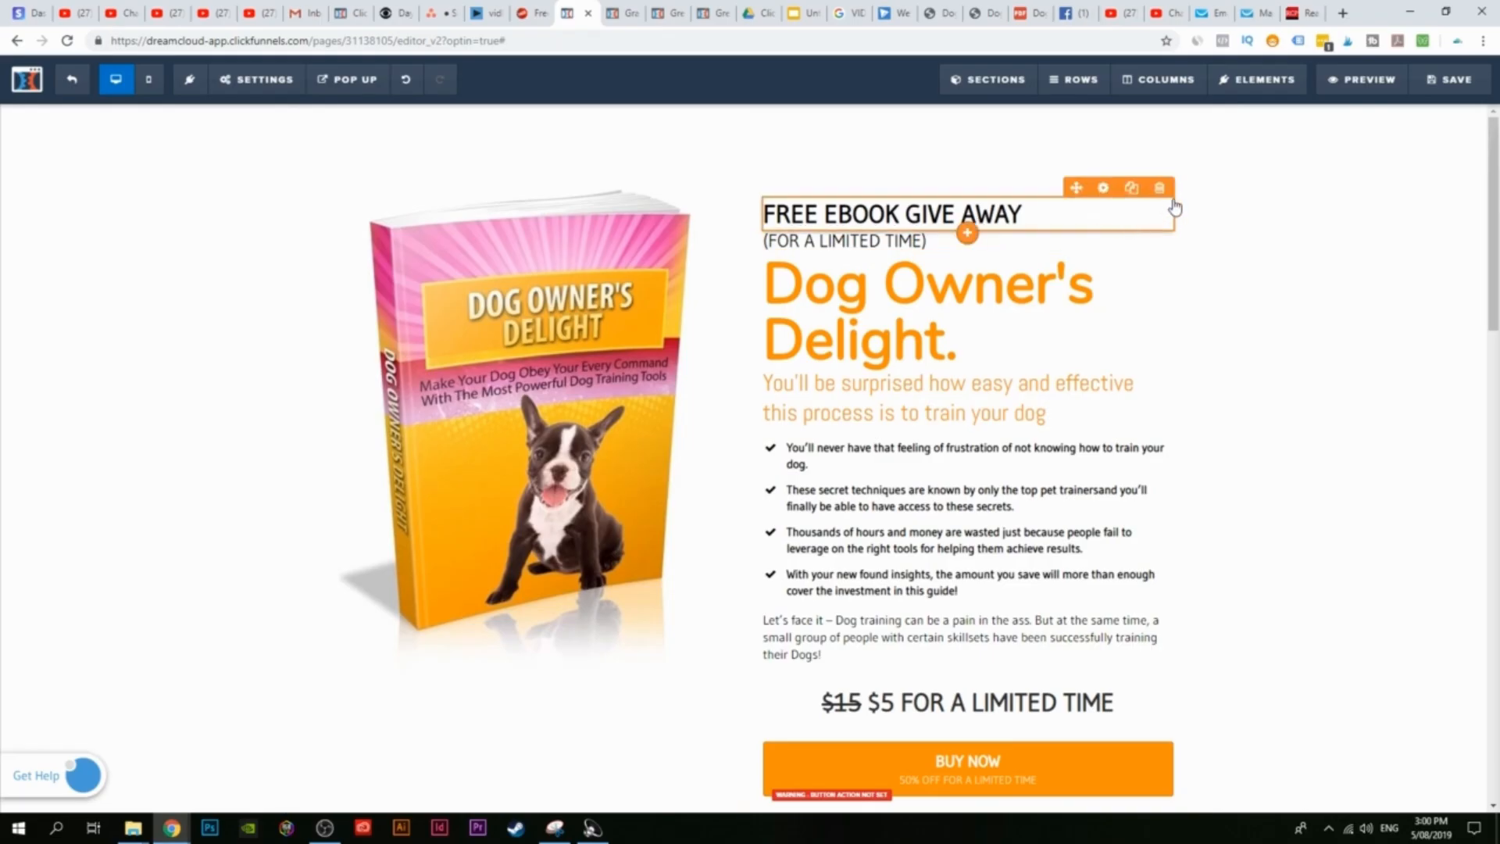
# Step: Delete the 'FREE EBOOK GIVE AWAY' and '(FOR A LIMITED TIME)' headings above the title
pyautogui.click(1160, 187)
pyautogui.click(826, 129)
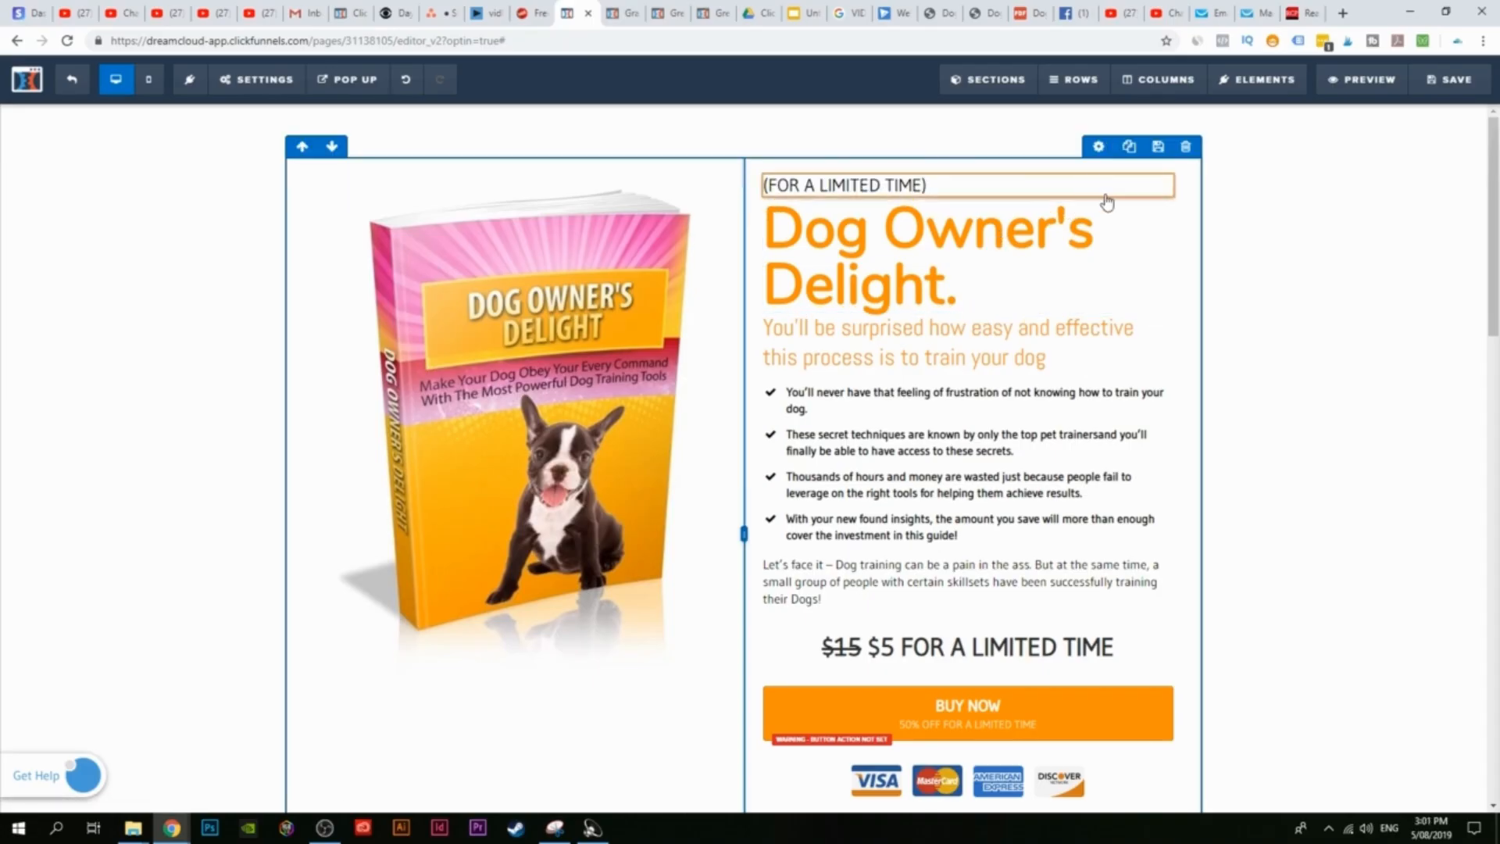
pyautogui.click(1159, 164)
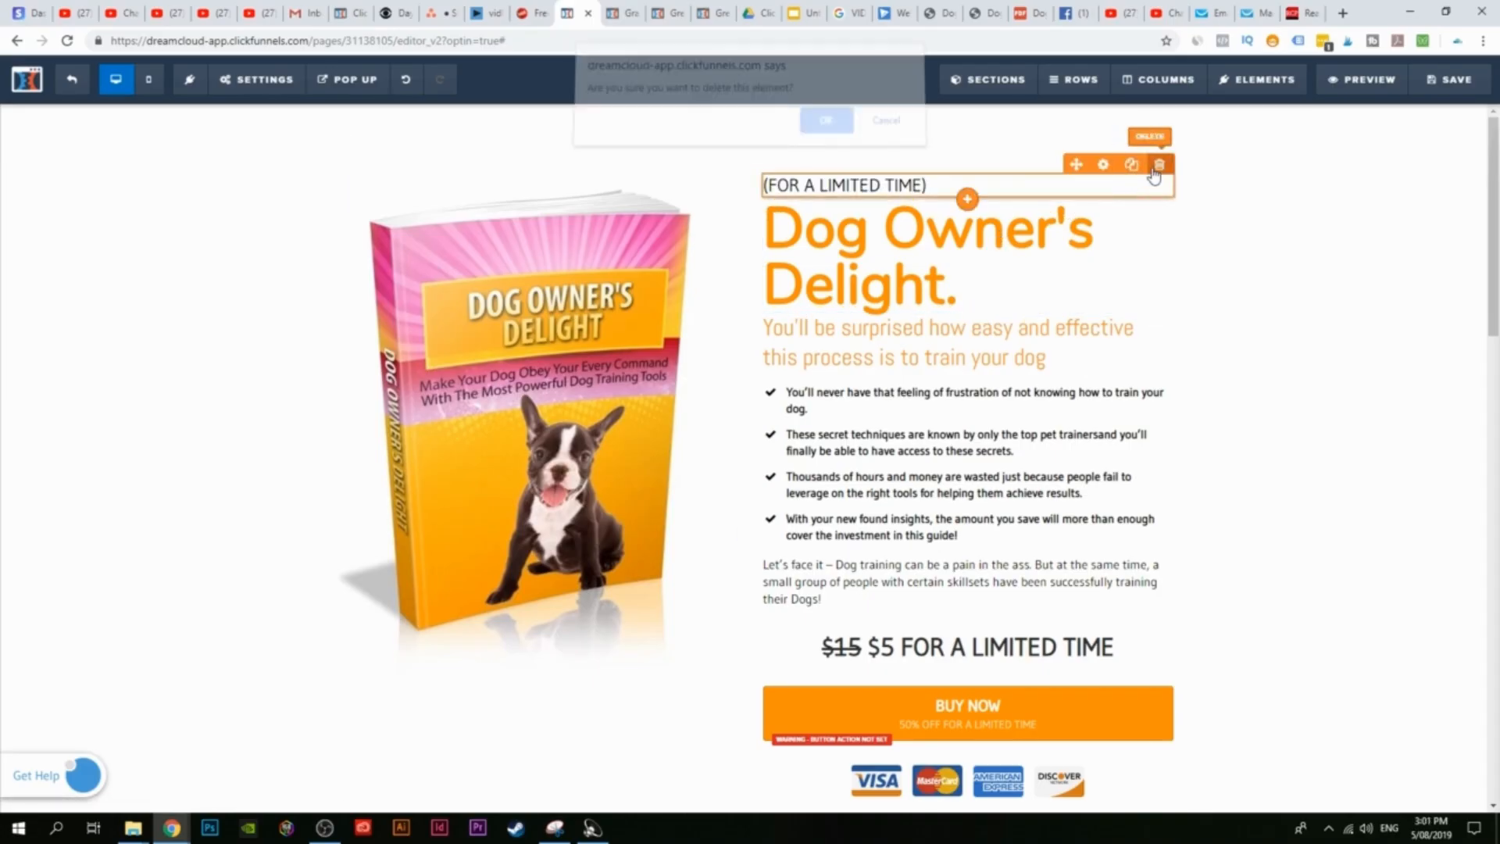
pyautogui.click(820, 125)
pyautogui.scroll(-1, 887, 520)
pyautogui.scroll(-2, 887, 519)
pyautogui.scroll(2, 1109, 649)
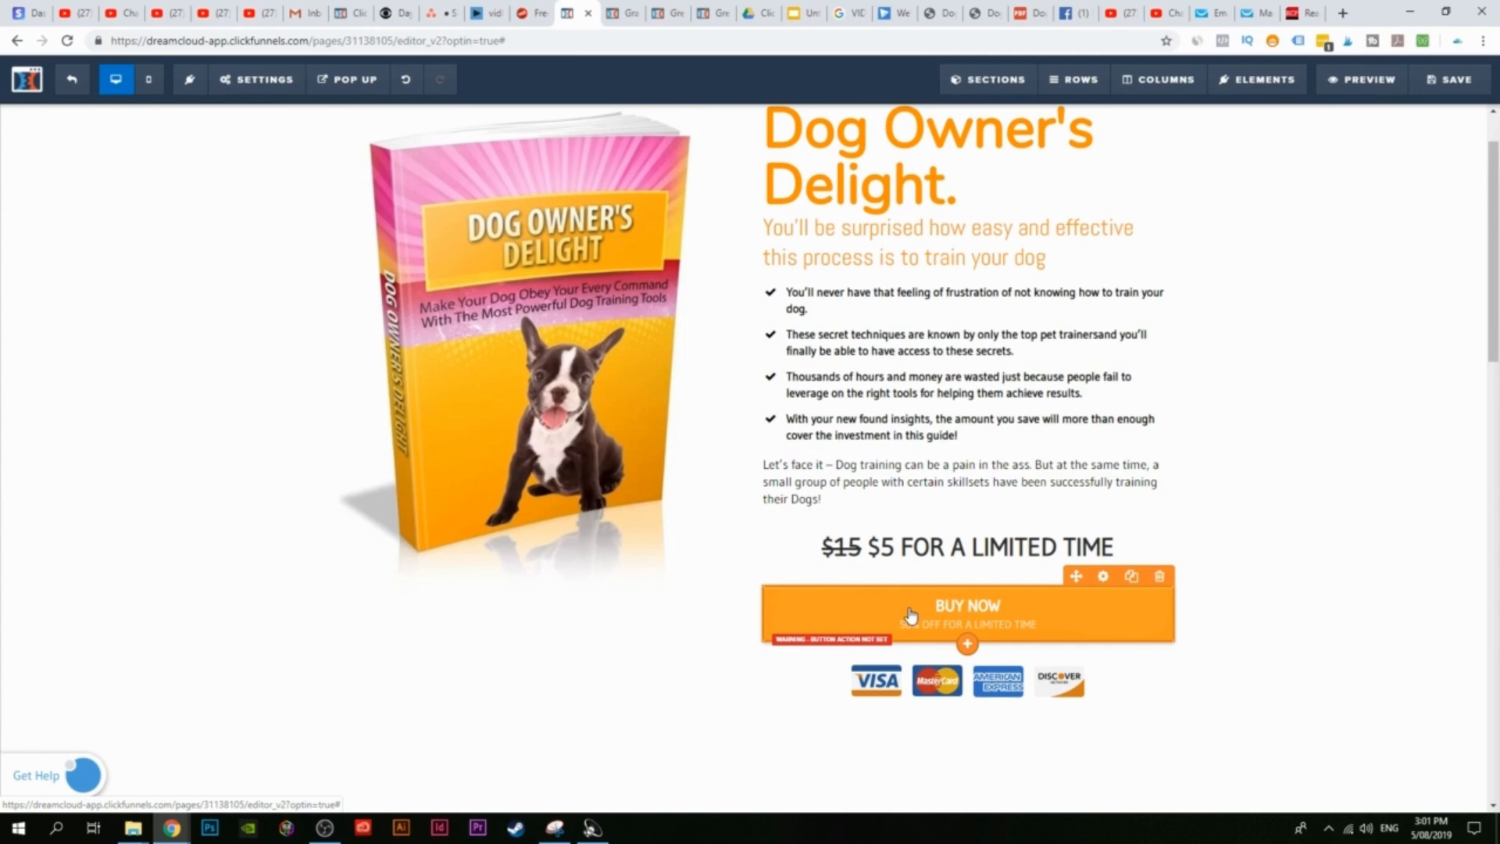
# Step: Set the BUY NOW button's action to Go to Next Step in Funnel and save the page
pyautogui.click(952, 617)
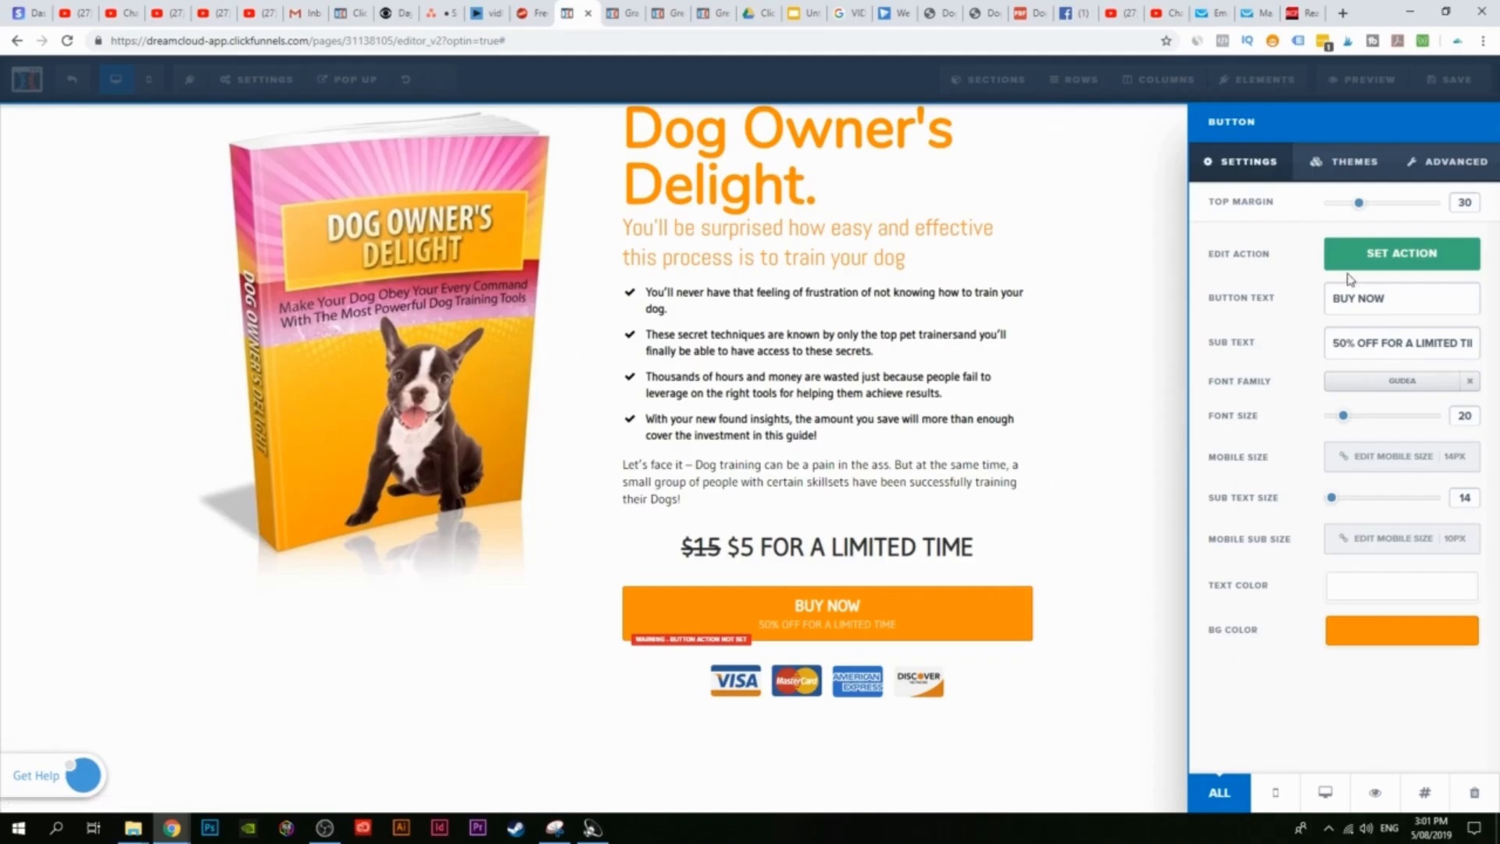
pyautogui.click(1394, 258)
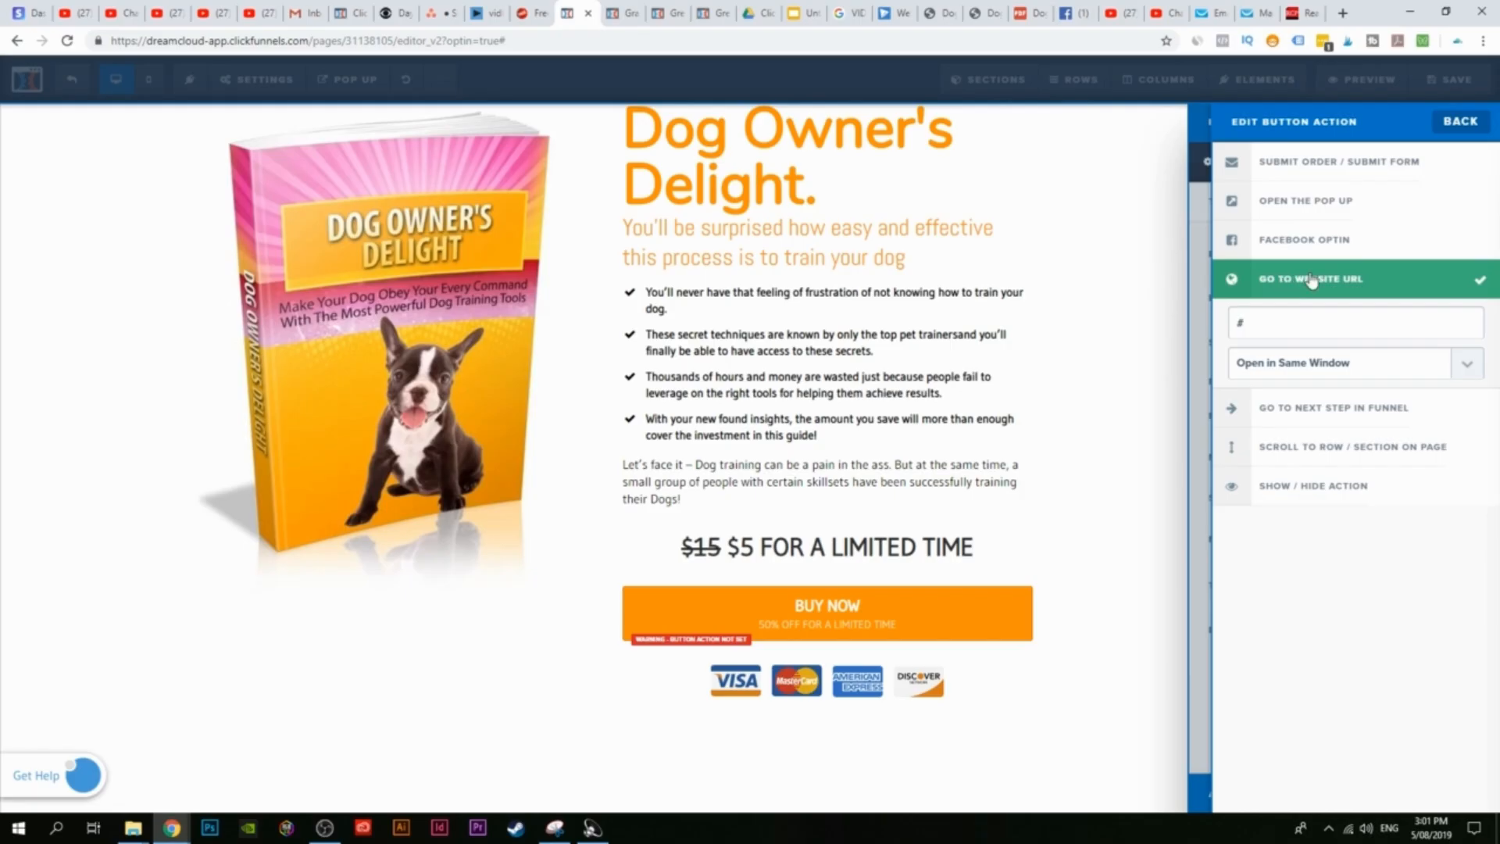
pyautogui.click(1319, 408)
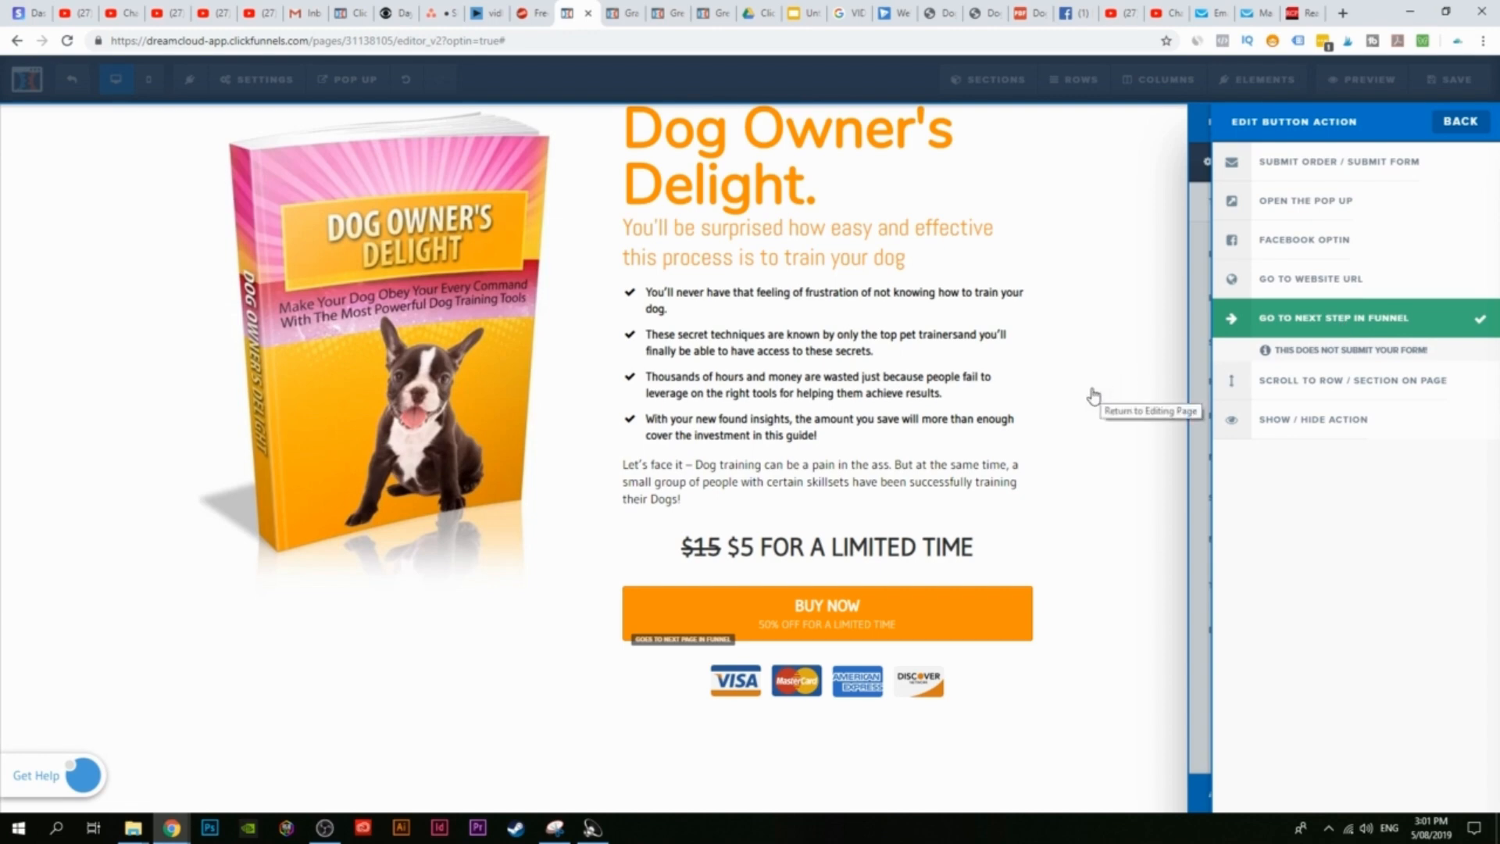
pyautogui.click(1004, 391)
pyautogui.click(1450, 81)
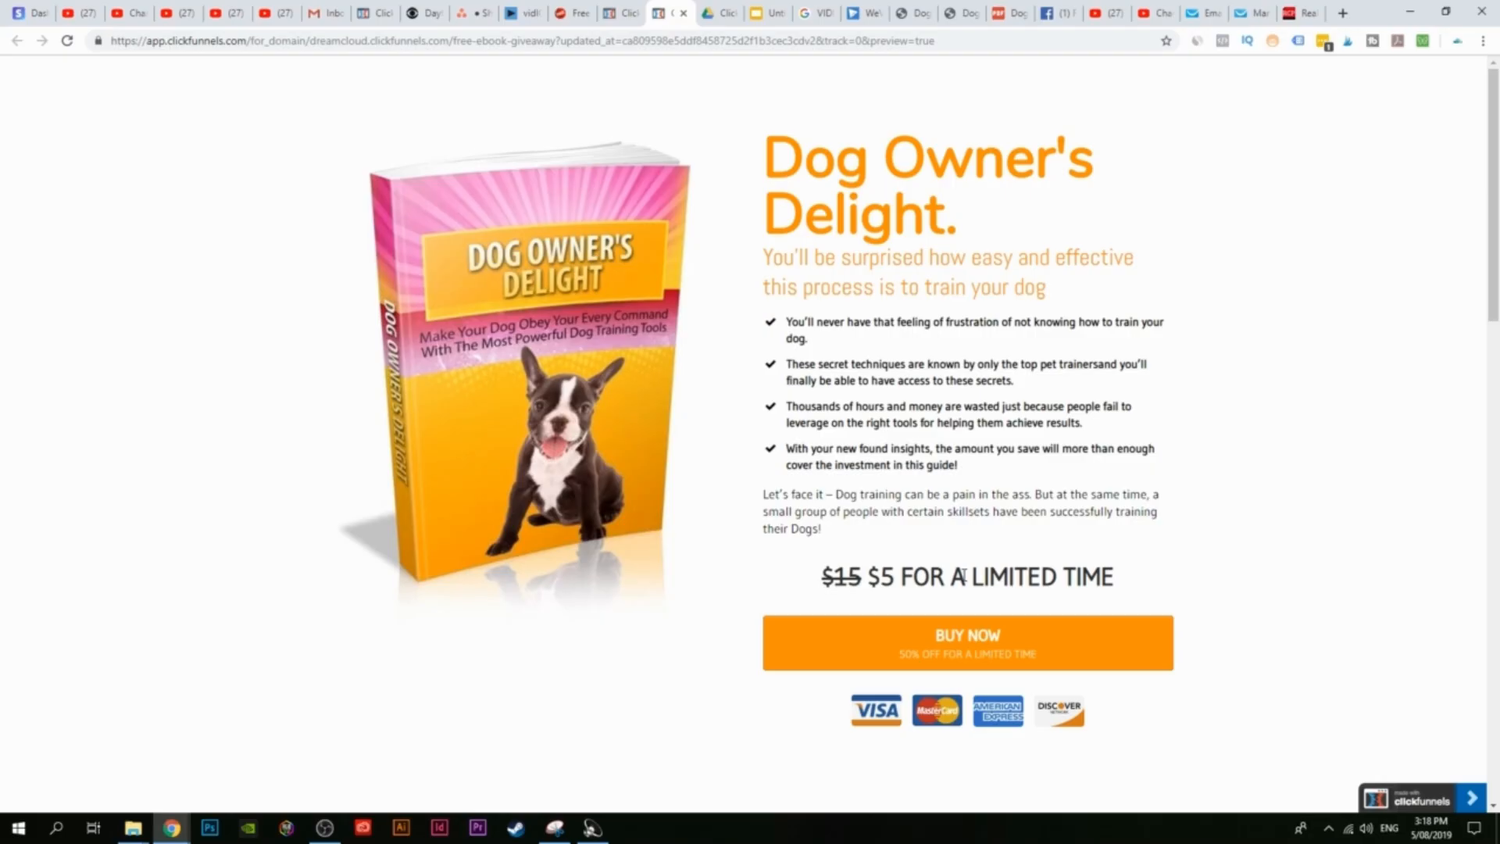
# Step: Return to the Free eBook Giveaway funnel and bring up the New Step in Funnel dialog
pyautogui.click(621, 13)
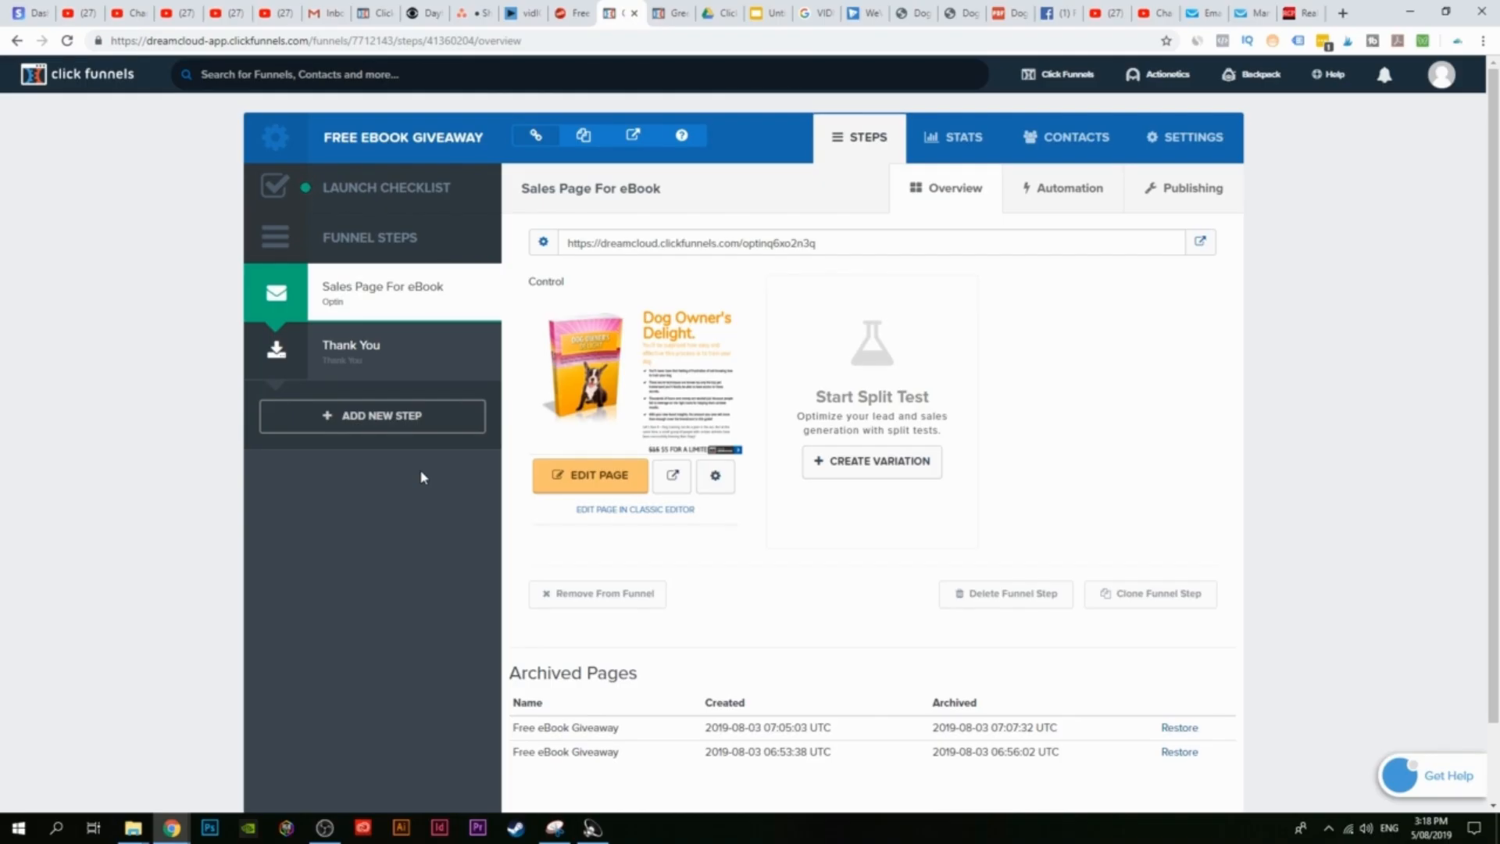
pyautogui.click(373, 427)
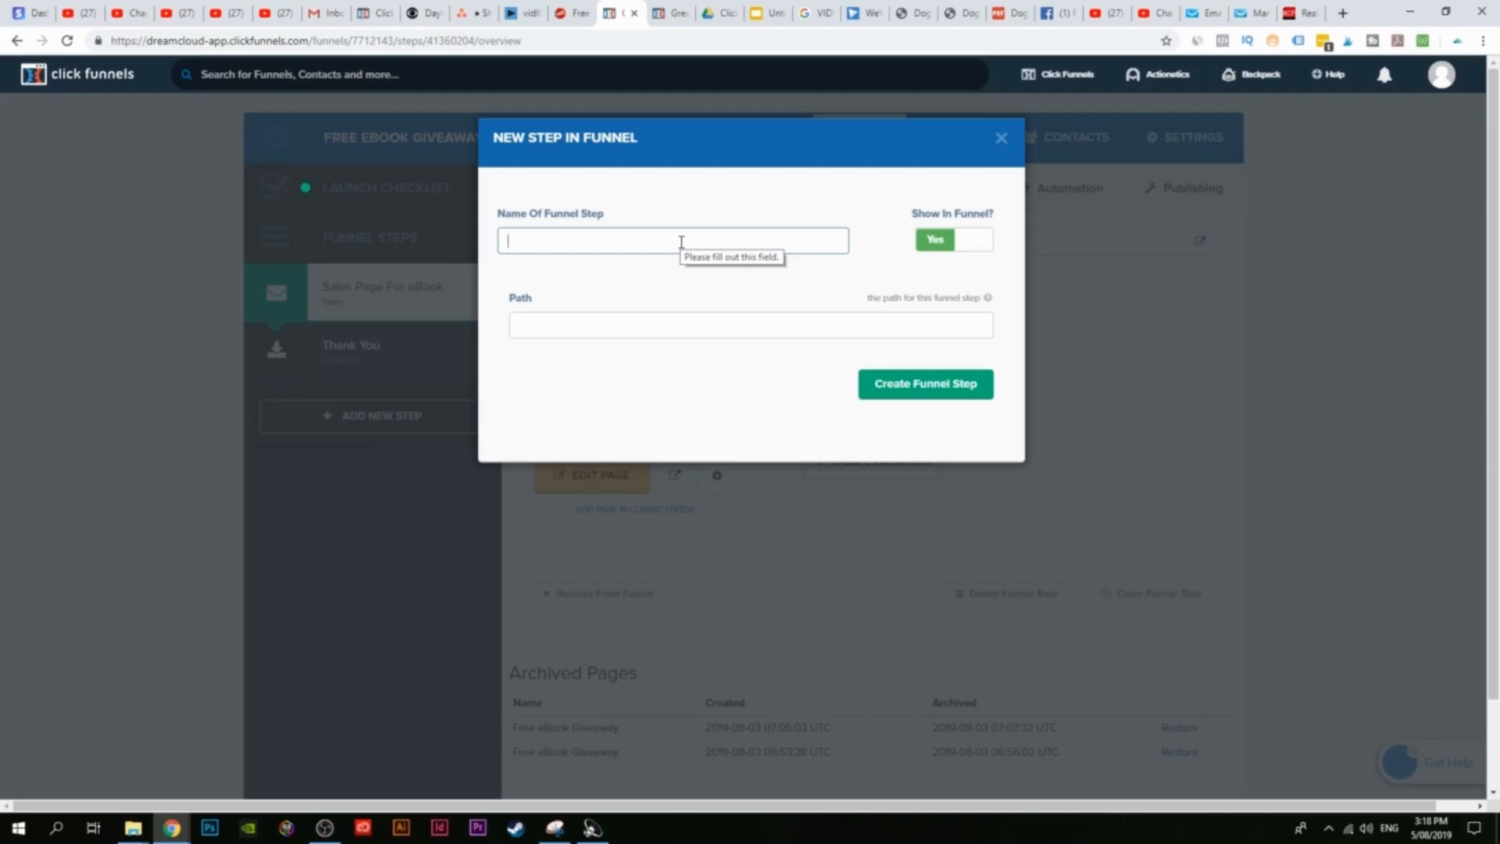
# Step: Create a new funnel step named 'Order Page'
pyautogui.write('O')
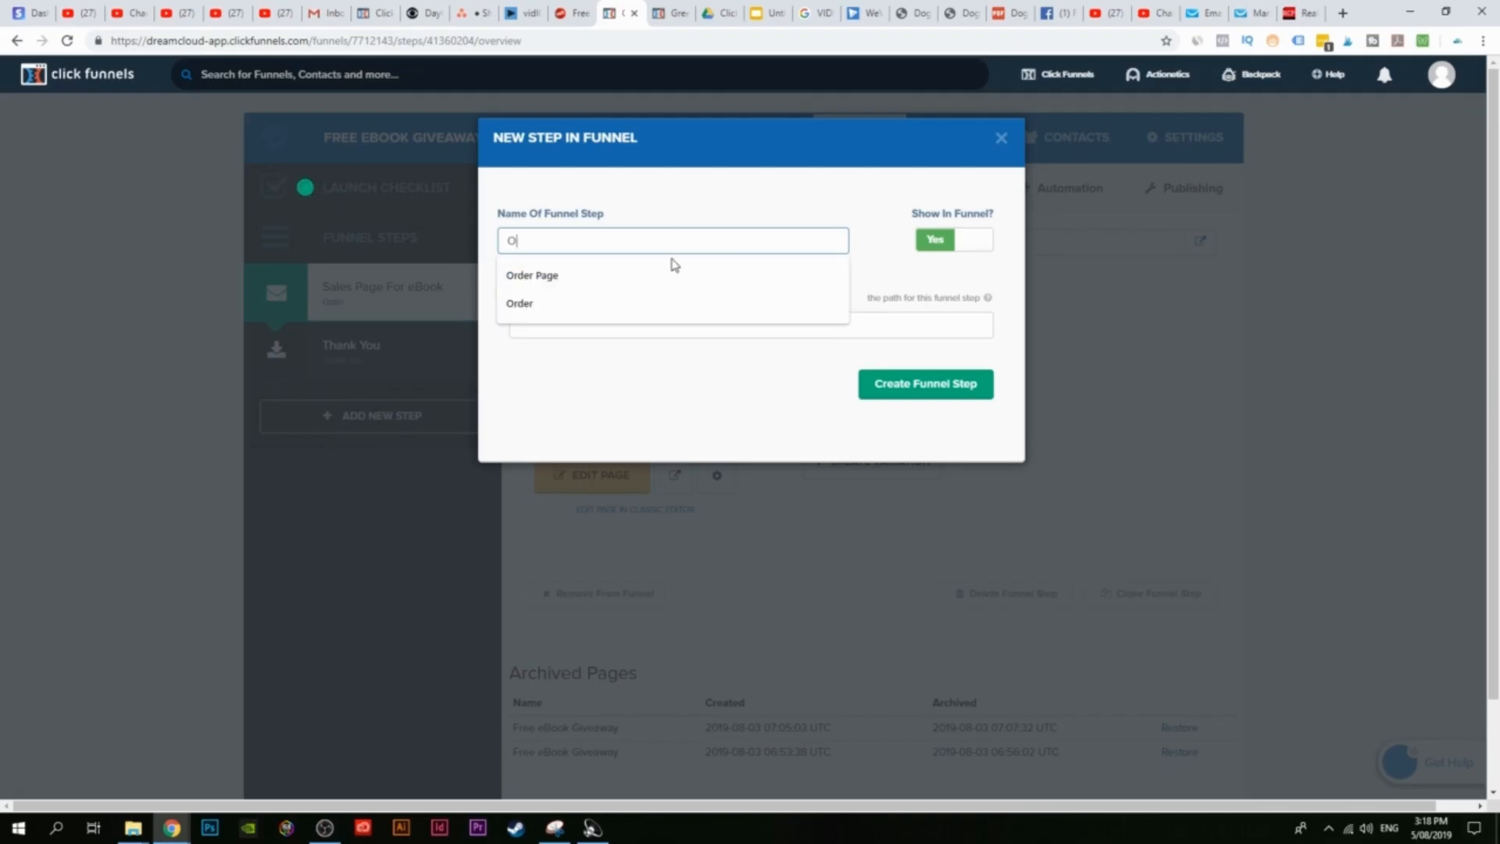
pyautogui.click(672, 272)
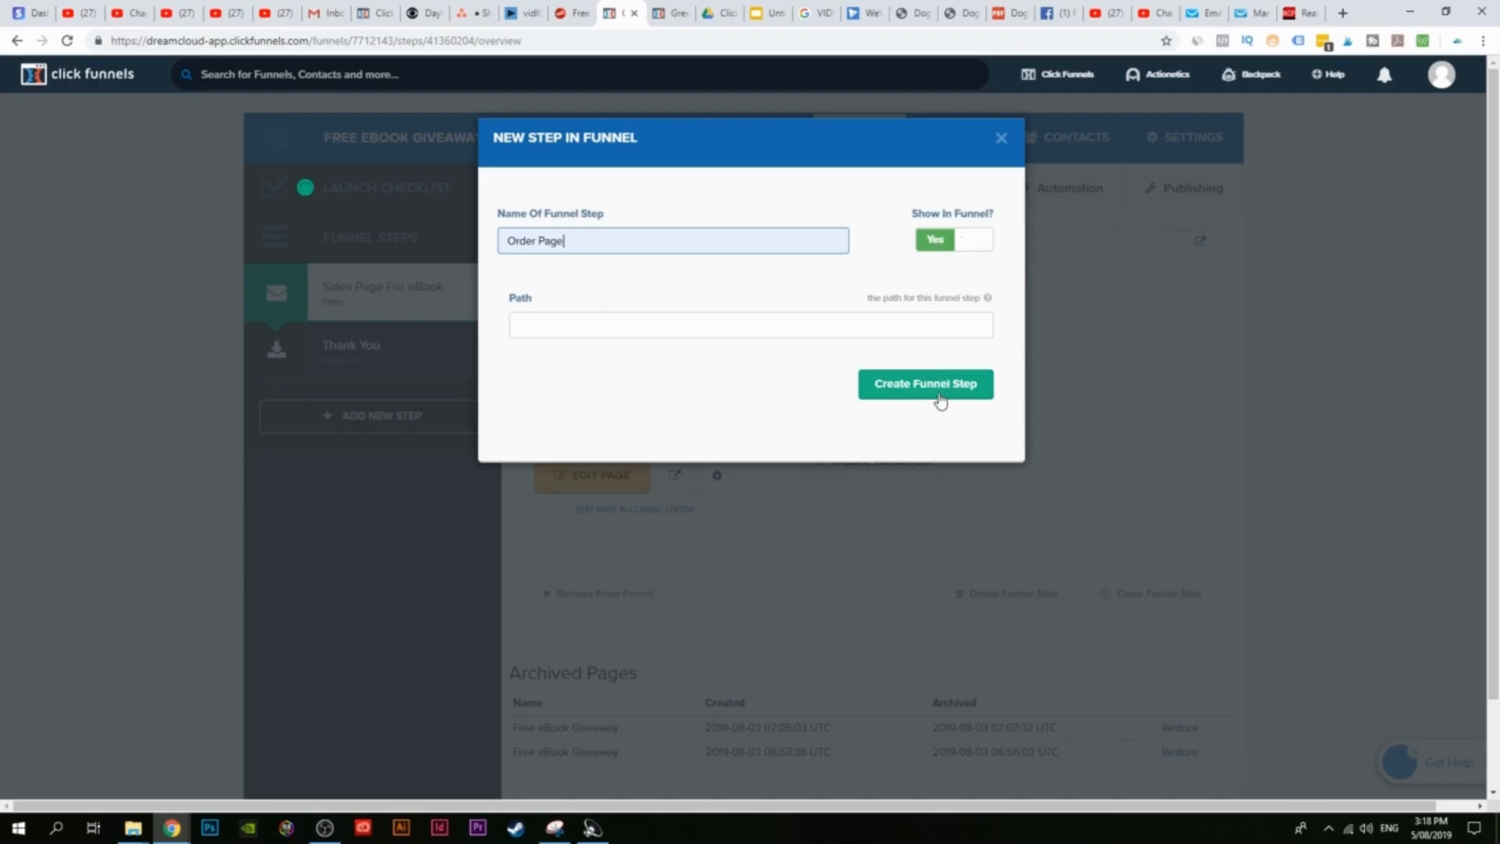
pyautogui.click(916, 387)
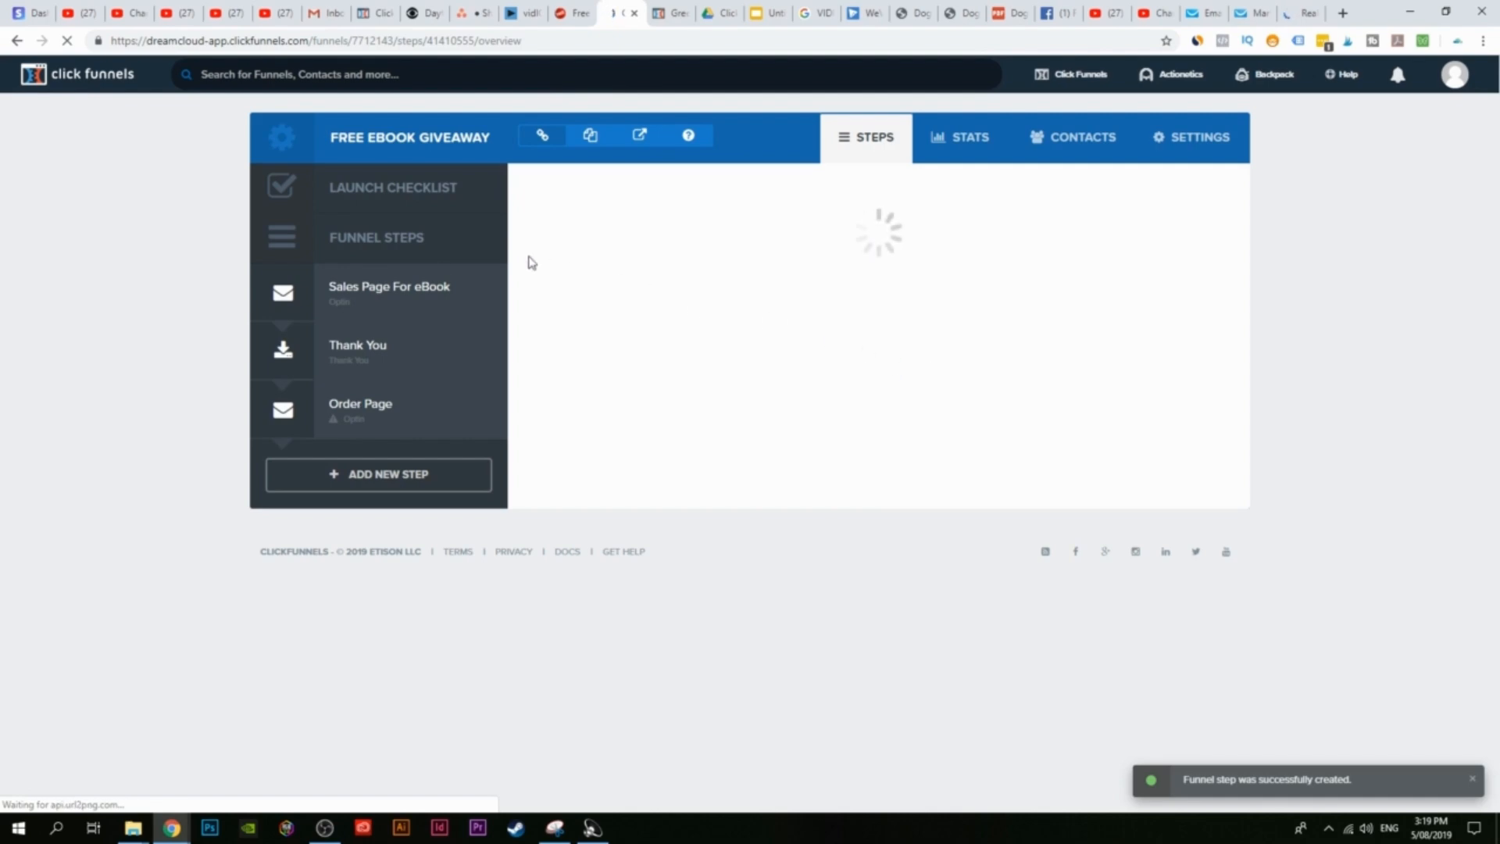
pyautogui.click(378, 422)
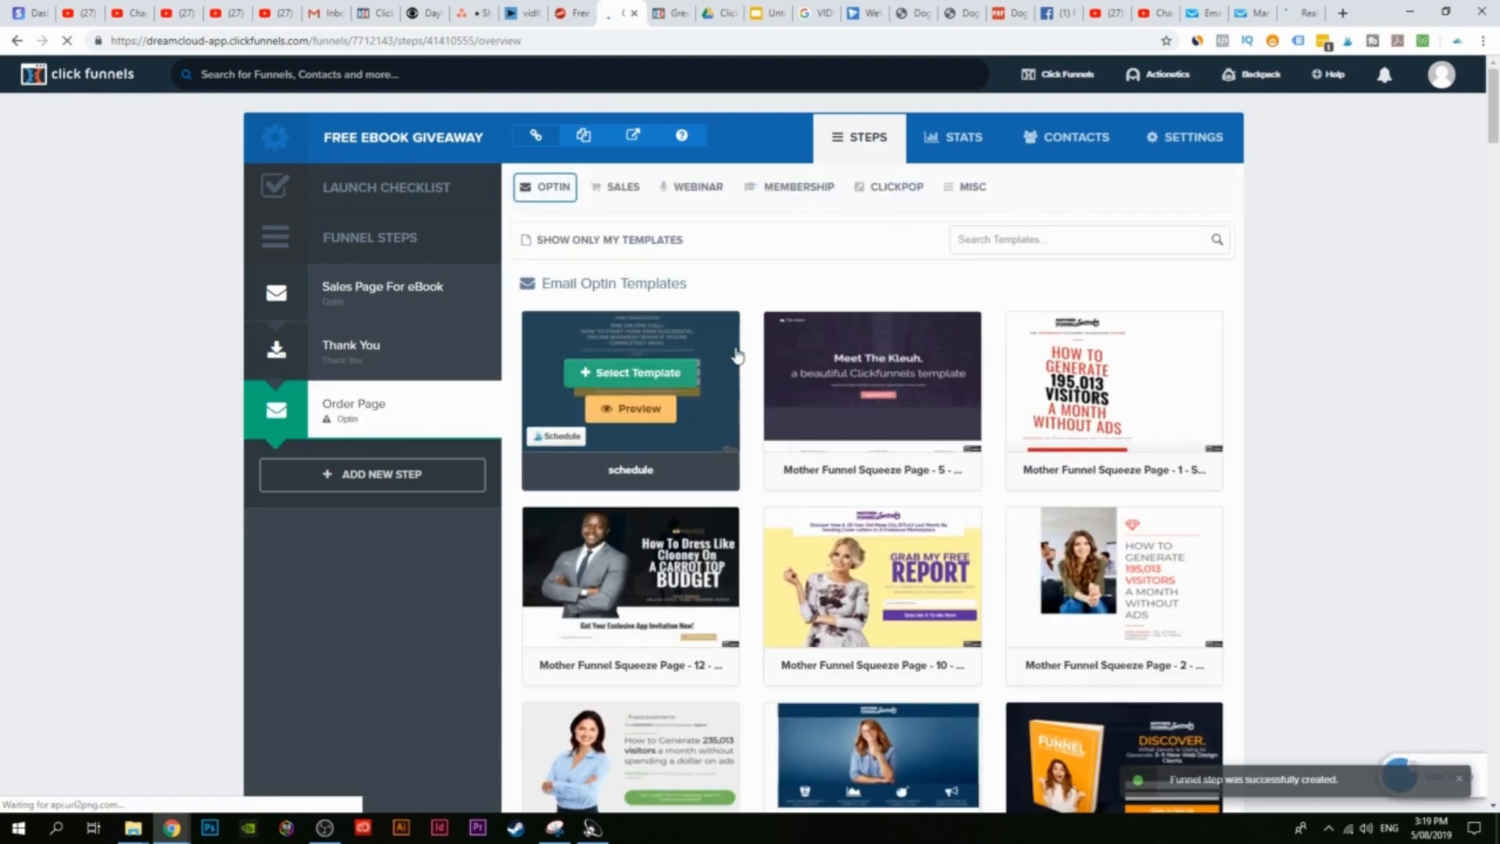
# Step: Choose Order Form under the Sales category to list the order form templates
pyautogui.scroll(-4, 1329, 279)
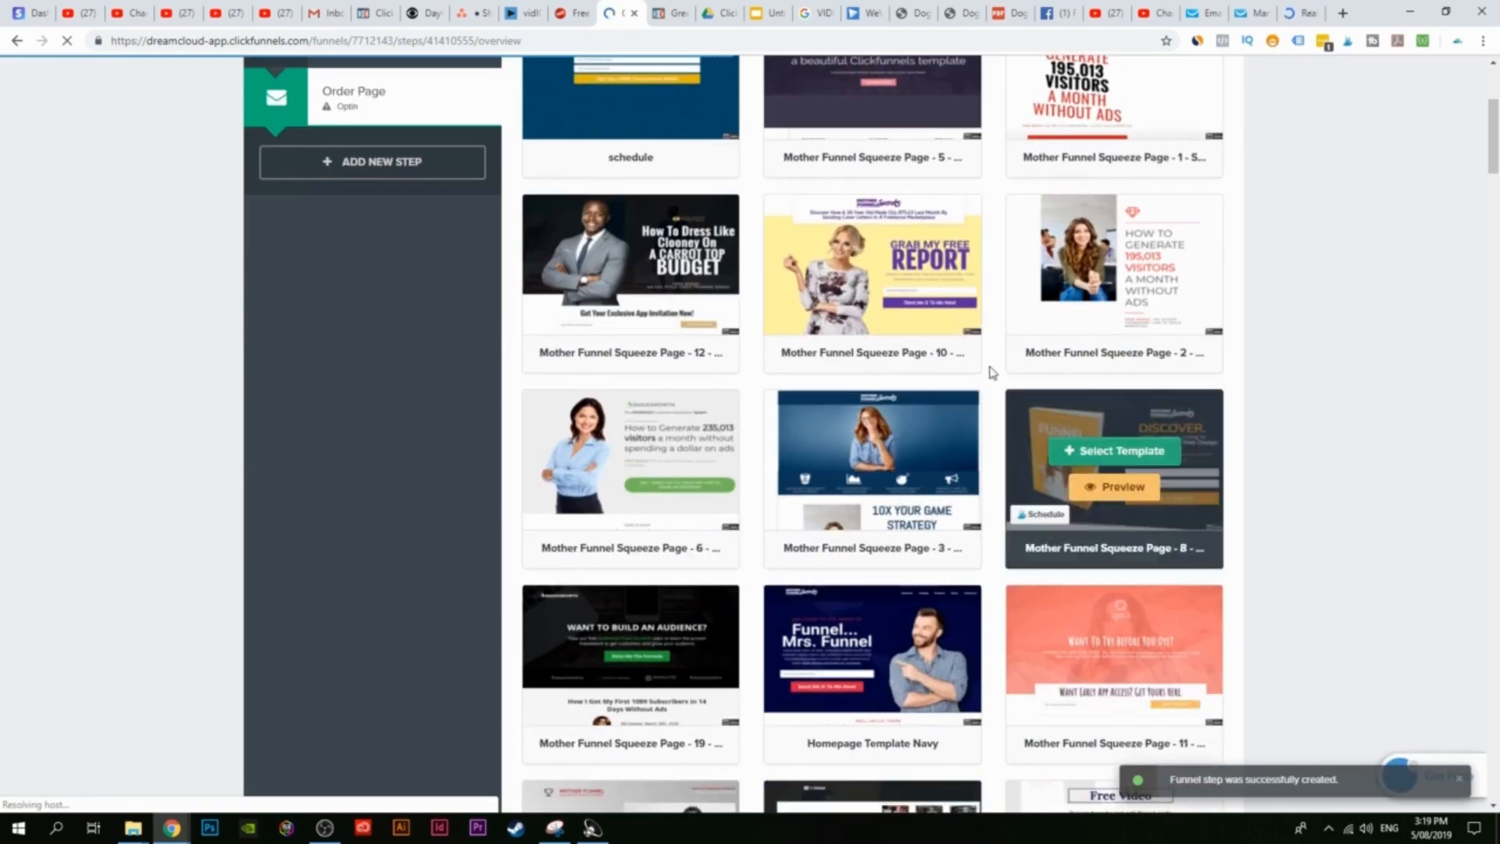
pyautogui.scroll(-4, 468, 523)
pyautogui.scroll(4, 516, 555)
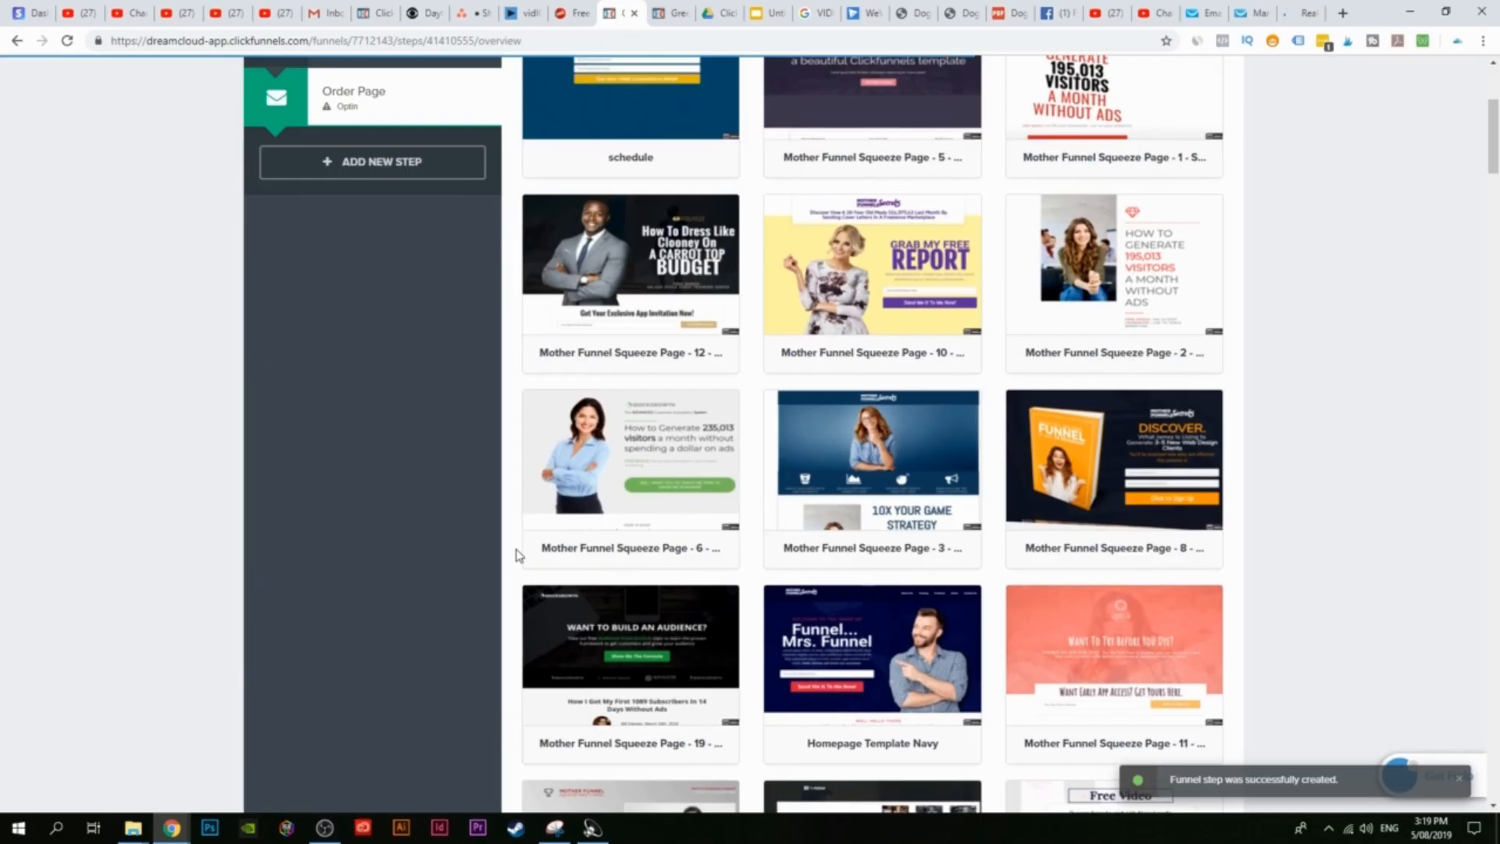
pyautogui.scroll(4, 517, 555)
pyautogui.moveTo(721, 191)
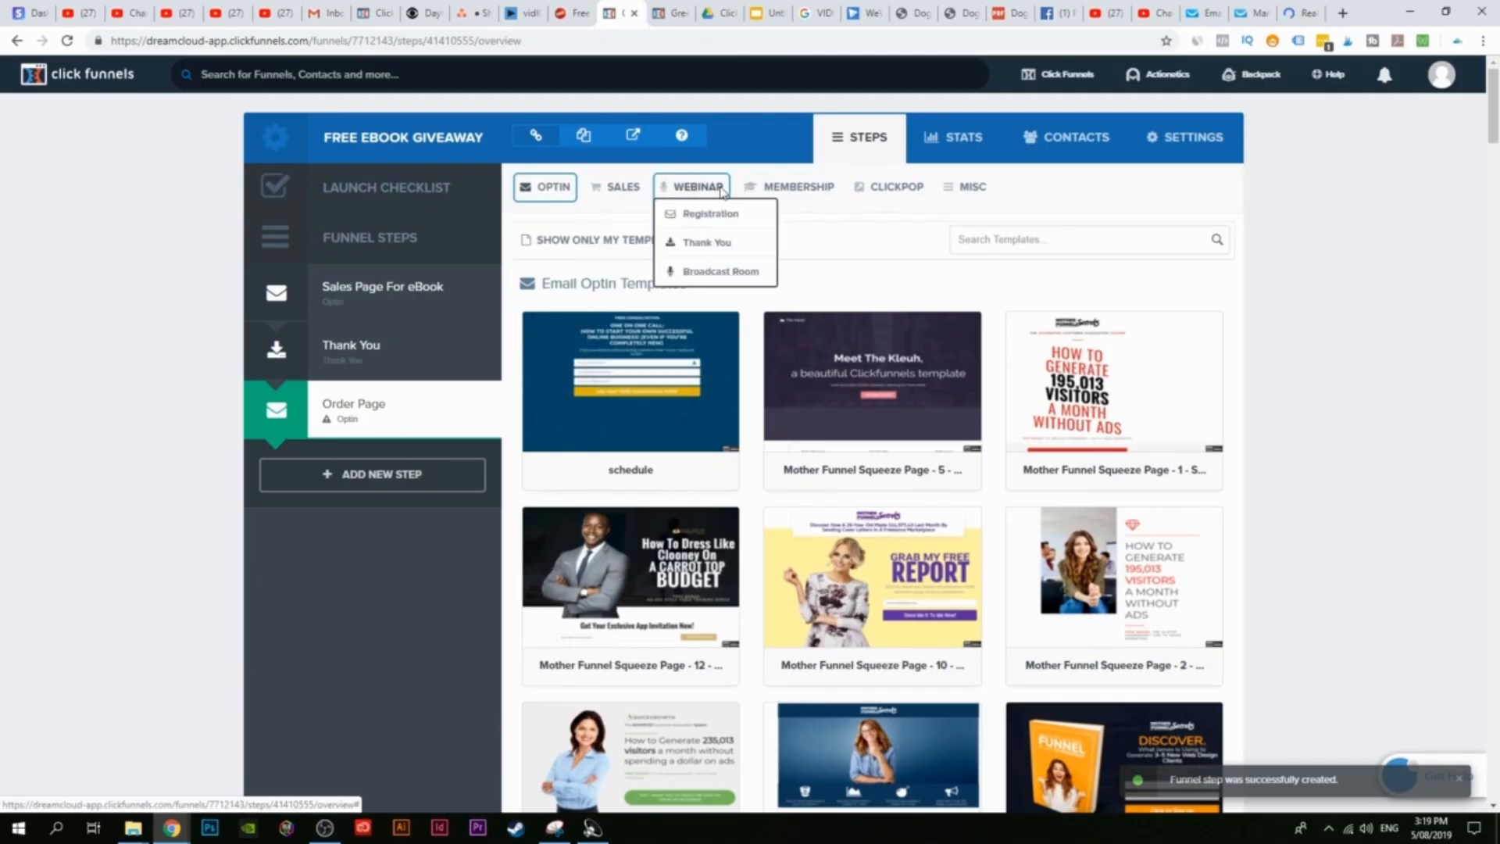
pyautogui.moveTo(547, 189)
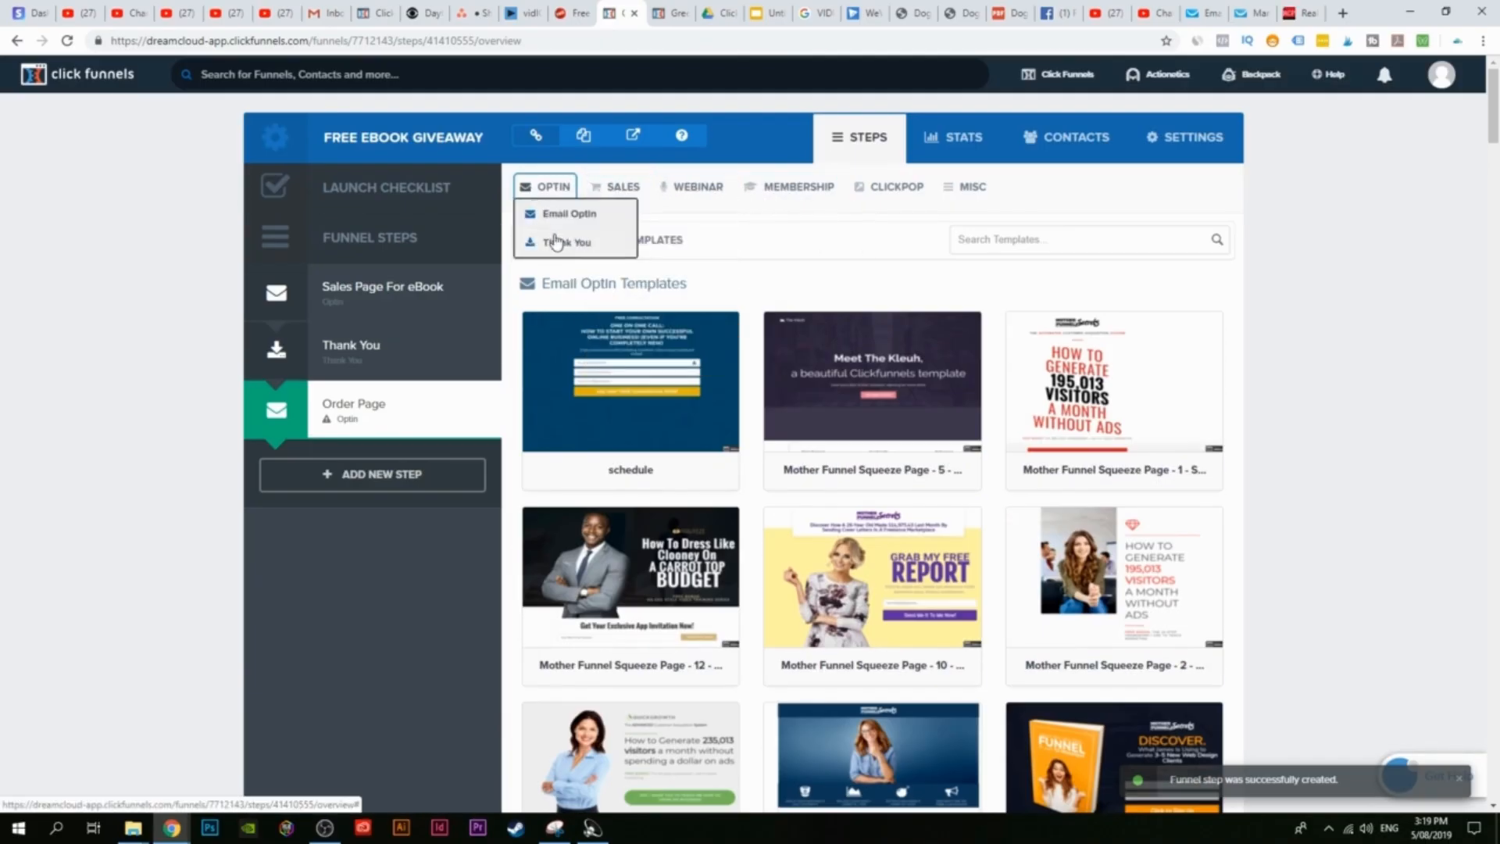
pyautogui.moveTo(637, 194)
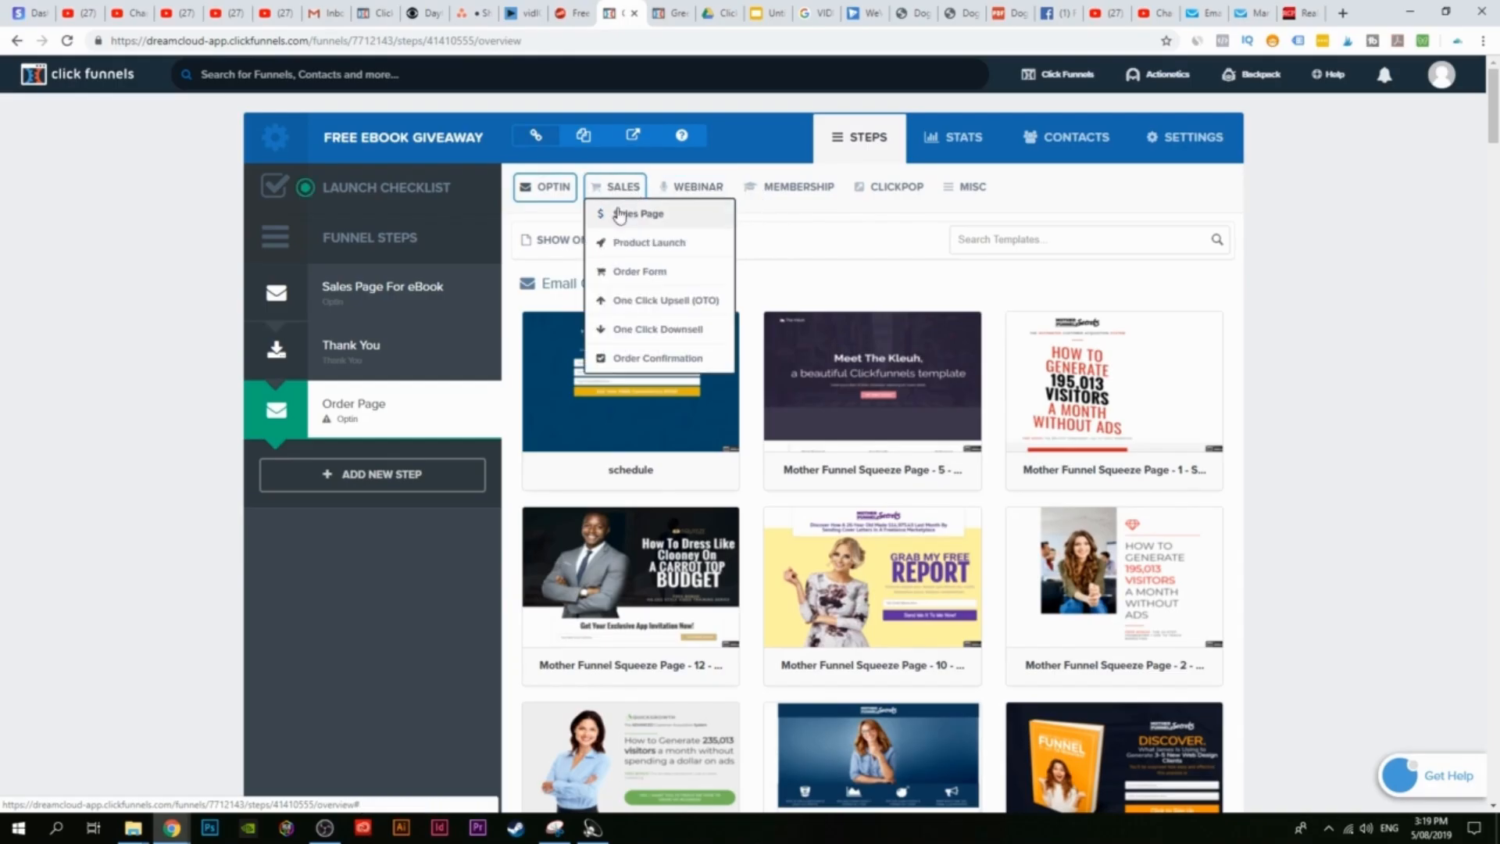
pyautogui.click(637, 275)
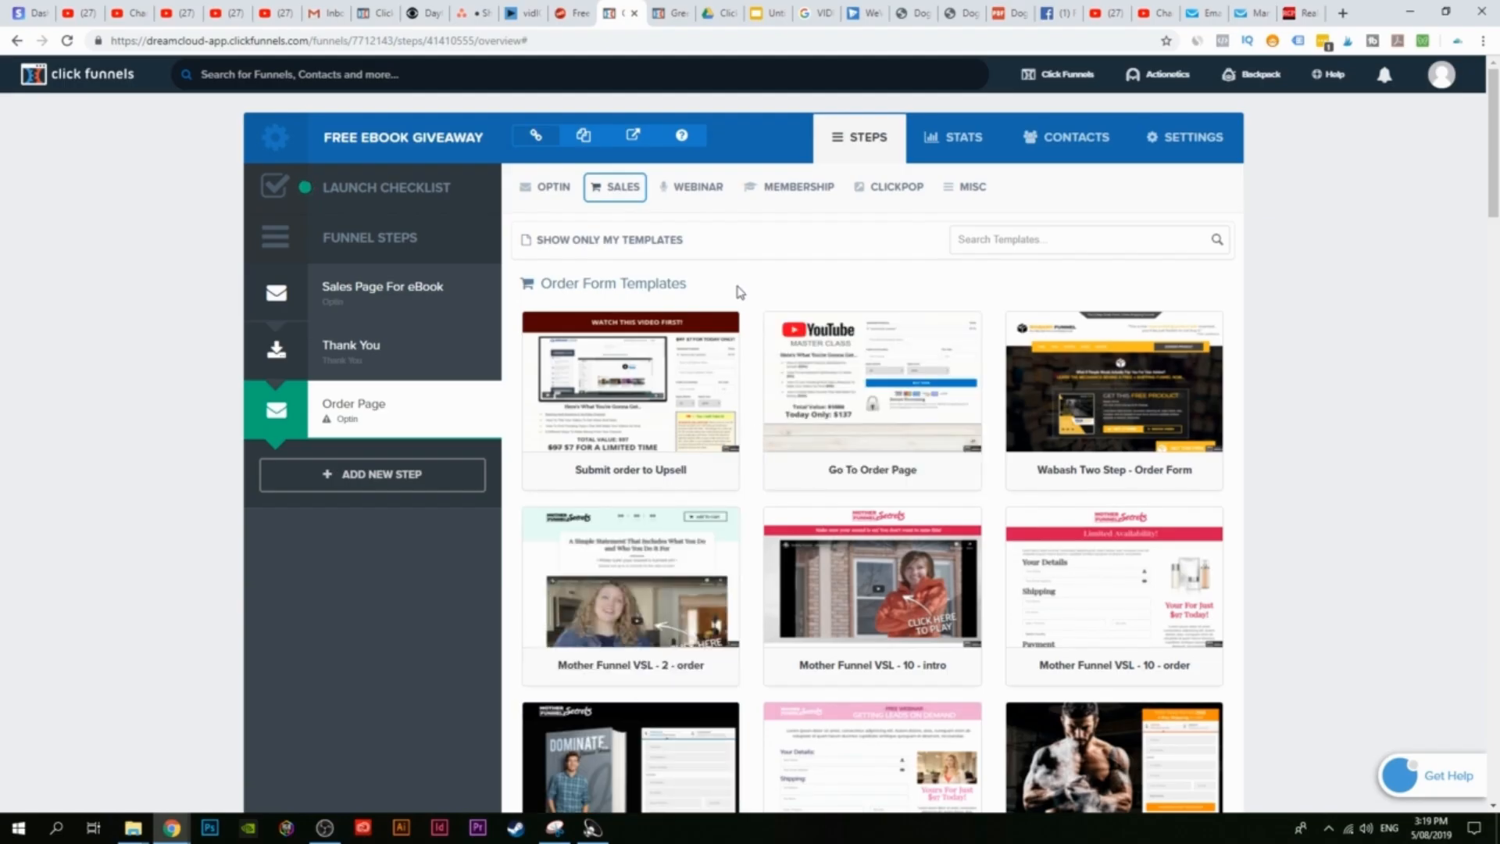
# Step: Scroll through the Order Form Templates to the bottom, past Dark Order Page and Skinny Order Form
pyautogui.moveTo(541, 283); pyautogui.dragTo(712, 300)
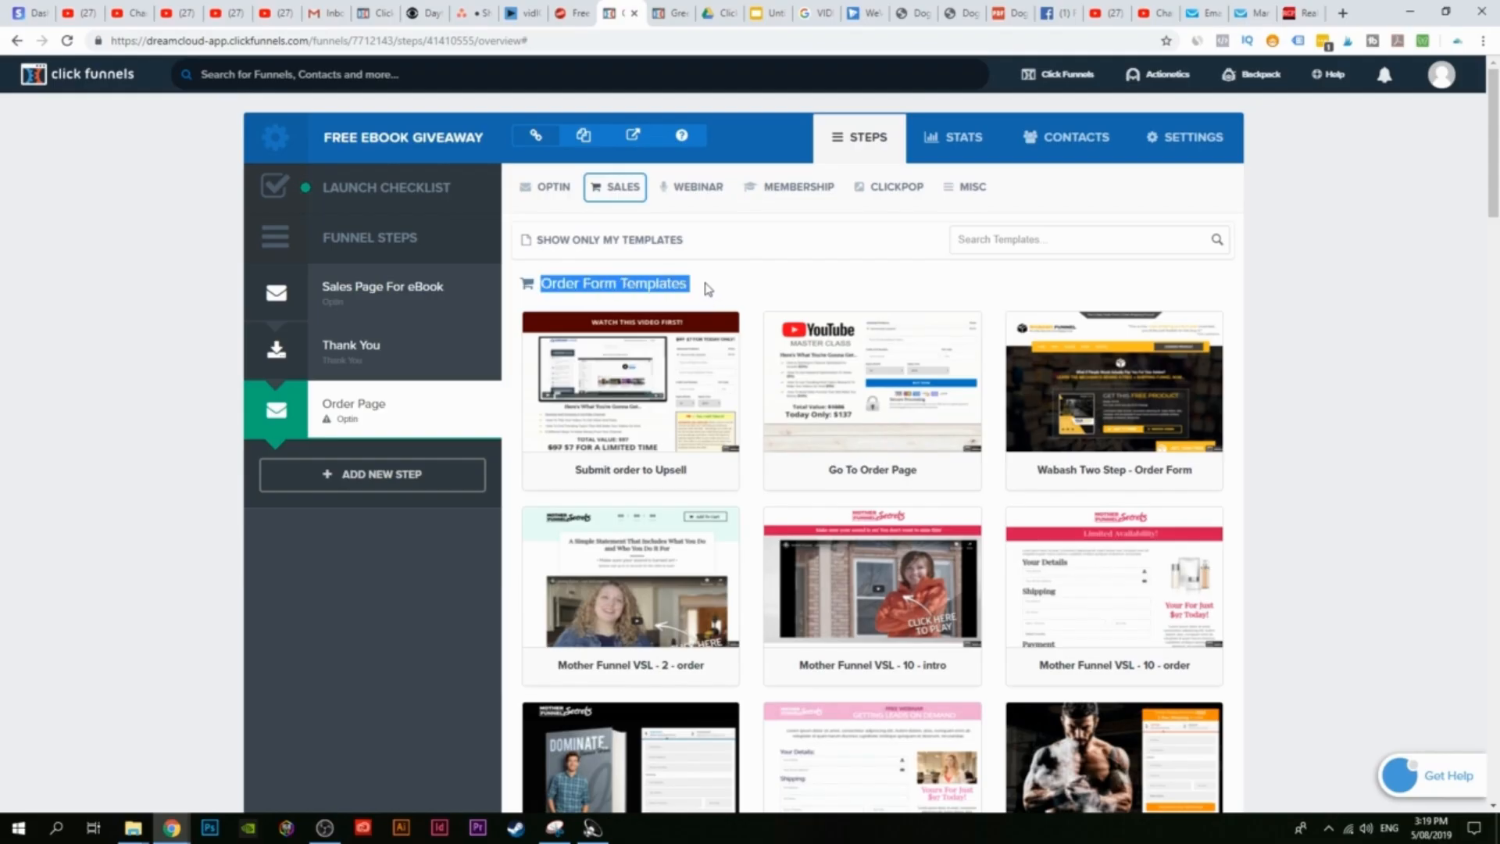
pyautogui.scroll(-6, 756, 297)
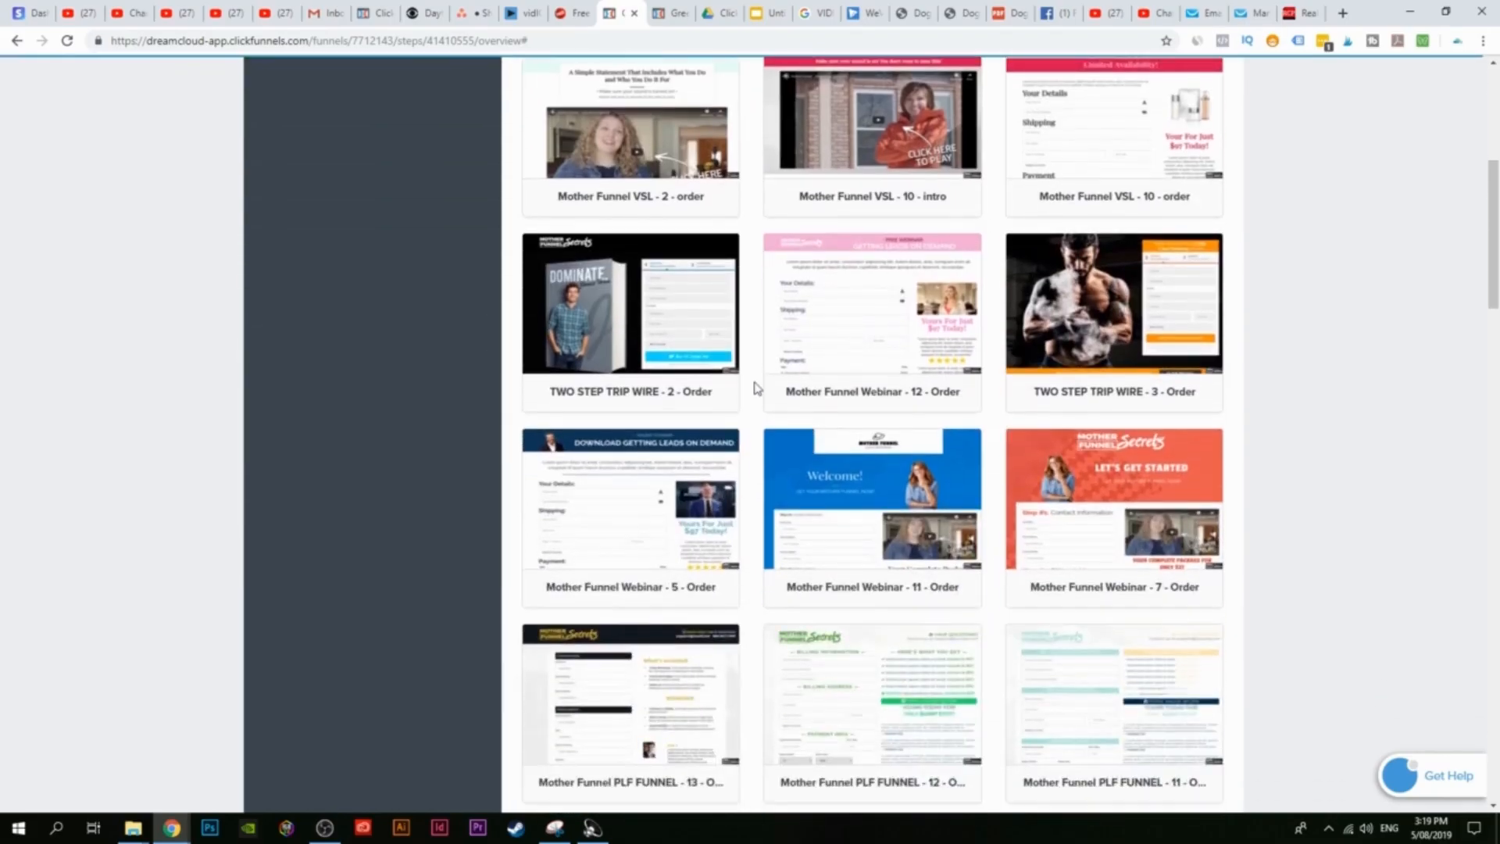
pyautogui.scroll(-4, 756, 388)
pyautogui.scroll(-4, 755, 388)
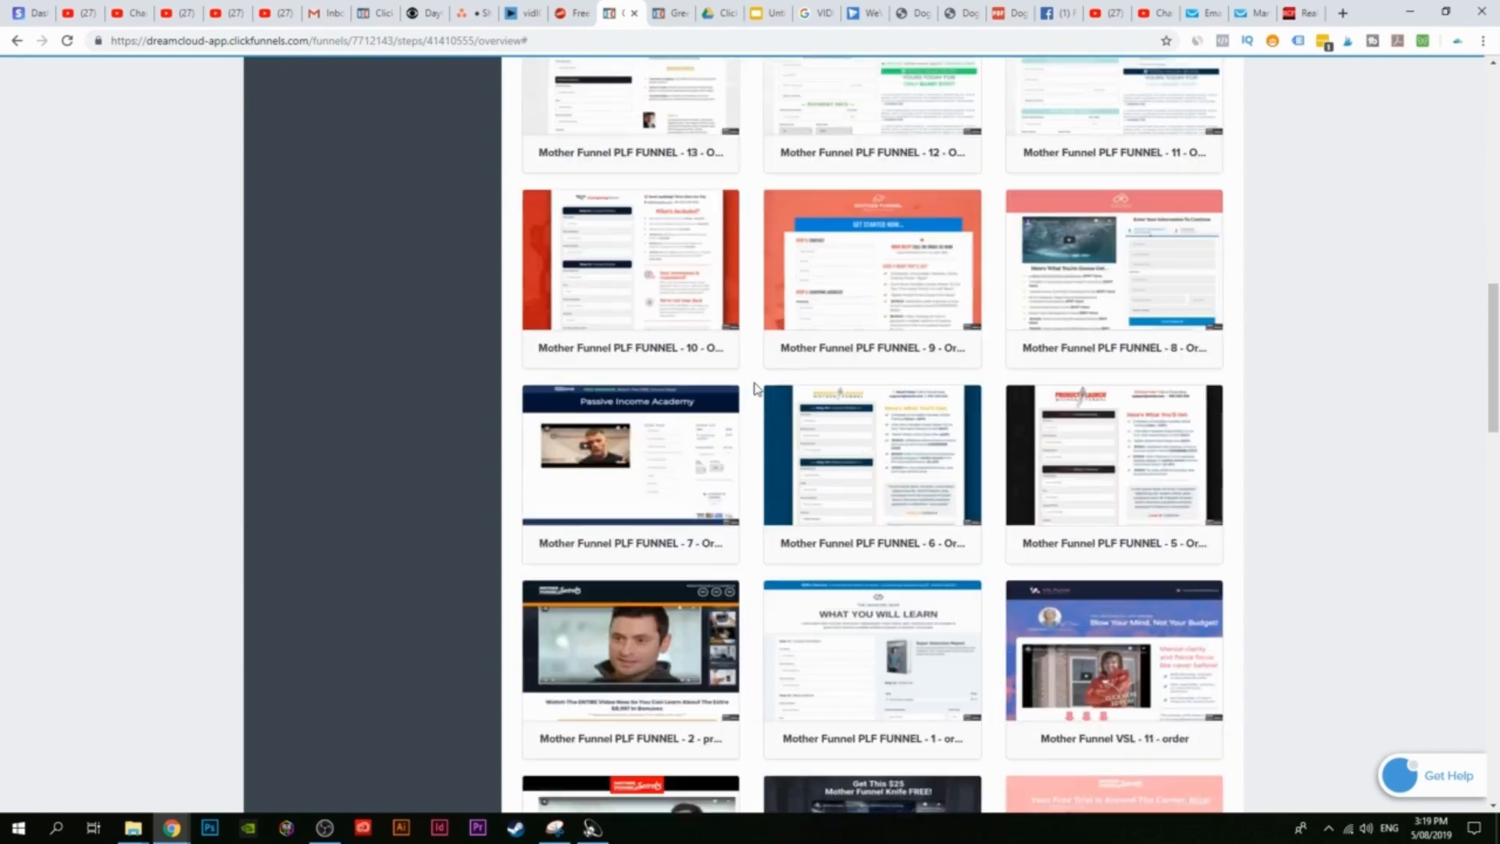
pyautogui.scroll(-17, 755, 378)
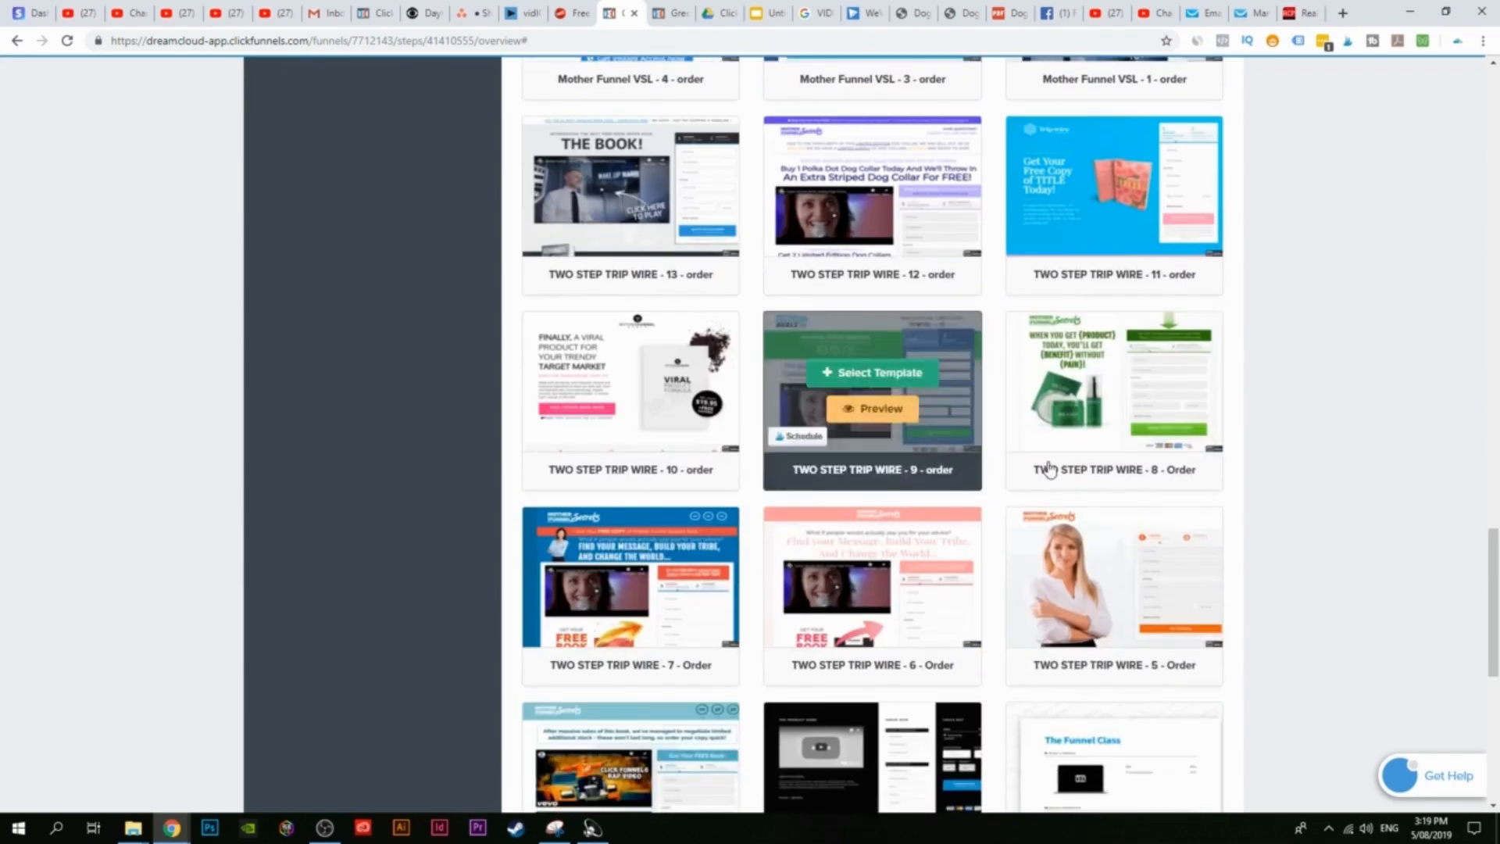
pyautogui.scroll(-2, 1251, 438)
pyautogui.scroll(20, 1282, 560)
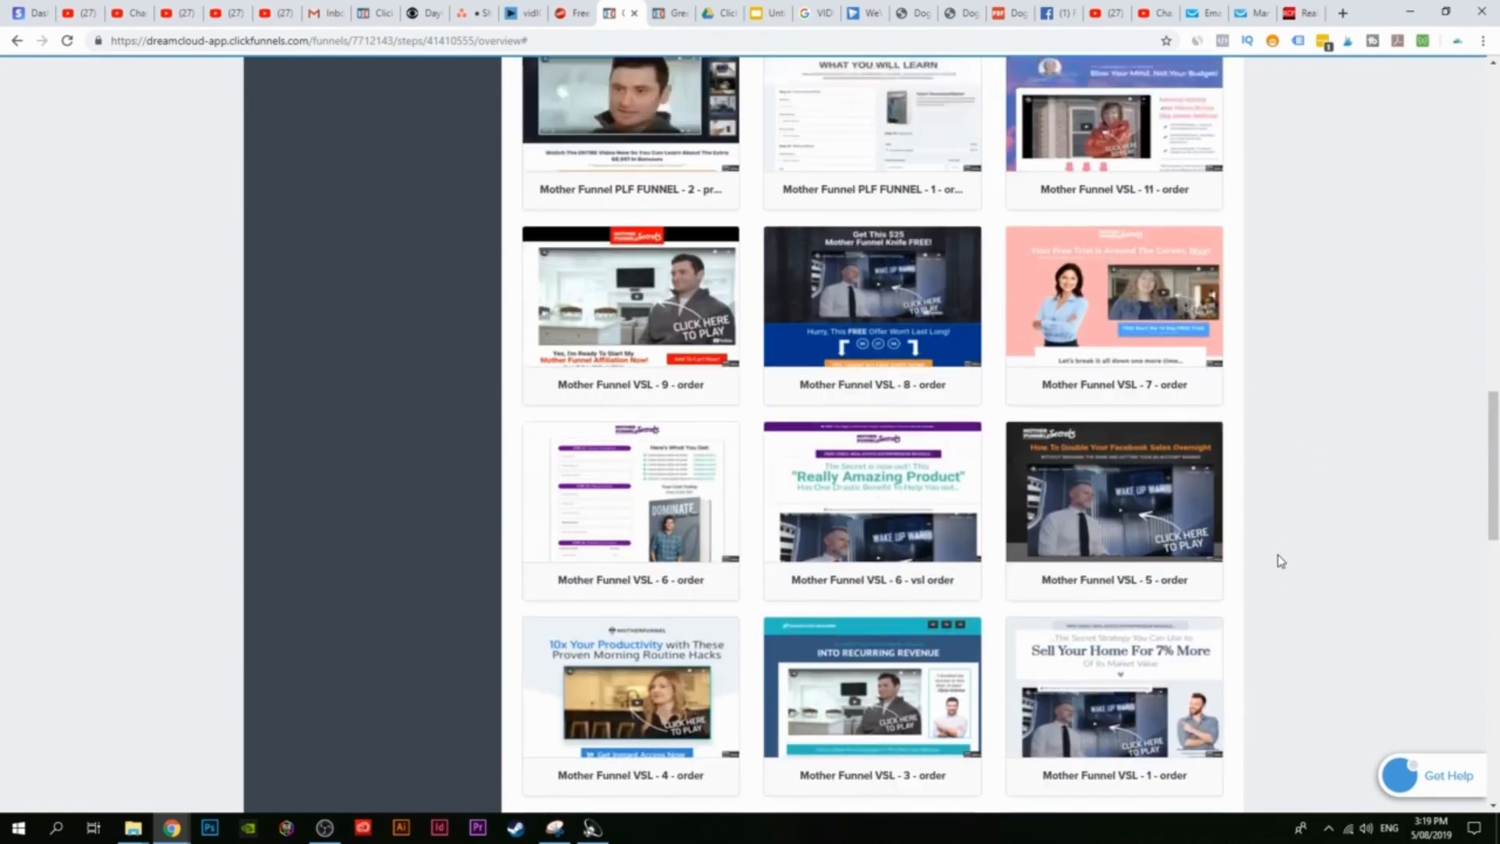
pyautogui.scroll(9, 943, 562)
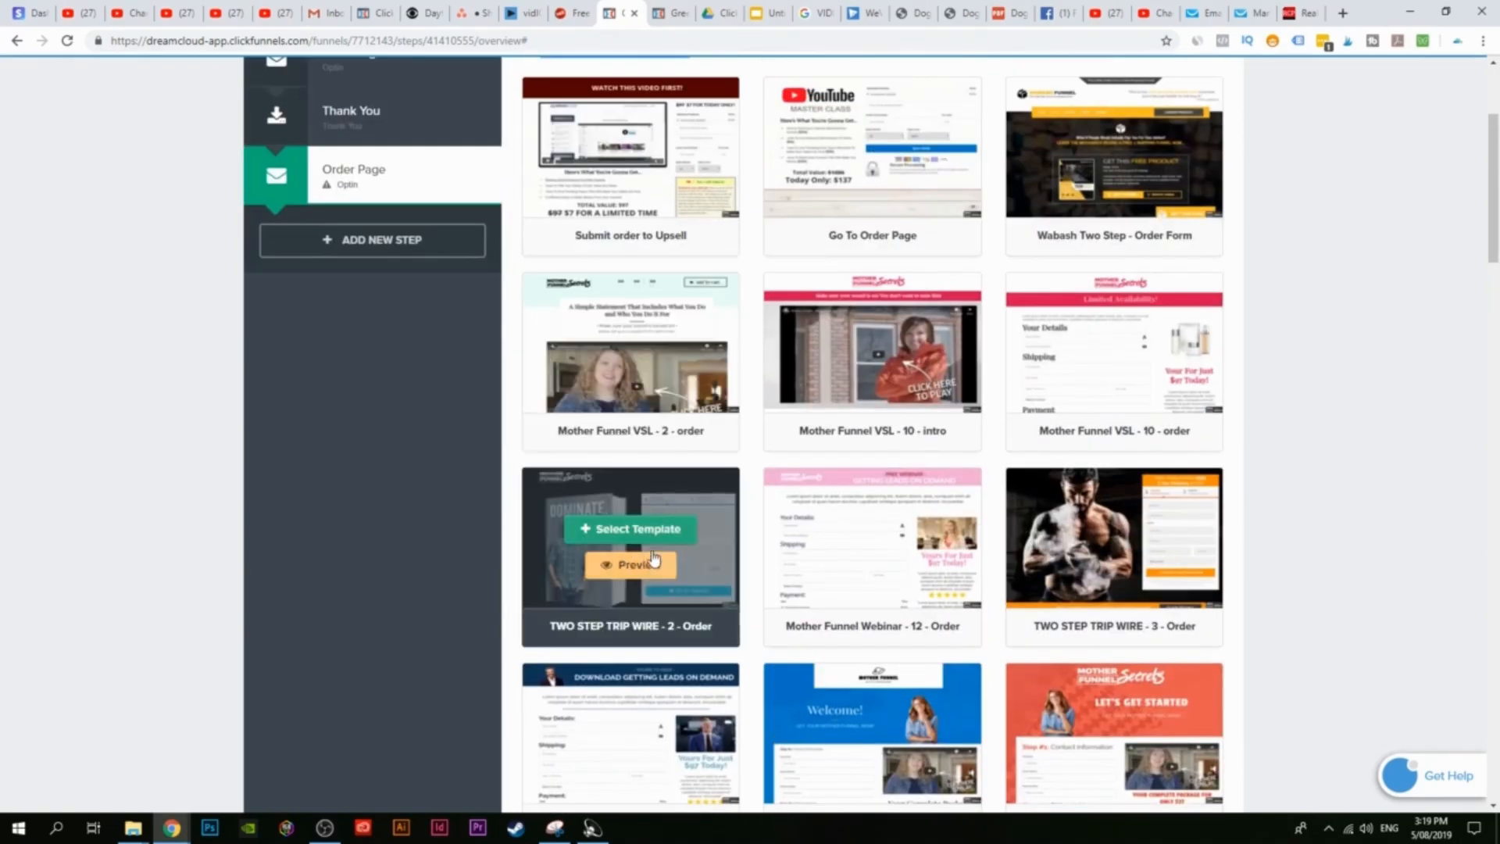
pyautogui.scroll(-7, 751, 578)
pyautogui.scroll(-5, 771, 603)
pyautogui.scroll(-4, 1348, 438)
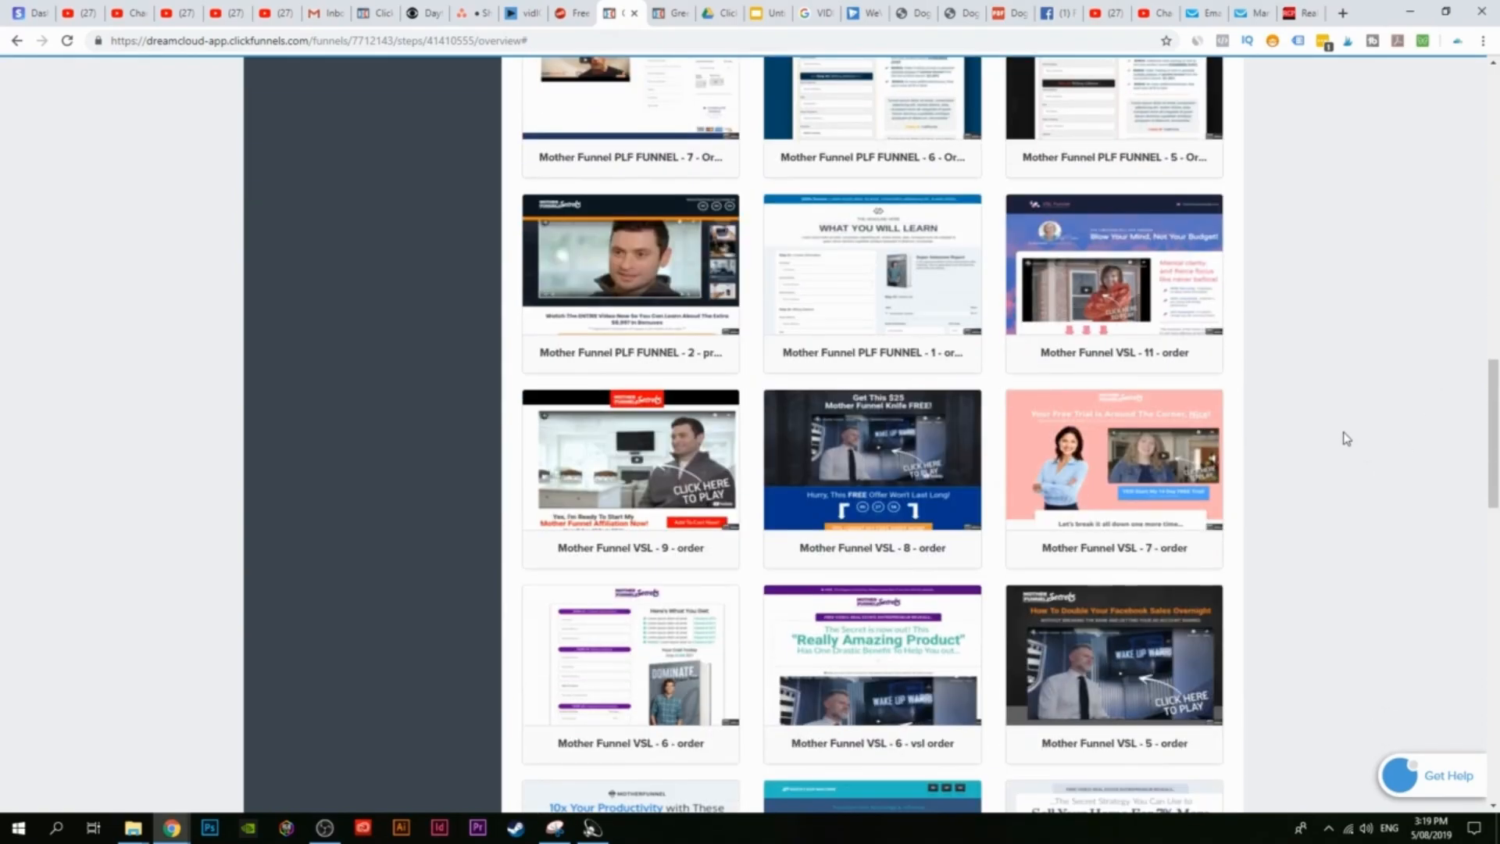
pyautogui.scroll(-10, 493, 469)
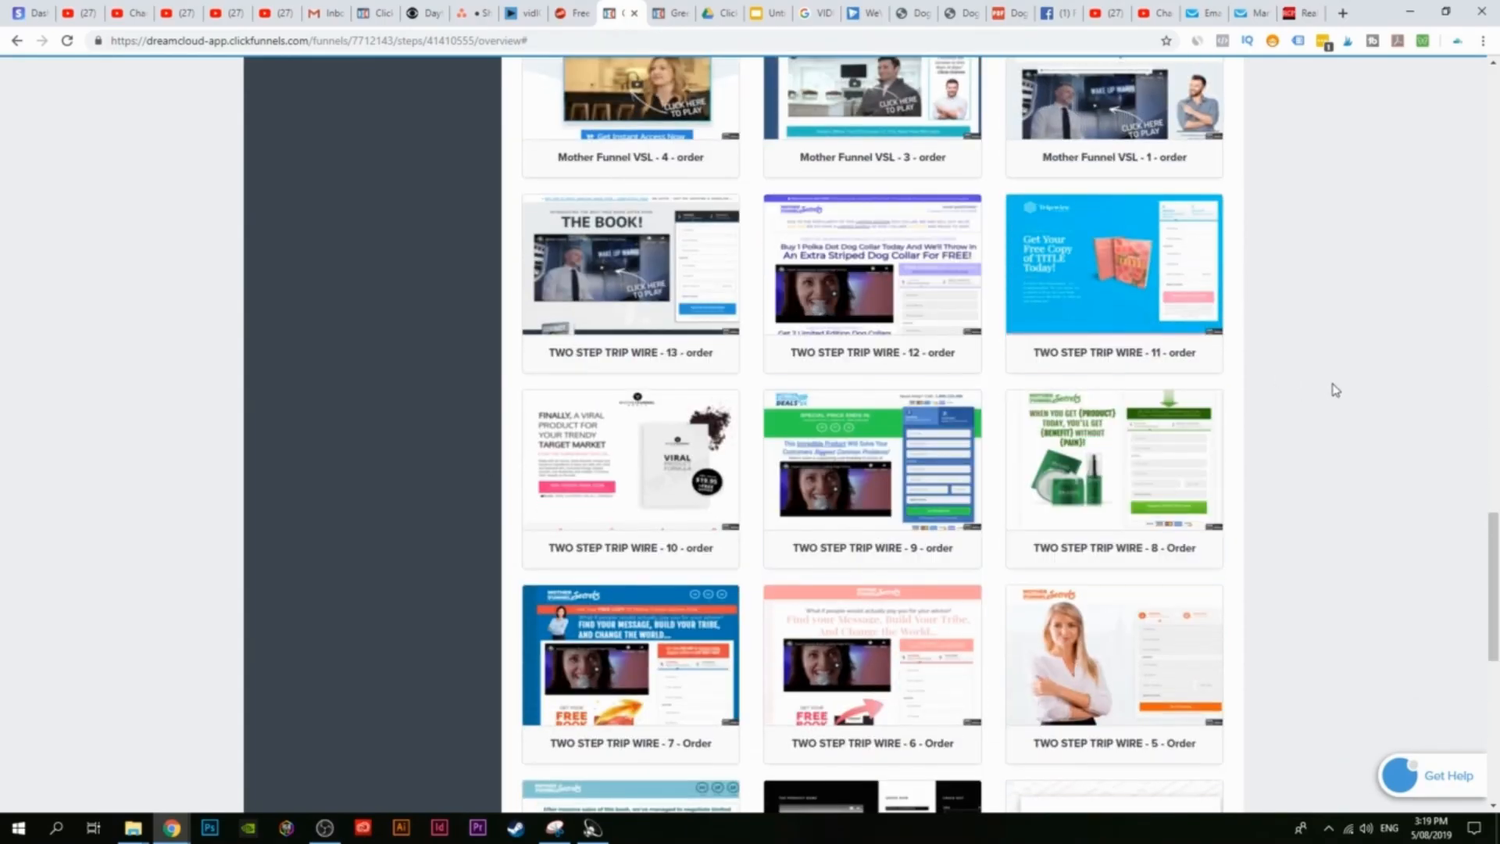
pyautogui.scroll(-4, 1325, 438)
pyautogui.scroll(-5, 1297, 504)
pyautogui.moveTo(854, 426)
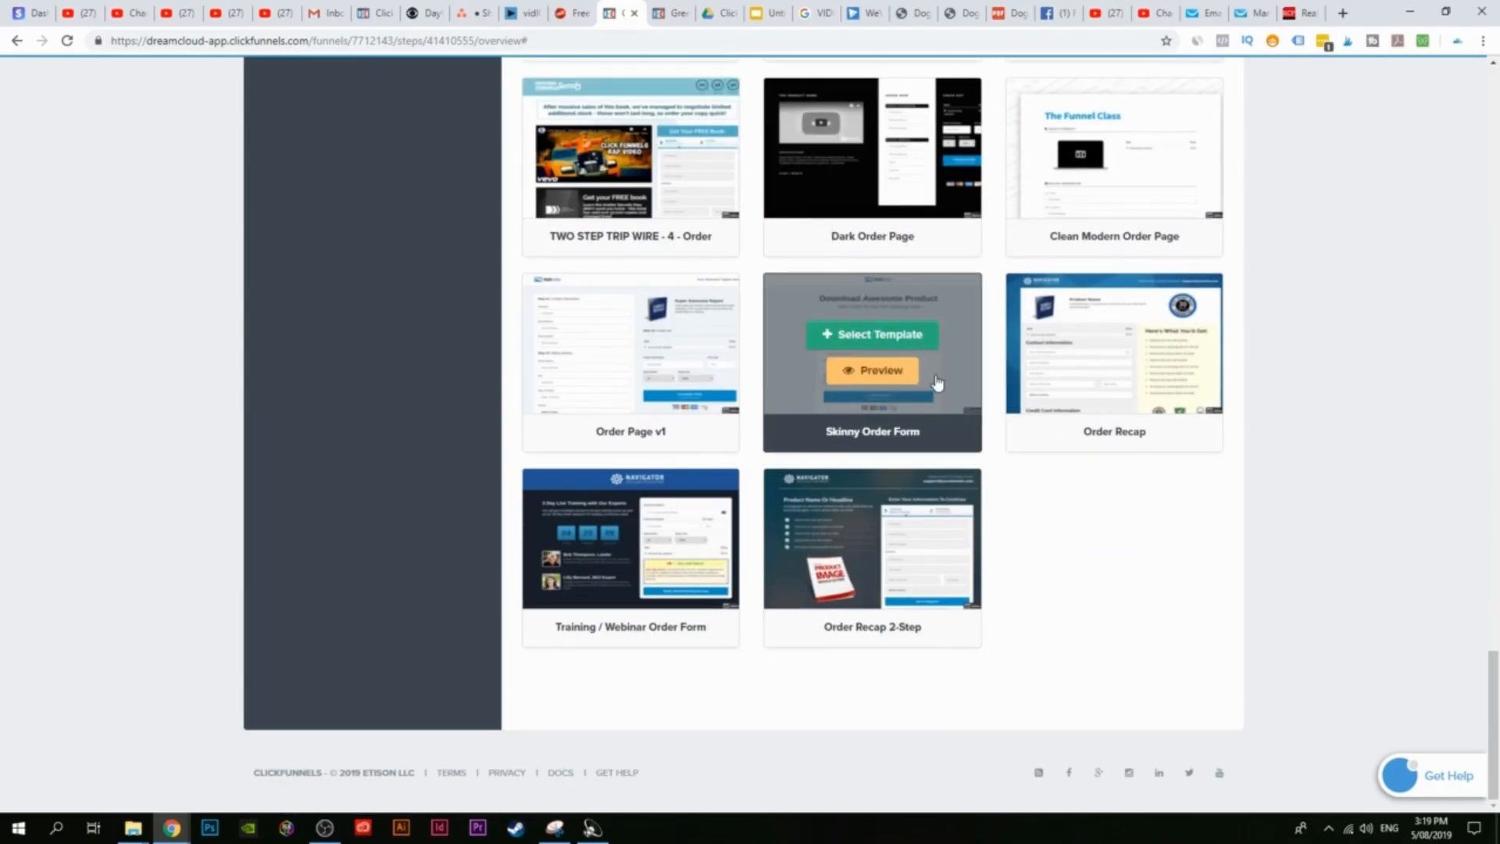
# Step: Preview Skinny Order Form, select it for the Order Page, and open the page editor
pyautogui.click(885, 369)
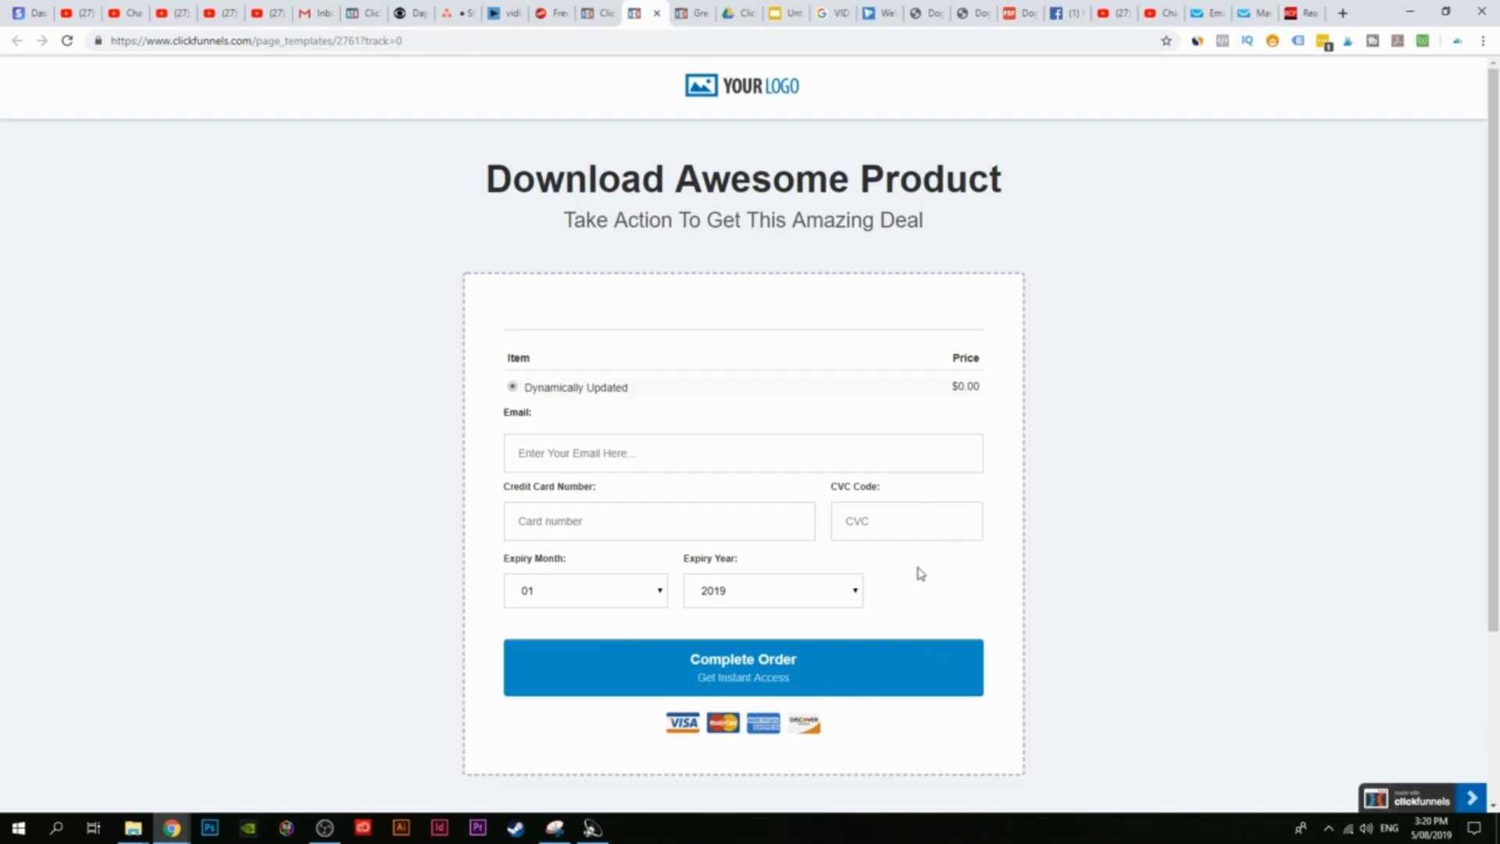
pyautogui.click(598, 11)
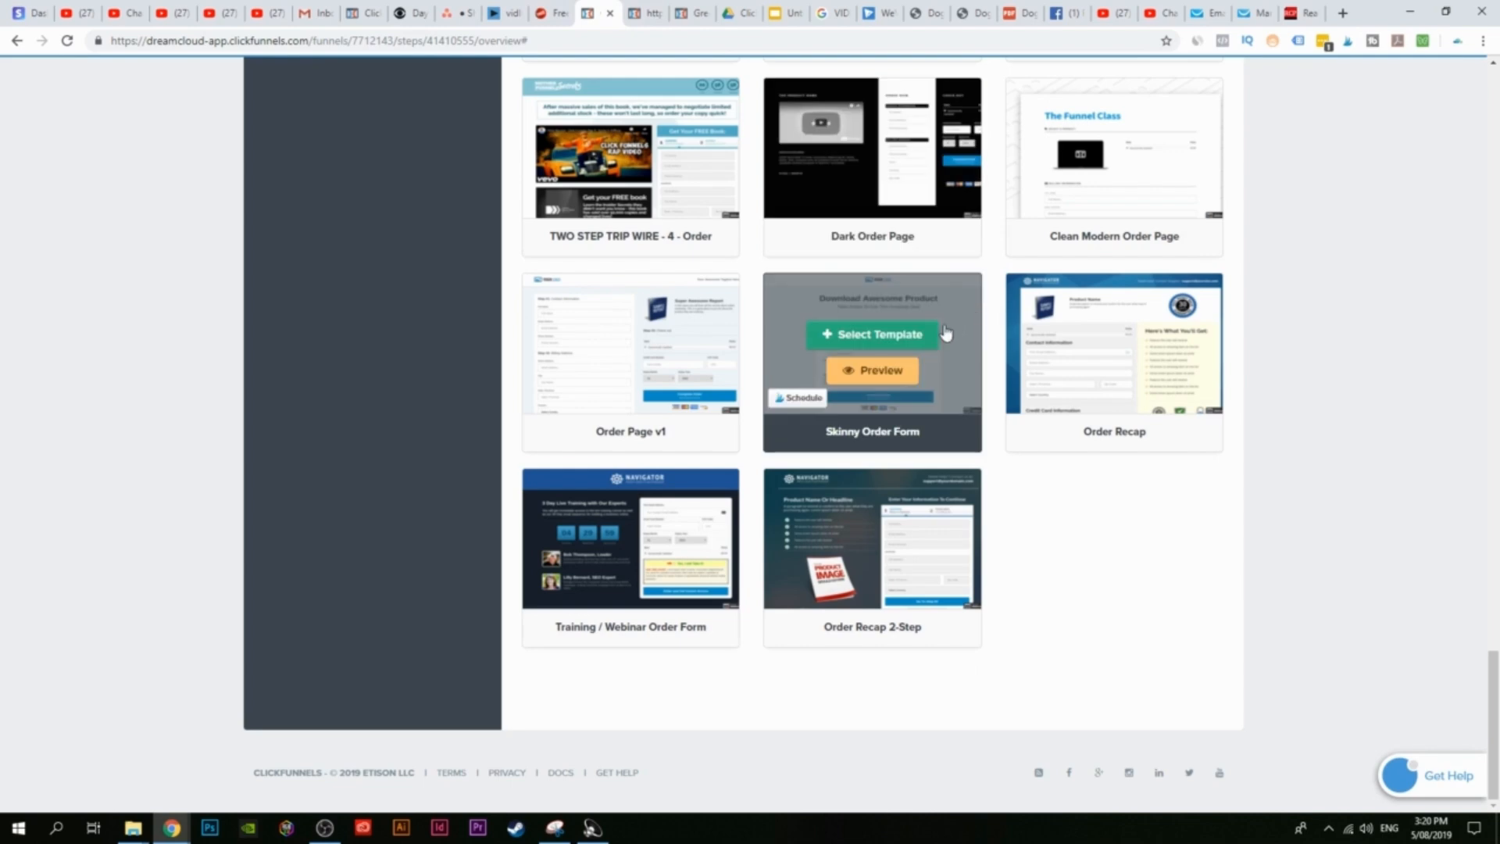
pyautogui.click(932, 336)
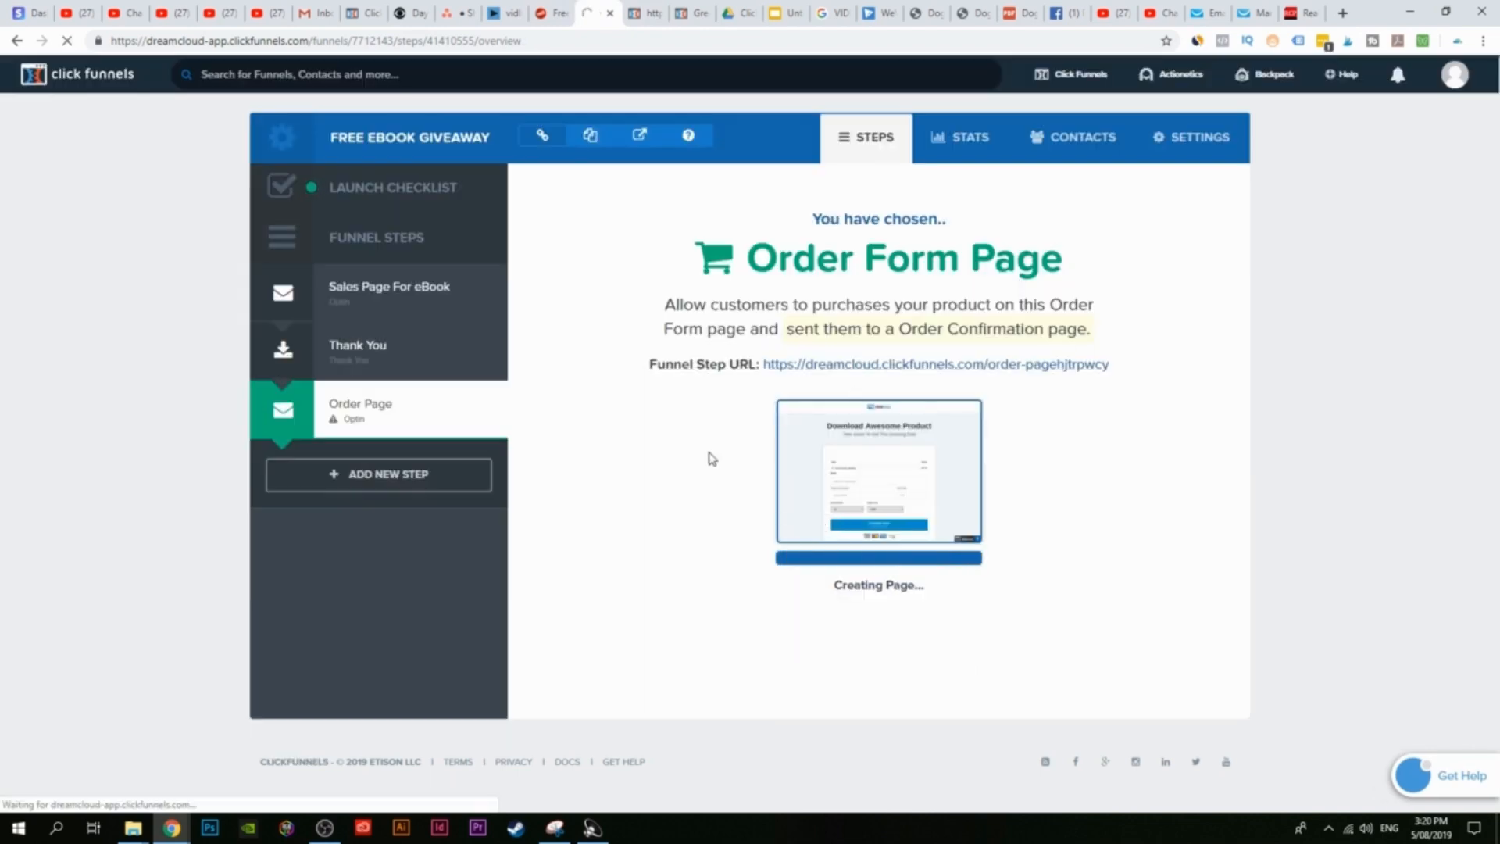
pyautogui.click(606, 487)
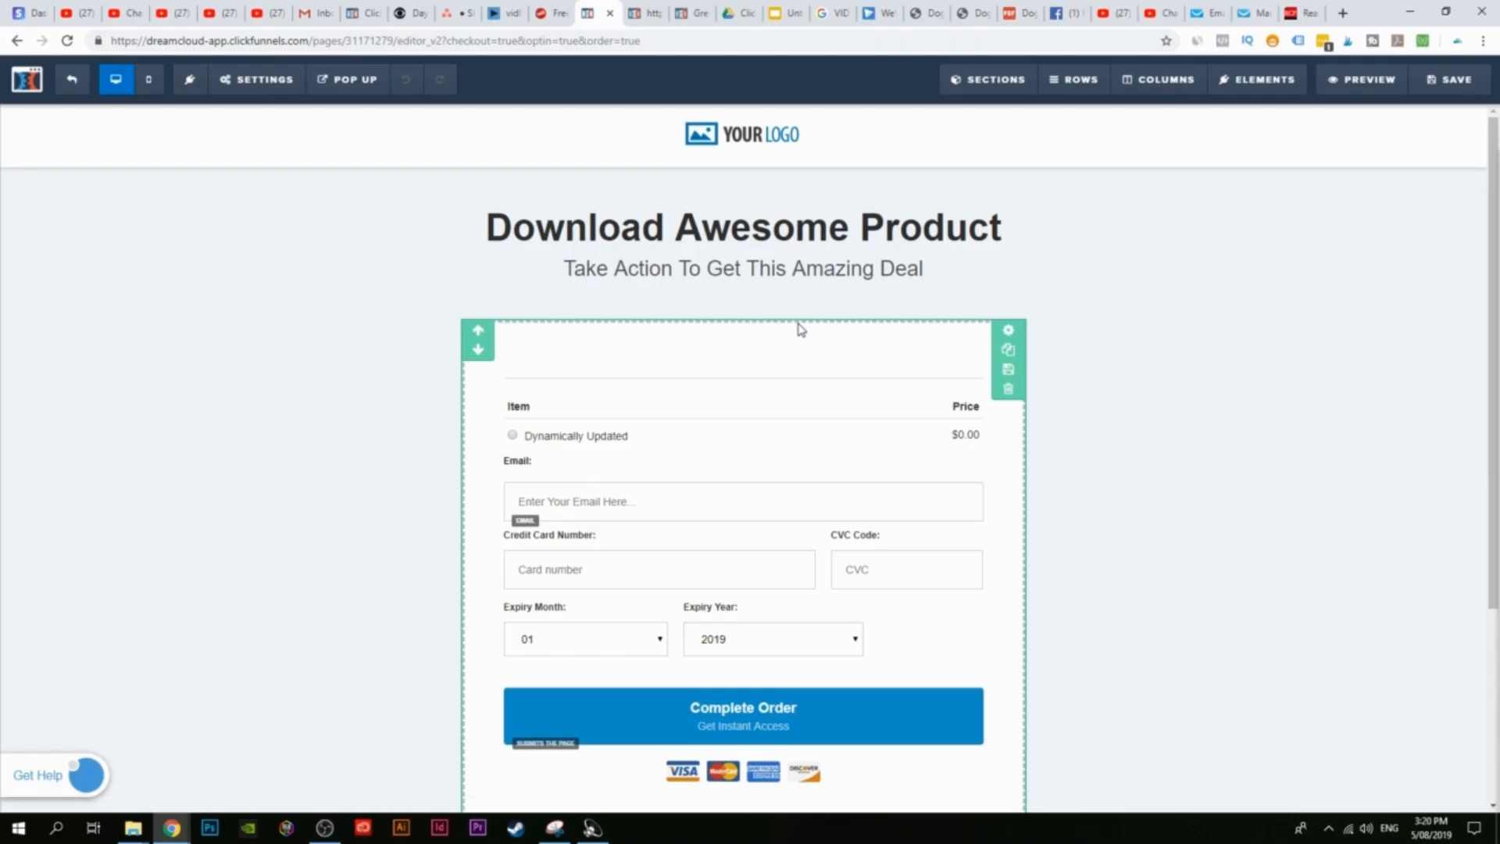
# Step: Insert a Credit Card order element below the sub-headline
pyautogui.click(1240, 80)
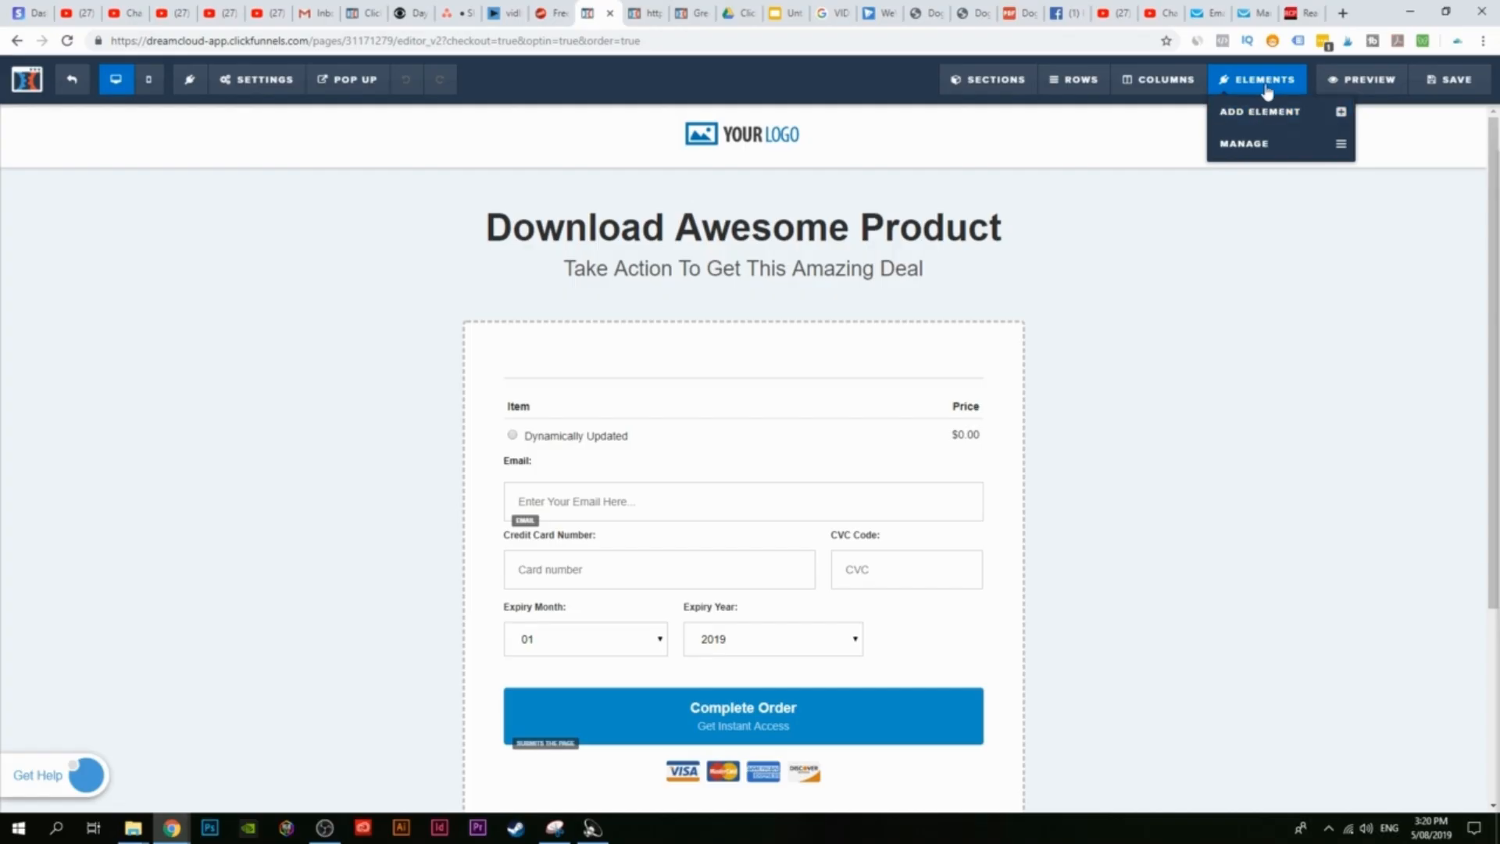
pyautogui.click(1265, 114)
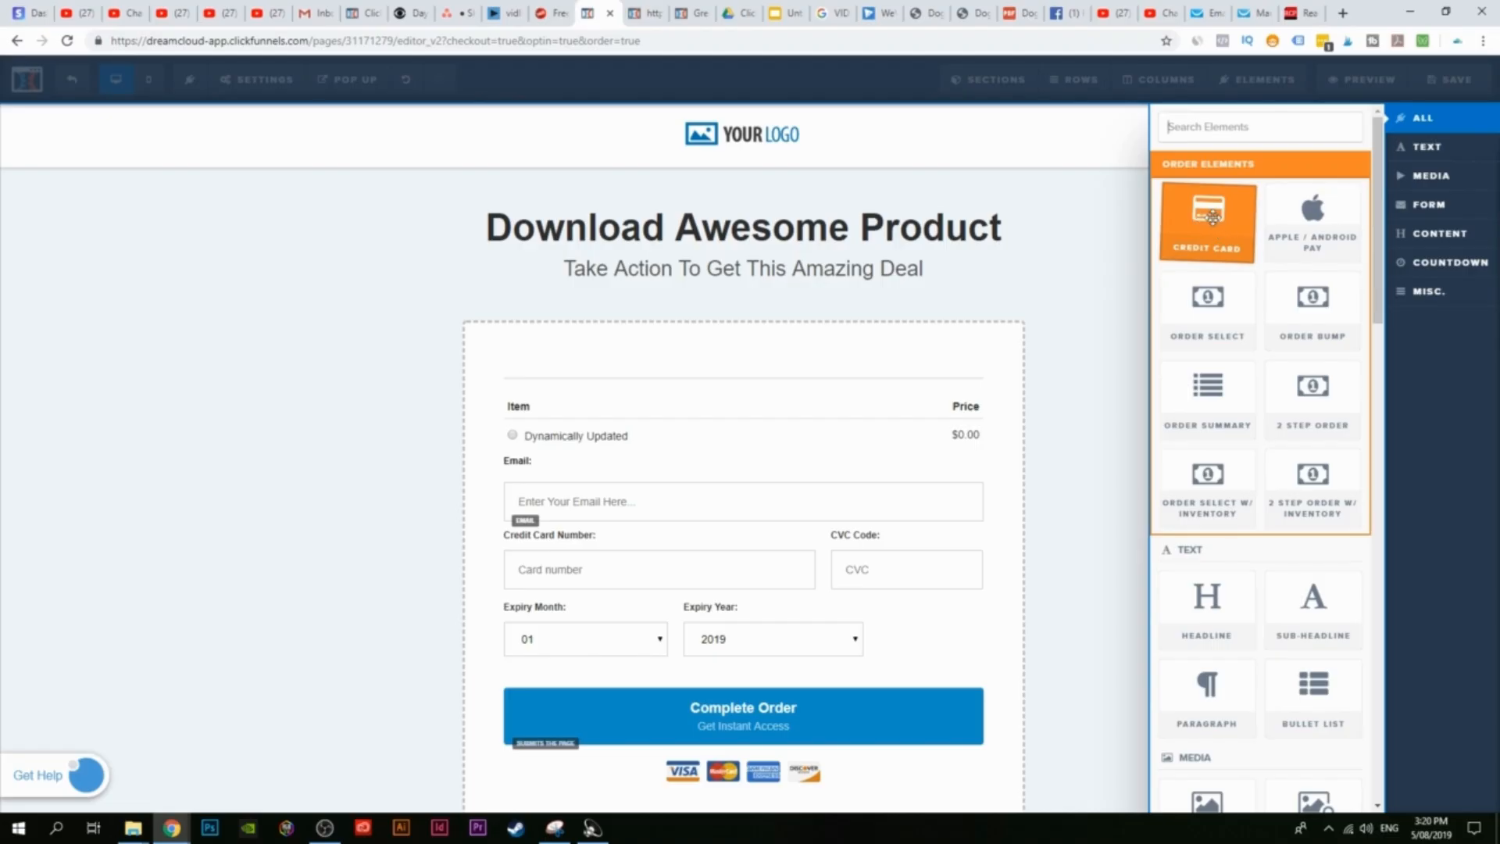
pyautogui.click(1122, 255)
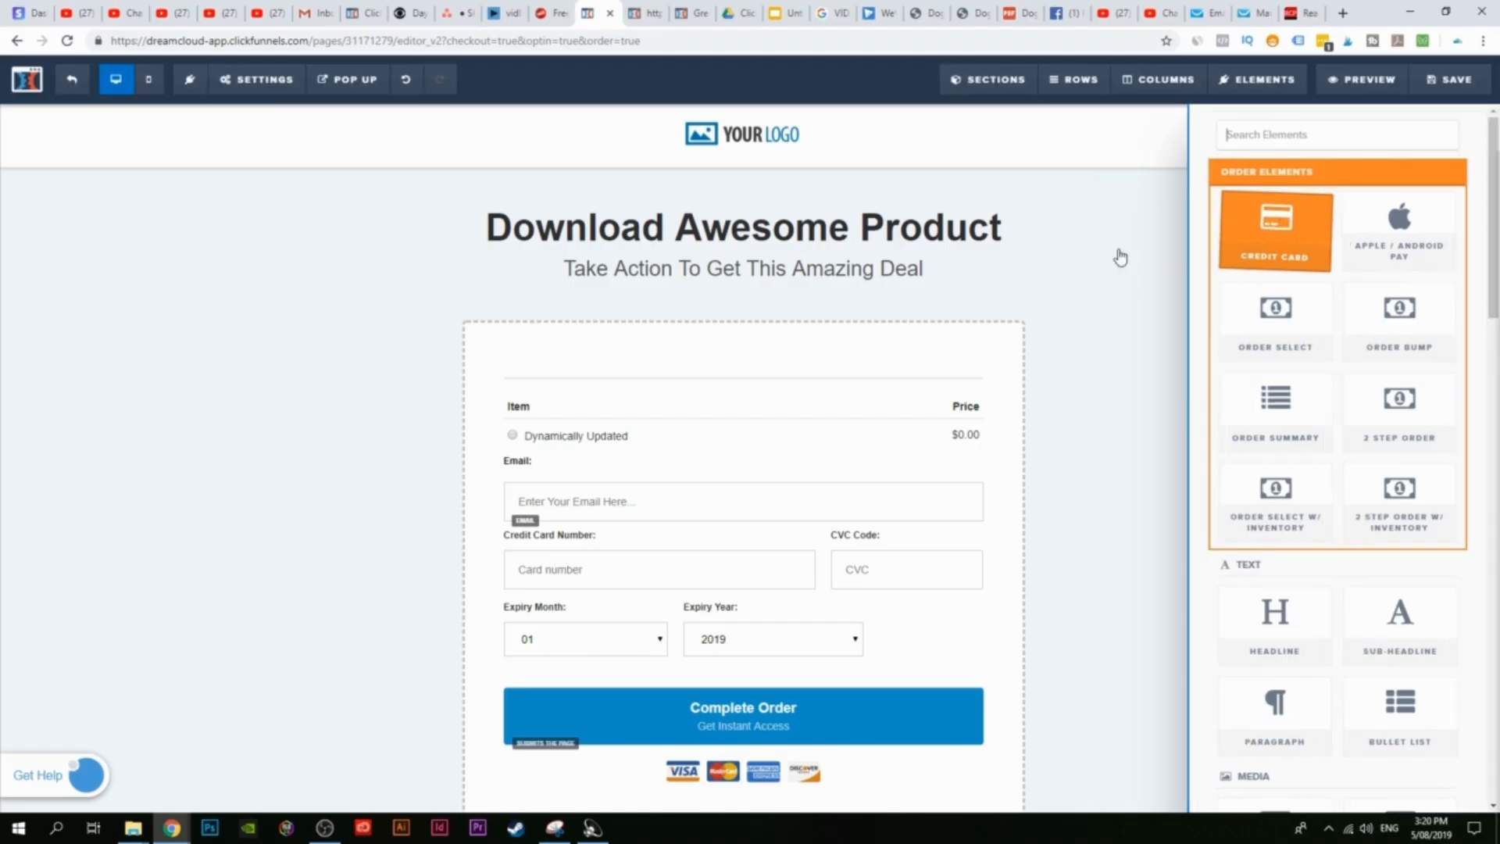
pyautogui.moveTo(747, 285); pyautogui.dragTo(747, 287)
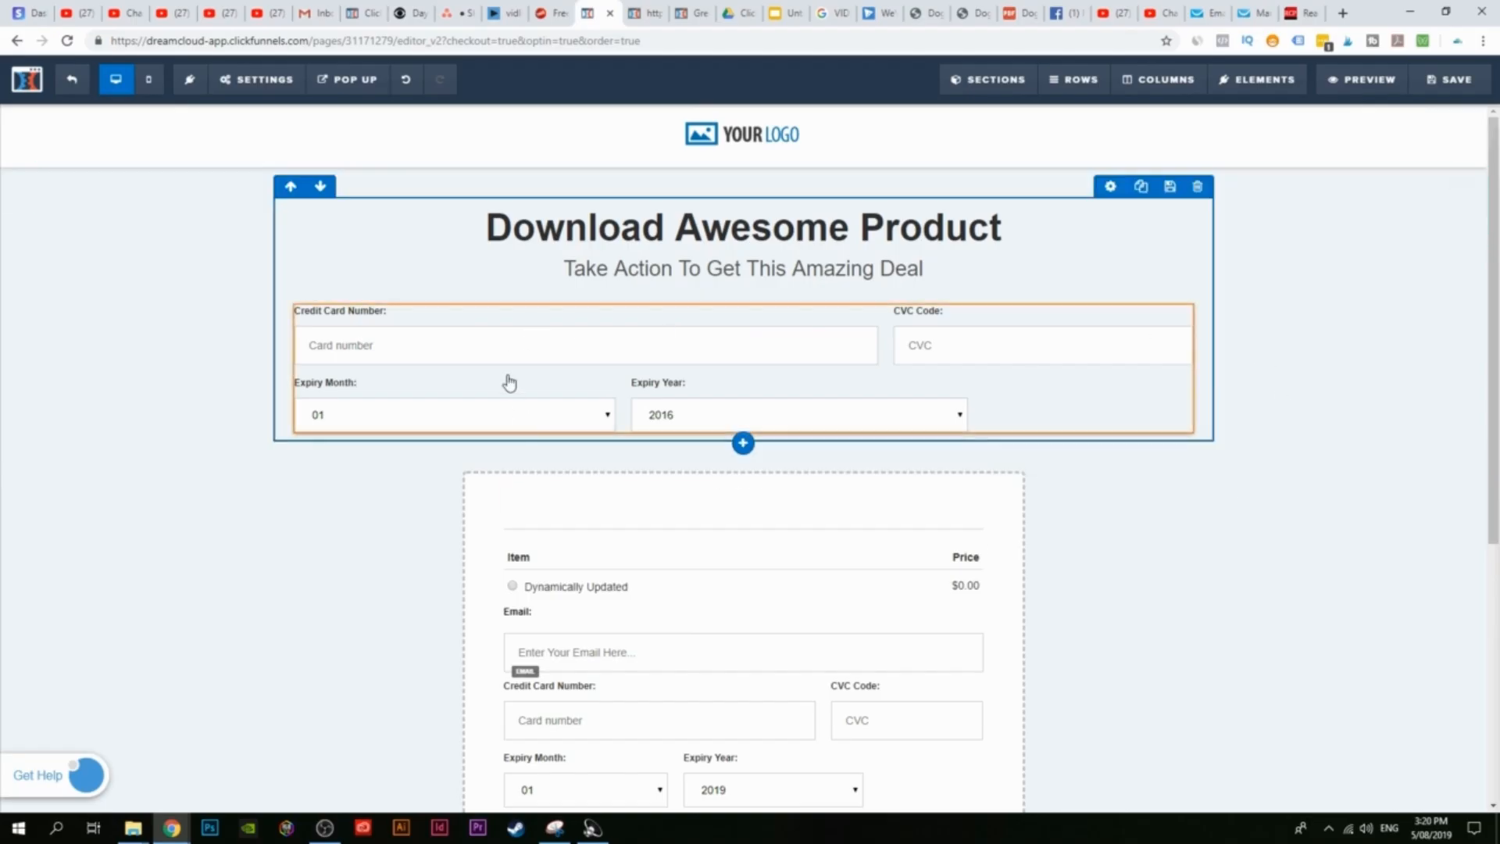
# Step: Delete the extra credit card block above the order form and confirm the removal
pyautogui.scroll(-5, 670, 680)
pyautogui.scroll(4, 750, 388)
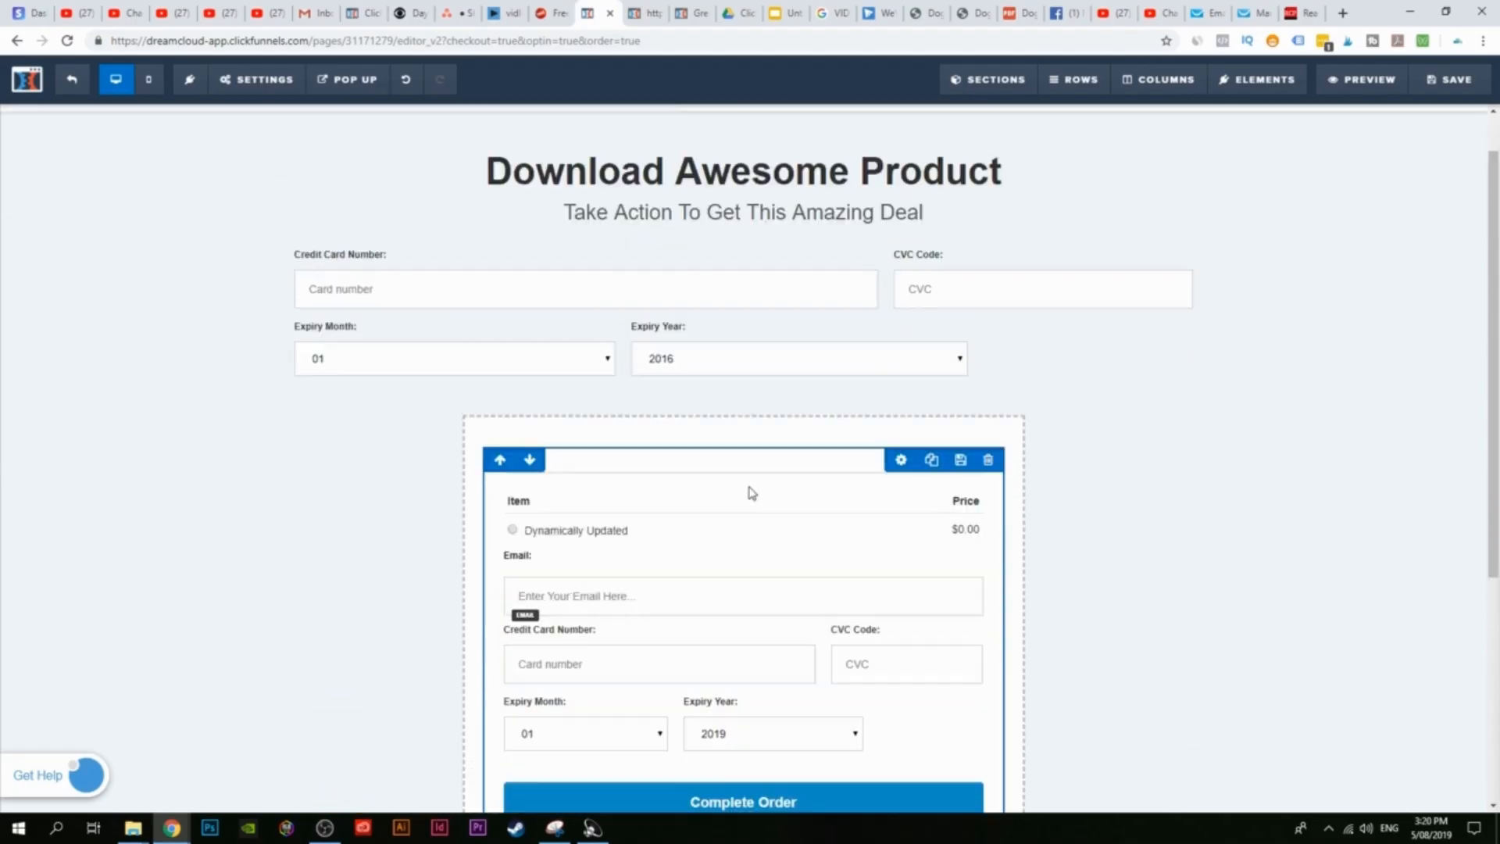
pyautogui.scroll(1, 751, 493)
pyautogui.click(1178, 295)
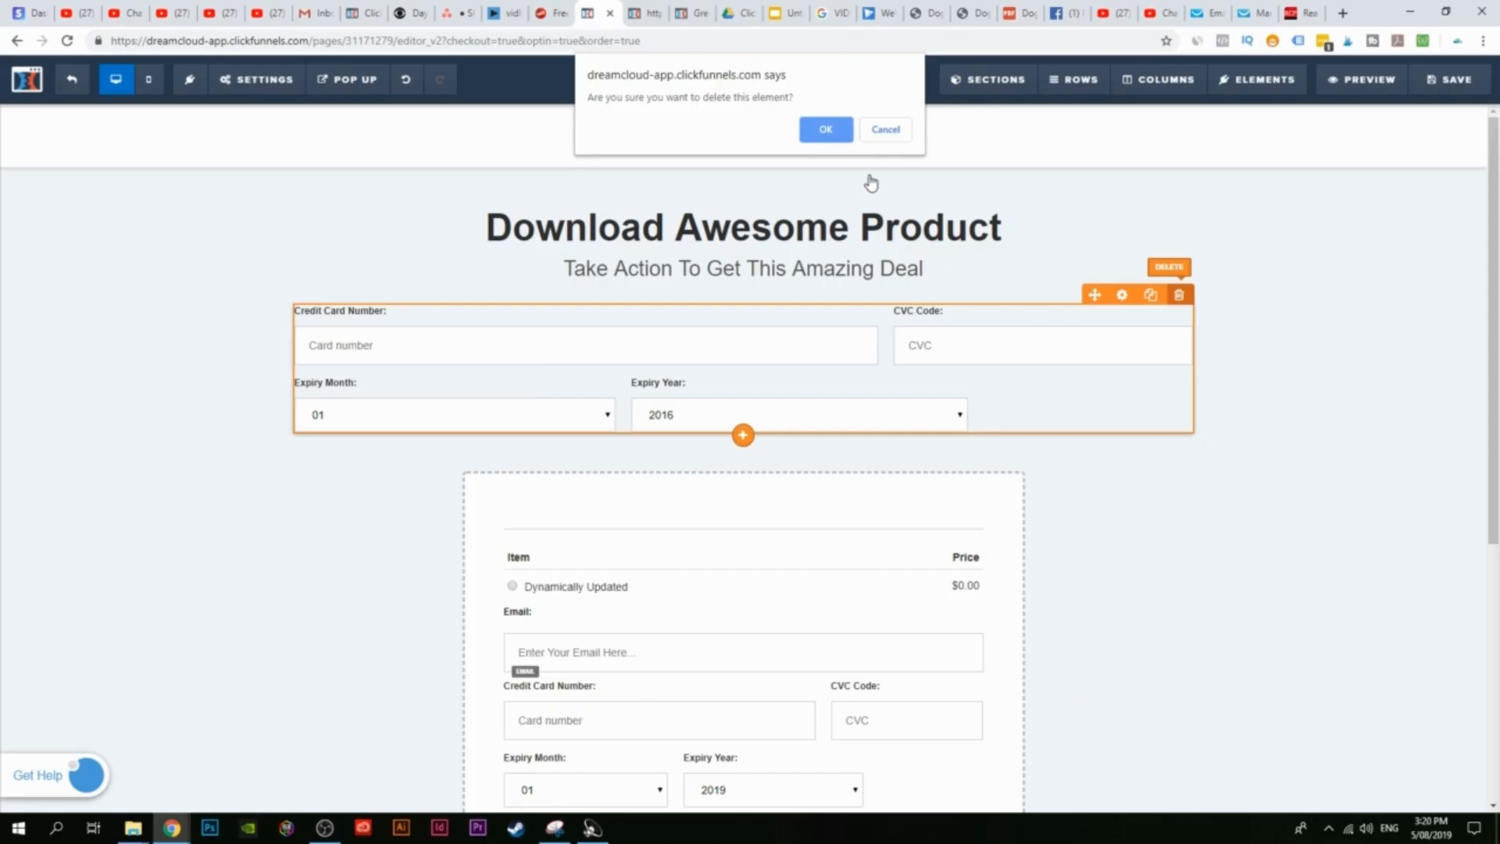
pyautogui.click(828, 129)
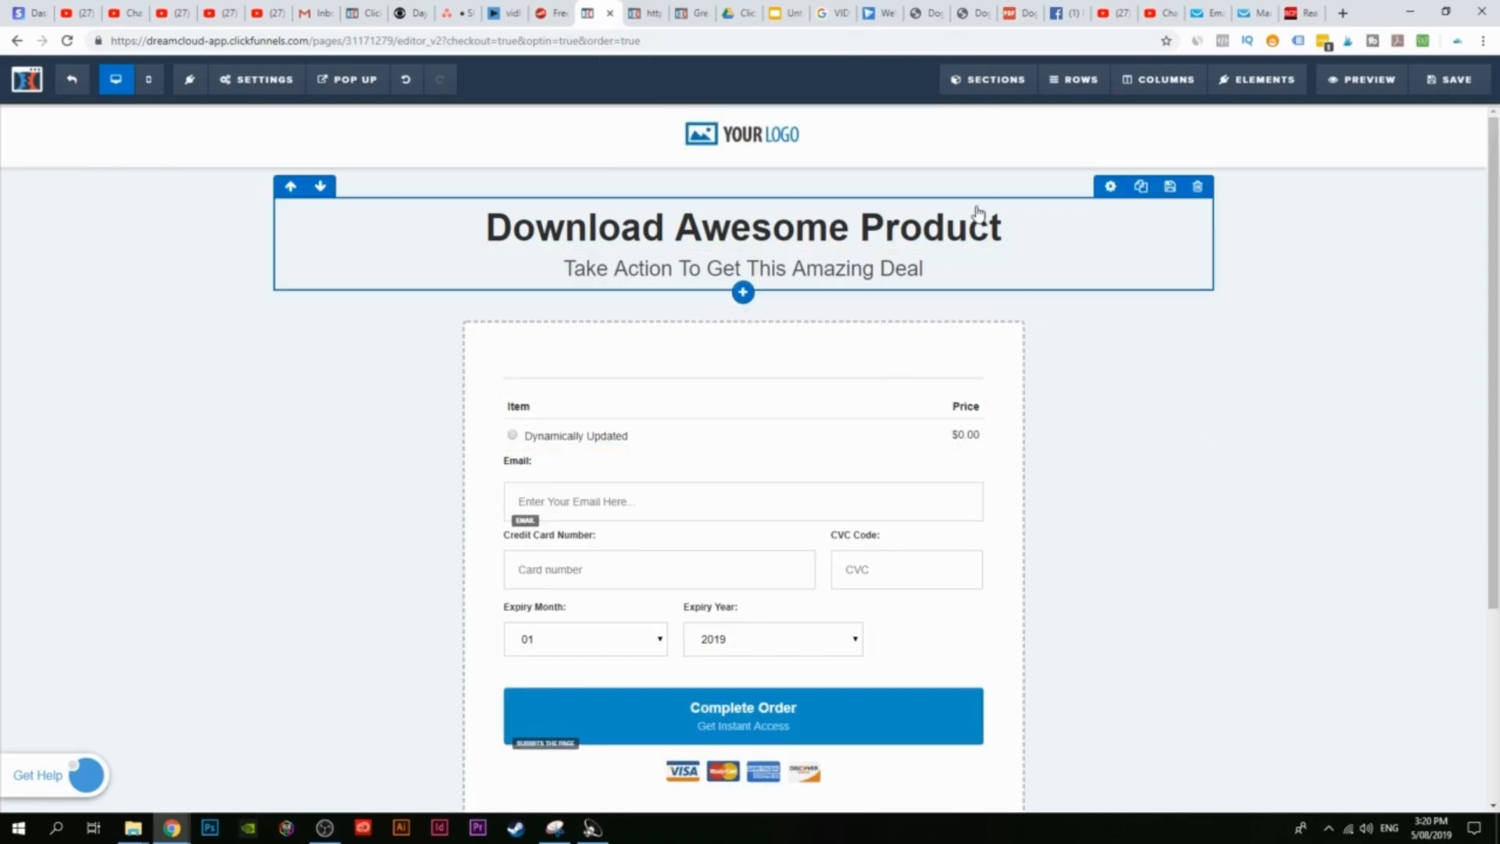
pyautogui.moveTo(1232, 84)
pyautogui.click(1219, 114)
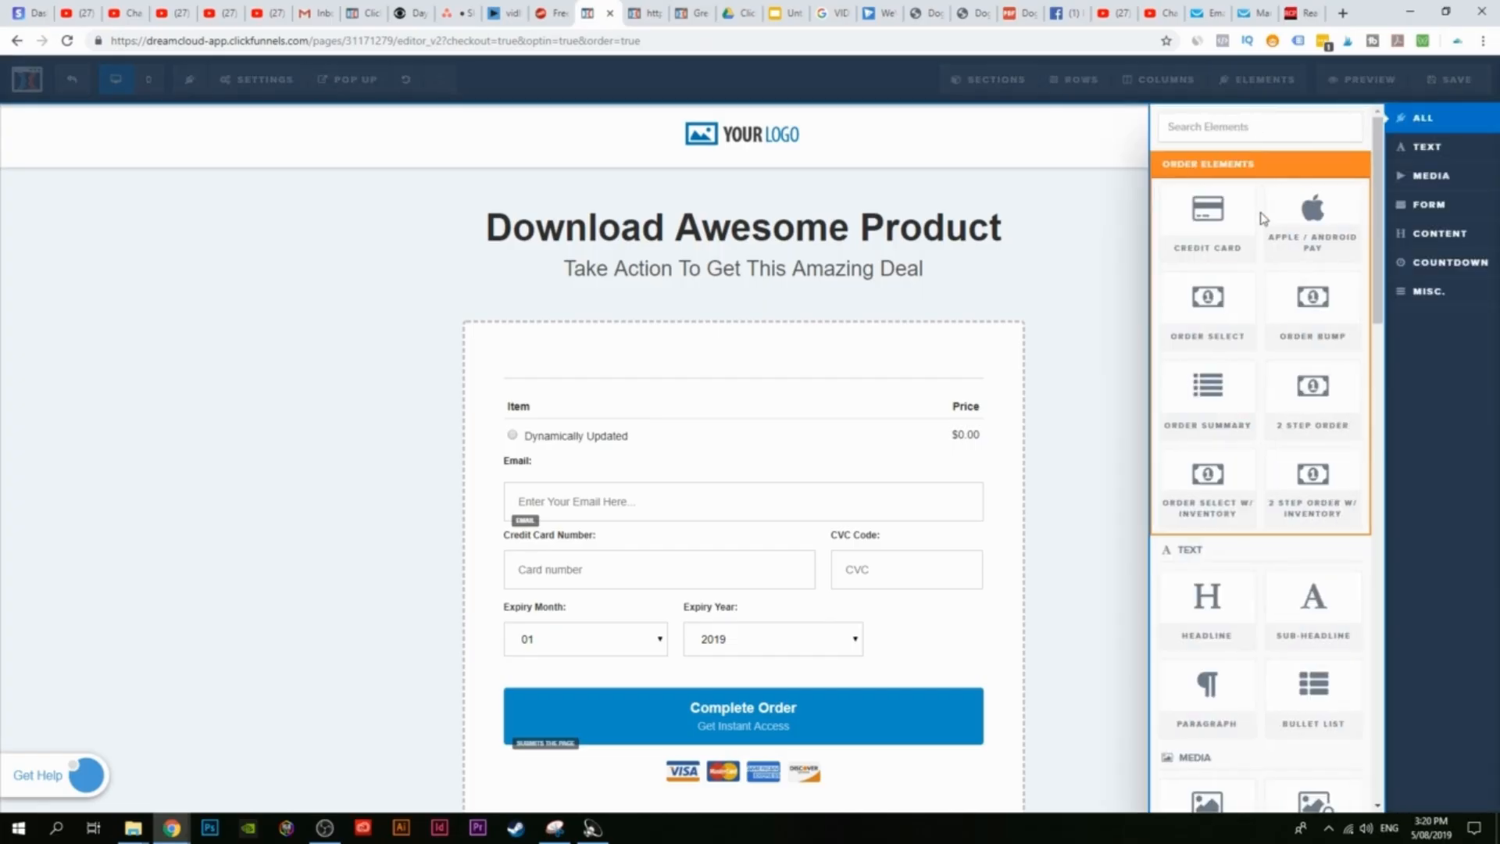
# Step: Insert the Credit Card tile from Order Elements at the top of the order form
pyautogui.moveTo(1213, 322); pyautogui.dragTo(901, 425)
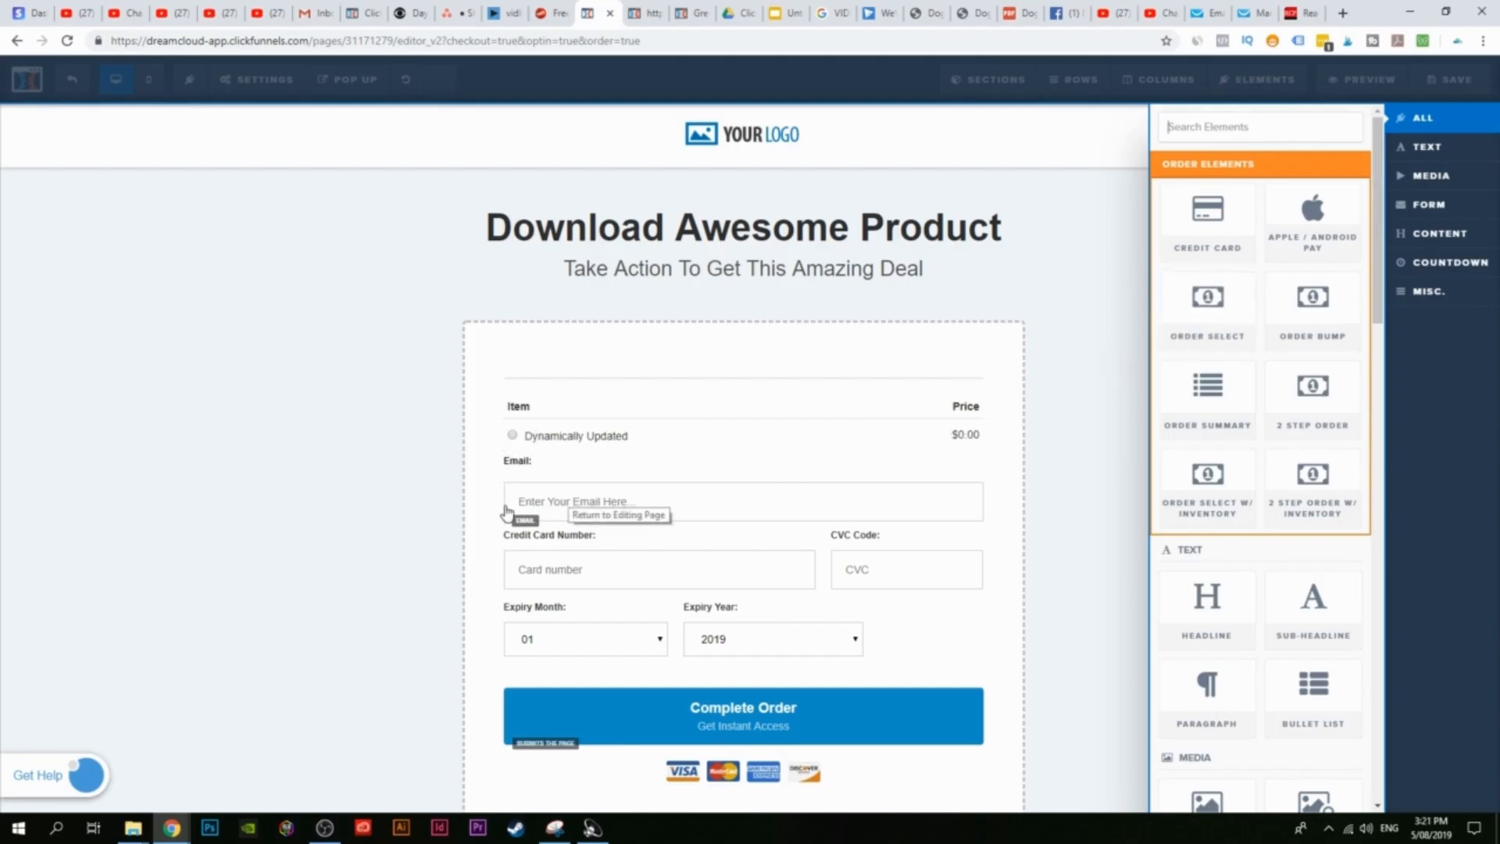
pyautogui.scroll(-6, 1295, 558)
pyautogui.scroll(-3, 1296, 558)
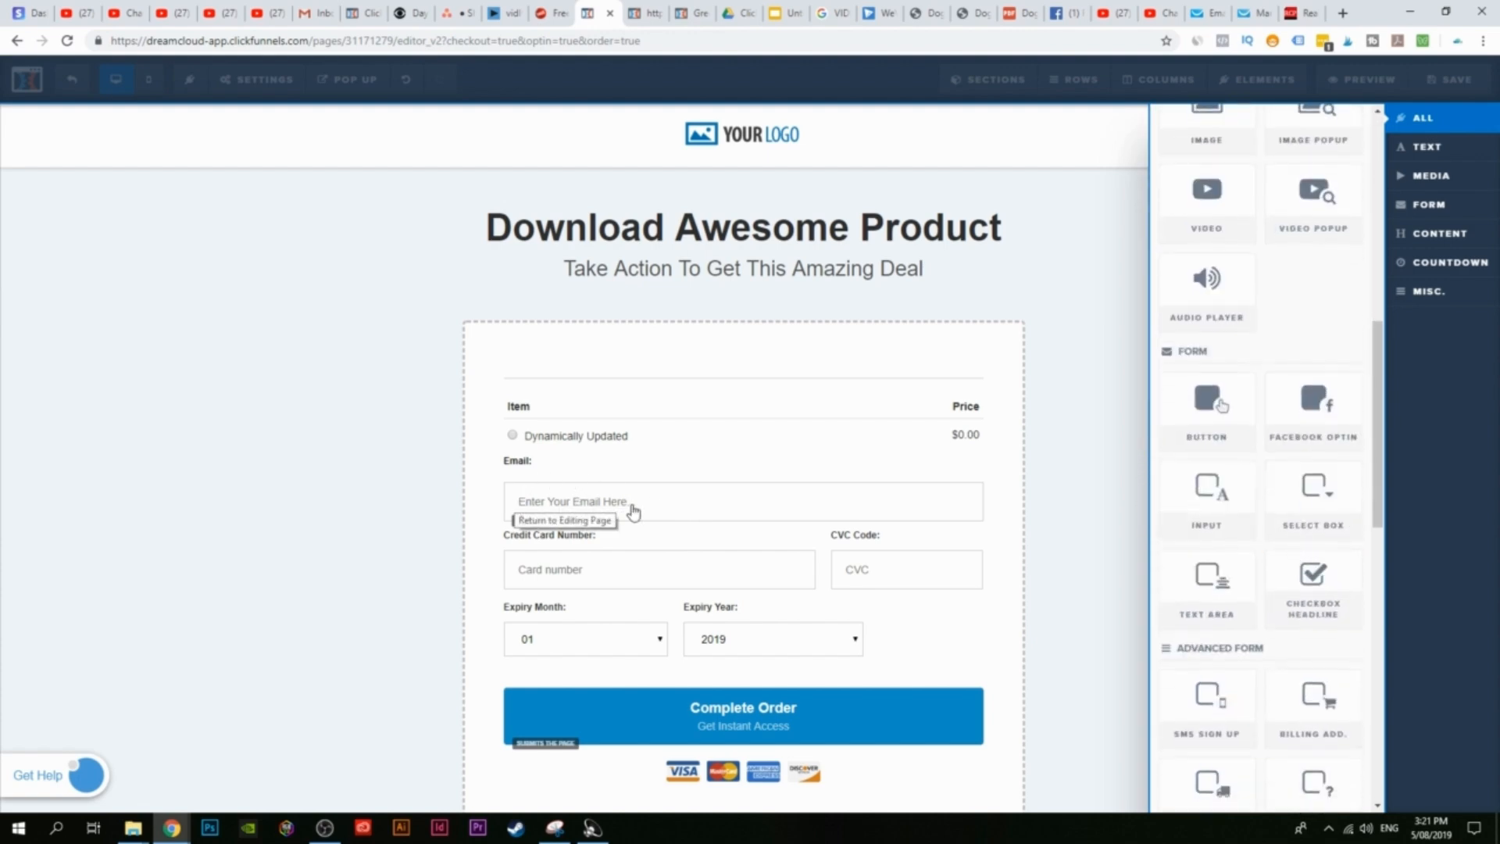
pyautogui.scroll(10, 1207, 296)
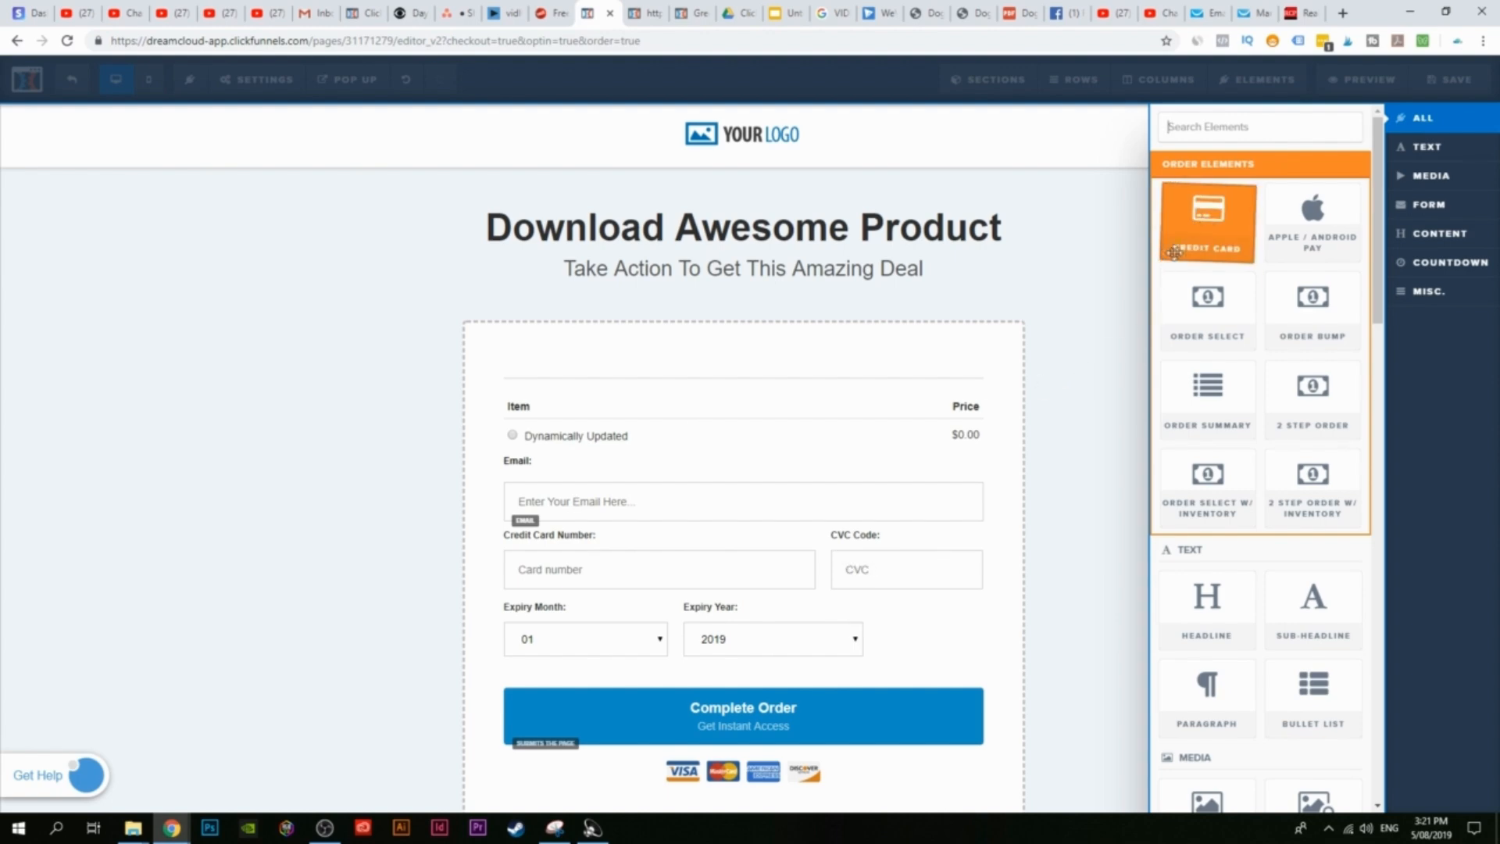
pyautogui.click(1208, 222)
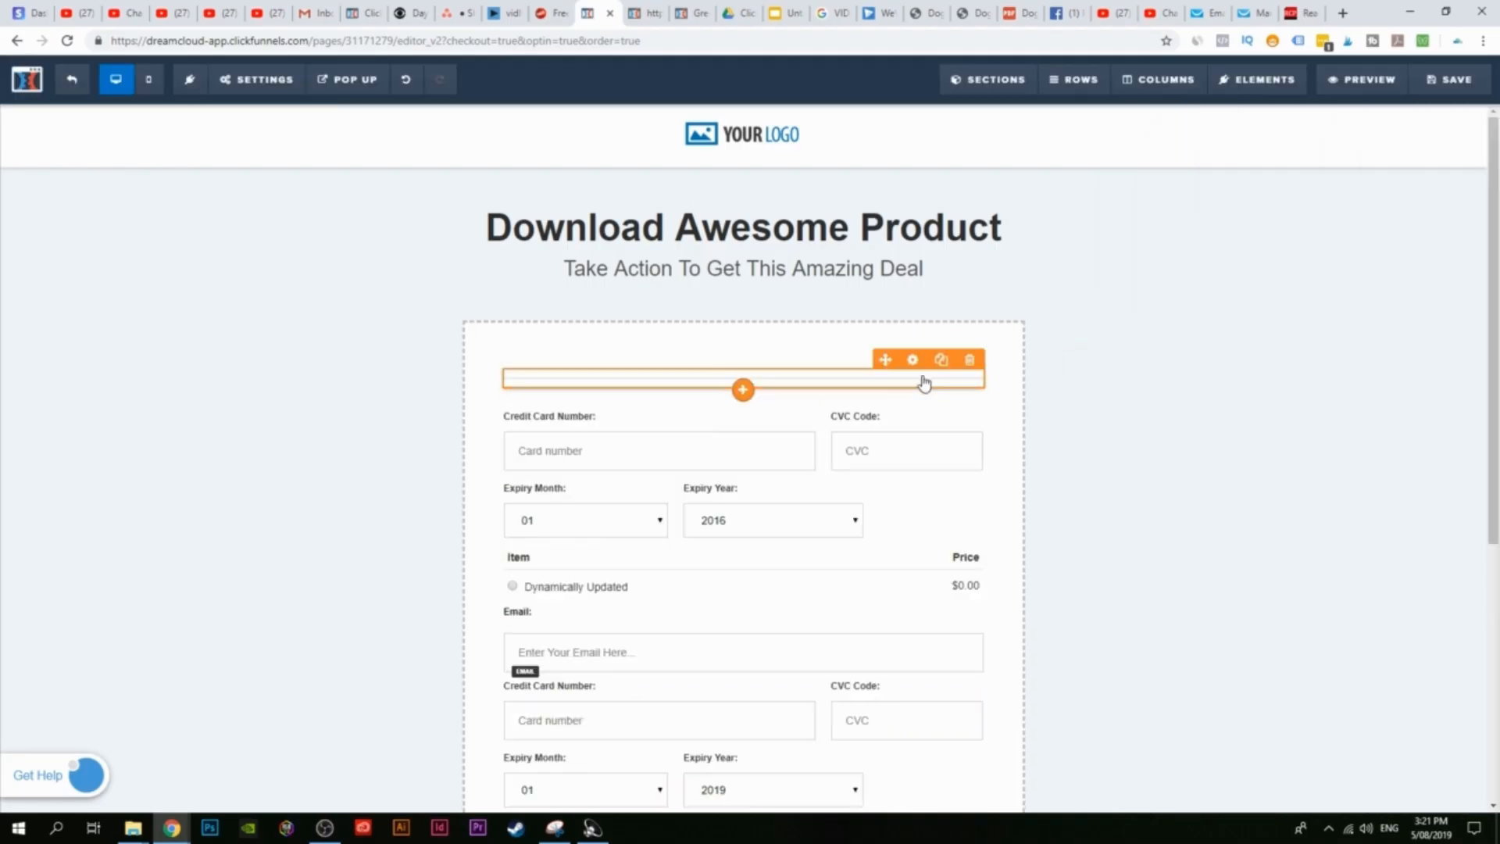
# Step: Add an Order Select element and an email input below the Item row
pyautogui.moveTo(1290, 86)
pyautogui.click(1294, 113)
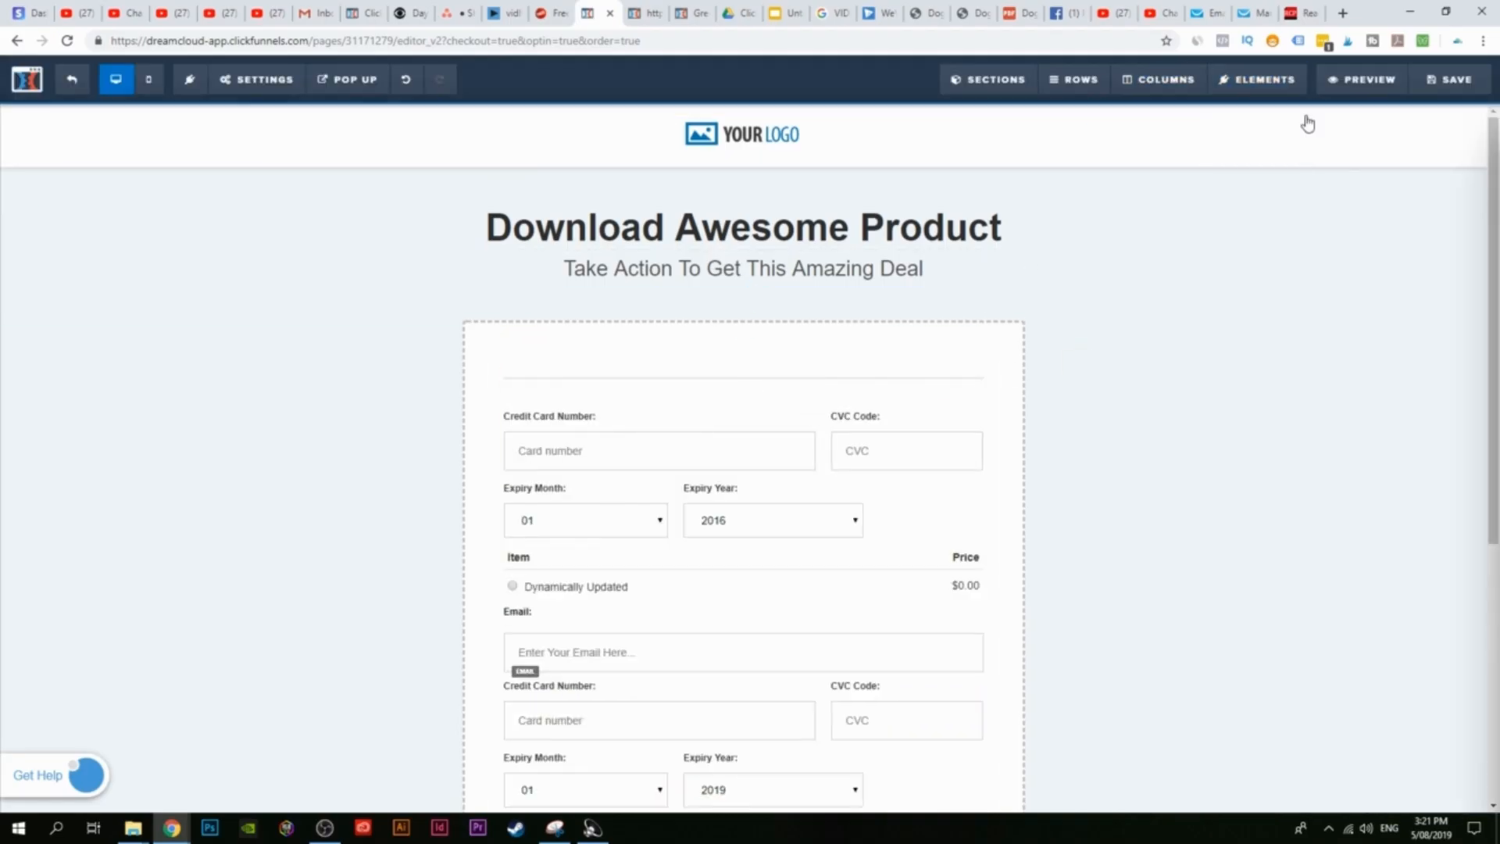
pyautogui.click(1208, 303)
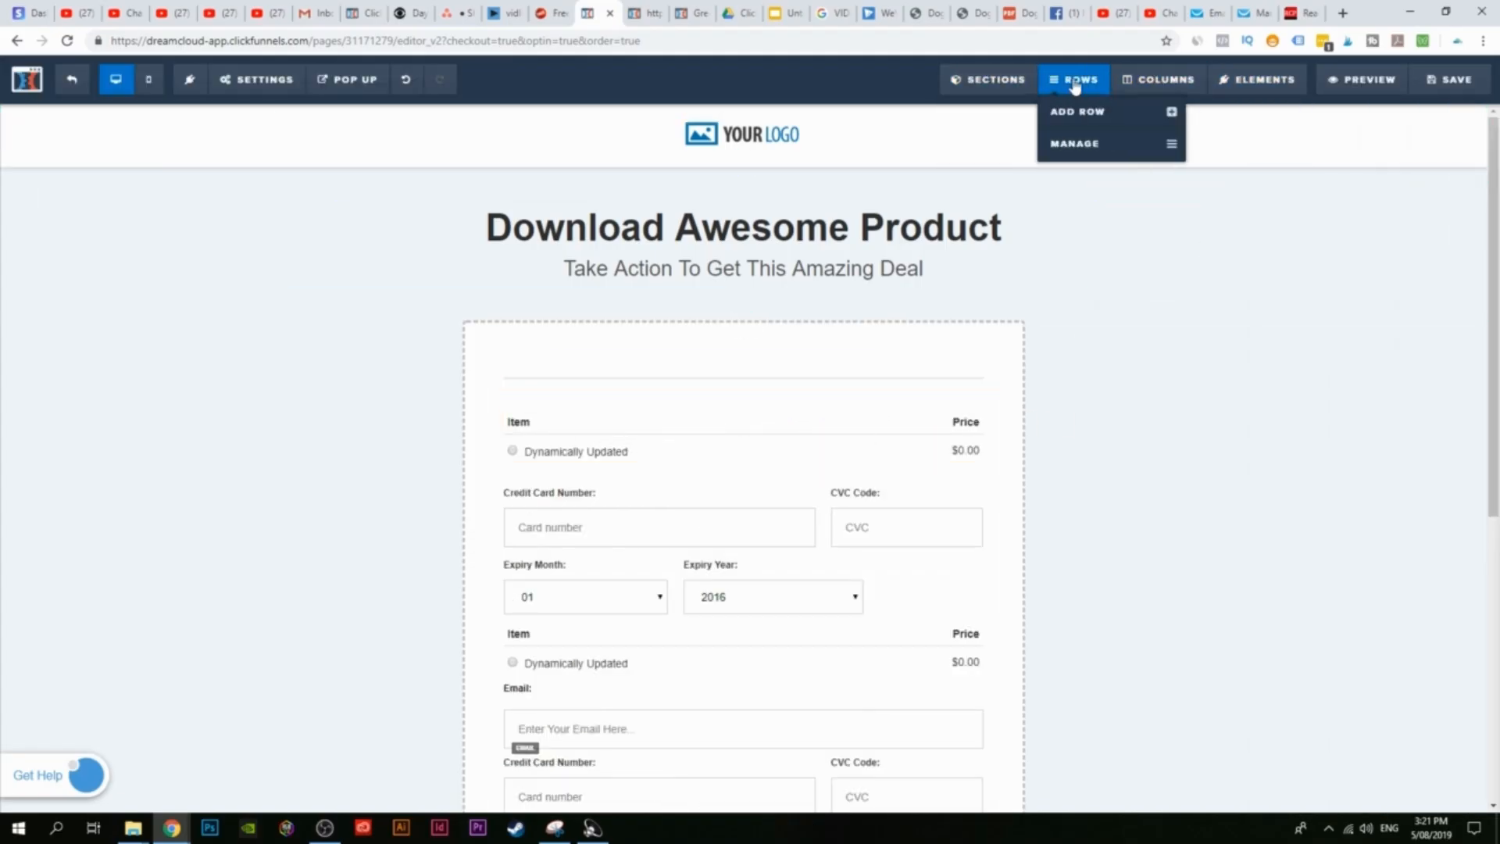
pyautogui.moveTo(1266, 88)
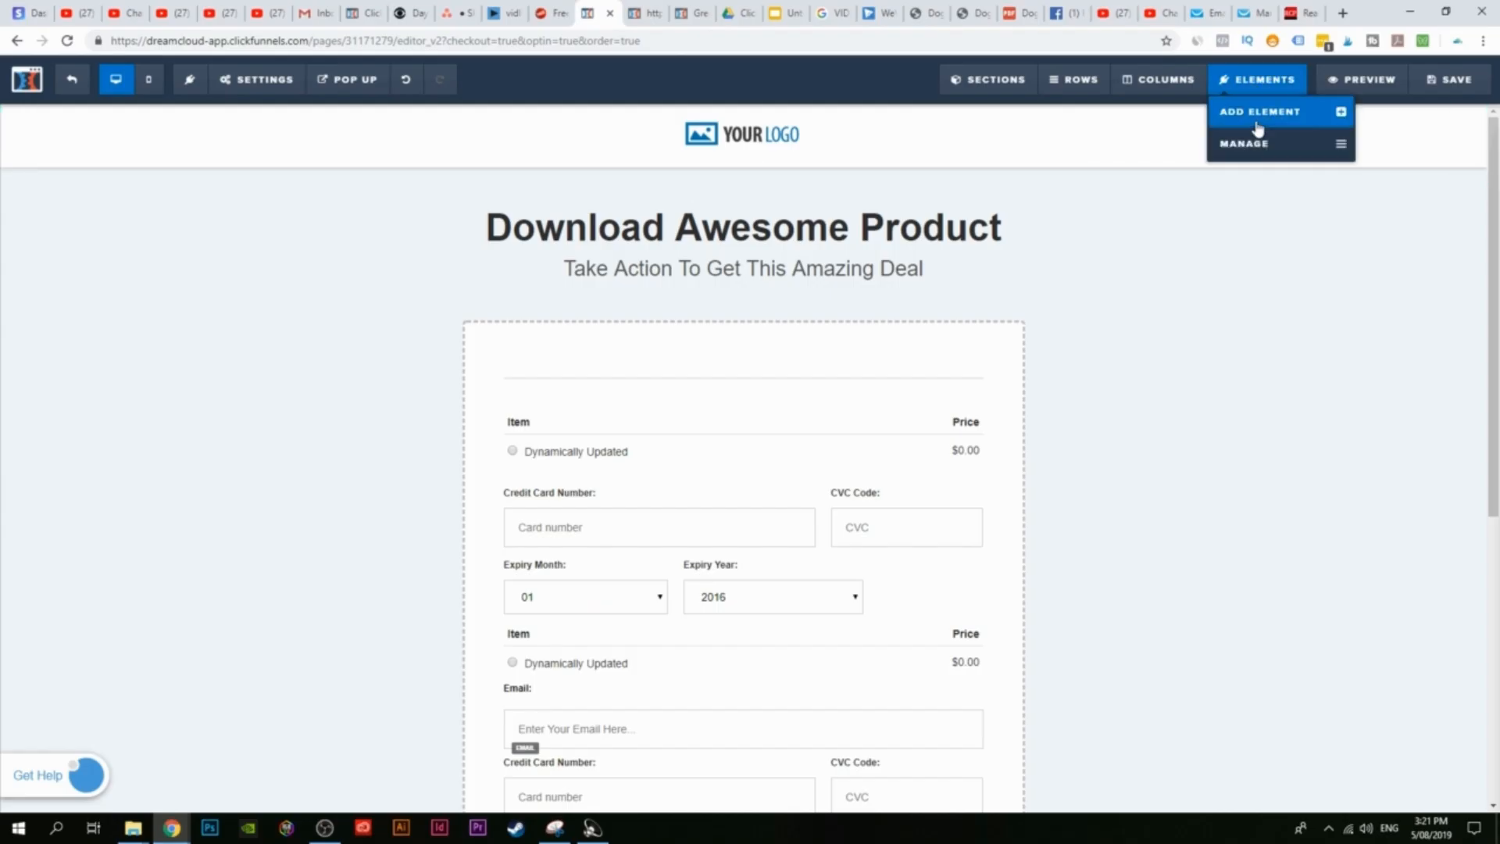
pyautogui.click(1260, 115)
pyautogui.scroll(-10, 1250, 351)
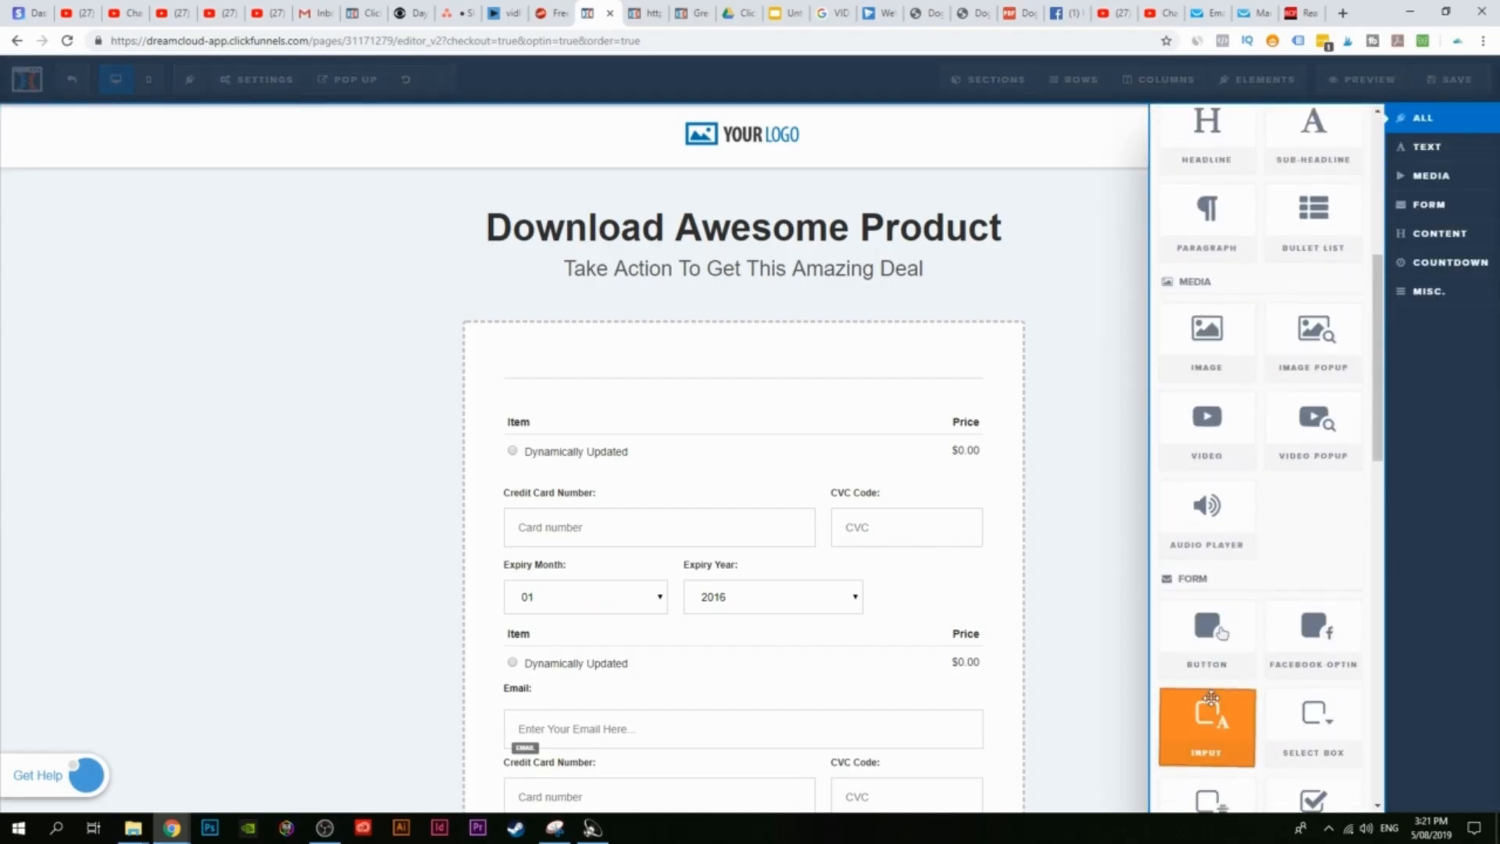
pyautogui.moveTo(1146, 363); pyautogui.dragTo(719, 462)
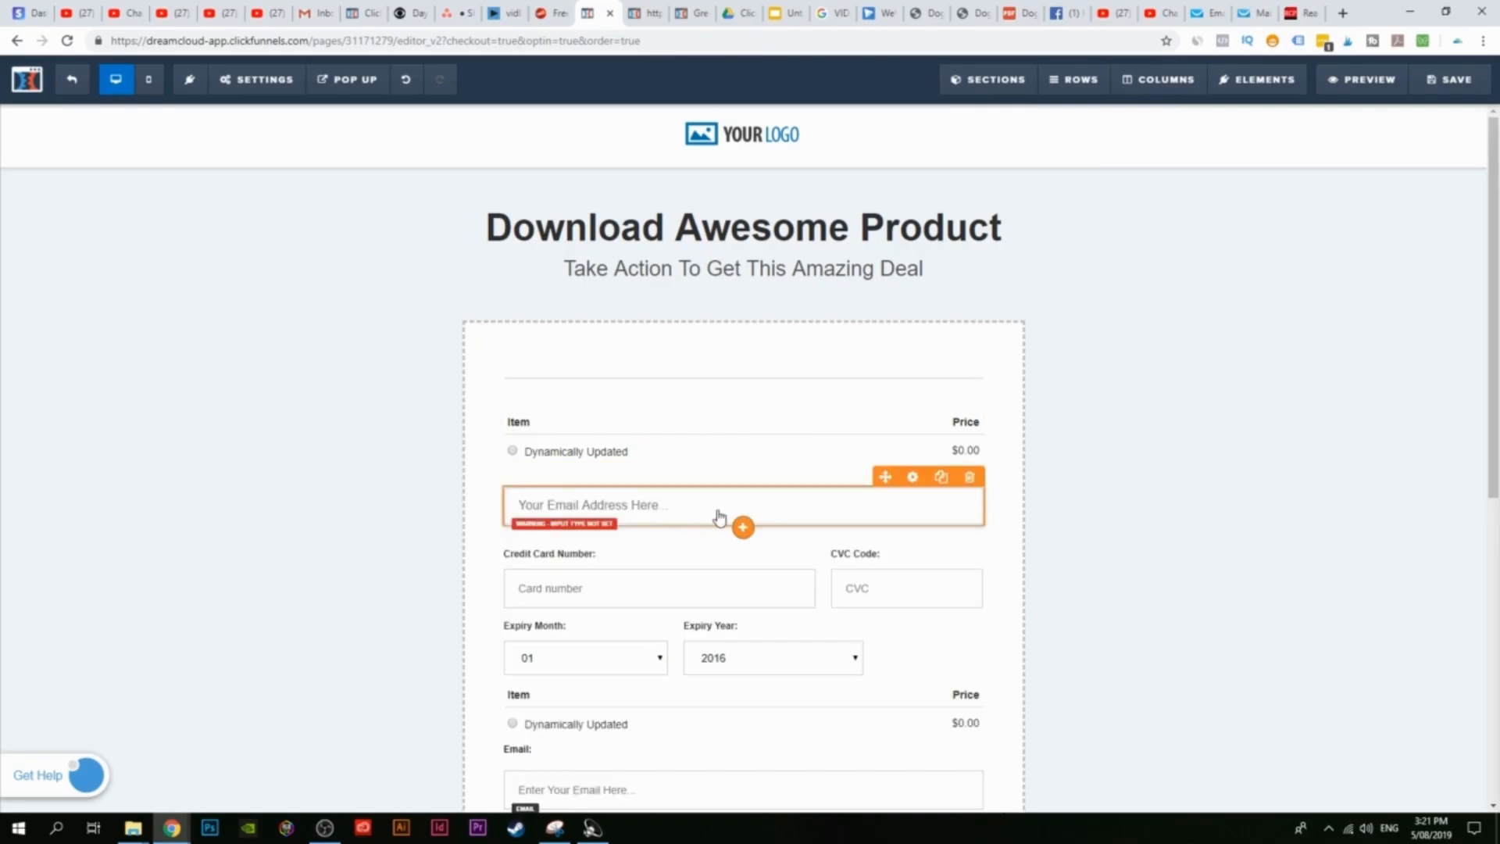
# Step: Delete the new Item and Price row, the new email input, and the duplicate credit card block
pyautogui.scroll(-6, 855, 576)
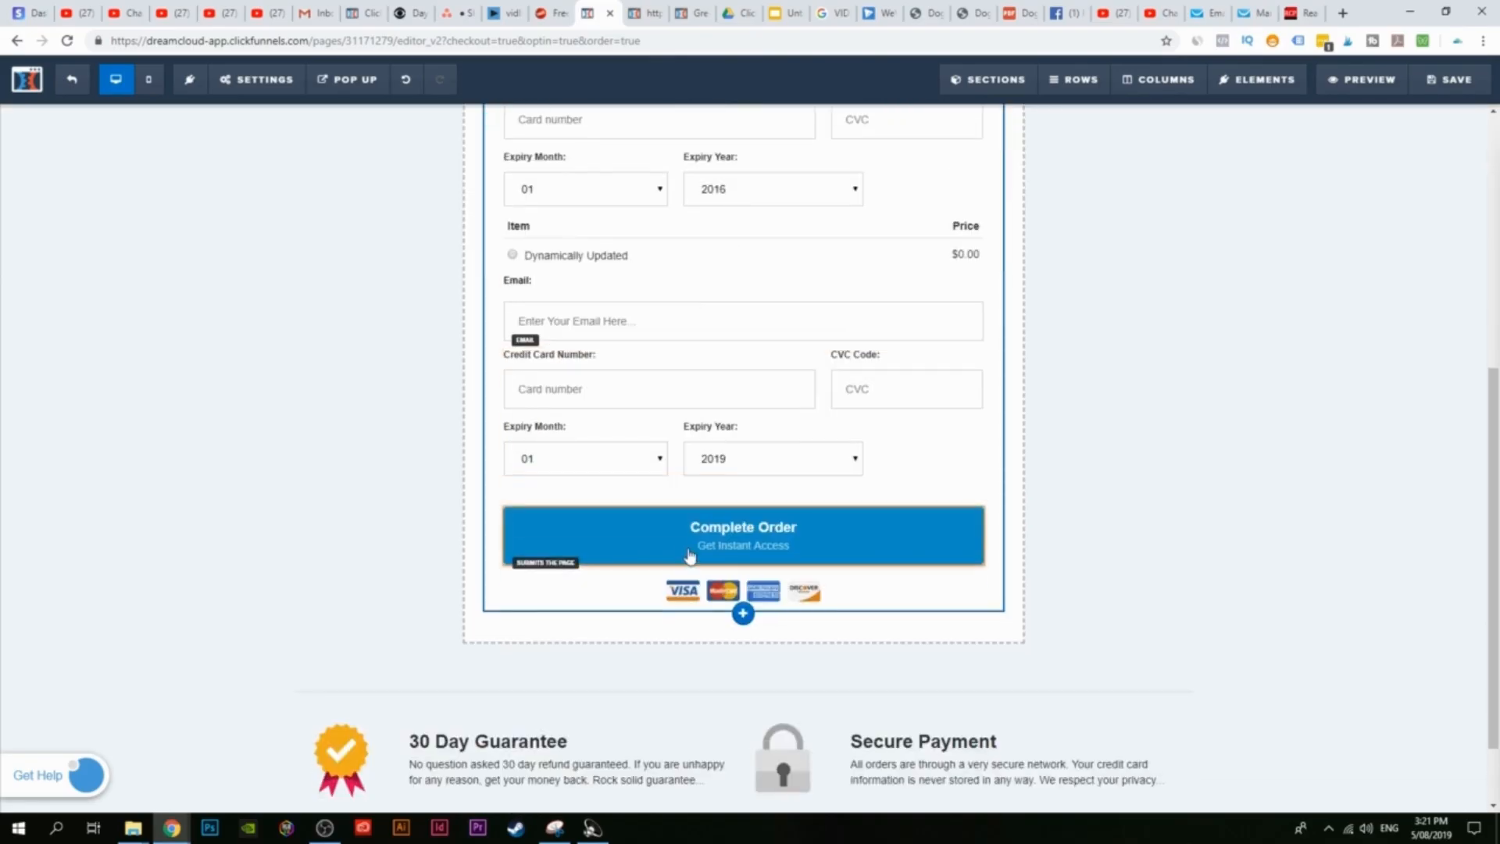
pyautogui.scroll(6, 686, 560)
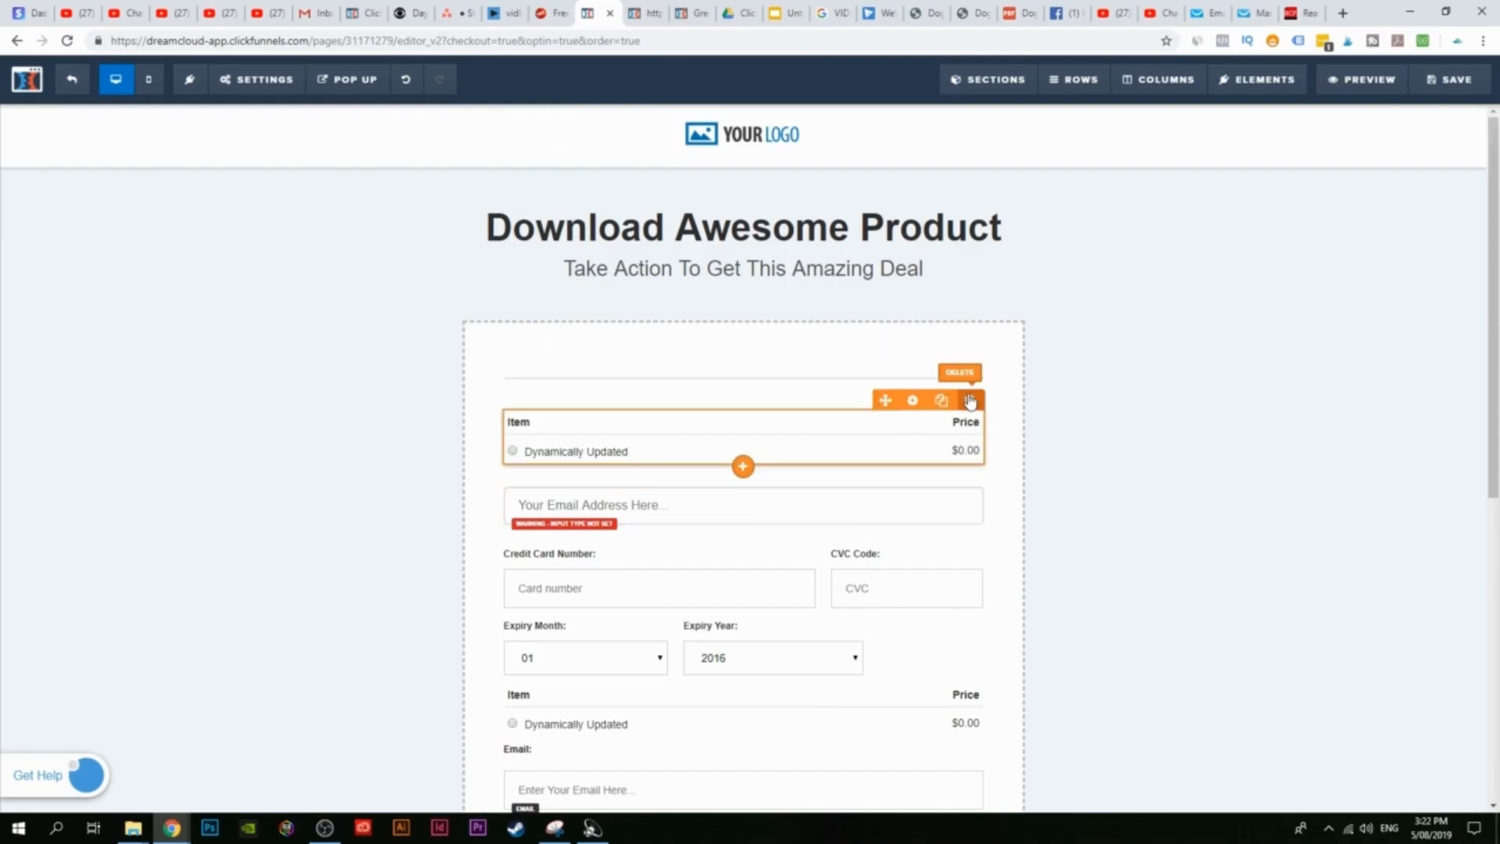
pyautogui.click(967, 399)
pyautogui.click(824, 127)
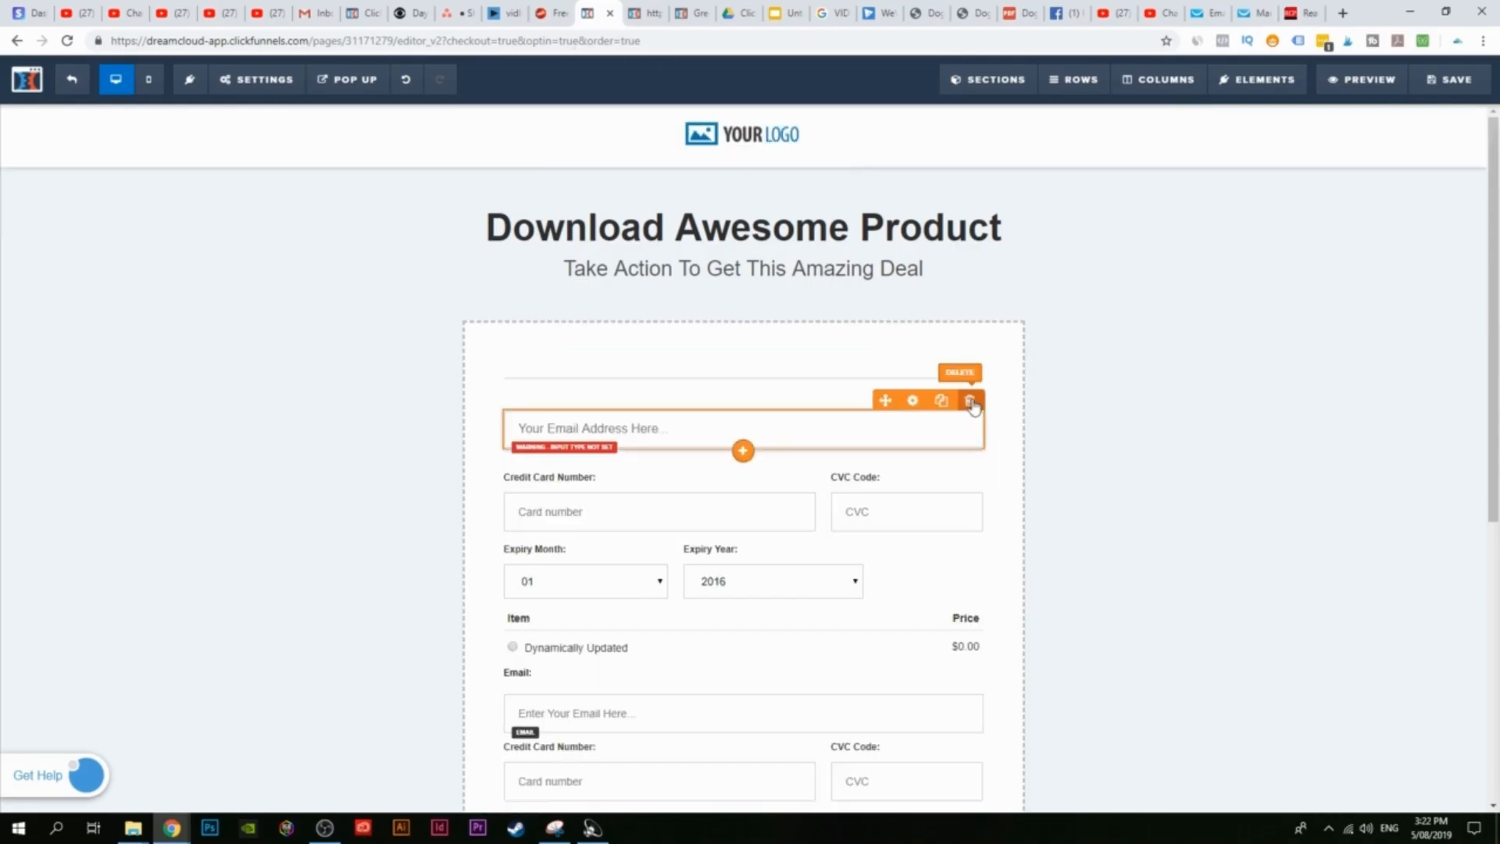
pyautogui.click(969, 401)
pyautogui.click(836, 140)
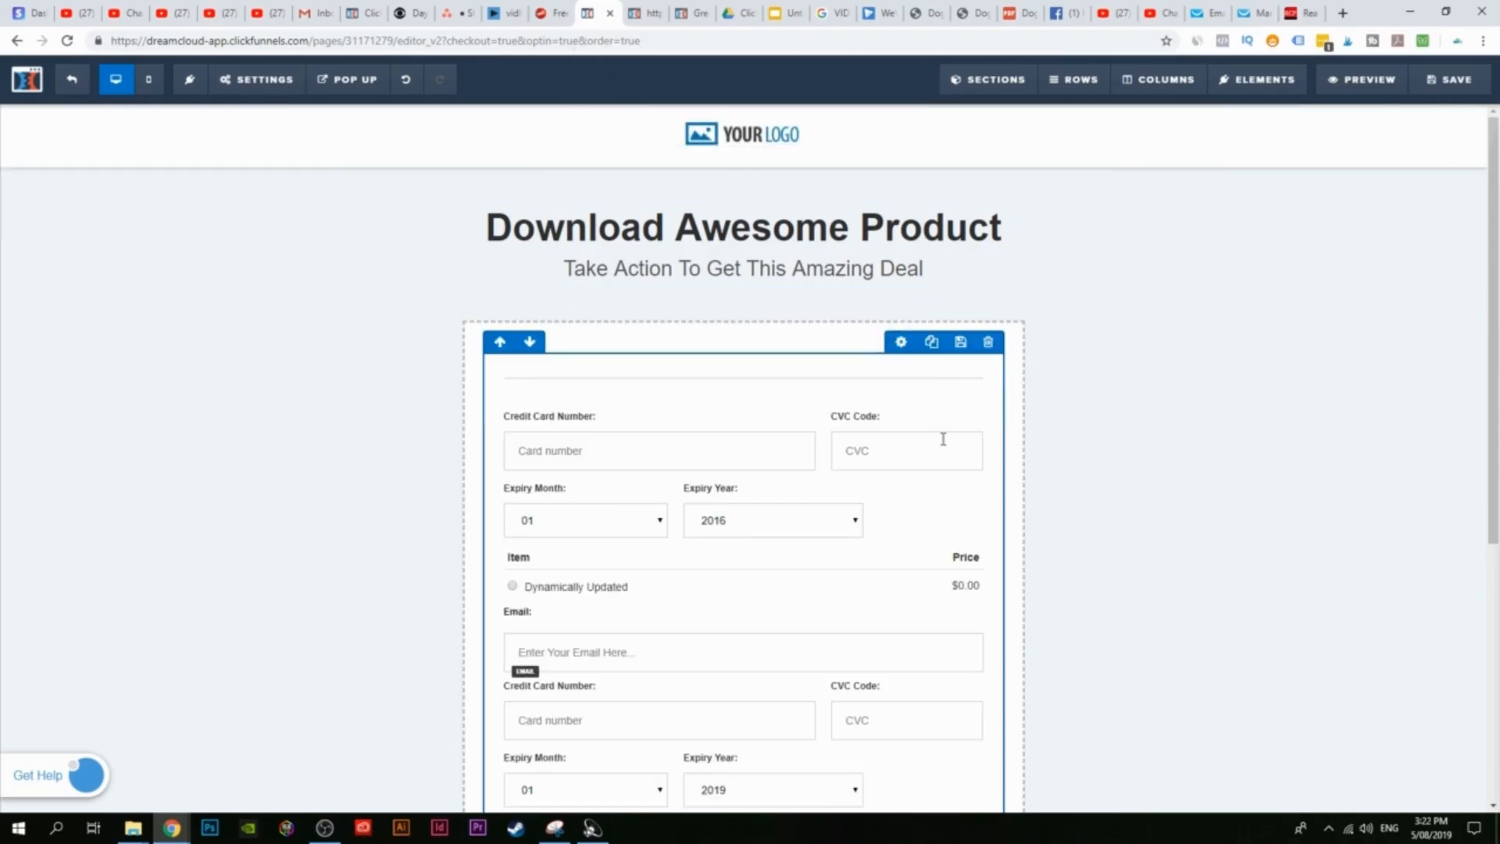
pyautogui.click(969, 400)
pyautogui.click(828, 130)
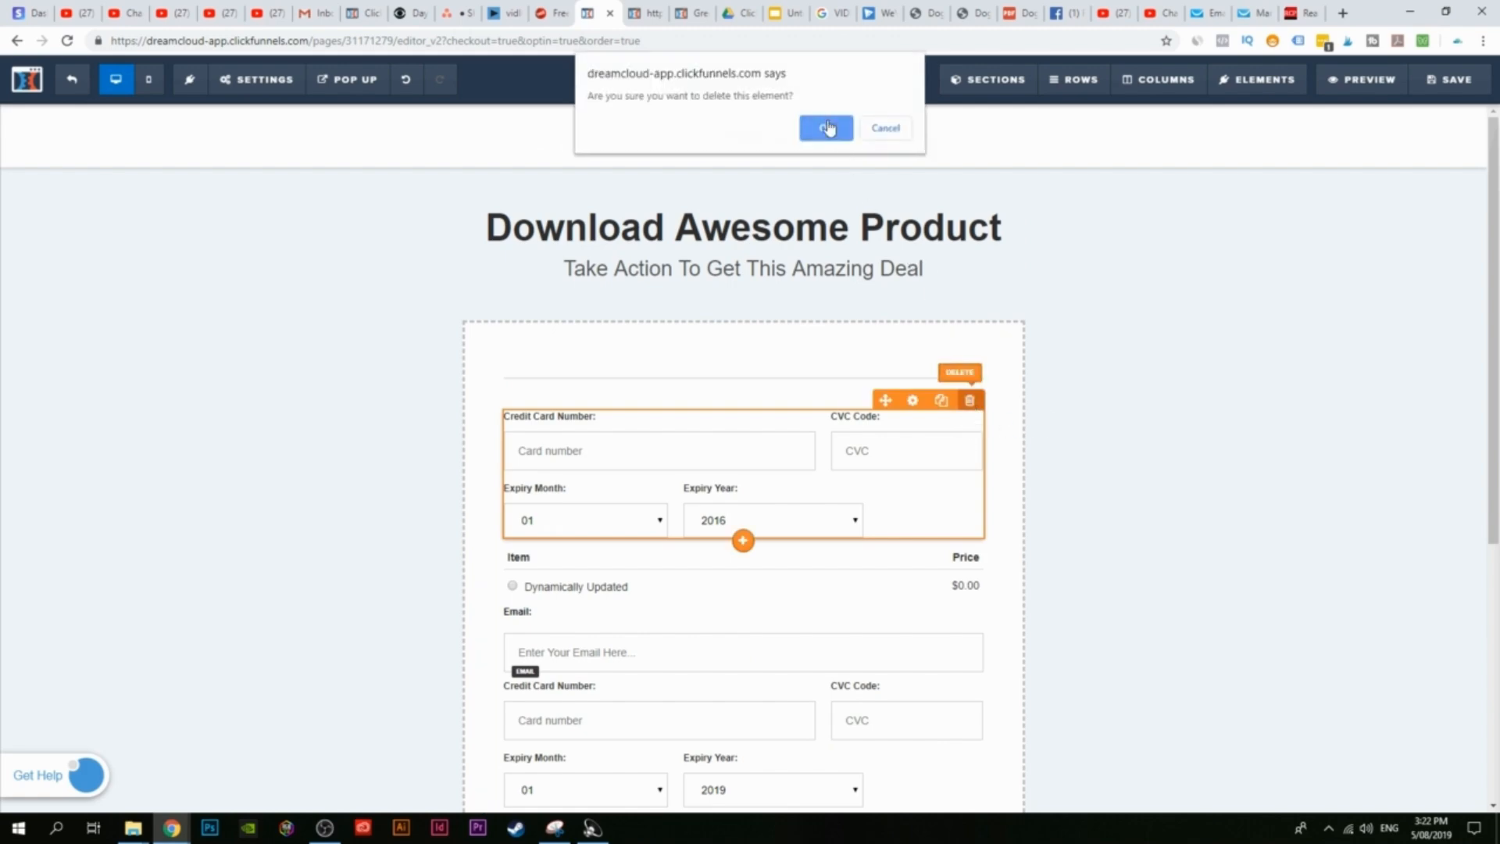
pyautogui.scroll(-3, 928, 492)
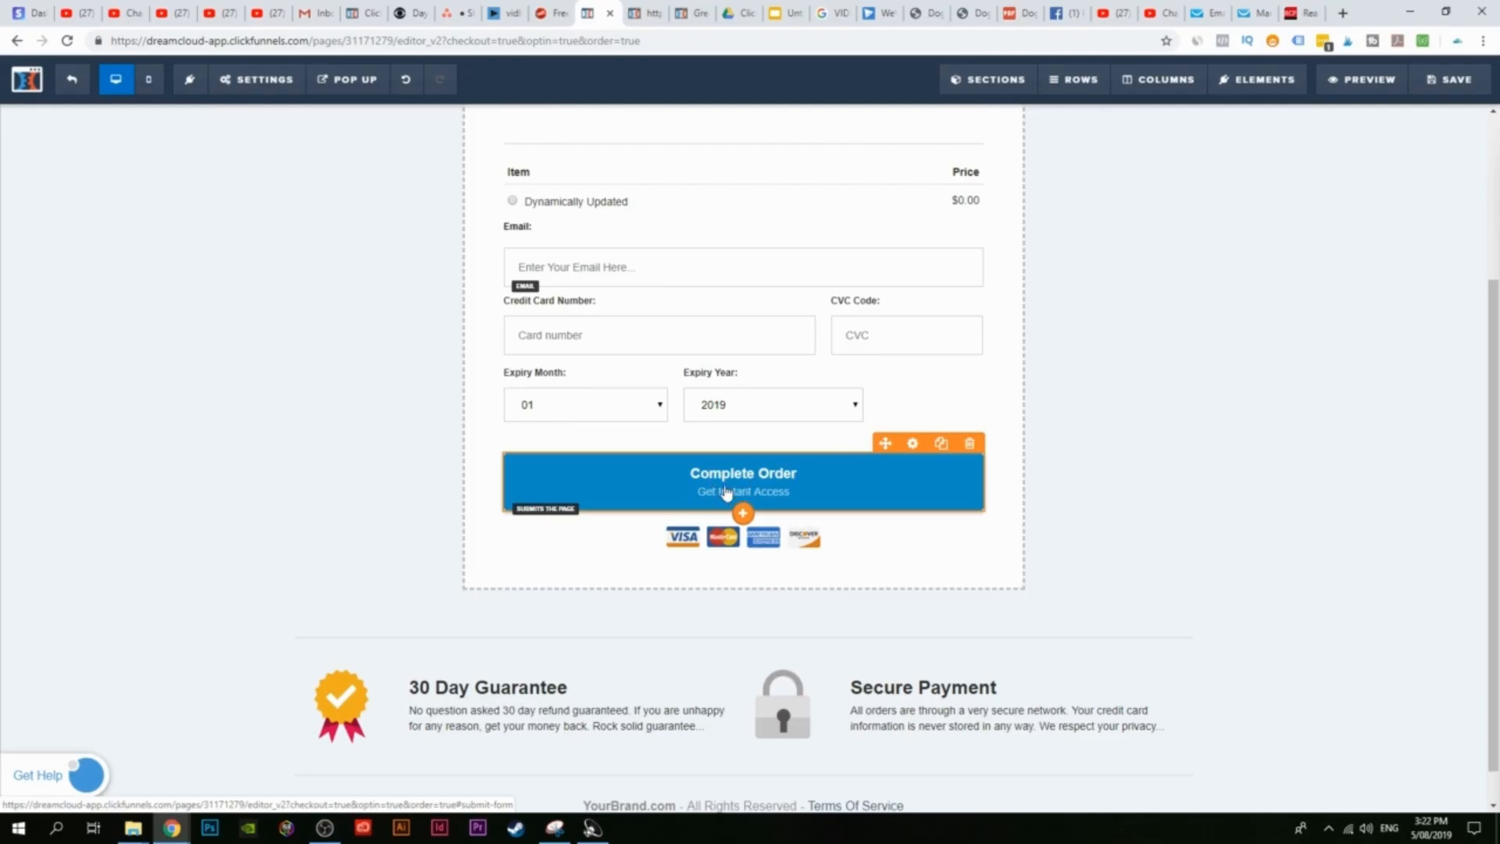
pyautogui.scroll(3, 922, 429)
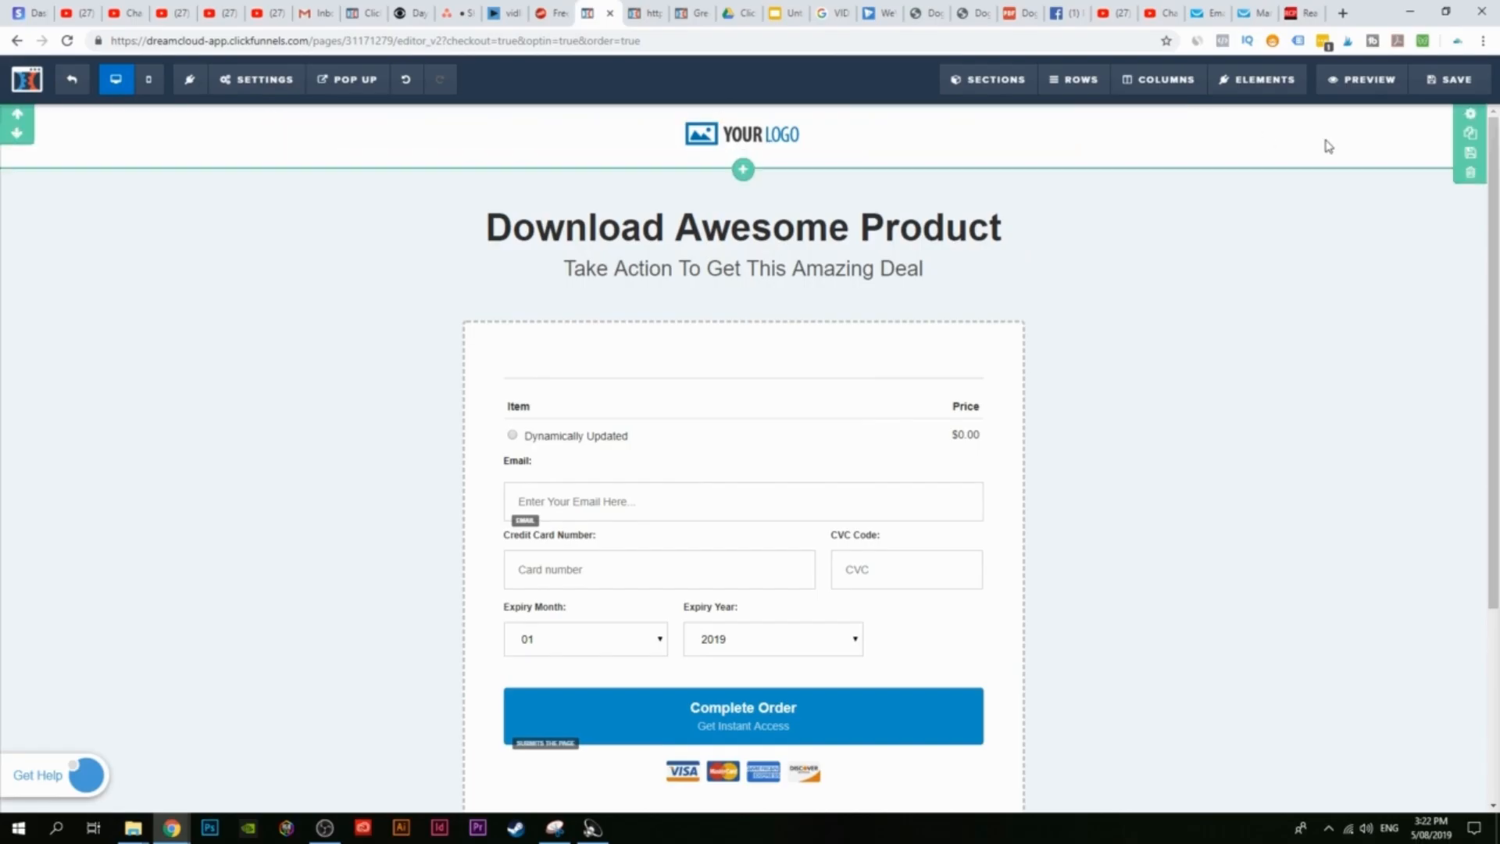
# Step: Delete the logo header, then replace 'Awesome Product' in the headline with 'Your eBook', fixing the typo
pyautogui.click(1470, 173)
pyautogui.click(828, 129)
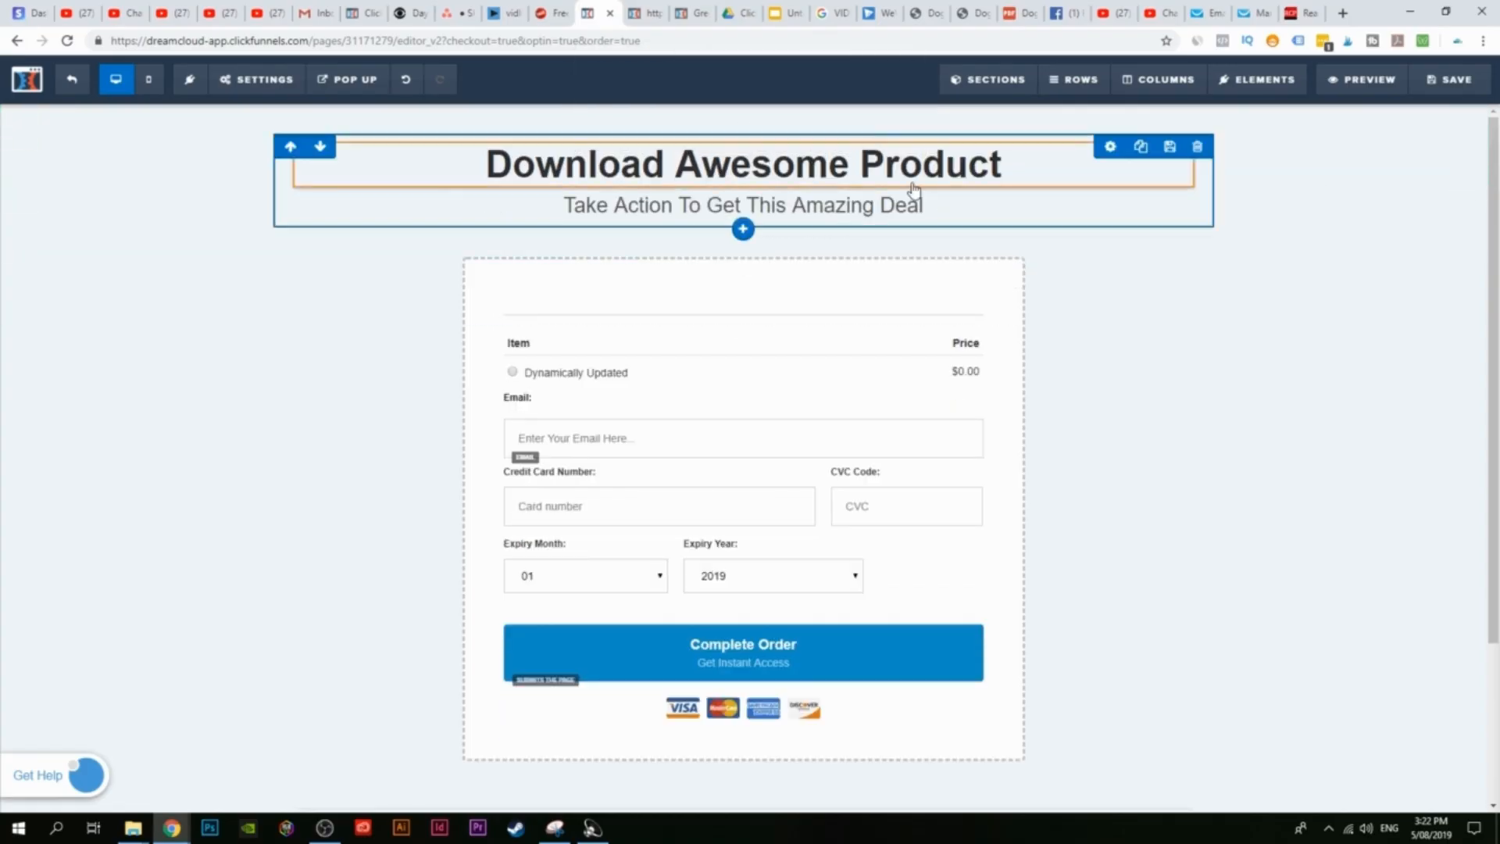
pyautogui.click(773, 168)
pyautogui.click(676, 164)
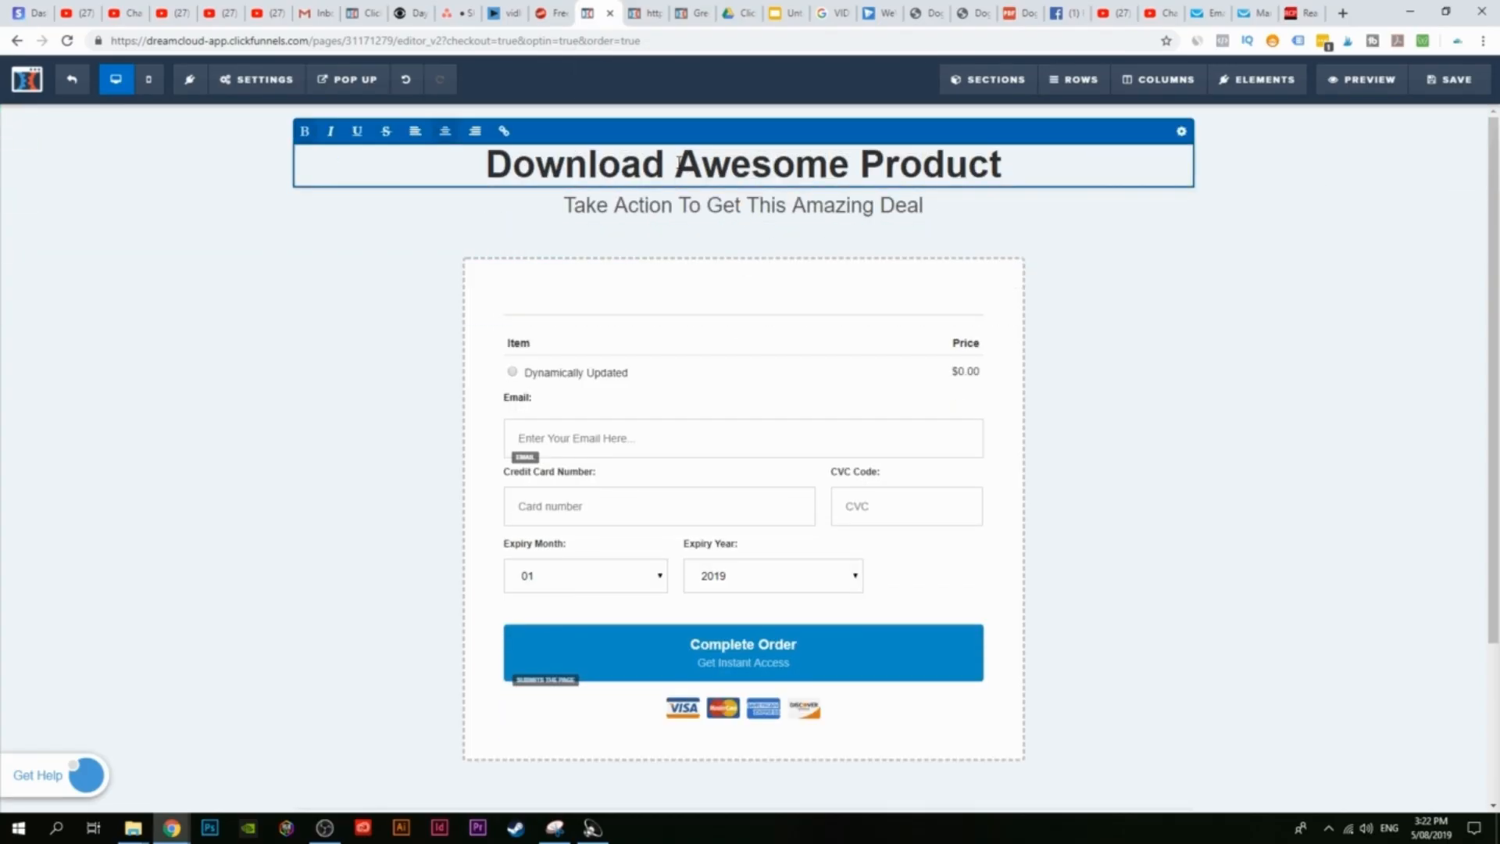
pyautogui.moveTo(676, 164); pyautogui.dragTo(1091, 167)
pyautogui.write('Y')
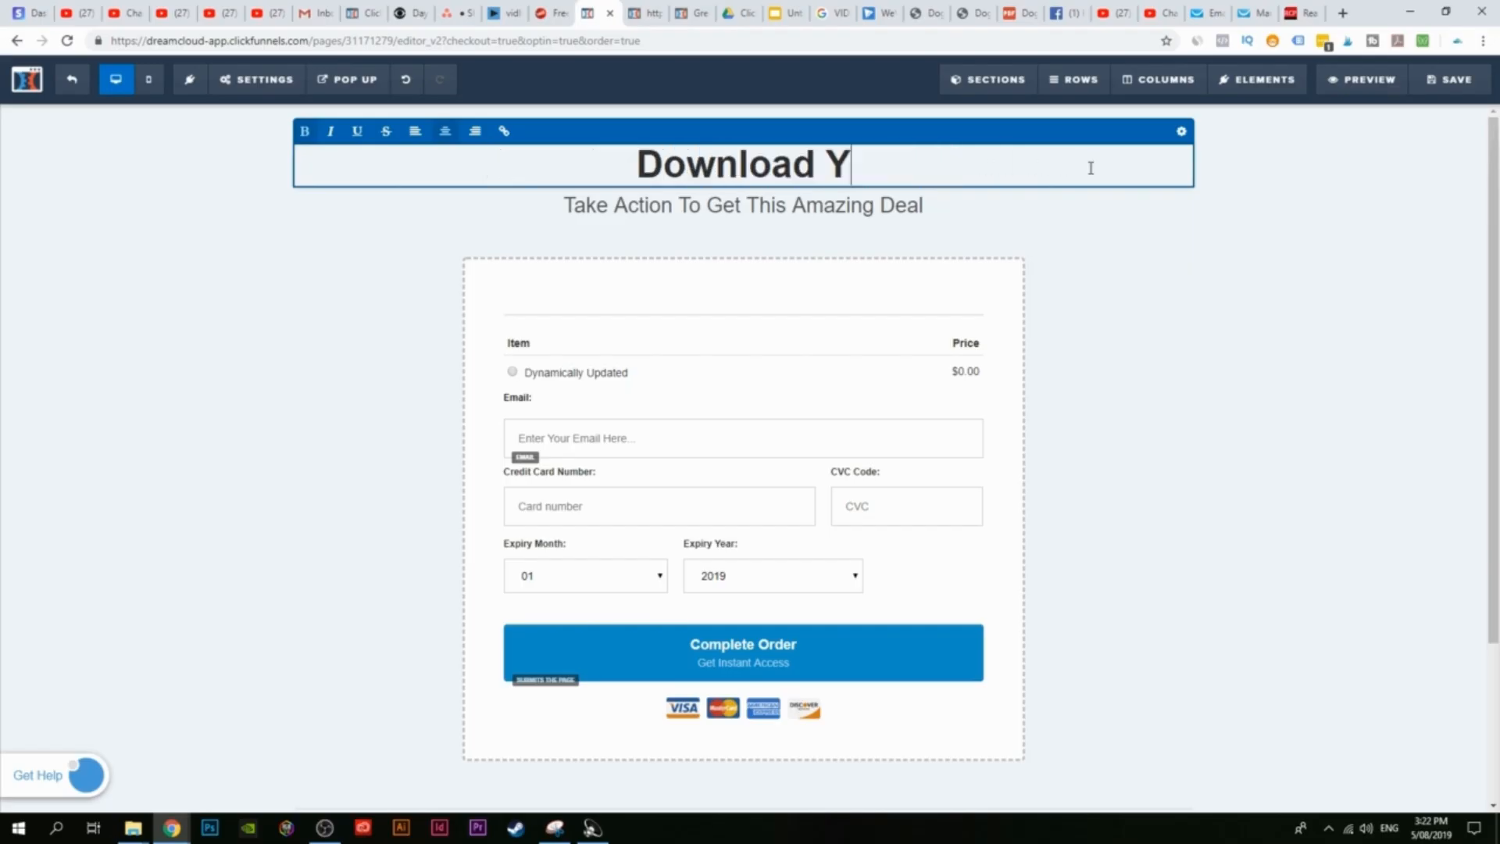
pyautogui.write('oue e')
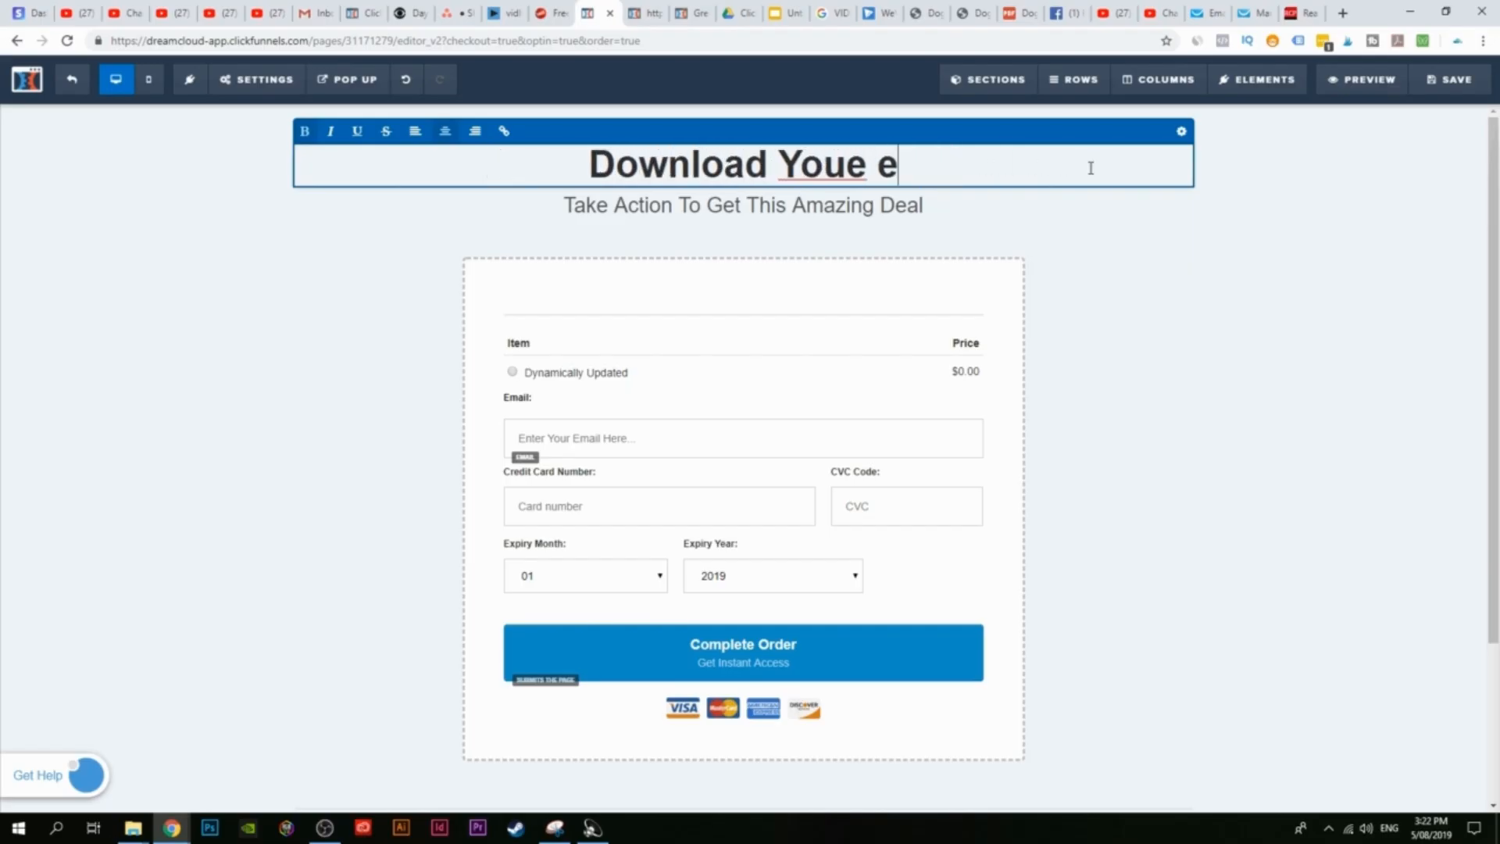
pyautogui.write('Book')
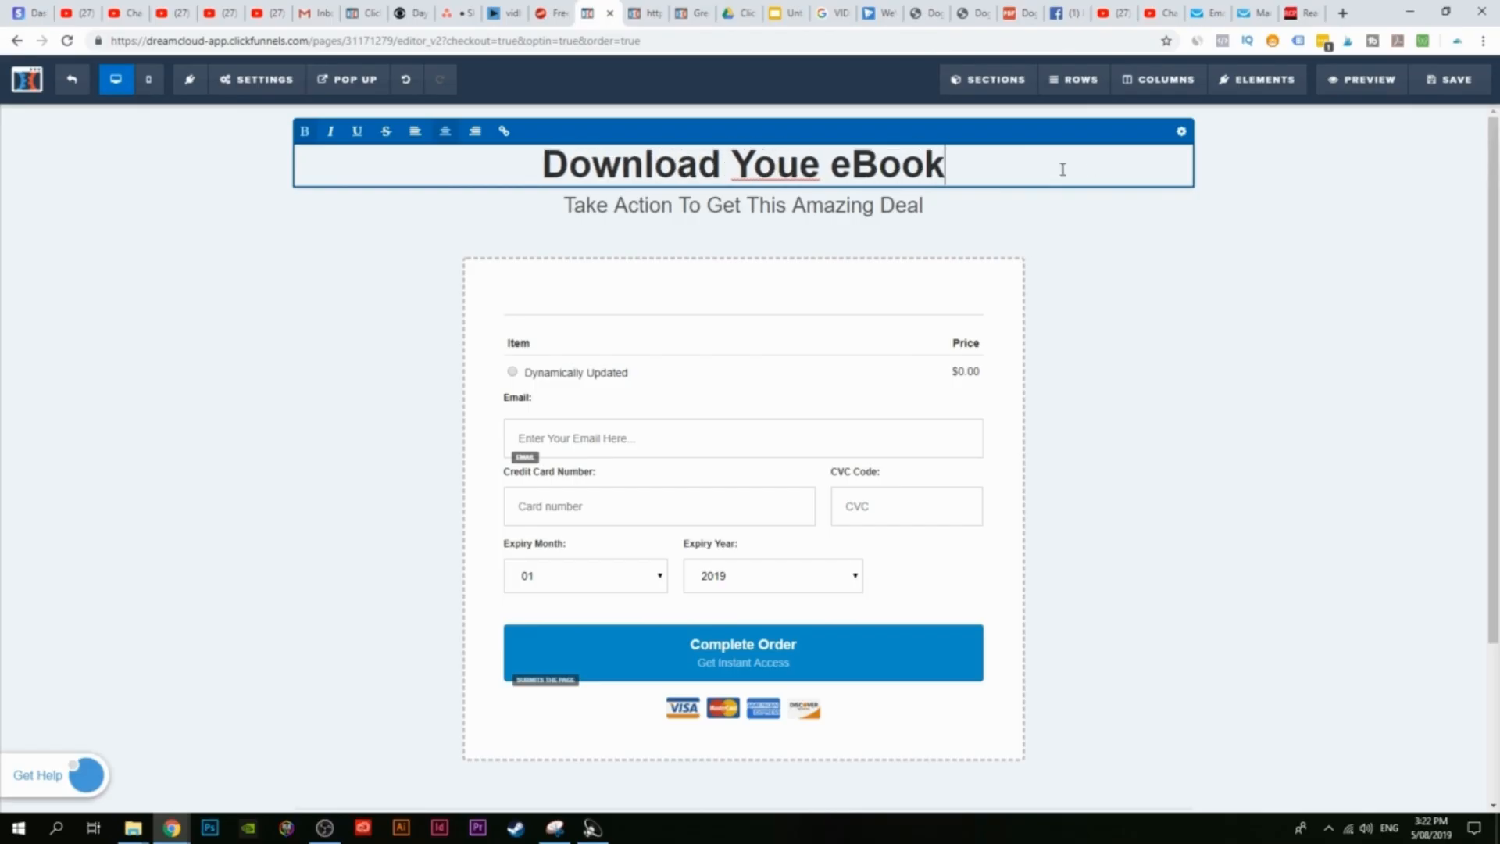
pyautogui.moveTo(798, 164); pyautogui.dragTo(822, 164)
pyautogui.write('r')
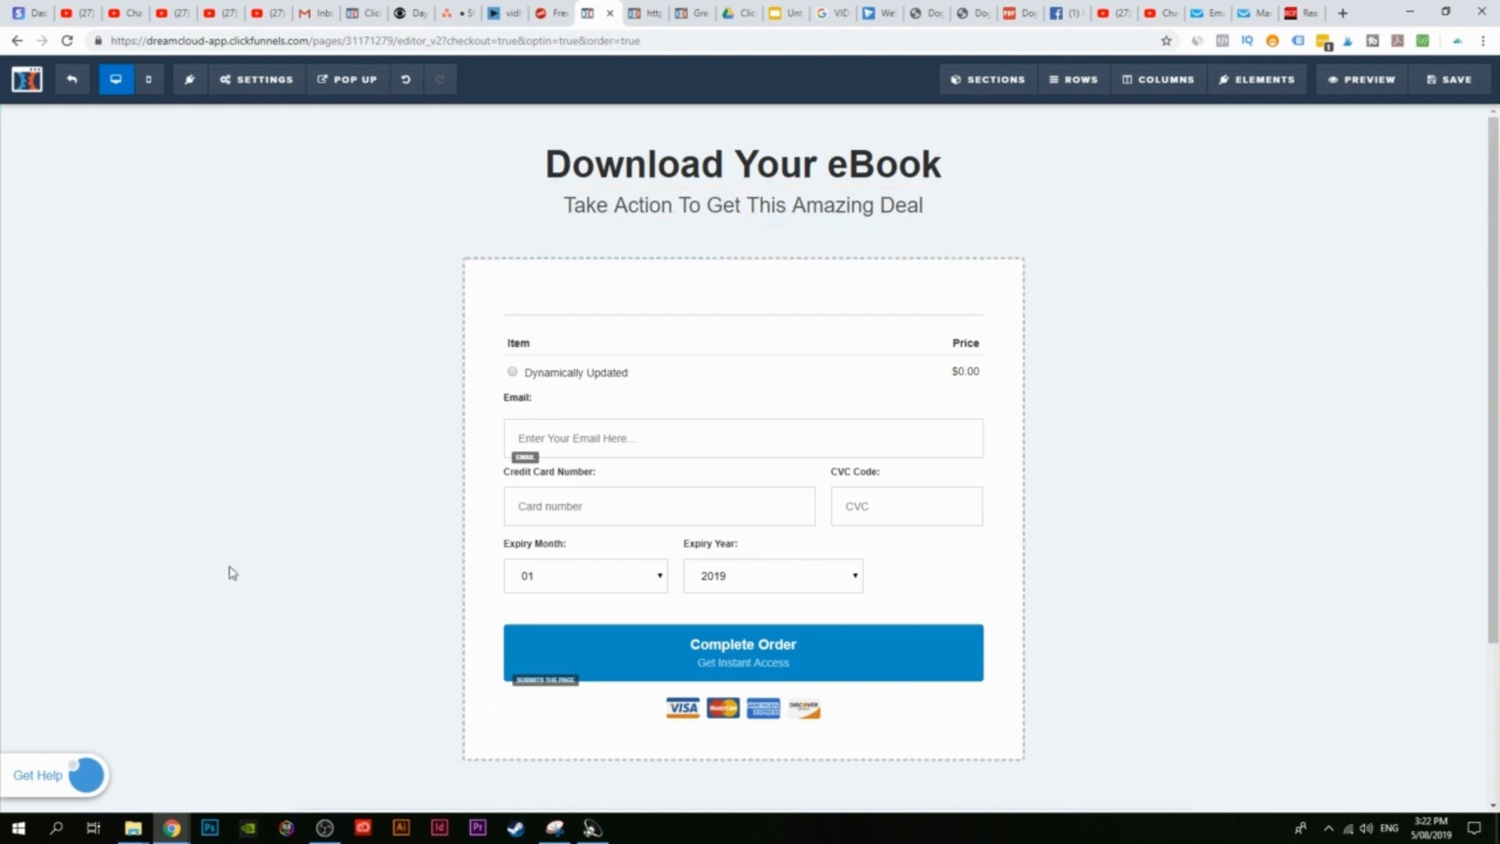
pyautogui.scroll(-3, 1247, 422)
pyautogui.scroll(3, 777, 258)
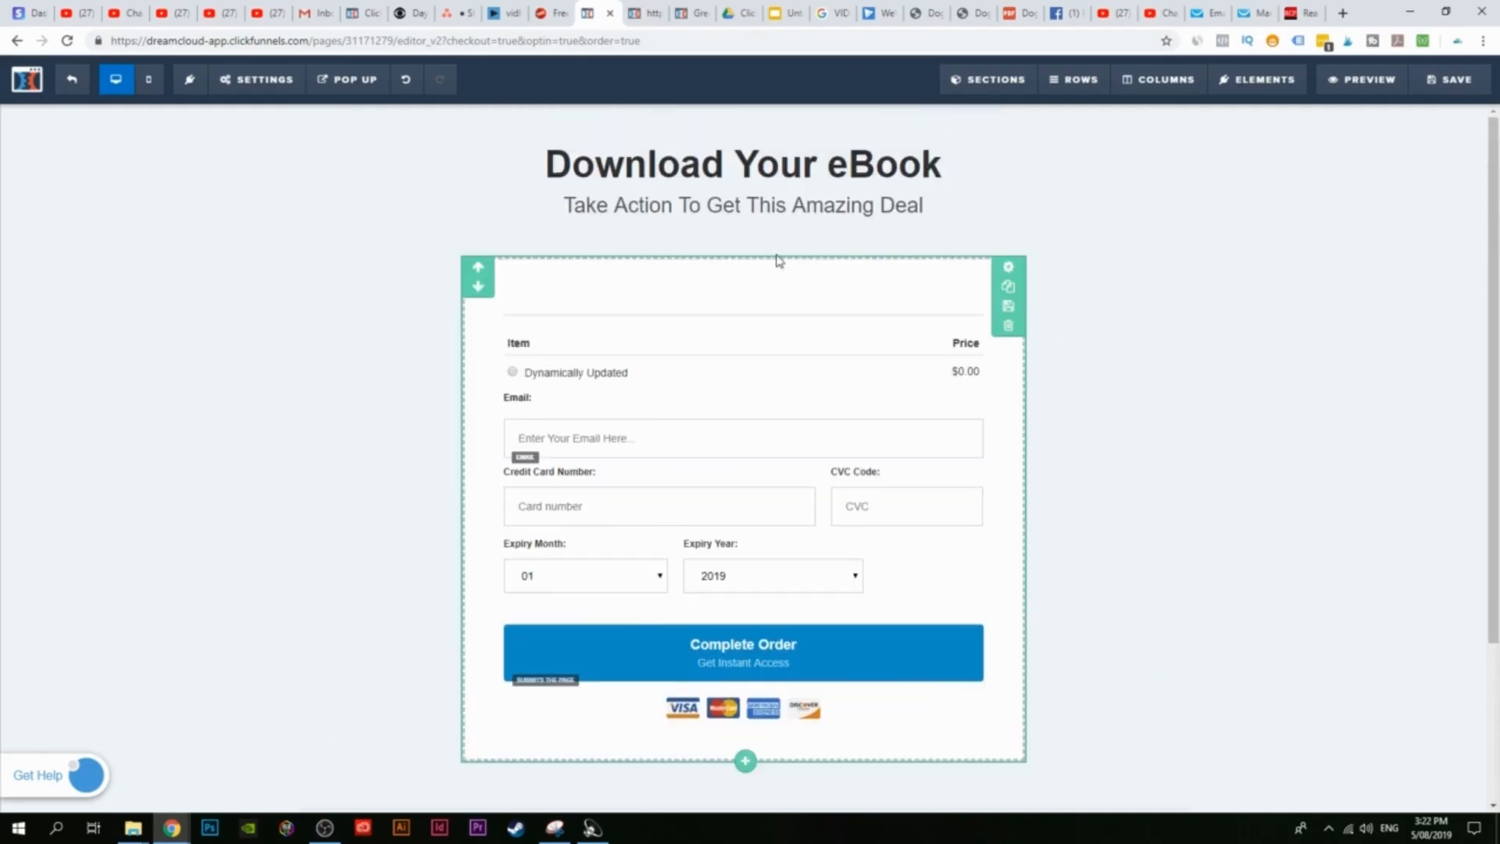
pyautogui.scroll(-2, 1016, 437)
pyautogui.scroll(2, 1071, 425)
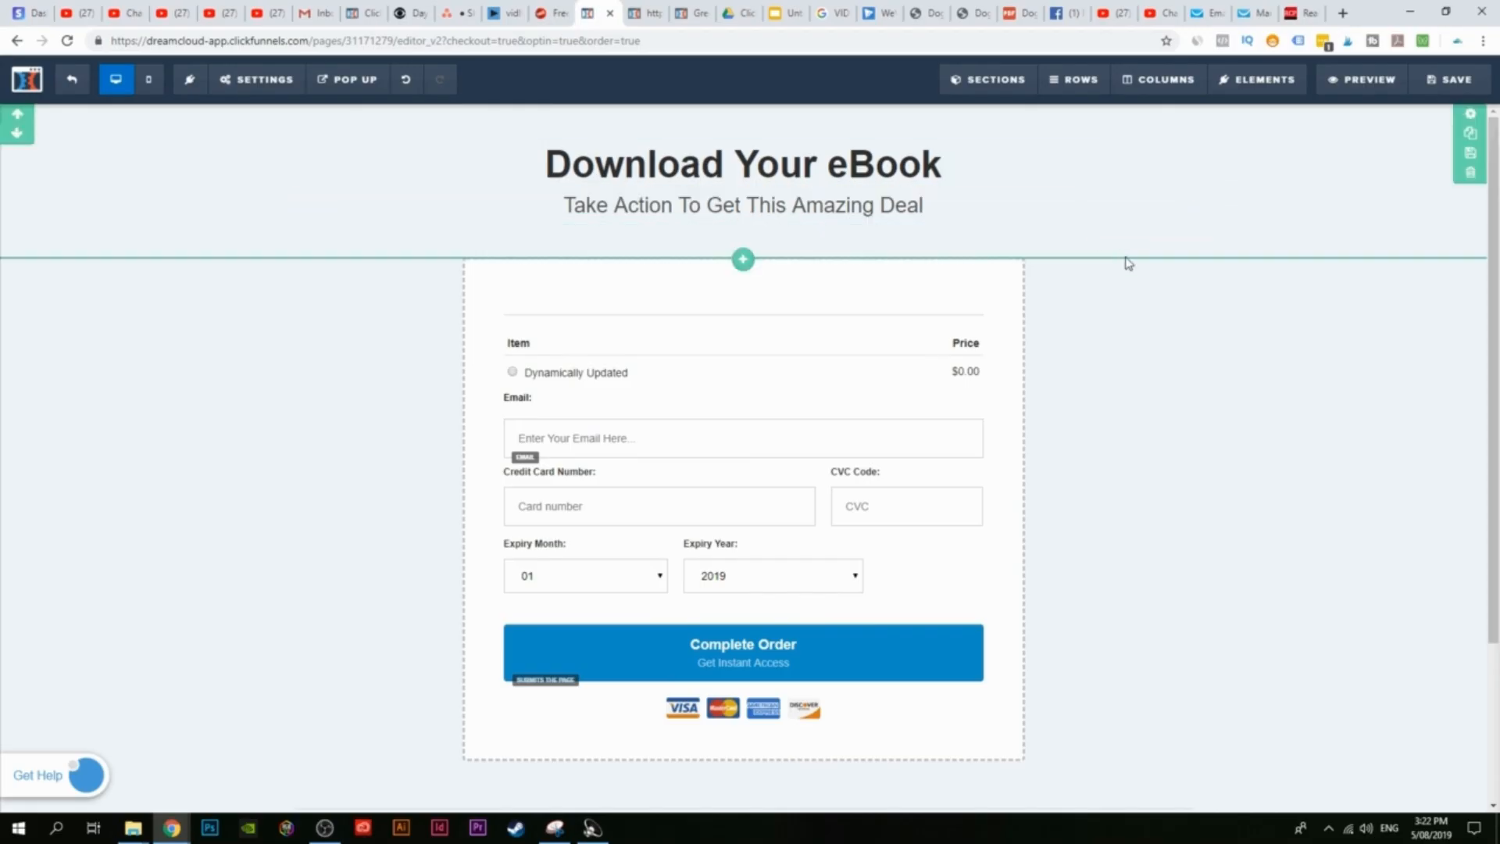
pyautogui.scroll(-2, 1128, 263)
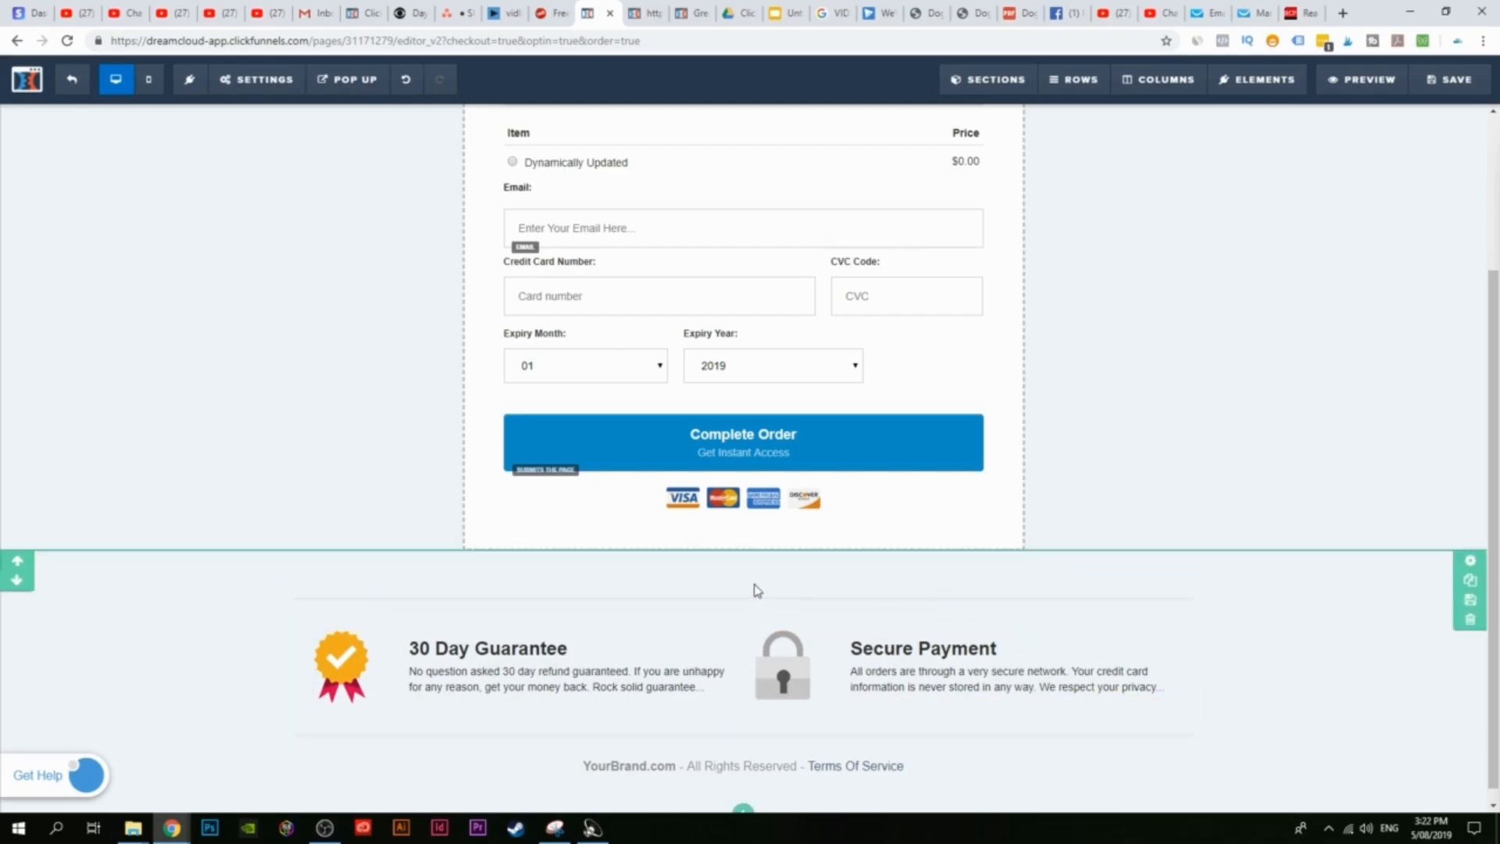
pyautogui.scroll(3, 918, 595)
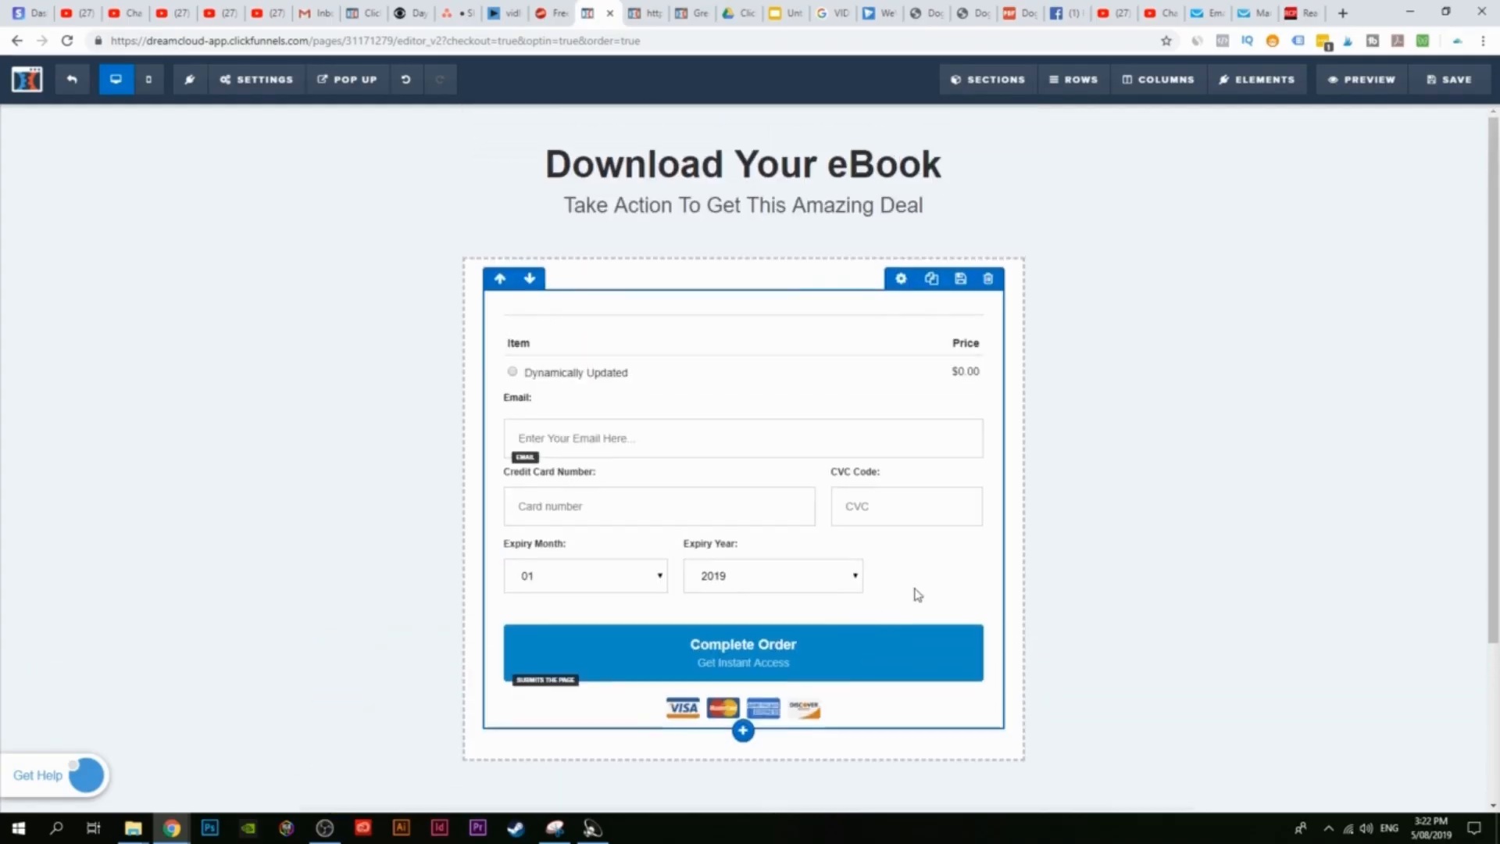
pyautogui.click(1480, 69)
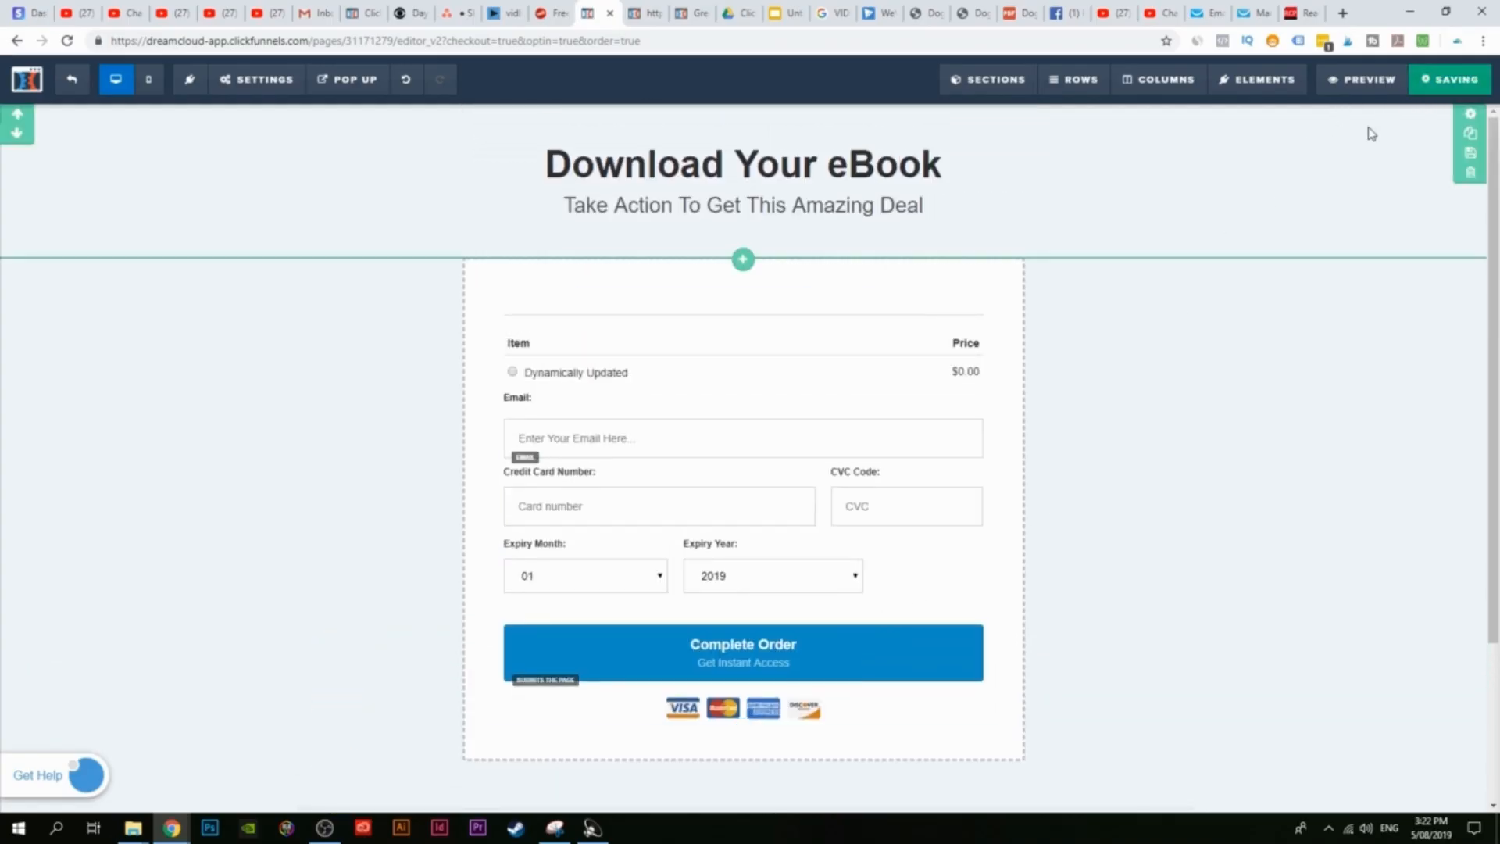
pyautogui.click(210, 221)
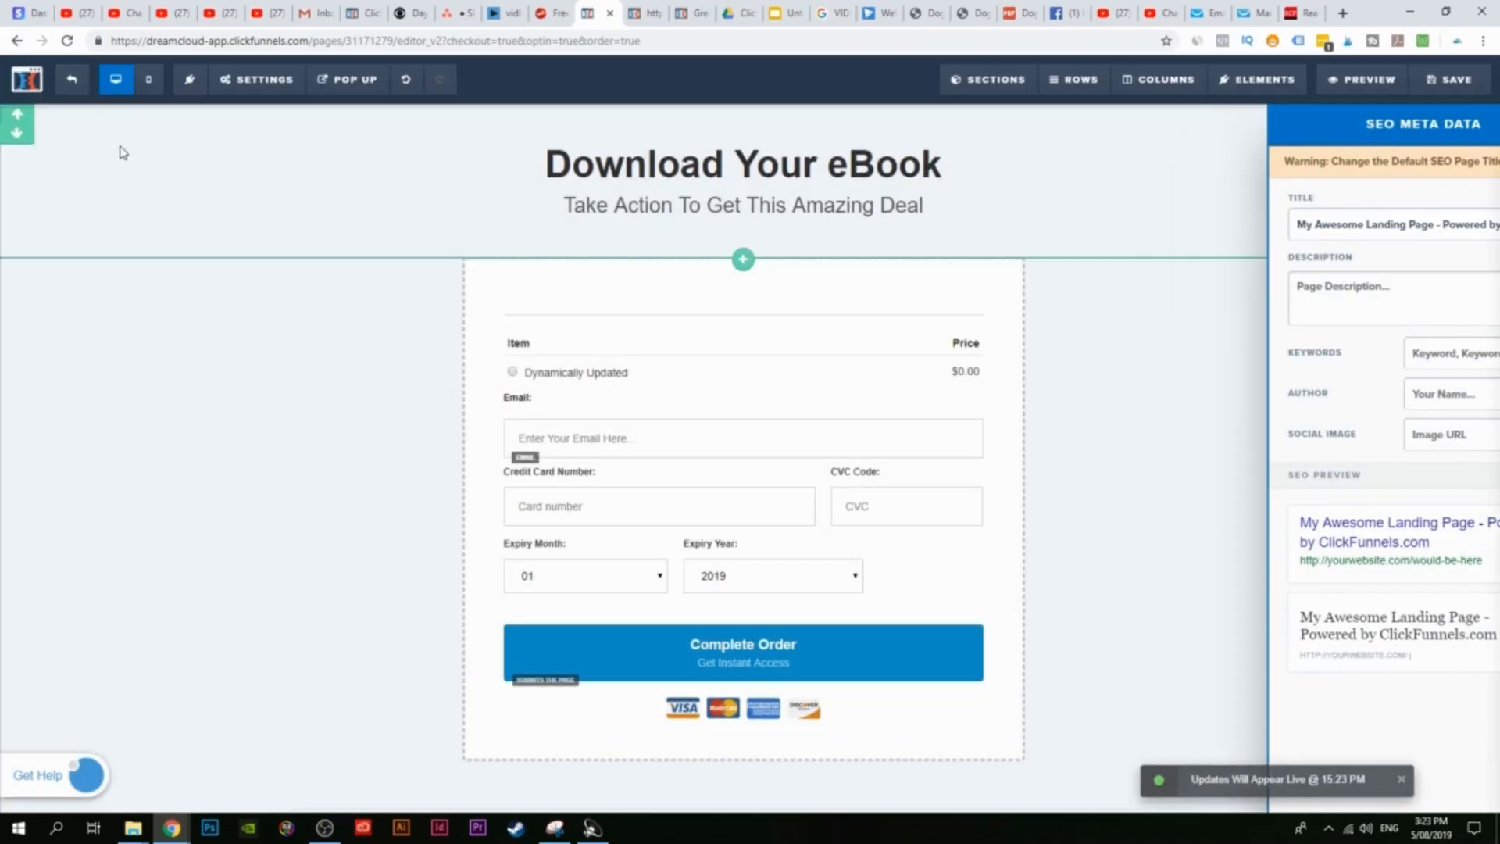
pyautogui.click(71, 83)
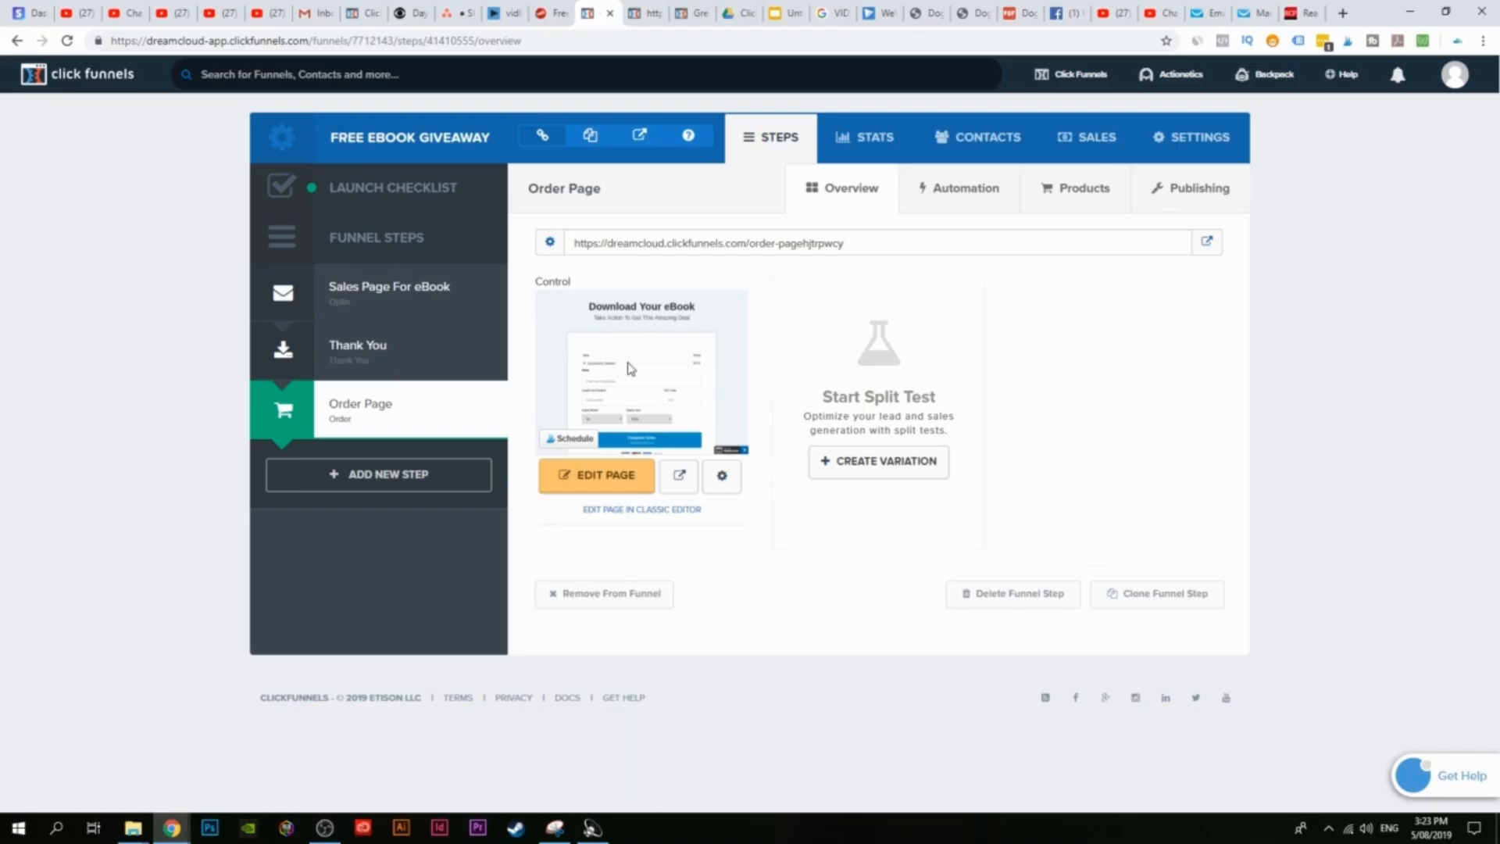
pyautogui.click(666, 438)
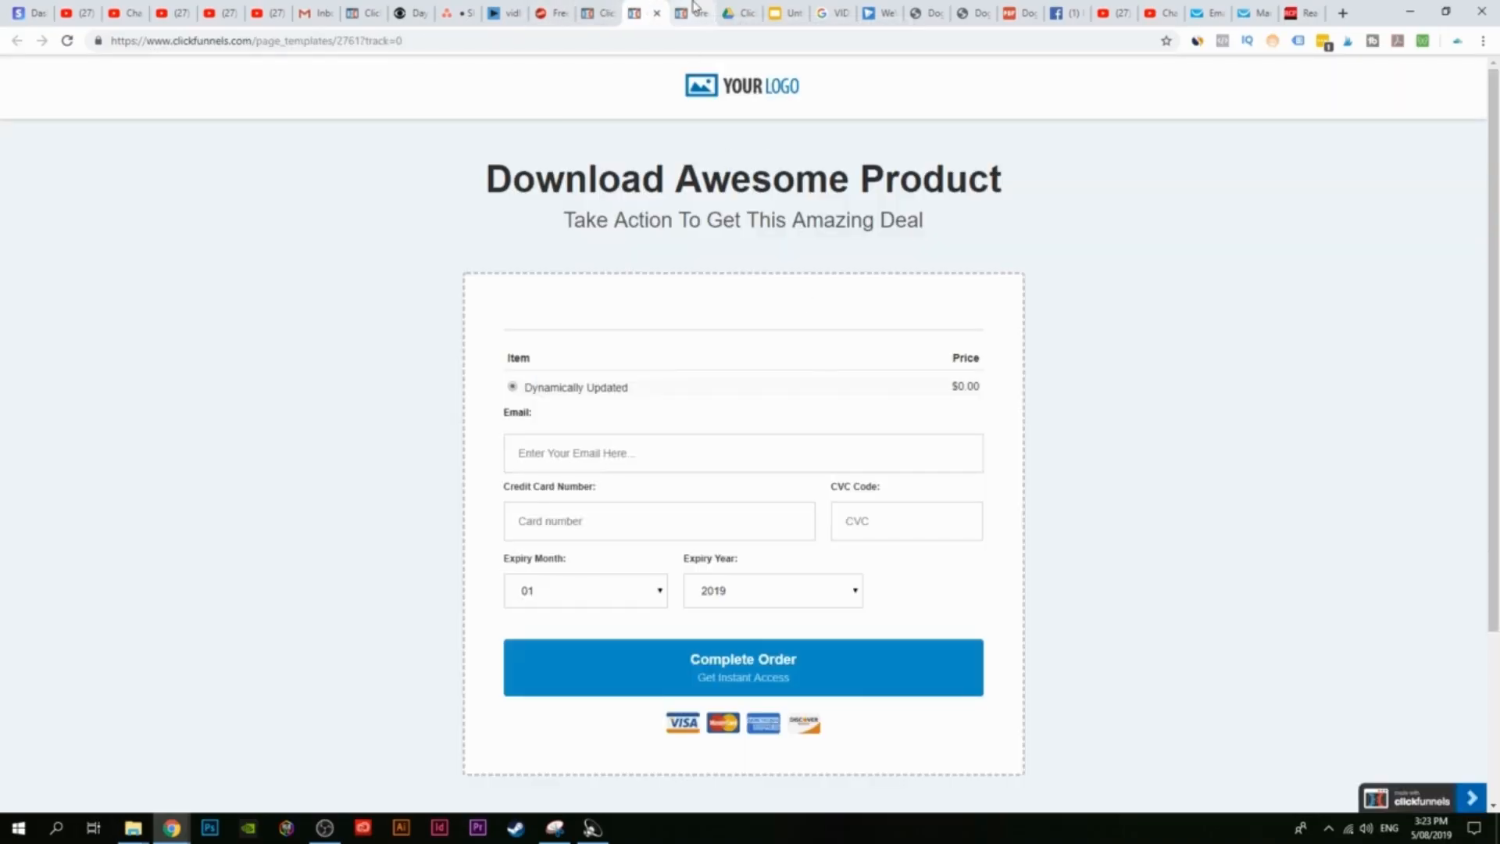
pyautogui.click(693, 8)
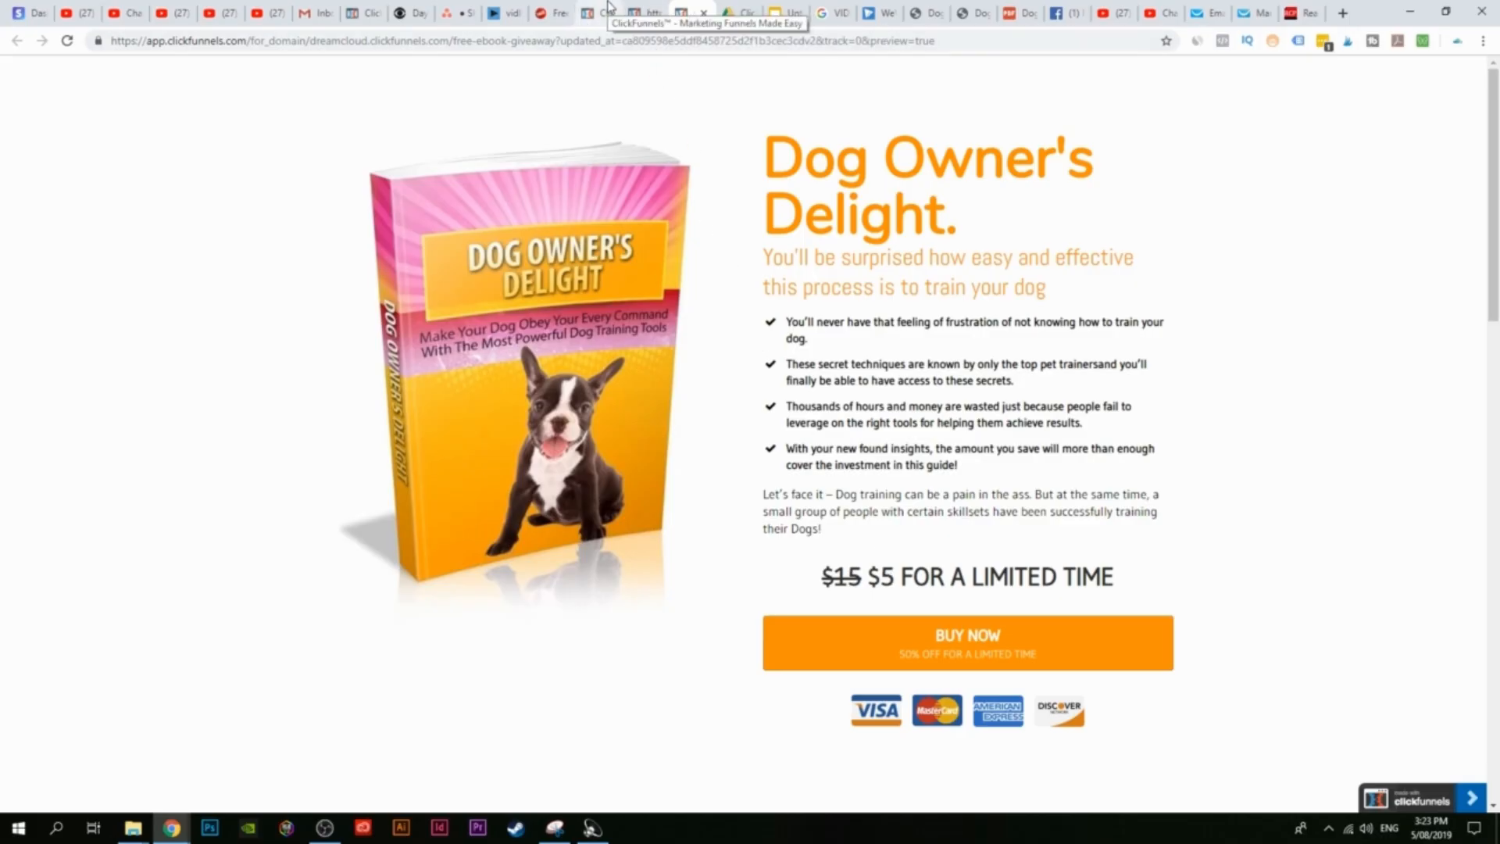
pyautogui.click(609, 6)
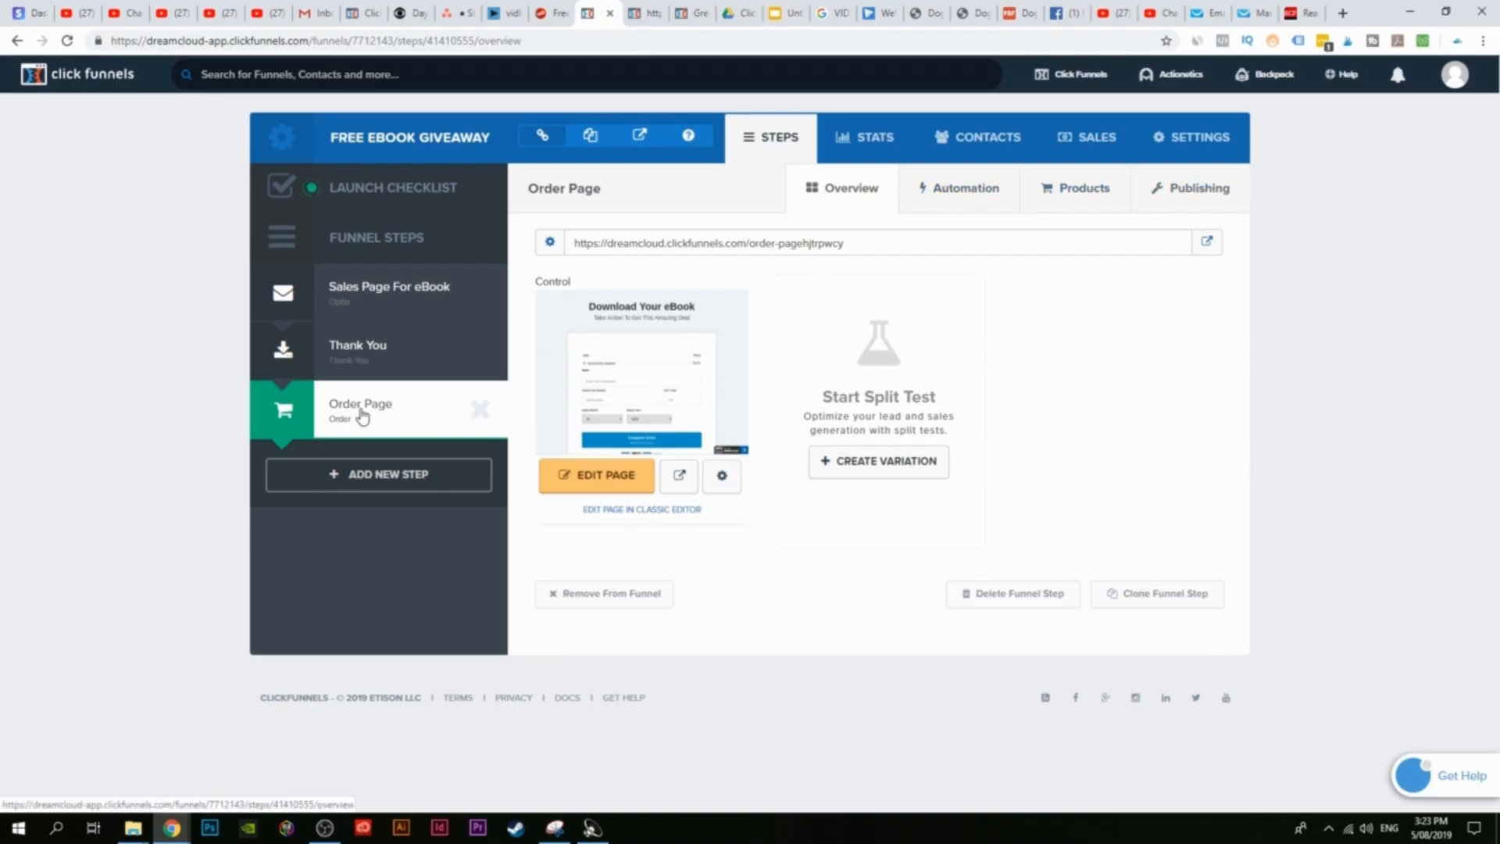
# Step: Add a new product to Order Page named Dog Owner's Delight using the Stripe billing integration
pyautogui.click(1086, 192)
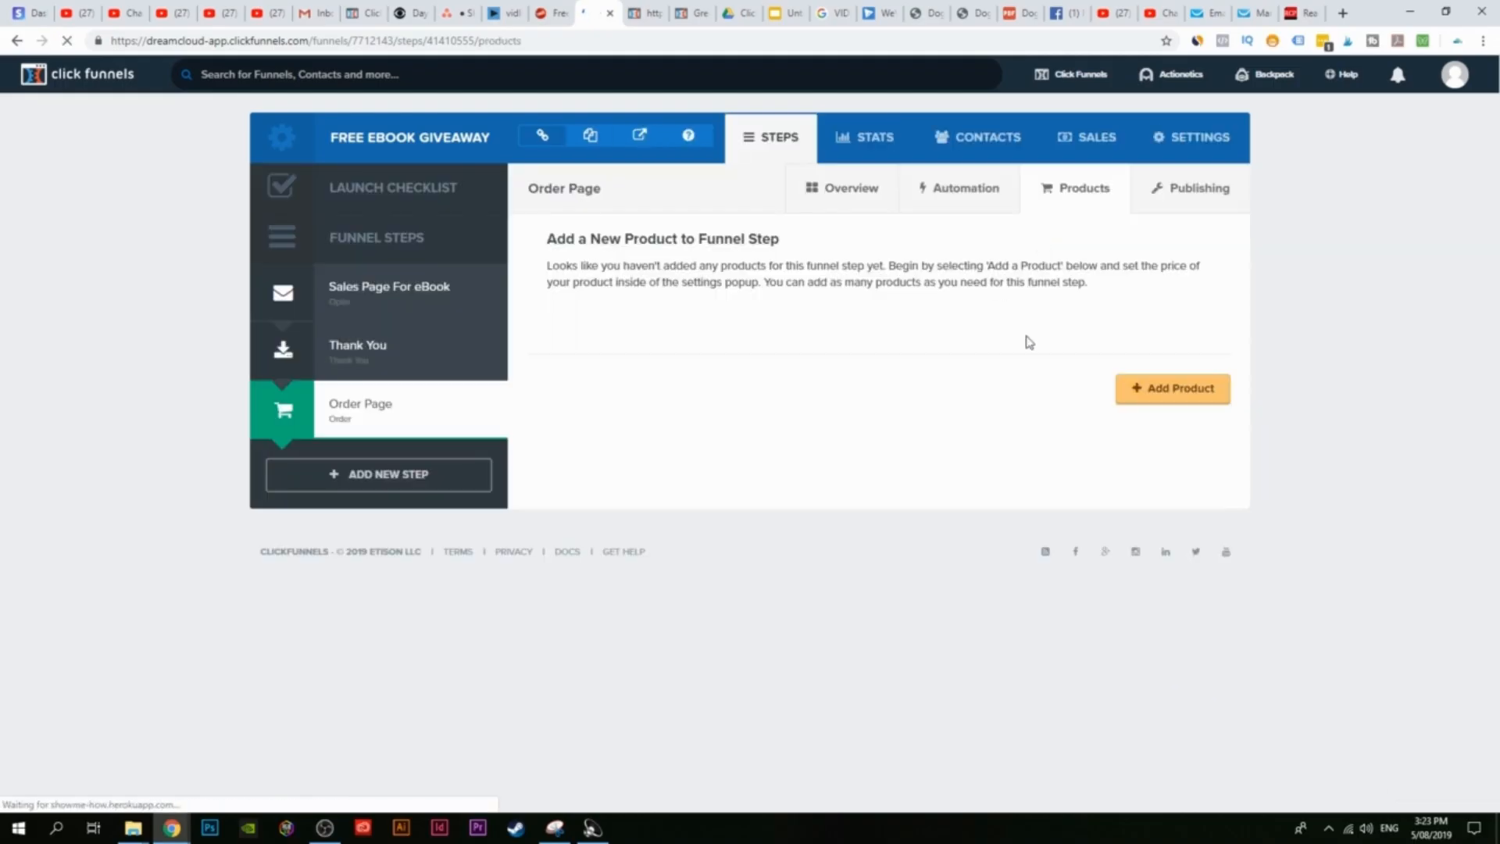
pyautogui.click(1189, 398)
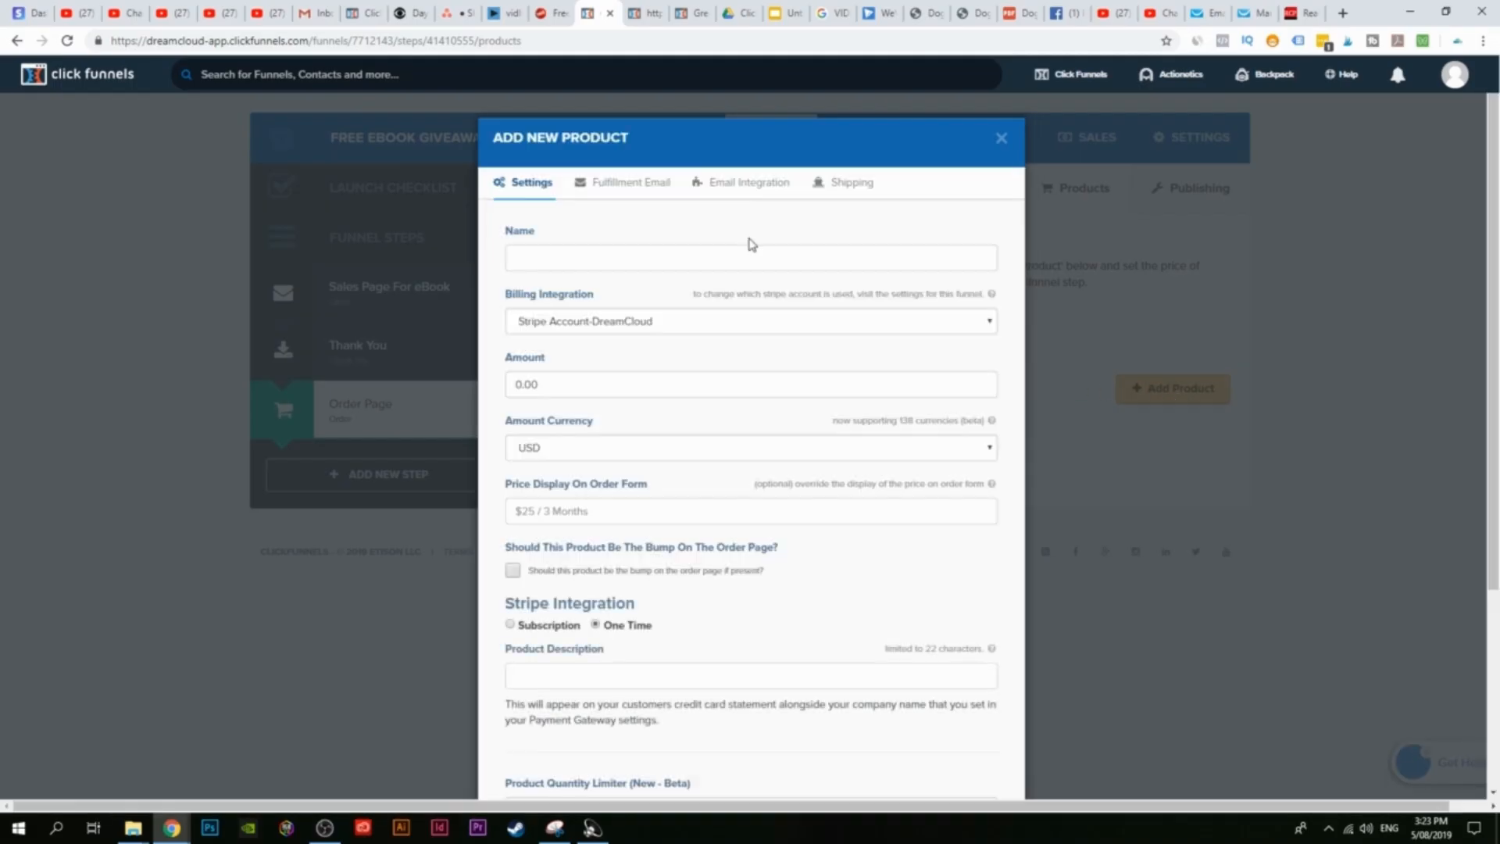
pyautogui.click(654, 258)
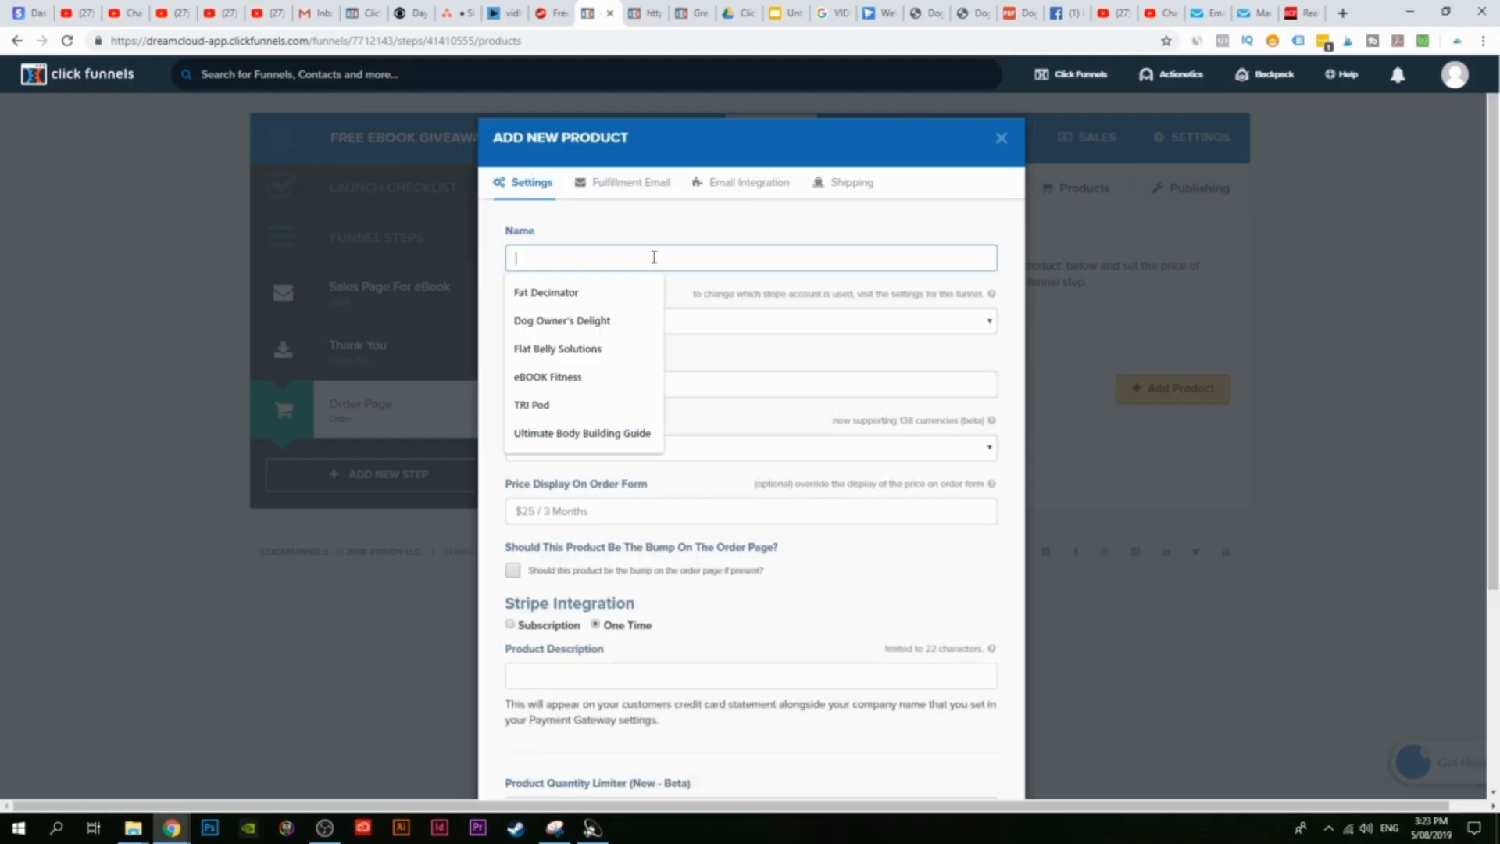
pyautogui.click(547, 320)
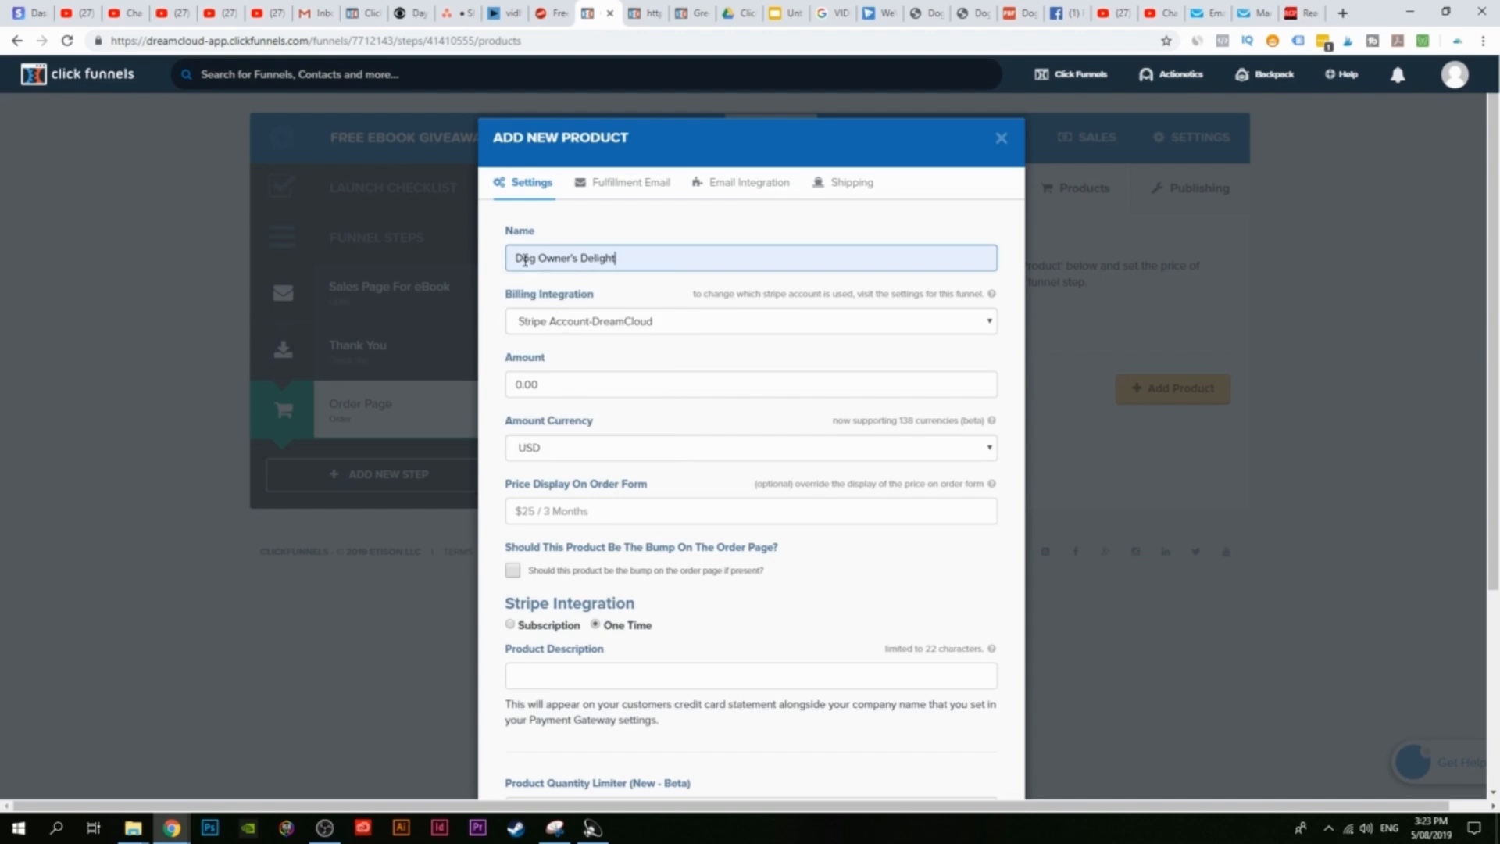
pyautogui.click(736, 321)
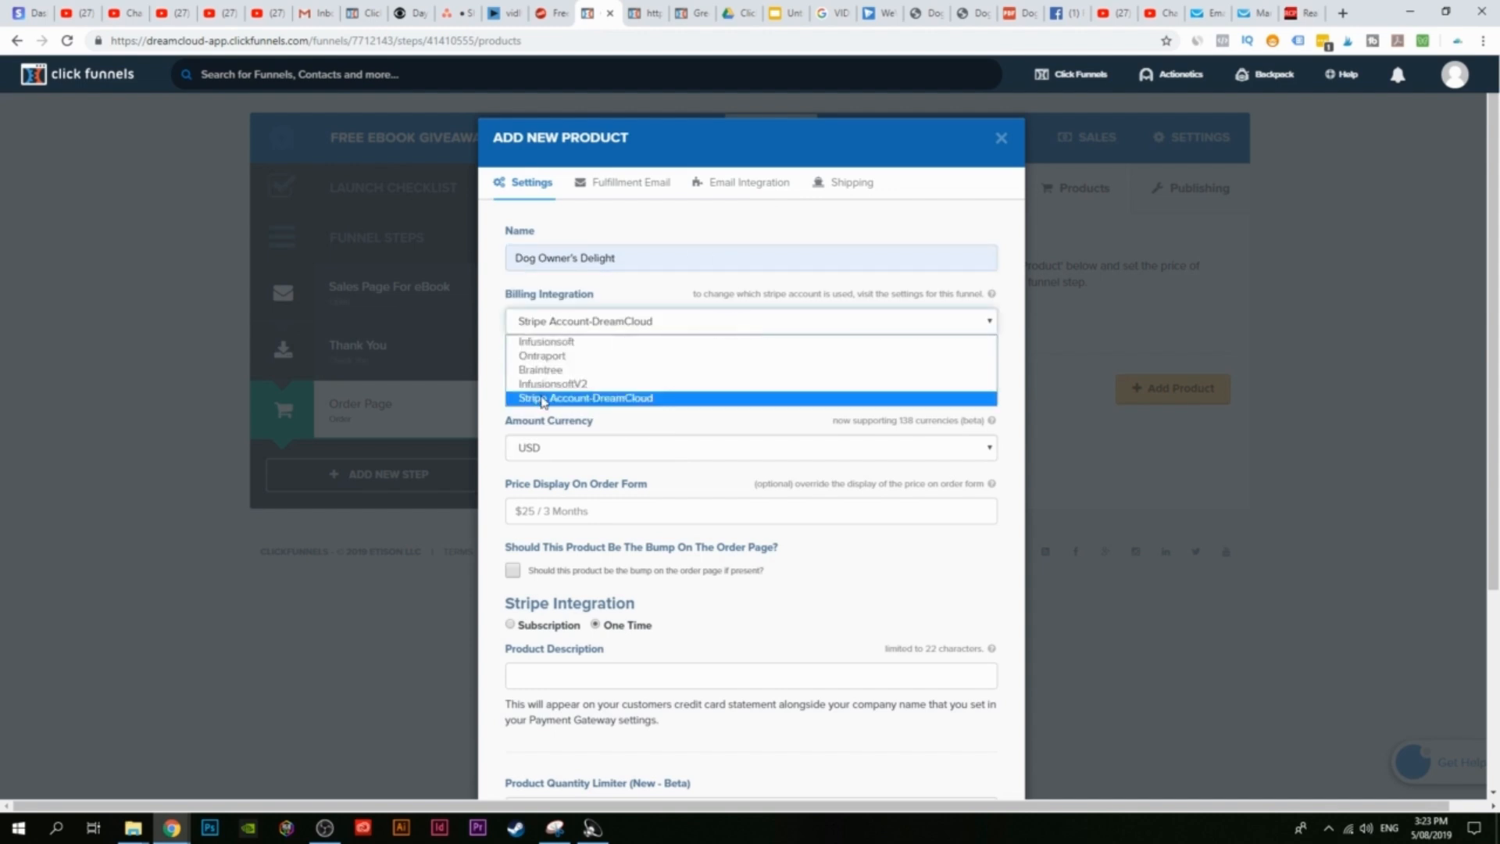
pyautogui.click(645, 422)
pyautogui.click(626, 325)
pyautogui.click(622, 401)
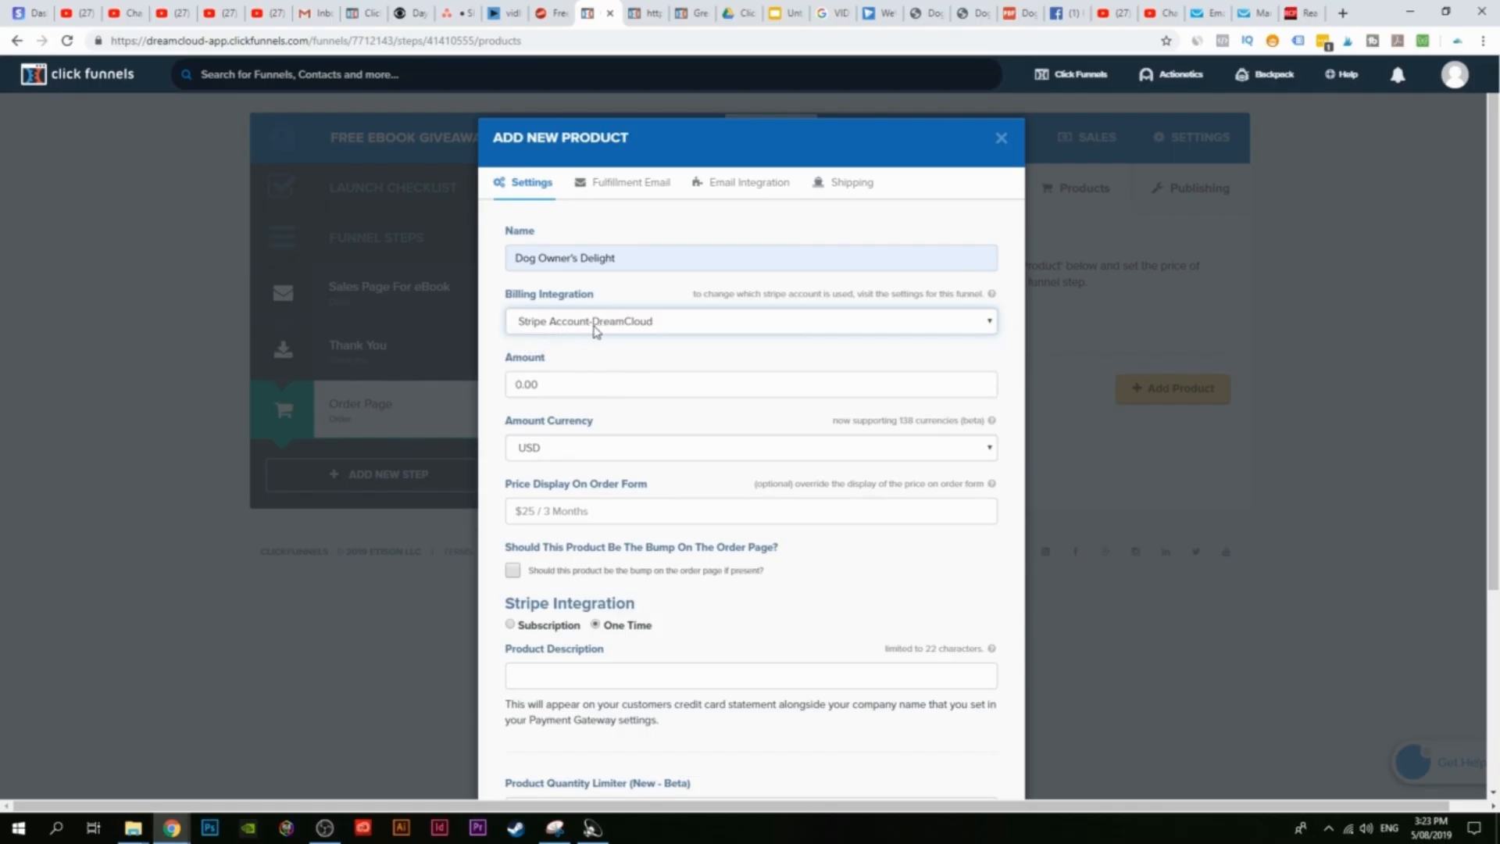
# Step: Set the product price amount to 5 with USD as the currency
pyautogui.press('Tab')
pyautogui.write('5')
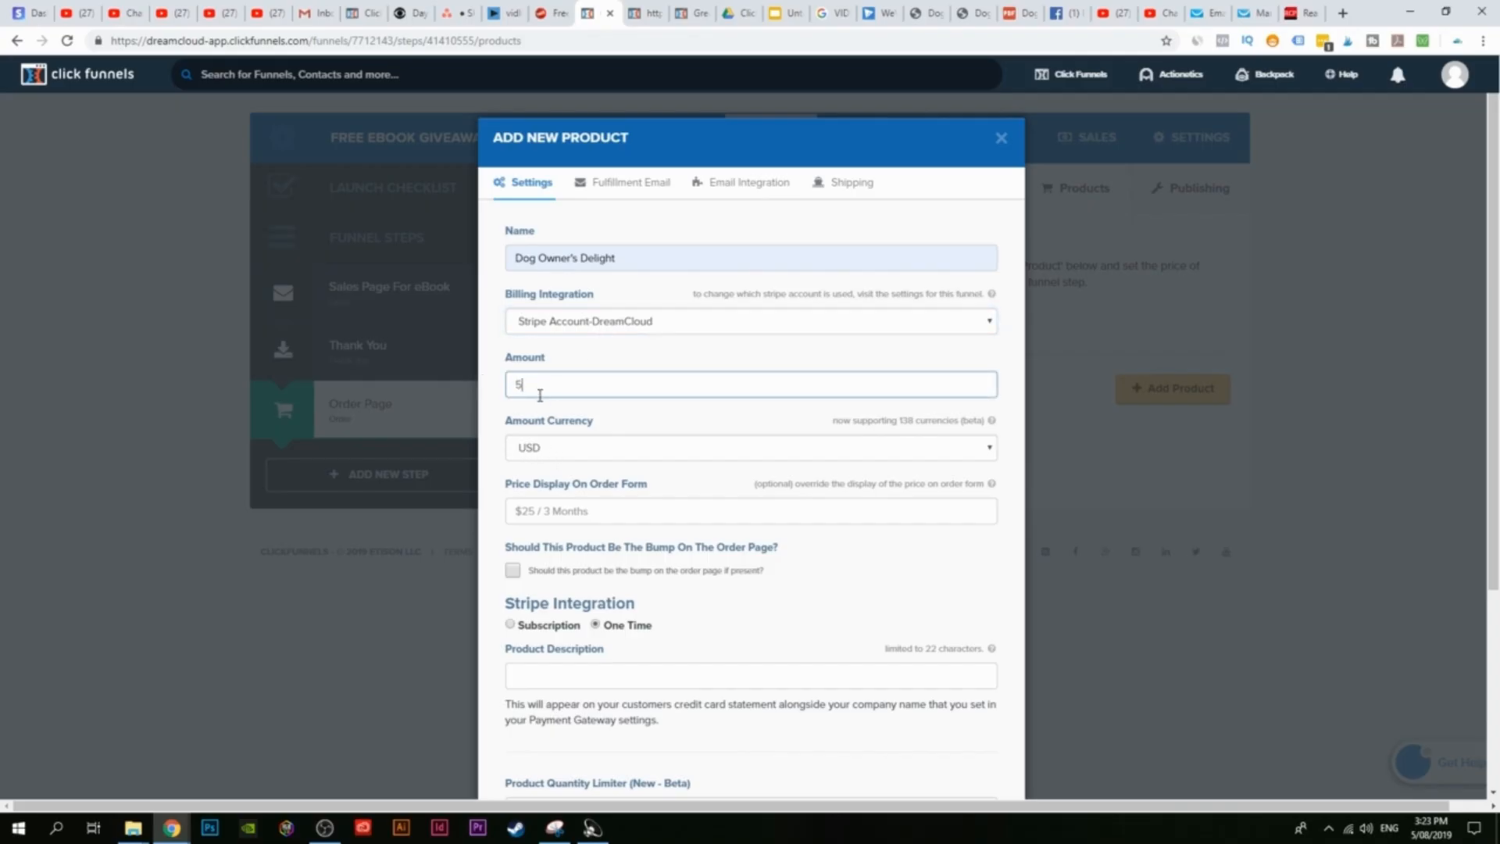
pyautogui.scroll(-2, 622, 512)
pyautogui.scroll(1, 603, 378)
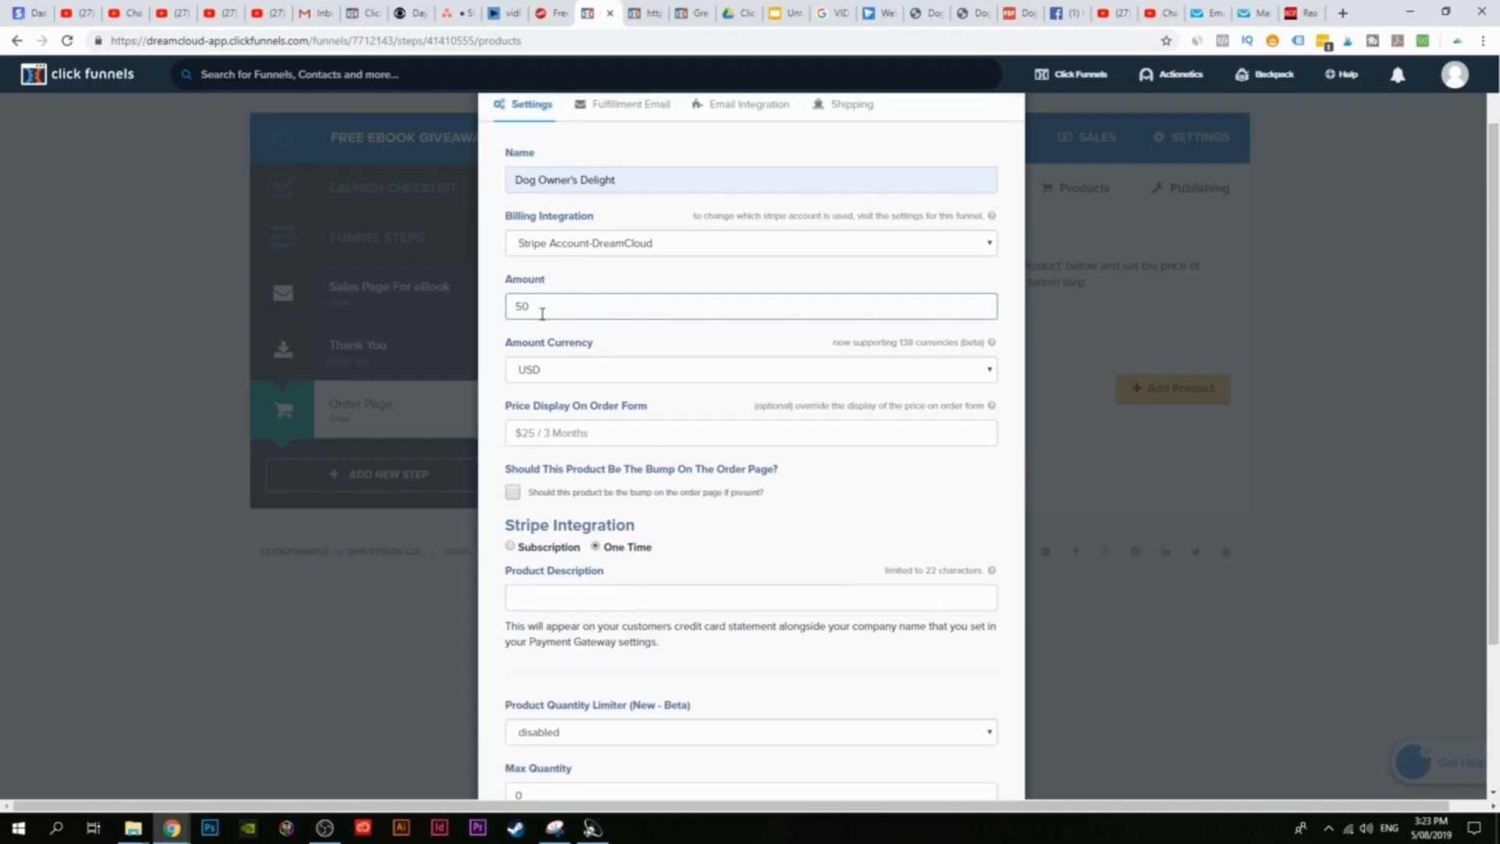
pyautogui.press('BackSpace')
pyautogui.press('BackSpace')
pyautogui.click(667, 369)
pyautogui.click(611, 358)
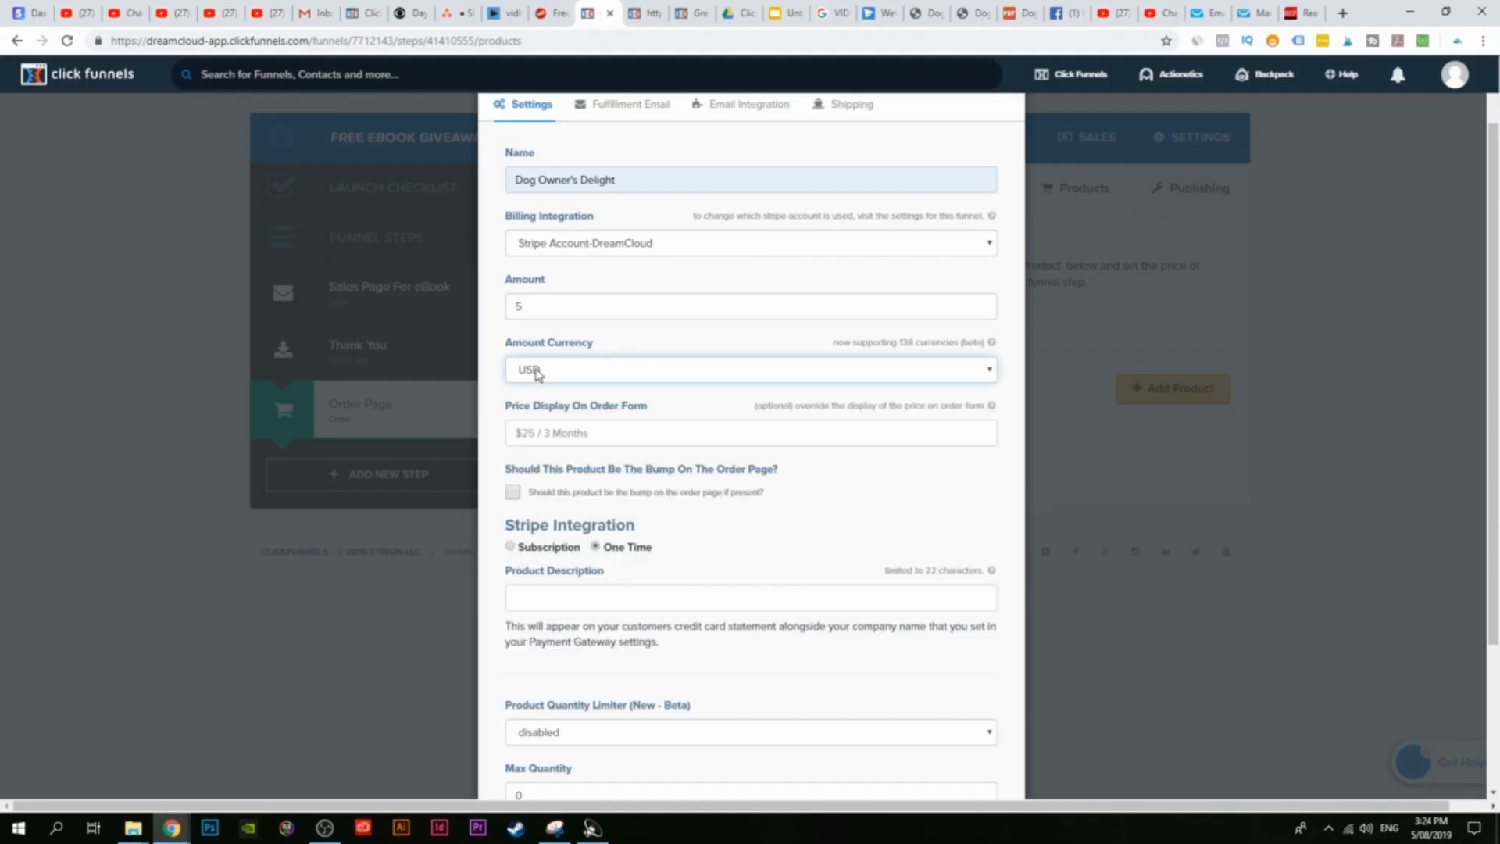
pyautogui.scroll(-1, 640, 443)
pyautogui.scroll(-2, 641, 443)
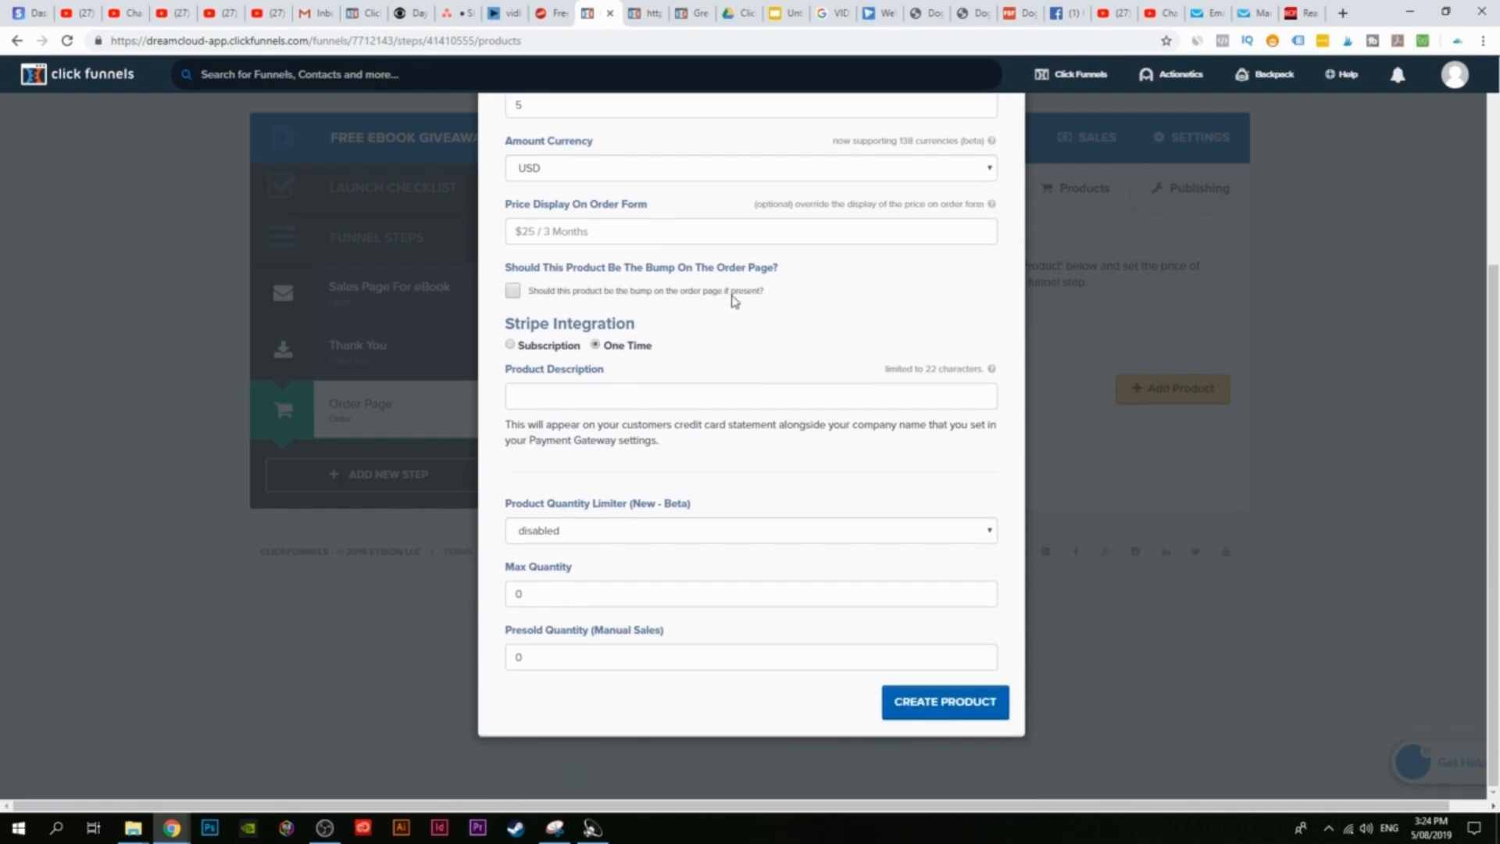
pyautogui.scroll(4, 733, 295)
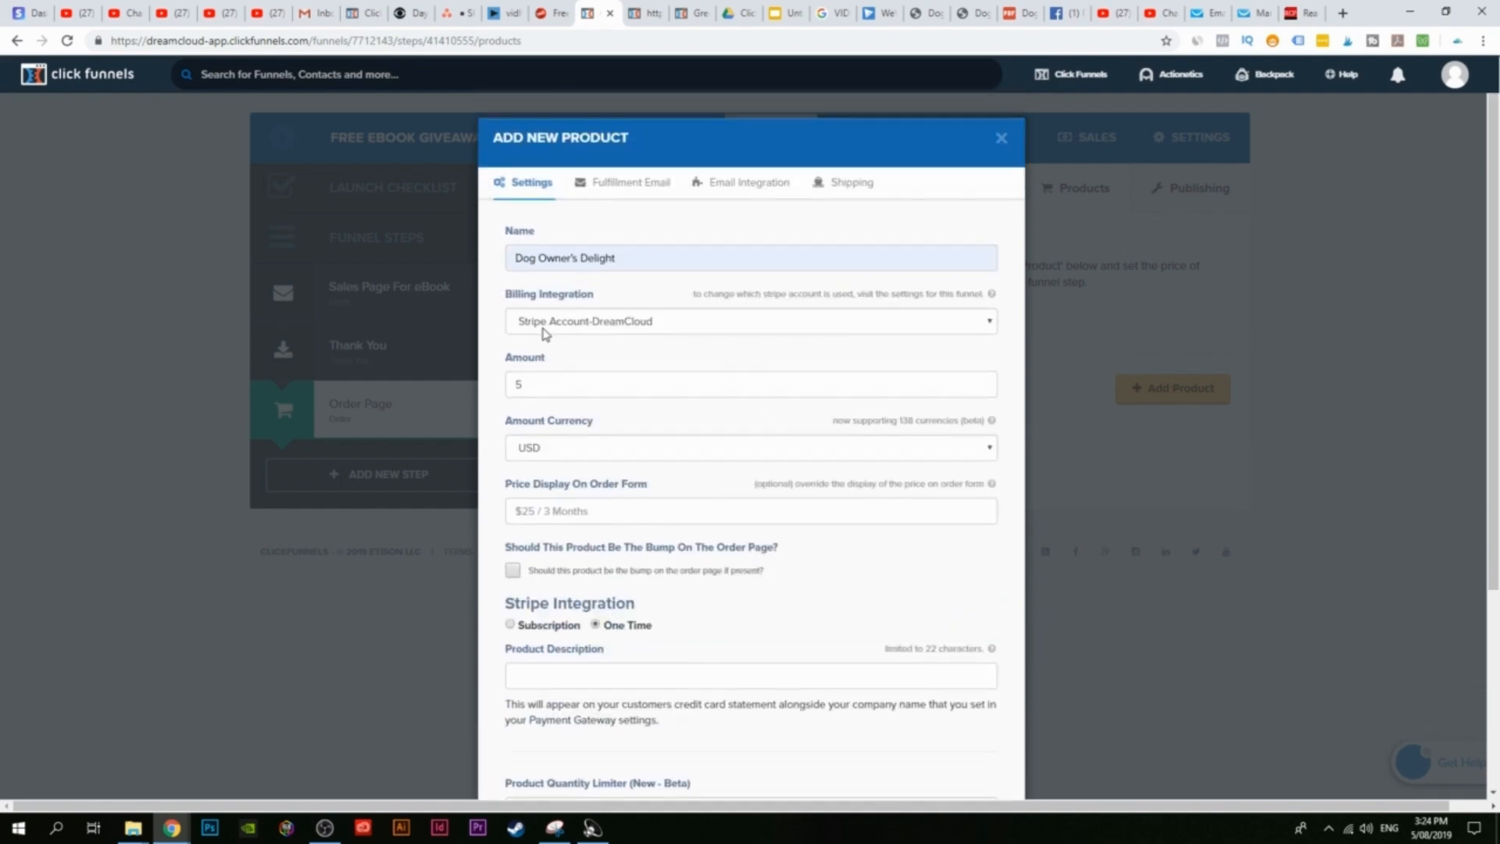
pyautogui.scroll(-3, 586, 344)
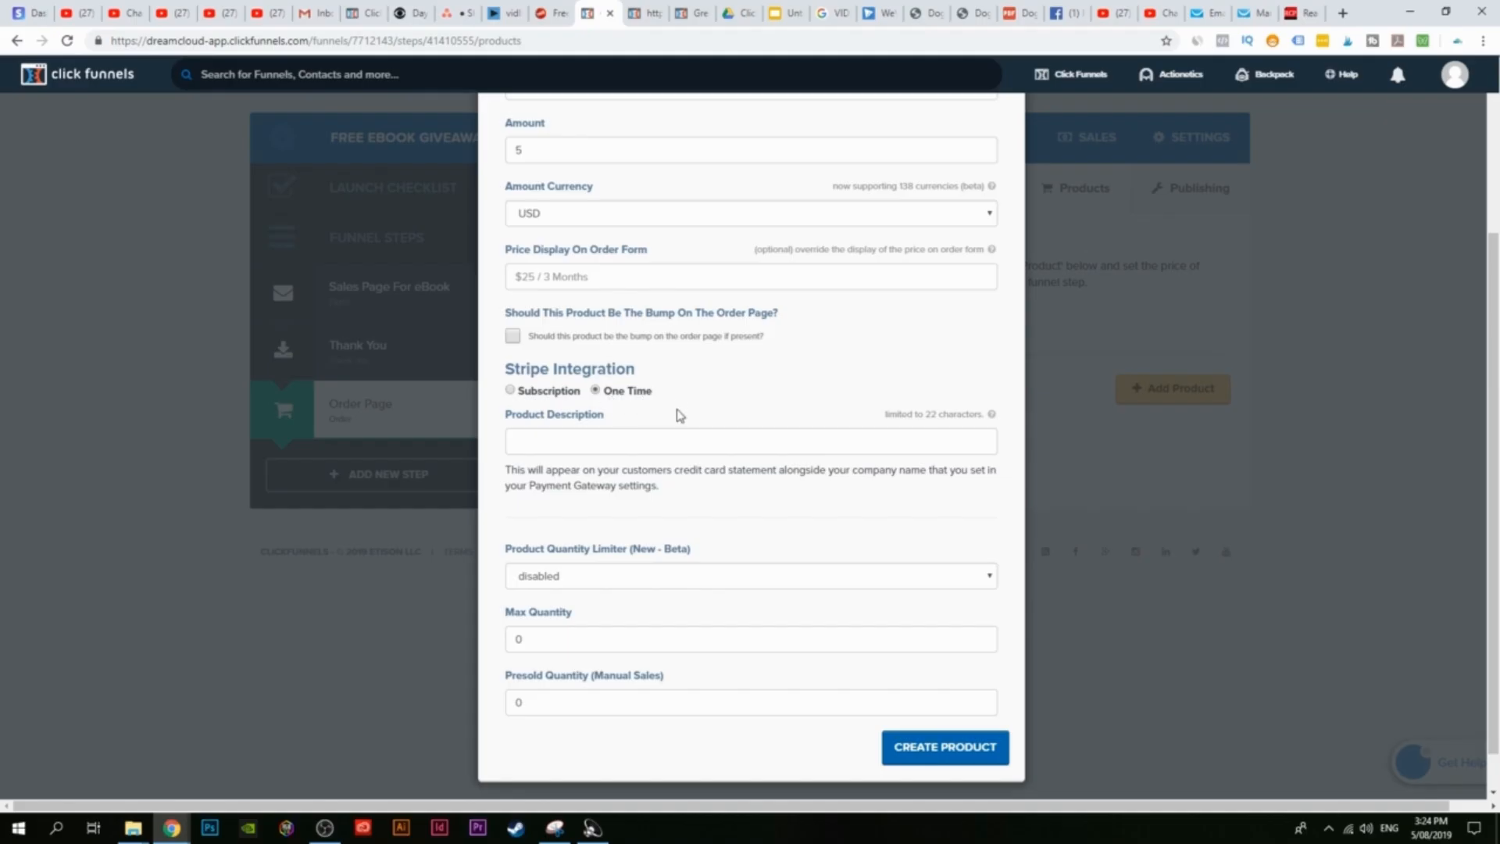
pyautogui.scroll(2, 680, 414)
pyautogui.scroll(-2, 681, 422)
pyautogui.scroll(1, 595, 484)
pyautogui.scroll(1, 584, 469)
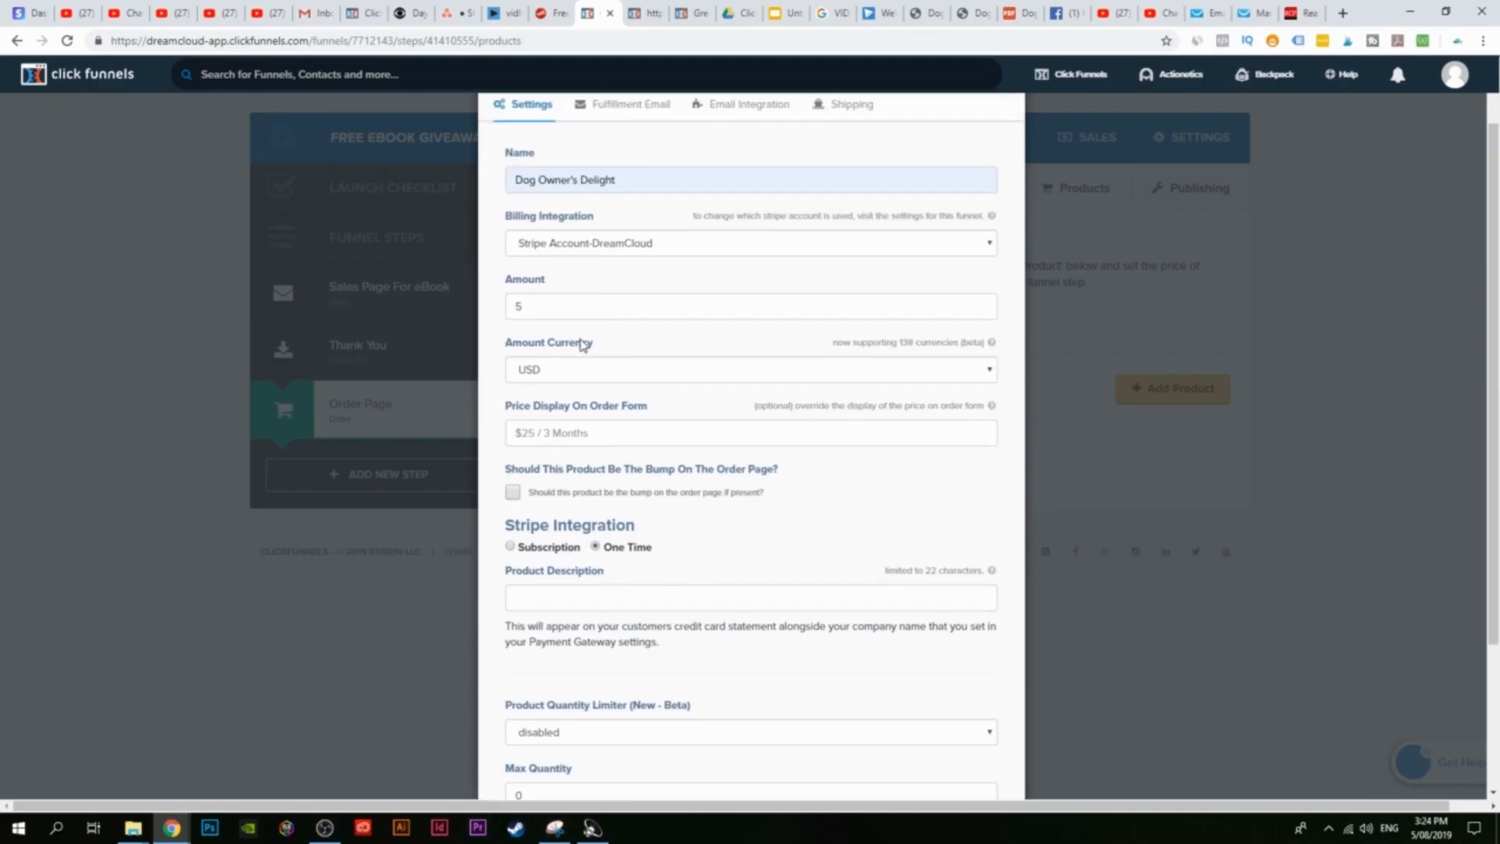
pyautogui.scroll(1, 582, 345)
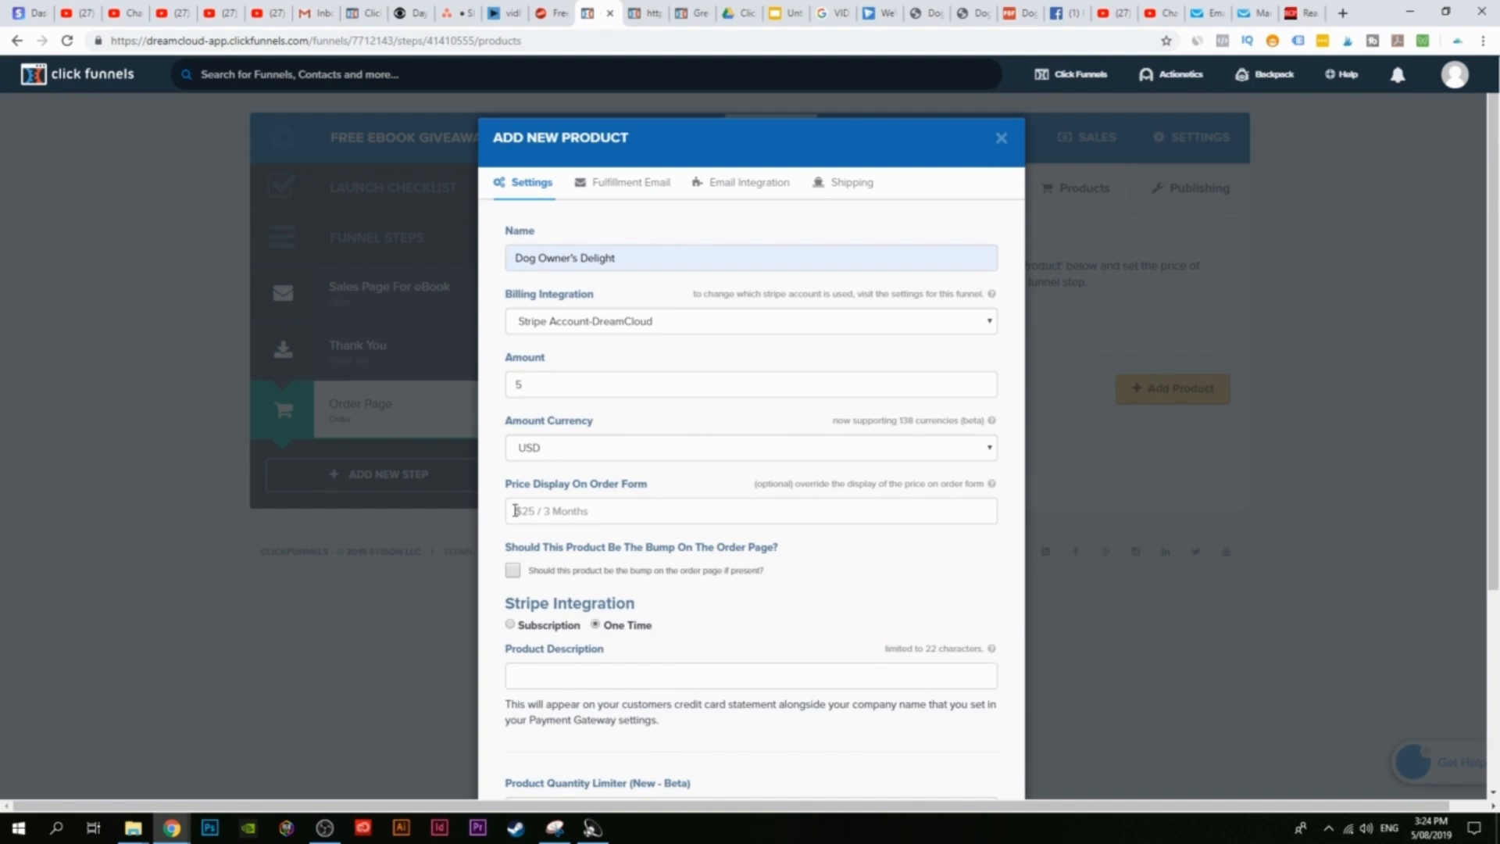
pyautogui.scroll(-4, 1039, 547)
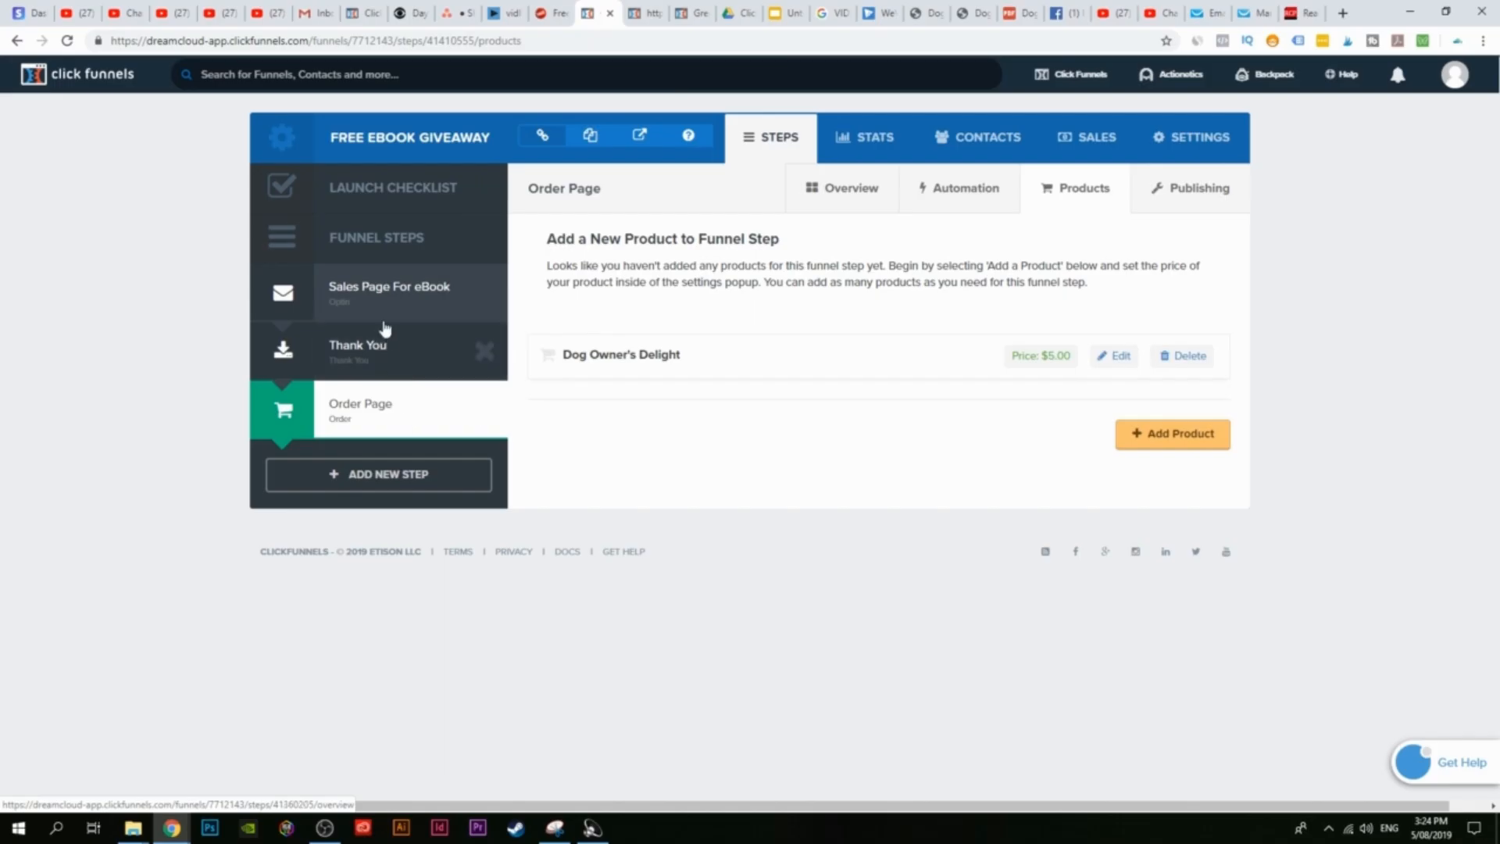
pyautogui.click(694, 11)
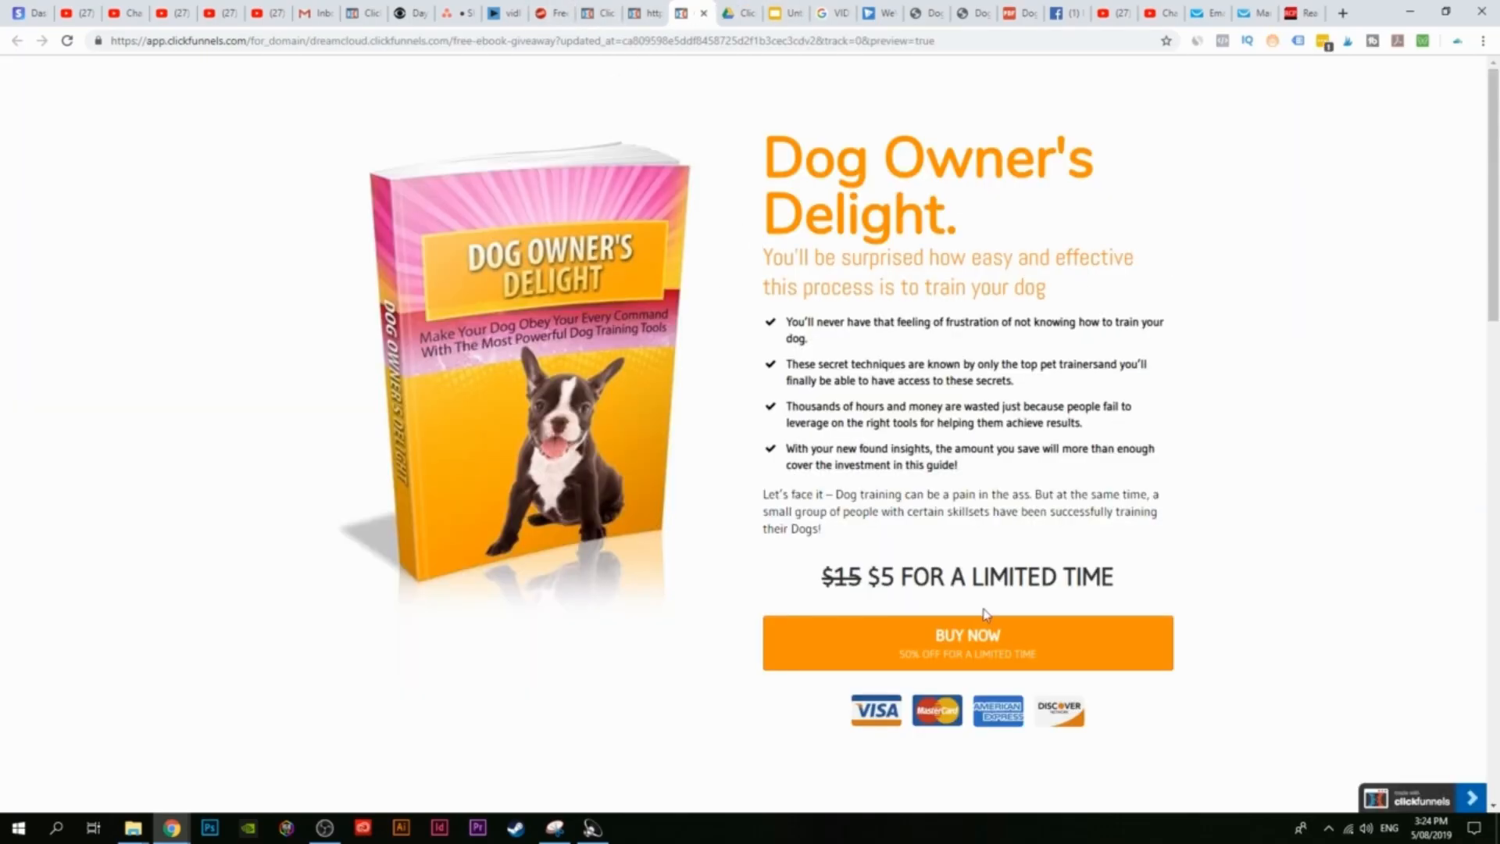
# Step: Drag the Order Page step above Thank You in the funnel steps sidebar
pyautogui.click(598, 14)
pyautogui.moveTo(373, 410); pyautogui.dragTo(372, 344)
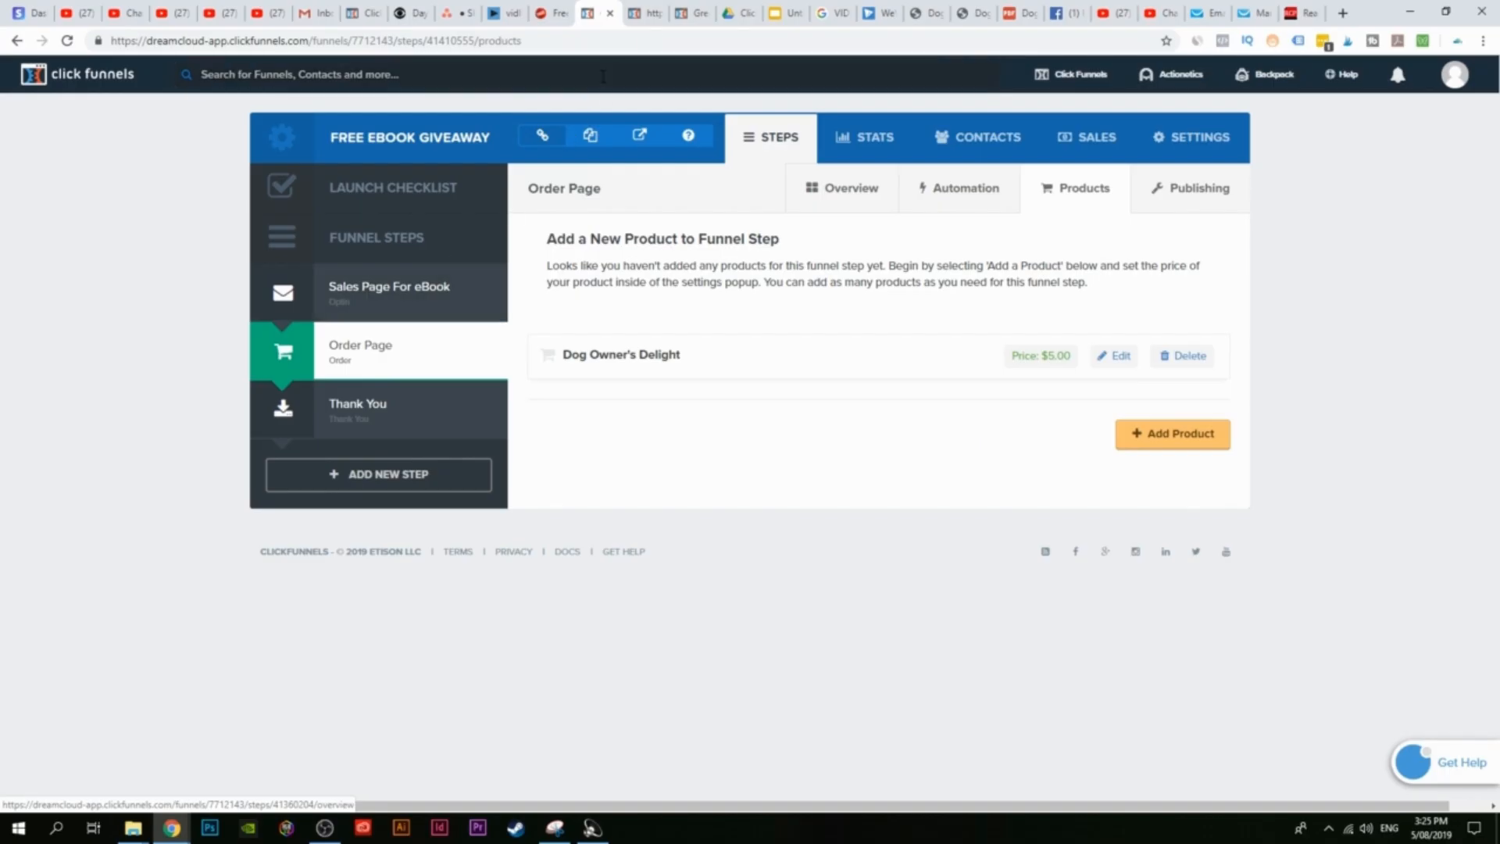
pyautogui.click(374, 345)
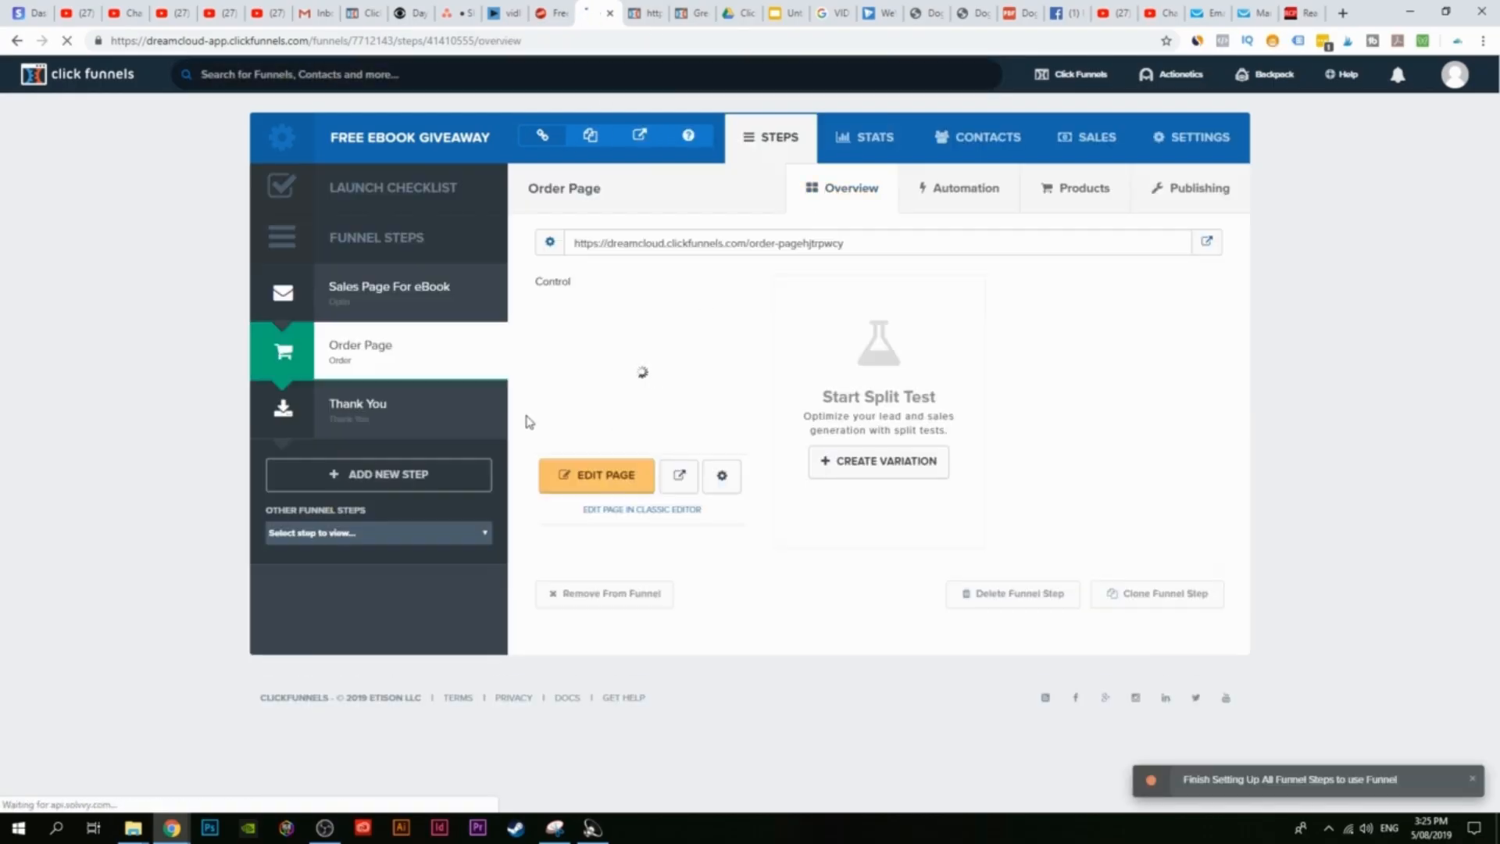
pyautogui.click(345, 426)
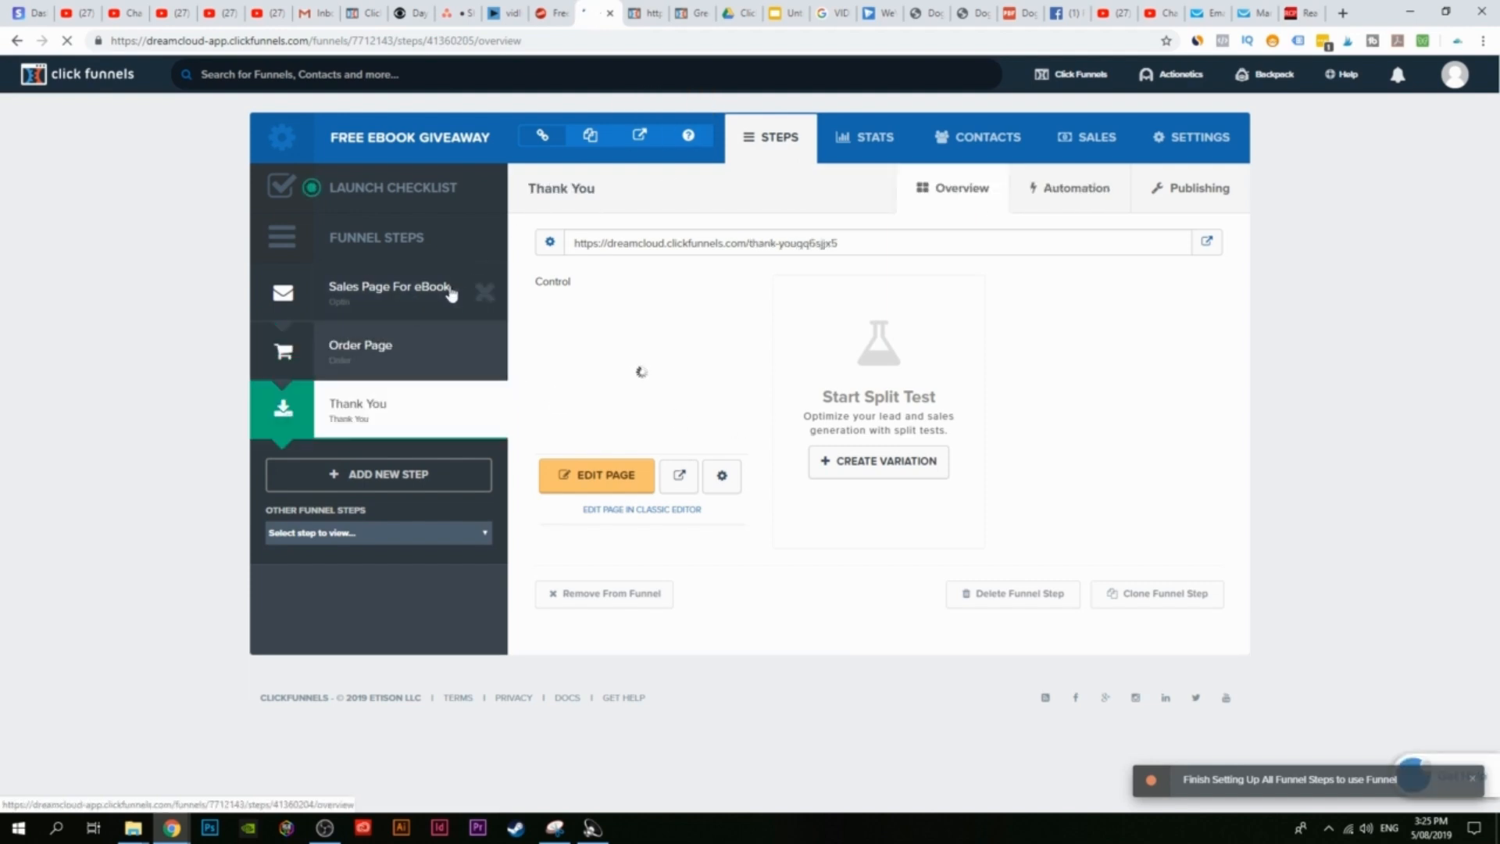
pyautogui.click(705, 8)
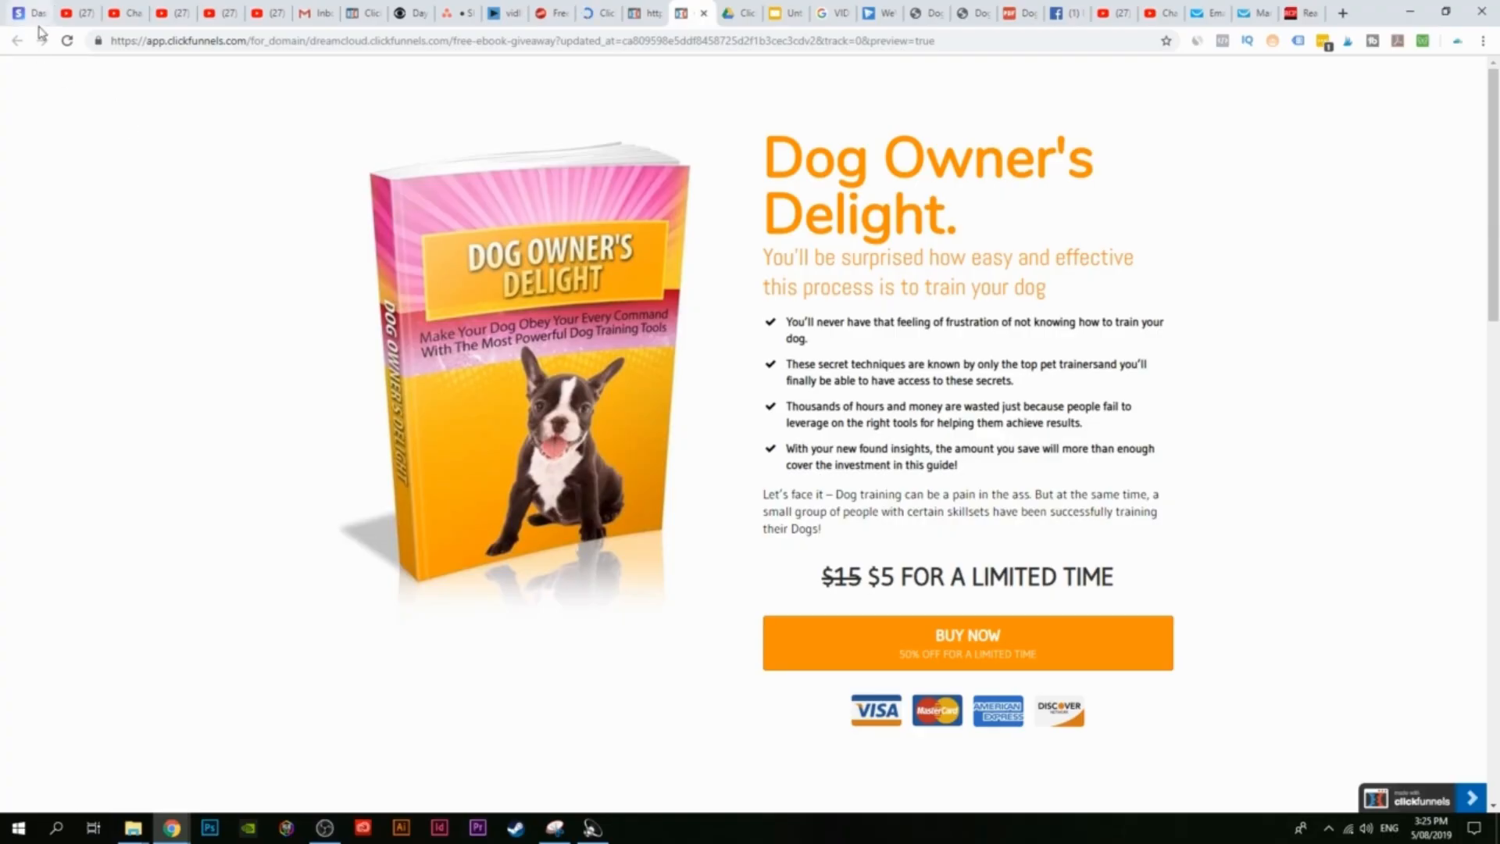
# Step: Reload the sales page preview and click Buy Now to reach the $5 order page
pyautogui.click(62, 43)
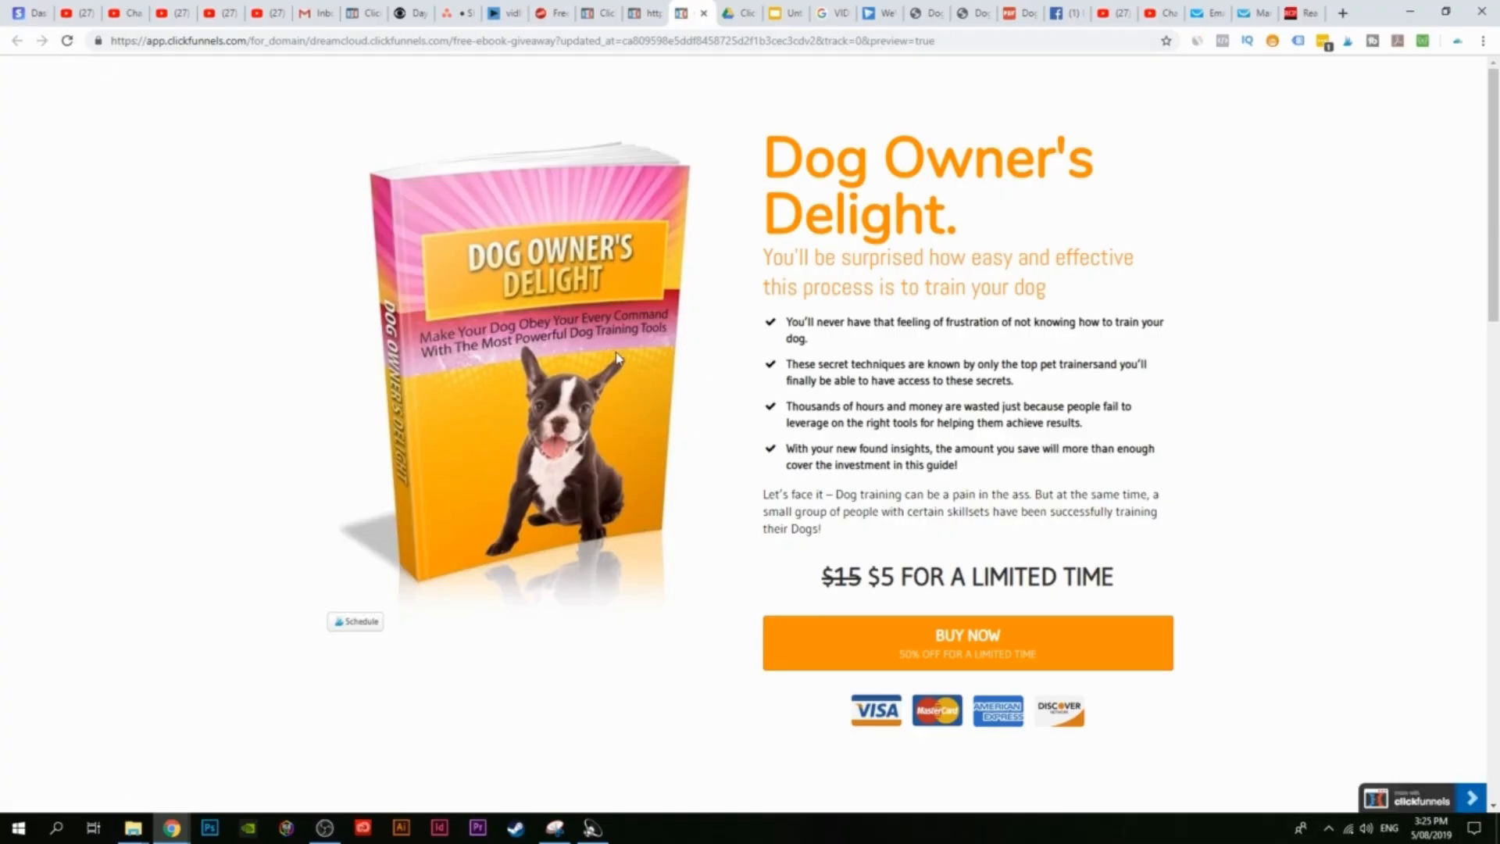
pyautogui.scroll(-8, 775, 419)
pyautogui.scroll(8, 782, 426)
pyautogui.click(970, 659)
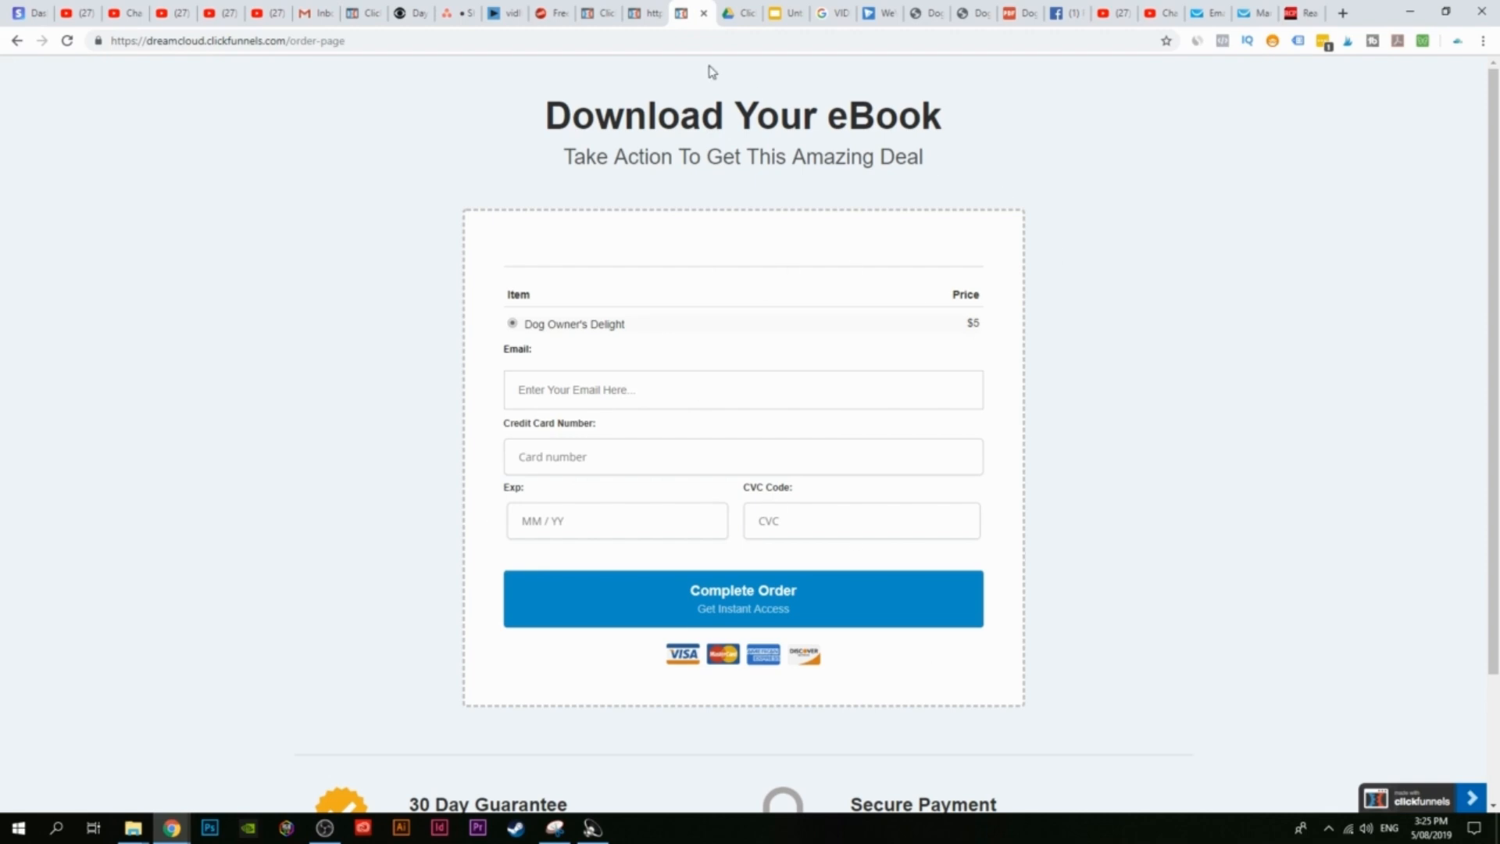
# Step: Preview the Thank You page from the funnel's Thank You step
pyautogui.click(652, 11)
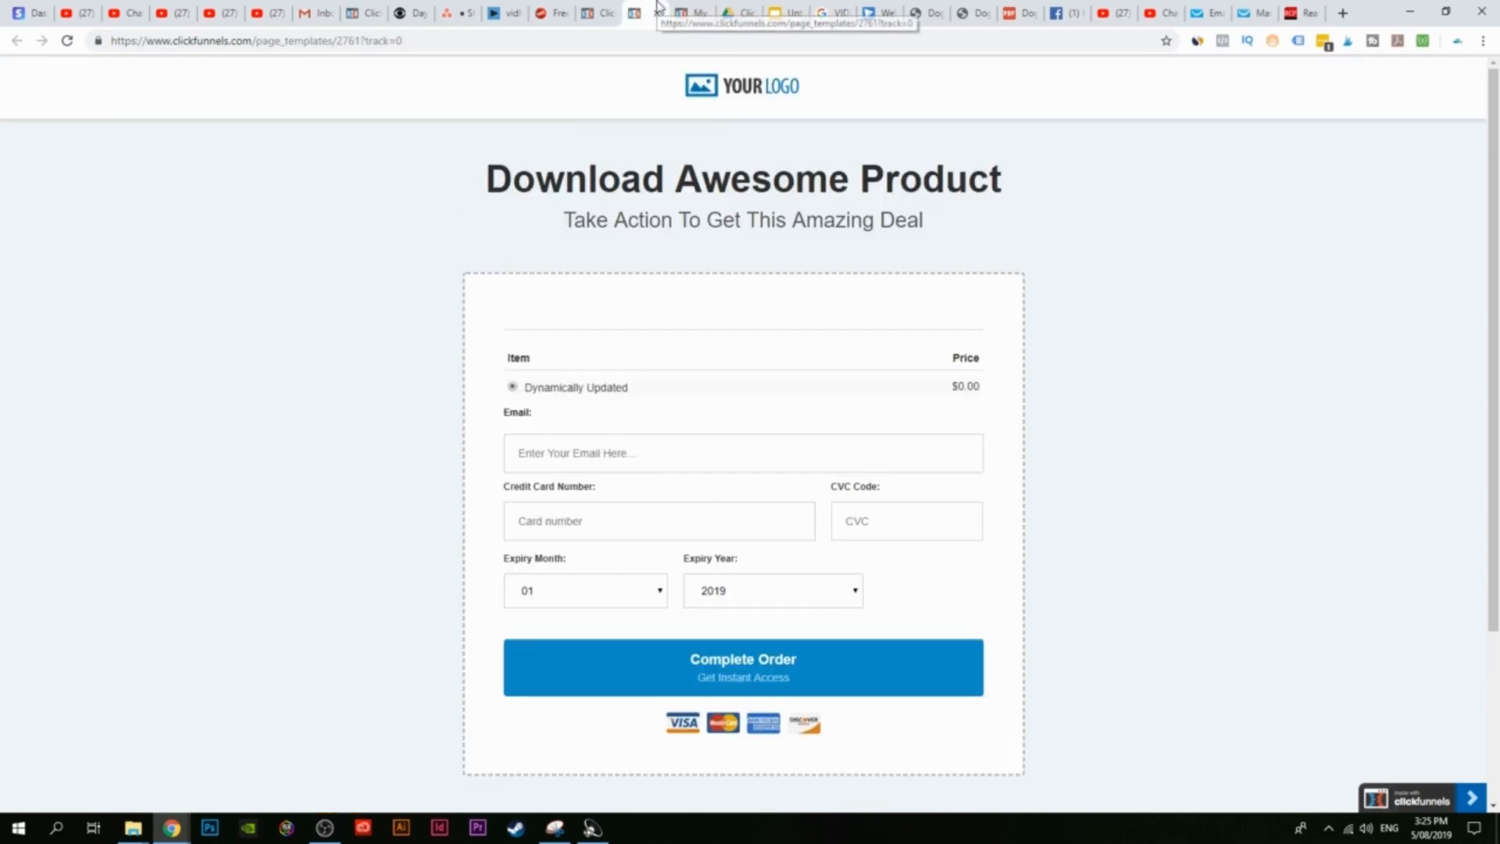
pyautogui.click(621, 9)
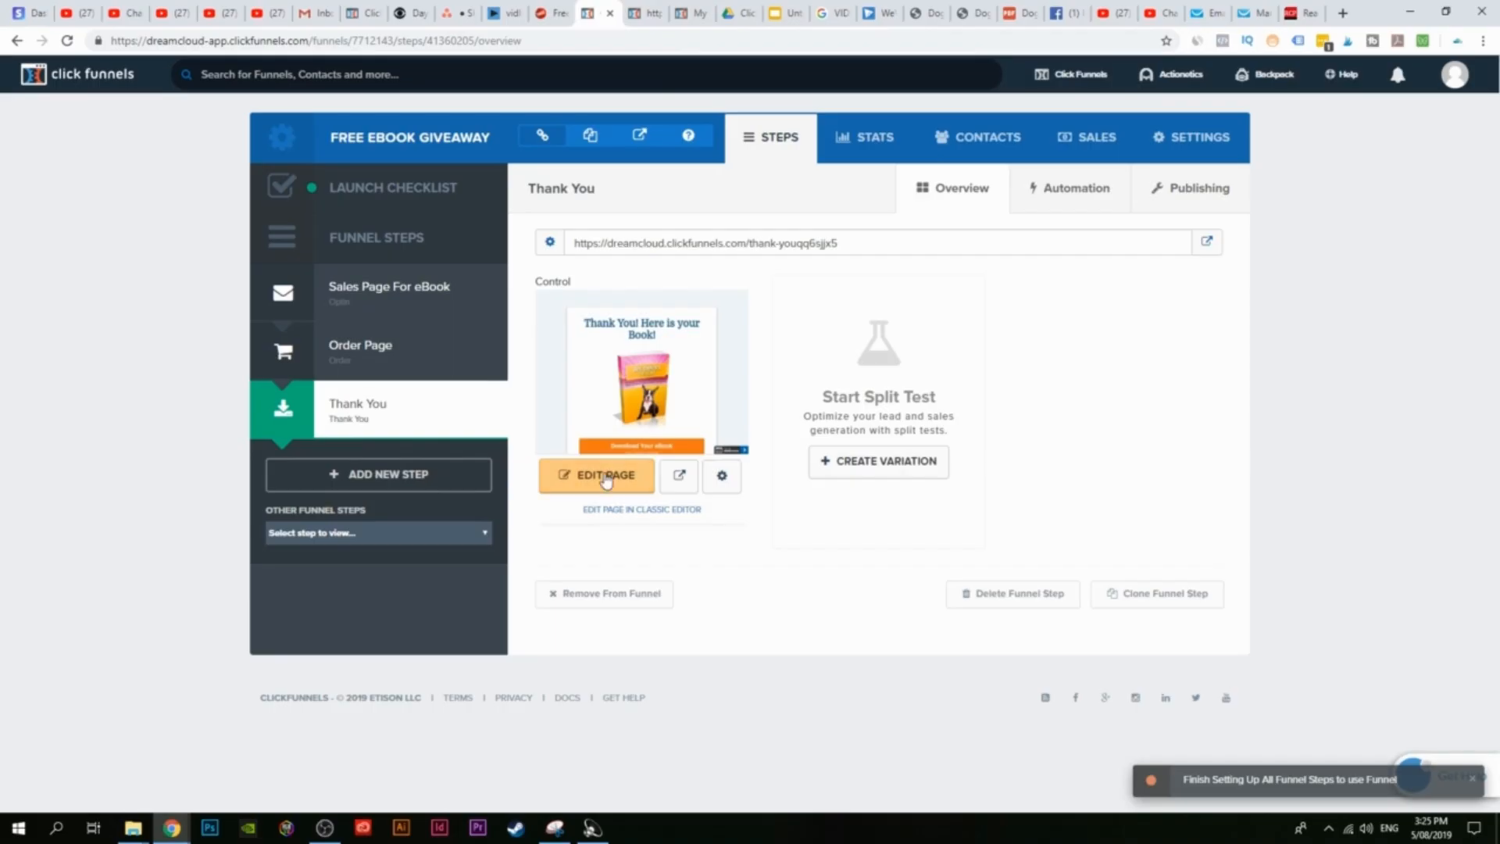
pyautogui.click(679, 475)
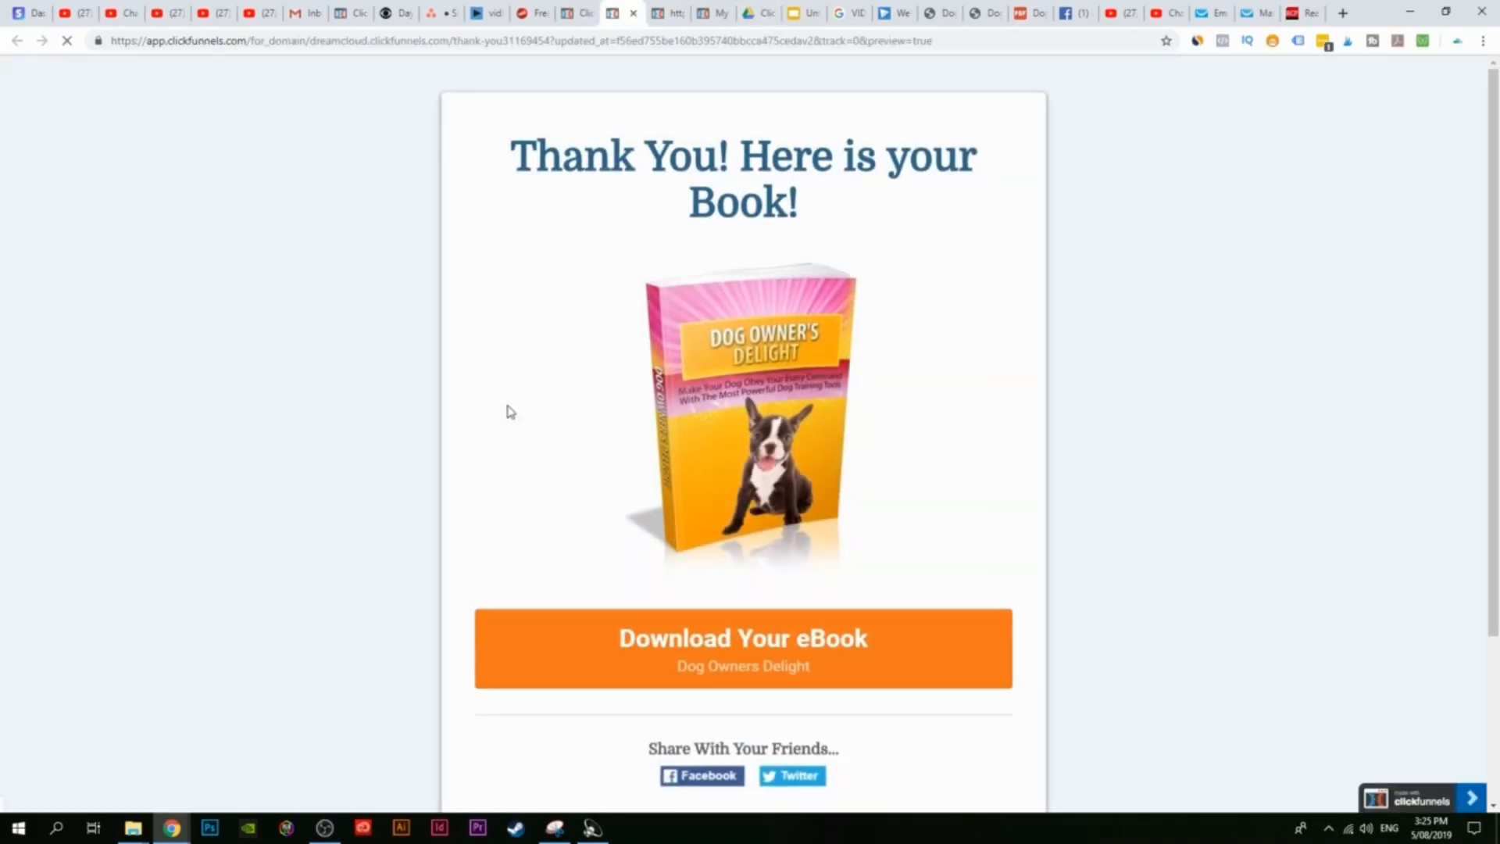
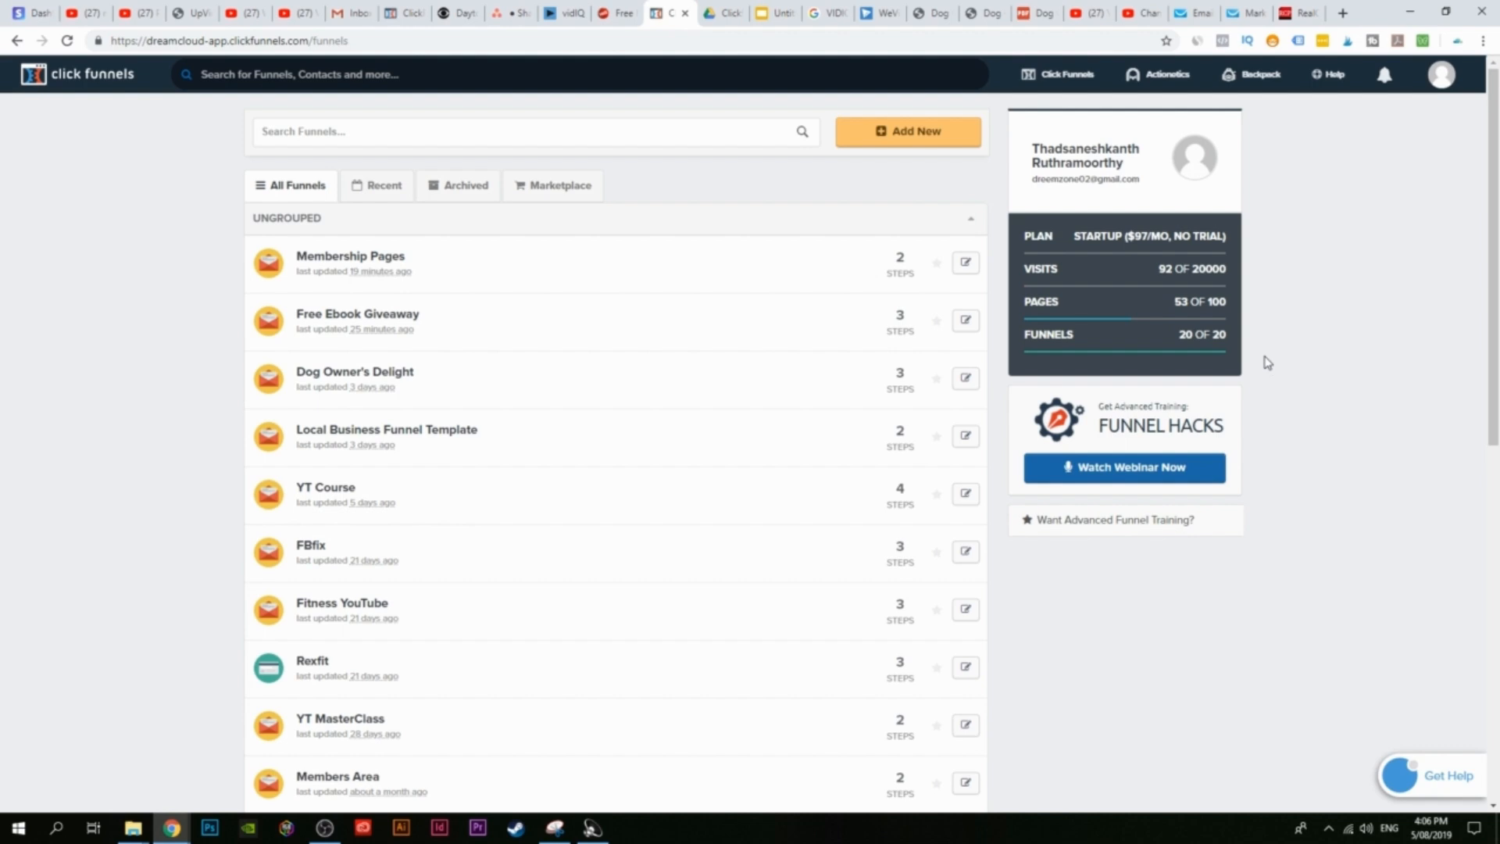
# Step: Start a new classic step-by-step funnel with Collect Emails as its goal
pyautogui.moveTo(1039, 79)
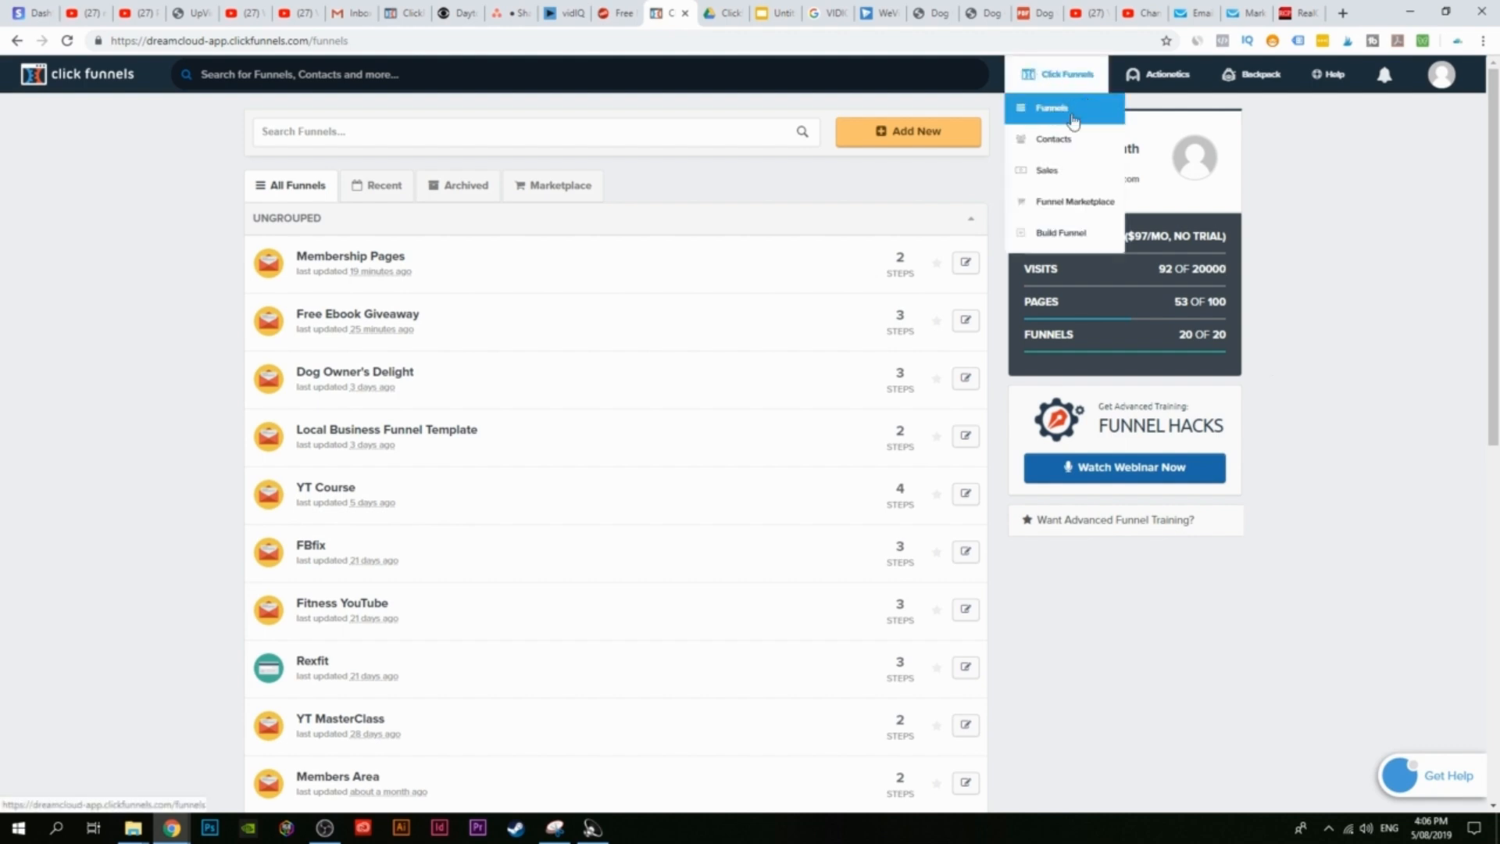
pyautogui.click(906, 139)
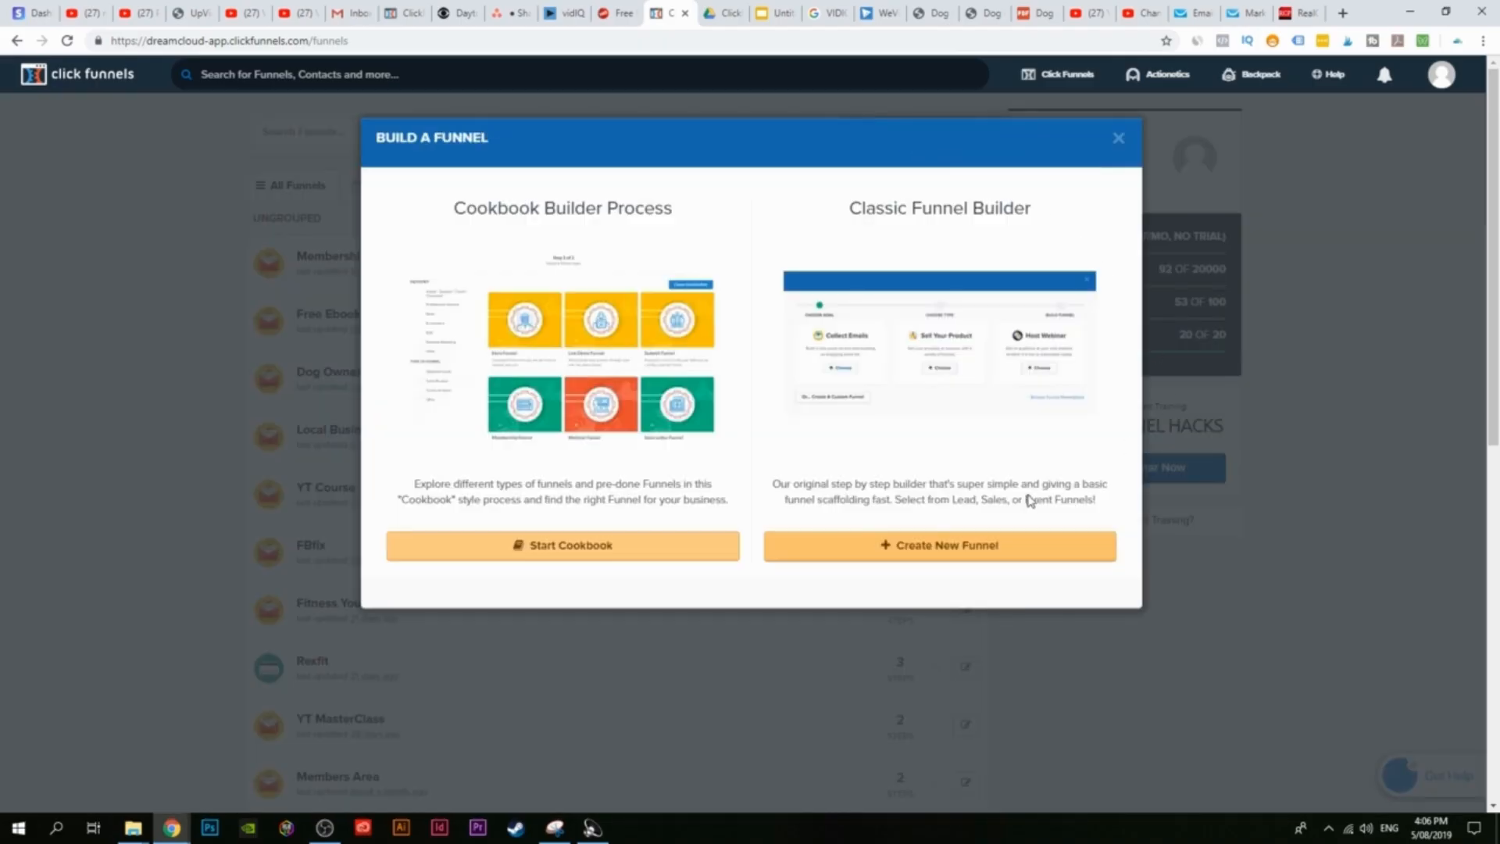
pyautogui.click(968, 547)
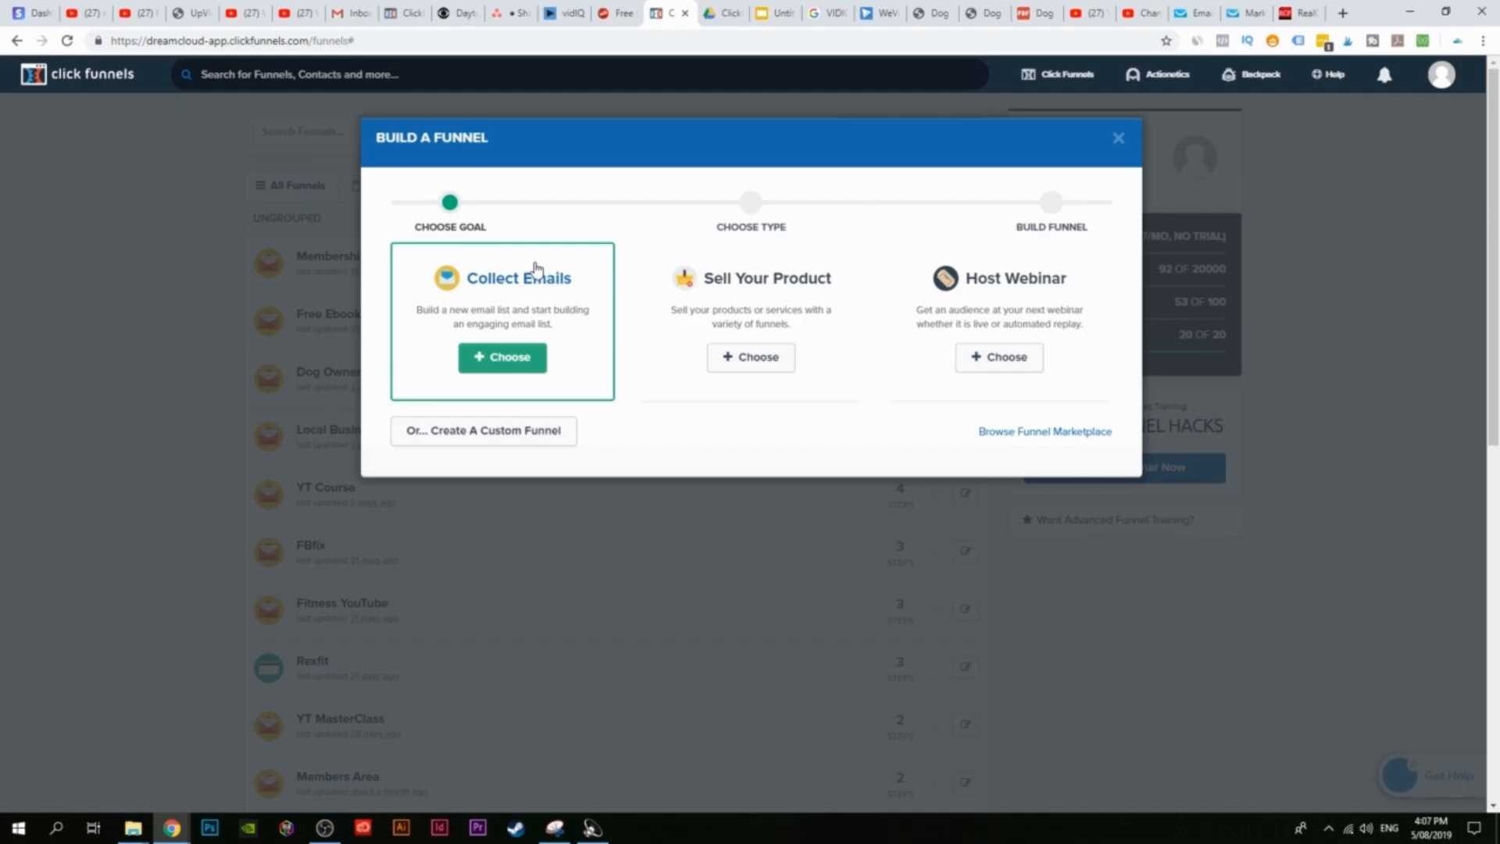
pyautogui.click(503, 356)
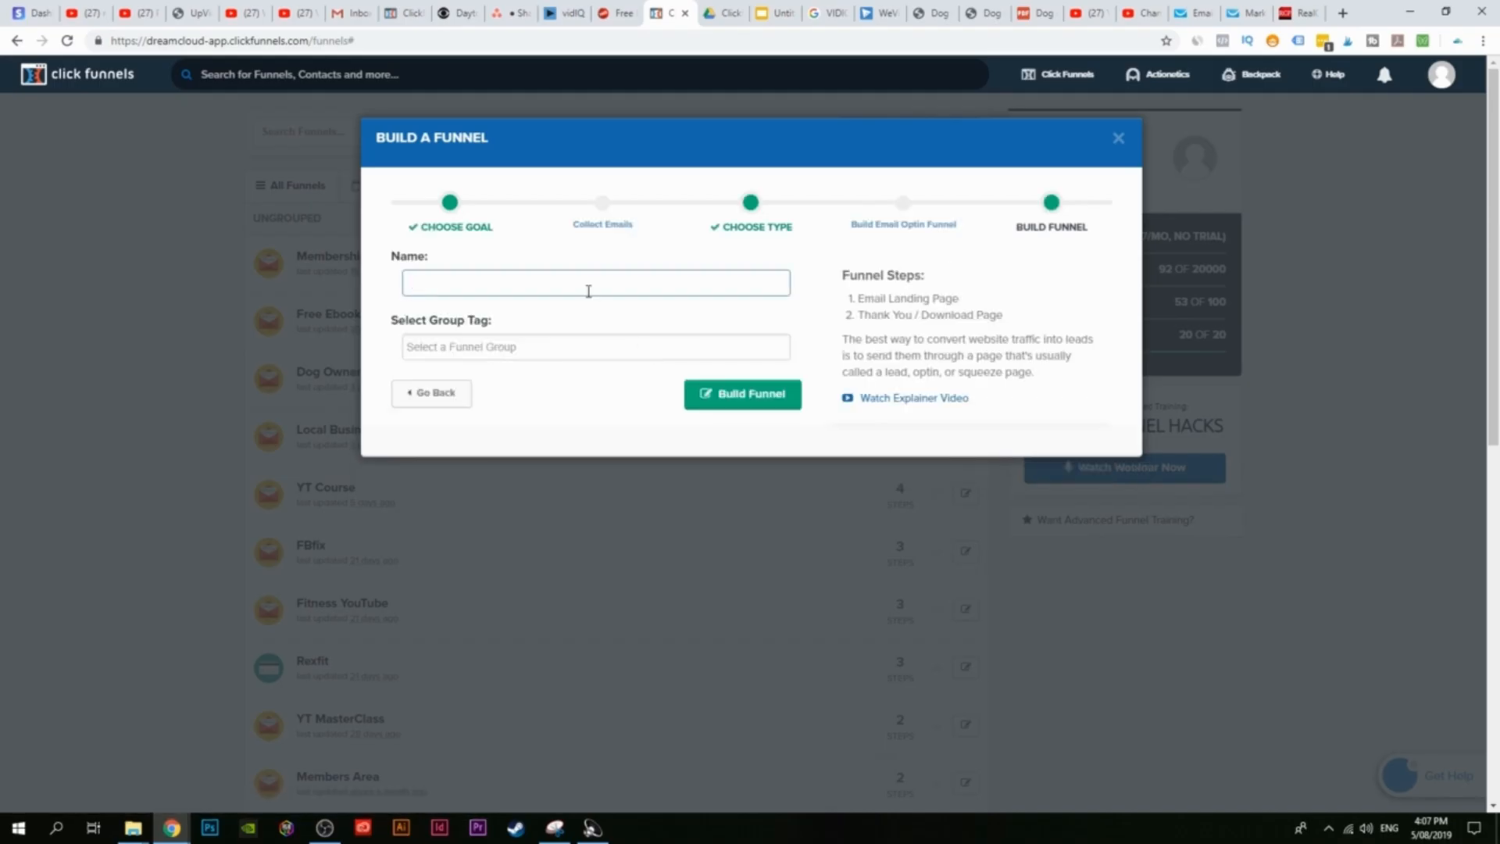
# Step: Name the funnel 'Membership Area' and build it
pyautogui.write('M')
pyautogui.write('ber')
pyautogui.press('BackSpace')
pyautogui.press('BackSpace')
pyautogui.press('BackSpace')
pyautogui.write('embership Pages')
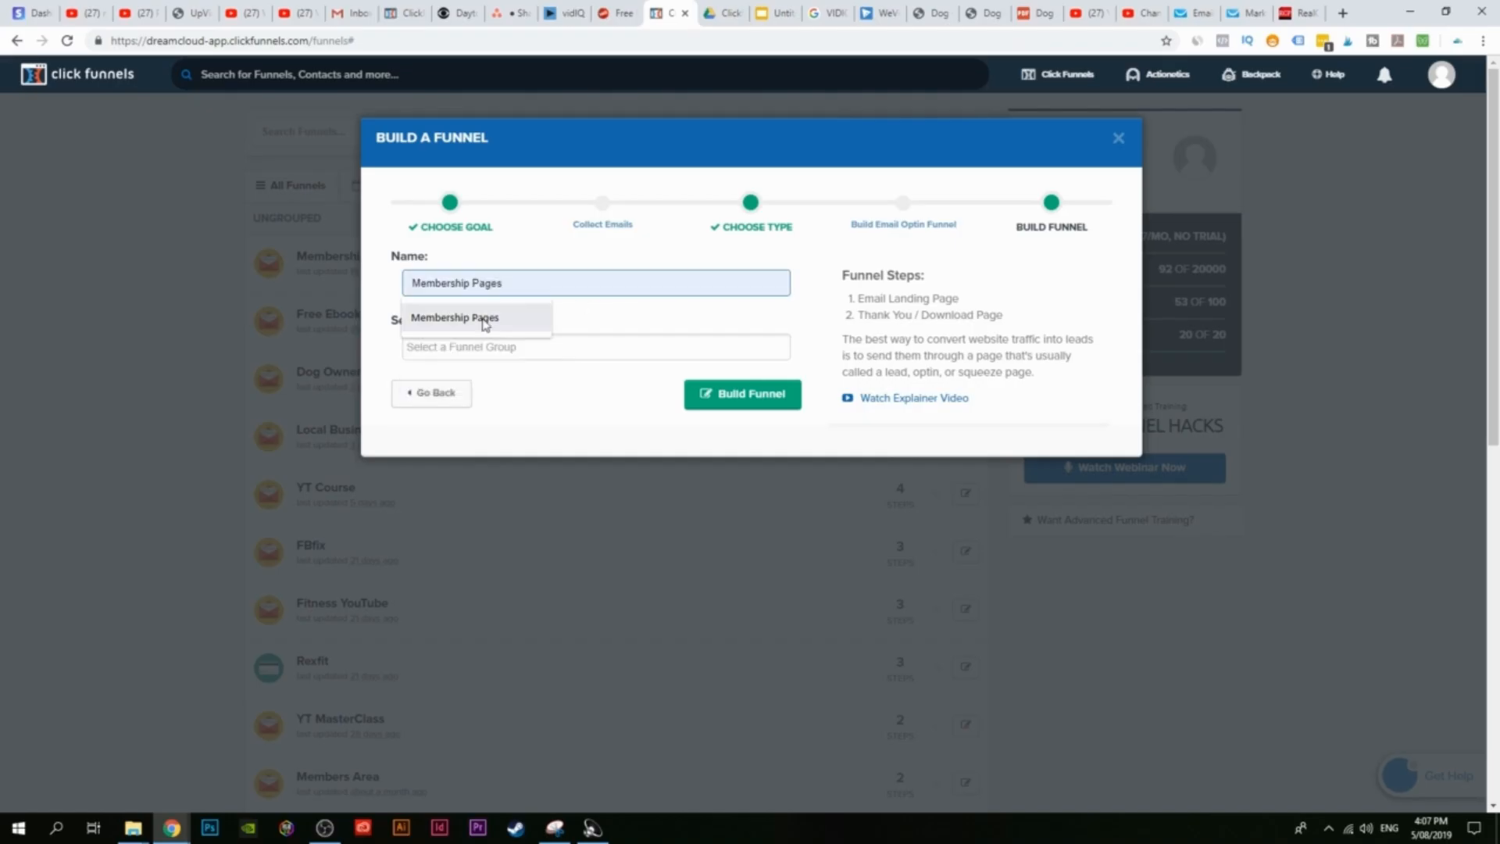
pyautogui.click(485, 322)
pyautogui.moveTo(474, 284); pyautogui.dragTo(576, 285)
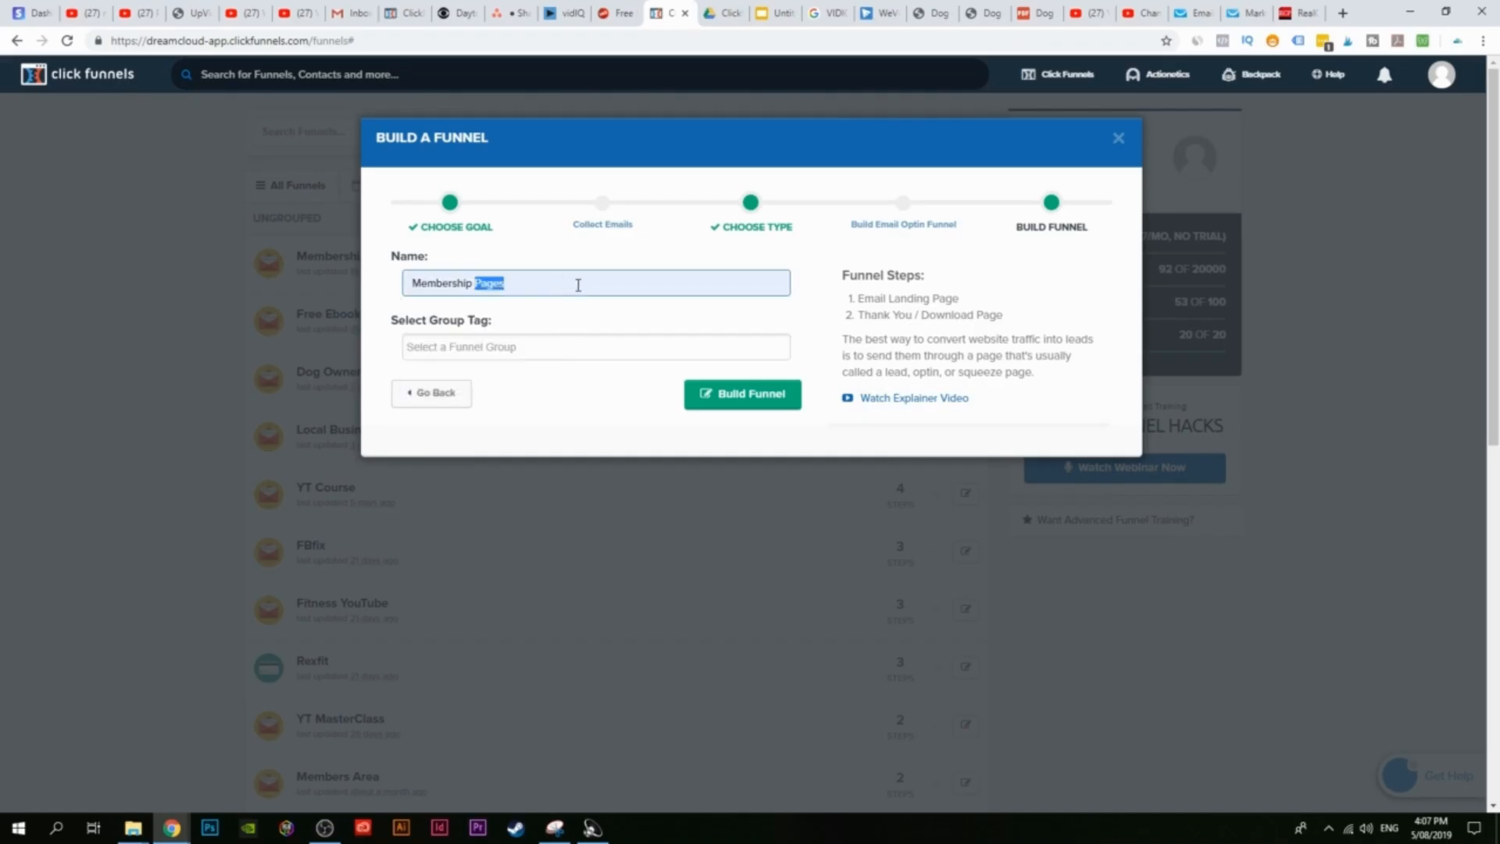
pyautogui.write('Are')
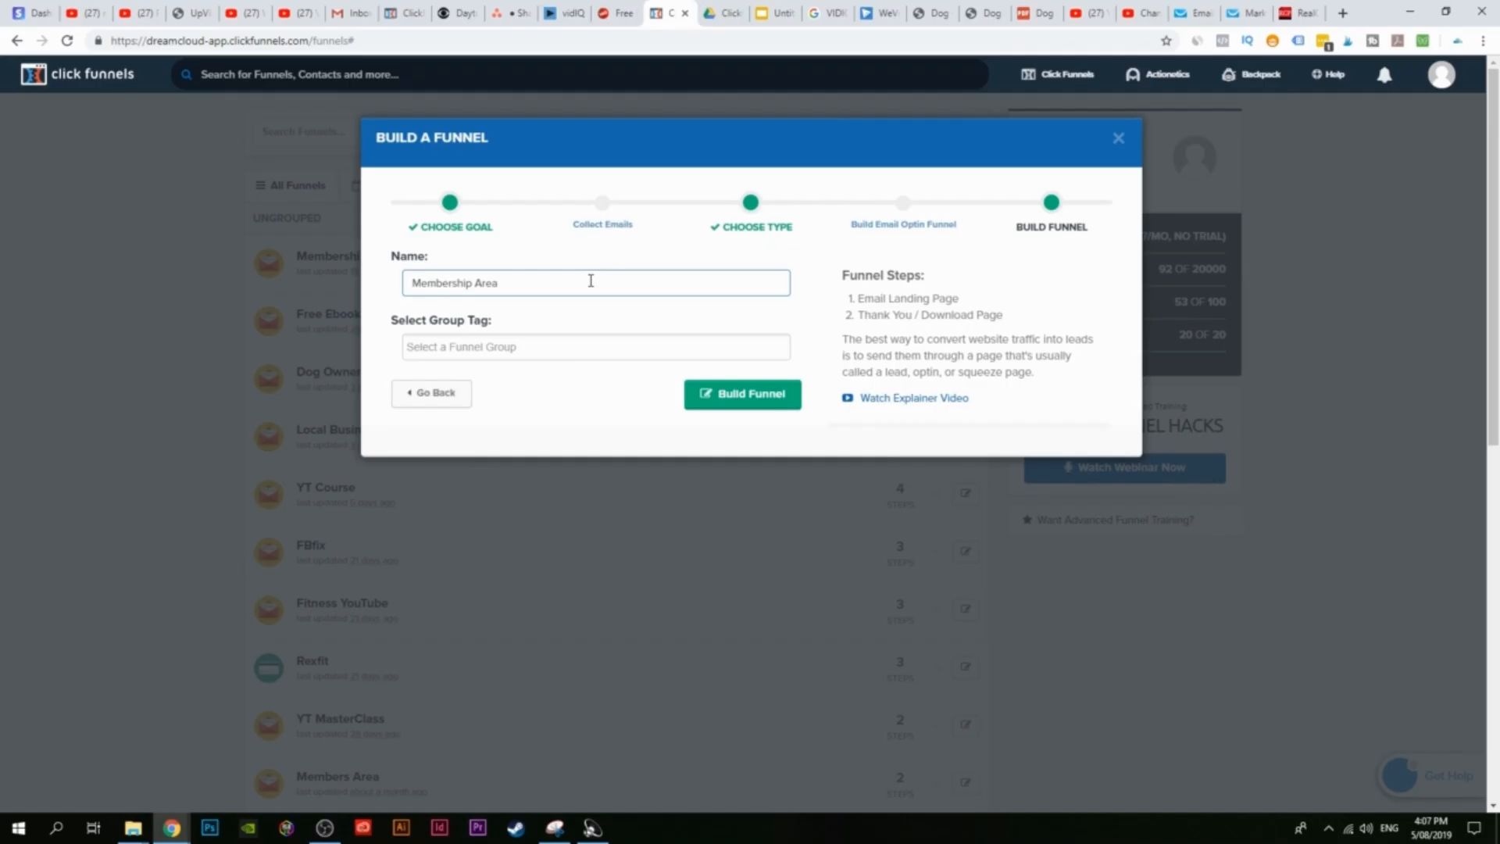
pyautogui.click(753, 406)
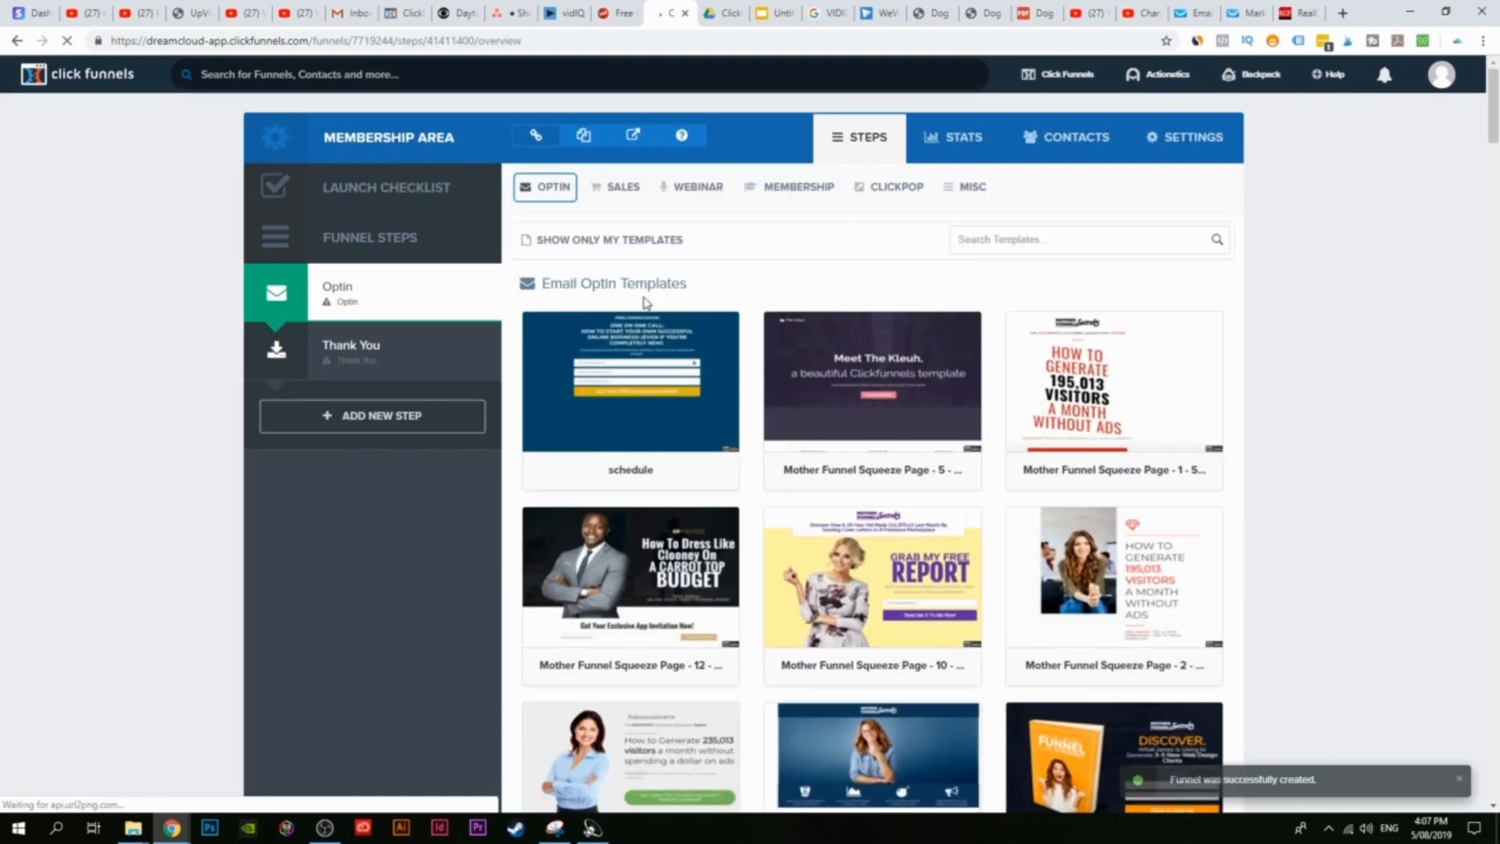
# Step: Preview the Simple Member Access template and use it for the Optin page
pyautogui.moveTo(785, 193)
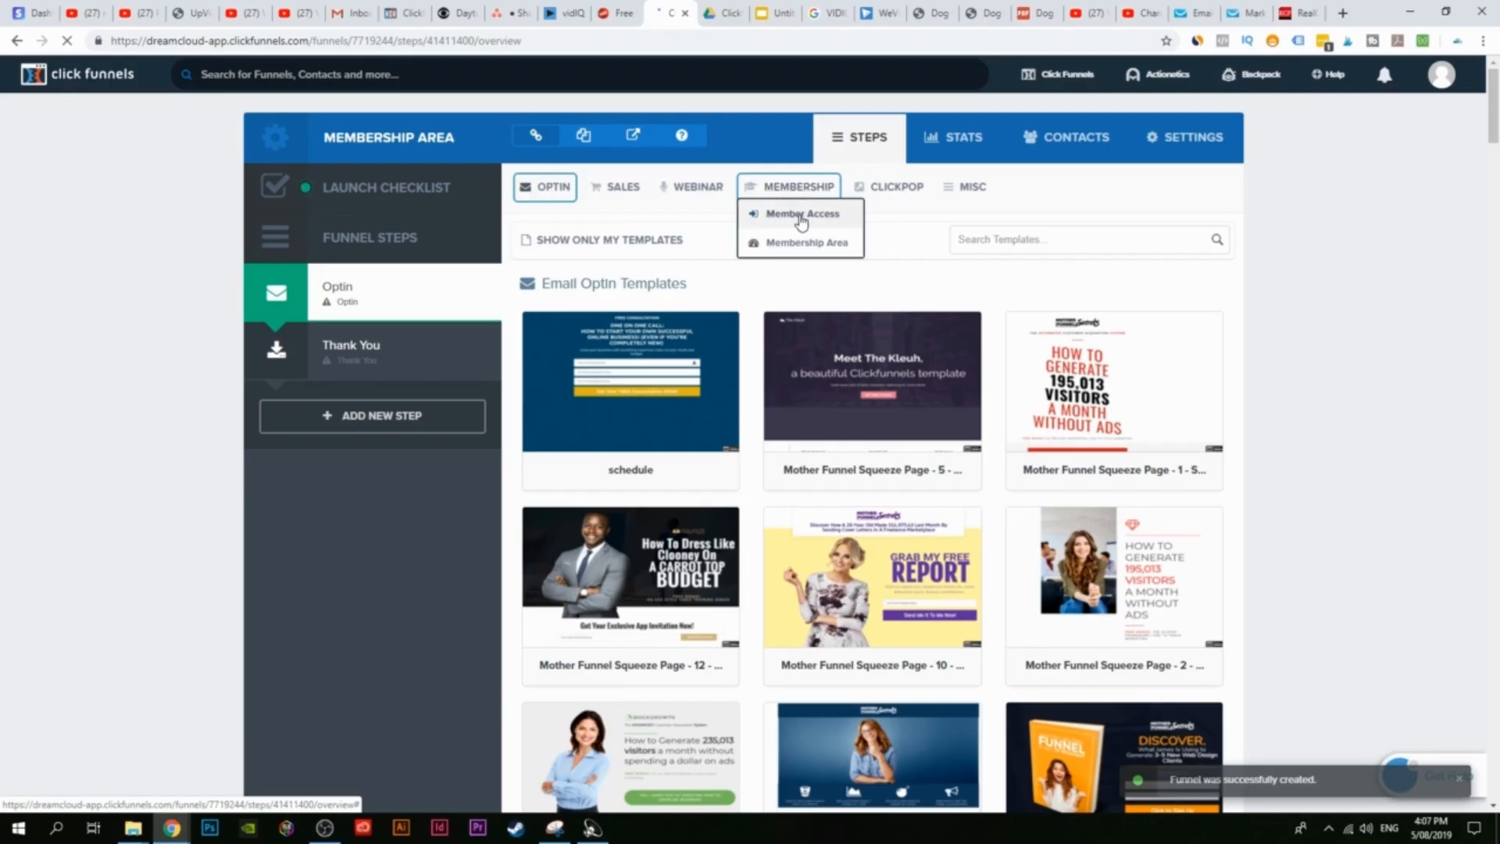
pyautogui.click(801, 223)
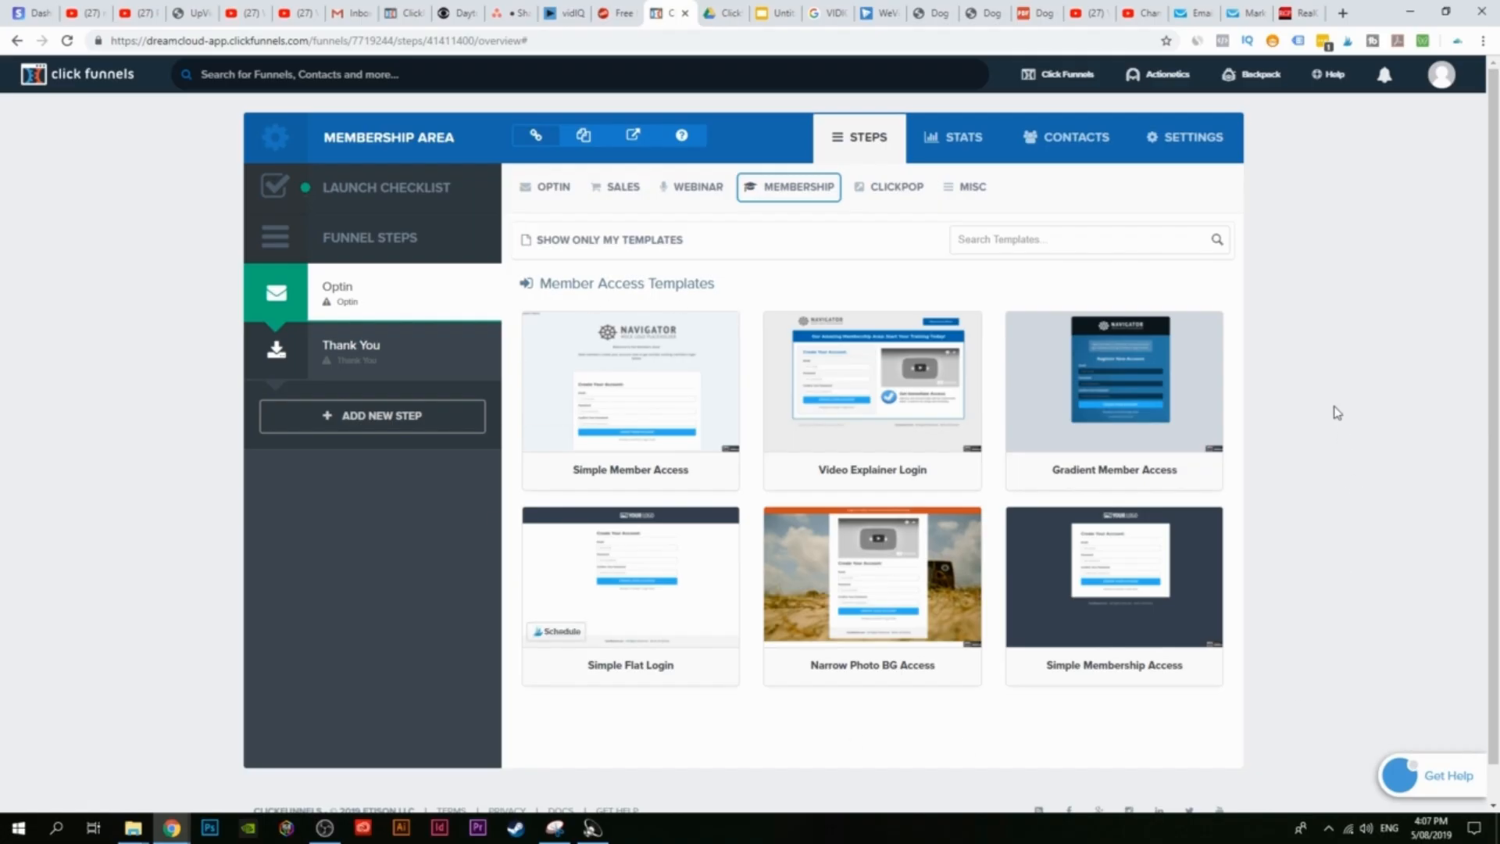
pyautogui.click(636, 412)
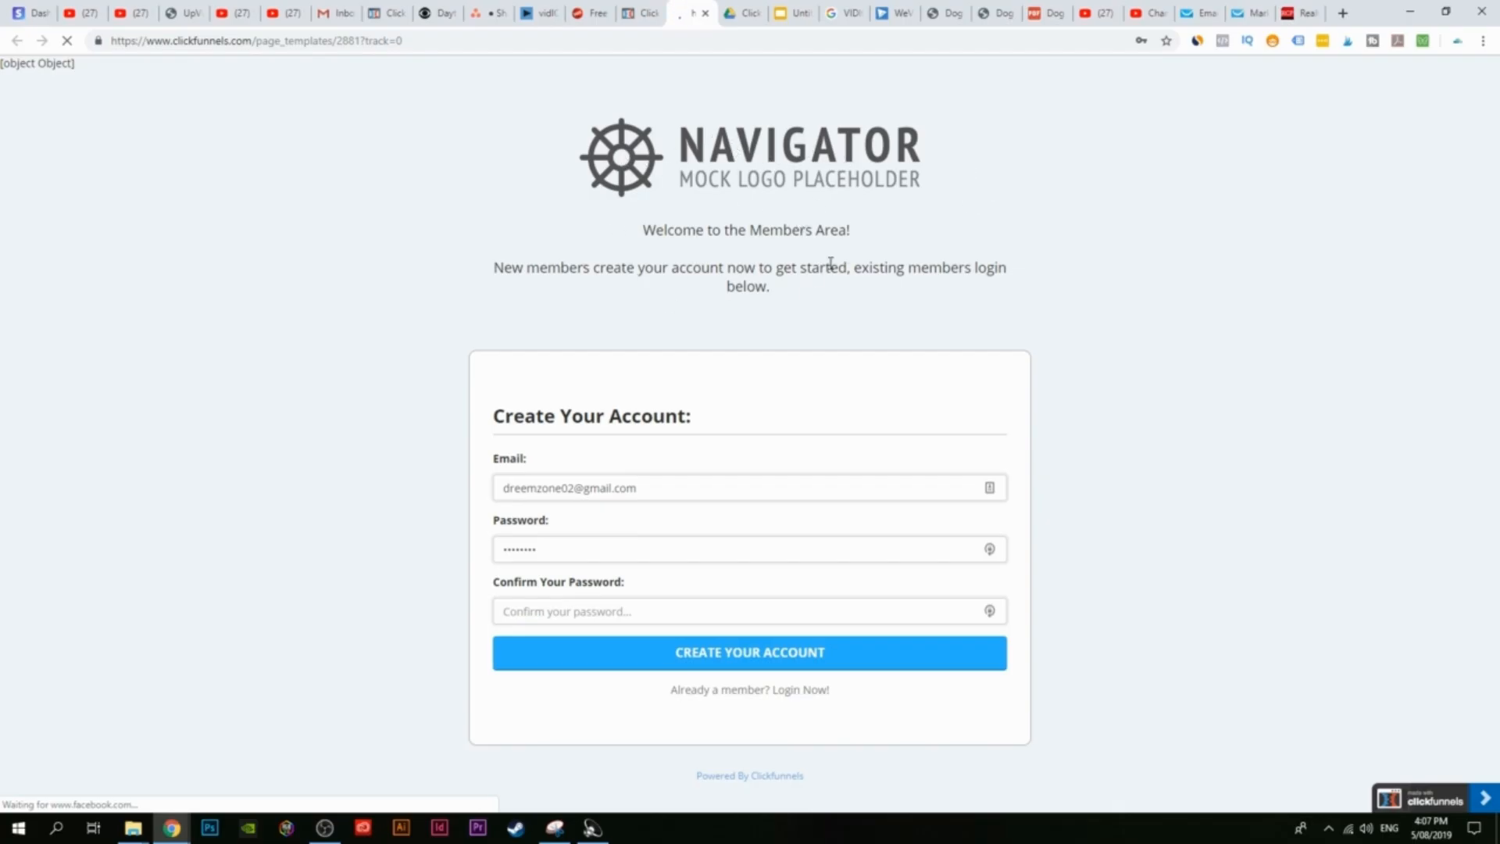
pyautogui.click(641, 13)
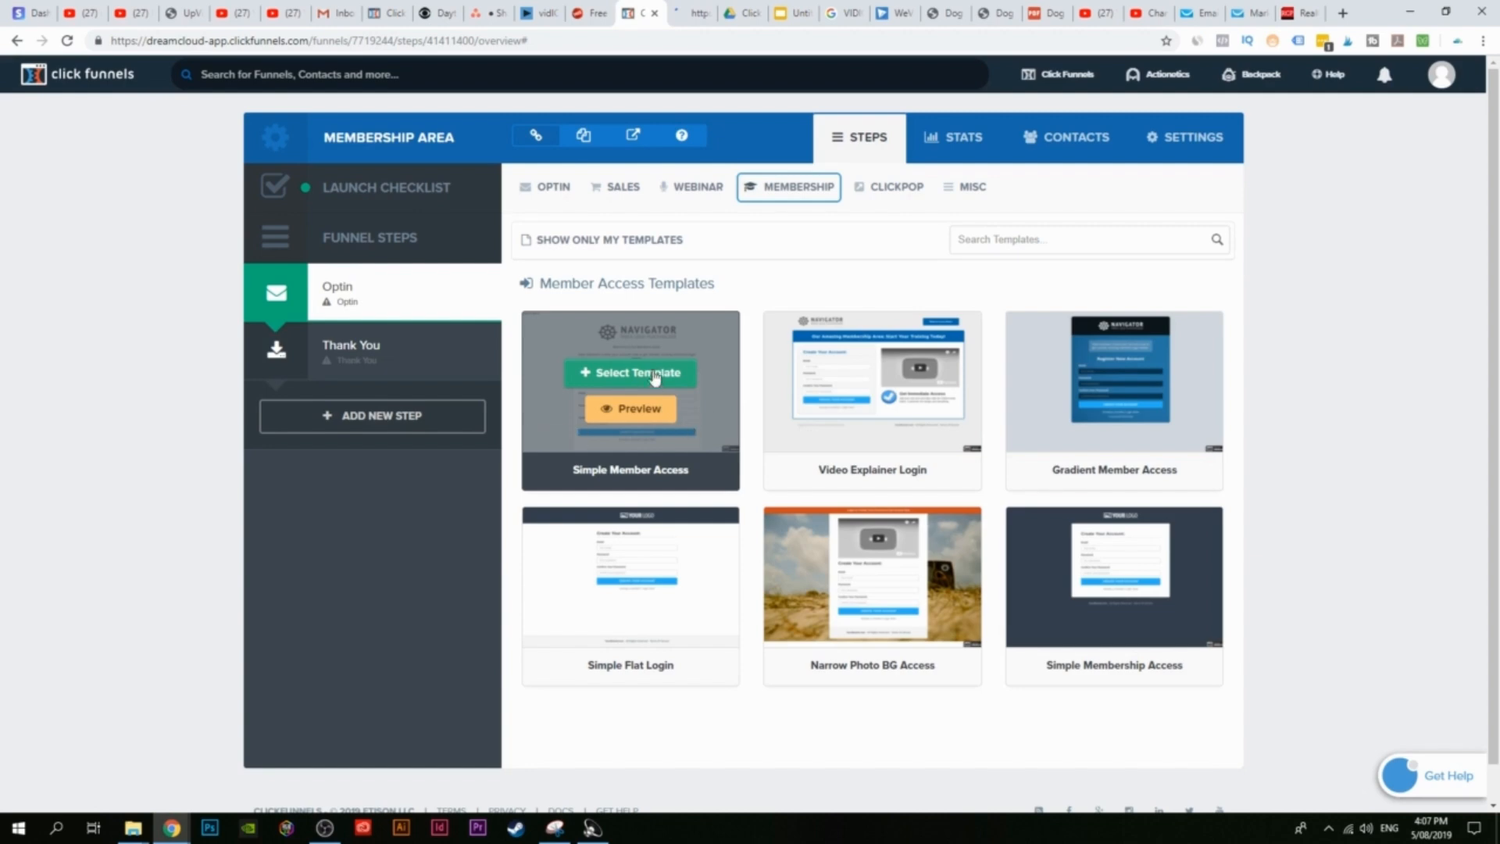
pyautogui.click(646, 378)
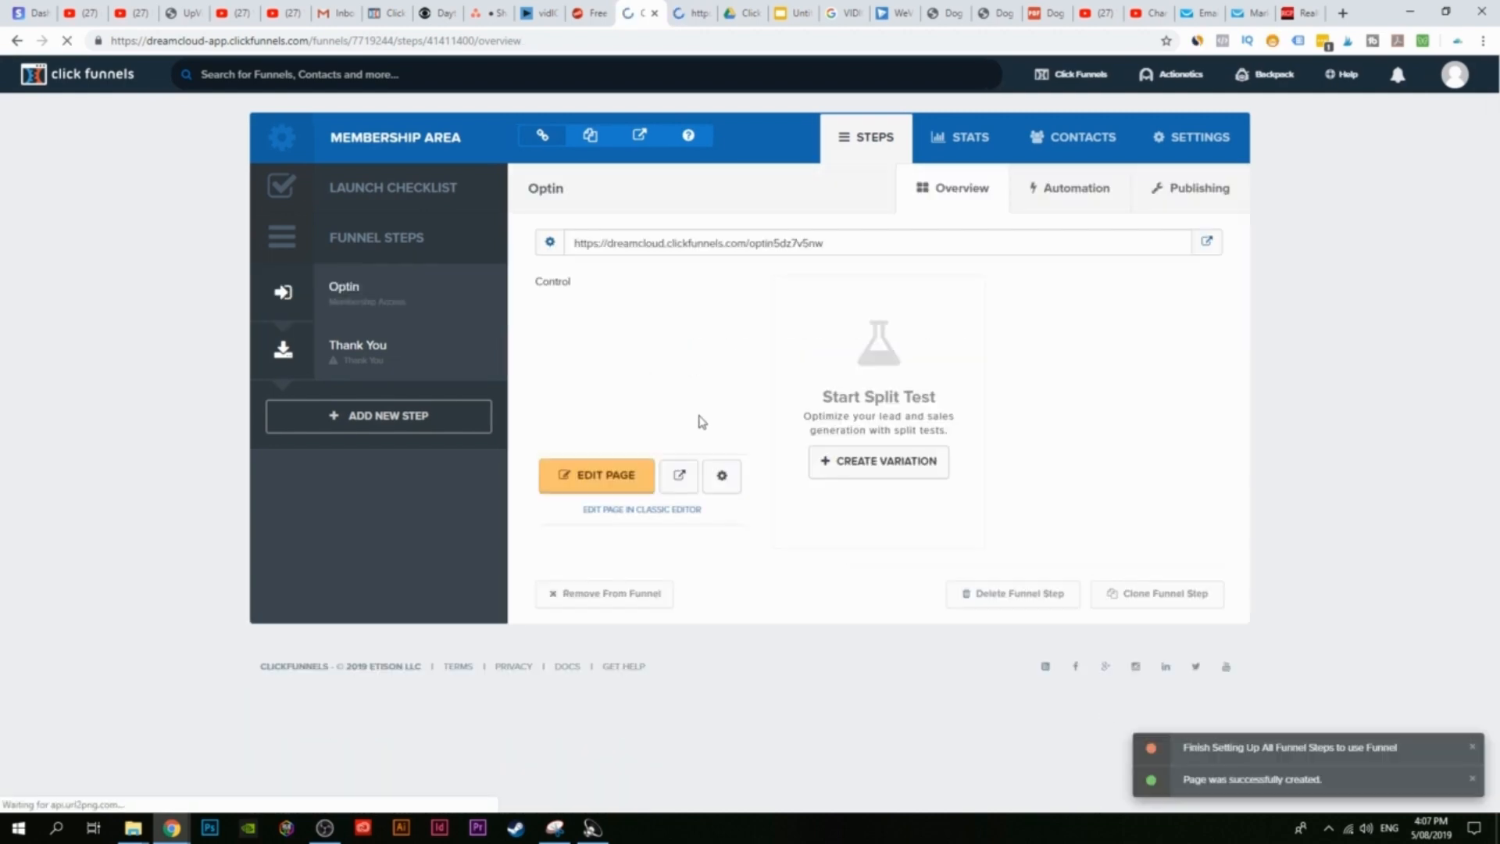
# Step: Open the Optin page in the page editor
pyautogui.click(639, 470)
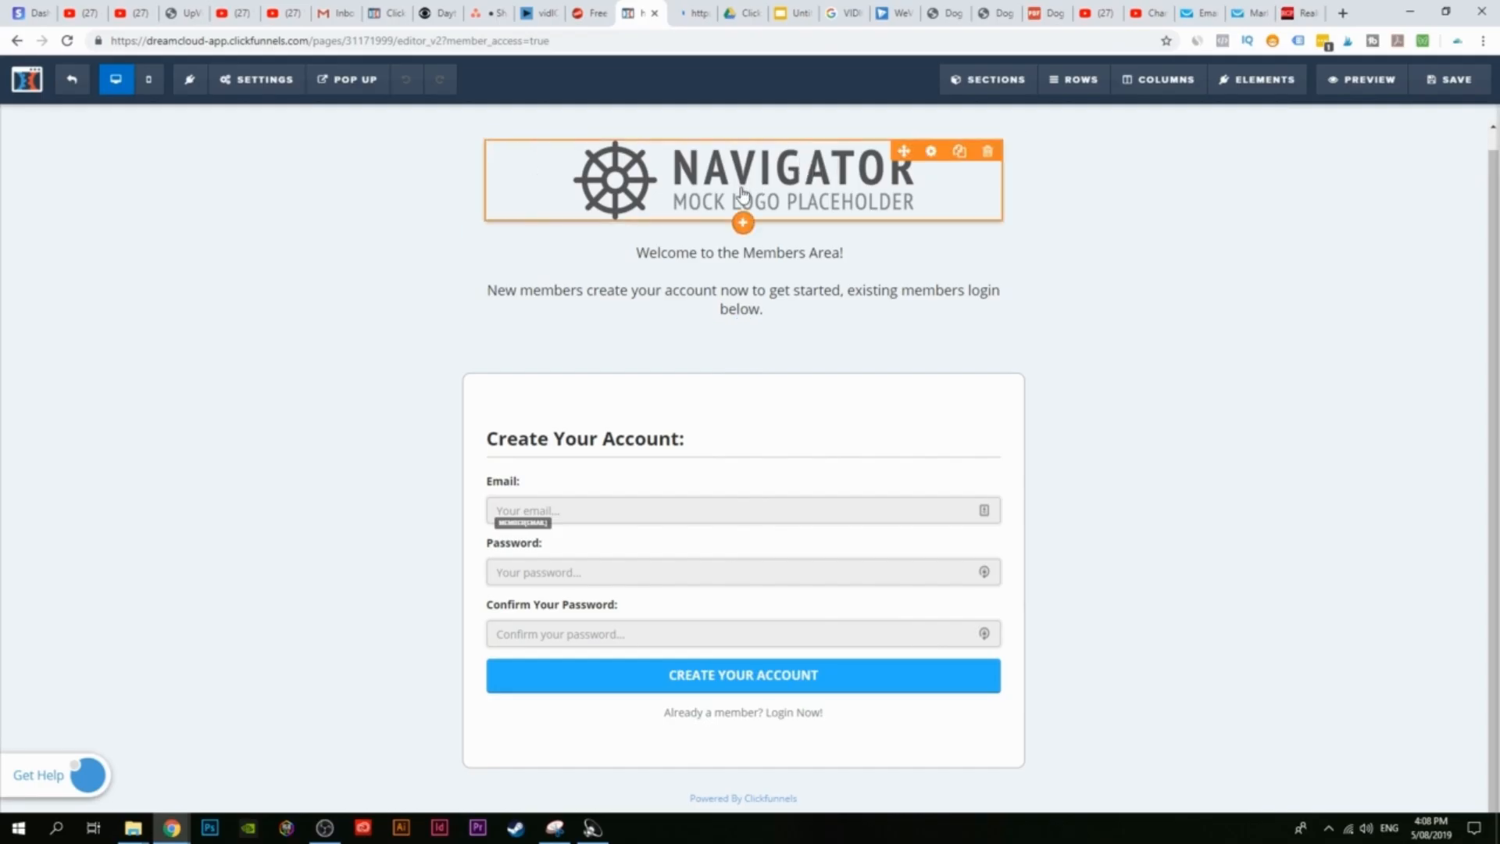
# Step: Swap the Navigator logo for the opinionoutpost image from the image library
pyautogui.click(638, 194)
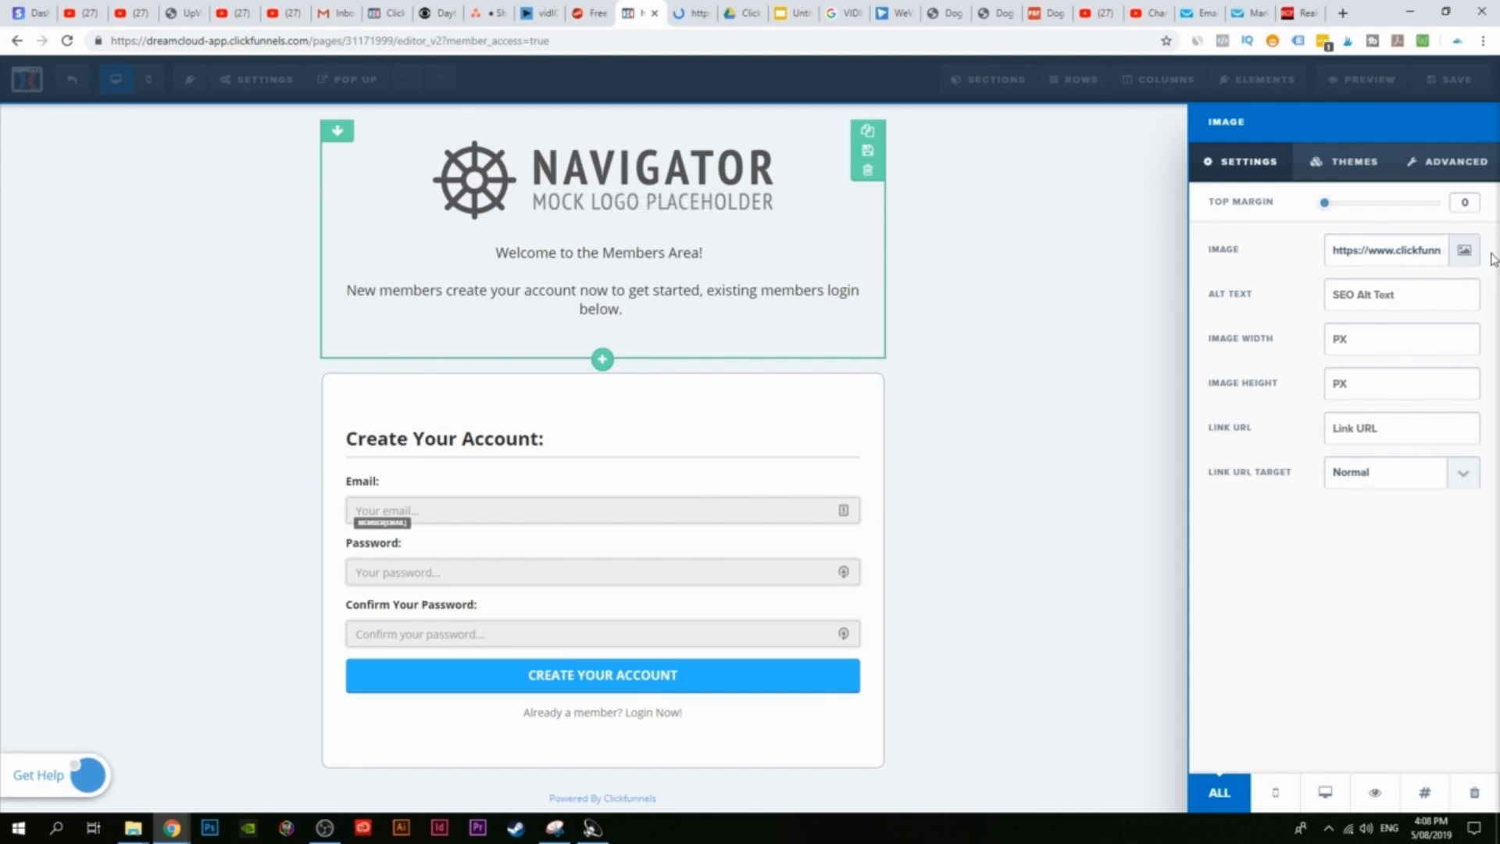
pyautogui.click(1466, 252)
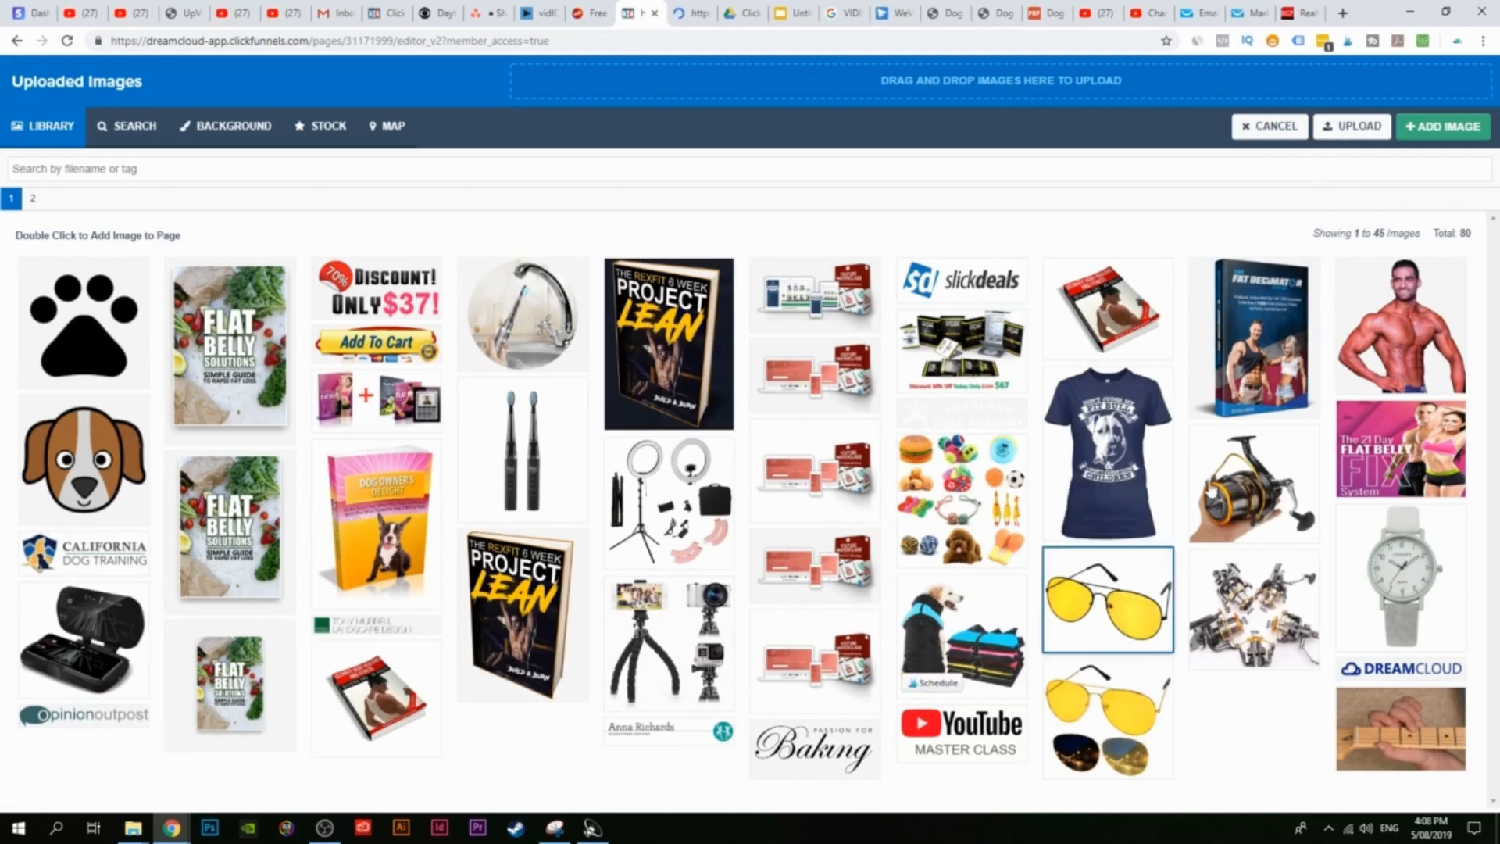
pyautogui.click(83, 726)
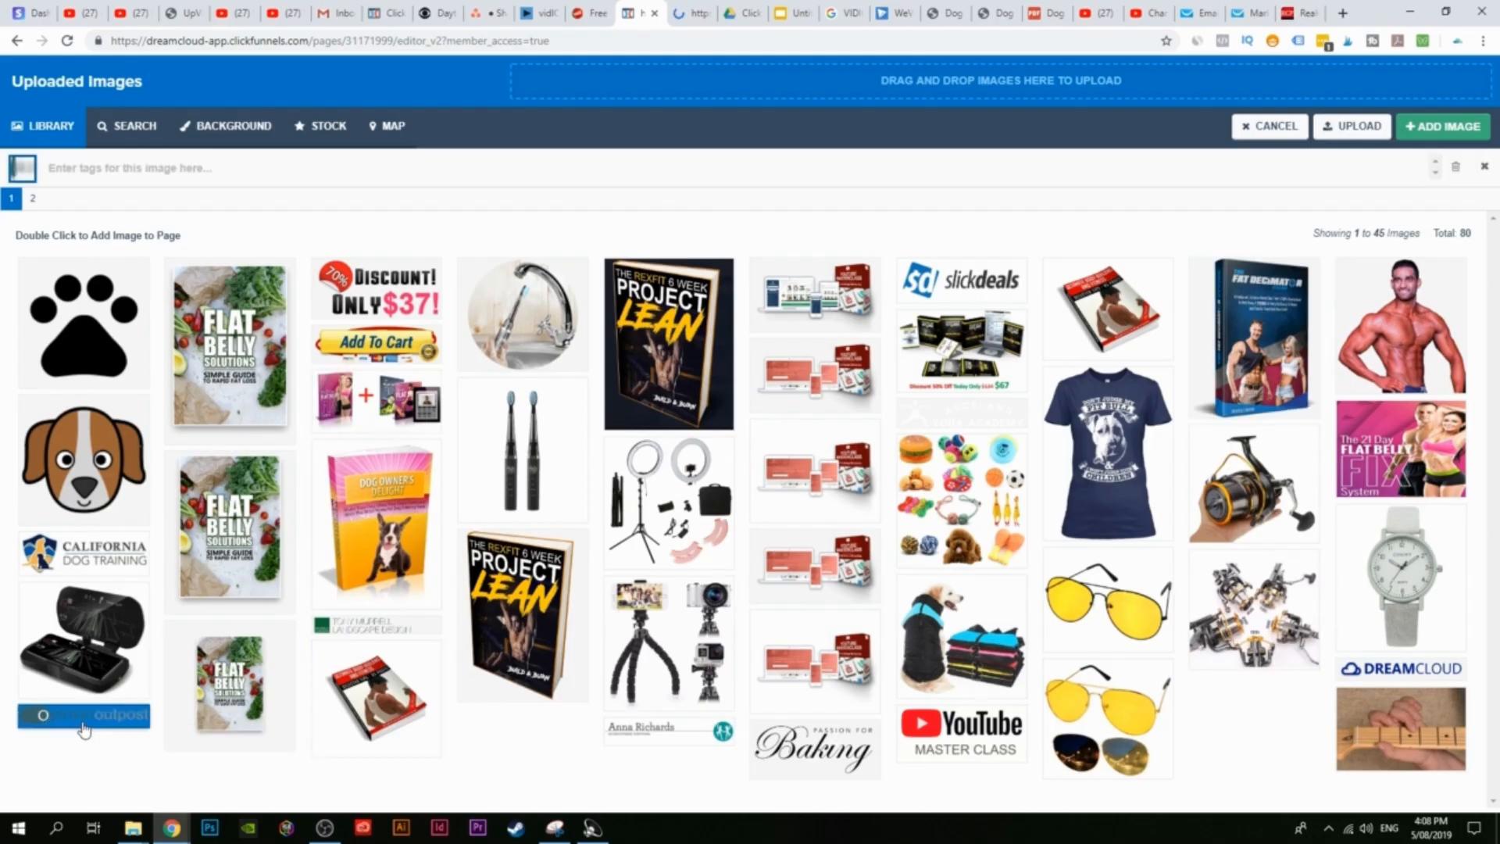
pyautogui.click(1443, 126)
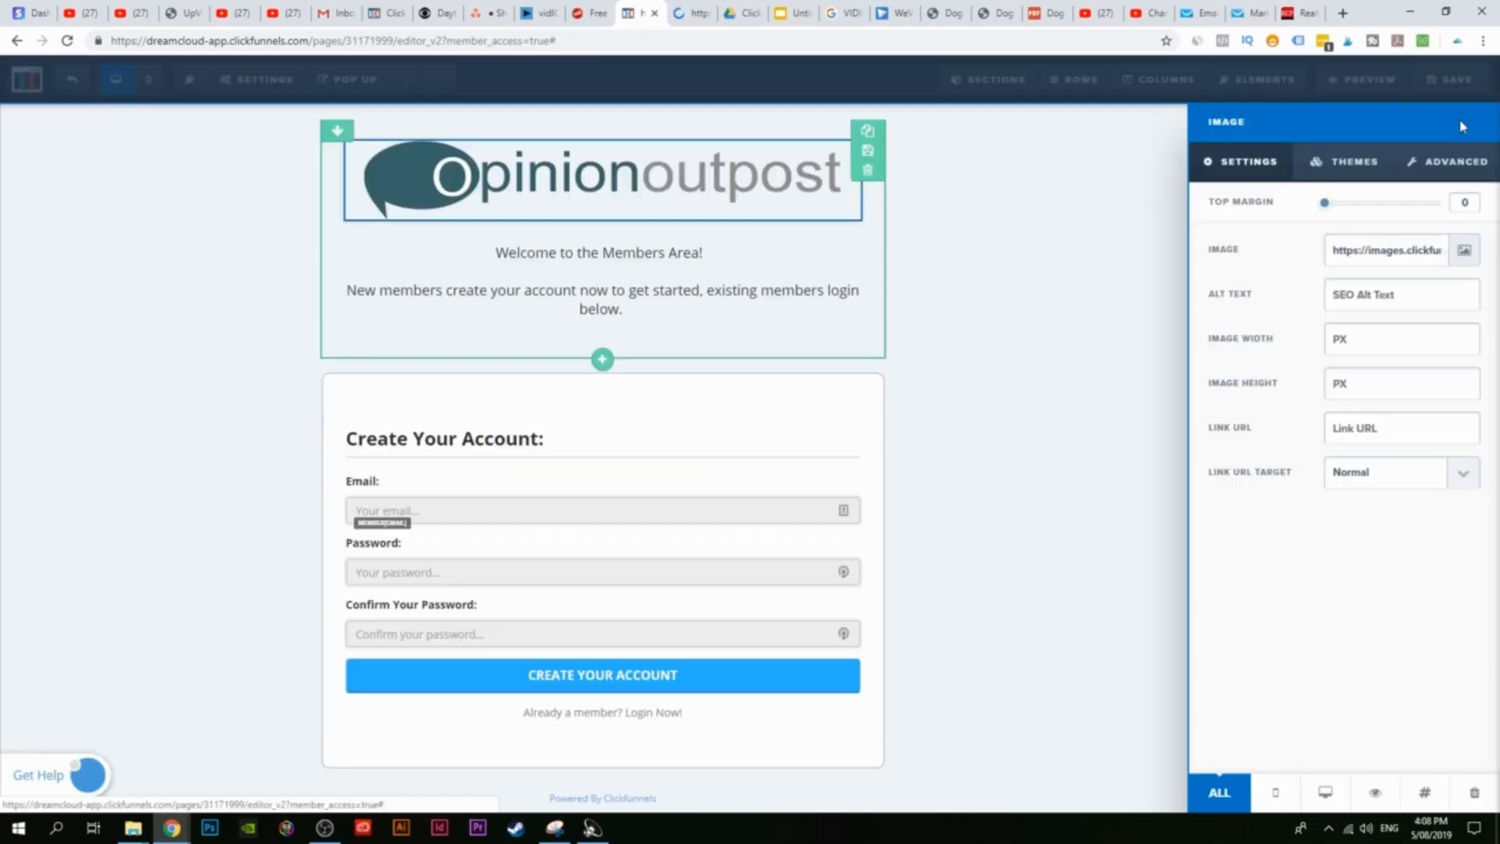
pyautogui.click(960, 305)
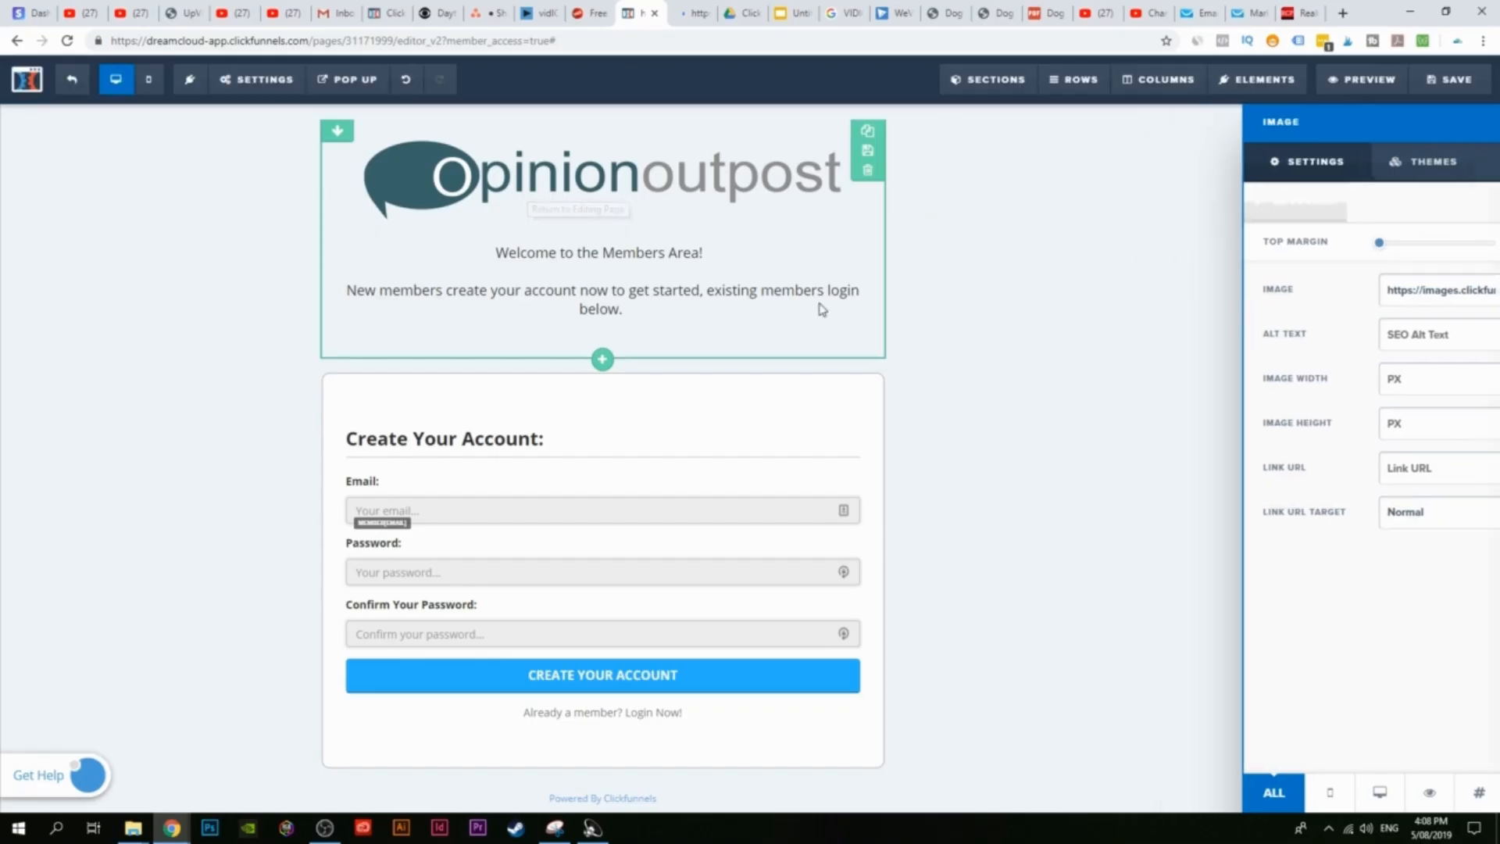
pyautogui.click(711, 267)
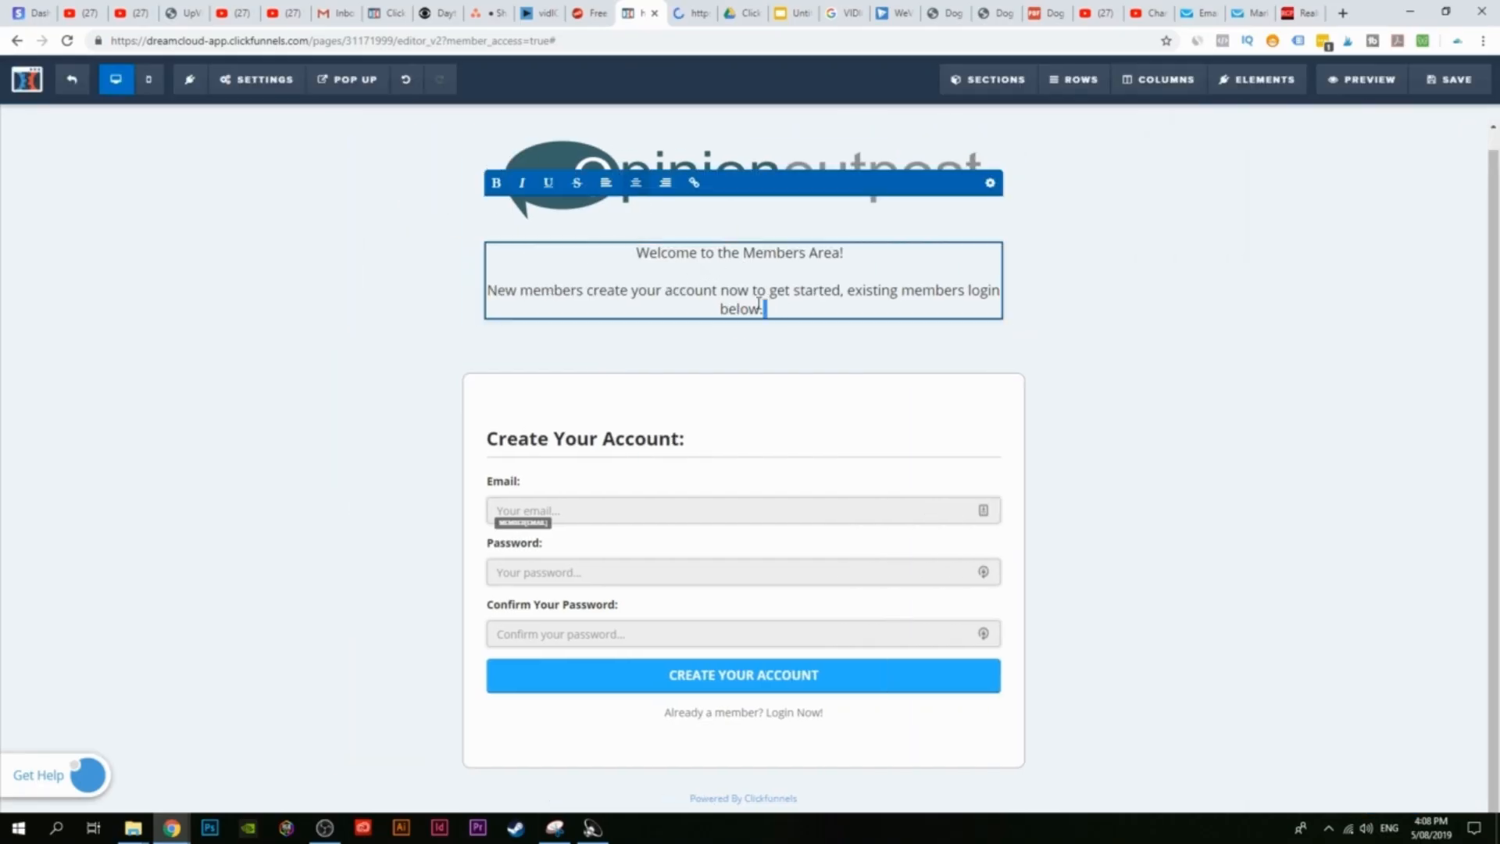
# Step: Replace the second welcome line with bold 'Register For Your NEW Account'
pyautogui.moveTo(759, 304); pyautogui.dragTo(519, 287)
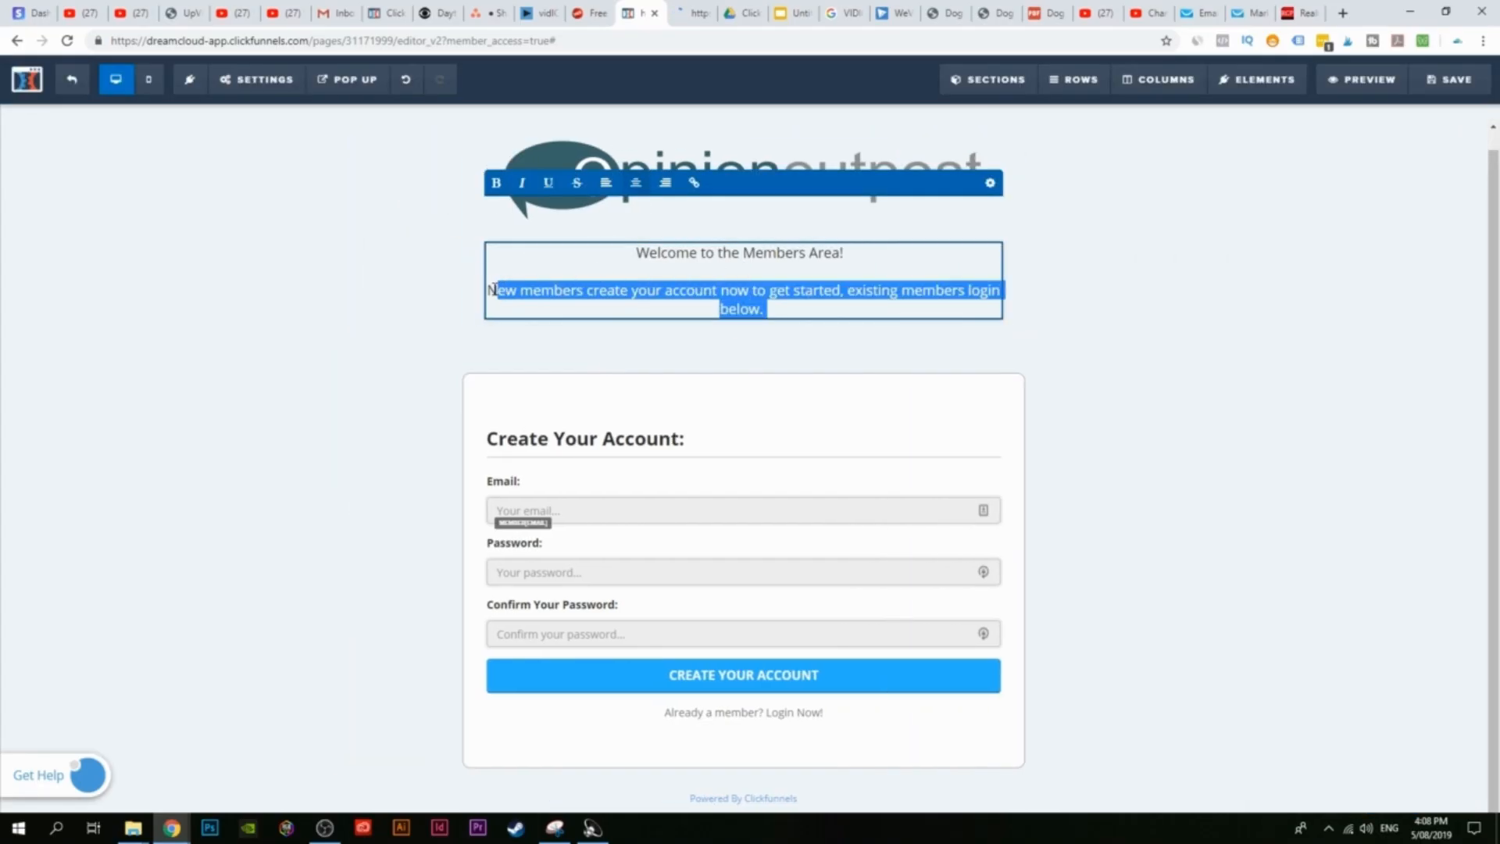
pyautogui.write('Re')
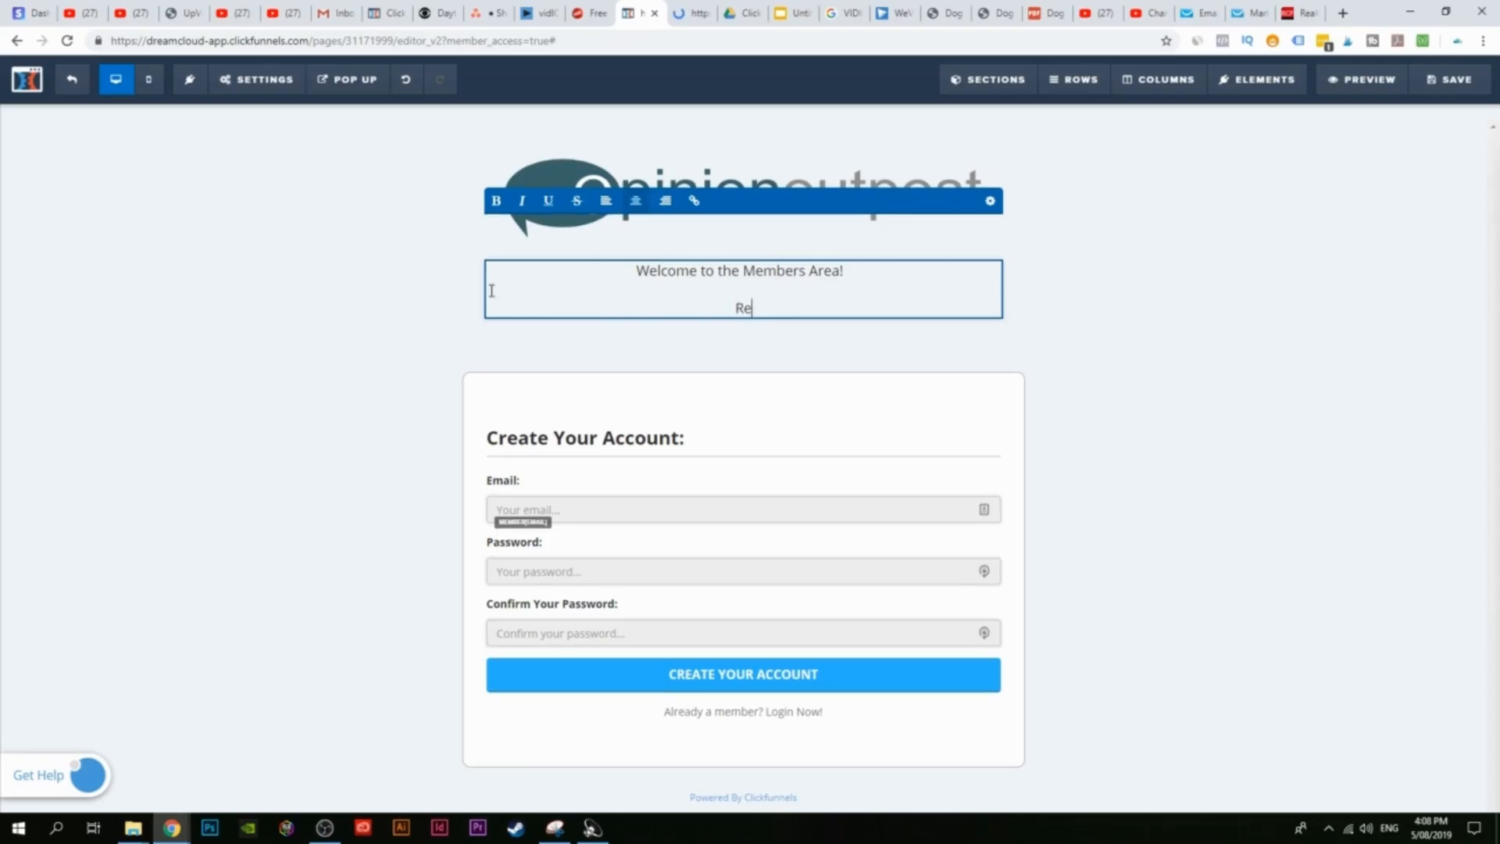
pyautogui.write('gister For Your NEW A')
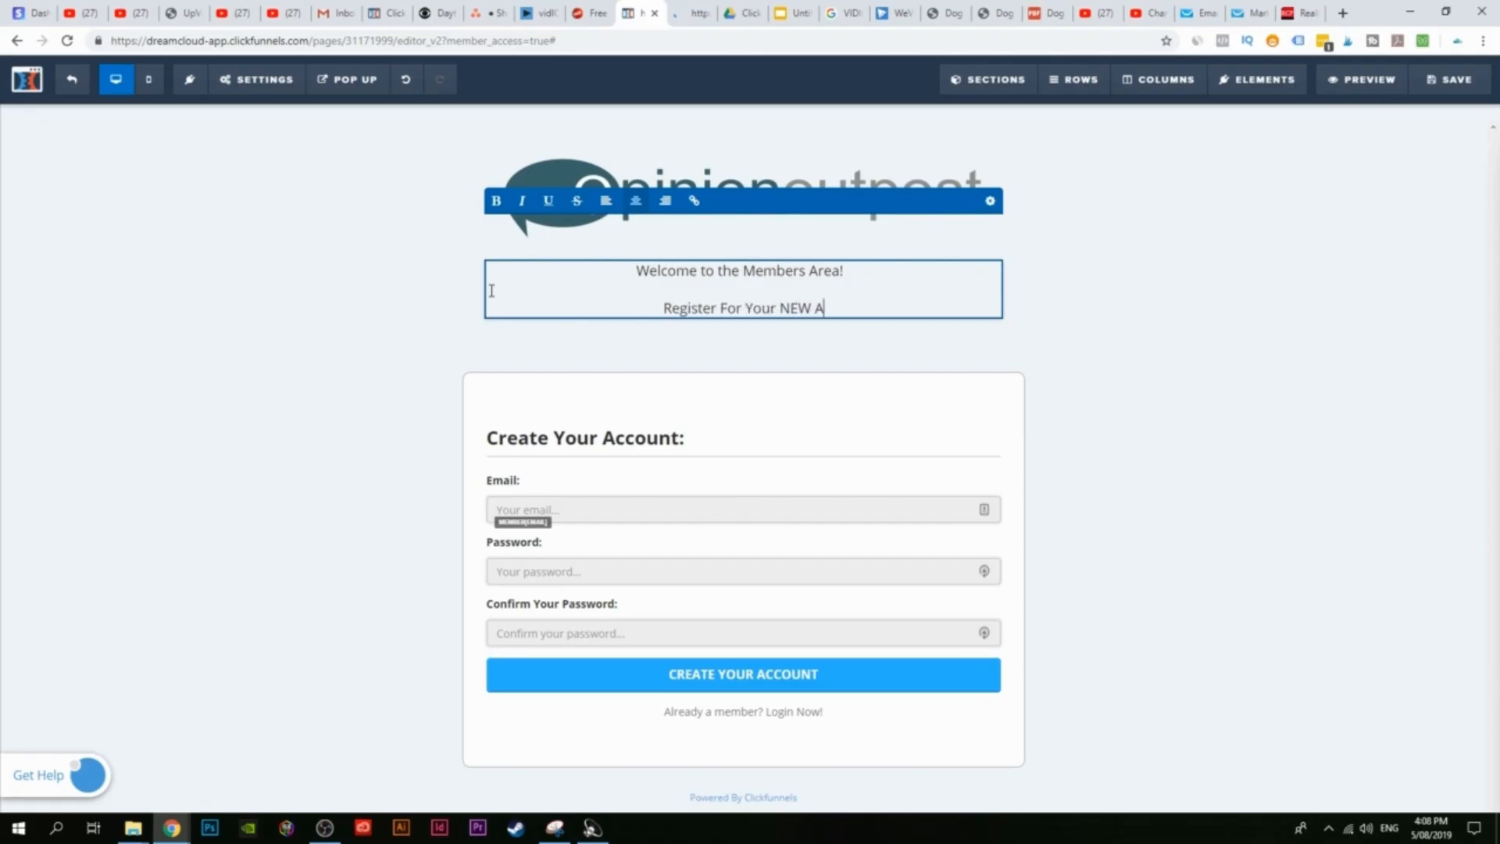
pyautogui.write('ccount')
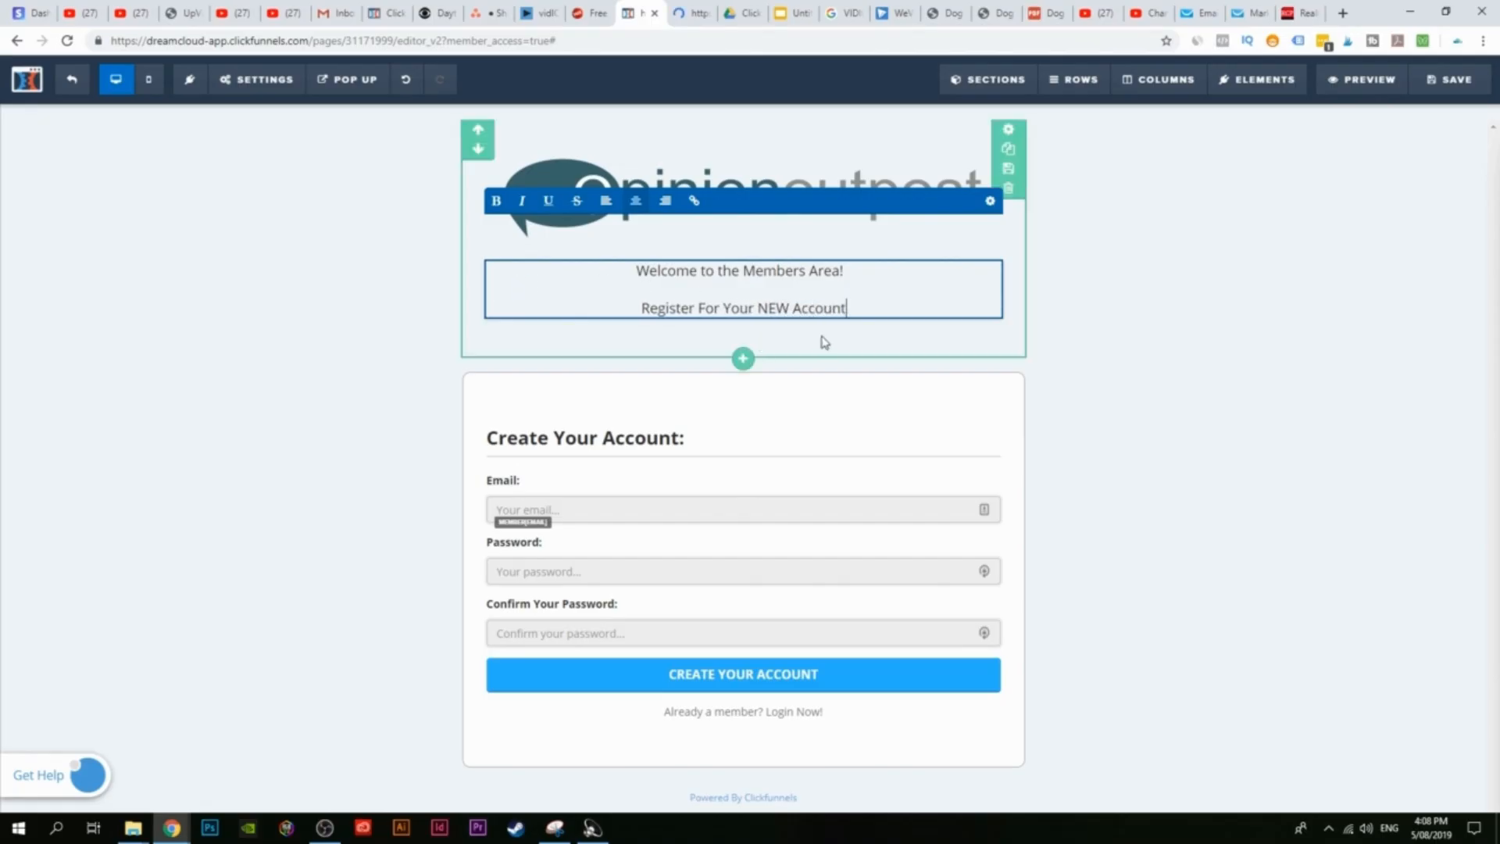
pyautogui.moveTo(870, 304); pyautogui.dragTo(613, 308)
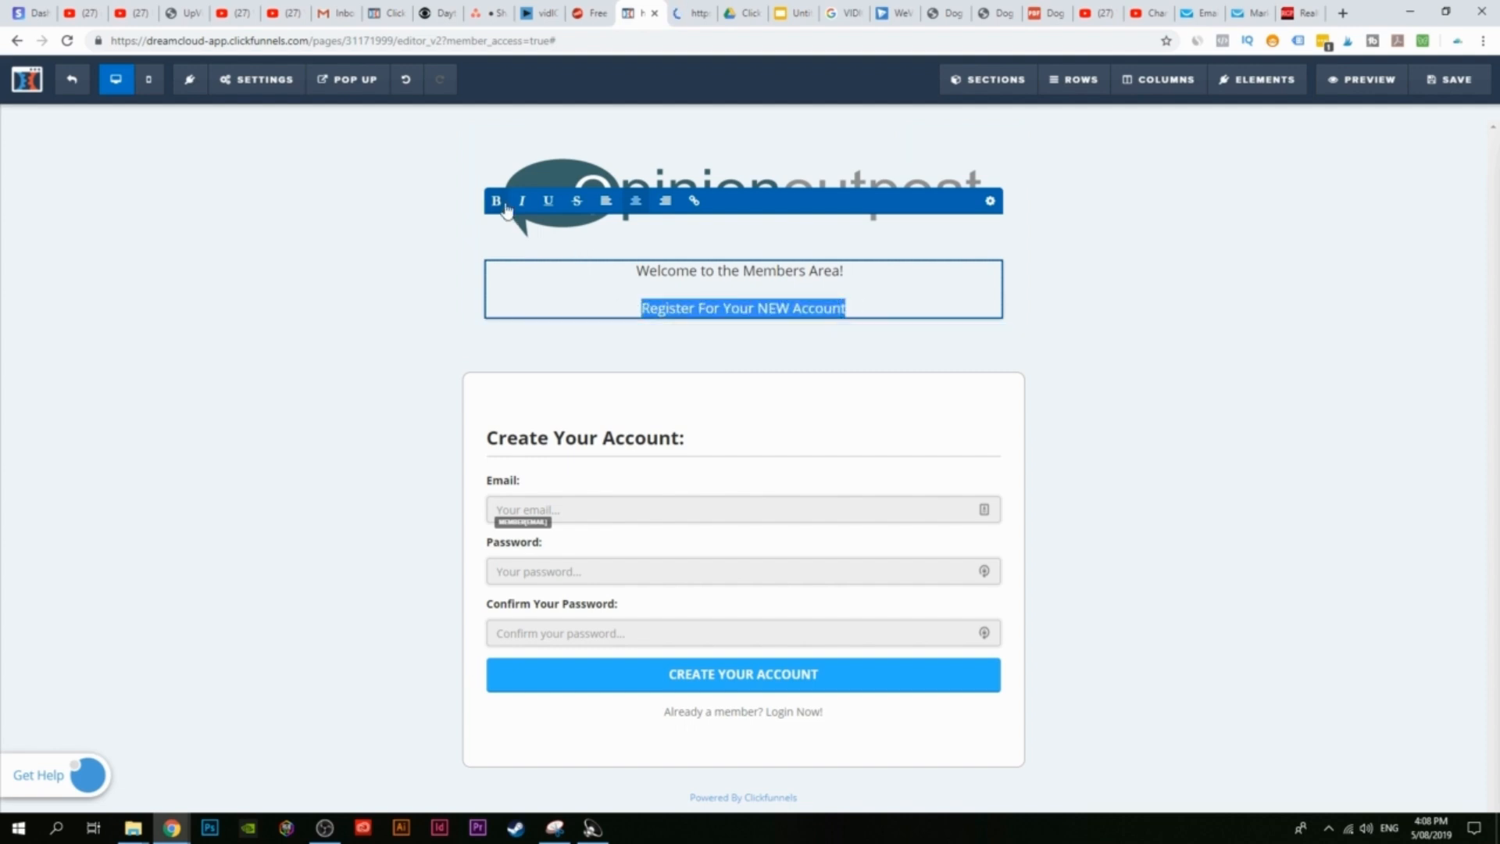
pyautogui.hotkey('ctrl', 'b')
# Step: Delete the whole welcome text element and save the page
pyautogui.click(1131, 388)
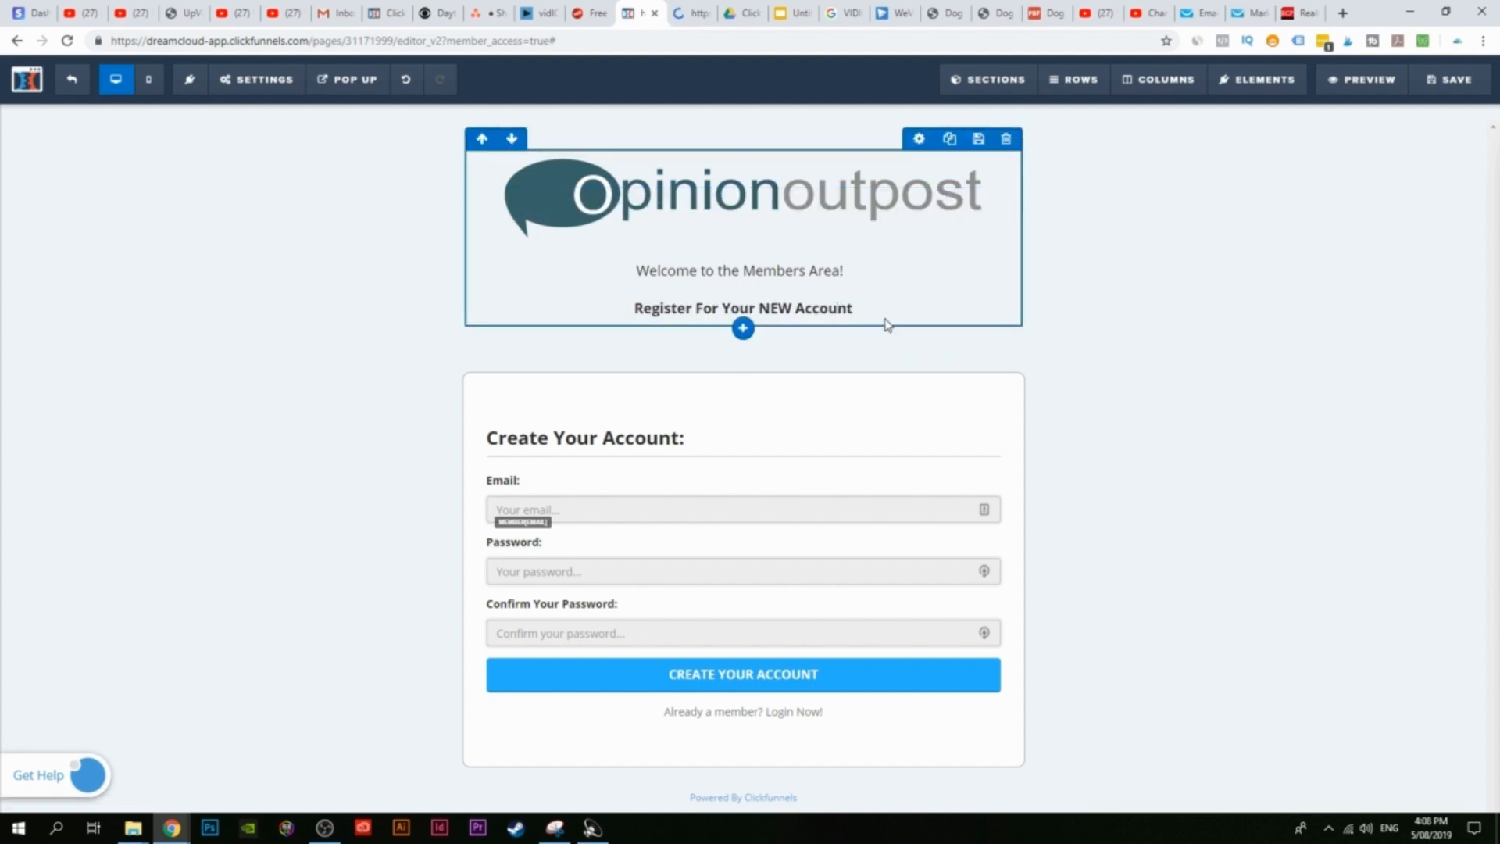
pyautogui.click(988, 251)
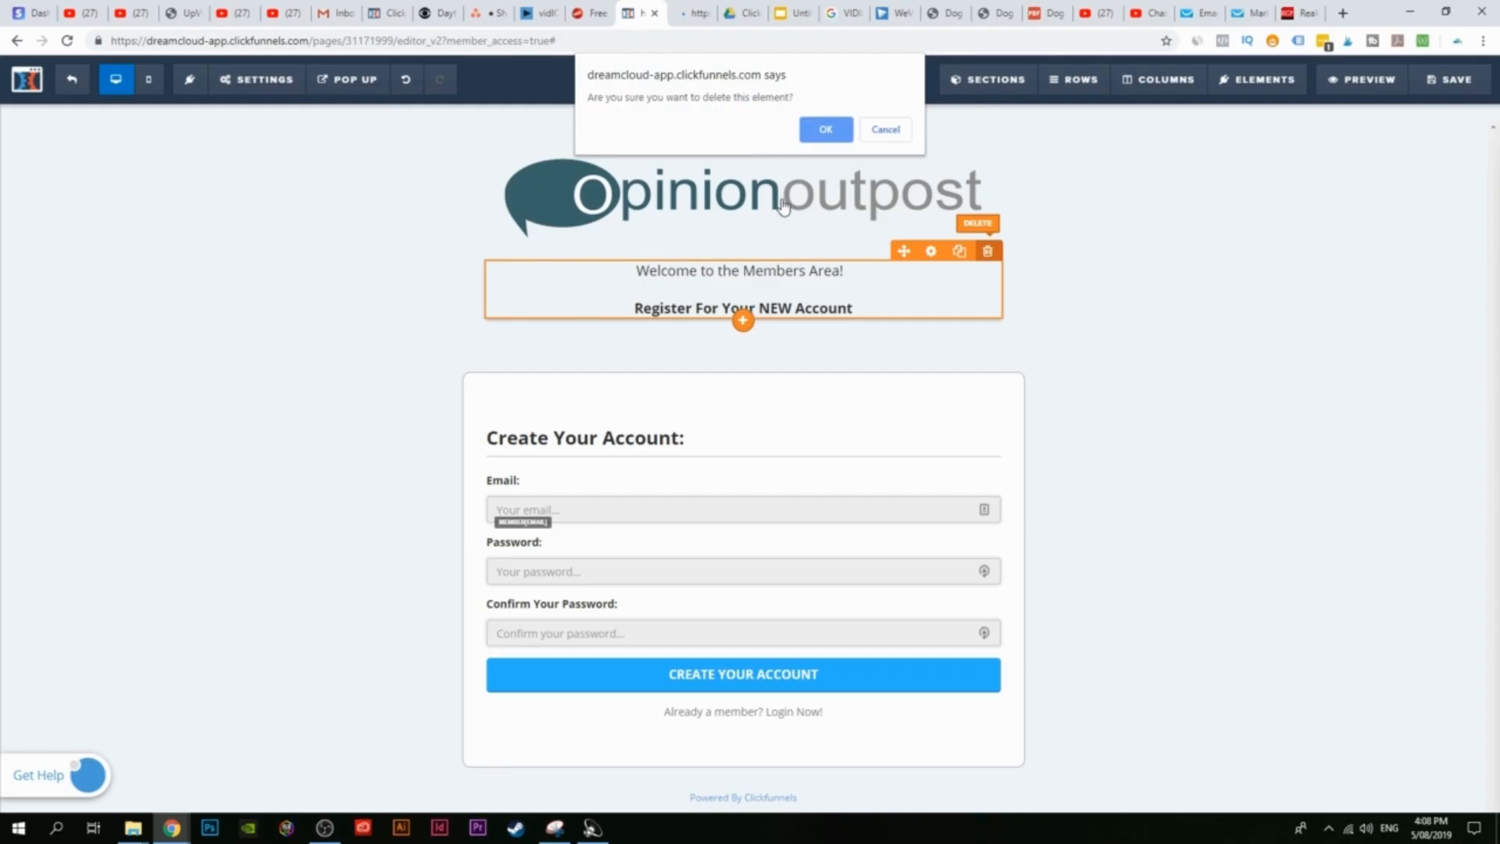
pyautogui.click(819, 139)
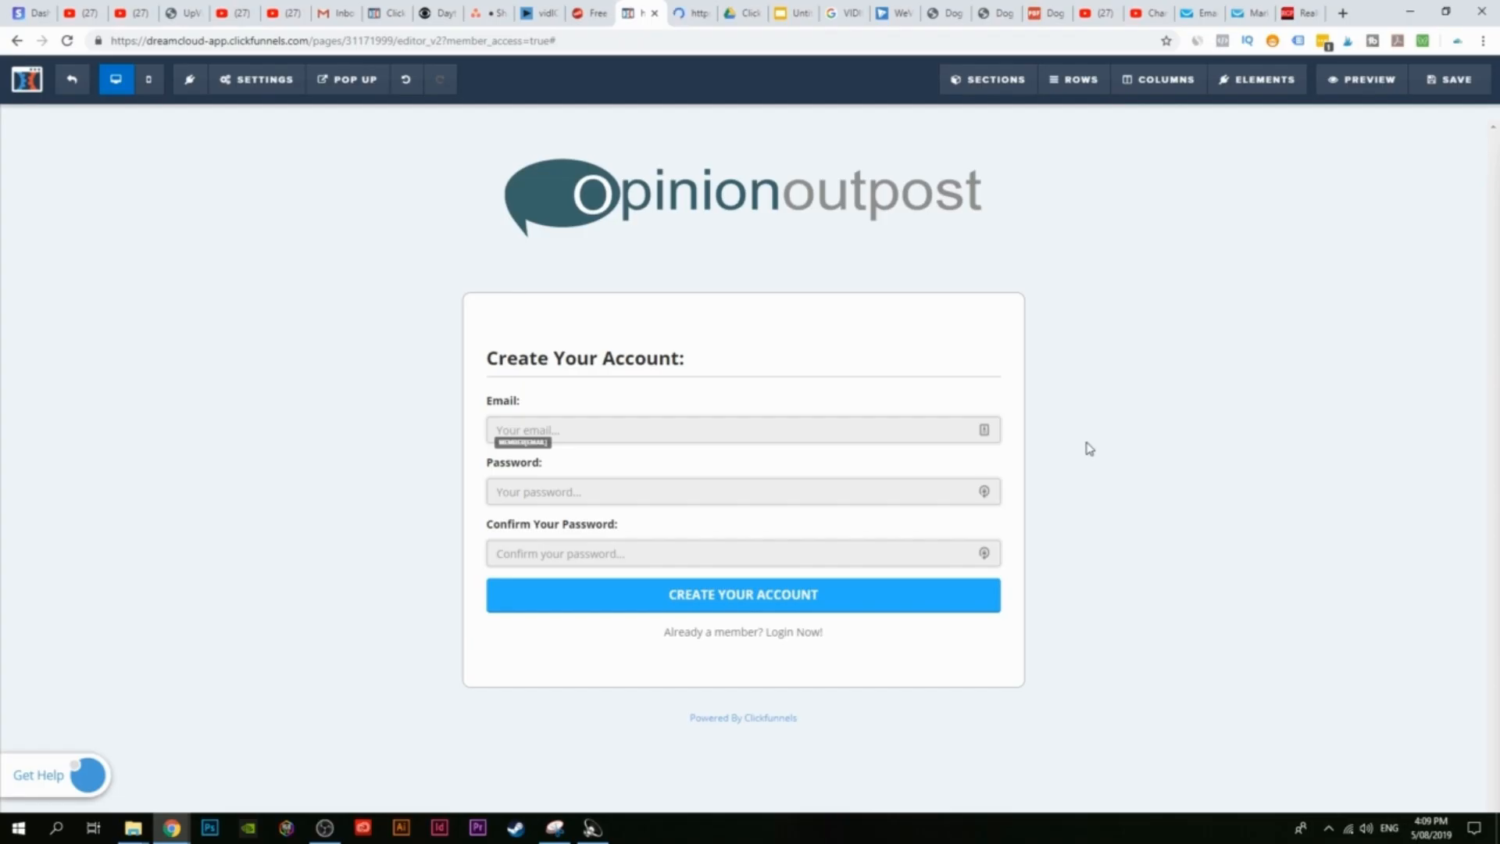
pyautogui.click(1449, 79)
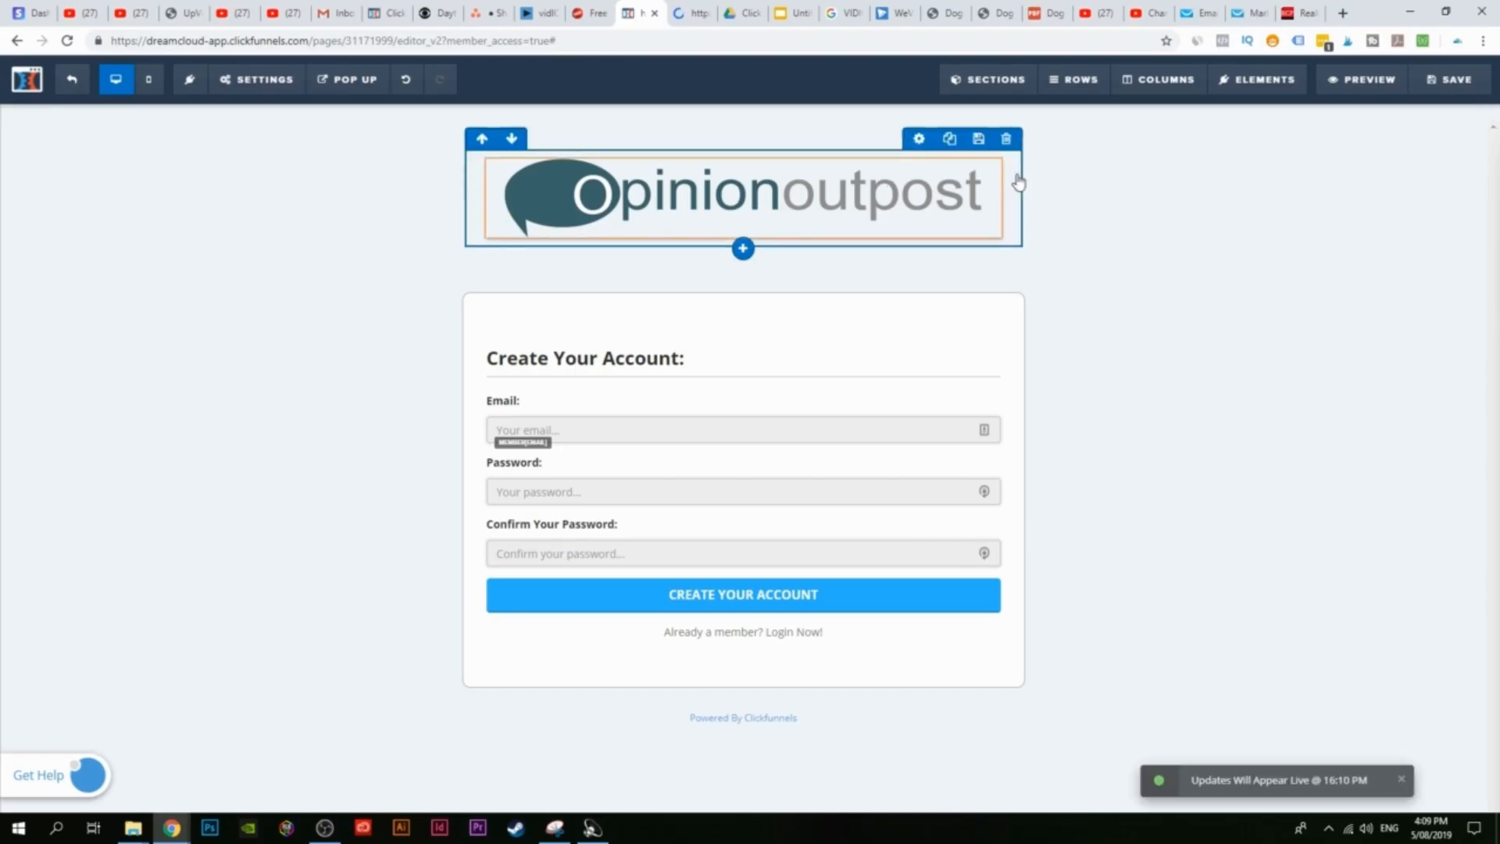
# Step: Preview the login page, then go back to the Optin step overview
pyautogui.click(1367, 81)
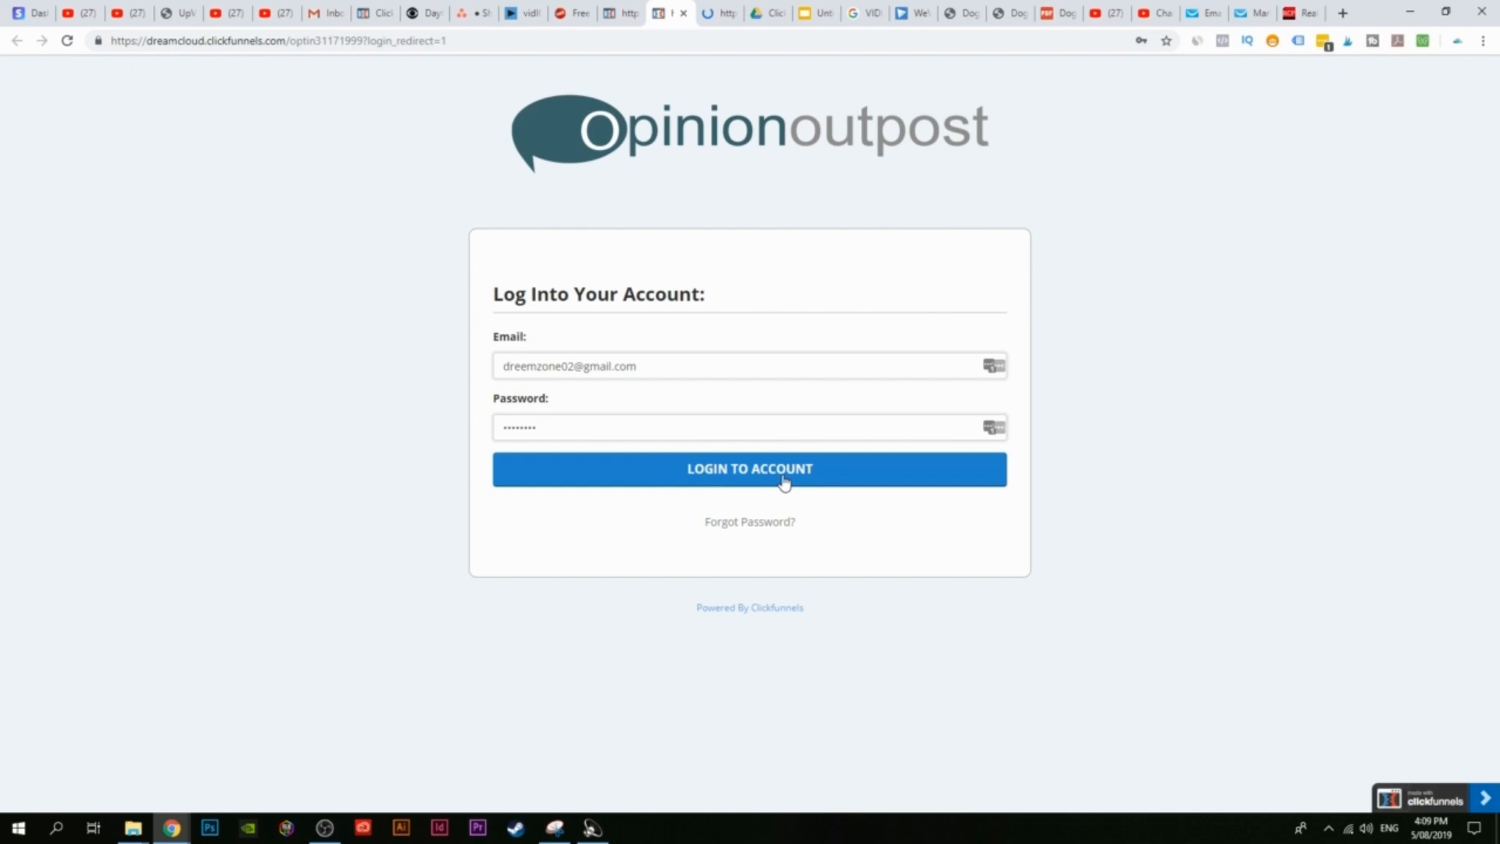
pyautogui.click(622, 12)
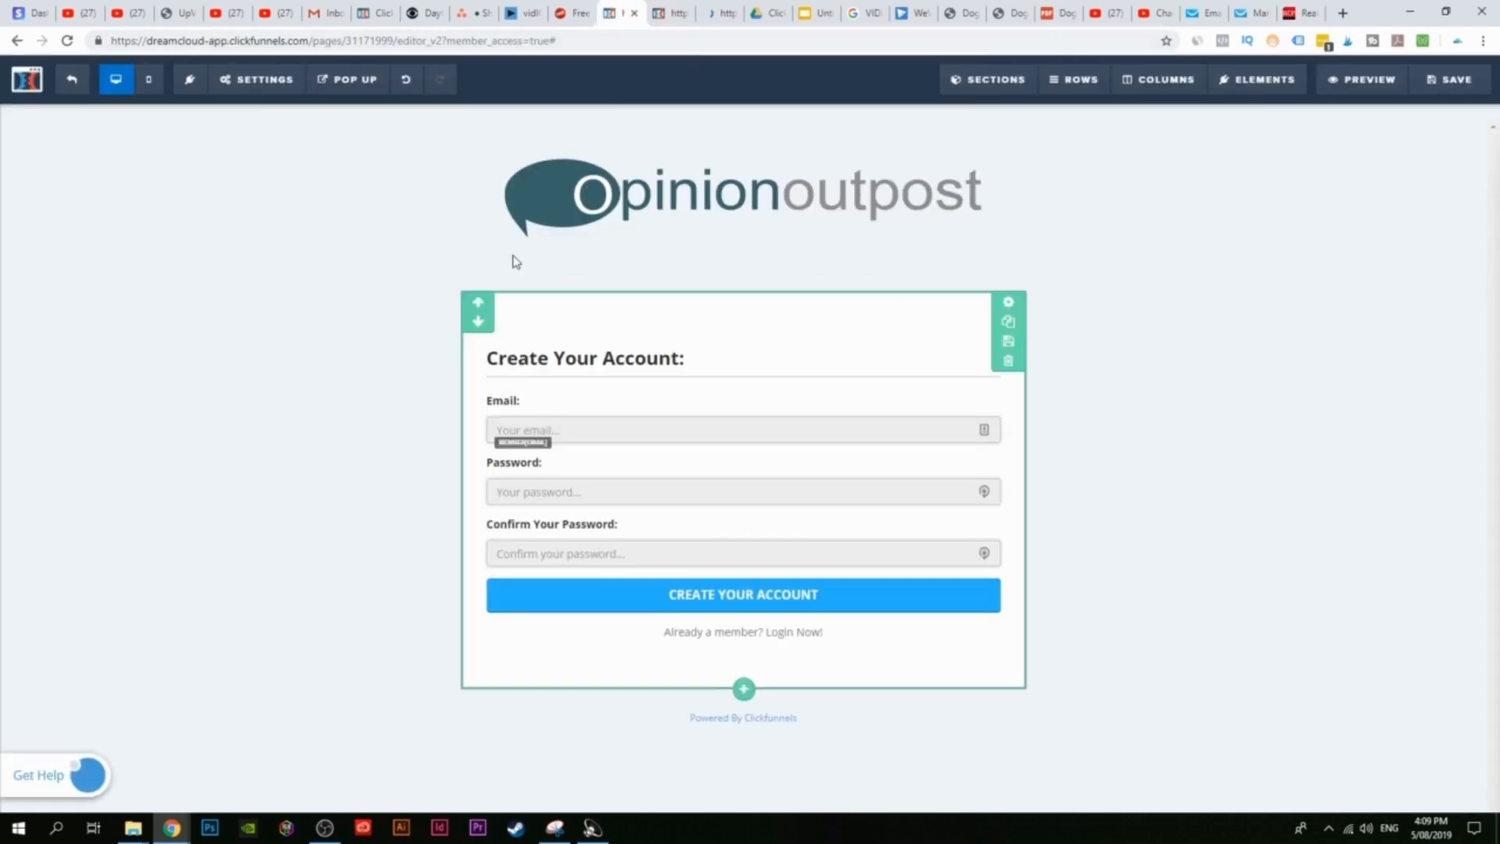
pyautogui.click(72, 80)
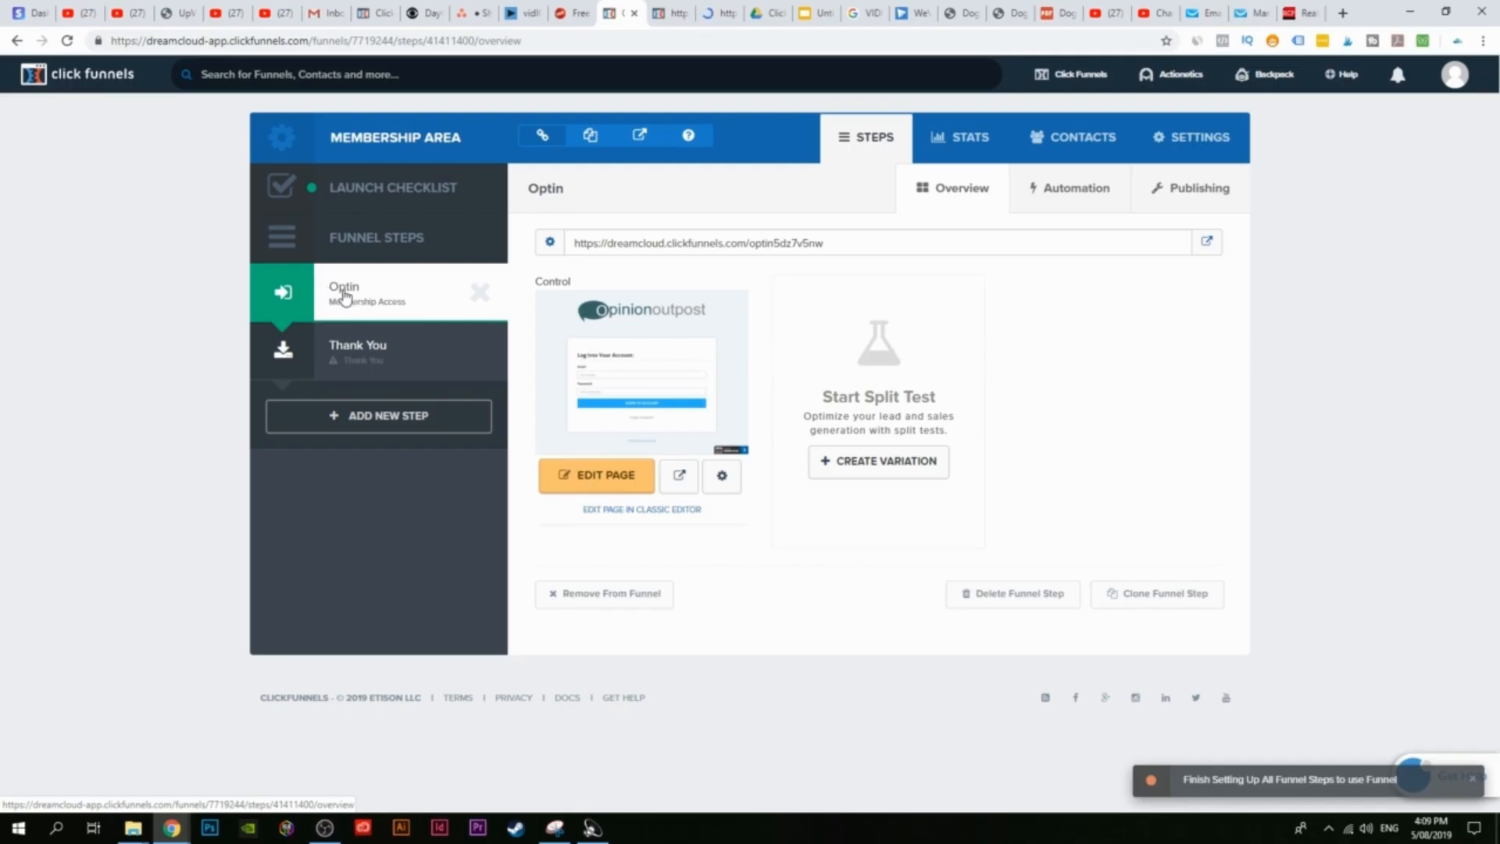
# Step: Rename the Optin page to 'Registration Page' and open the Thank You step
pyautogui.click(721, 478)
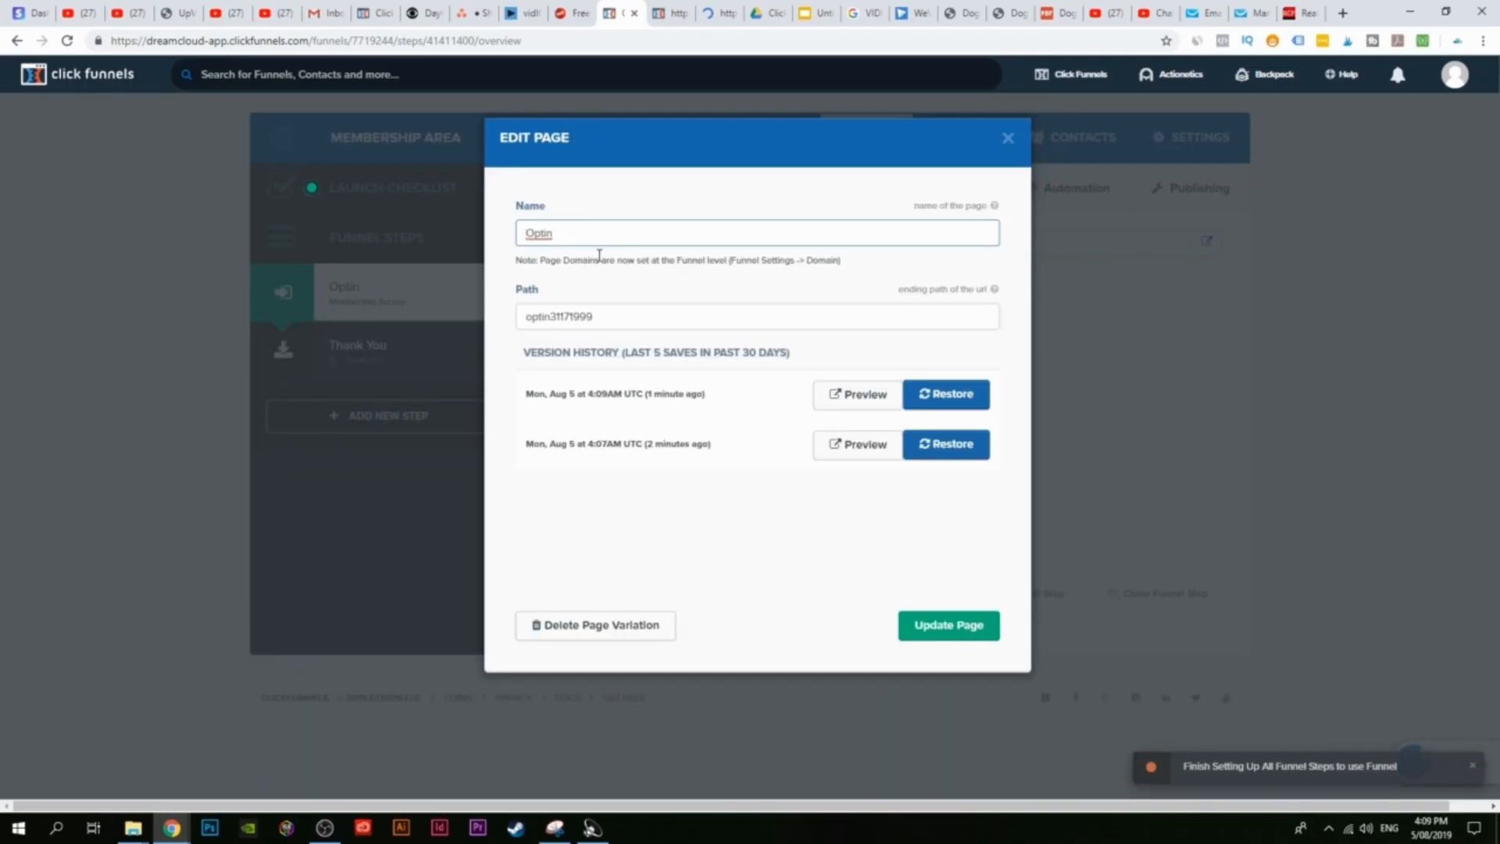
pyautogui.write('Registration Page')
pyautogui.click(966, 622)
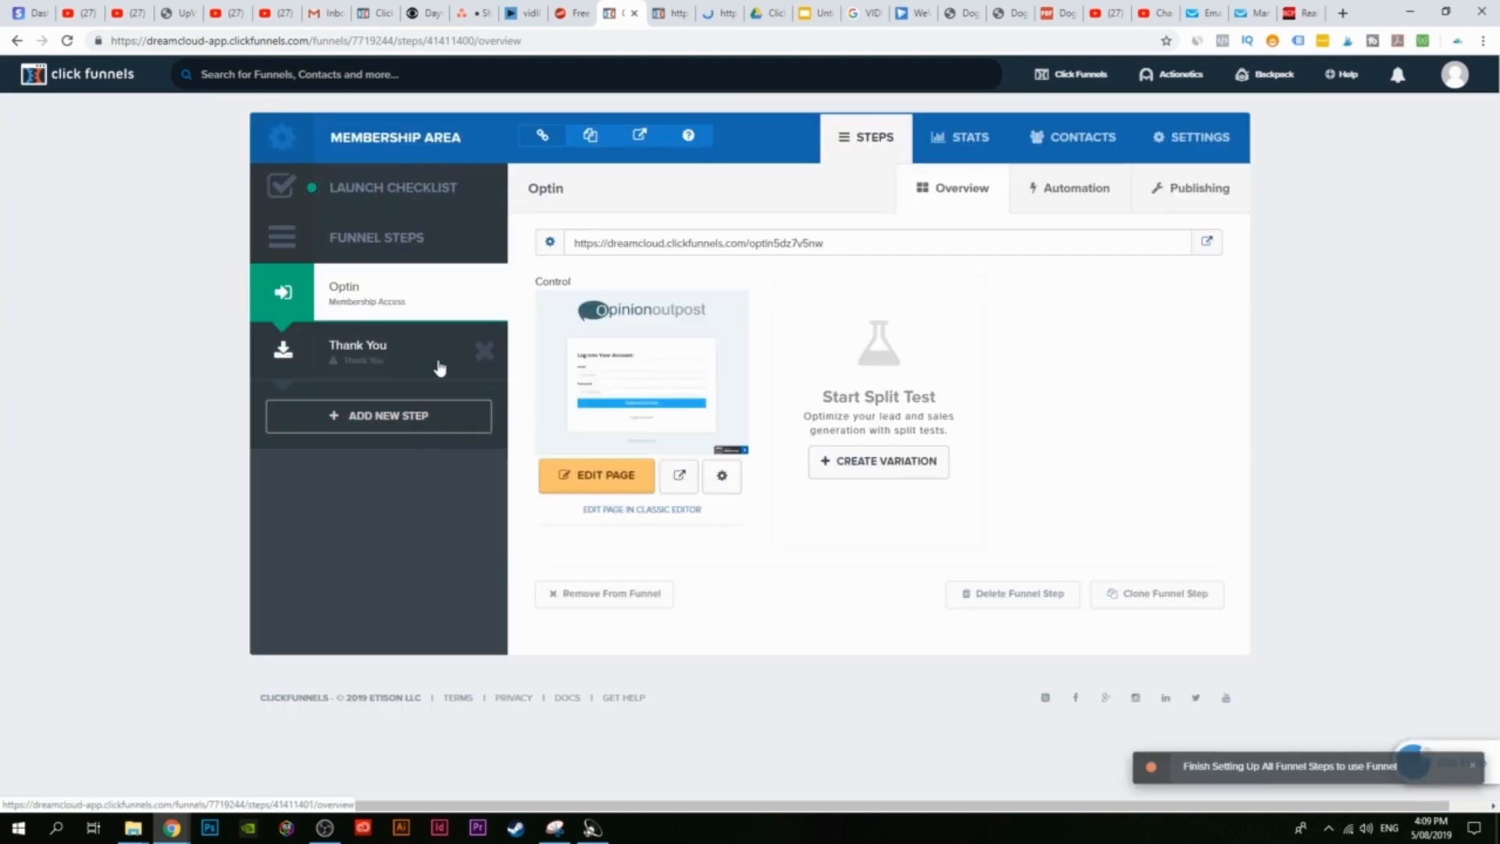
pyautogui.click(389, 372)
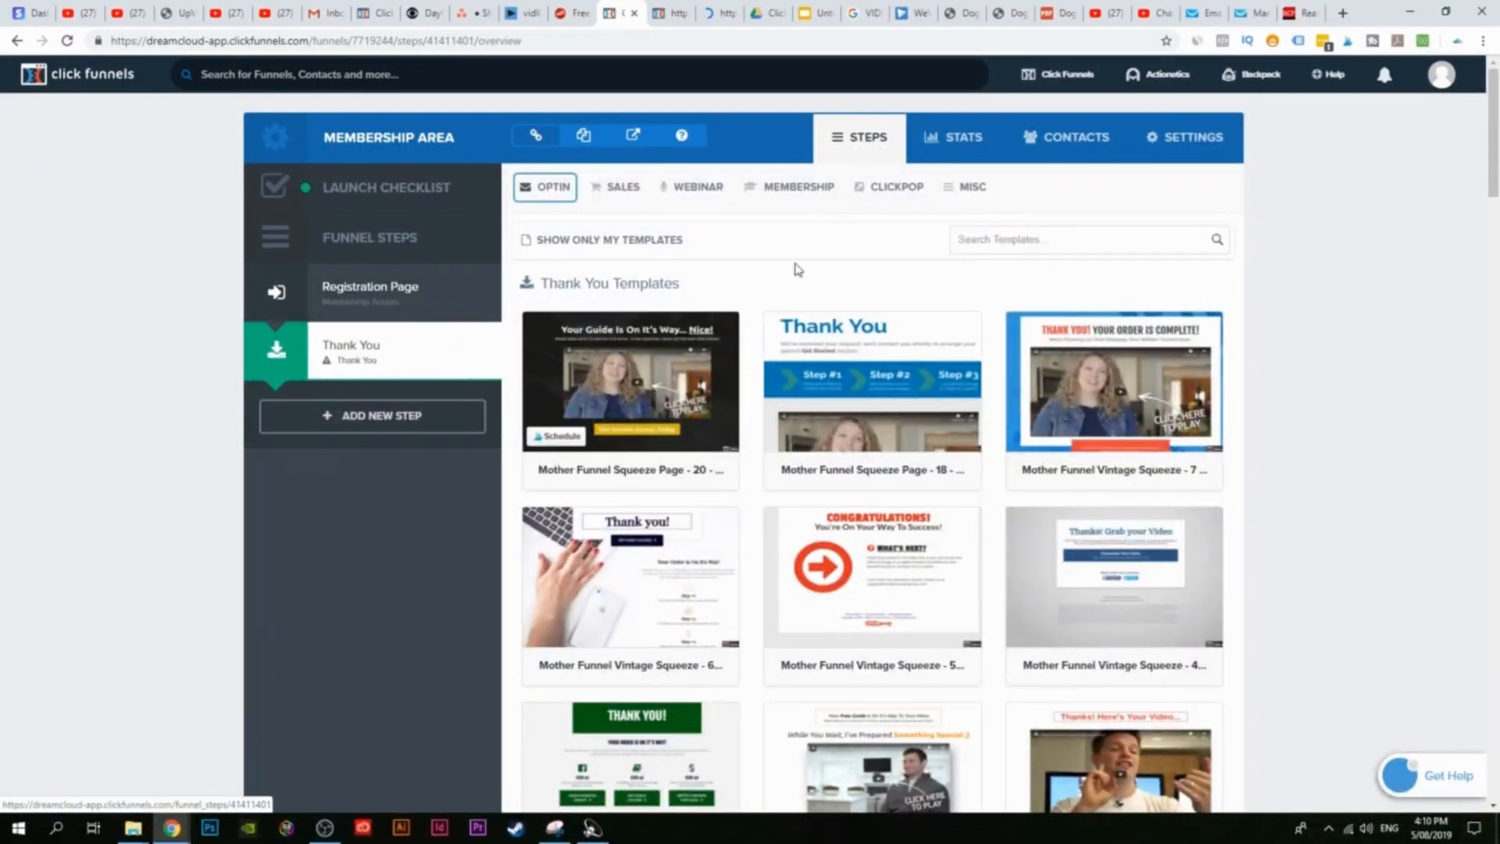
# Step: Preview the Funnel Hacks Style membership area template, then delete the Thank You step
pyautogui.click(797, 187)
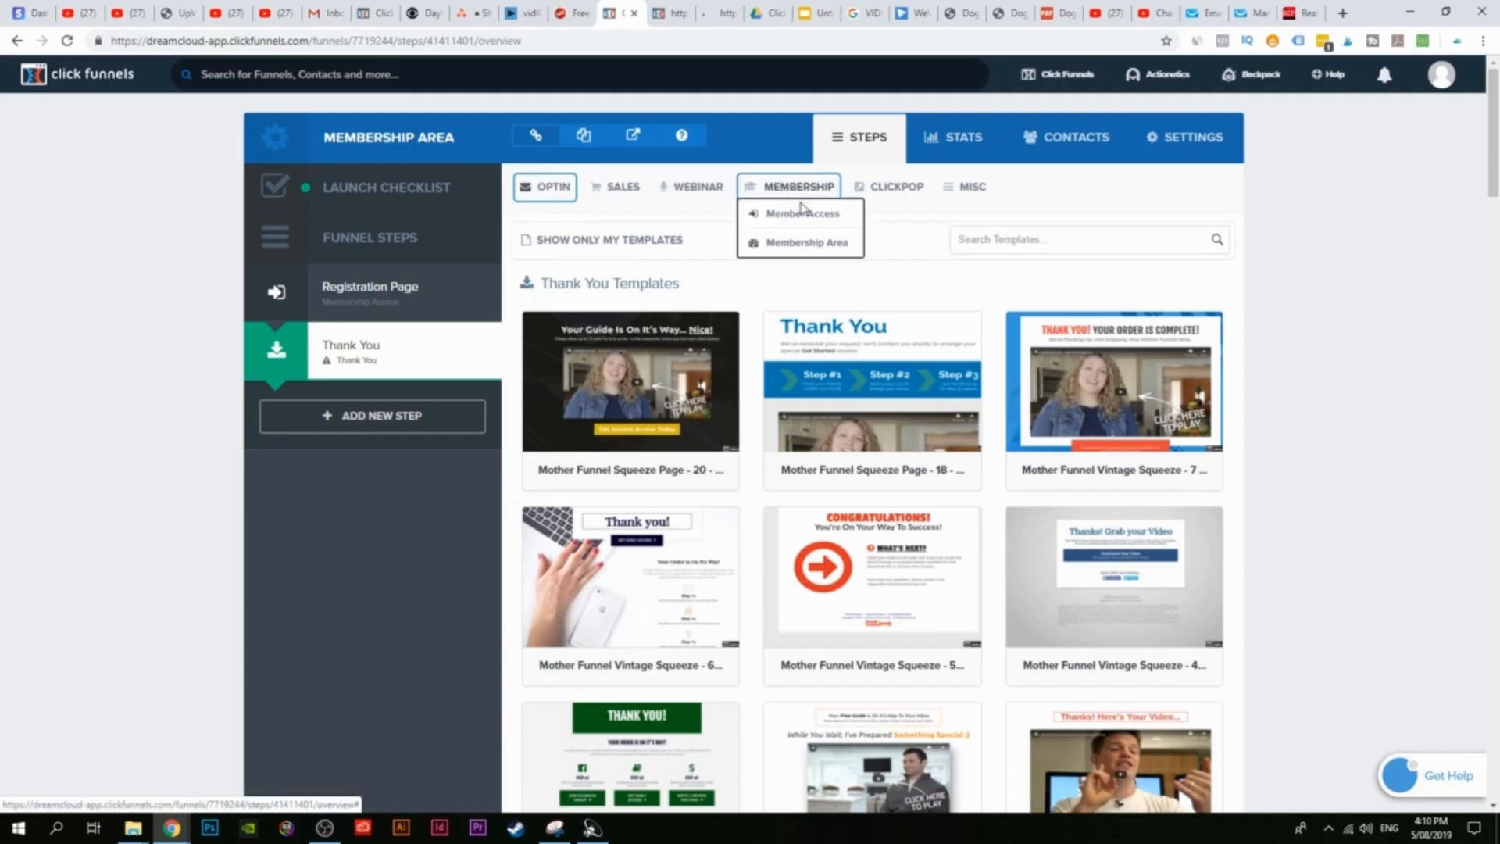
pyautogui.click(791, 244)
pyautogui.scroll(-2, 1267, 479)
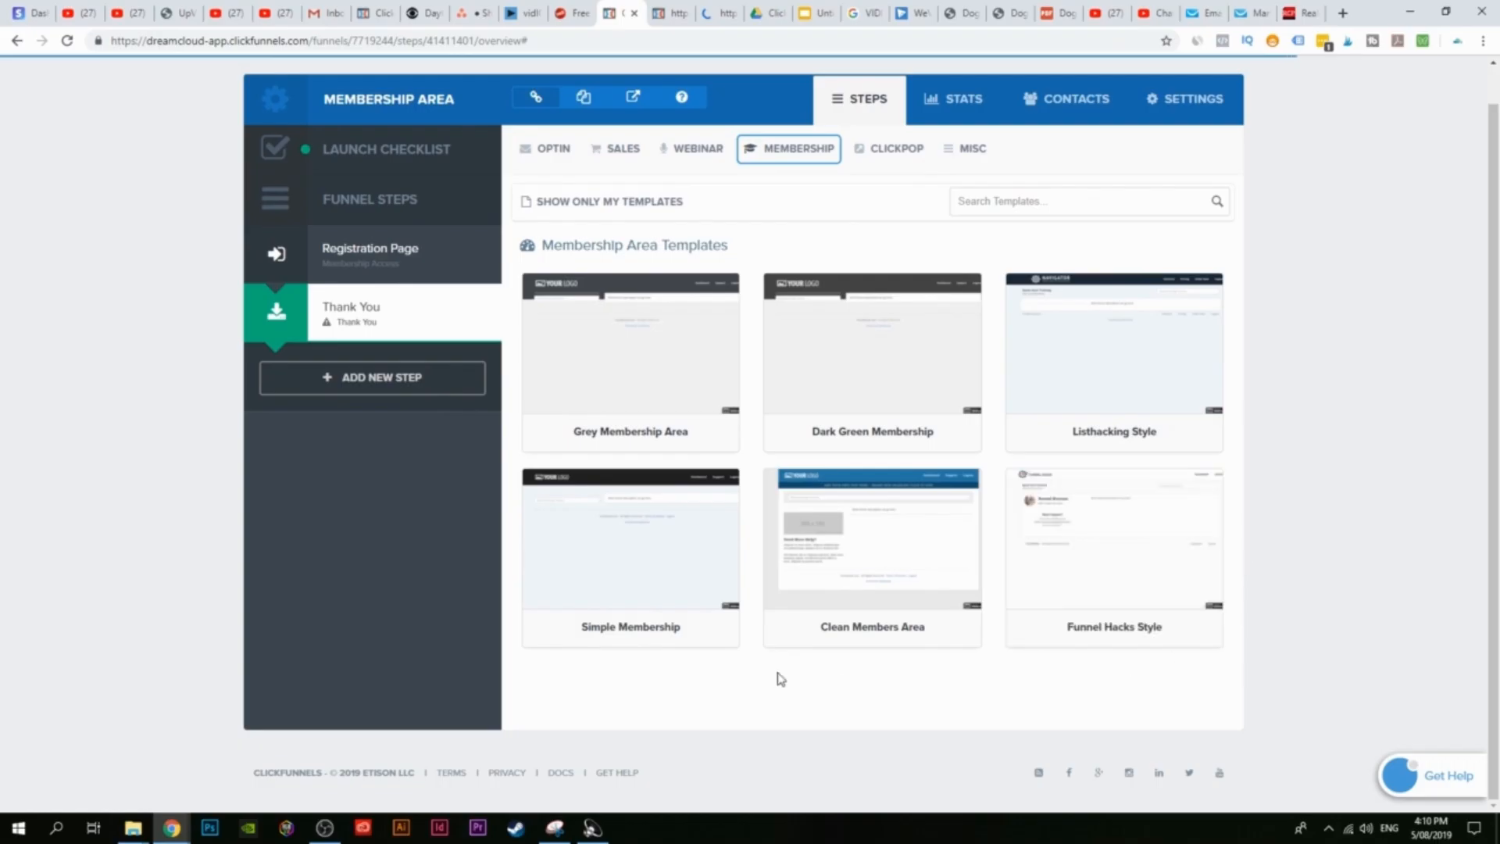
pyautogui.moveTo(1179, 625)
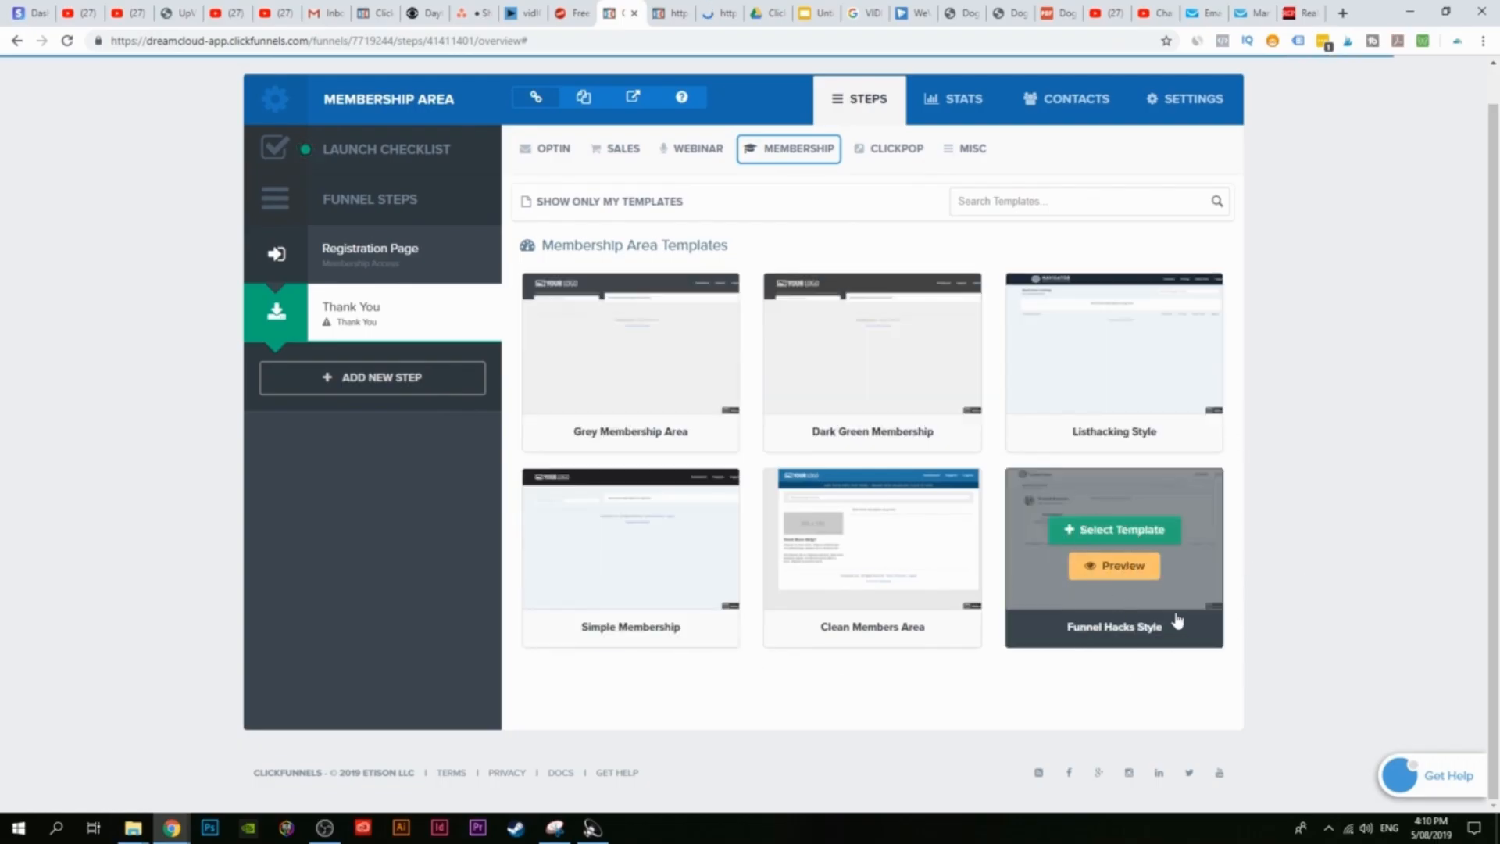
pyautogui.click(1153, 567)
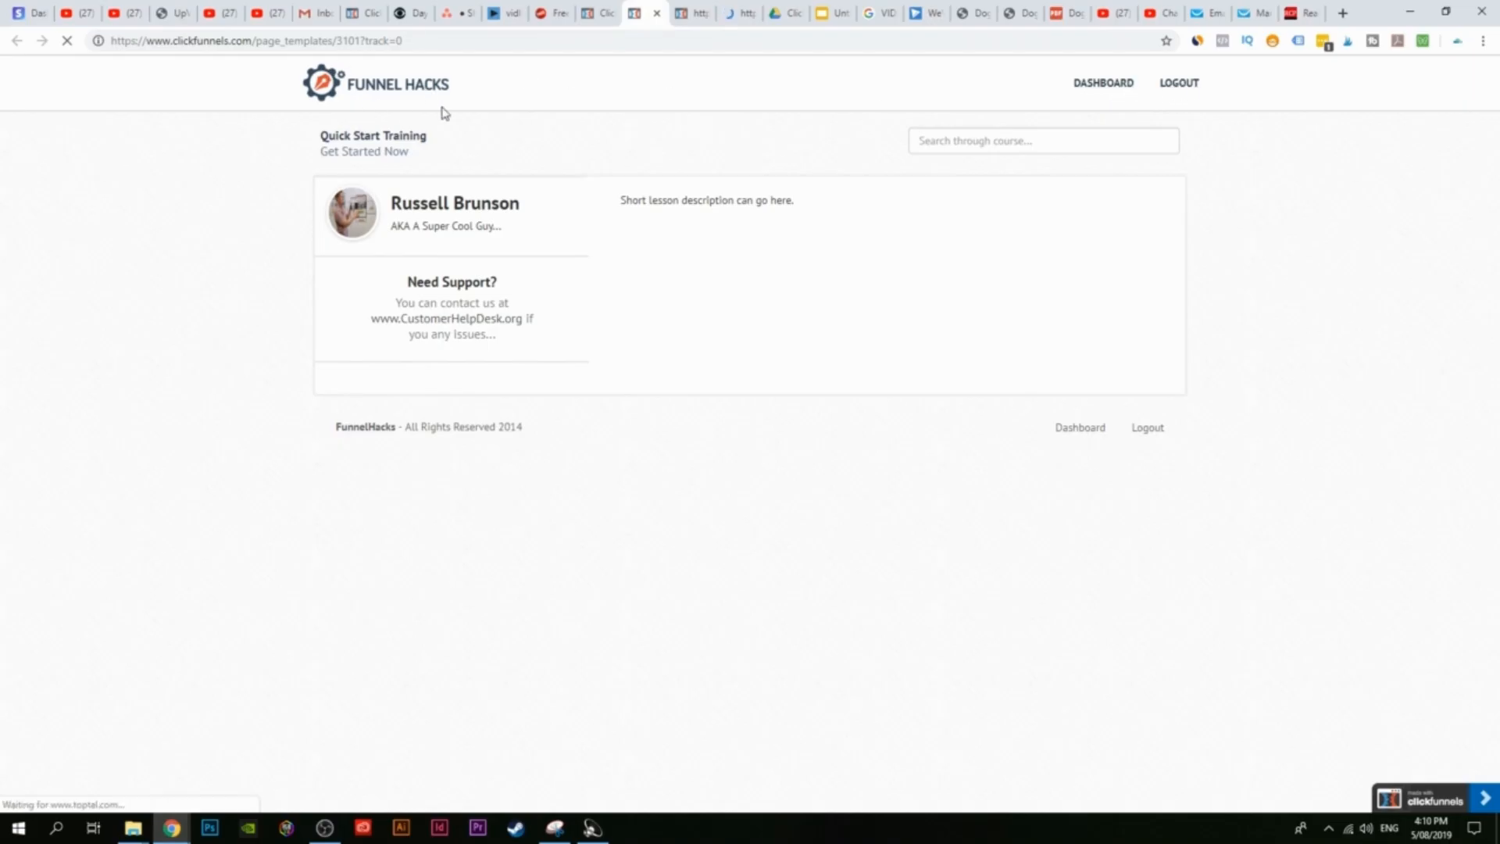
pyautogui.click(598, 13)
pyautogui.click(789, 148)
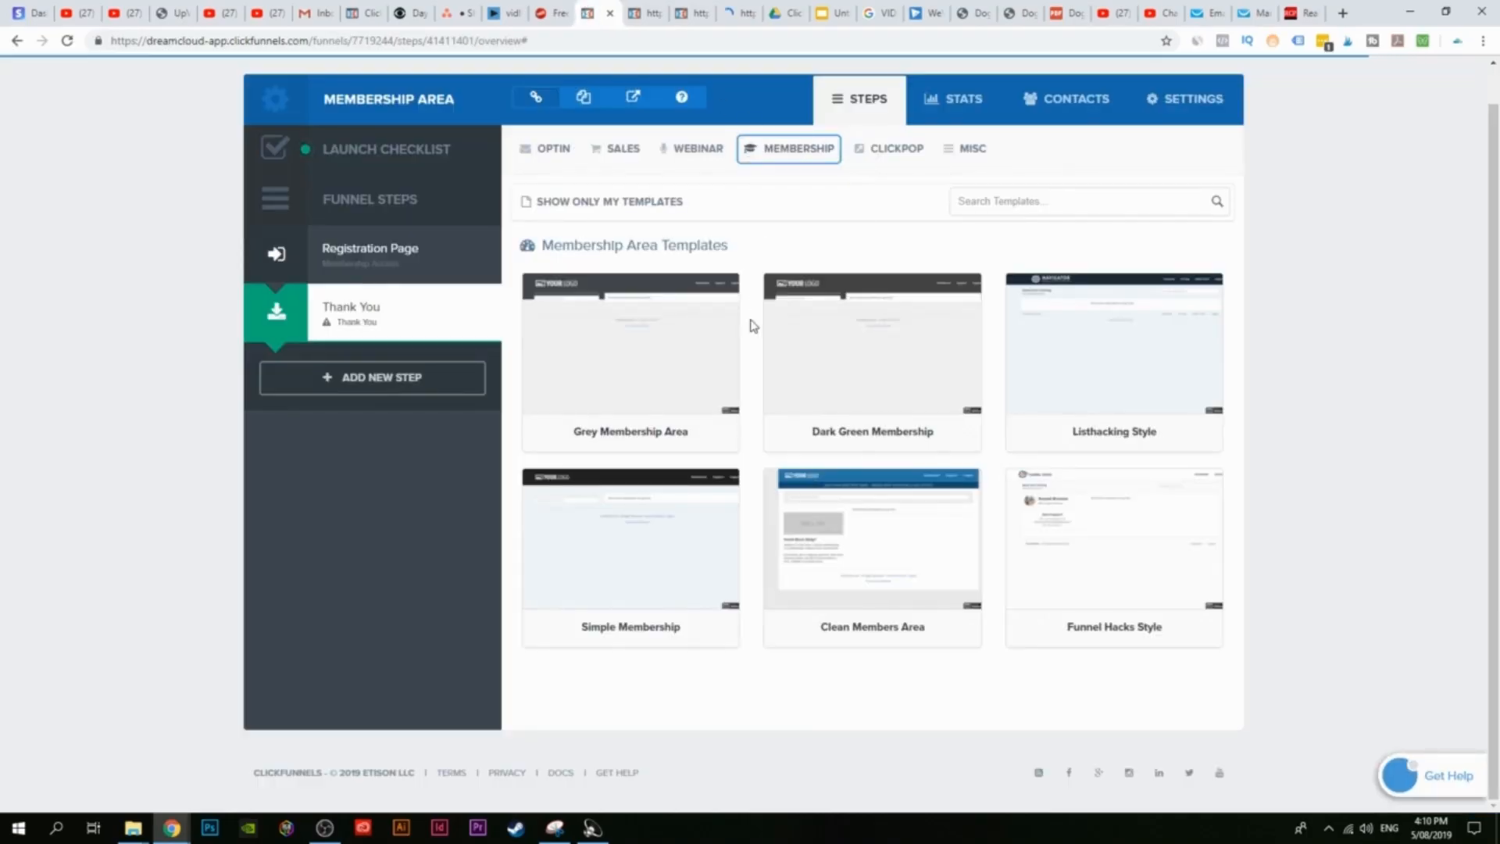
pyautogui.scroll(1, 753, 326)
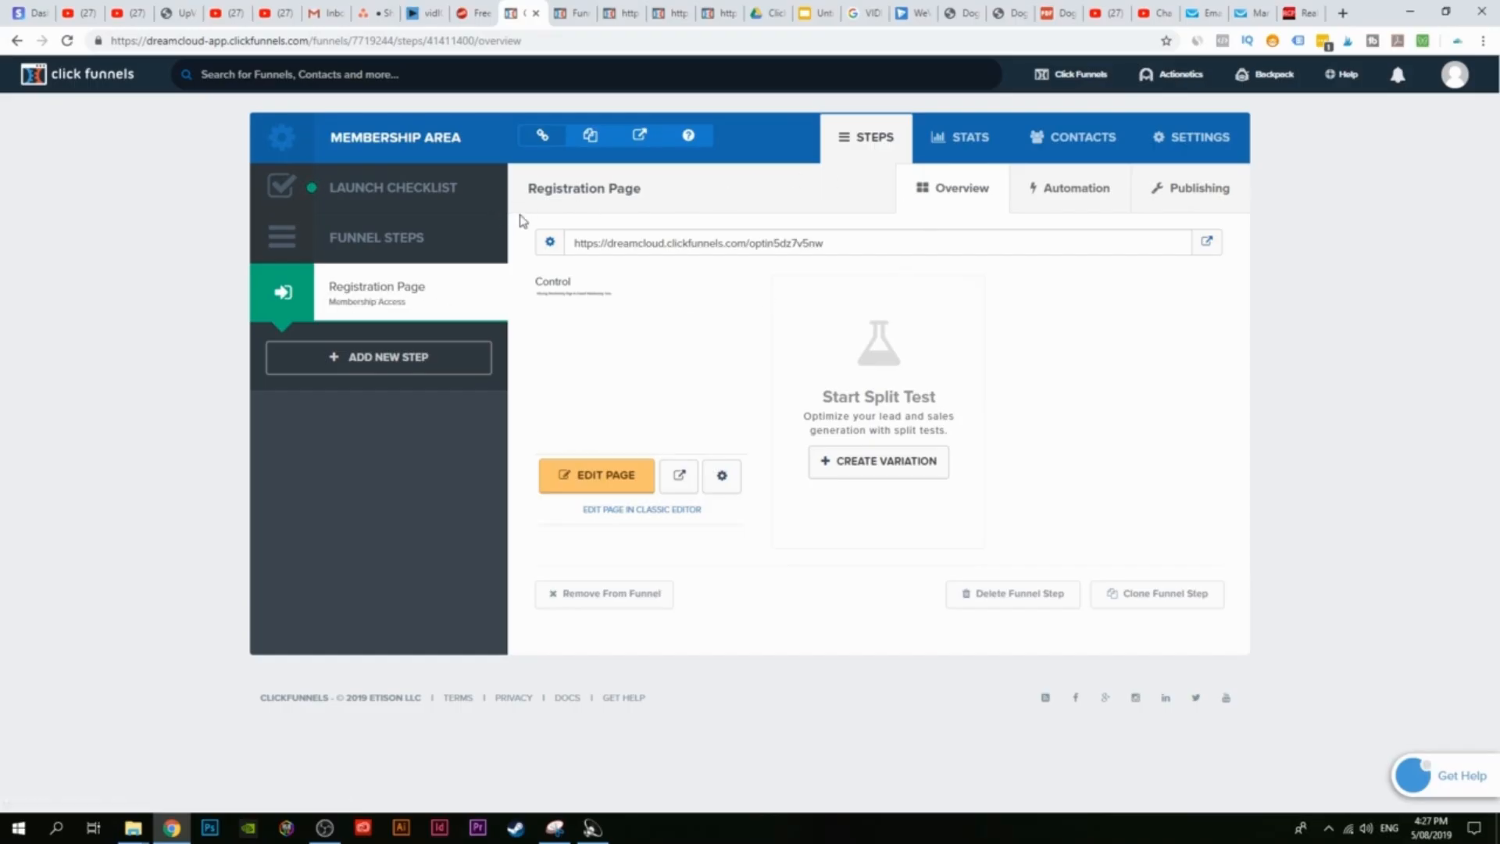
# Step: Add a funnel step named 'Membership Area' after Registration Page
pyautogui.click(398, 364)
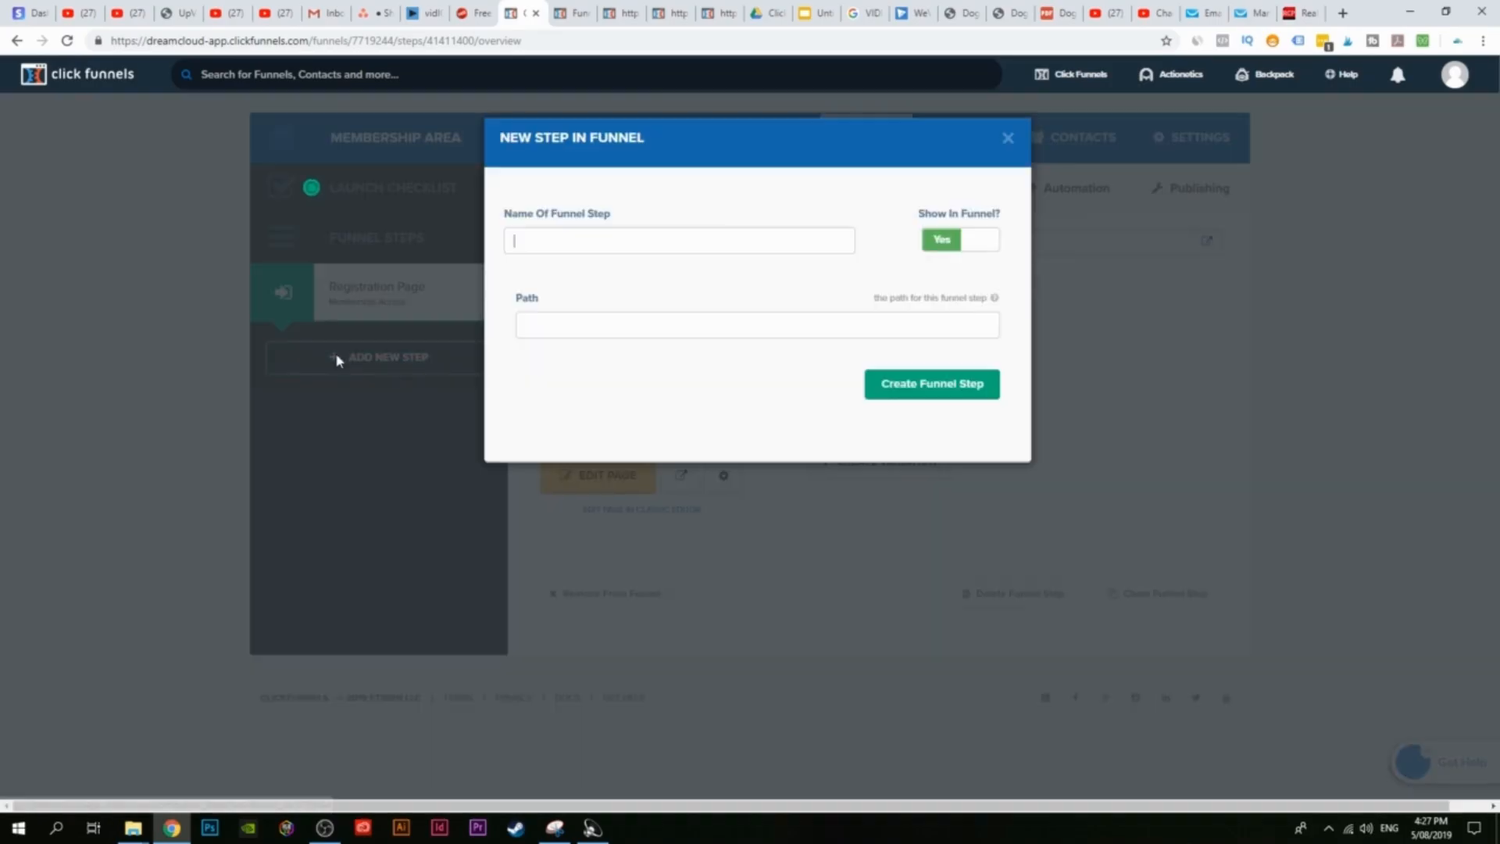
pyautogui.write('Membership Area')
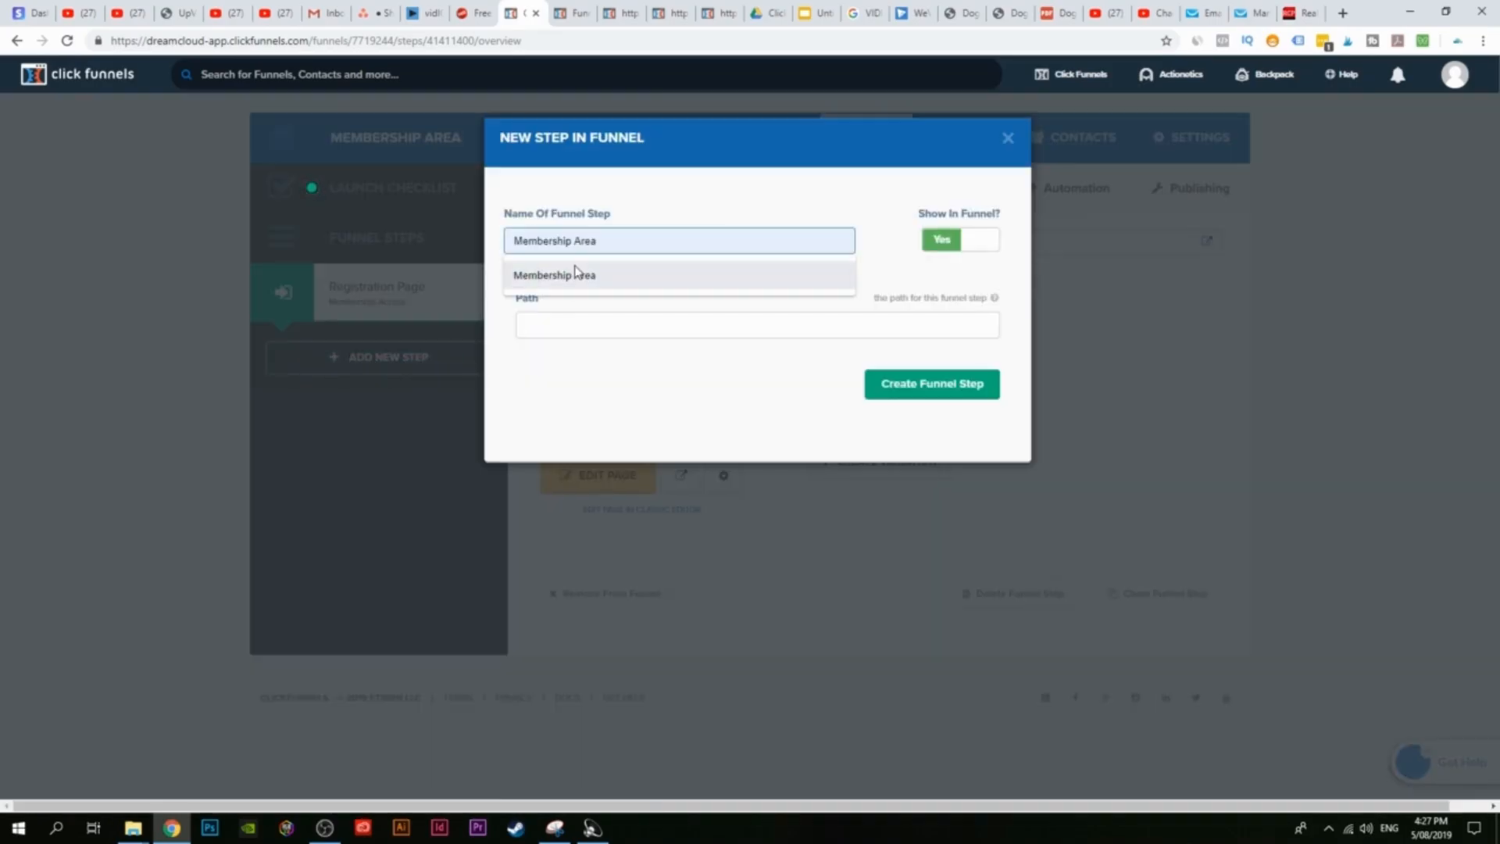
pyautogui.click(598, 275)
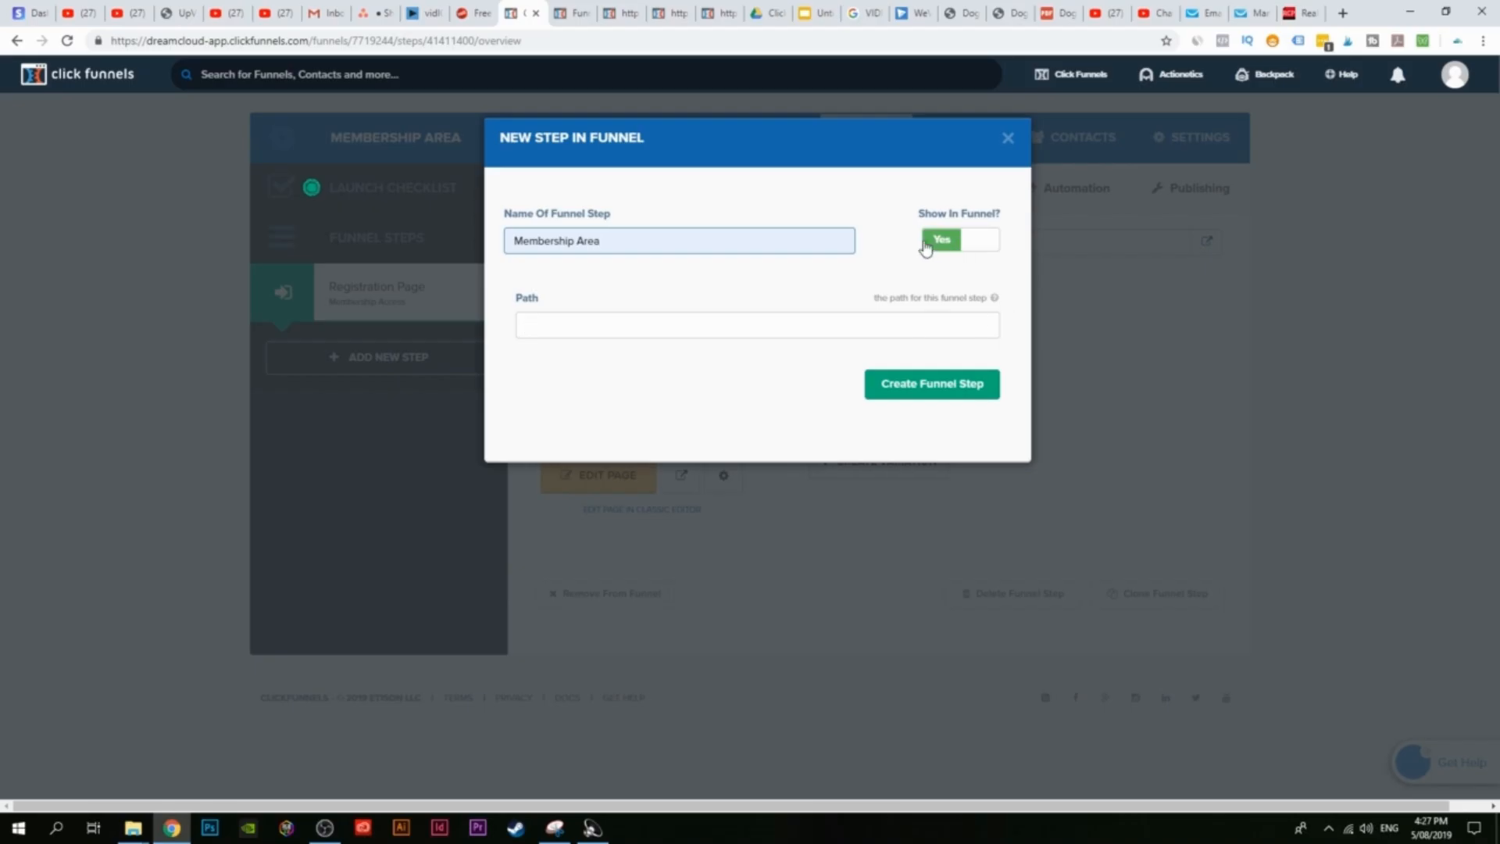
pyautogui.click(937, 394)
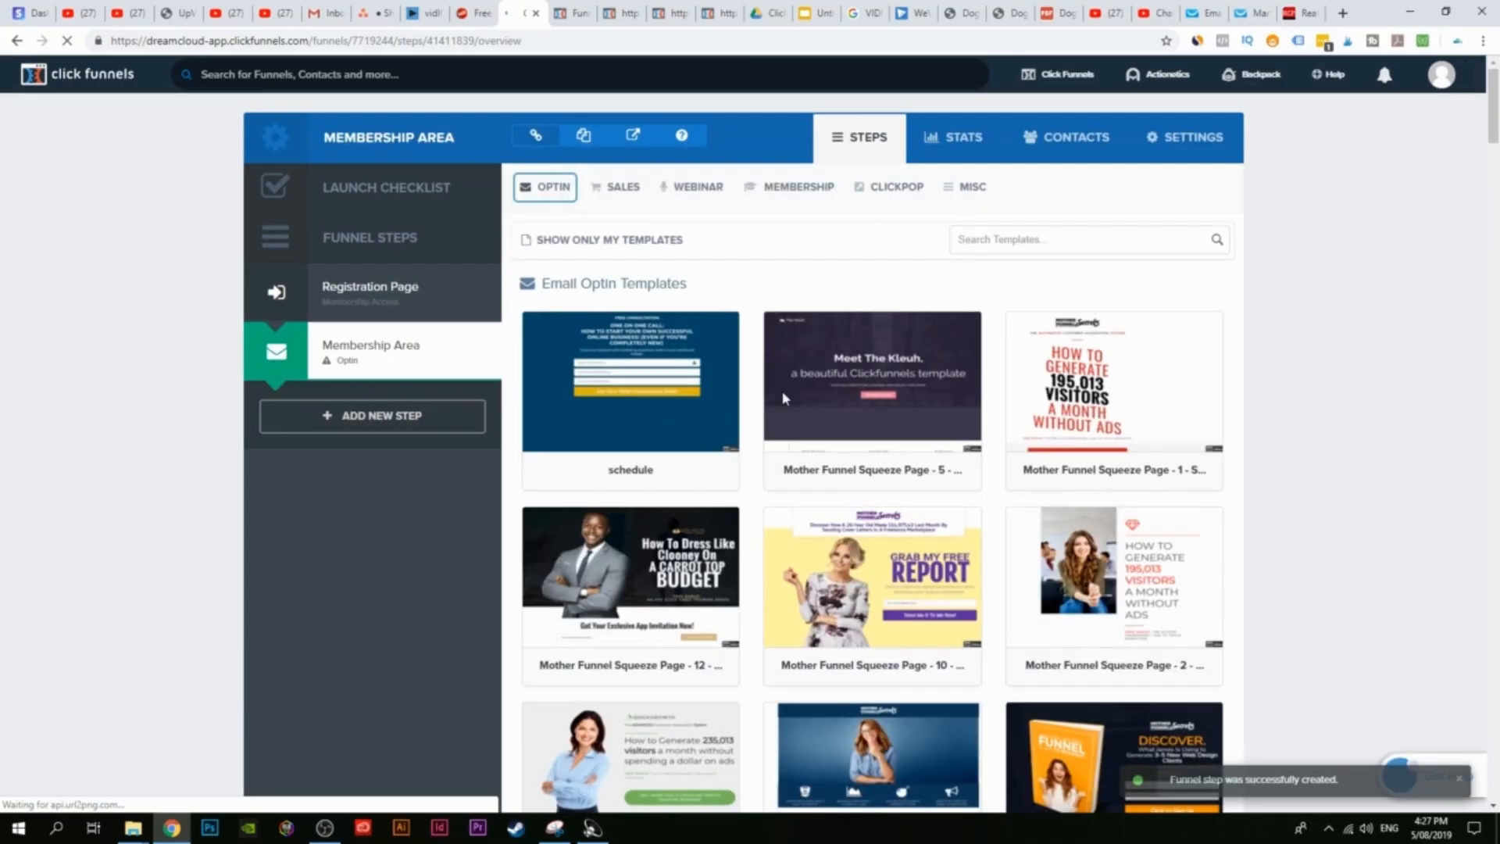
# Step: List Membership > Membership Area templates for the new step and preview Funnel Hacks Style
pyautogui.moveTo(784, 400)
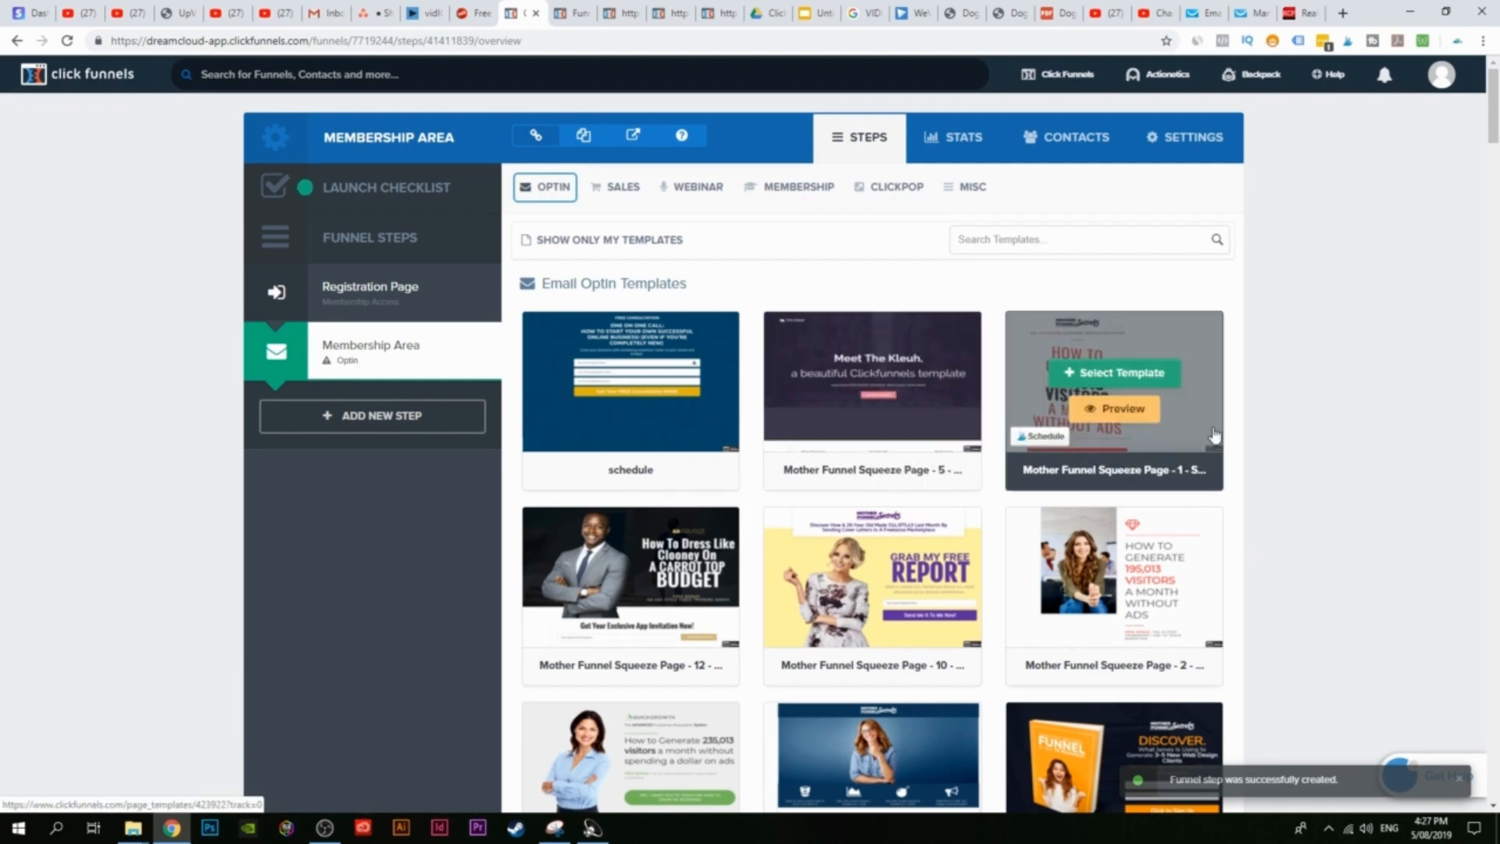
pyautogui.scroll(-3, 860, 468)
pyautogui.scroll(3, 735, 422)
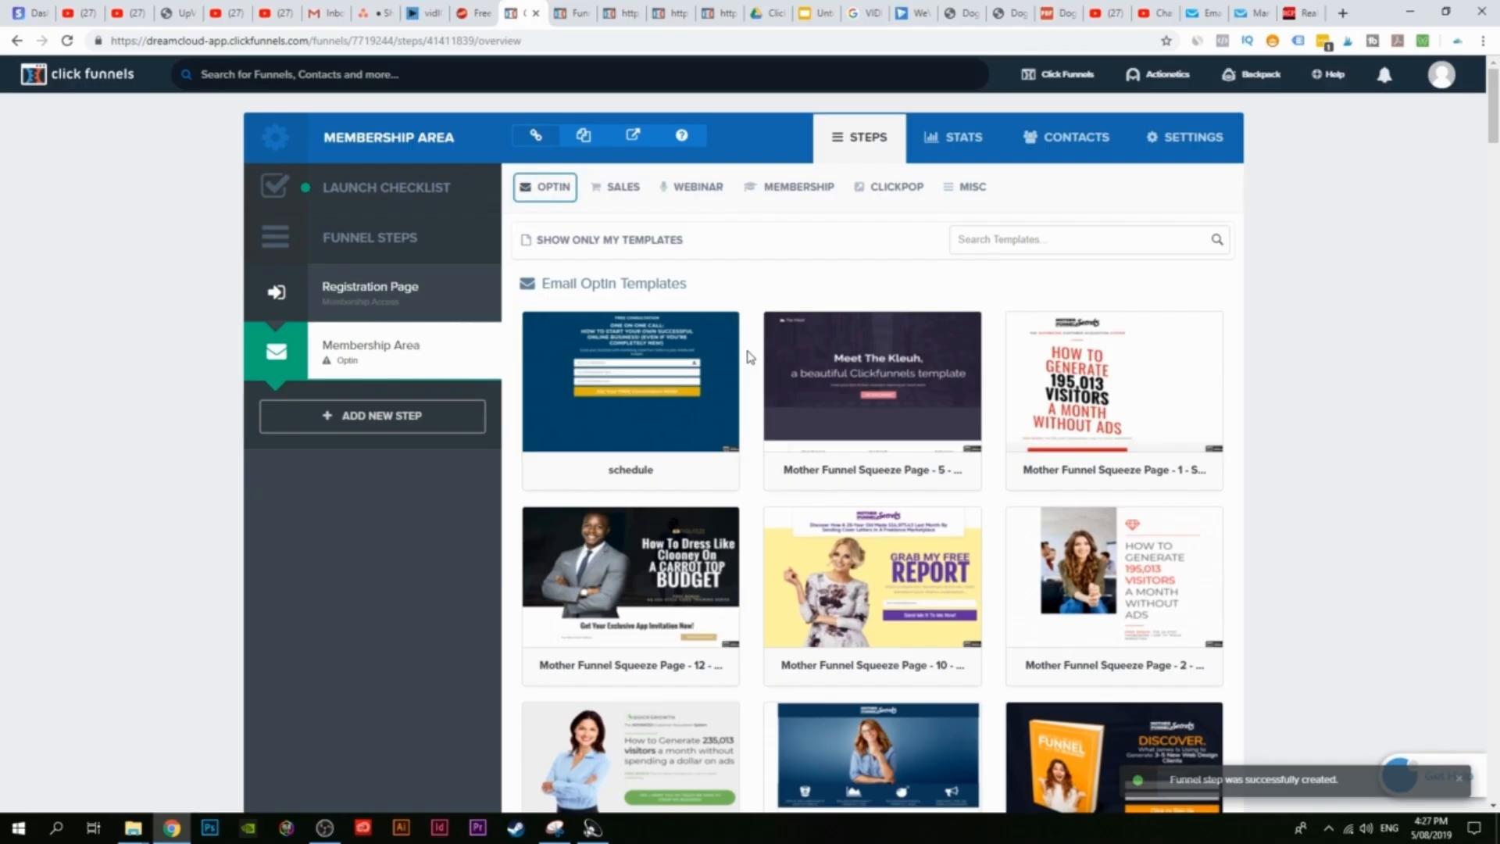
pyautogui.click(805, 187)
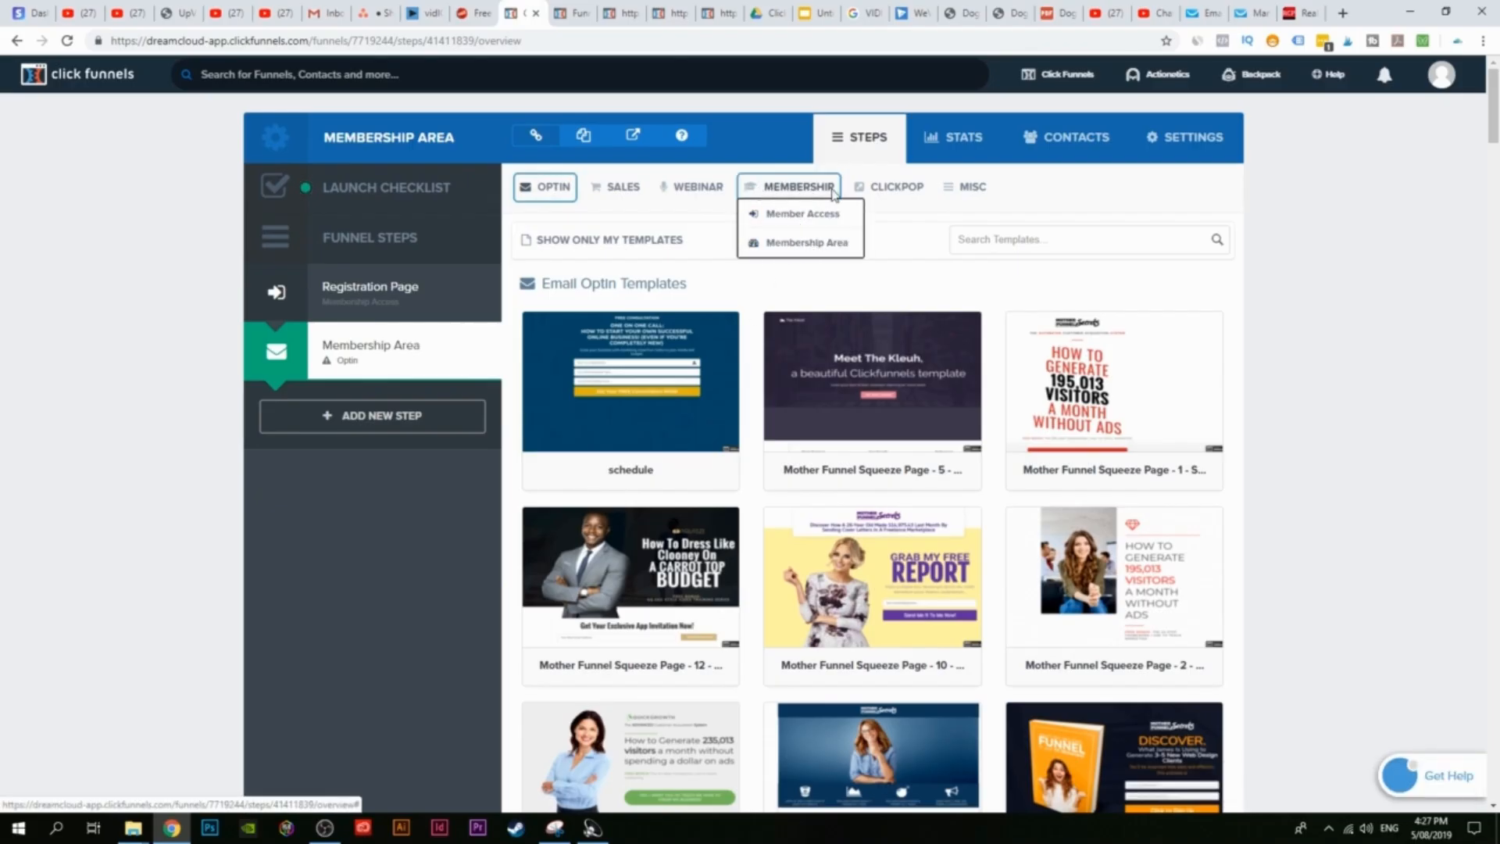
pyautogui.click(809, 243)
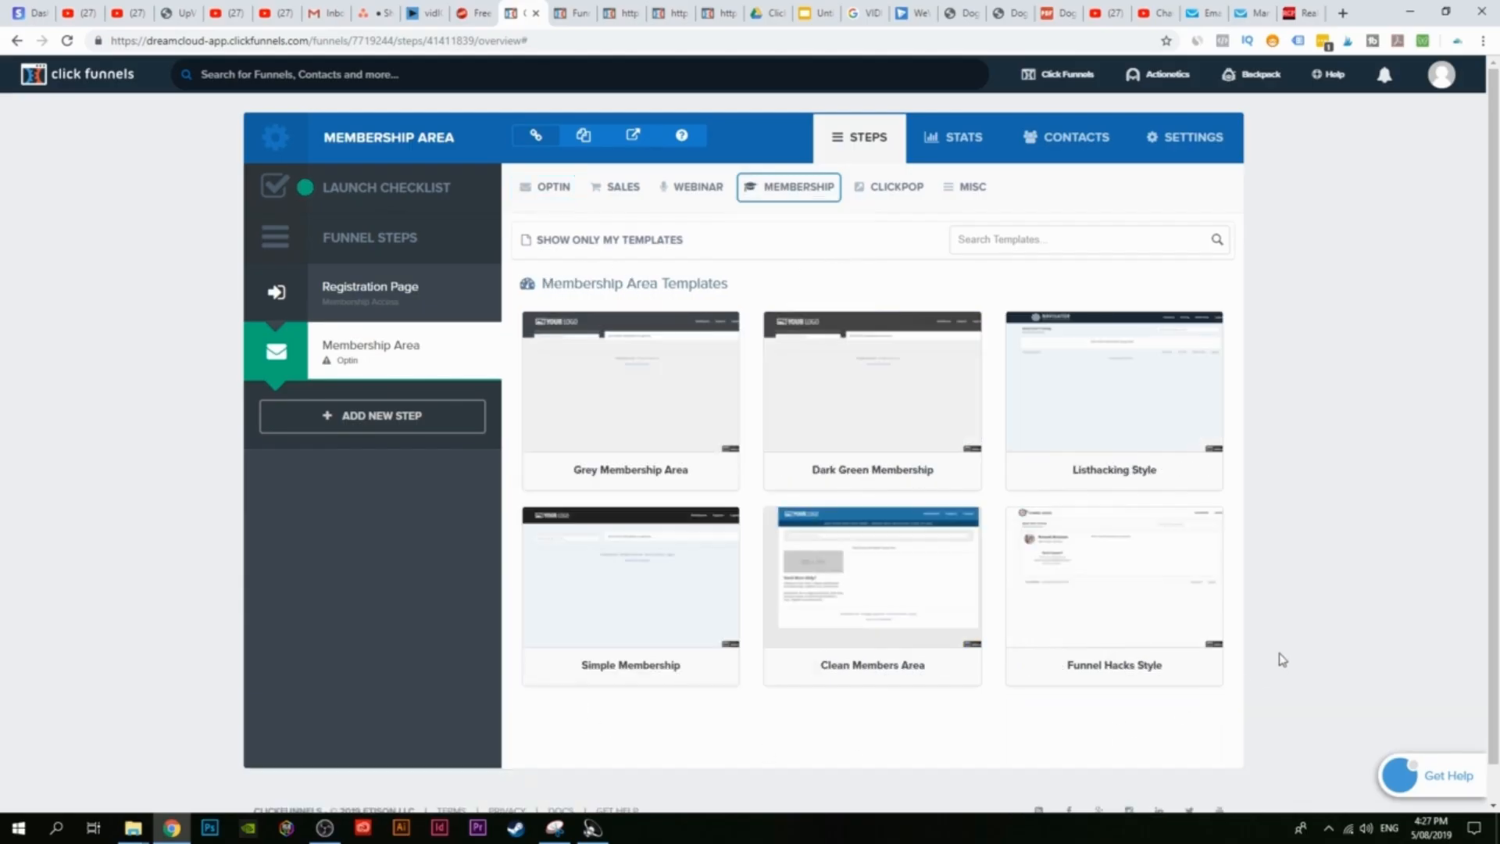
pyautogui.moveTo(1126, 571)
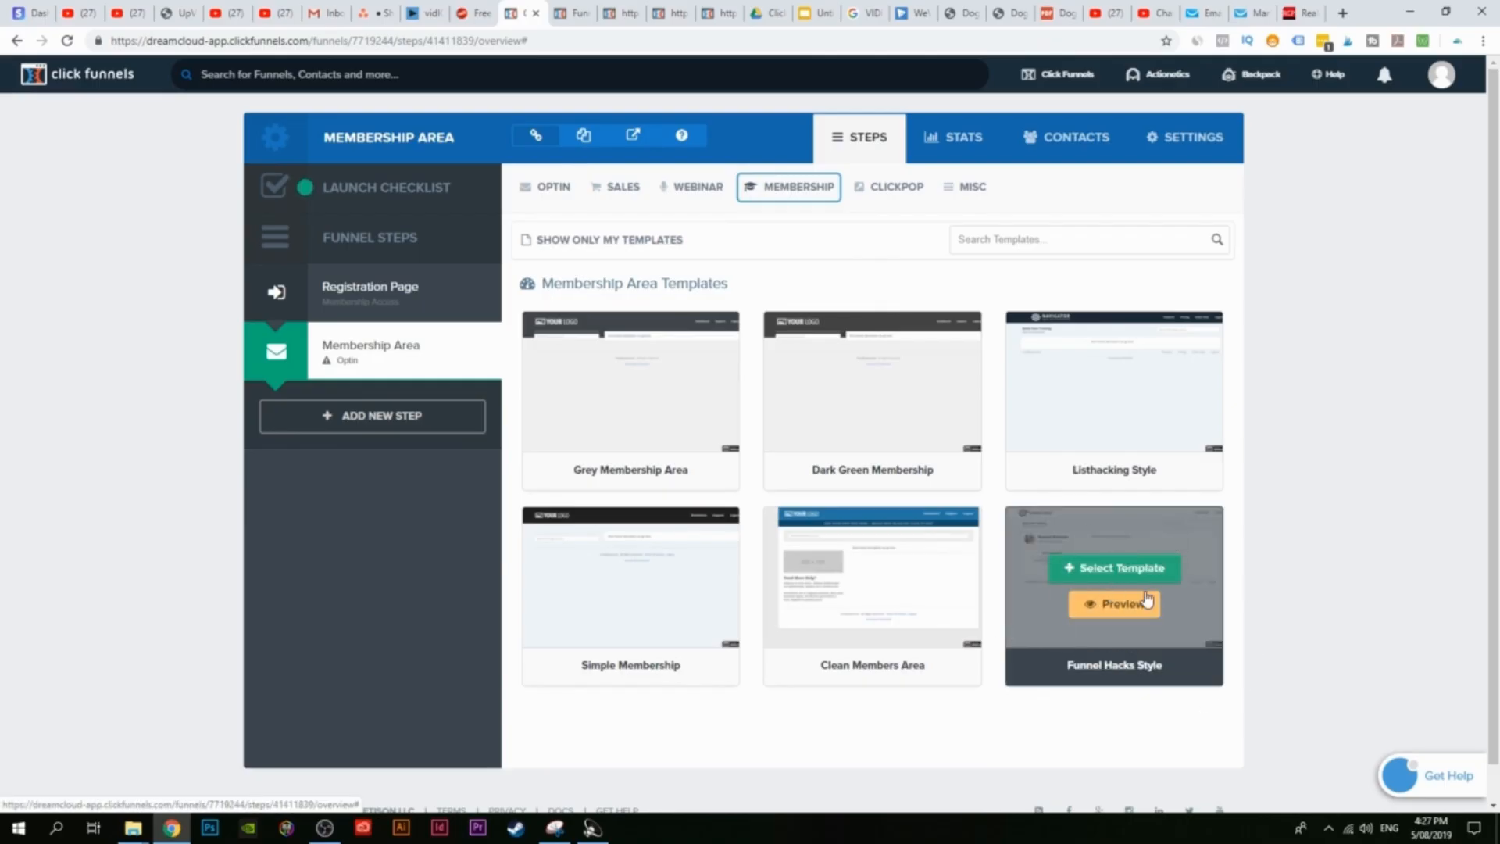
pyautogui.click(1096, 606)
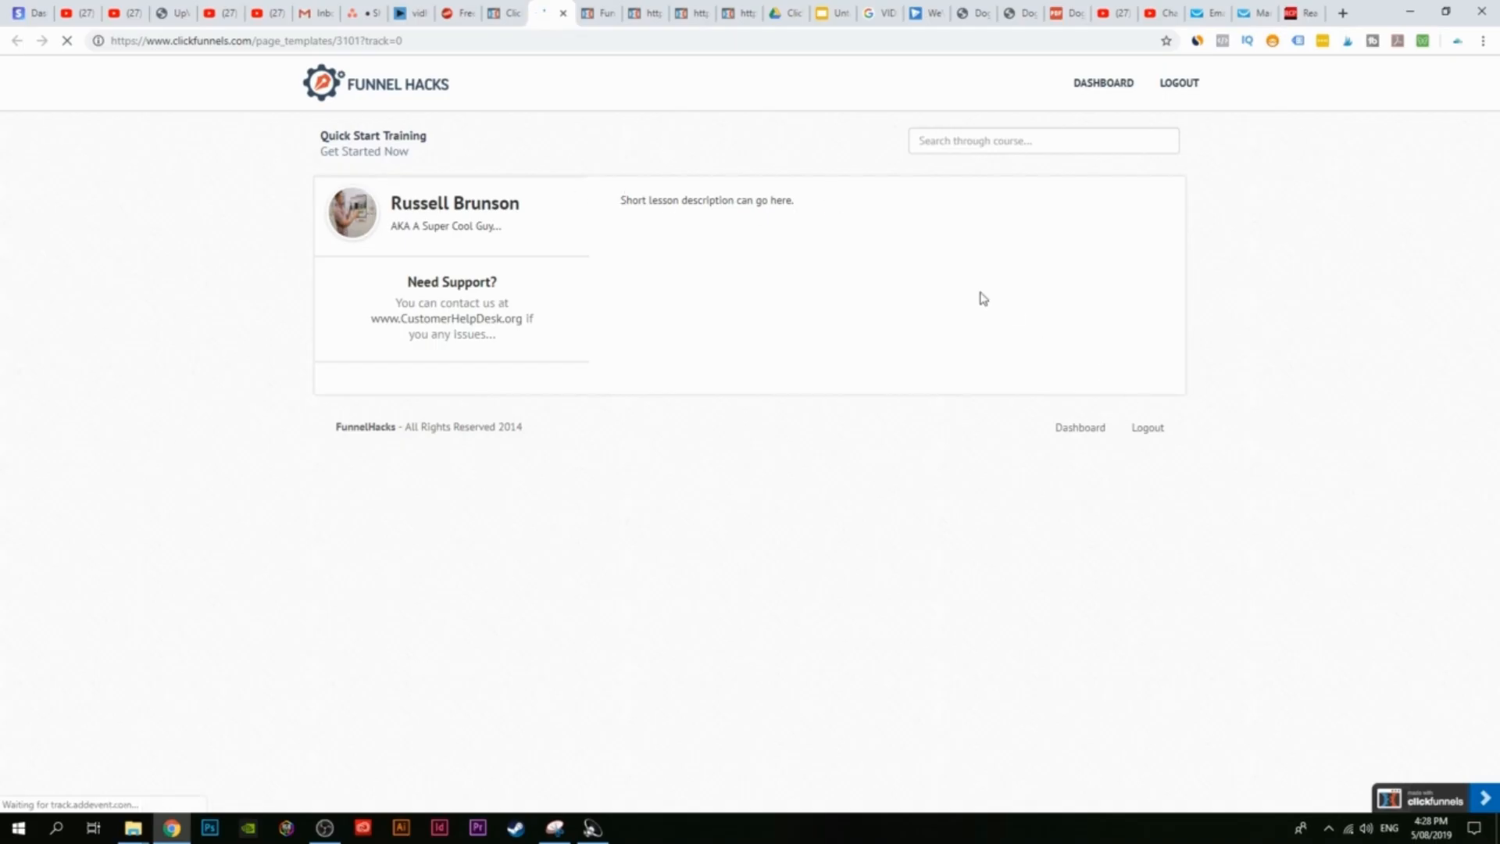
pyautogui.click(505, 13)
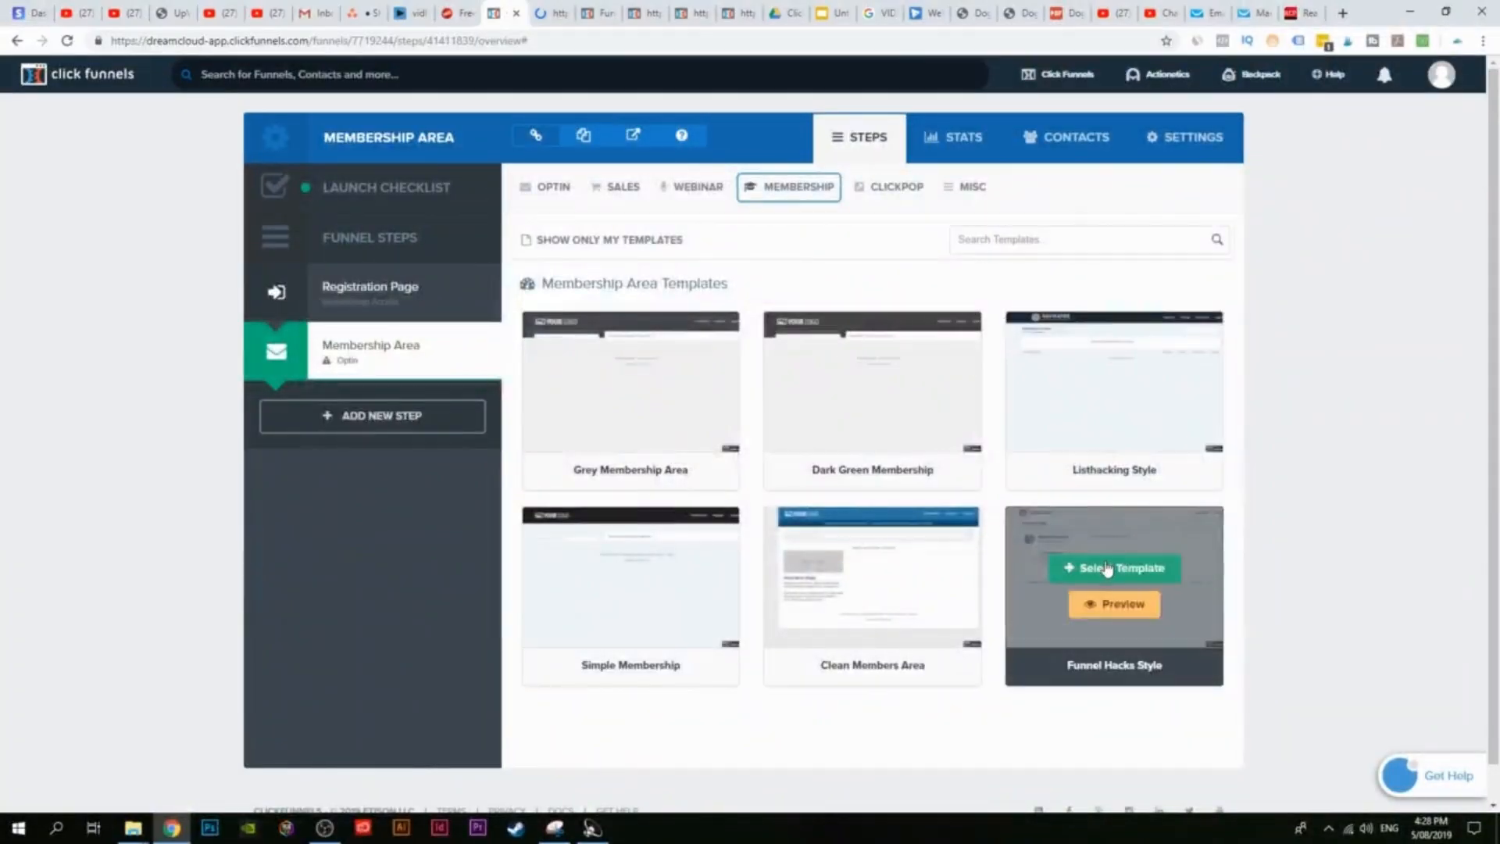
# Step: Apply the Funnel Hacks Style template to the Membership Area step and open it in the editor
pyautogui.click(1109, 569)
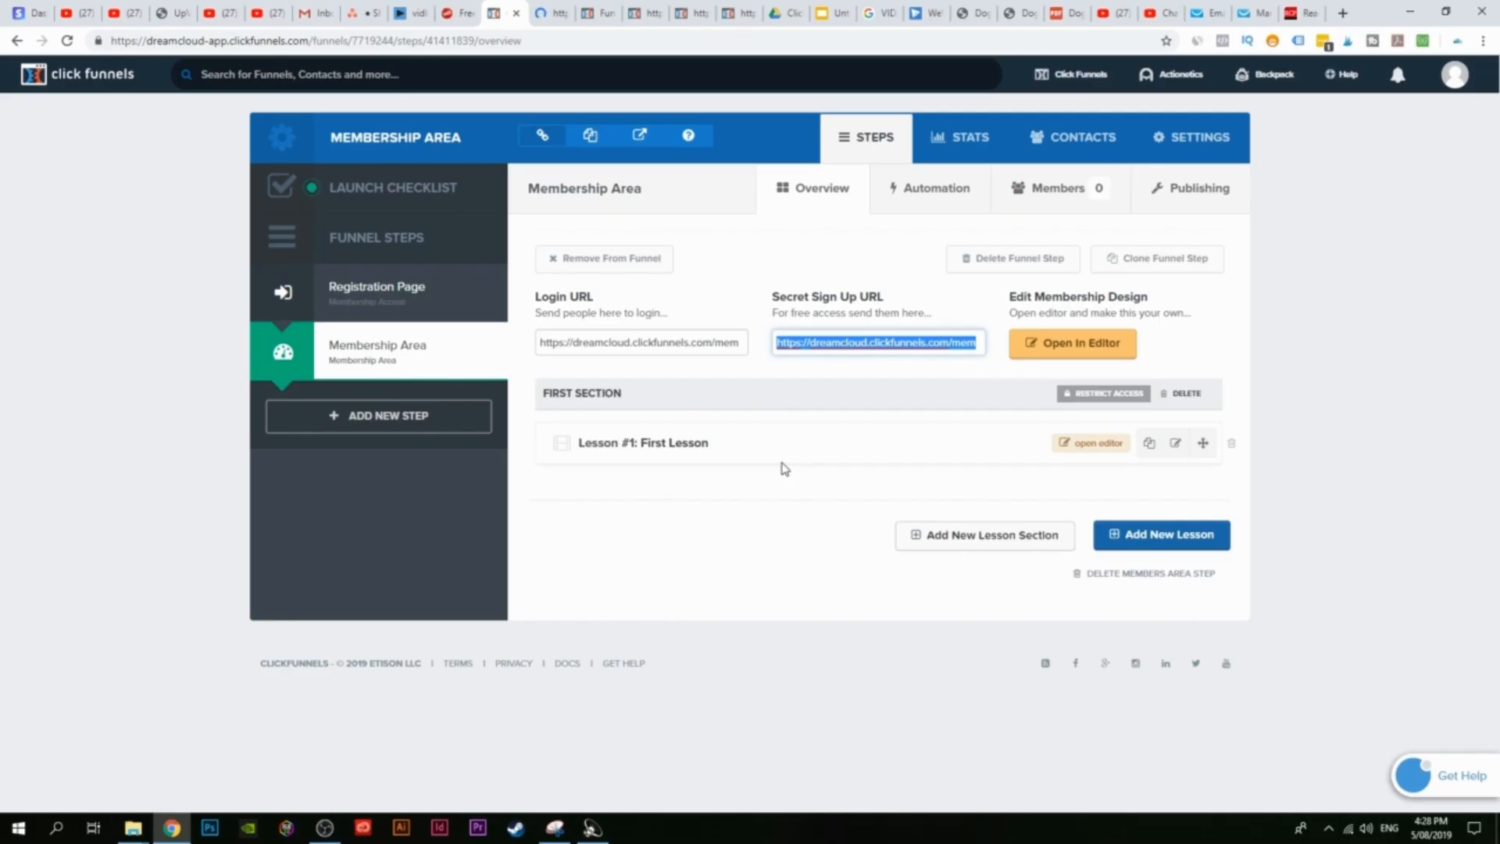
pyautogui.click(1065, 341)
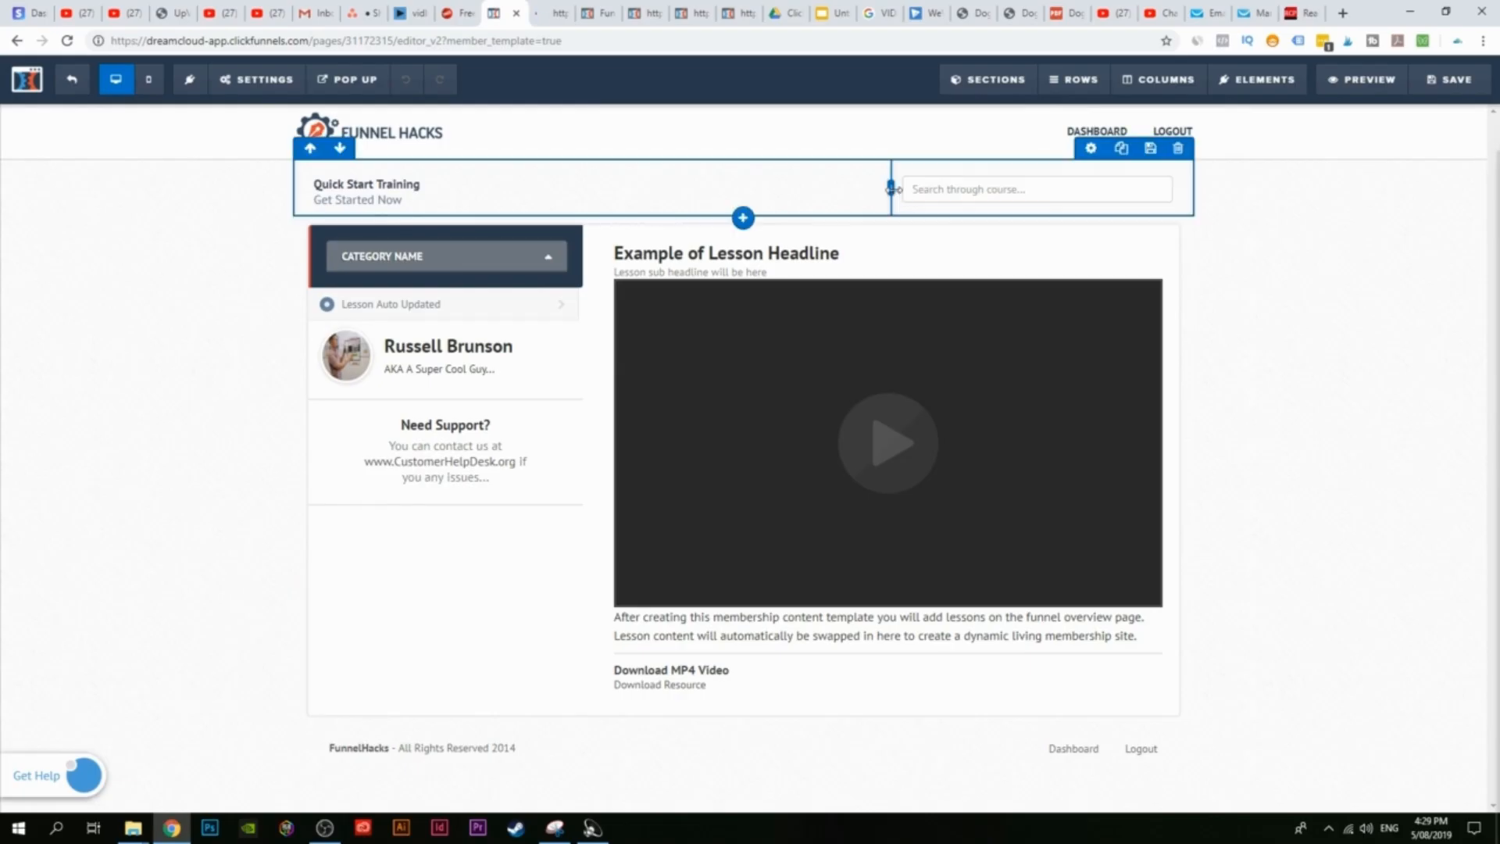
# Step: Try replacing the header logo through a stock icon search for 'log'
pyautogui.click(450, 139)
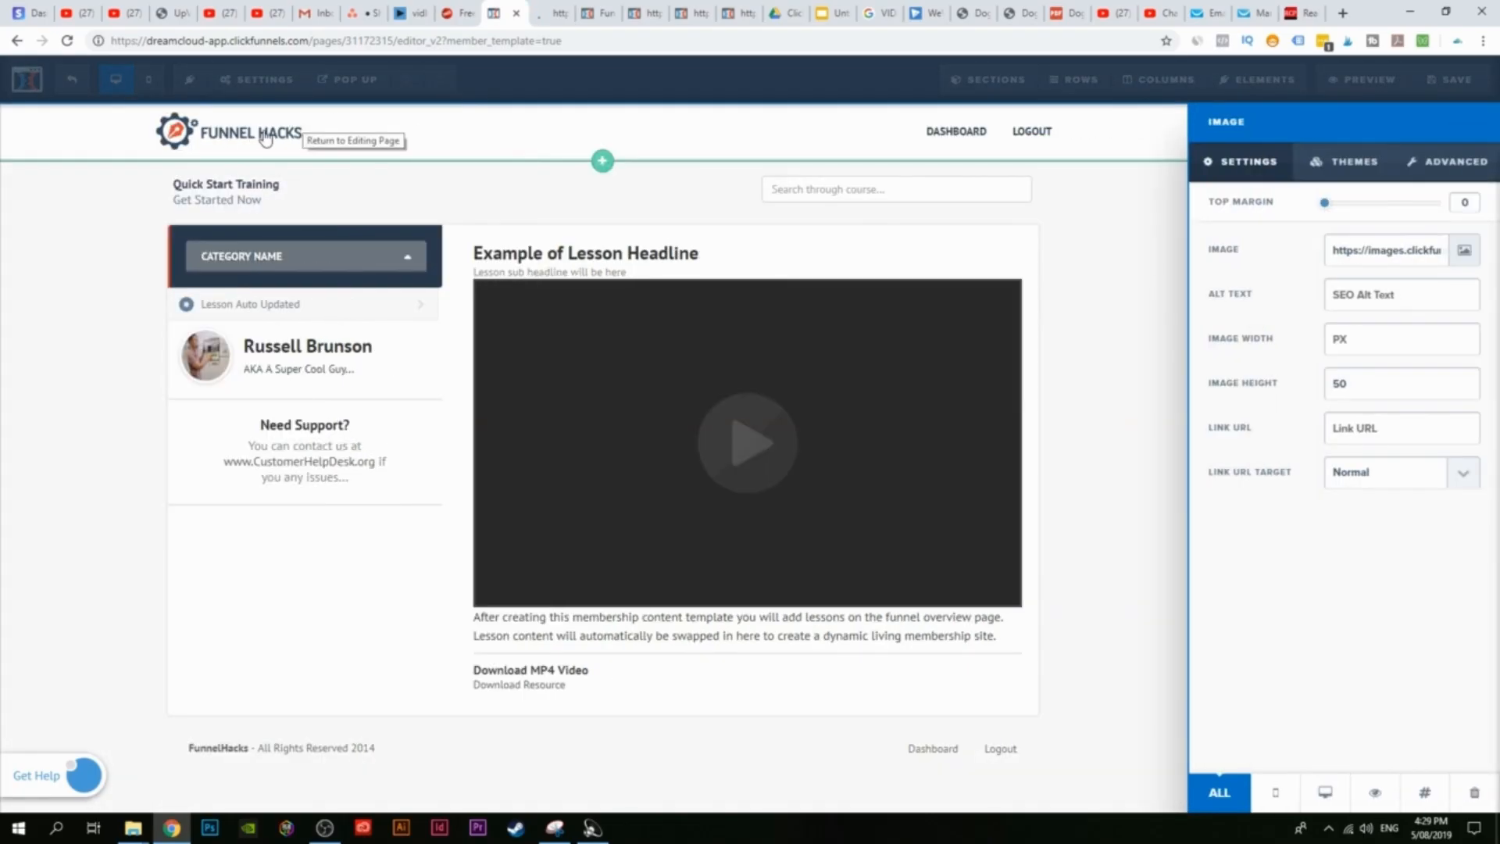
pyautogui.click(1464, 250)
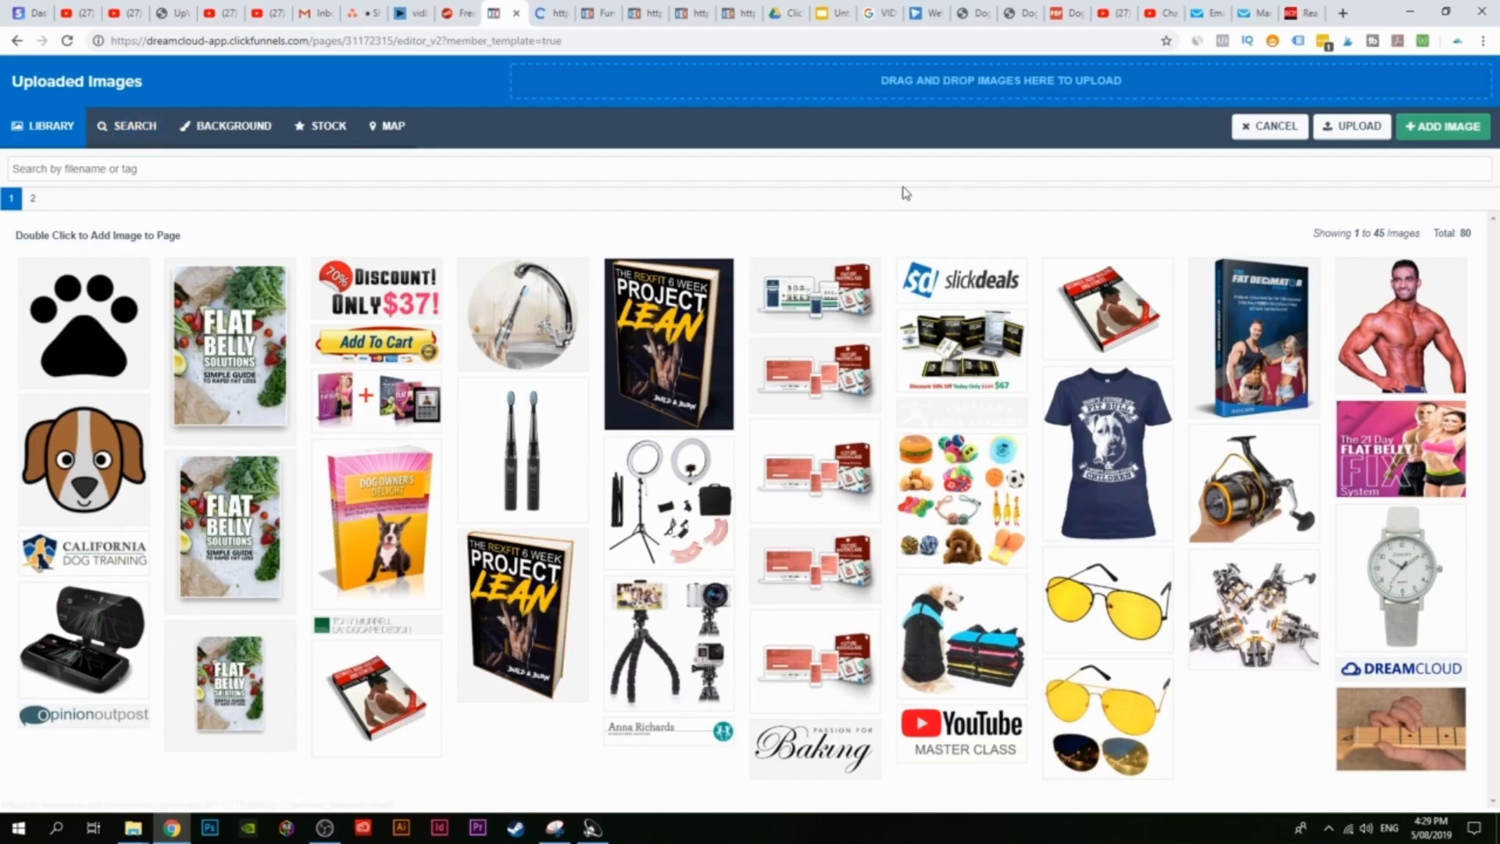
pyautogui.click(320, 139)
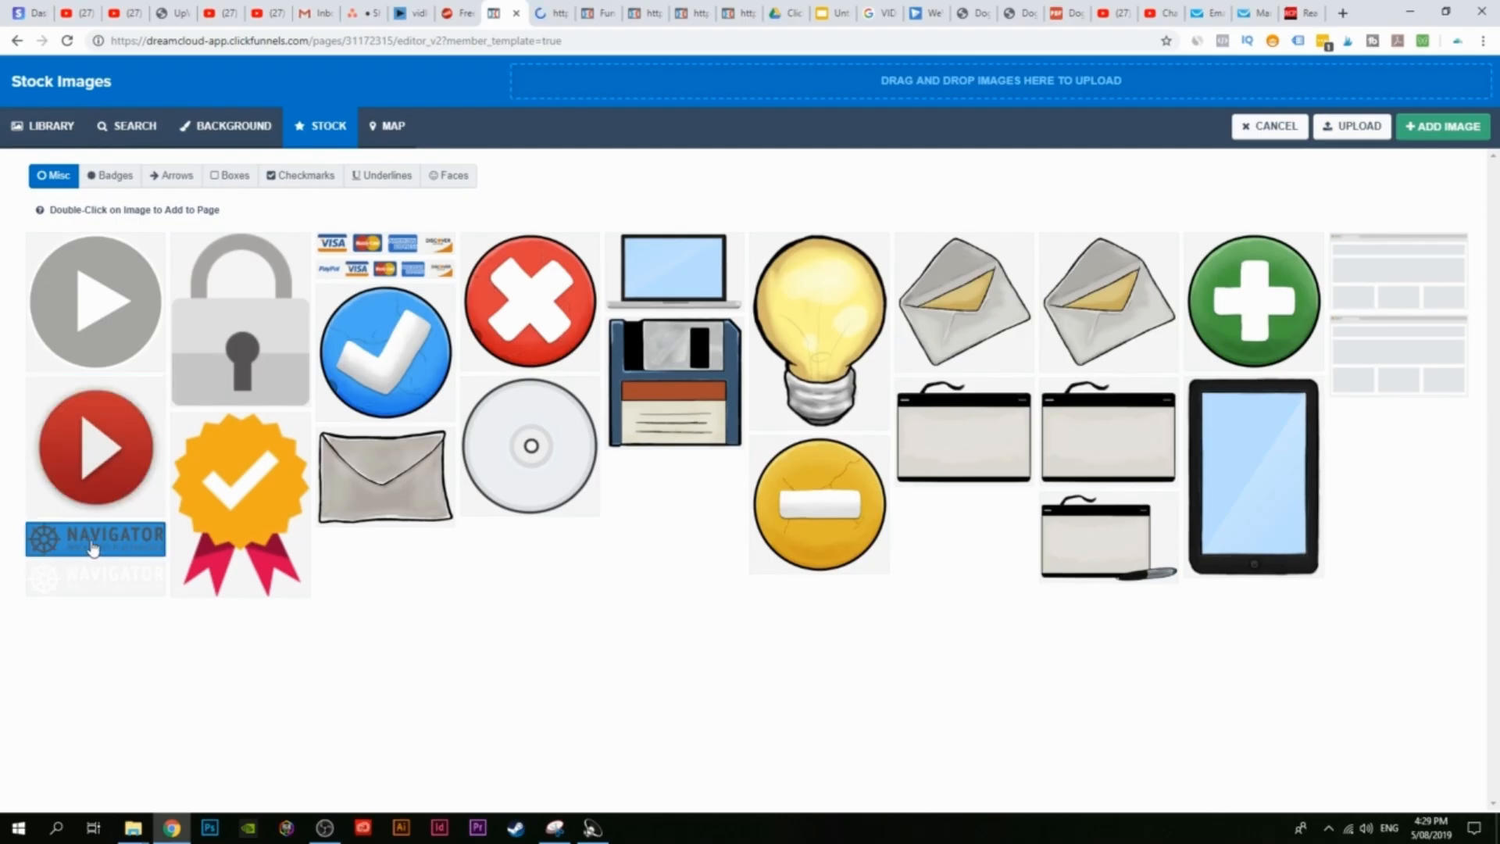
pyautogui.click(143, 137)
pyautogui.click(180, 290)
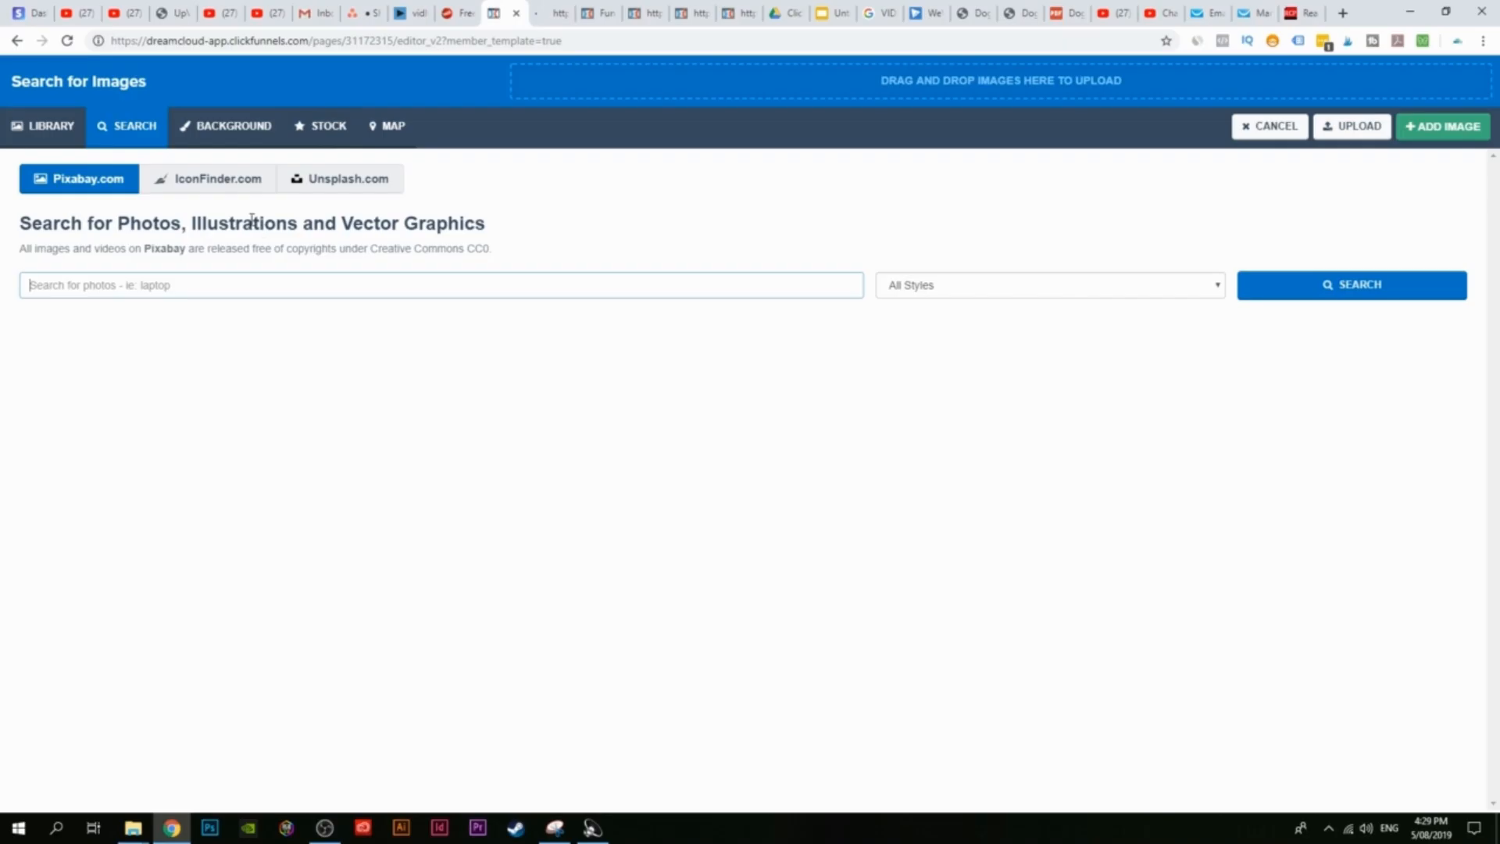
pyautogui.click(223, 178)
pyautogui.click(228, 285)
pyautogui.write('logo')
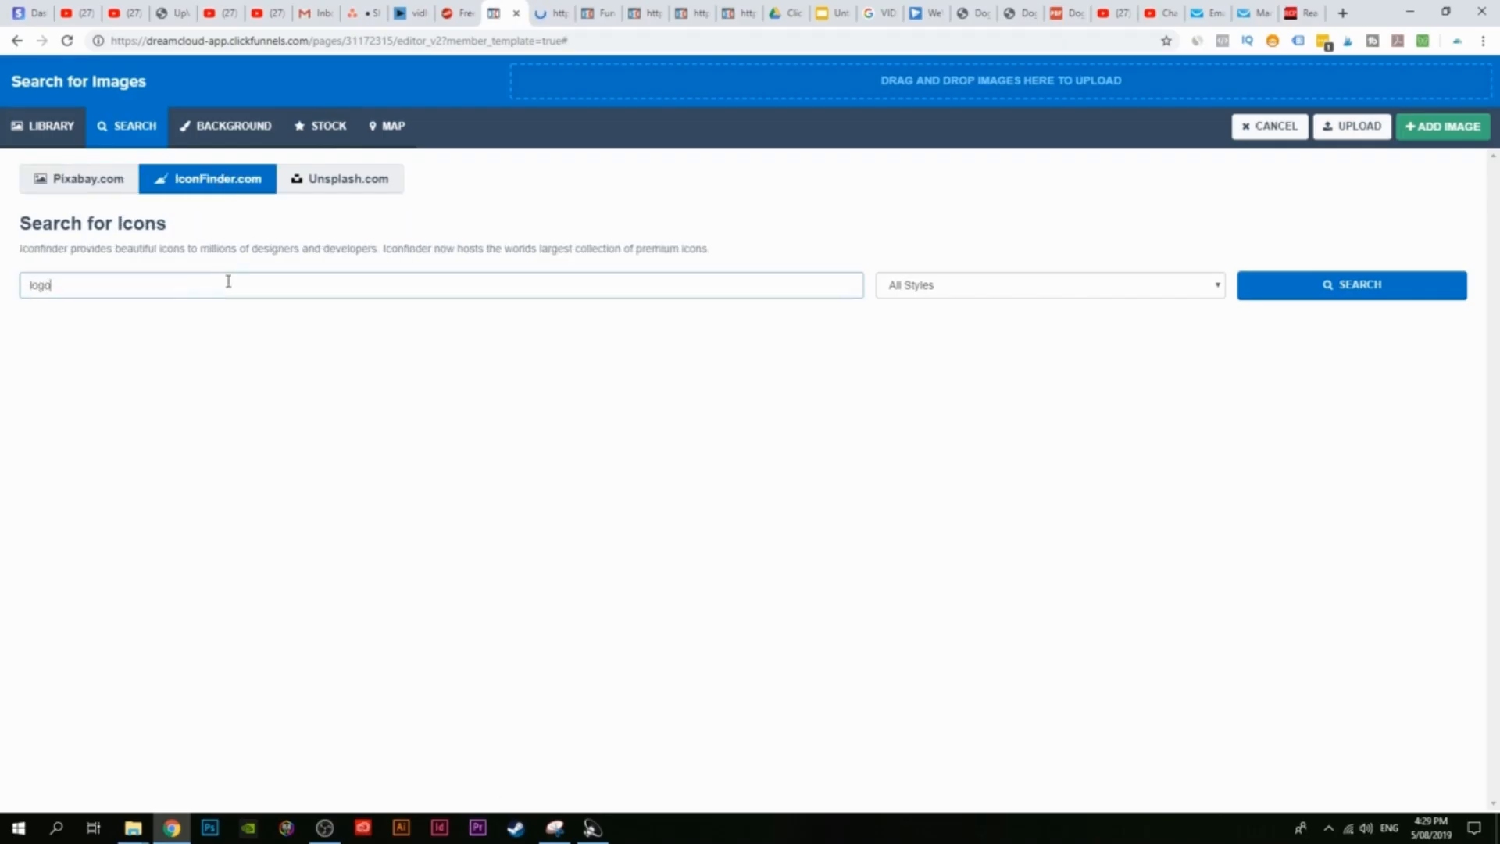
pyautogui.press('Return')
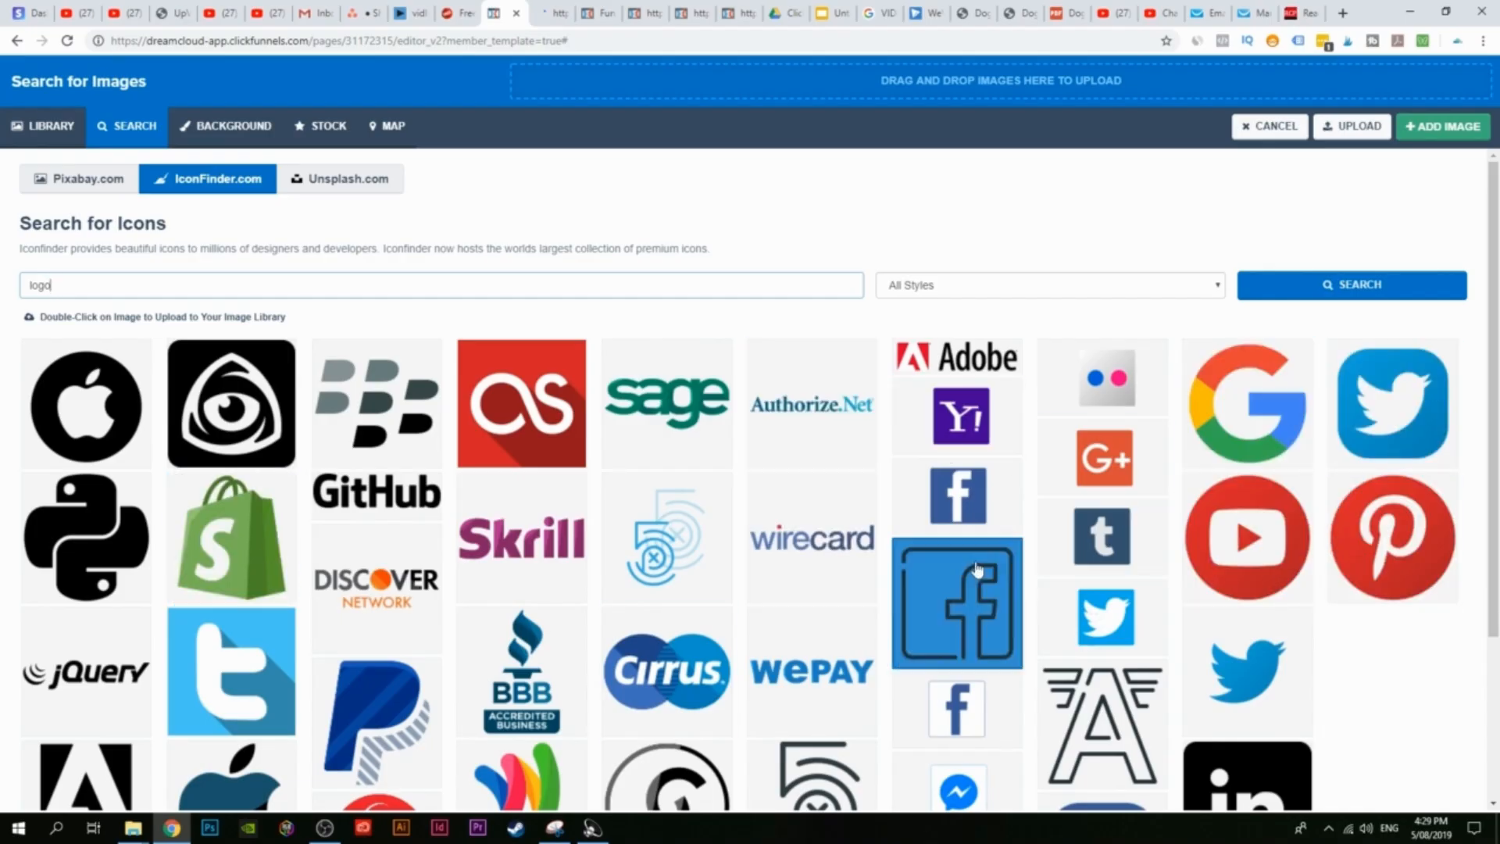
pyautogui.scroll(-1, 97, 204)
pyautogui.scroll(1, 96, 204)
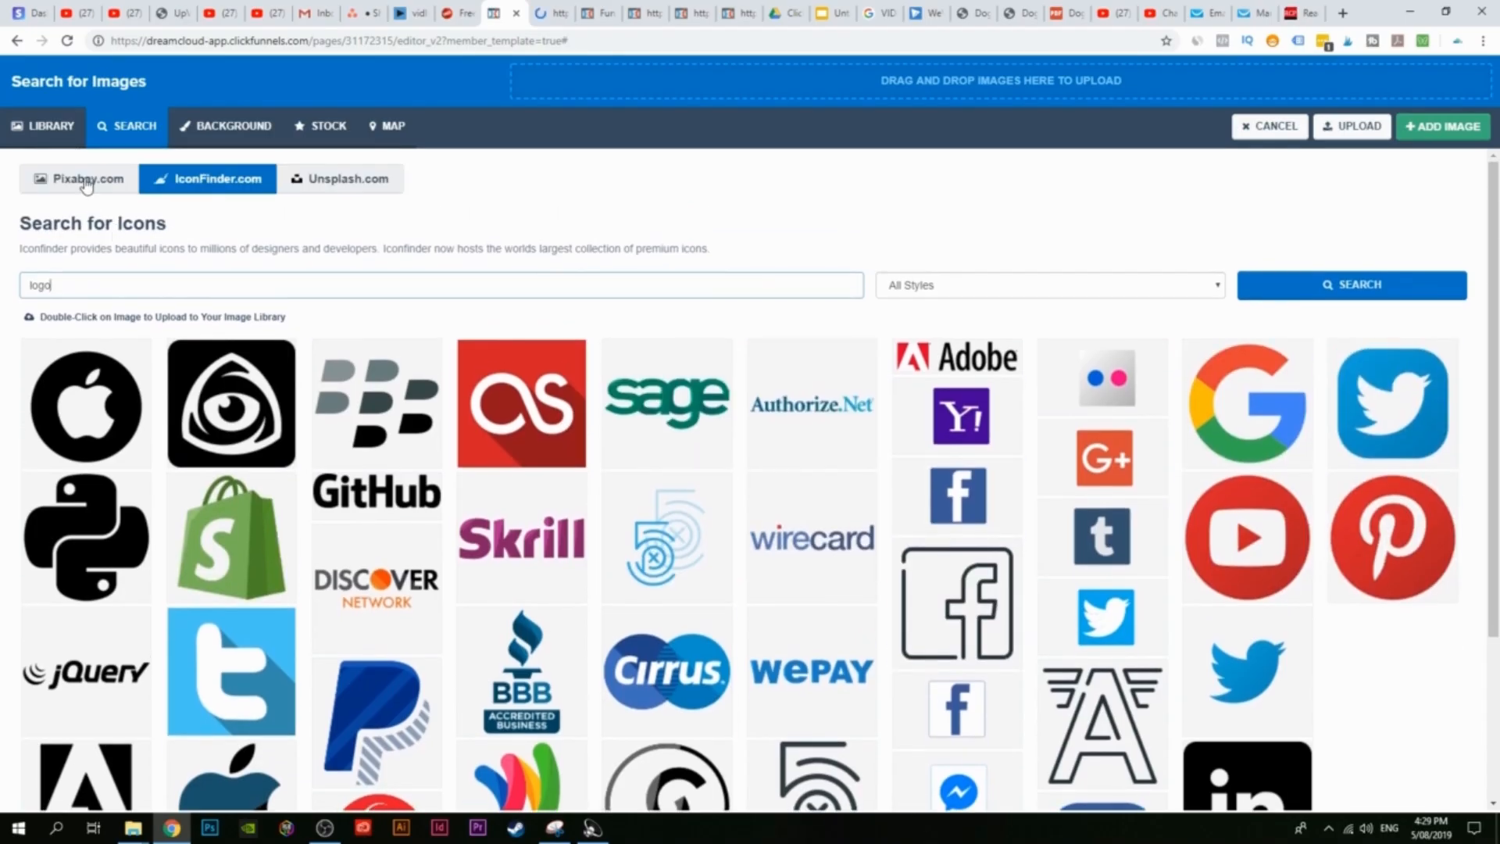
pyautogui.click(87, 182)
# Step: Insert the uploaded opinionoutpost image from the Library as the header logo
pyautogui.click(57, 134)
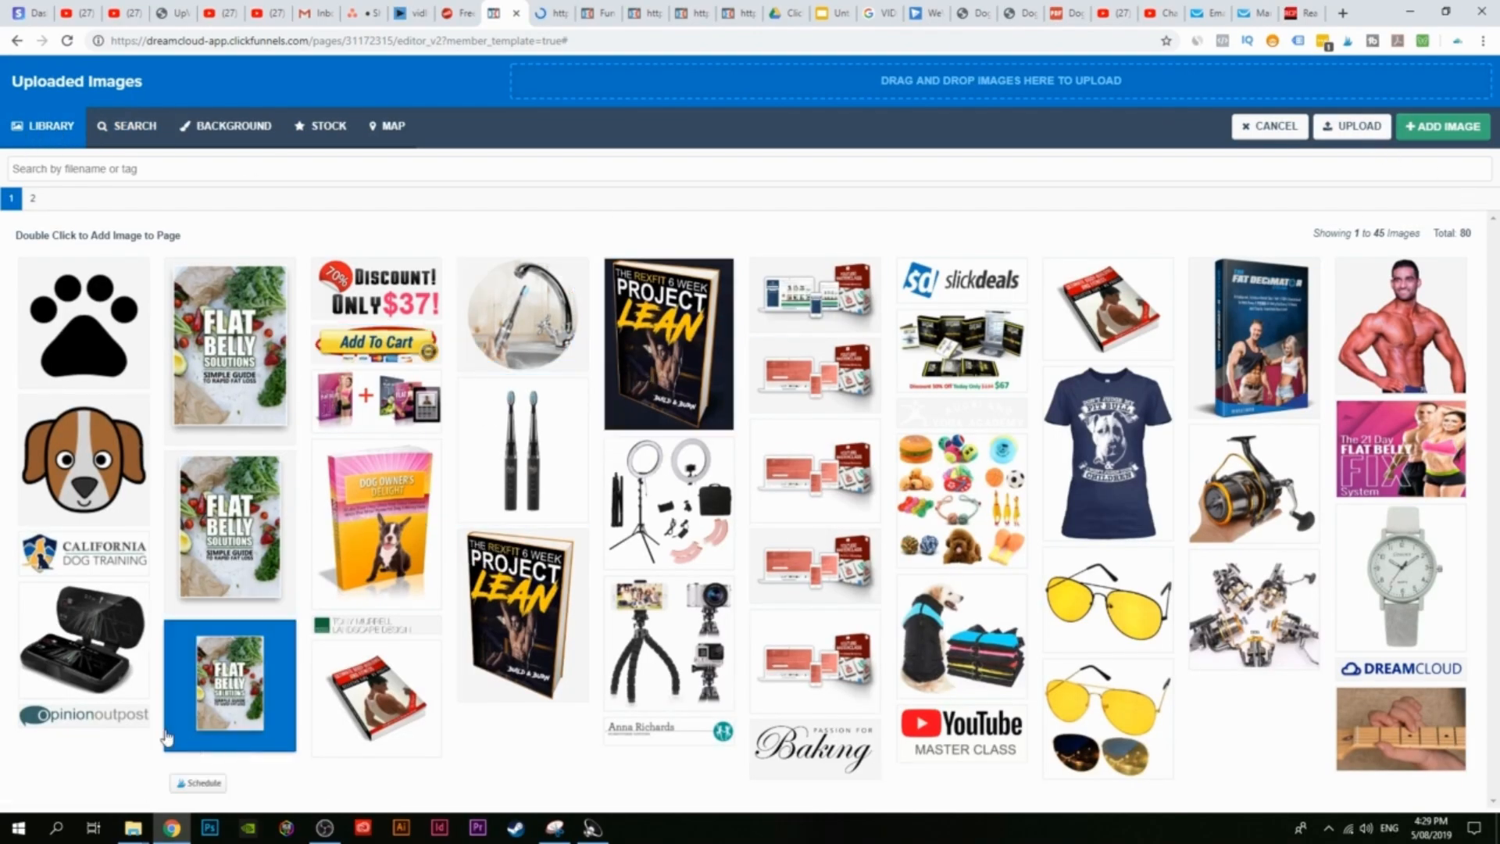
pyautogui.doubleClick(107, 717)
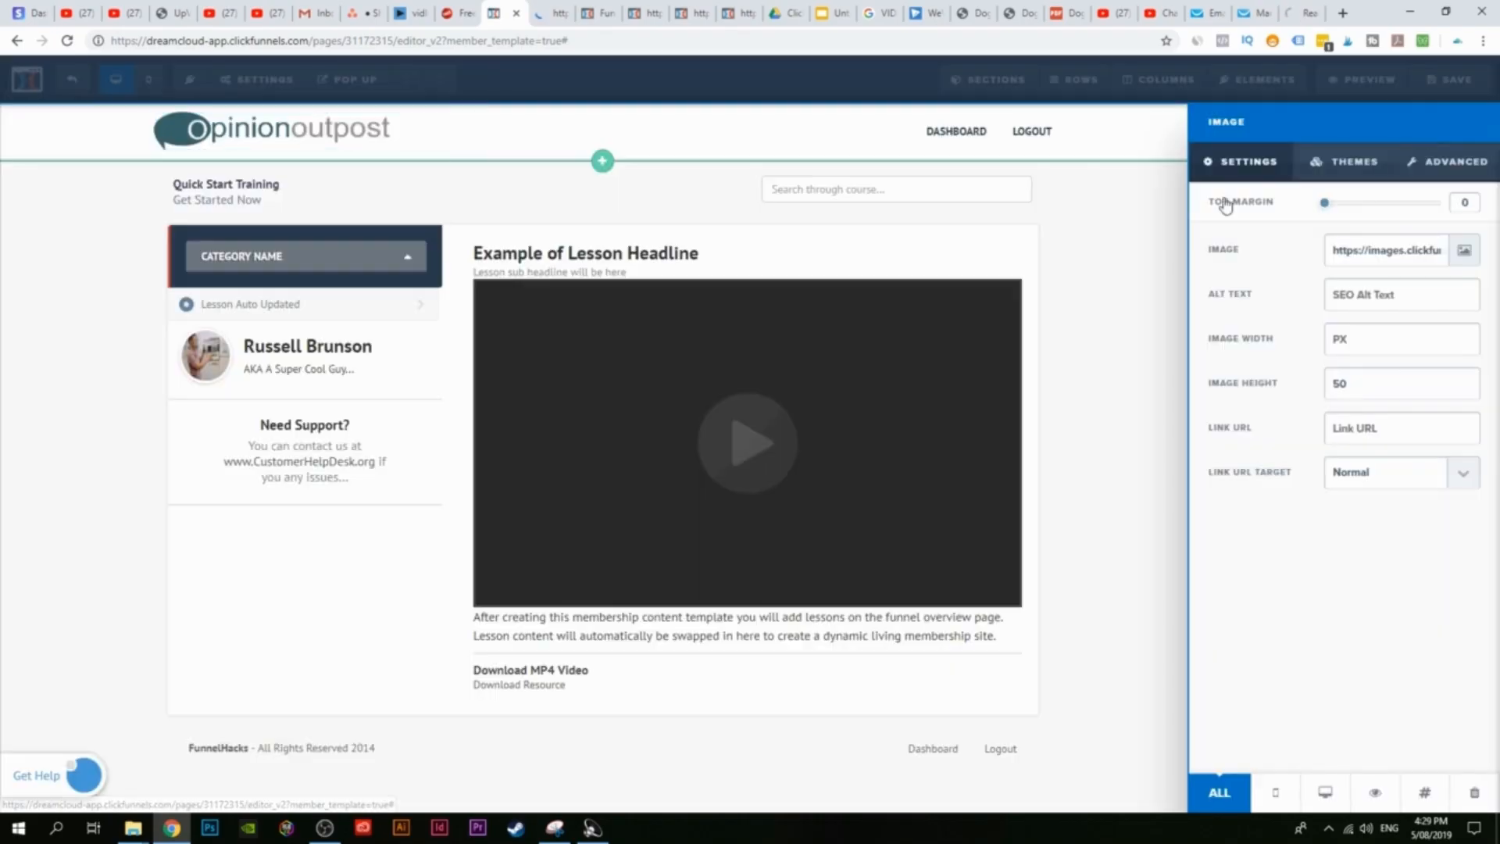
pyautogui.click(94, 309)
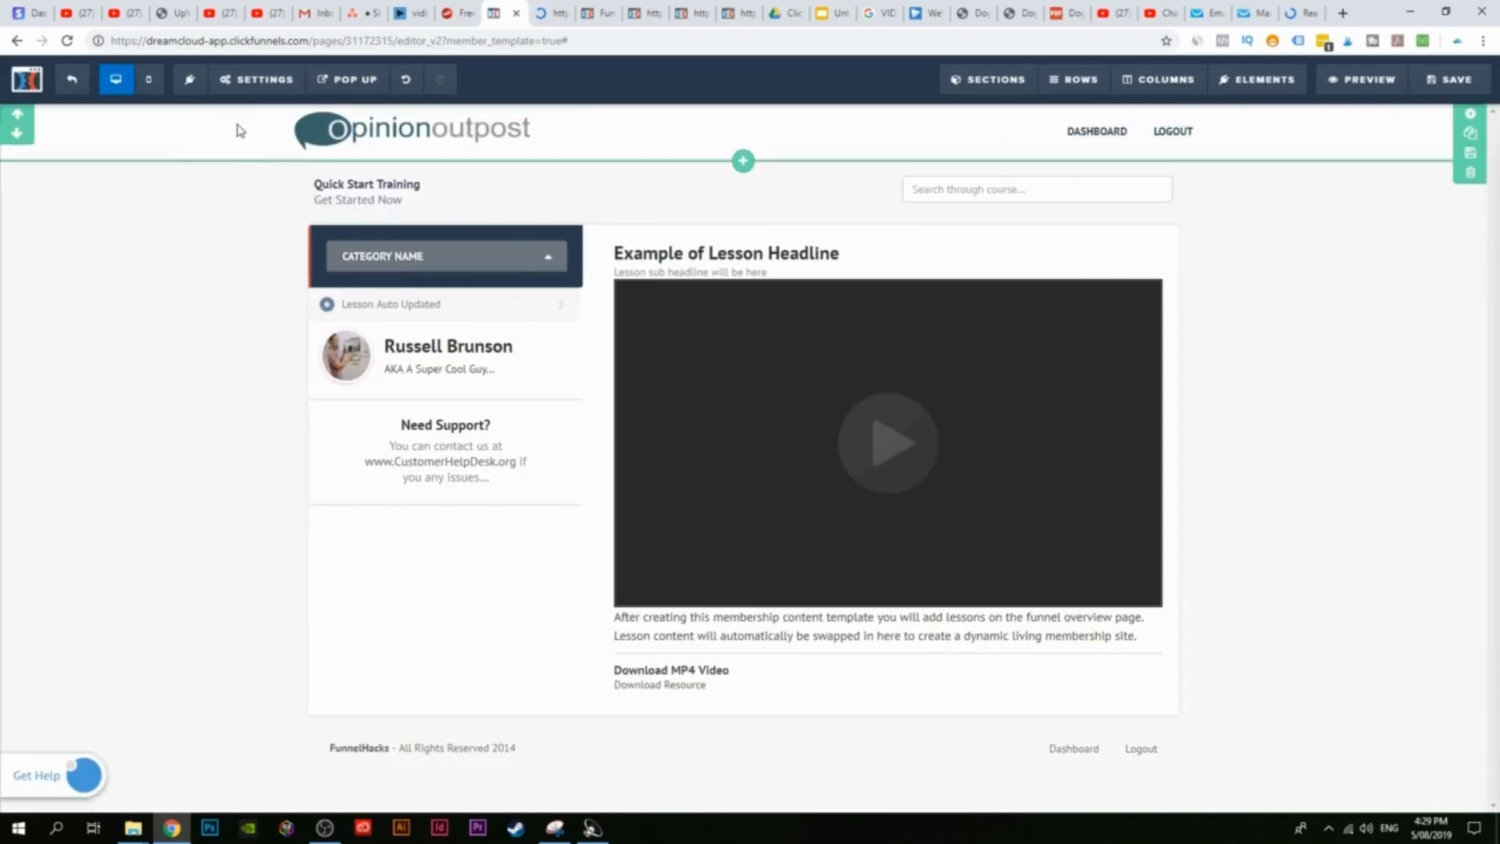
# Step: Give the header section a light grey background and widen the course search column
pyautogui.click(1477, 117)
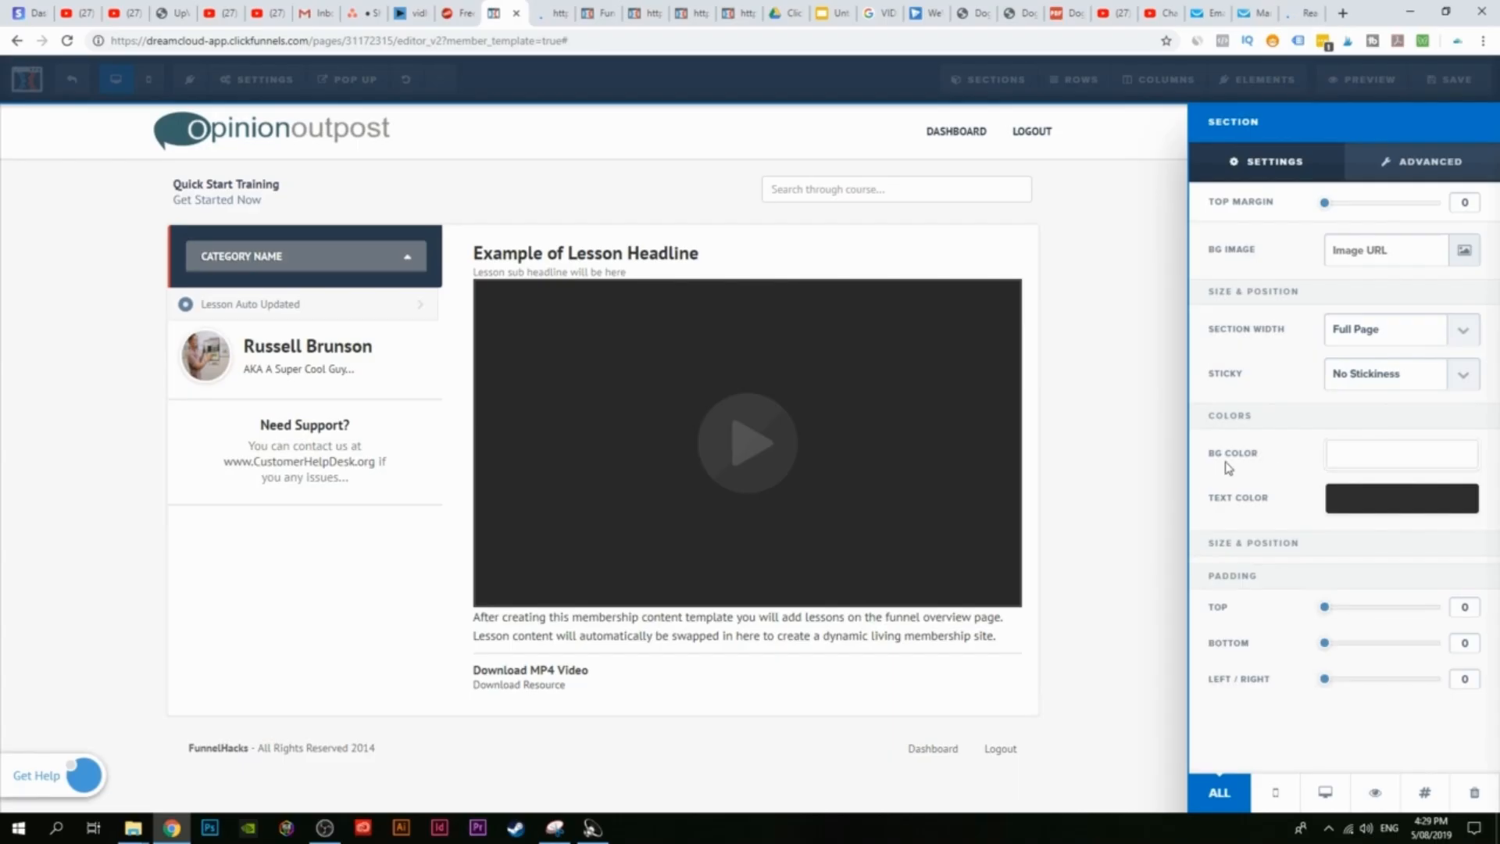
pyautogui.click(1355, 467)
pyautogui.moveTo(1351, 533)
pyautogui.mouseDown()
pyautogui.moveTo(1330, 580)
pyautogui.moveTo(1303, 516)
pyautogui.mouseUp()
pyautogui.click(1150, 420)
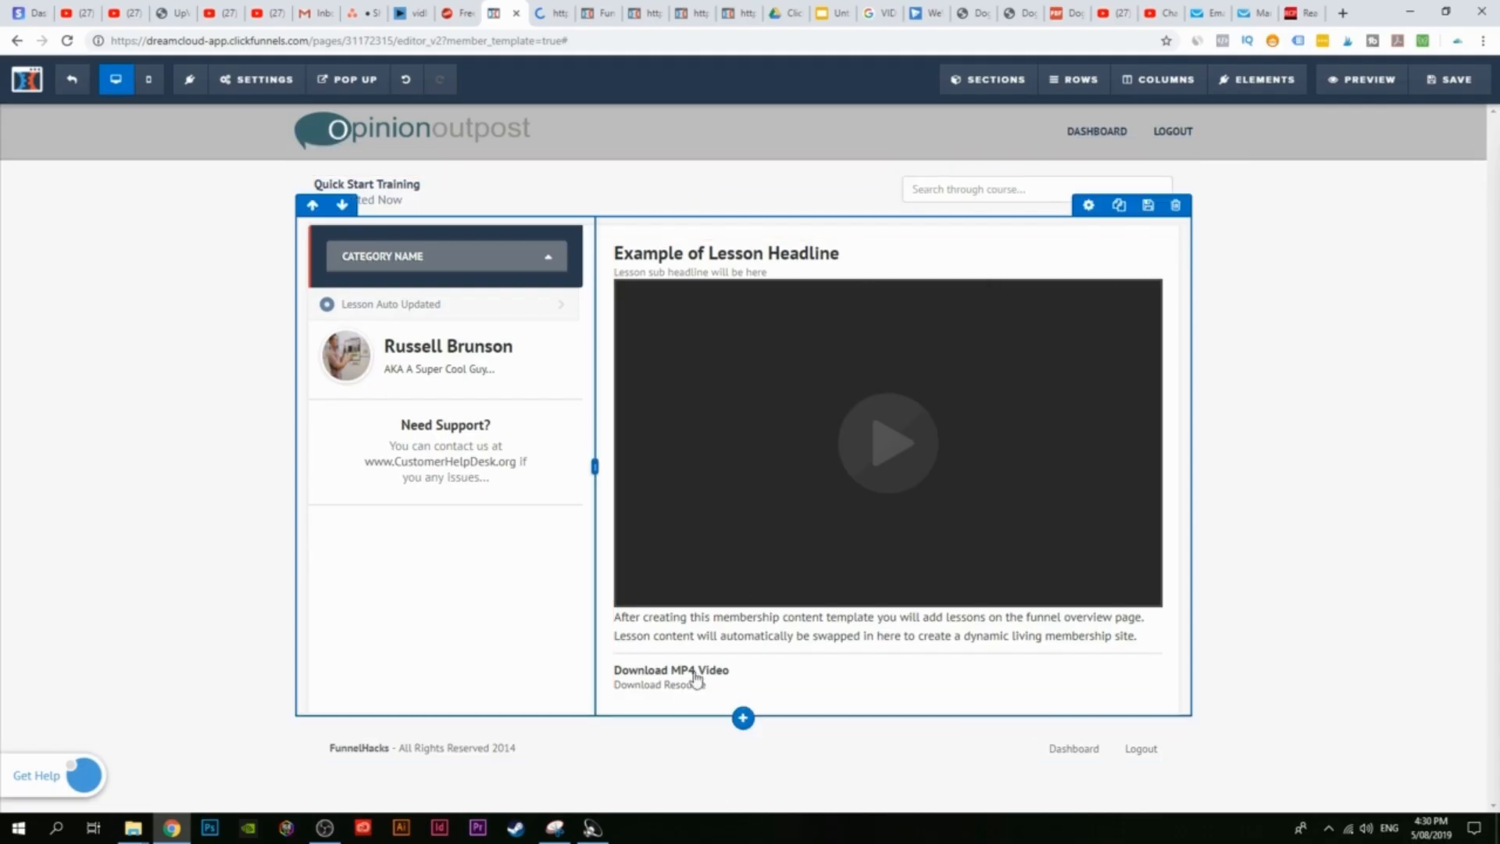
pyautogui.moveTo(891, 188); pyautogui.dragTo(675, 195)
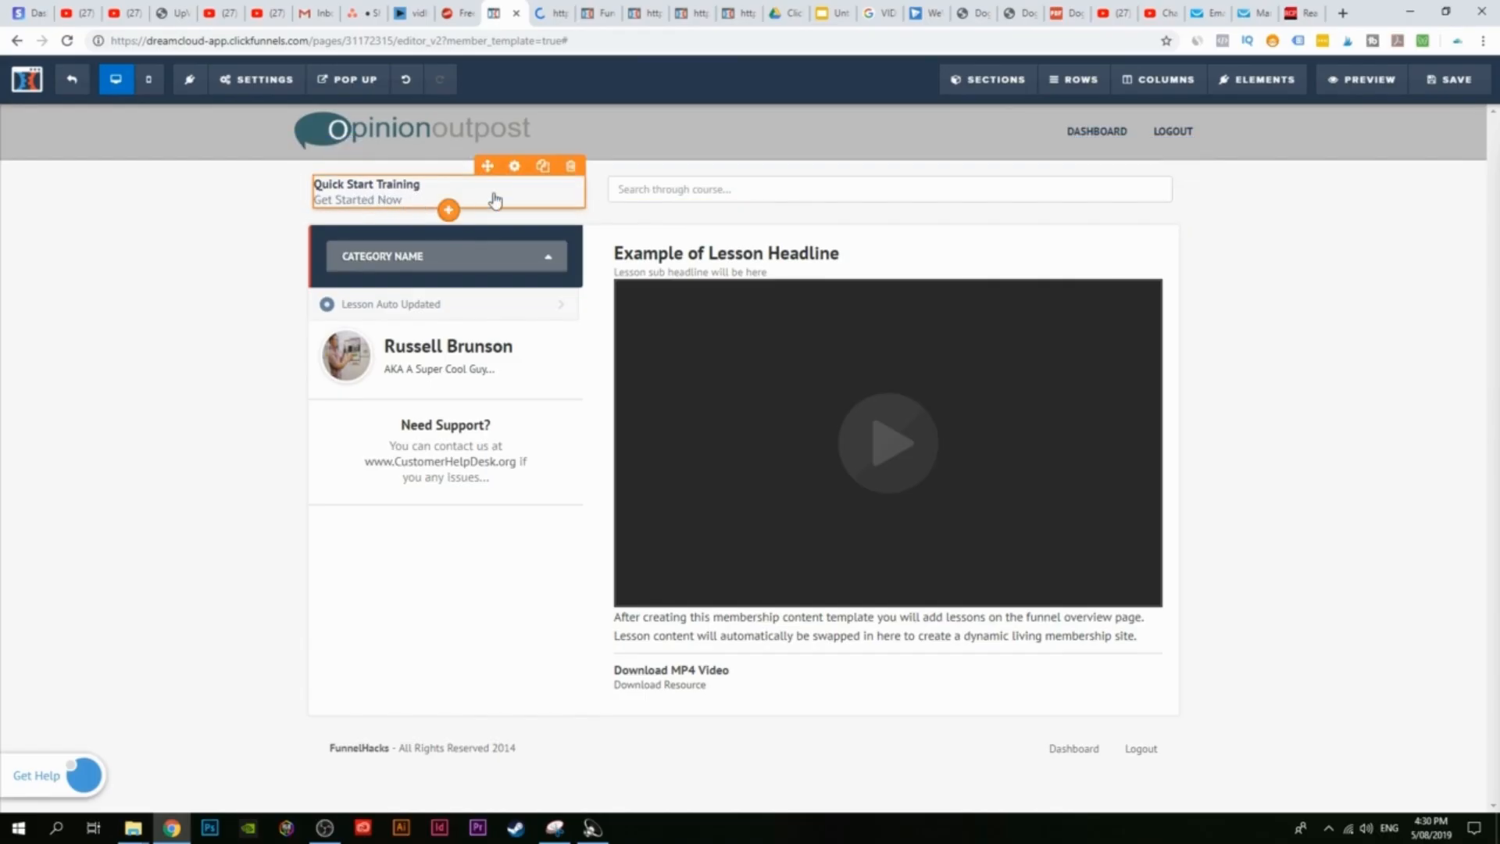
# Step: Delete the Quick Start Training text and retitle the testimonial with a new name and 'CEO at Online Academy'
pyautogui.click(570, 165)
pyautogui.click(828, 125)
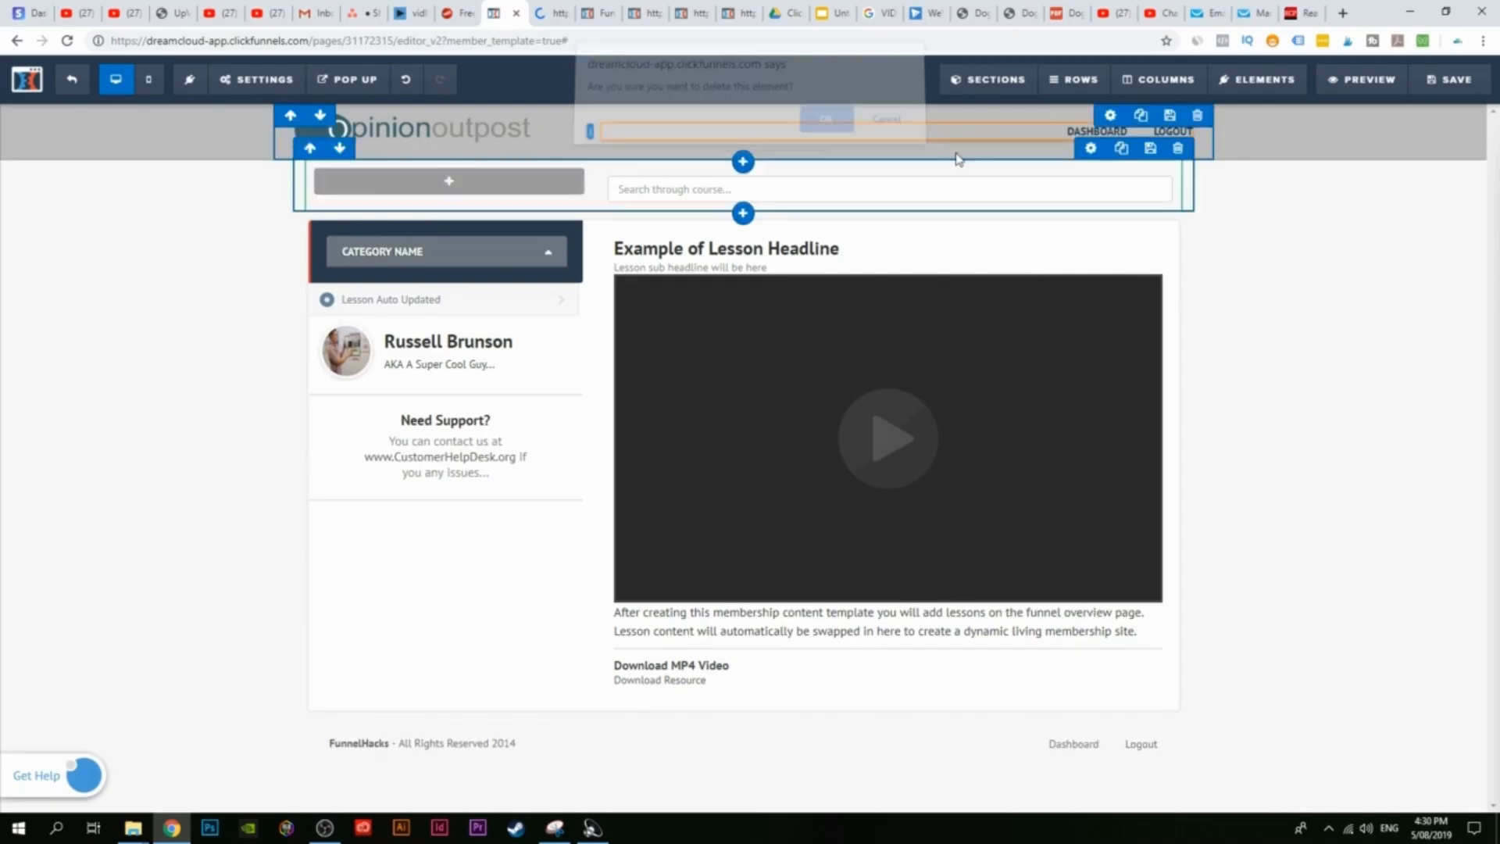
pyautogui.click(384, 341)
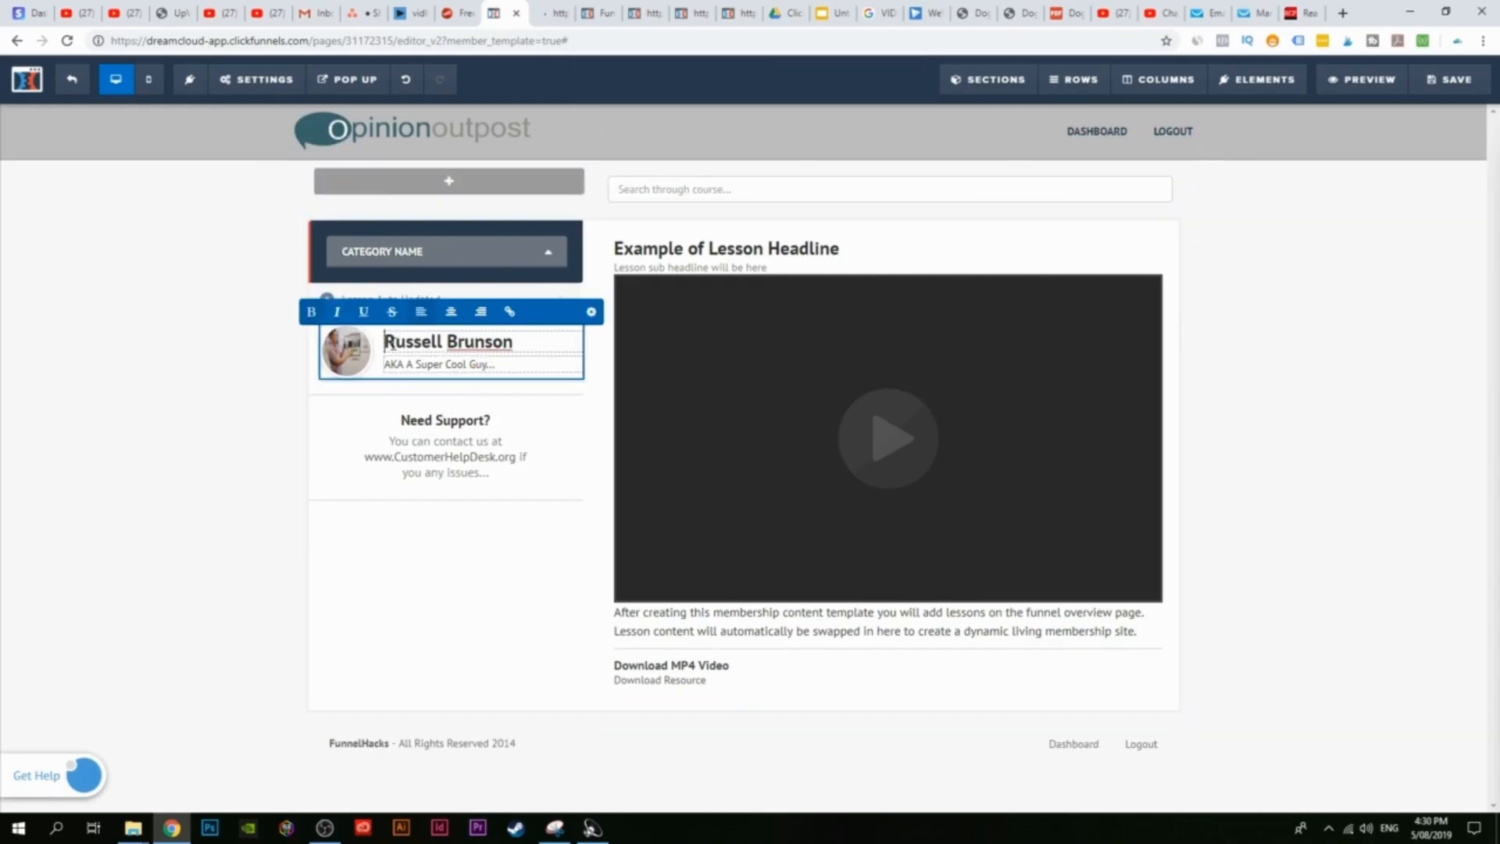
pyautogui.moveTo(385, 341)
pyautogui.mouseDown()
pyautogui.moveTo(526, 345)
pyautogui.moveTo(395, 342)
pyautogui.mouseUp()
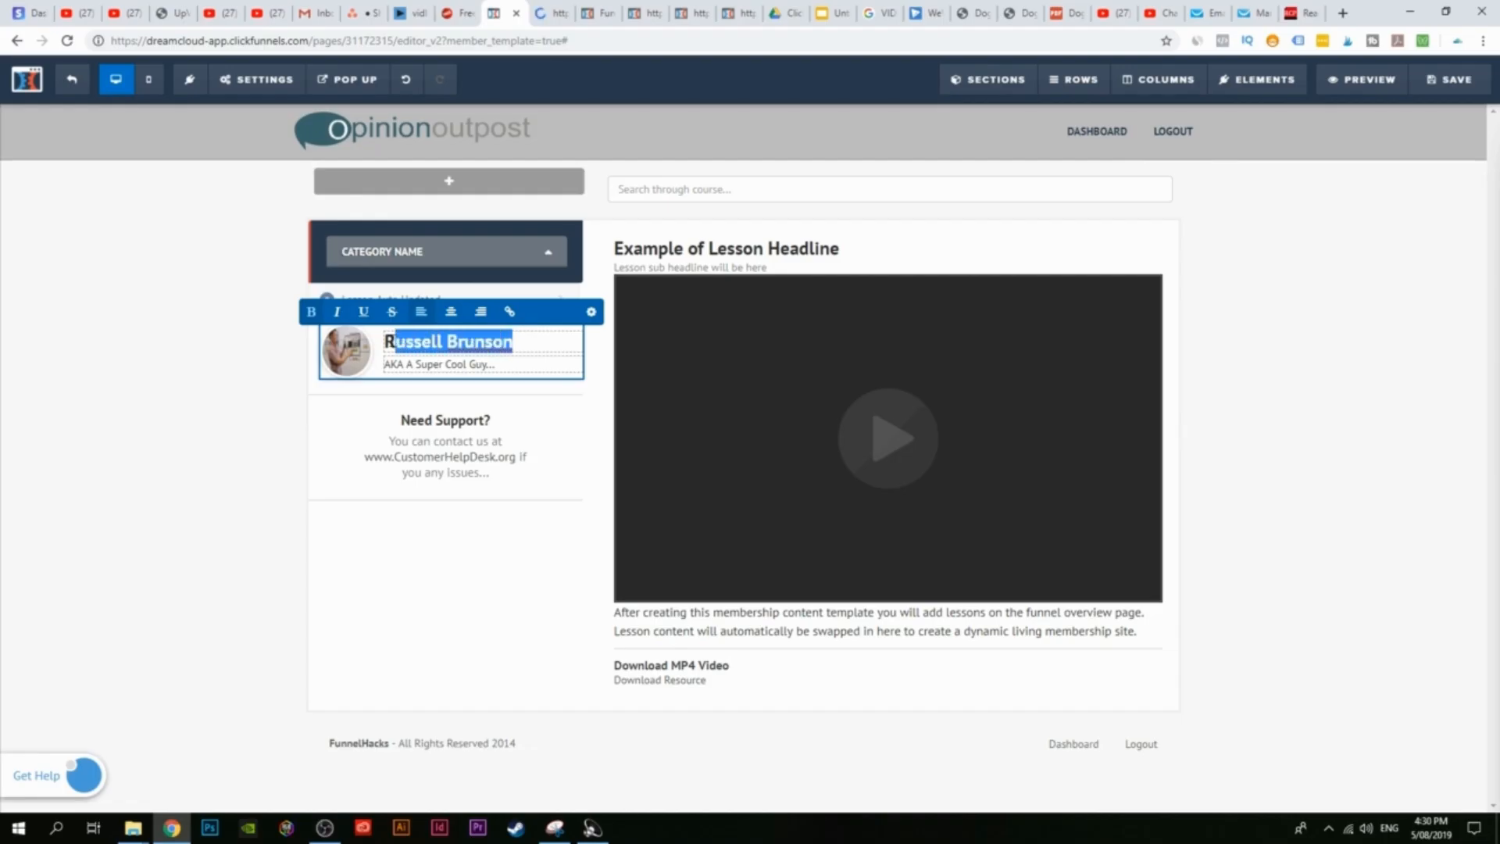
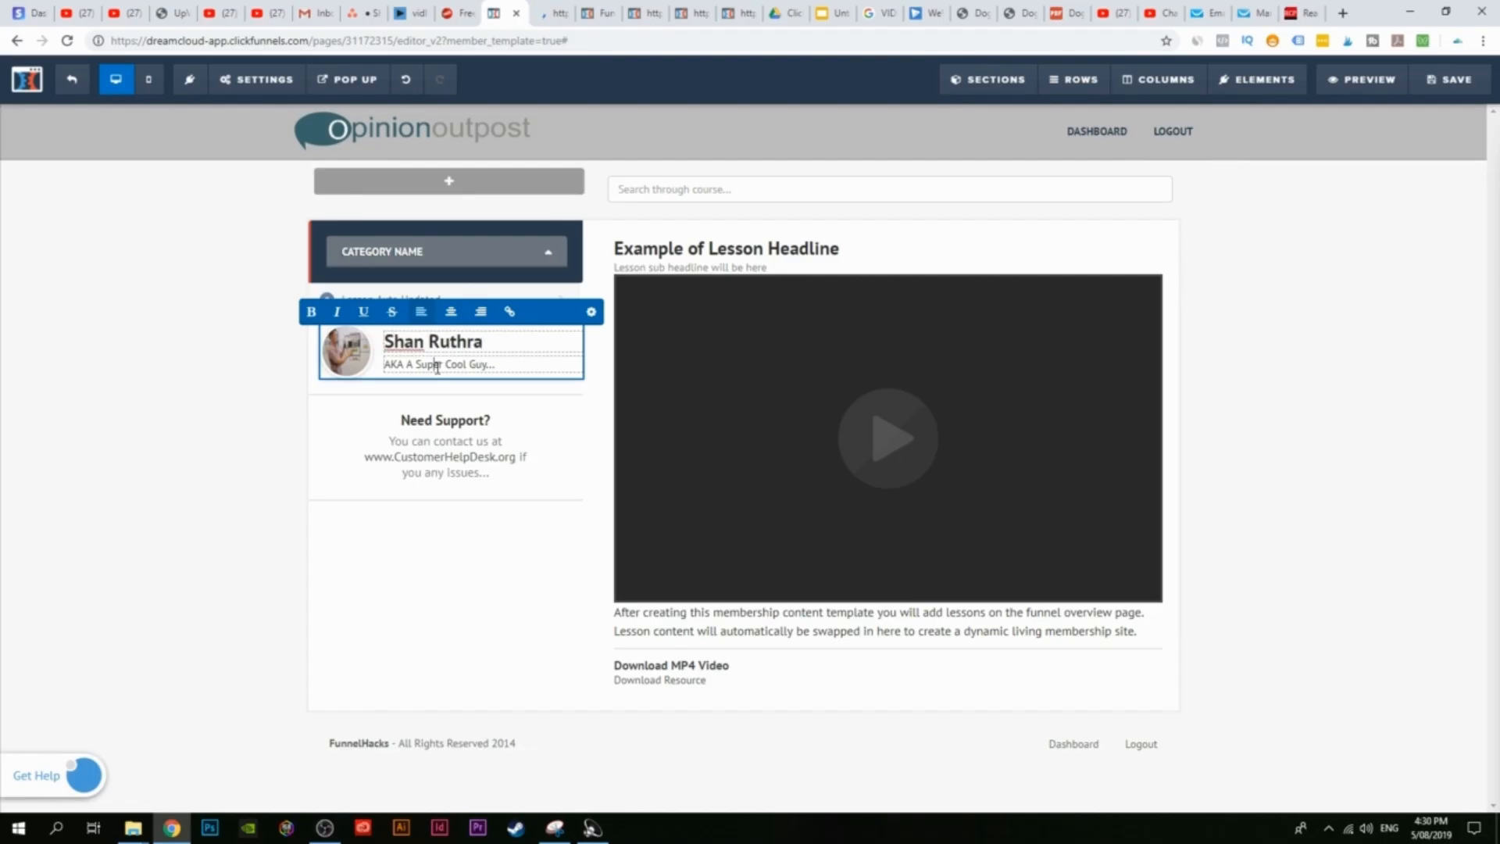
pyautogui.moveTo(490, 364); pyautogui.dragTo(347, 367)
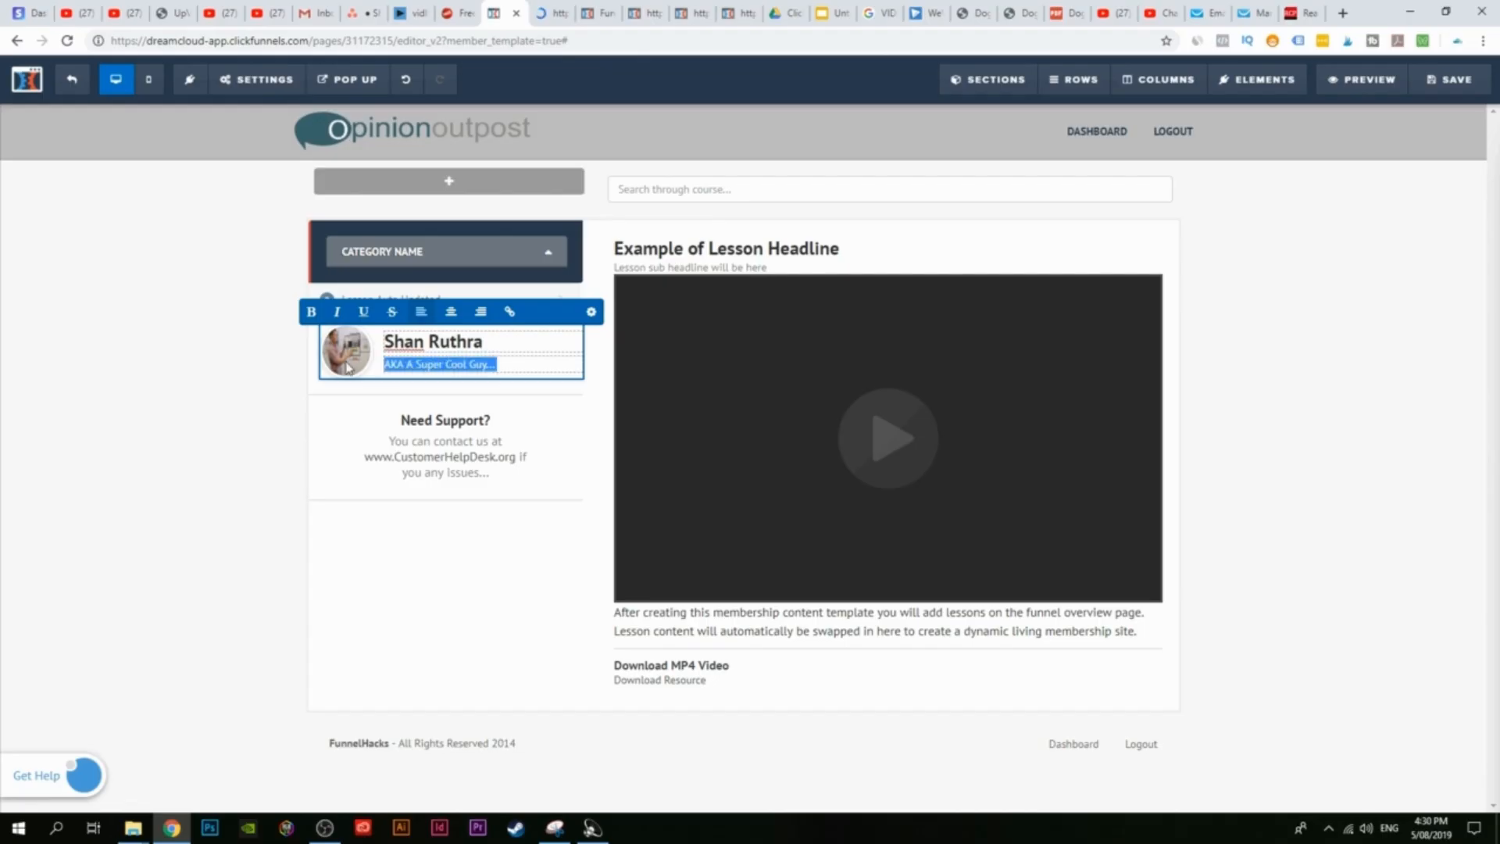
pyautogui.write('CEO at Online Academy')
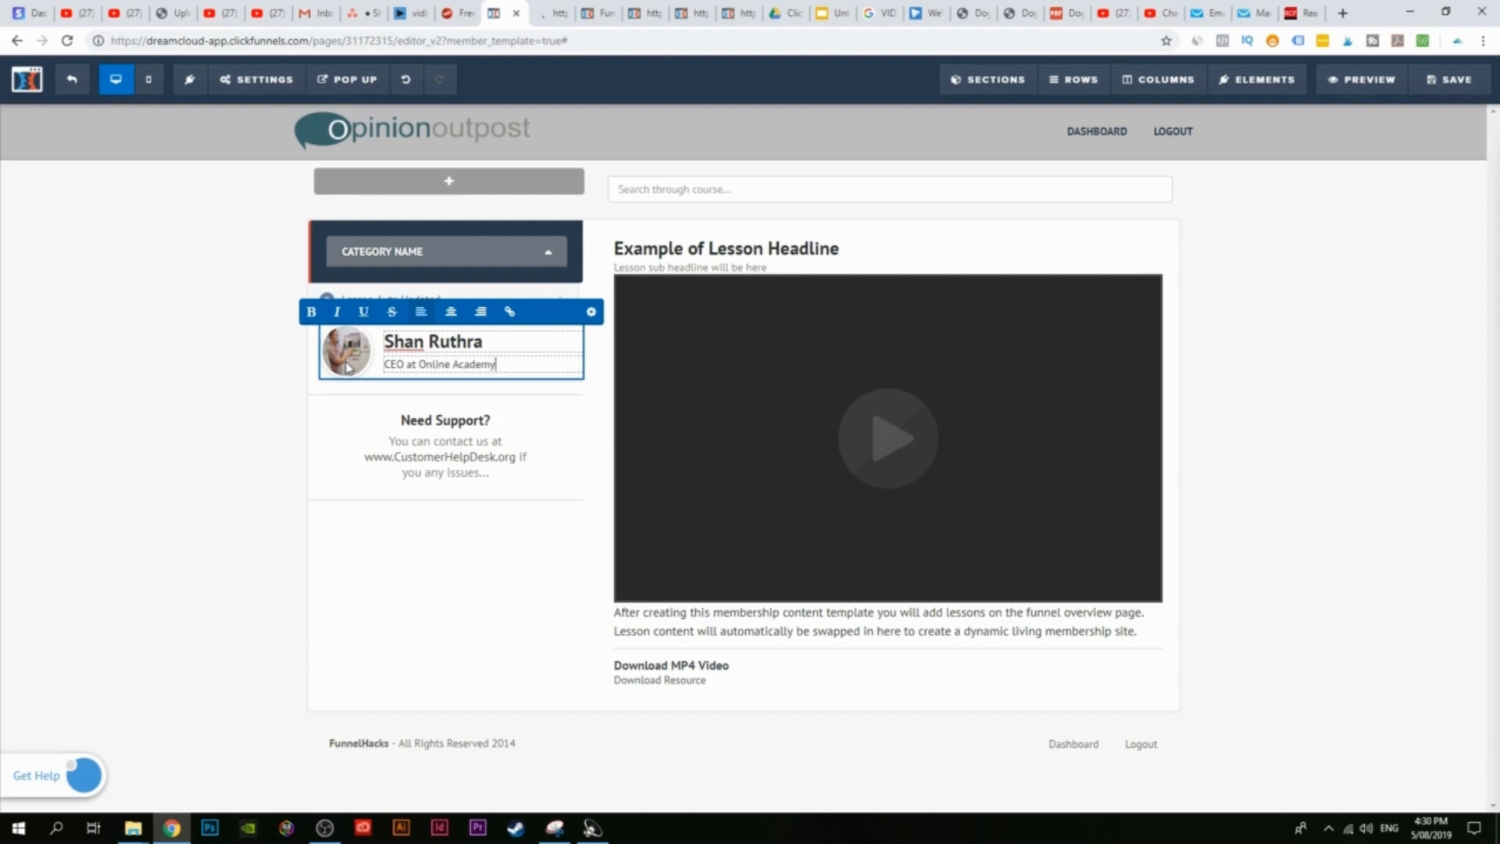
pyautogui.click(351, 370)
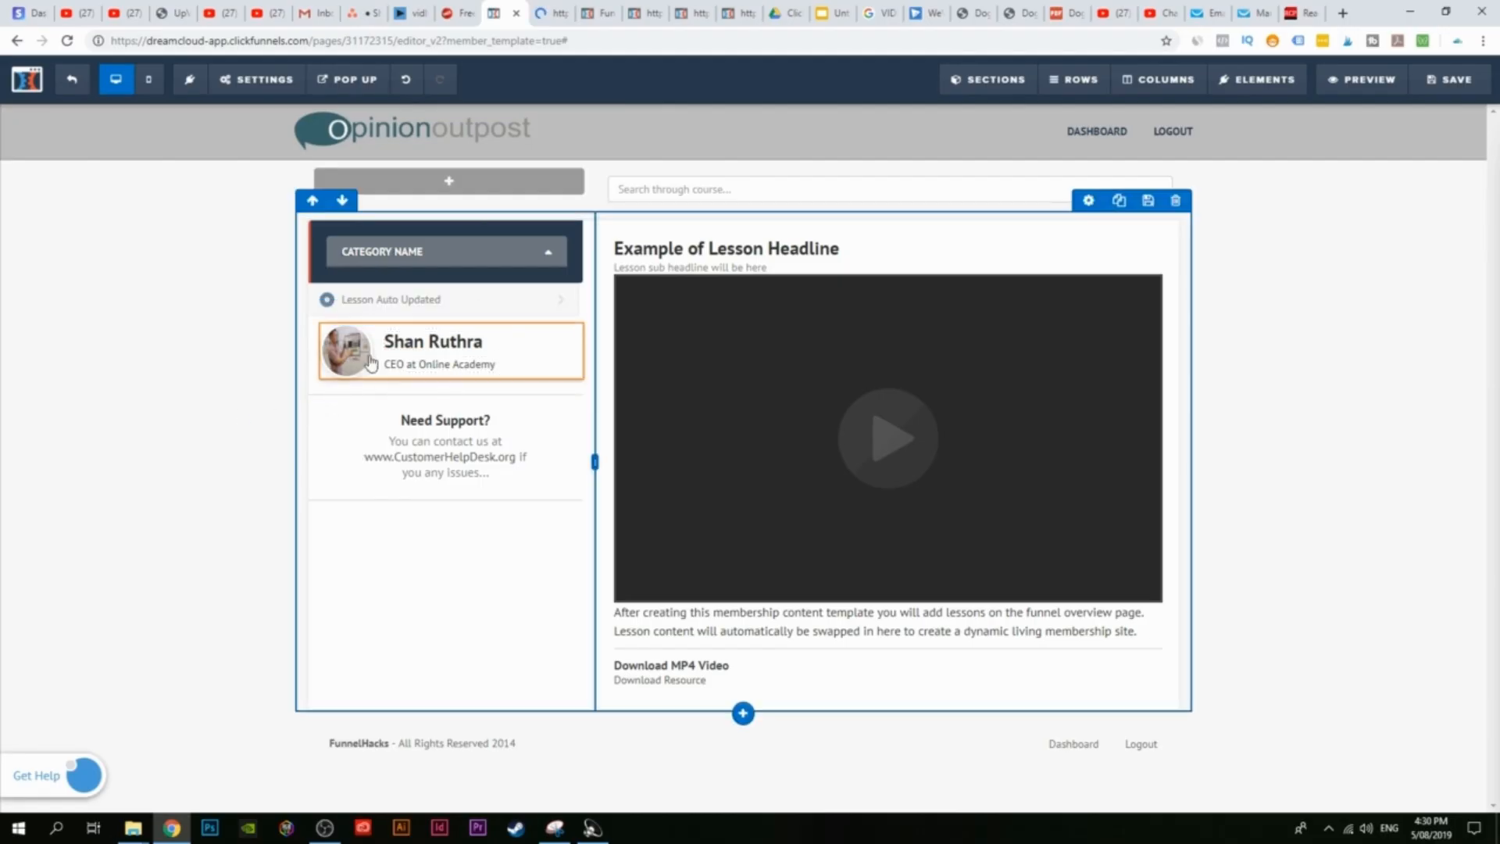
pyautogui.click(335, 364)
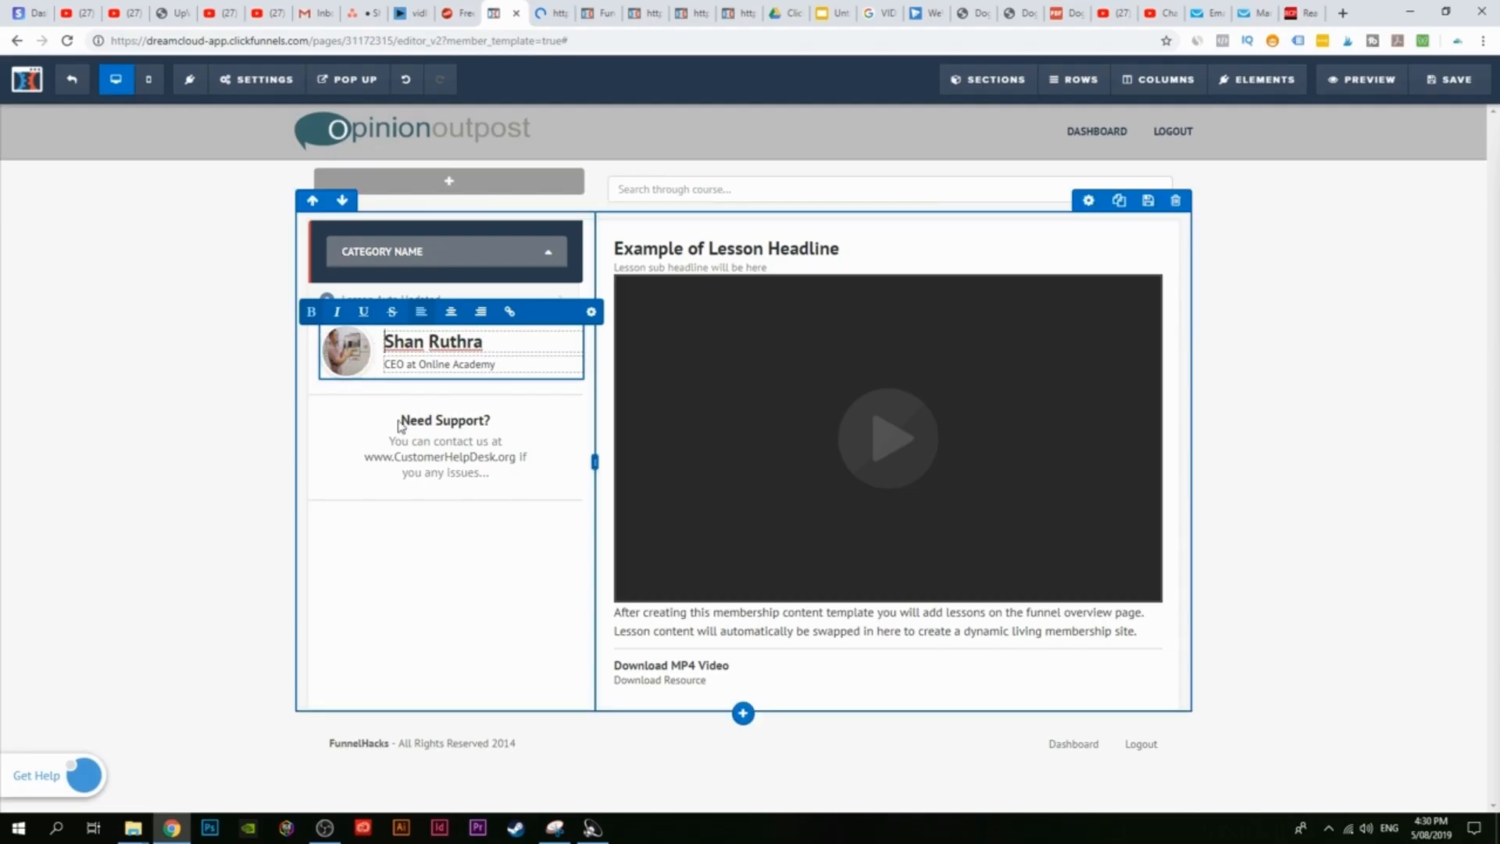
pyautogui.click(452, 460)
# Step: Replace the Need Support paragraph with a support e-mail address
pyautogui.click(482, 480)
pyautogui.moveTo(490, 475); pyautogui.dragTo(382, 439)
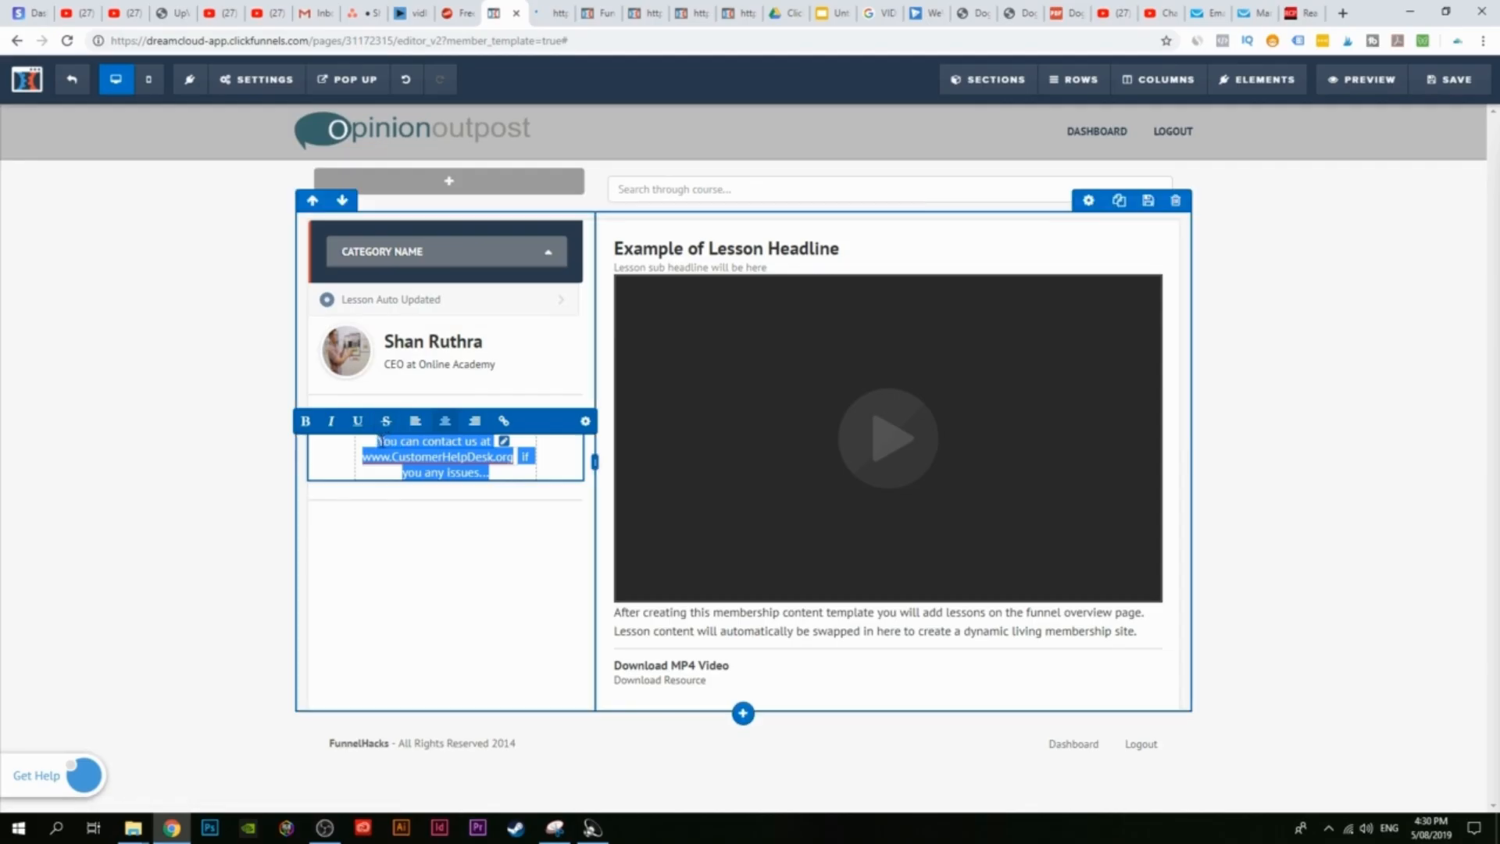
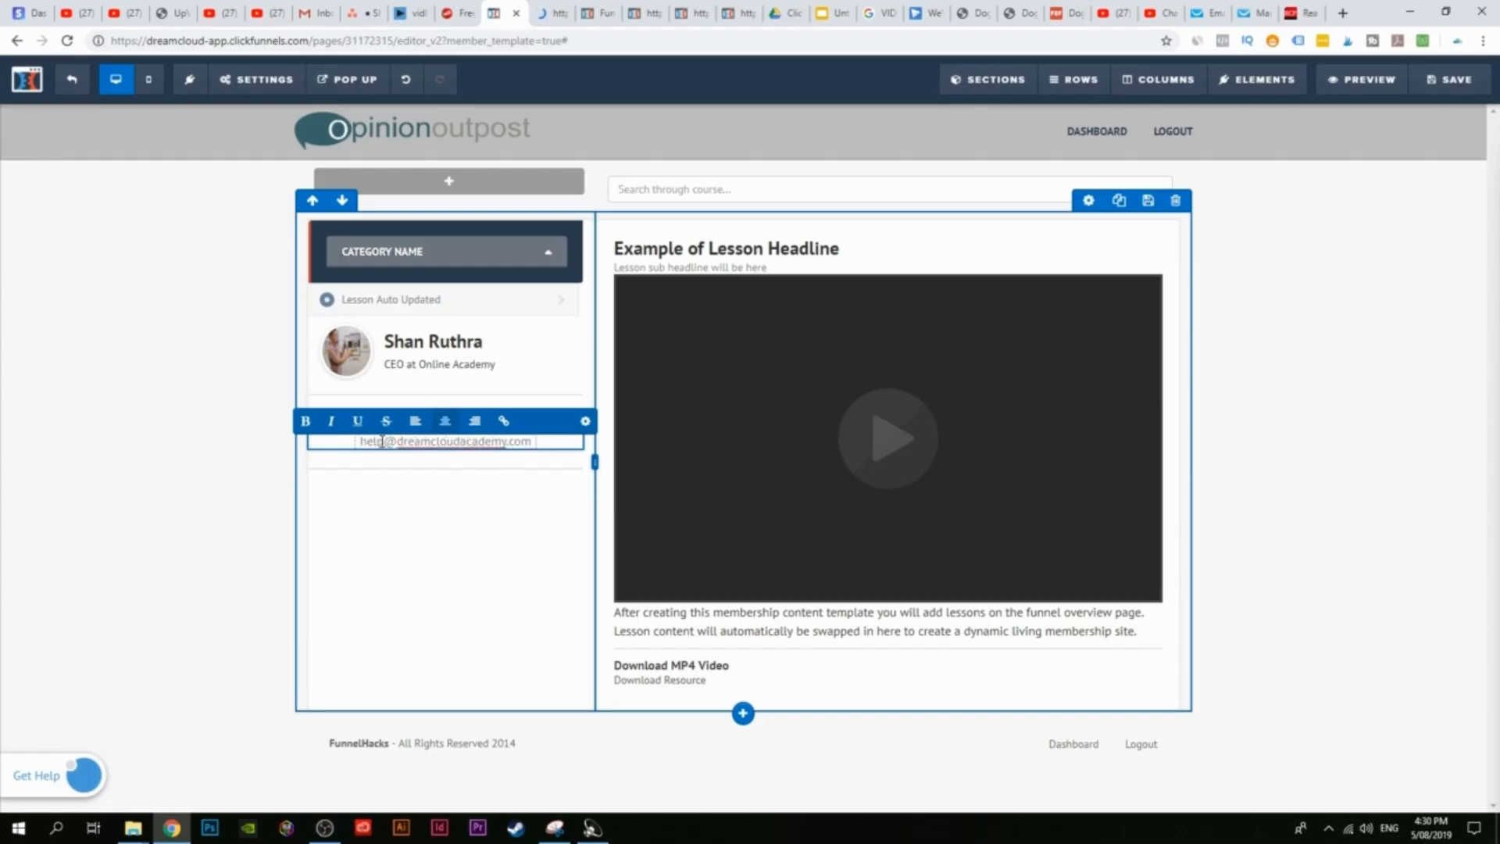
pyautogui.click(194, 492)
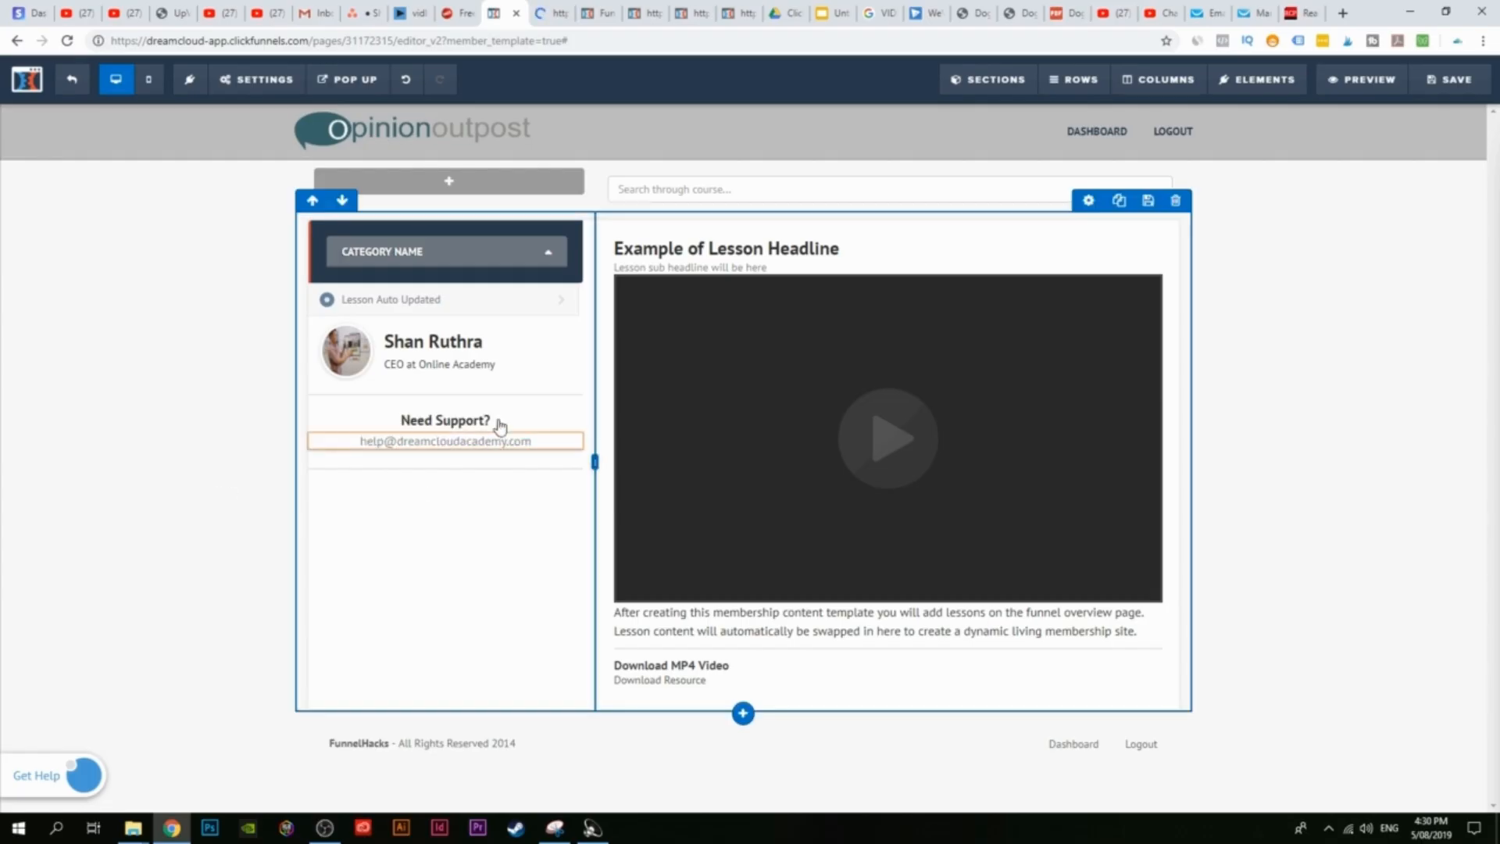
pyautogui.click(445, 453)
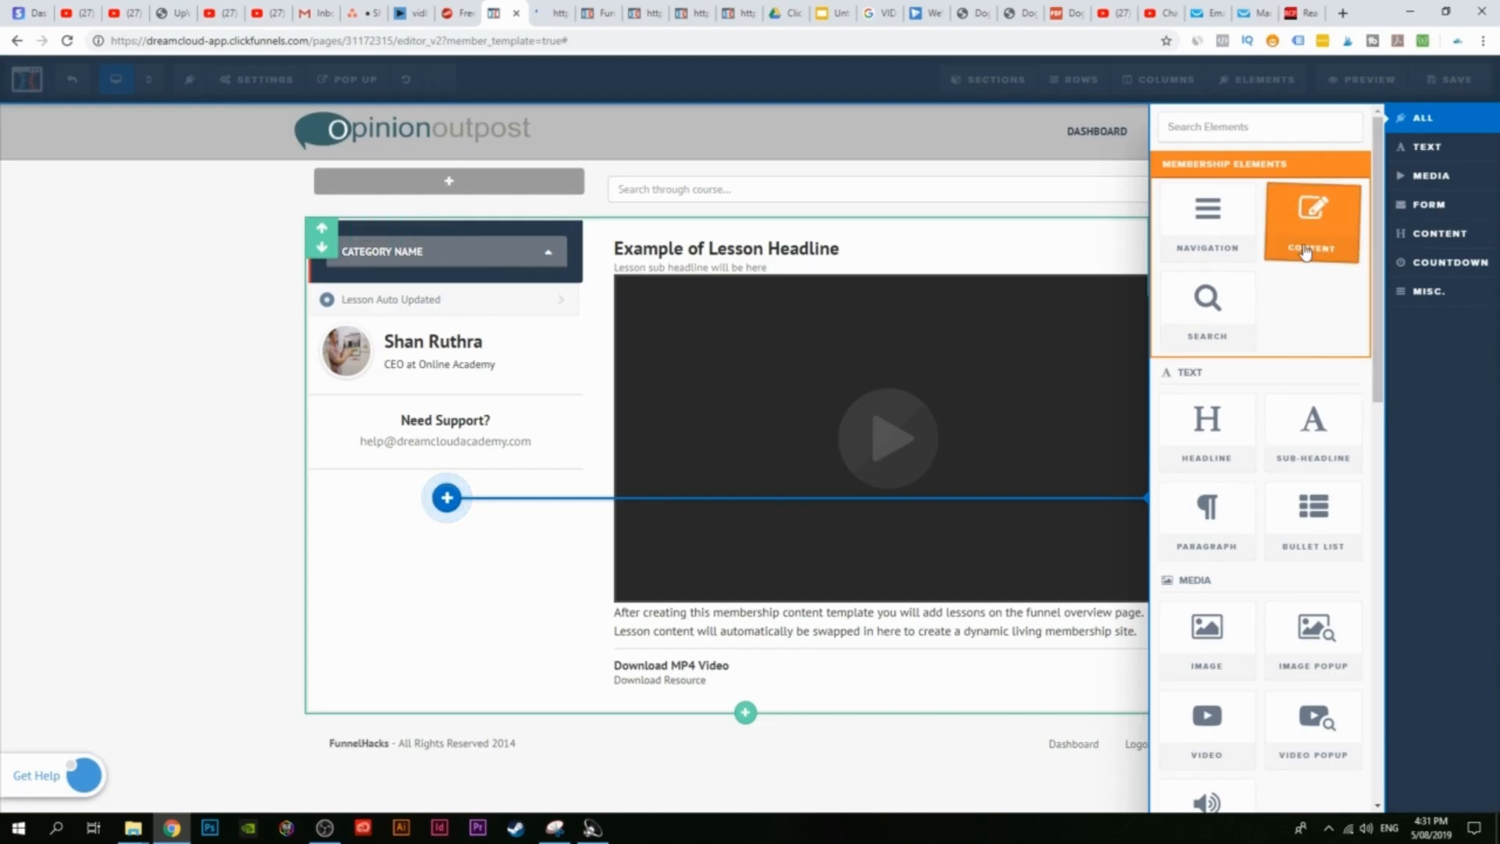
# Step: Set the membership navigation's mobile menu toggle text color to dark red
pyautogui.scroll(-5, 1179, 546)
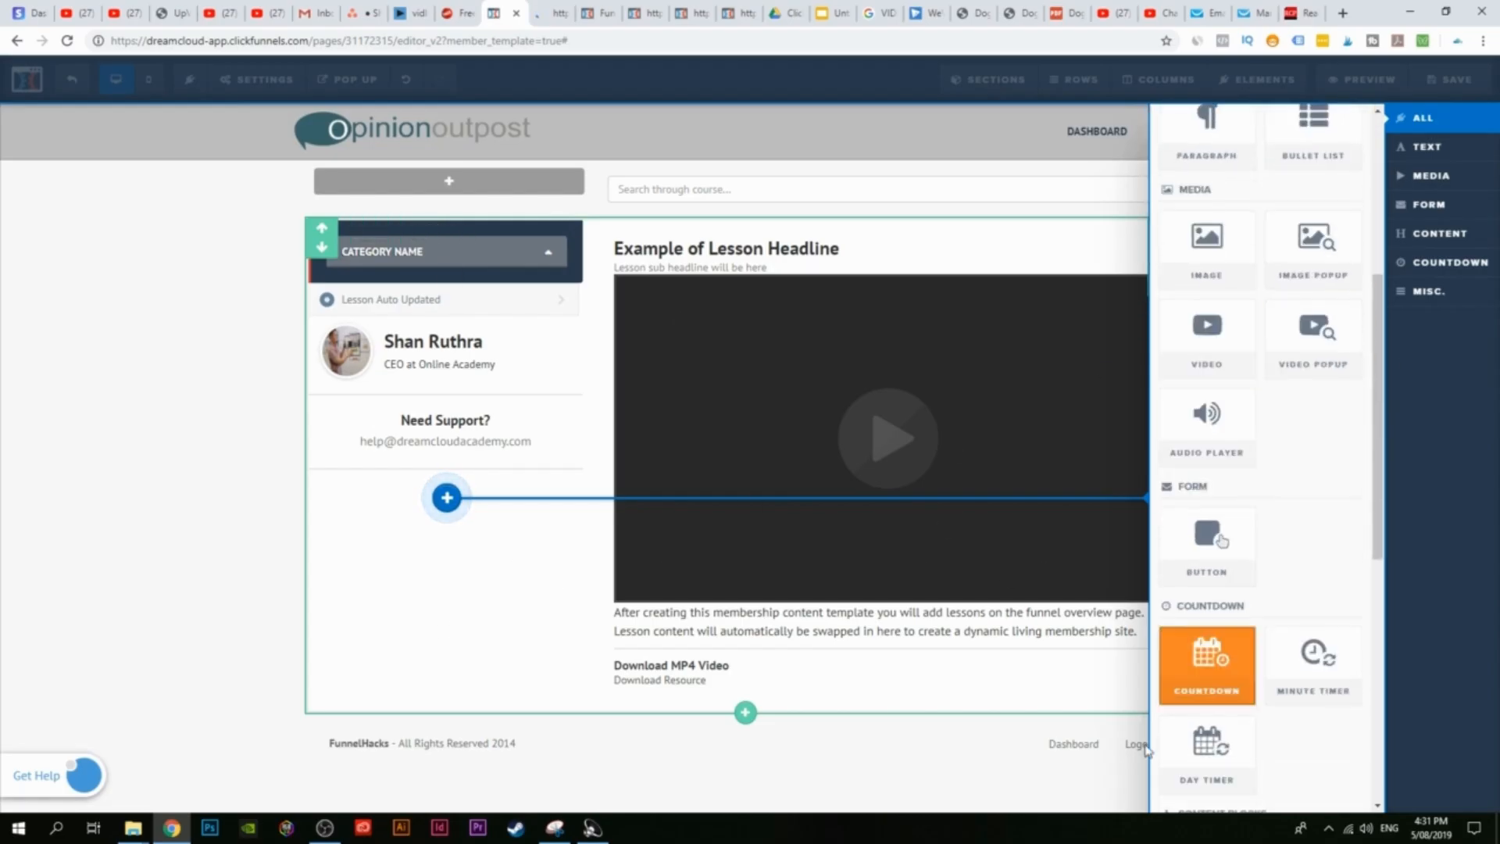
pyautogui.scroll(-3, 1273, 448)
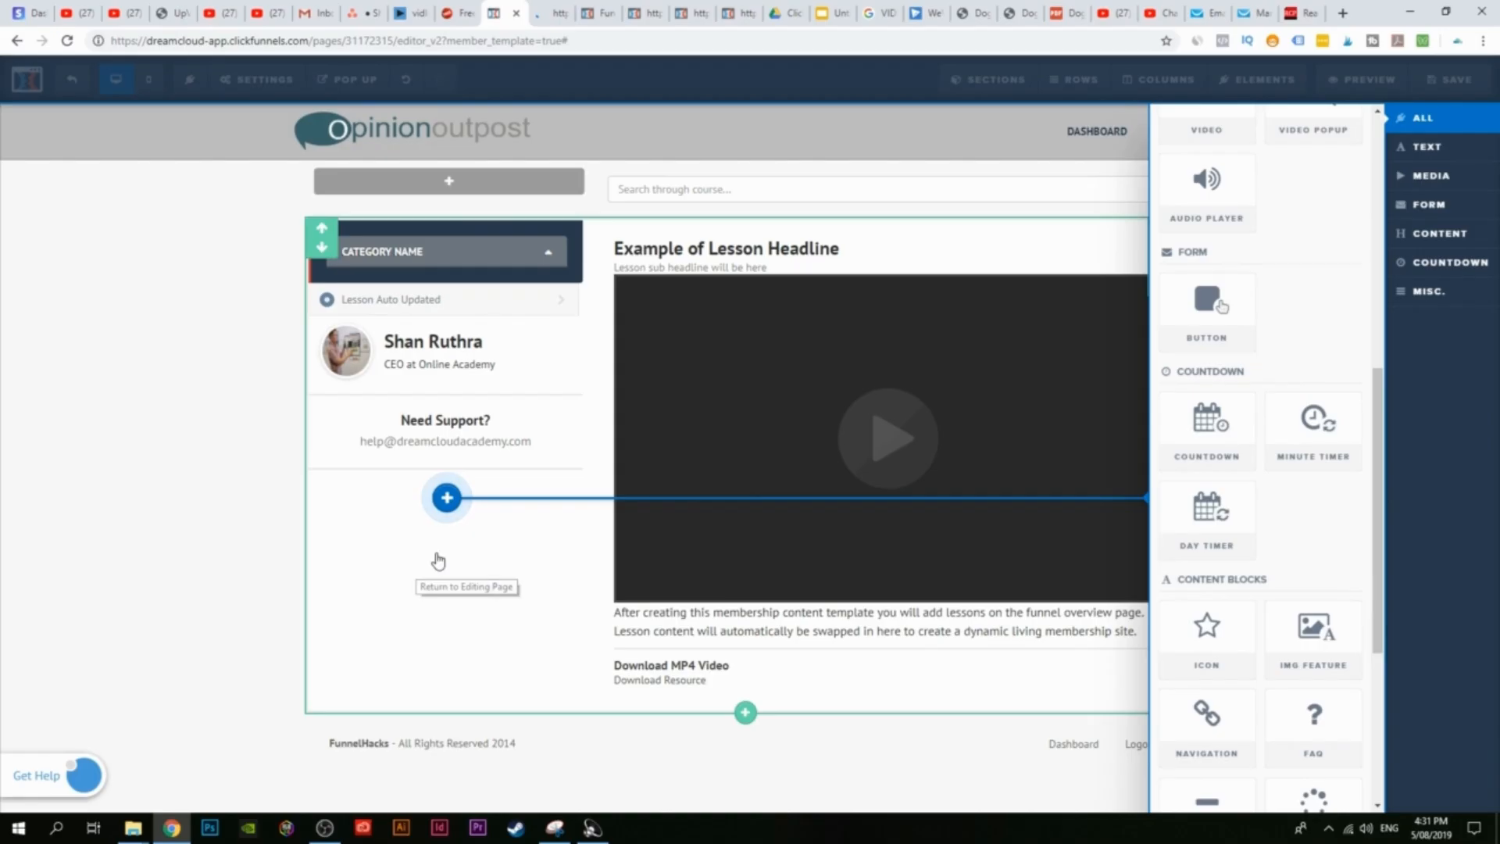
pyautogui.click(446, 497)
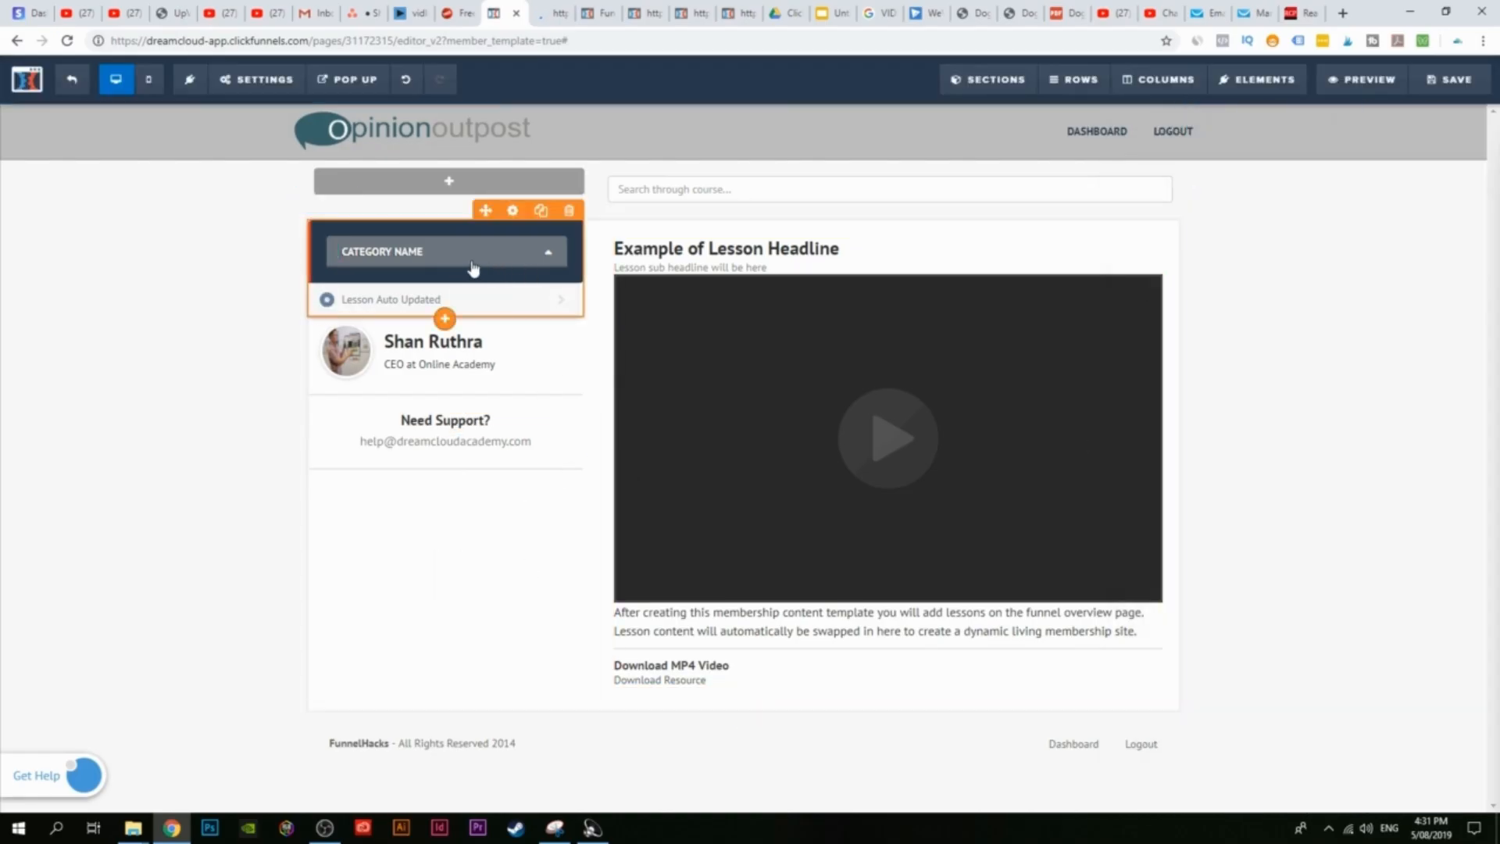
pyautogui.click(396, 252)
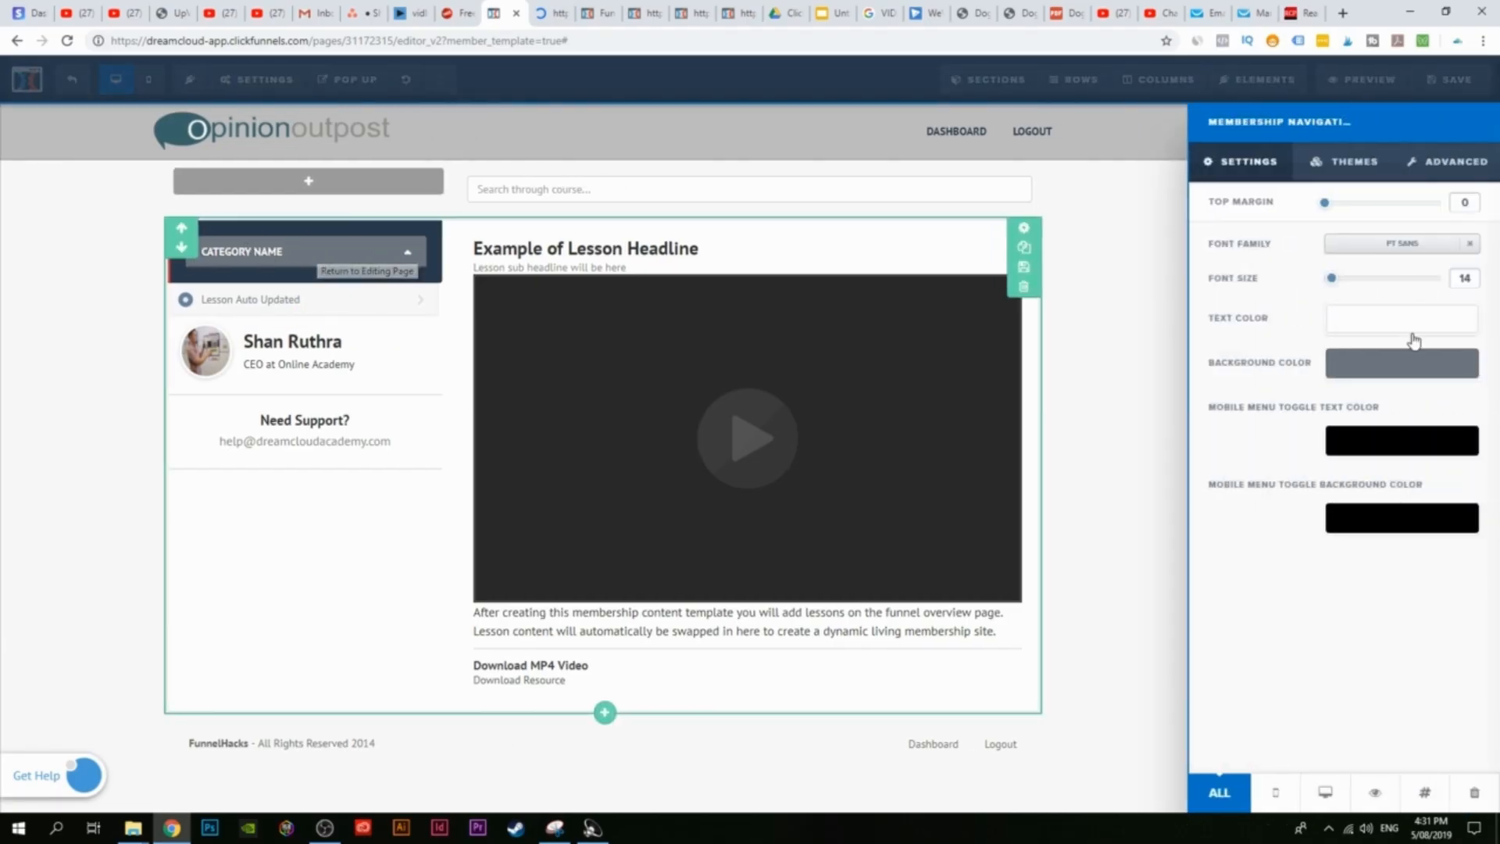
pyautogui.click(1403, 373)
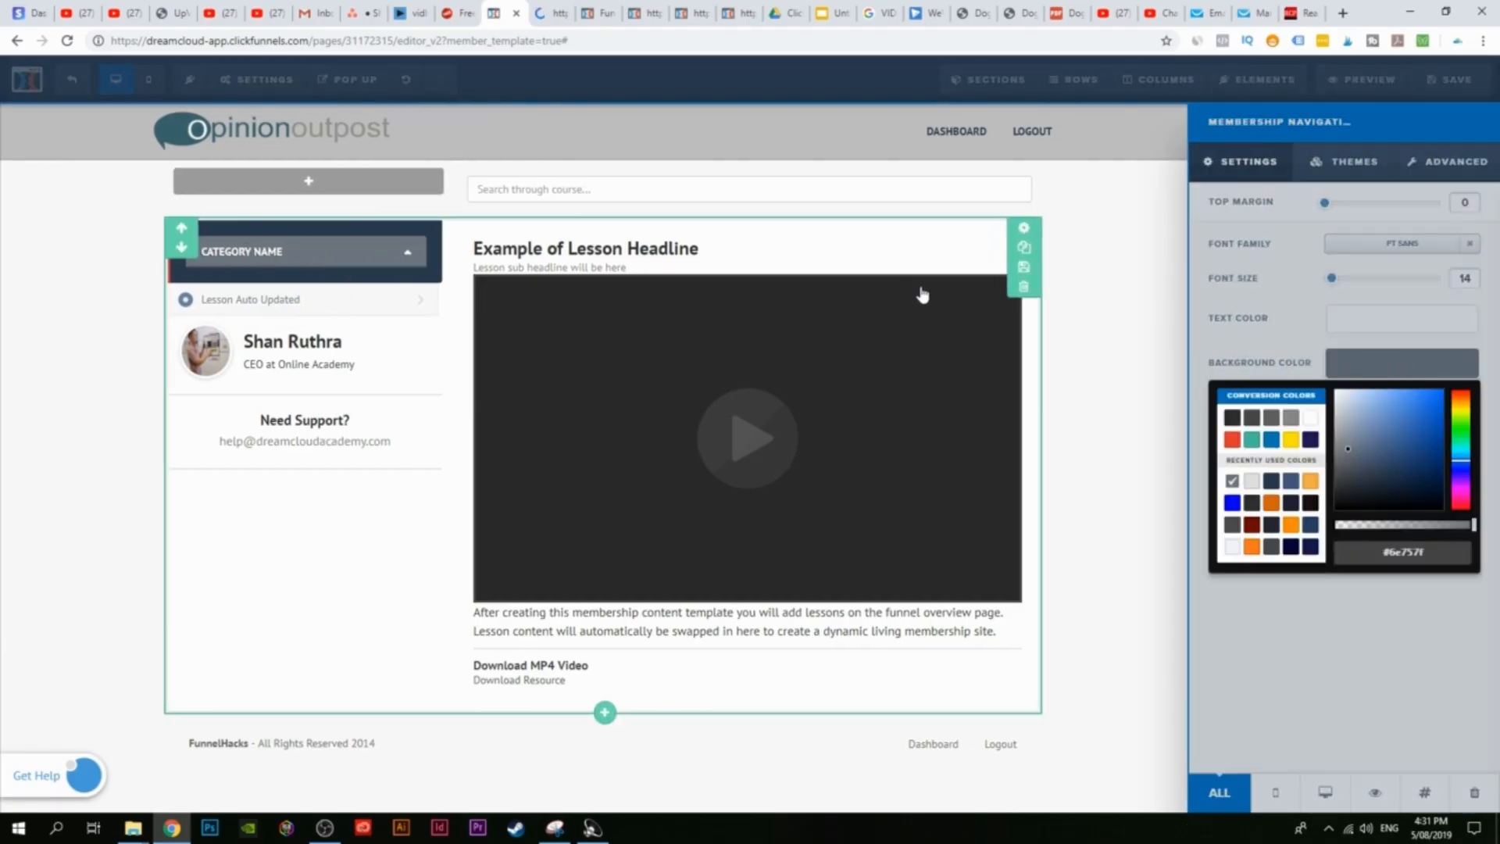
pyautogui.moveTo(1379, 440); pyautogui.dragTo(1435, 421)
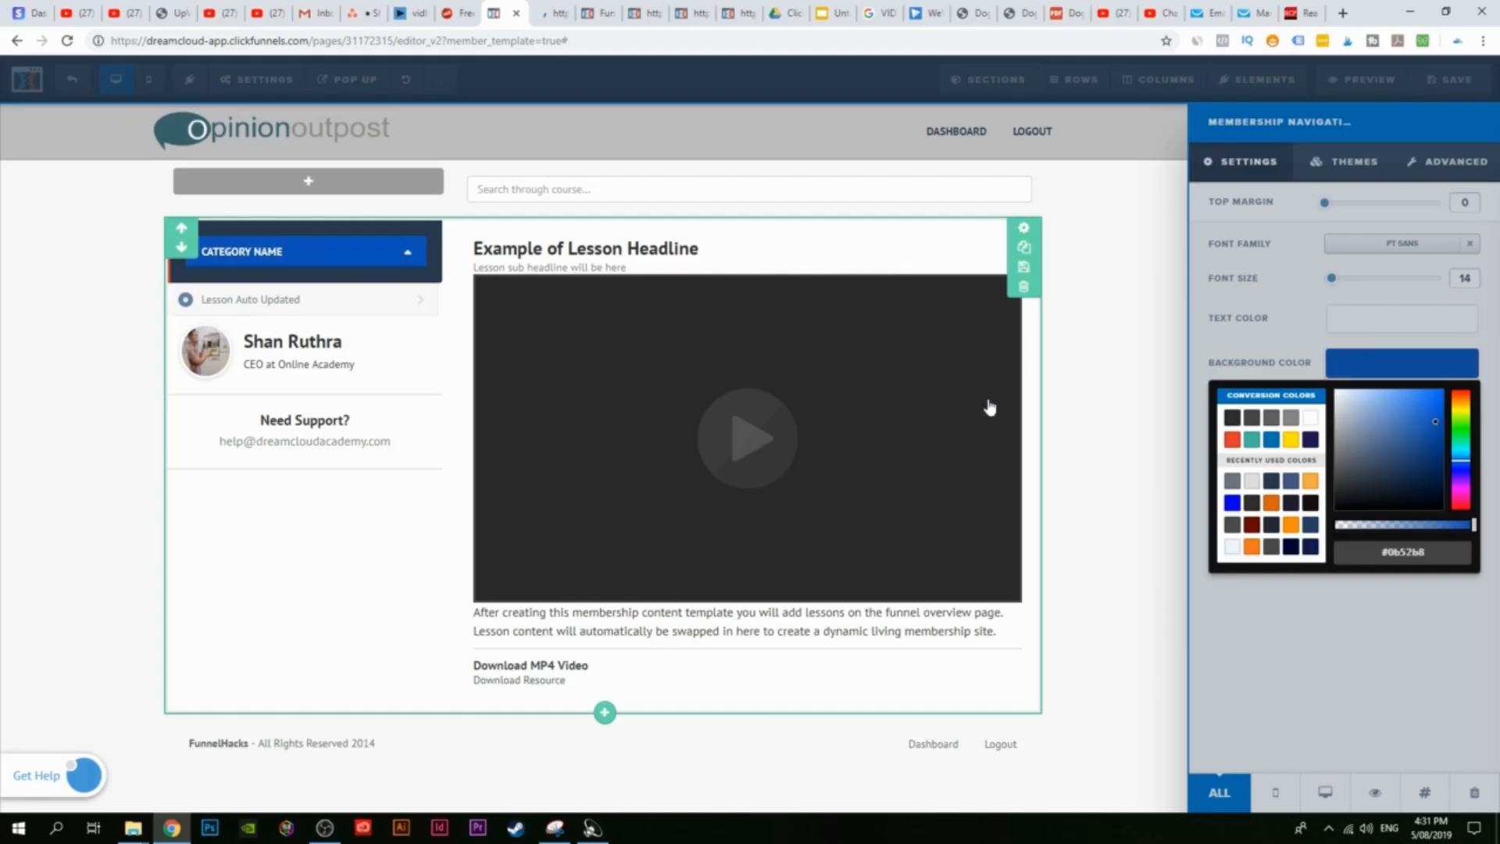
pyautogui.click(1299, 328)
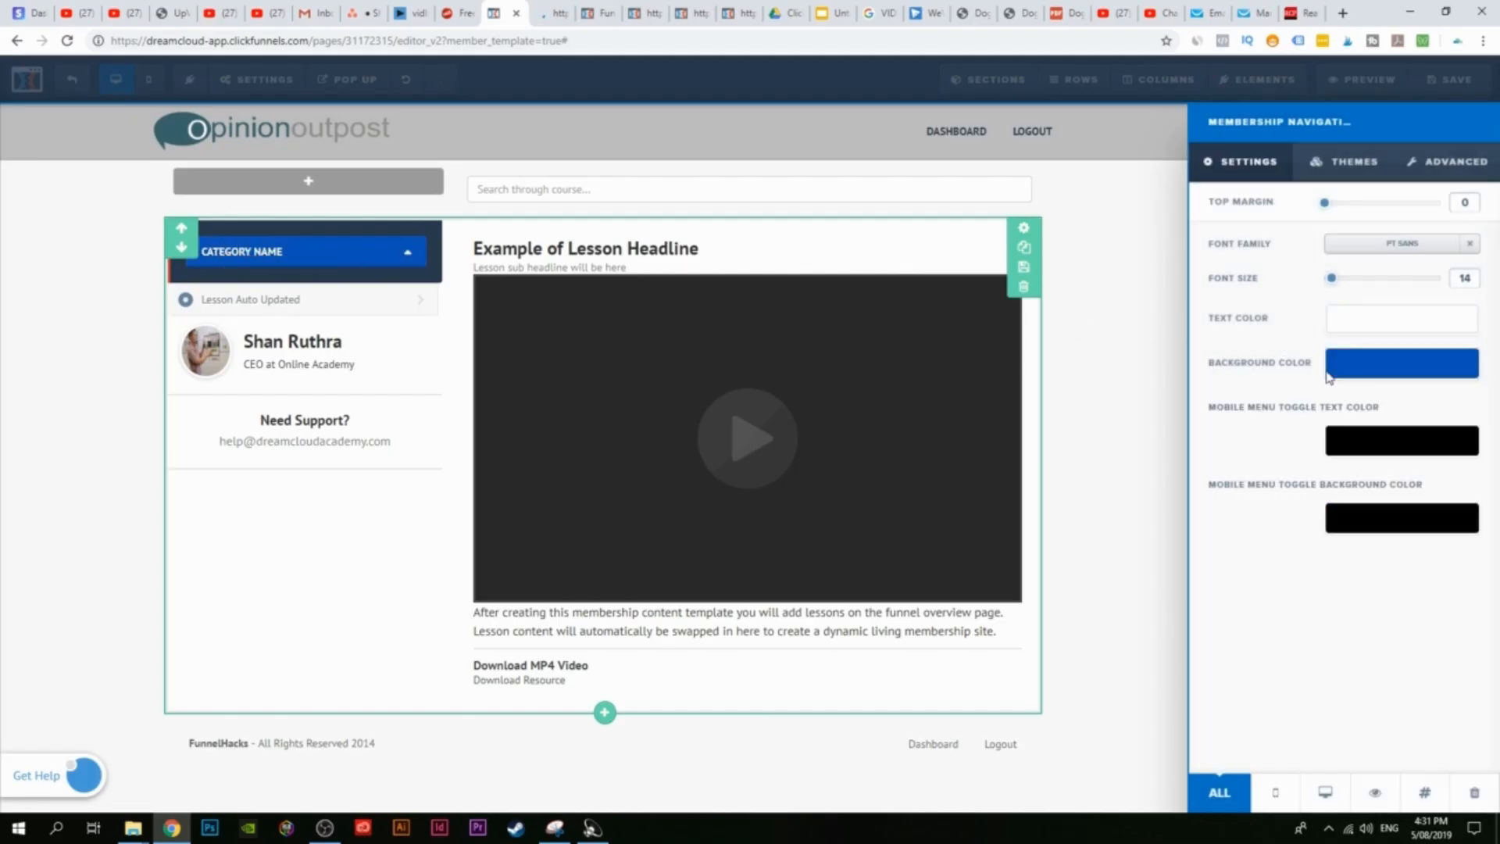
pyautogui.click(1373, 462)
pyautogui.moveTo(1380, 519); pyautogui.dragTo(1399, 543)
pyautogui.click(1297, 415)
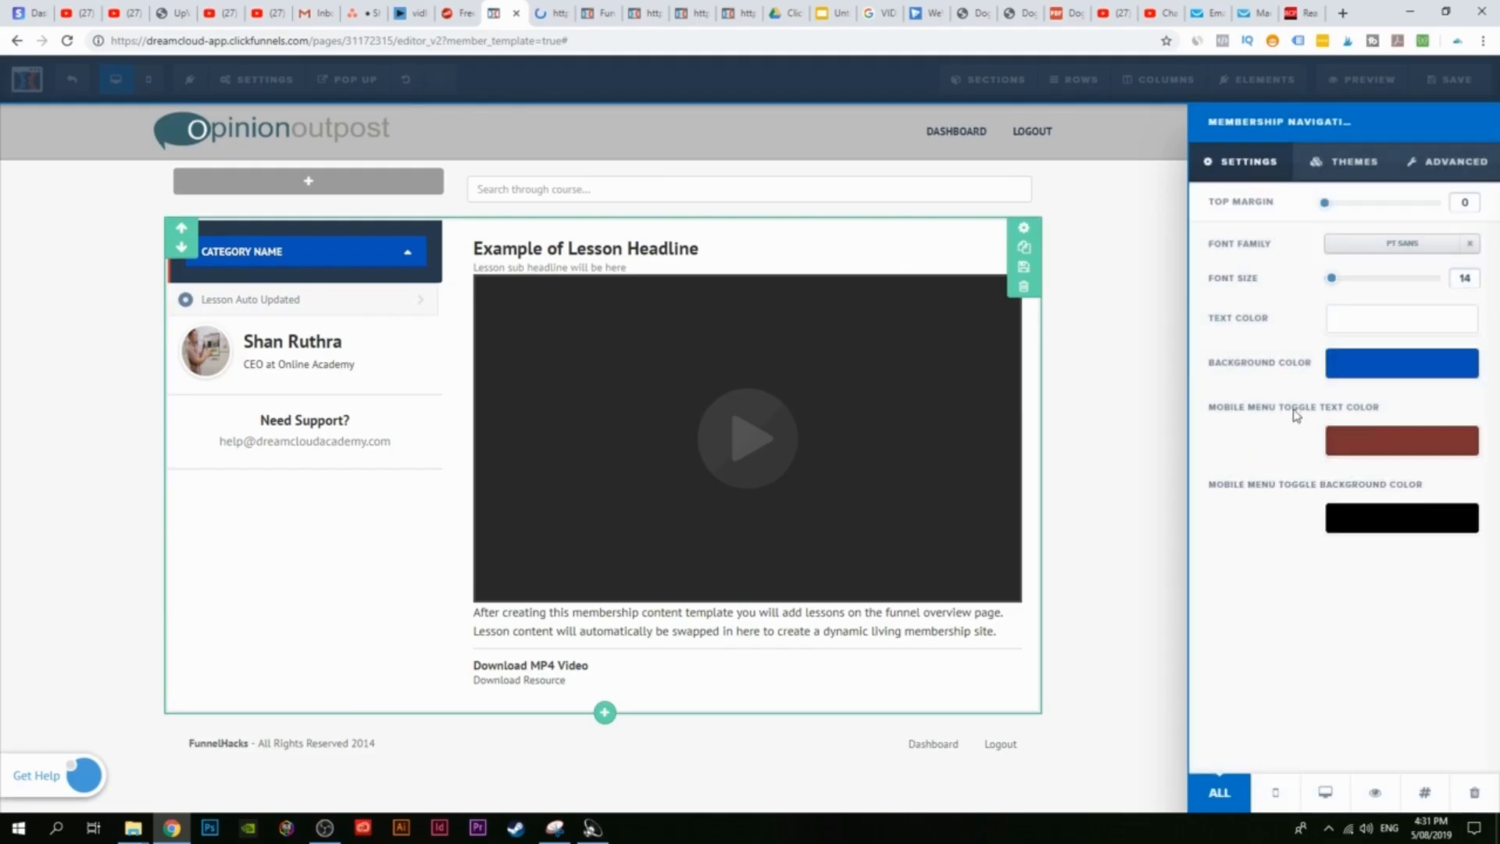
pyautogui.click(1376, 440)
pyautogui.click(1247, 447)
pyautogui.click(120, 260)
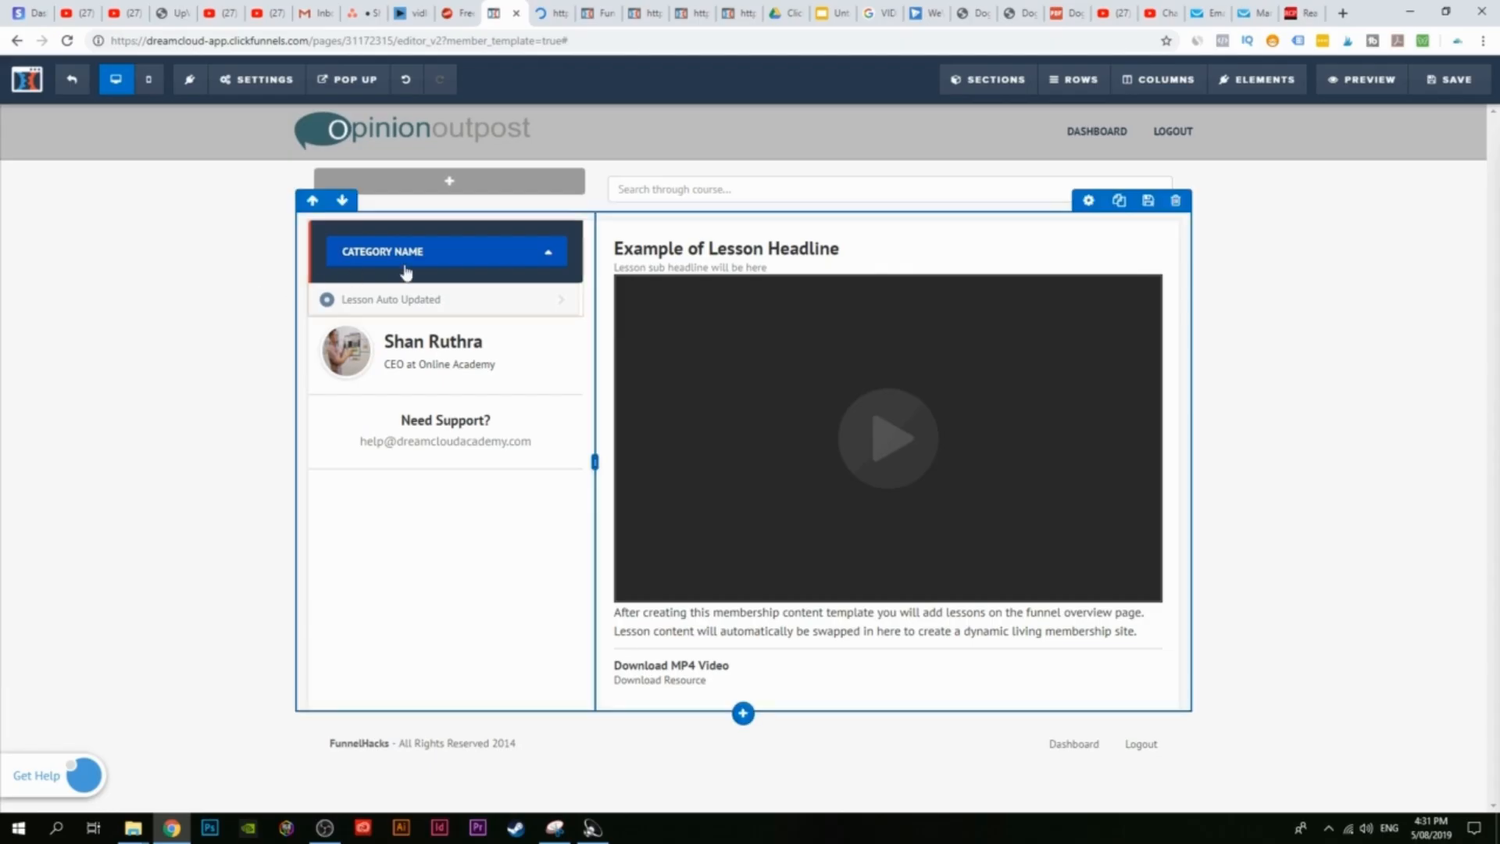
# Step: Set the membership navigation background color to near-black #101722
pyautogui.click(373, 262)
pyautogui.click(1375, 369)
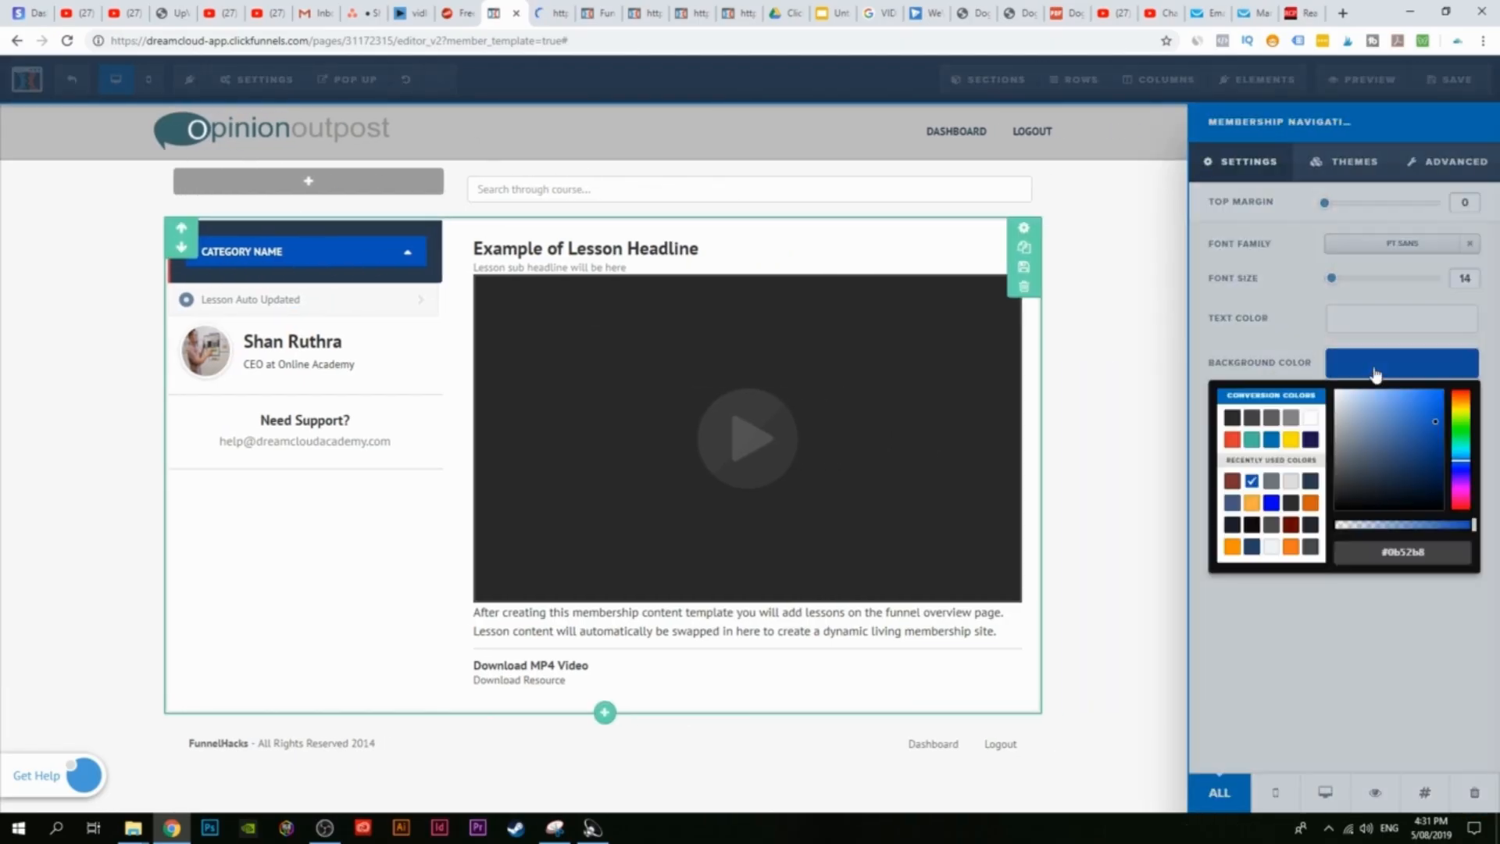
pyautogui.moveTo(1399, 448)
pyautogui.mouseDown()
pyautogui.moveTo(1409, 493)
pyautogui.moveTo(1380, 496)
pyautogui.moveTo(1392, 500)
pyautogui.mouseUp()
pyautogui.click(84, 385)
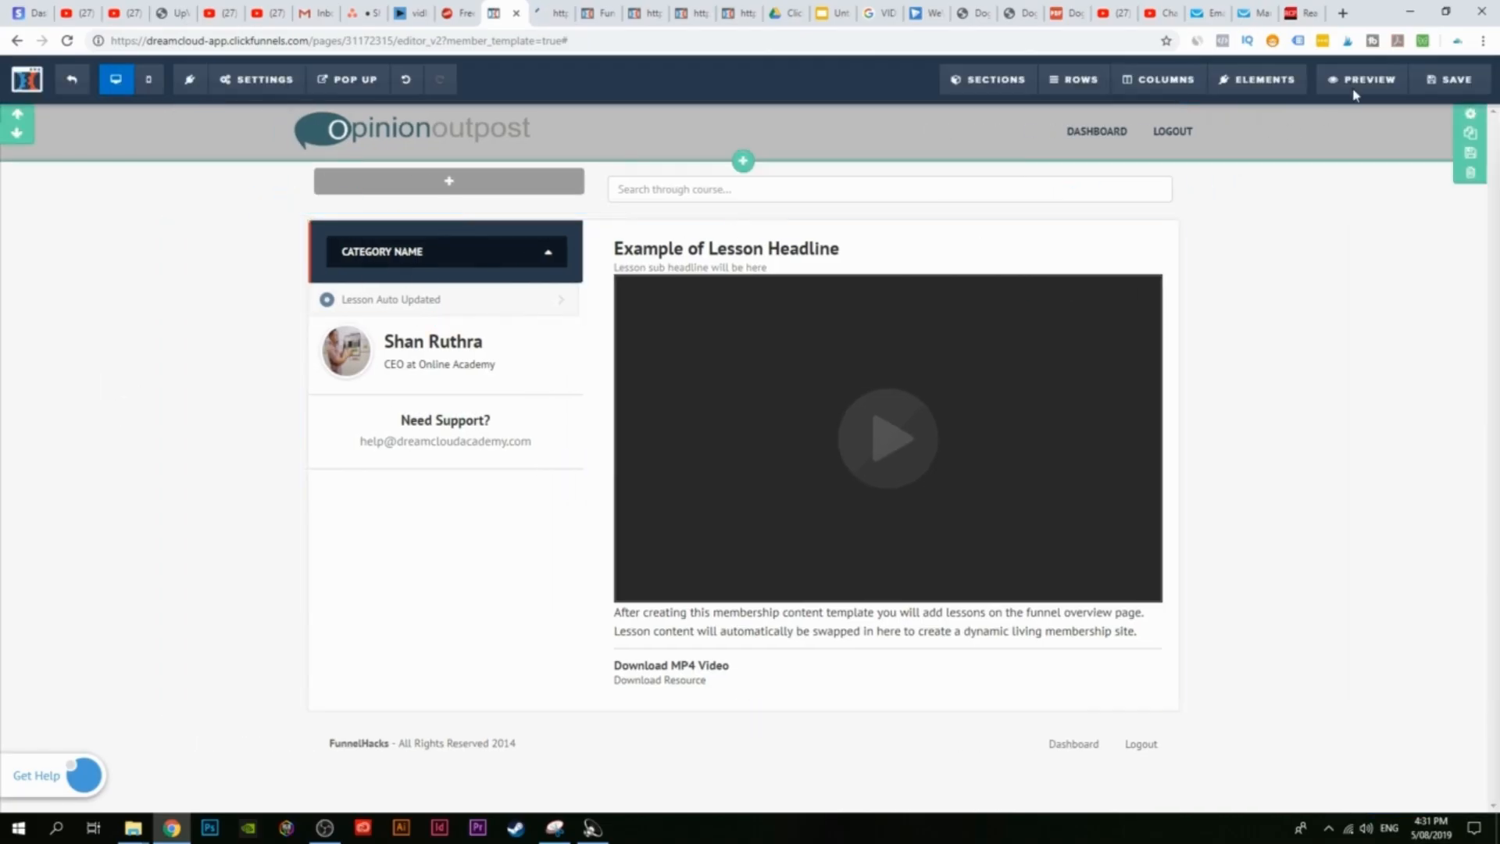
# Step: Save the membership template and exit to the Membership Area overview
pyautogui.click(1451, 79)
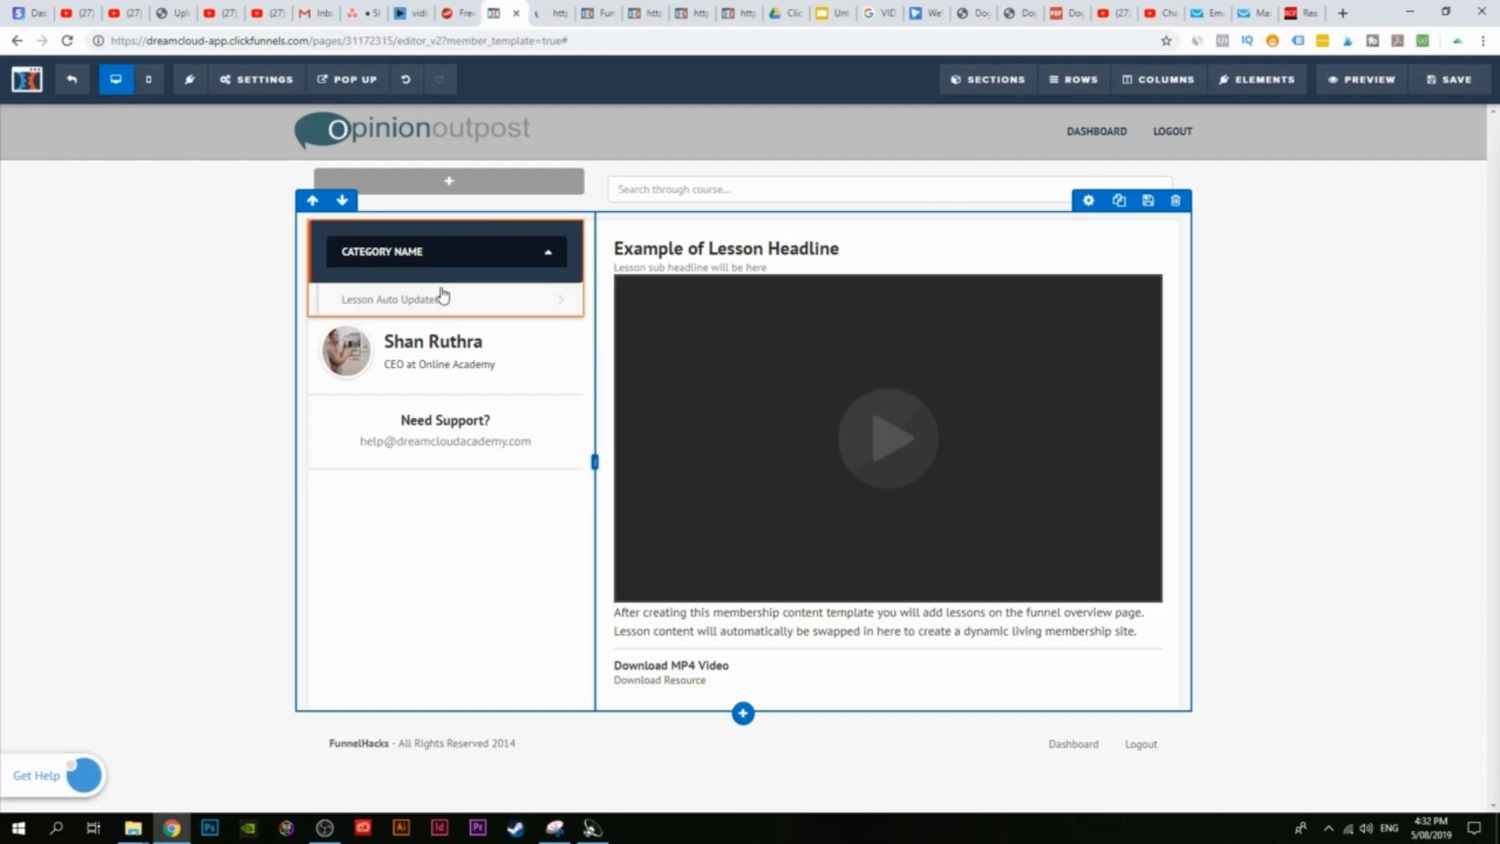
pyautogui.click(1450, 79)
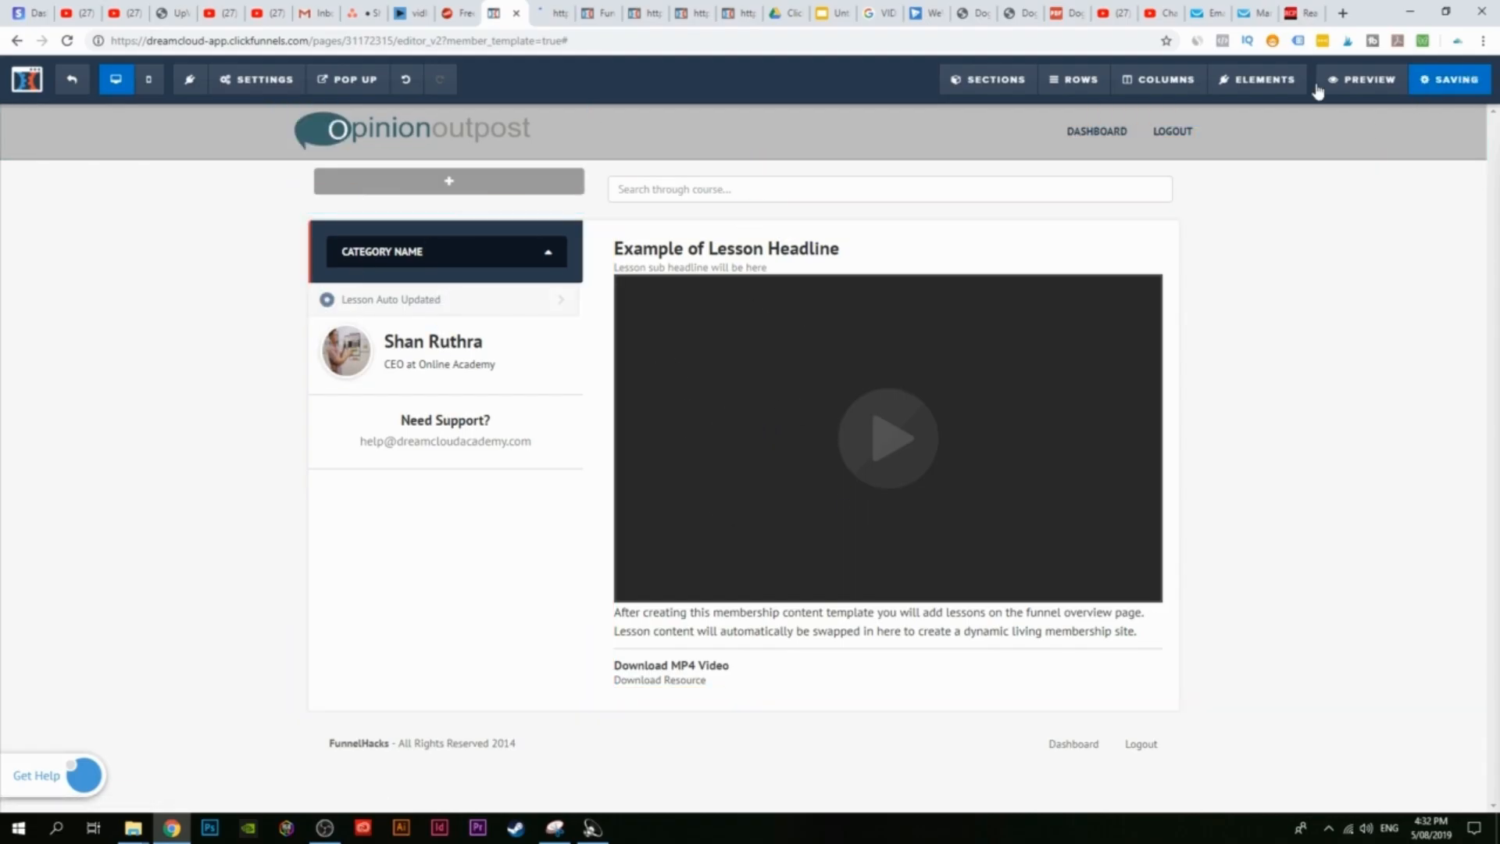
pyautogui.click(68, 87)
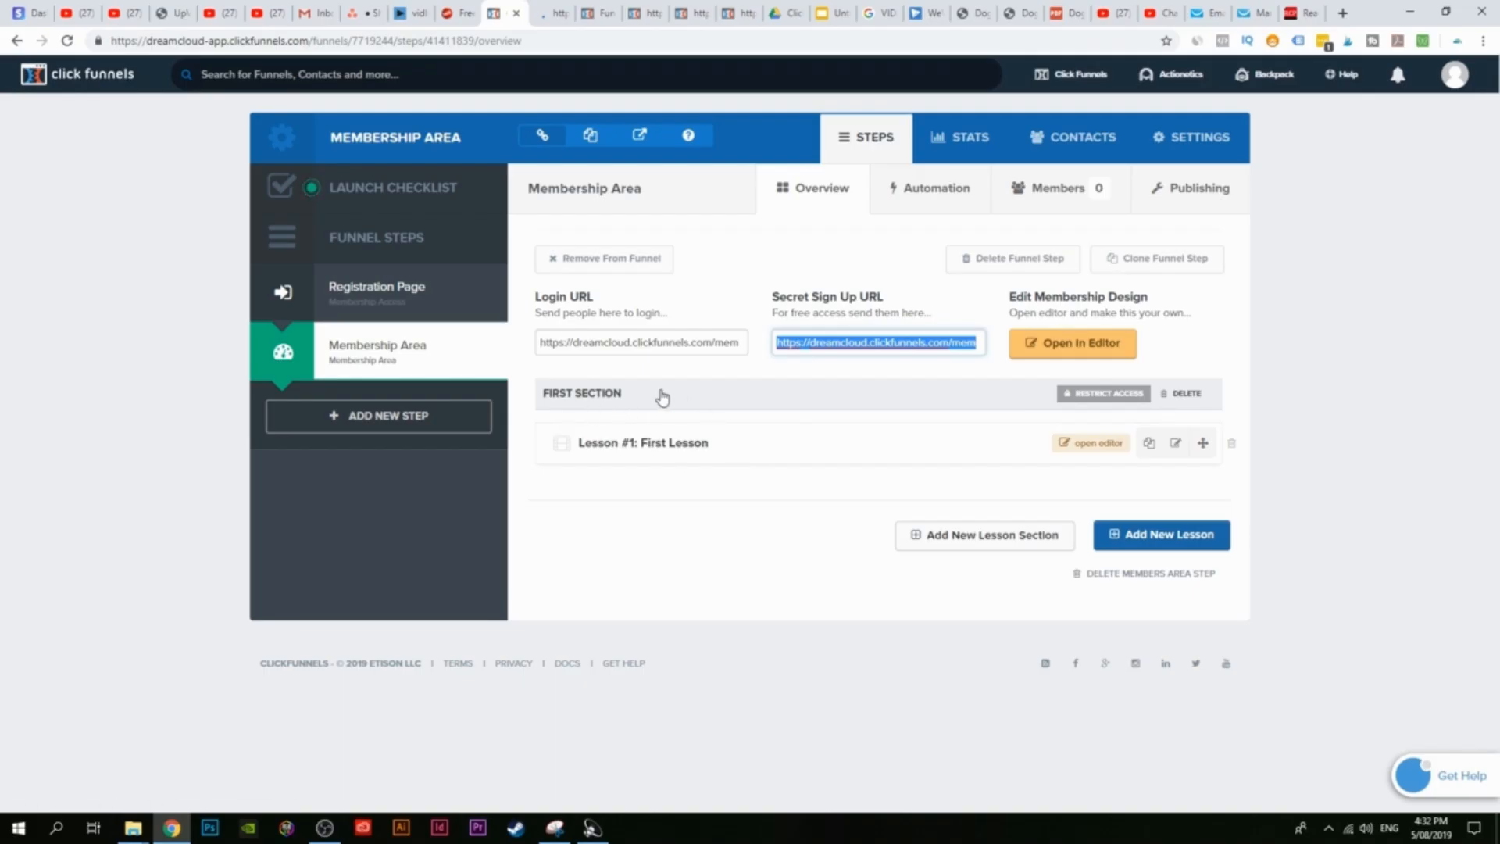
# Step: Refresh the member page, preview the membership area from the editor, then exit back to the overview
pyautogui.click(543, 12)
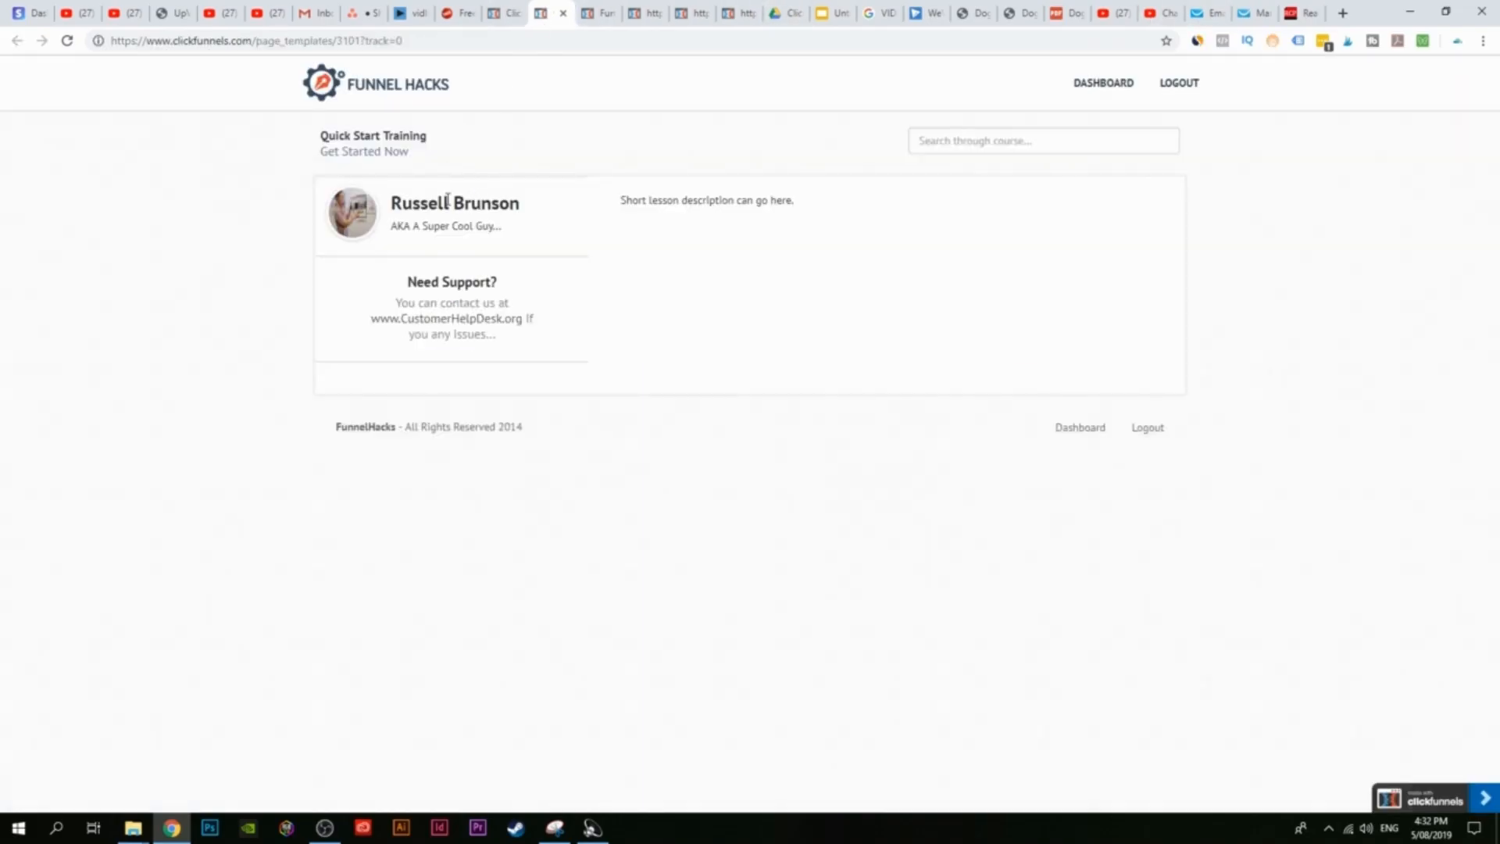
pyautogui.click(67, 41)
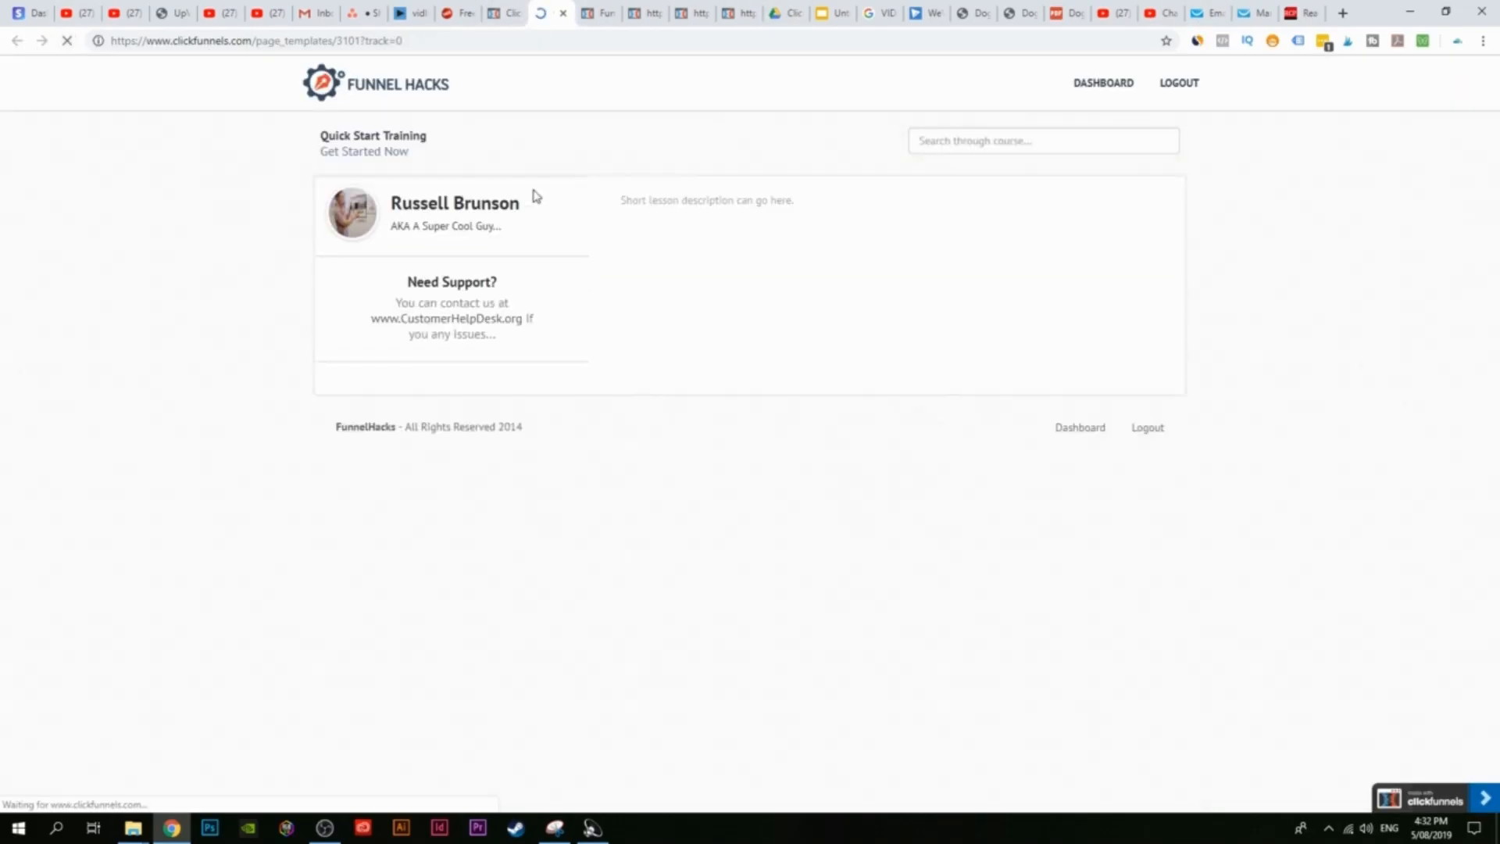
pyautogui.click(504, 13)
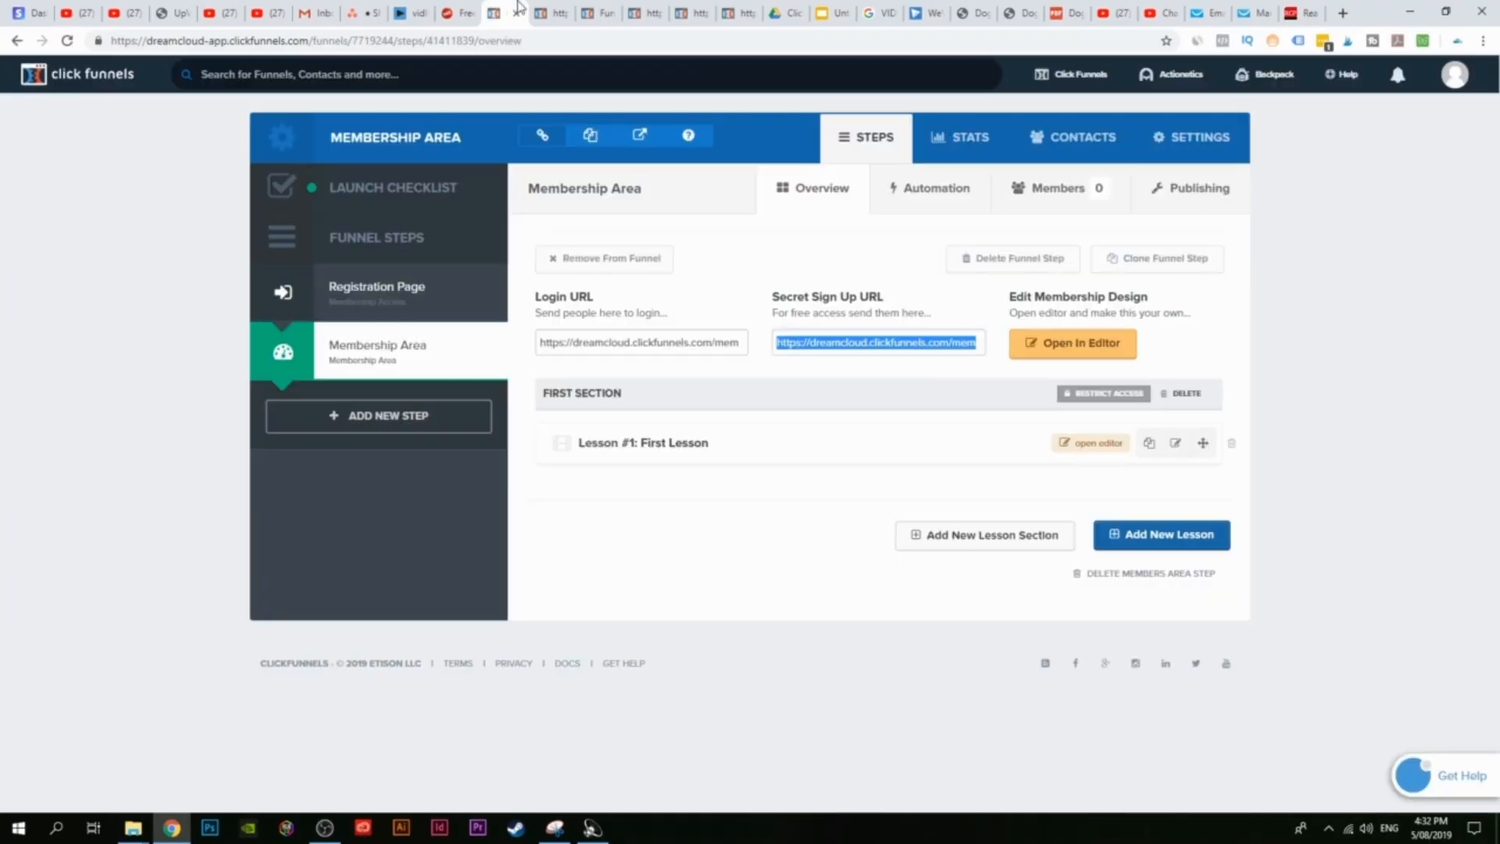
pyautogui.click(1068, 361)
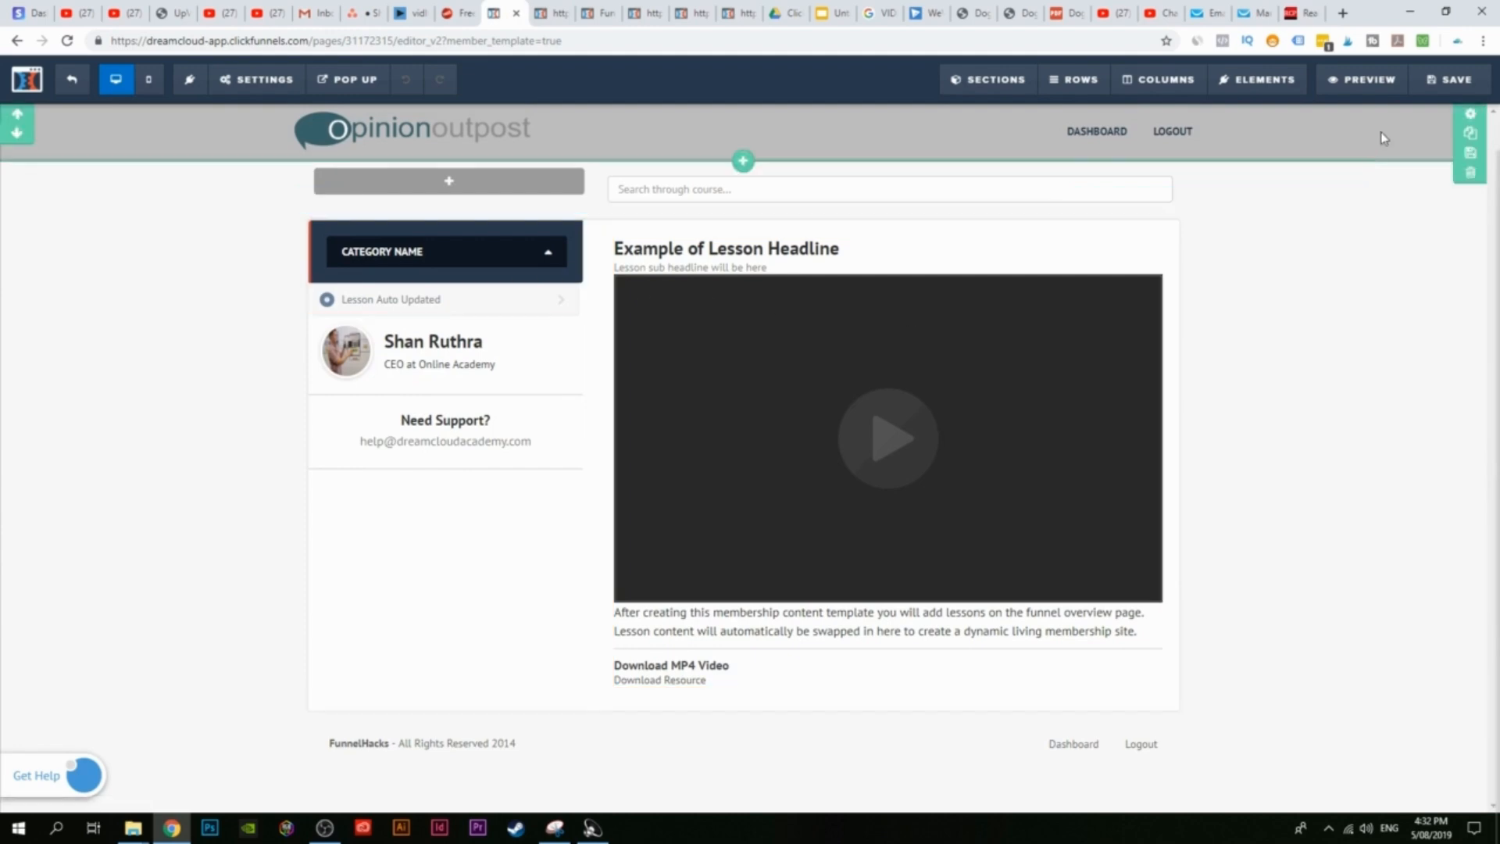
pyautogui.click(1379, 88)
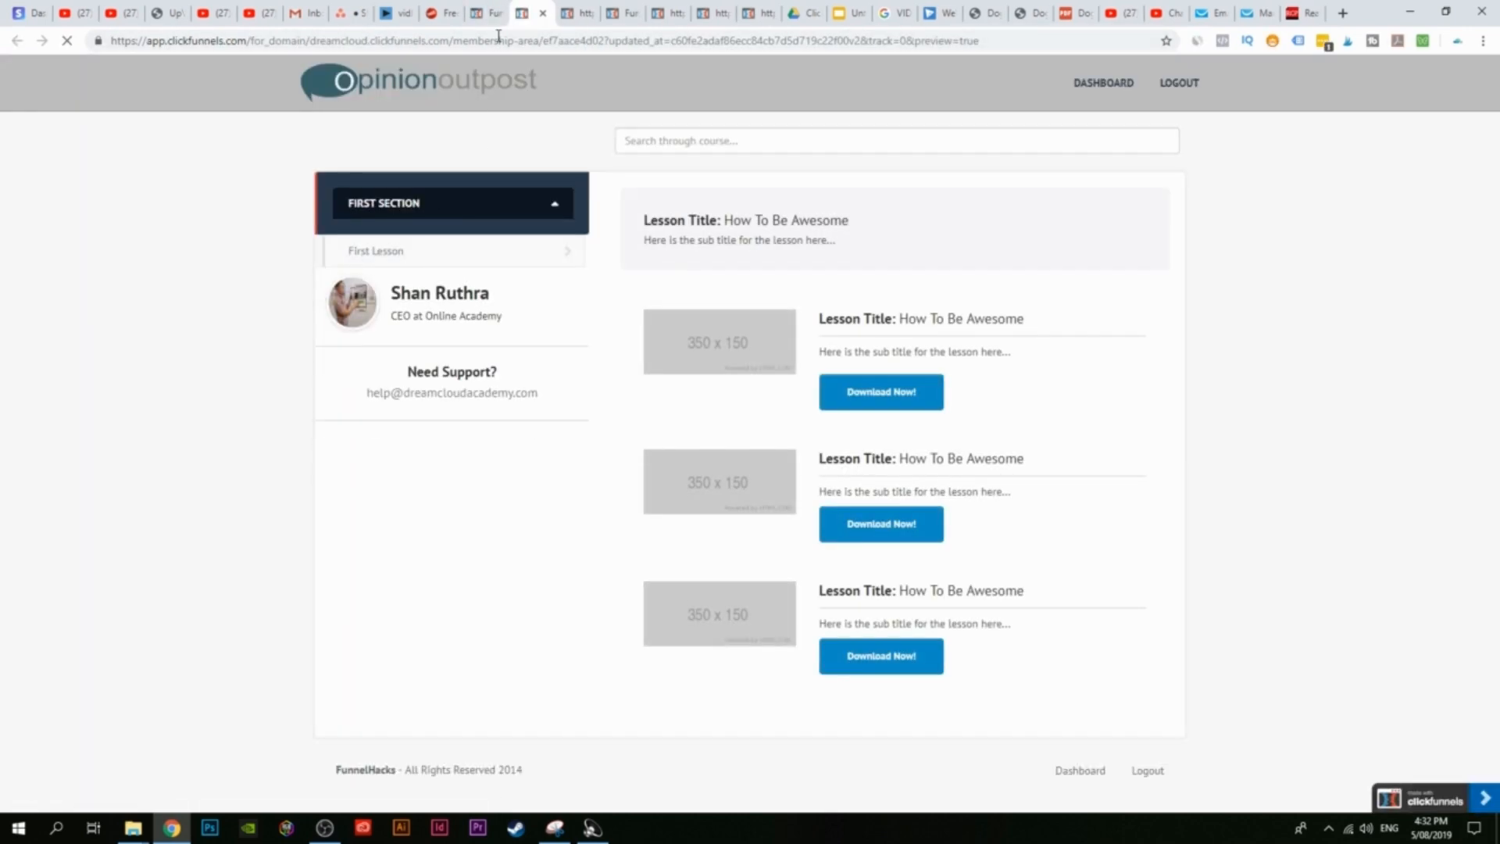
pyautogui.click(488, 12)
pyautogui.click(75, 81)
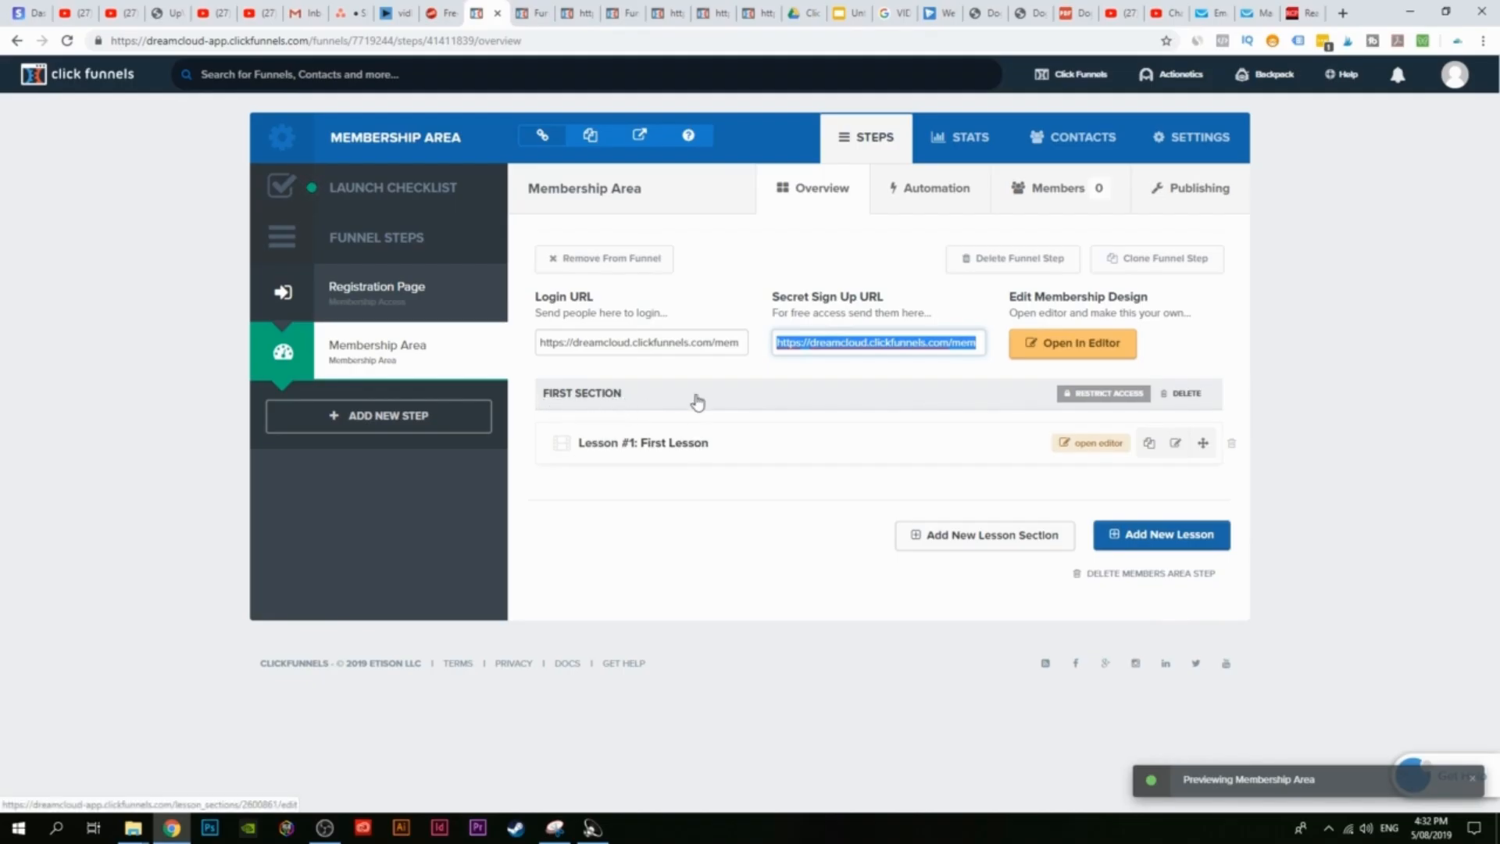
# Step: Rename the First Section lesson section to Basics
pyautogui.click(833, 376)
pyautogui.click(813, 400)
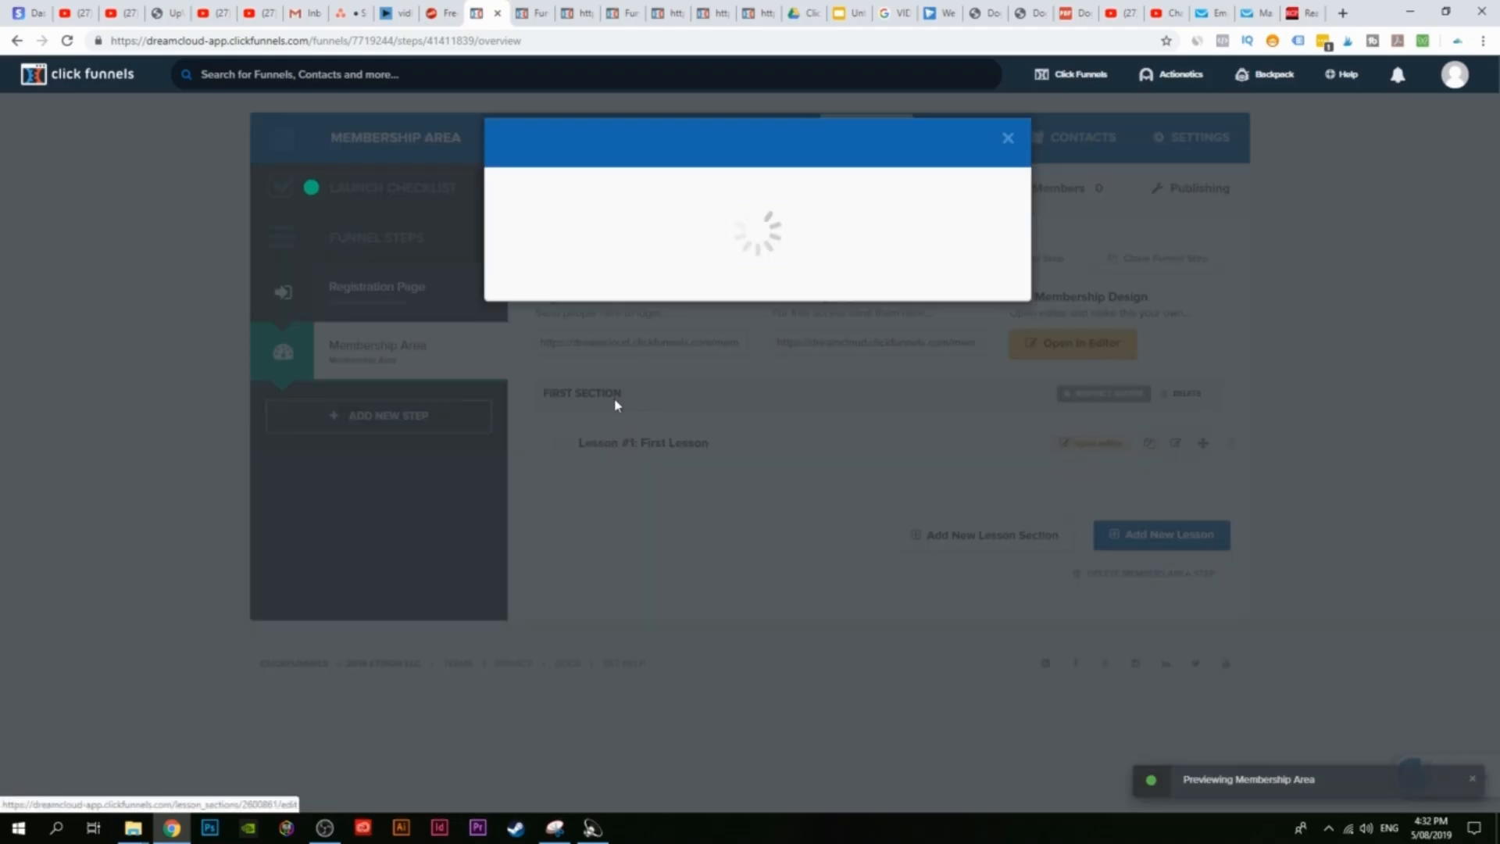
pyautogui.moveTo(586, 229); pyautogui.dragTo(515, 222)
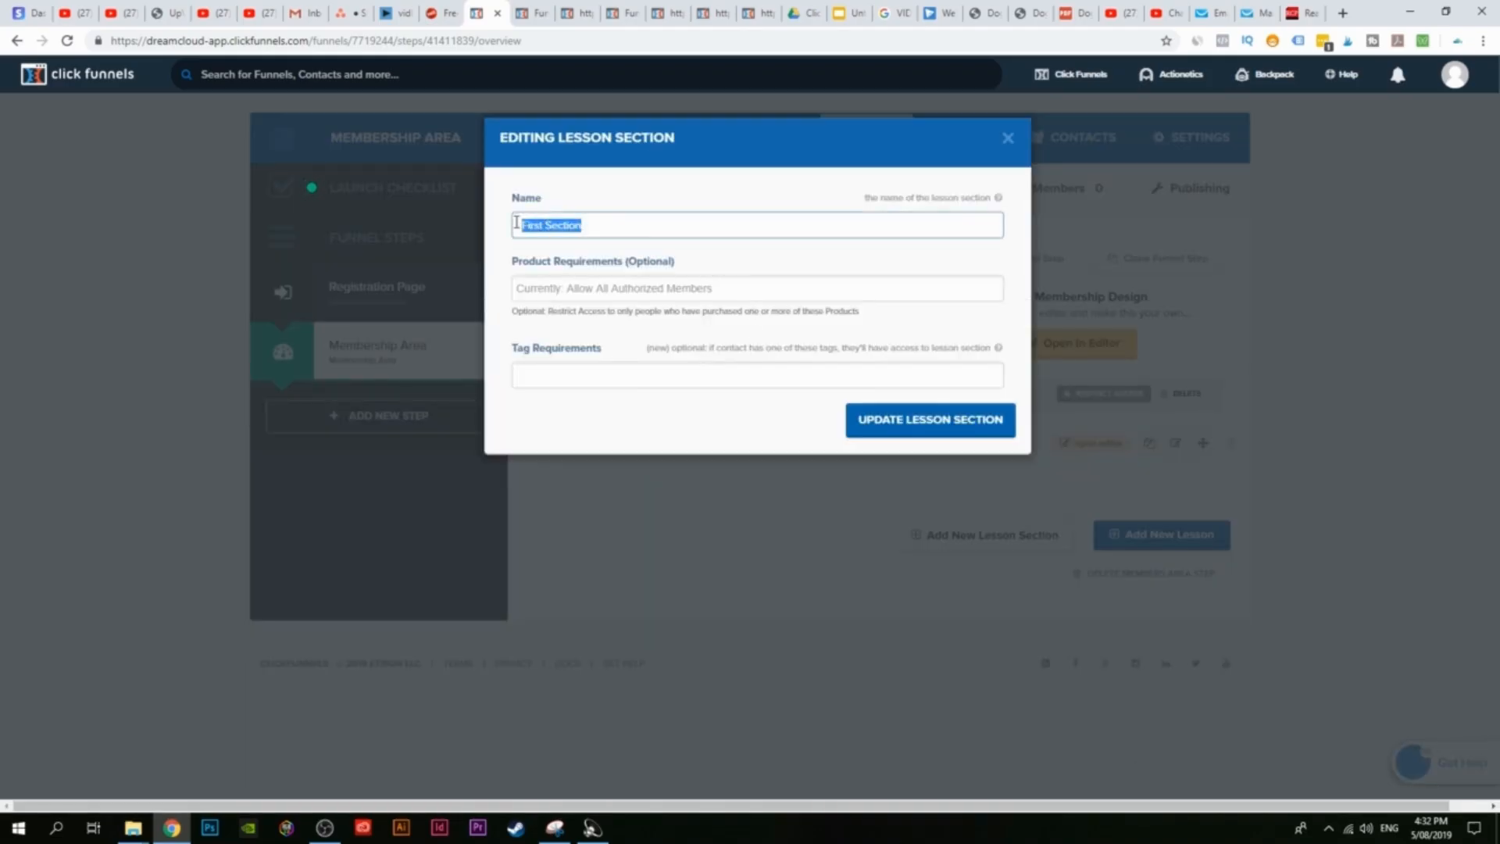
pyautogui.write('Basics')
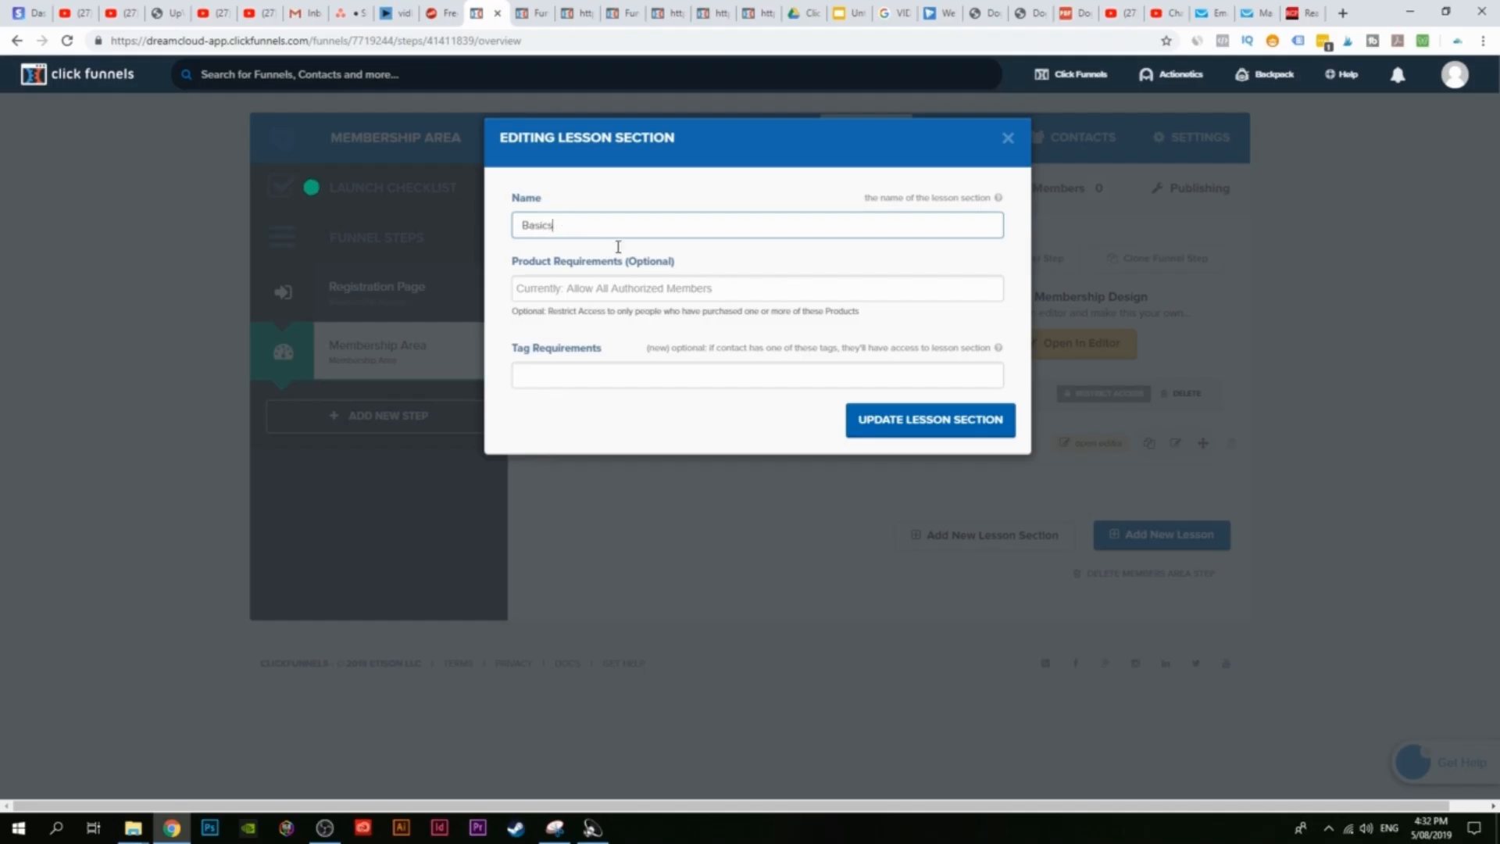
pyautogui.click(935, 432)
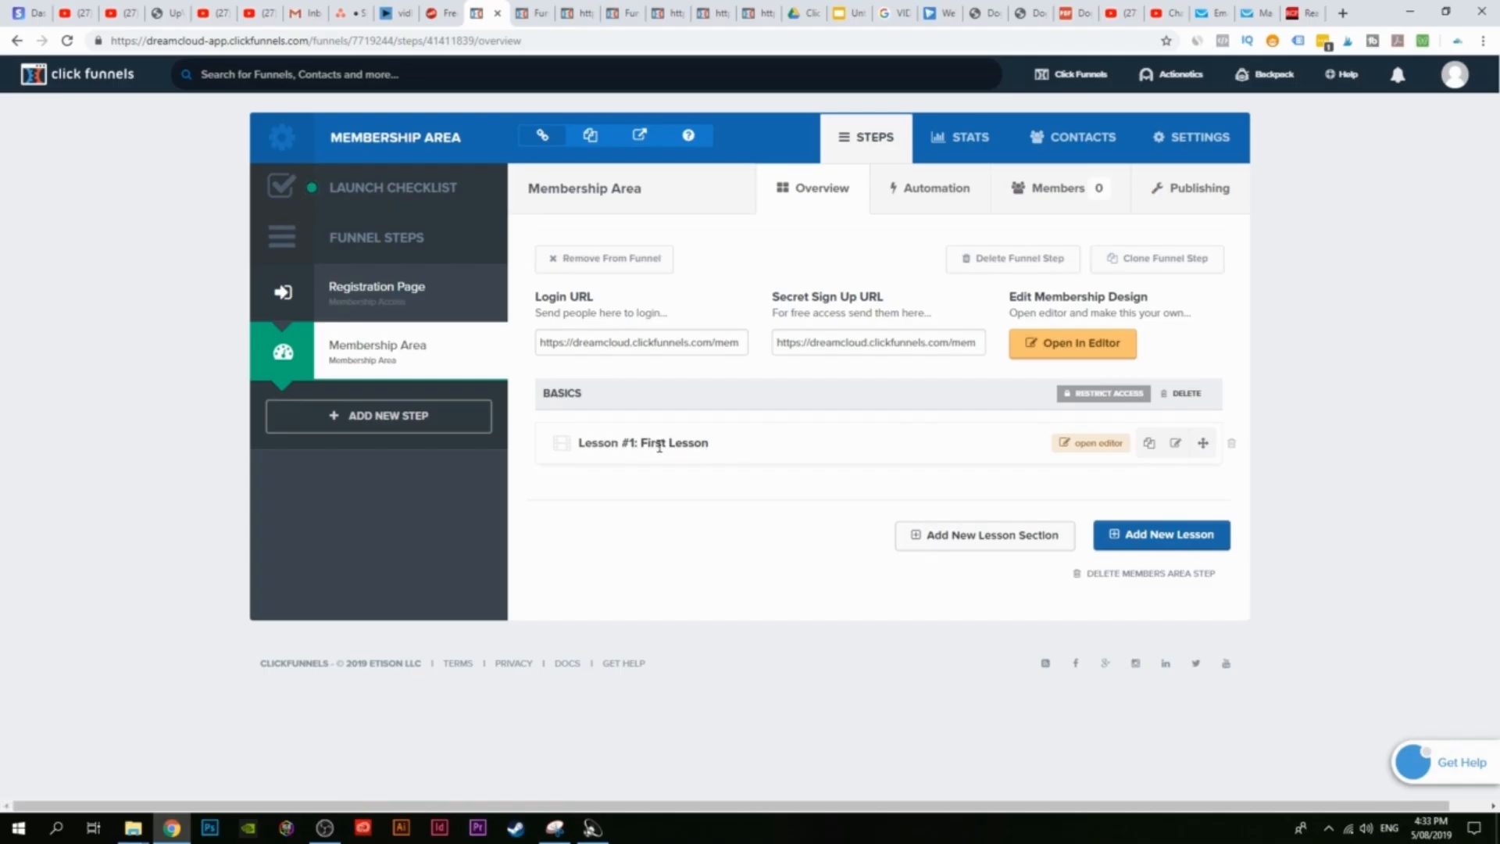
# Step: Rename Lesson #1 from First Lesson to 'What Is Clickfunnels?'
pyautogui.click(1177, 446)
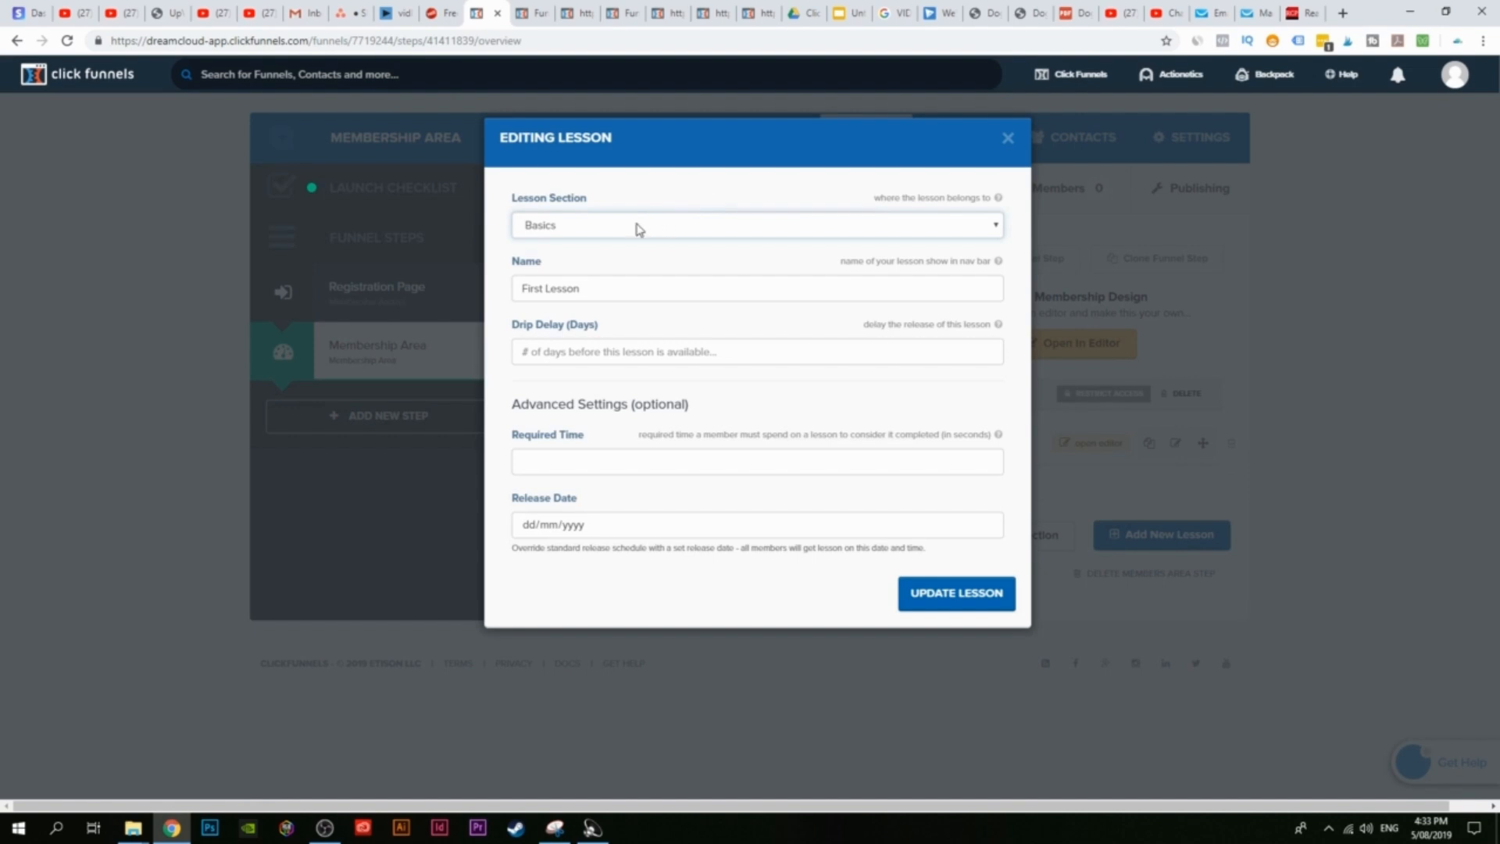
pyautogui.moveTo(581, 295); pyautogui.dragTo(520, 288)
pyautogui.write('Wh')
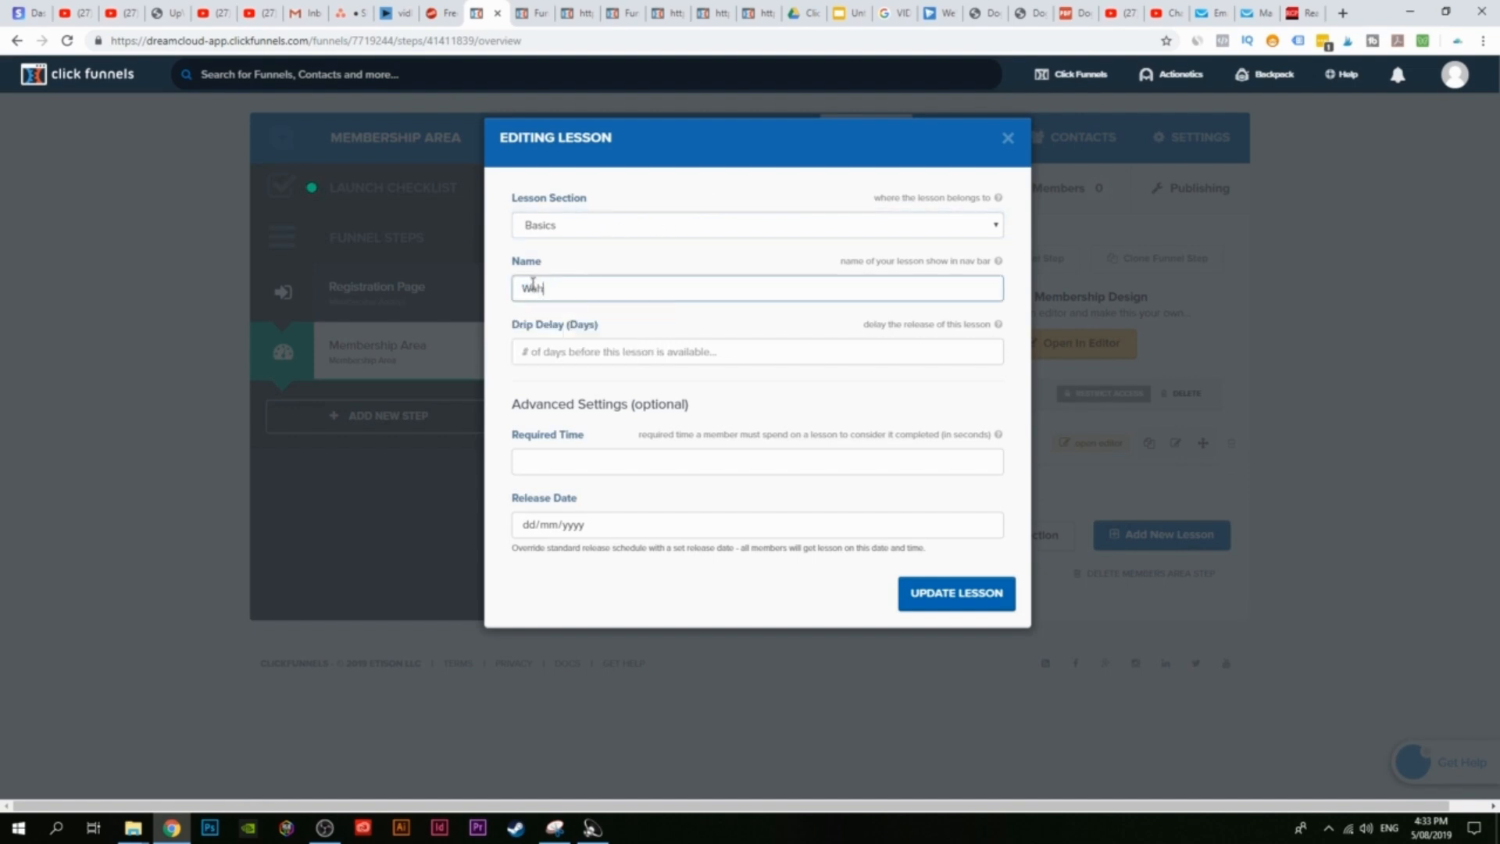
pyautogui.write('a')
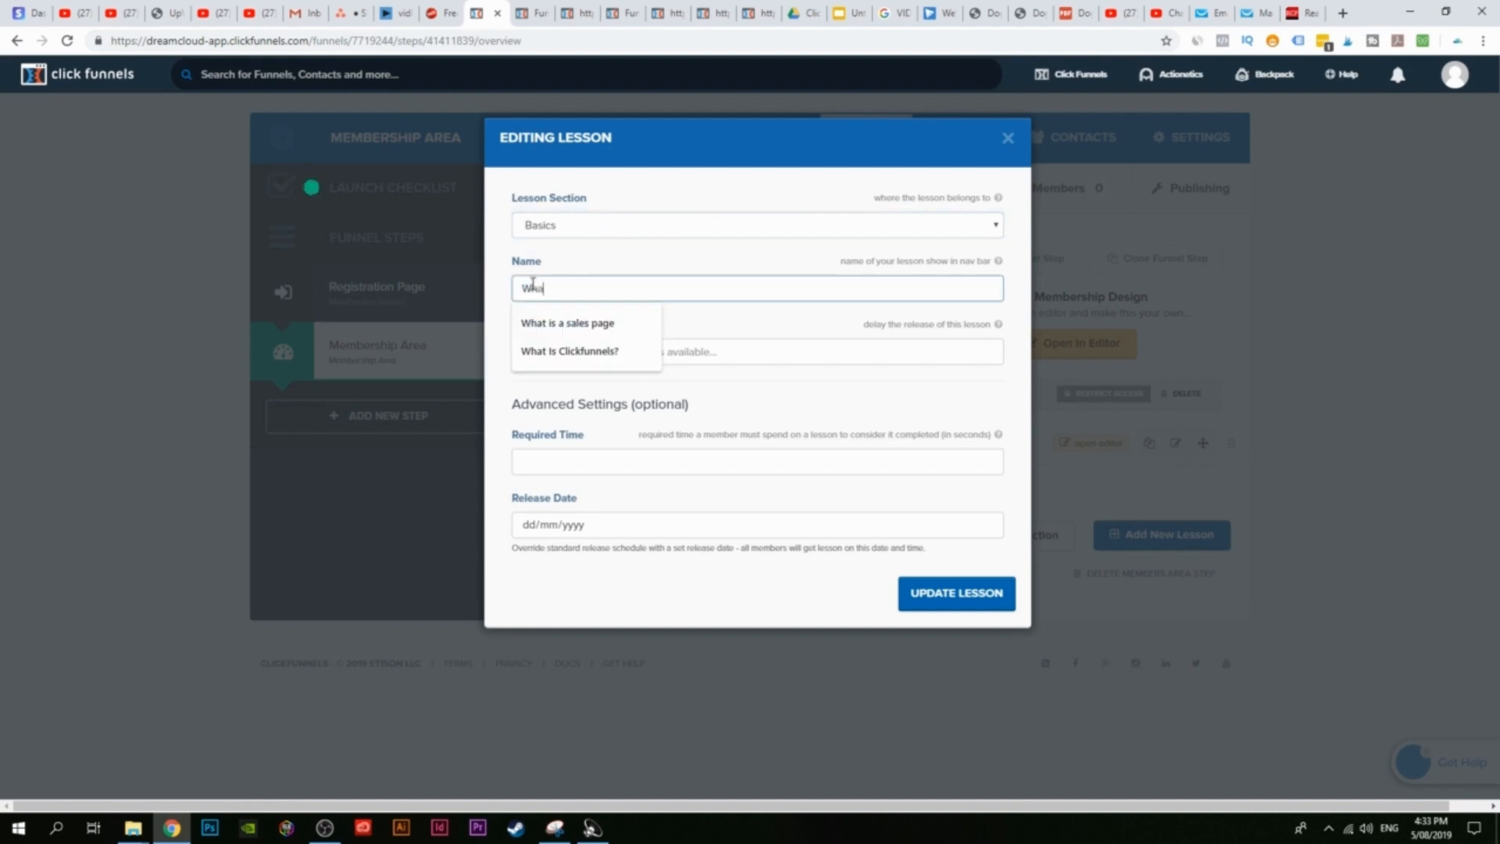
pyautogui.write('t is')
pyautogui.press('BackSpace')
pyautogui.click(618, 352)
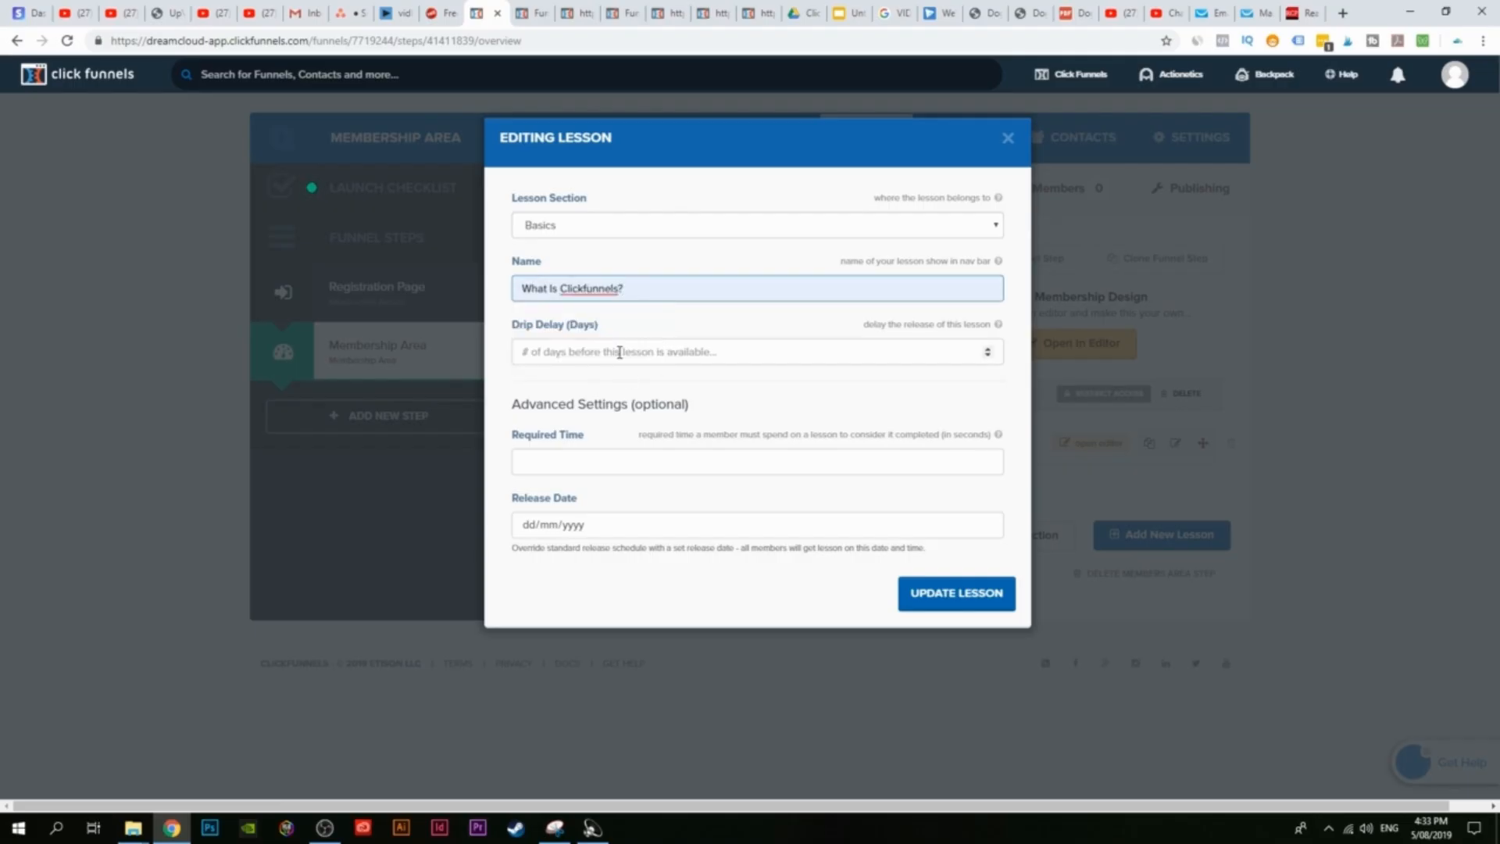
pyautogui.click(930, 590)
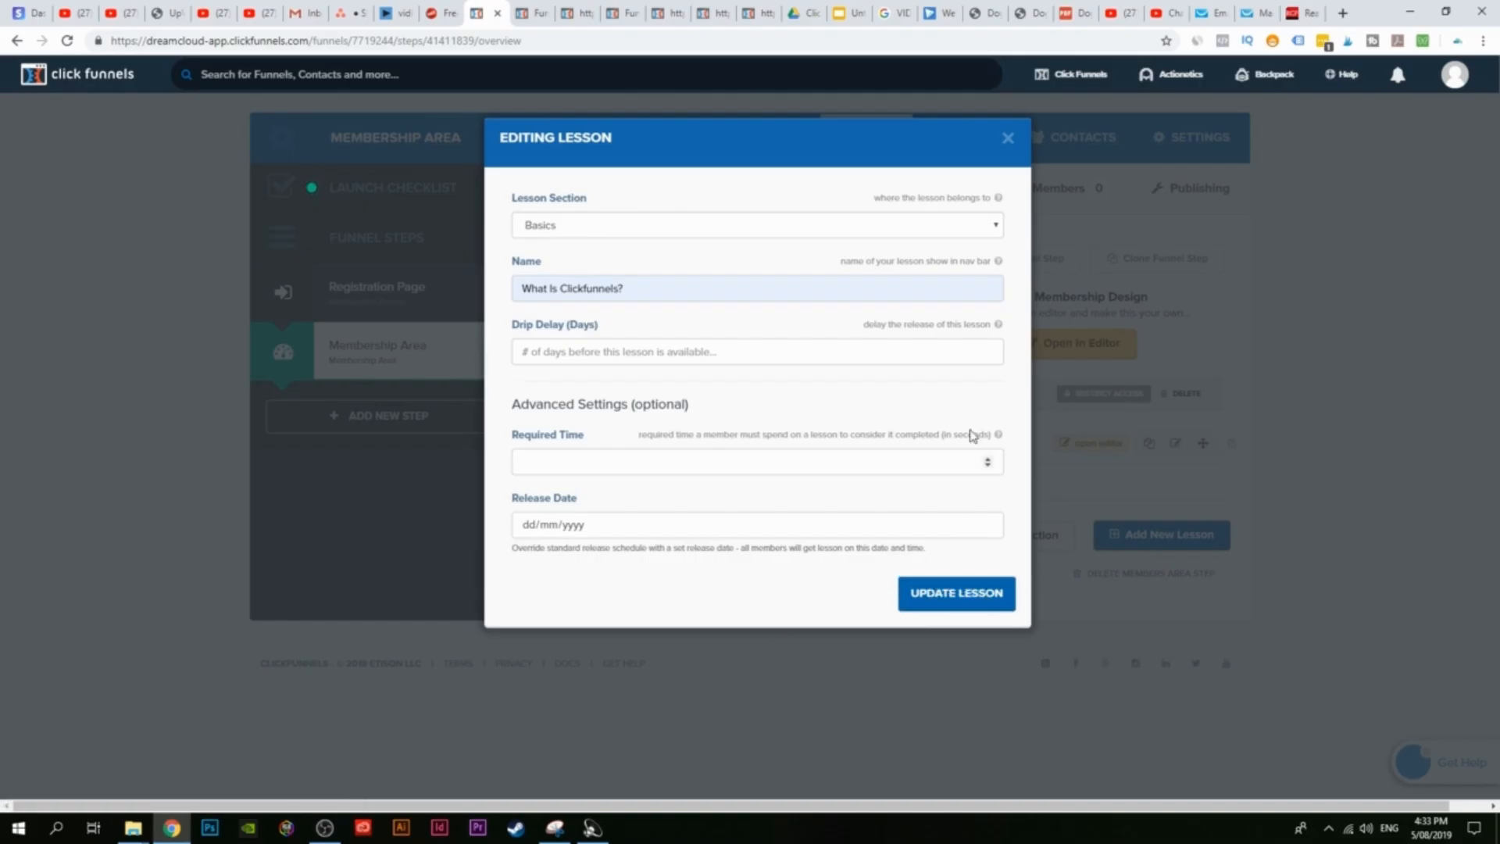
pyautogui.click(1007, 137)
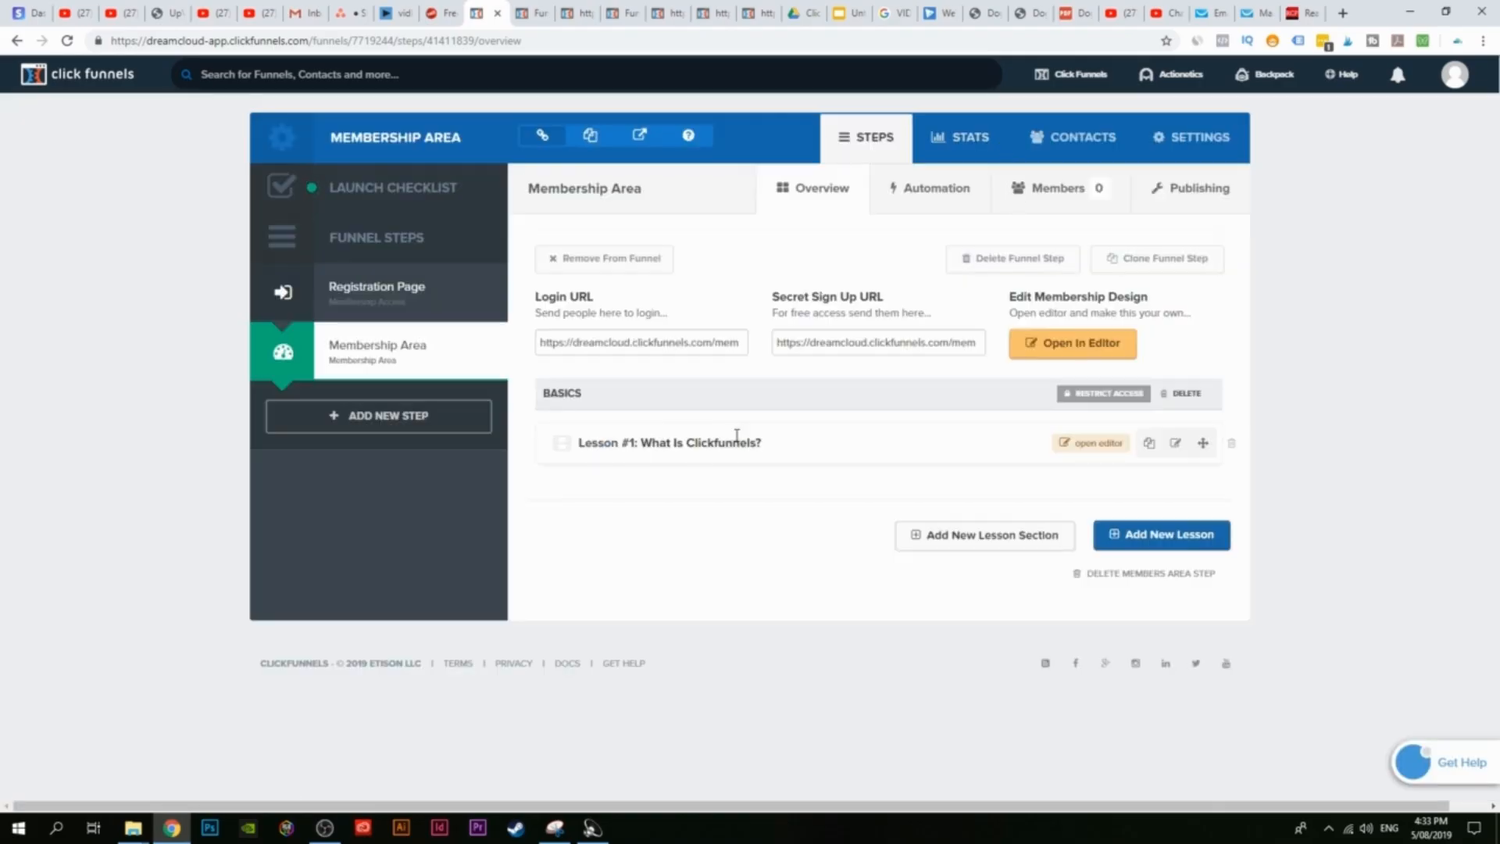
pyautogui.click(640, 135)
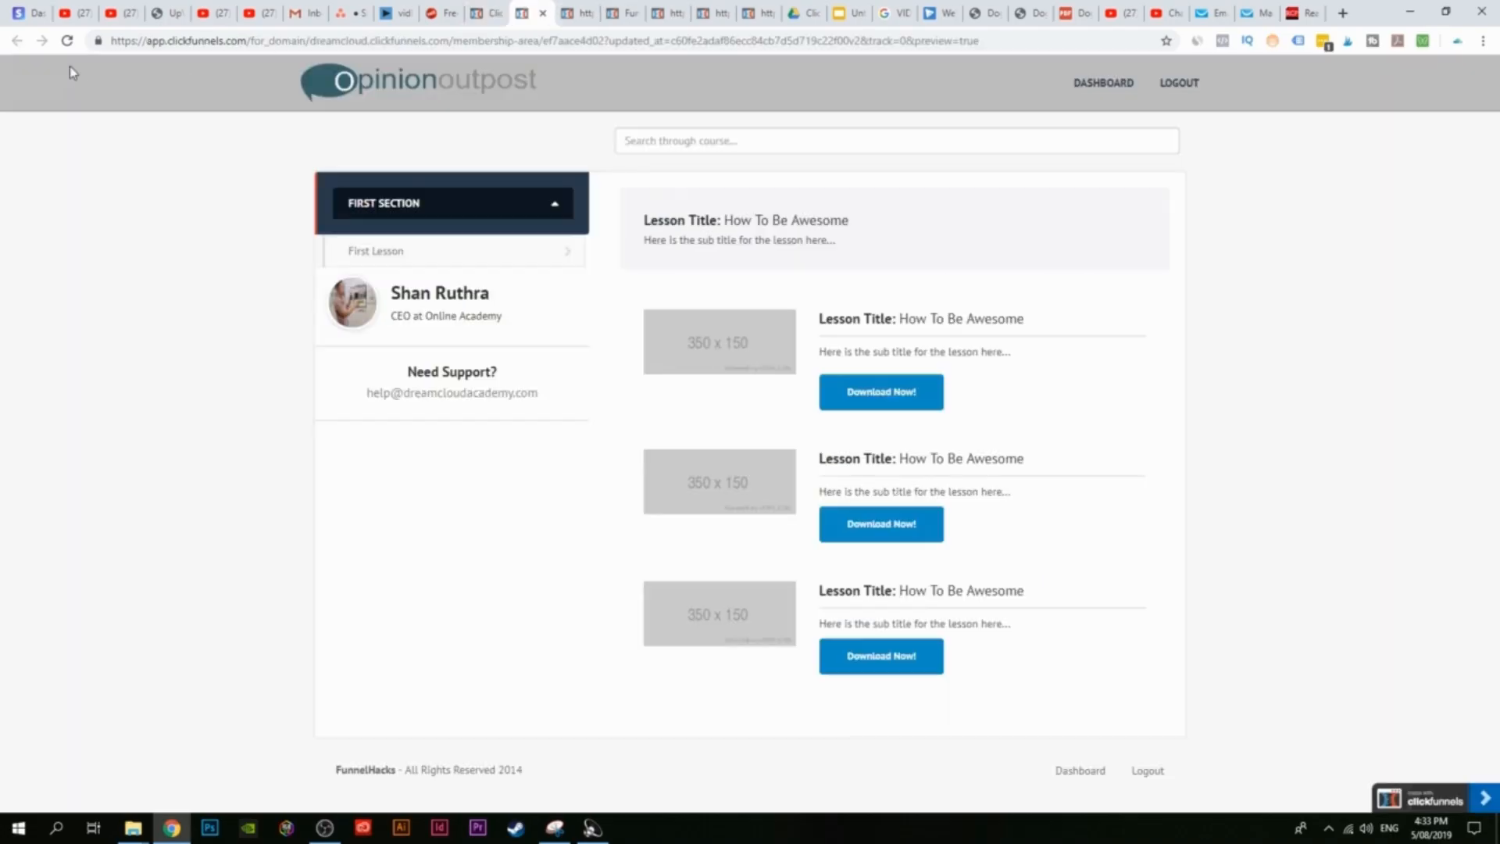
# Step: Refresh the preview, duplicate the What Is Clickfunnels? lesson, and open Lesson #2's settings
pyautogui.click(67, 45)
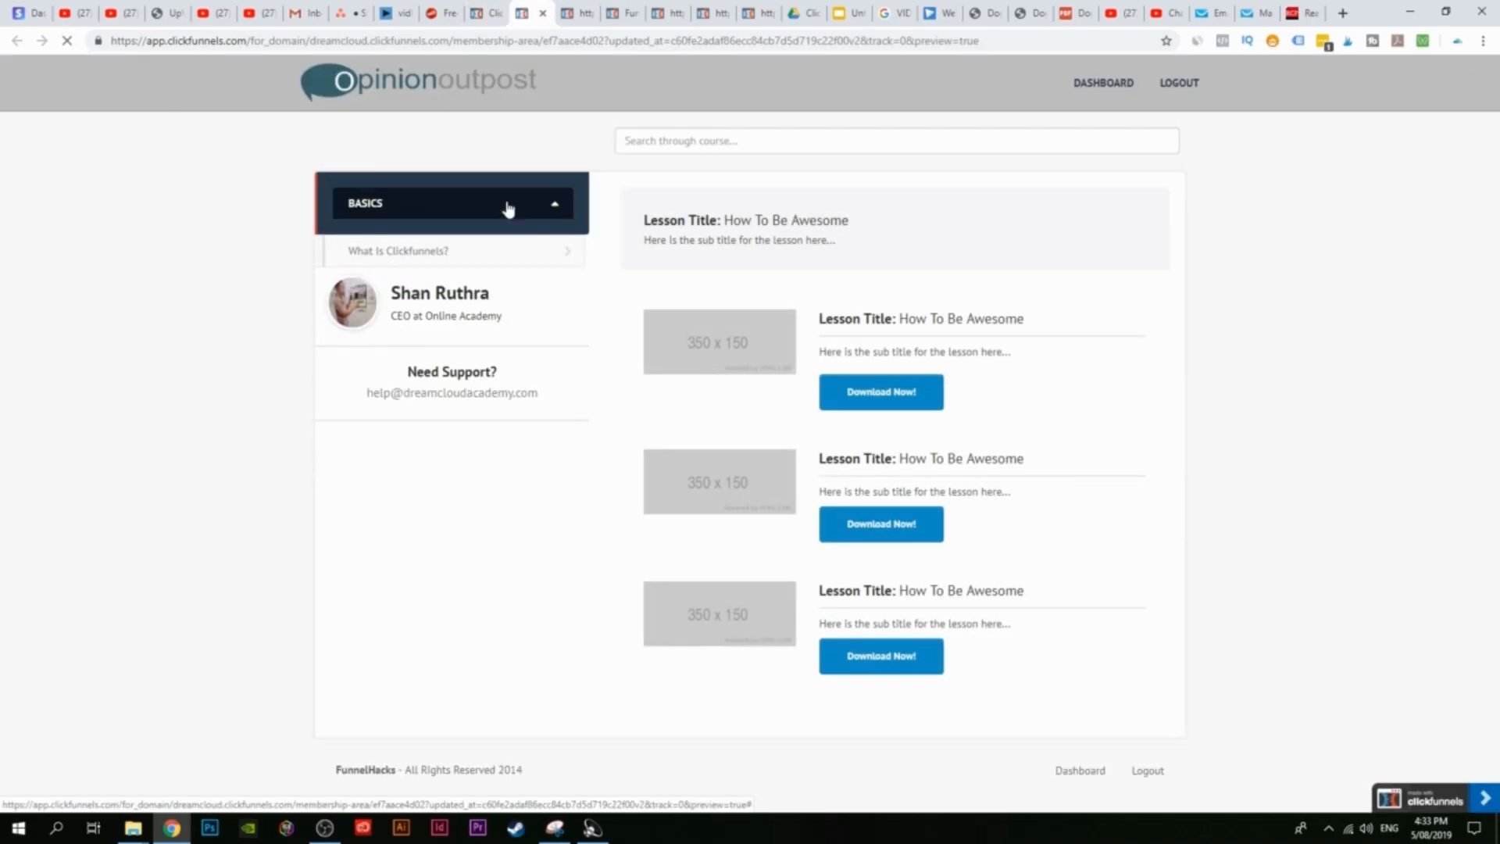
pyautogui.click(497, 8)
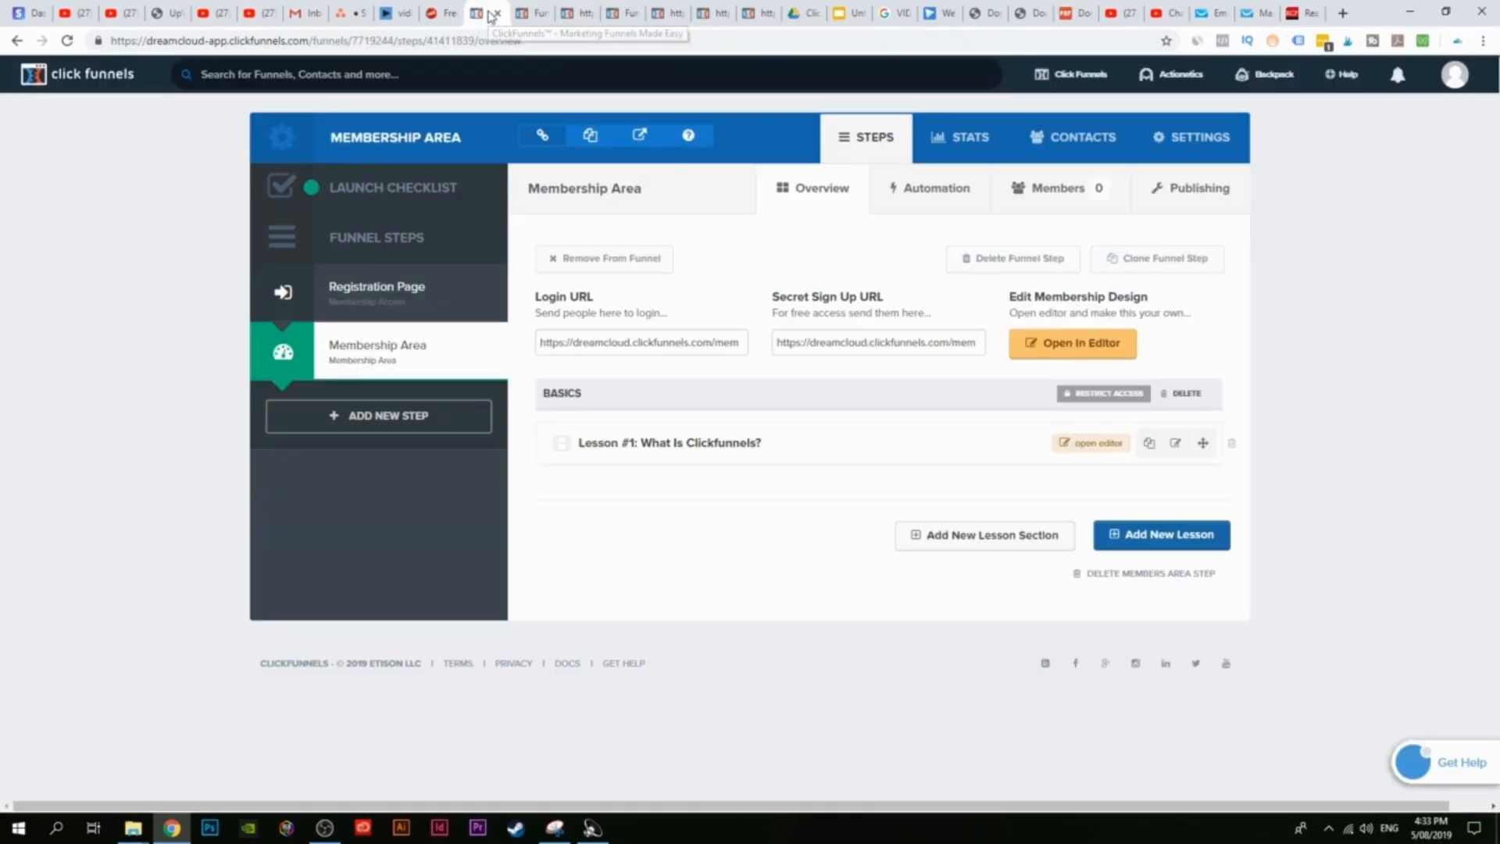
pyautogui.click(1150, 444)
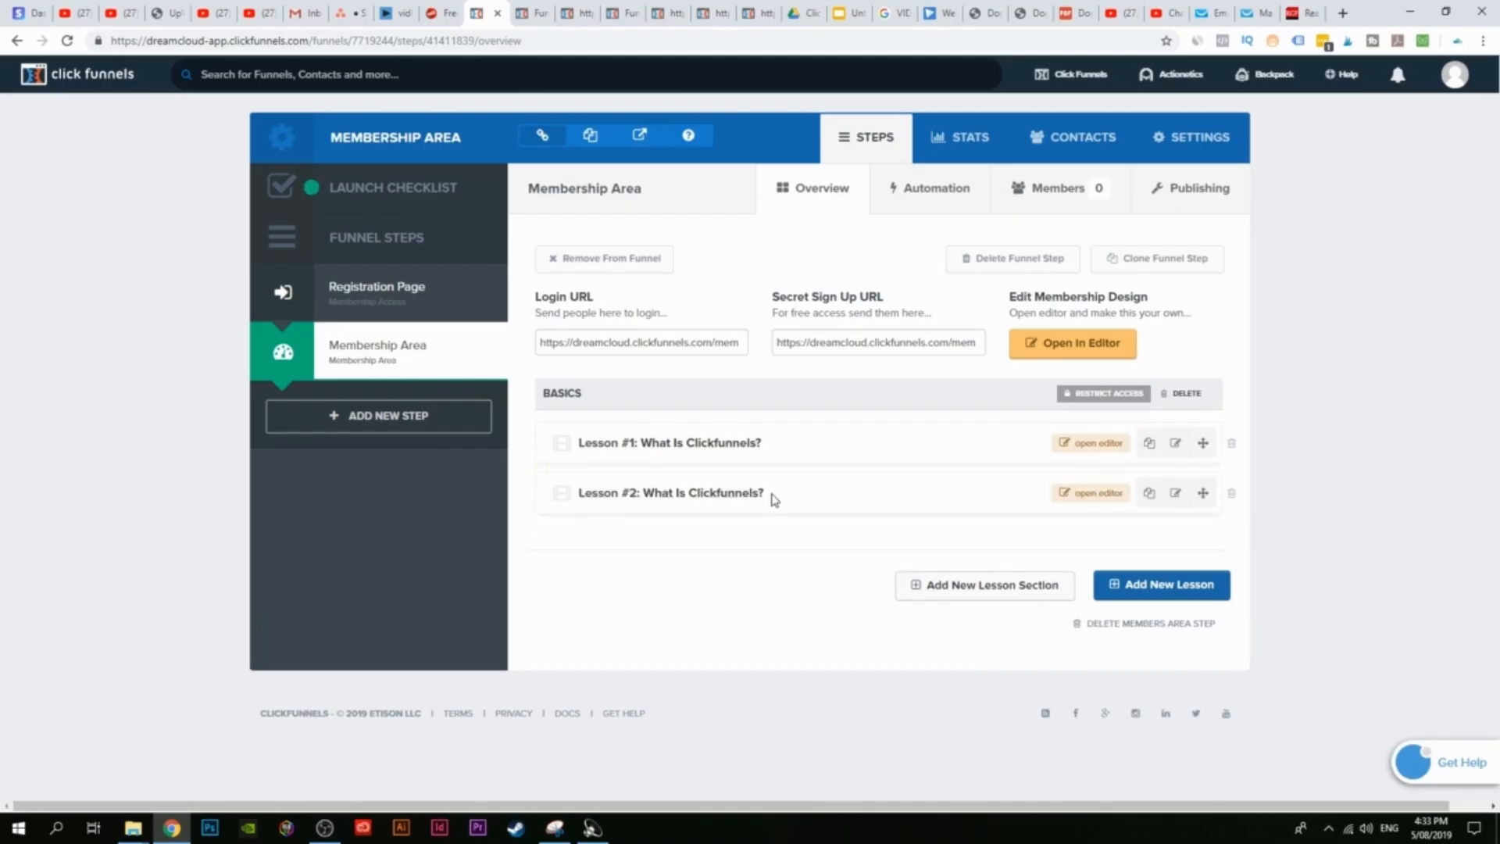
pyautogui.click(1175, 493)
# Step: Keep Lesson #2 in Basics and rename it 'How to create your first funnel'
pyautogui.click(575, 226)
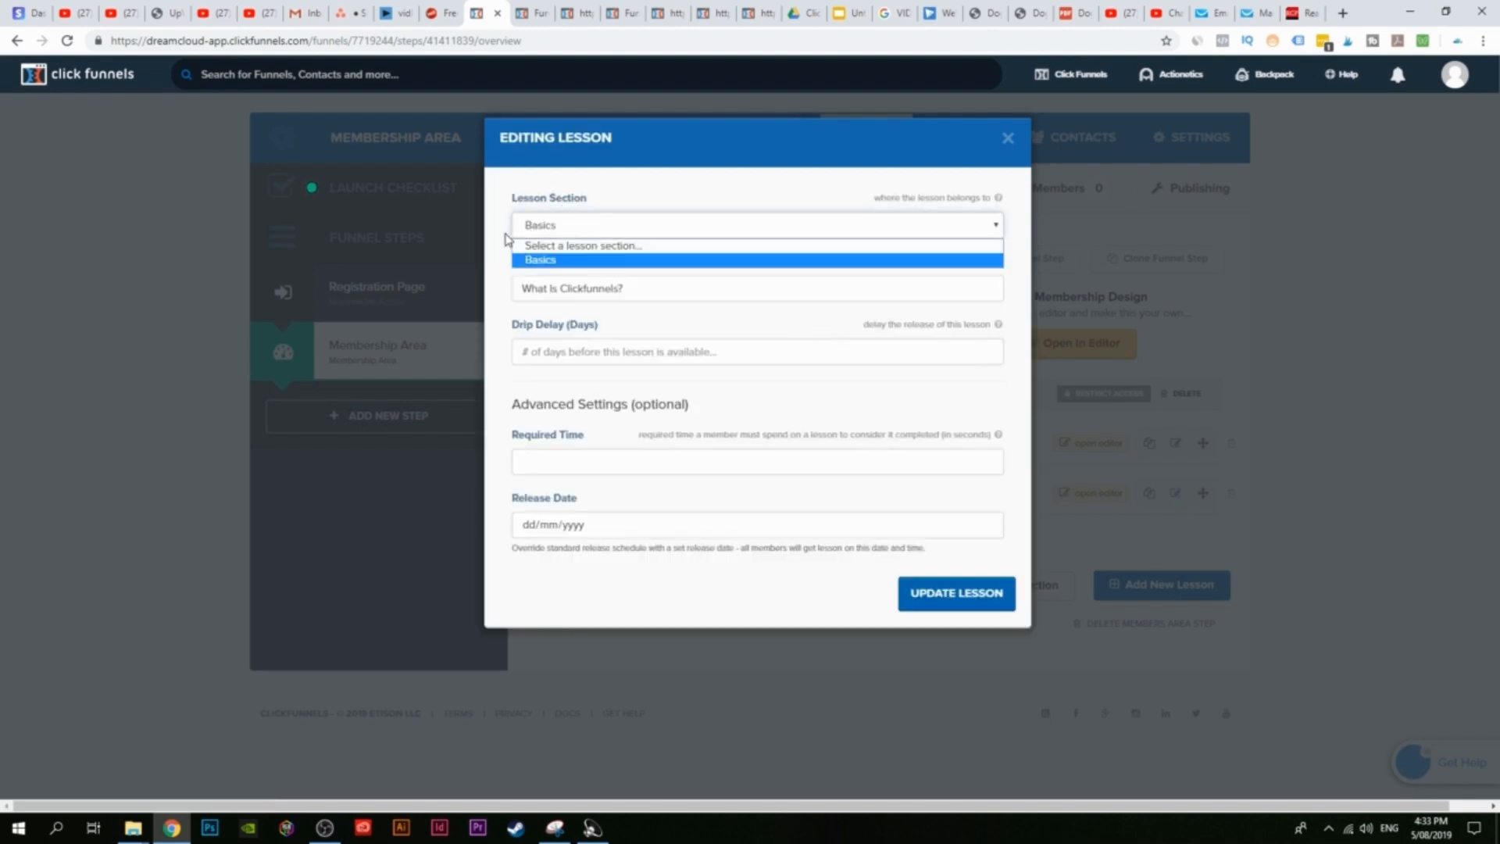
pyautogui.click(549, 259)
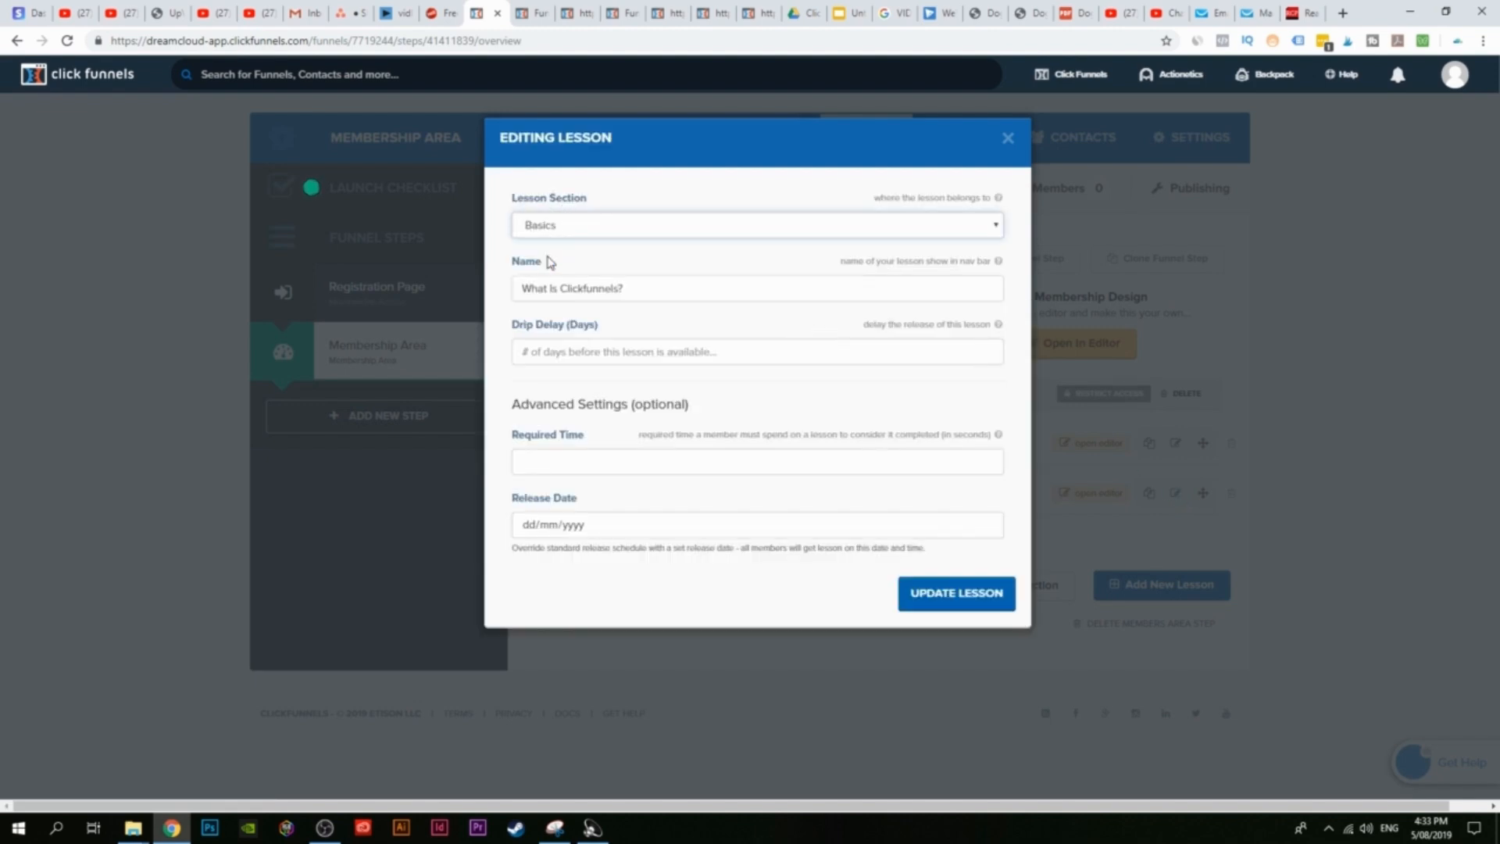
pyautogui.click(552, 232)
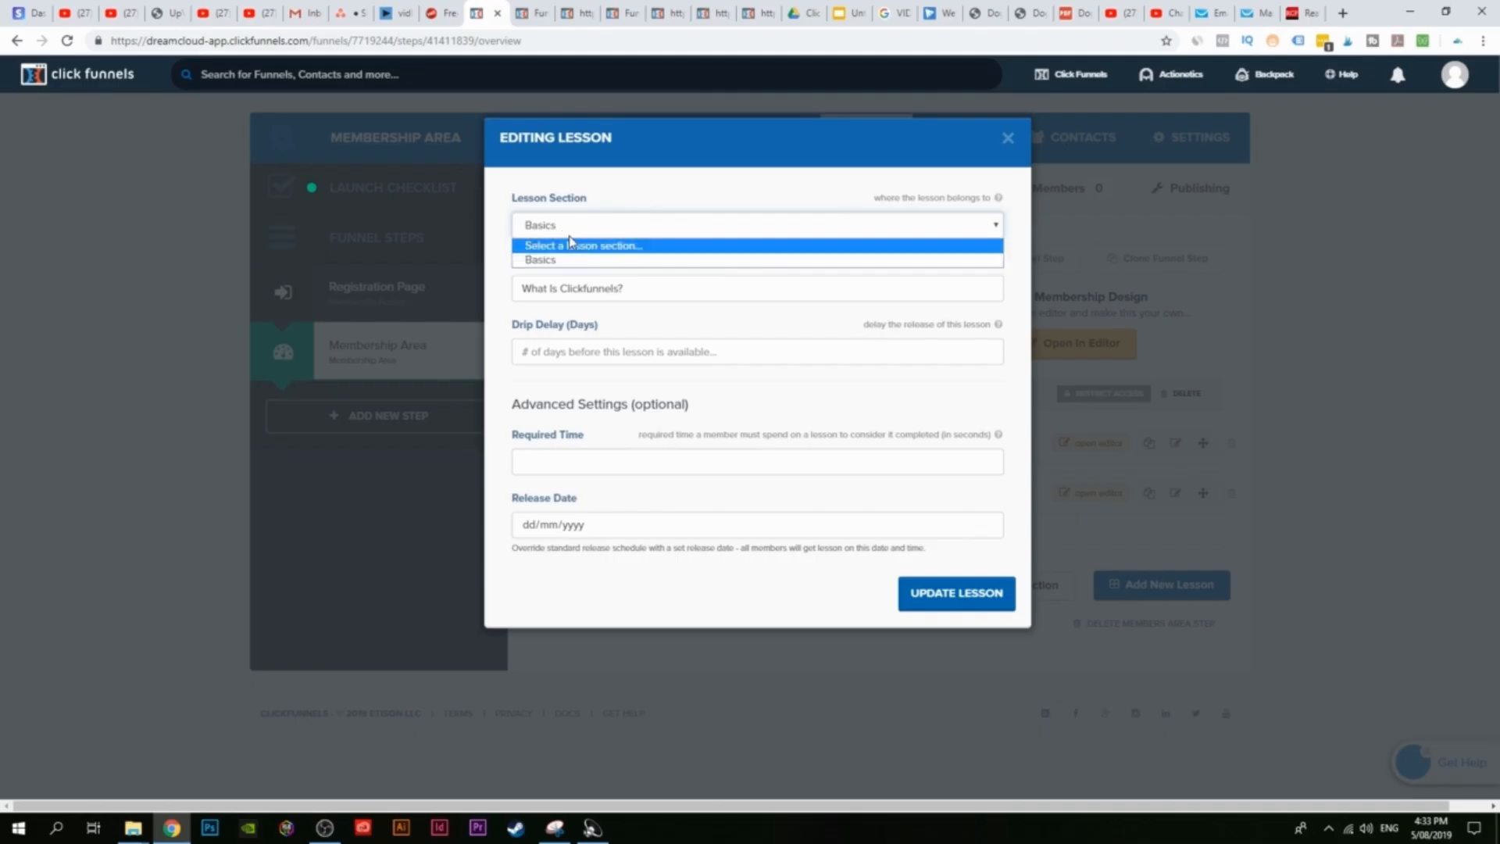
pyautogui.click(546, 259)
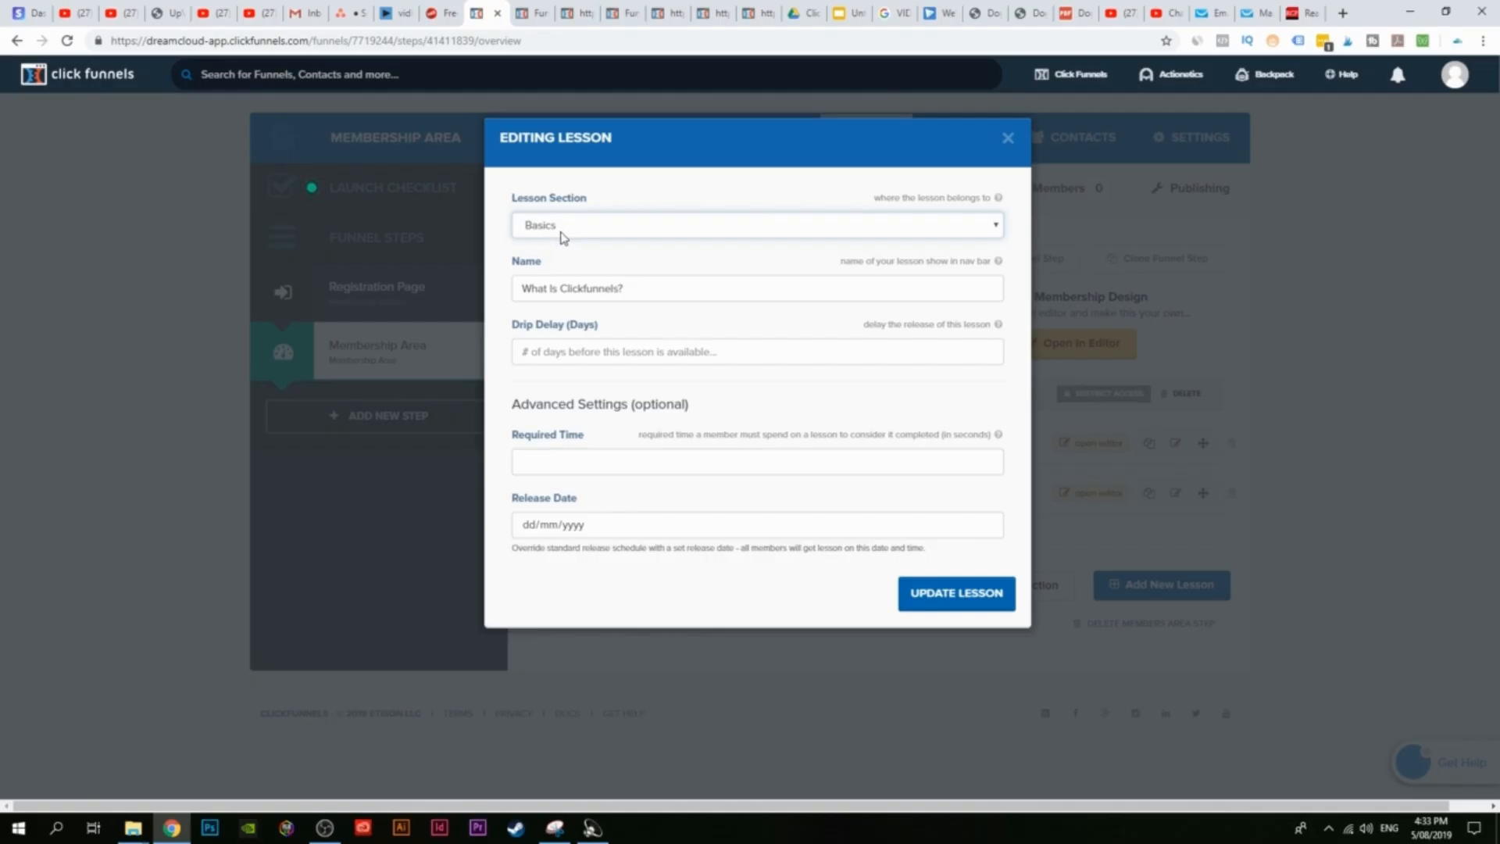
pyautogui.click(560, 232)
pyautogui.click(549, 258)
pyautogui.moveTo(658, 296); pyautogui.dragTo(455, 291)
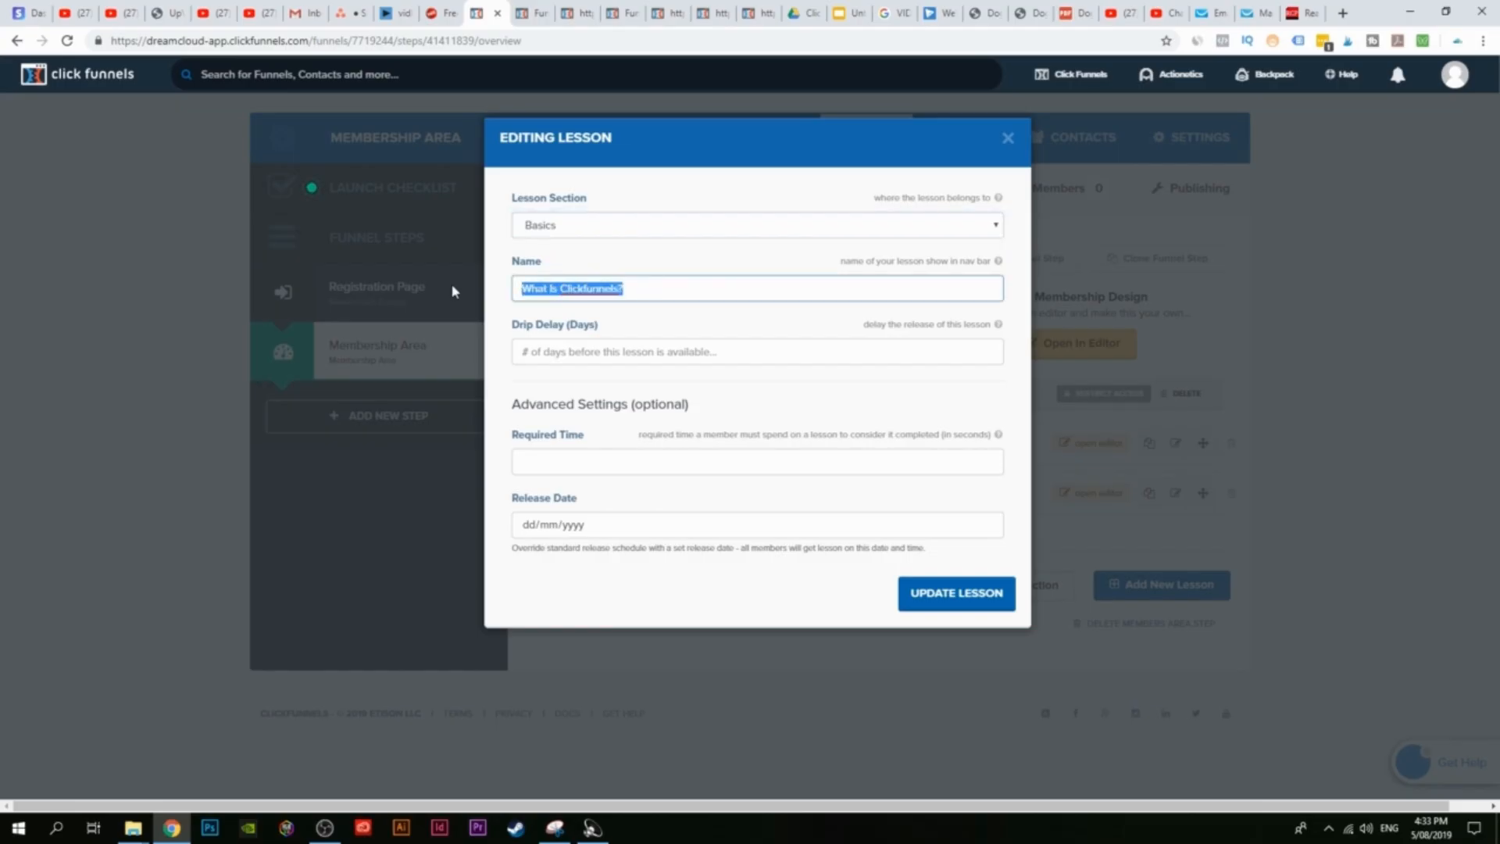
pyautogui.write('How to')
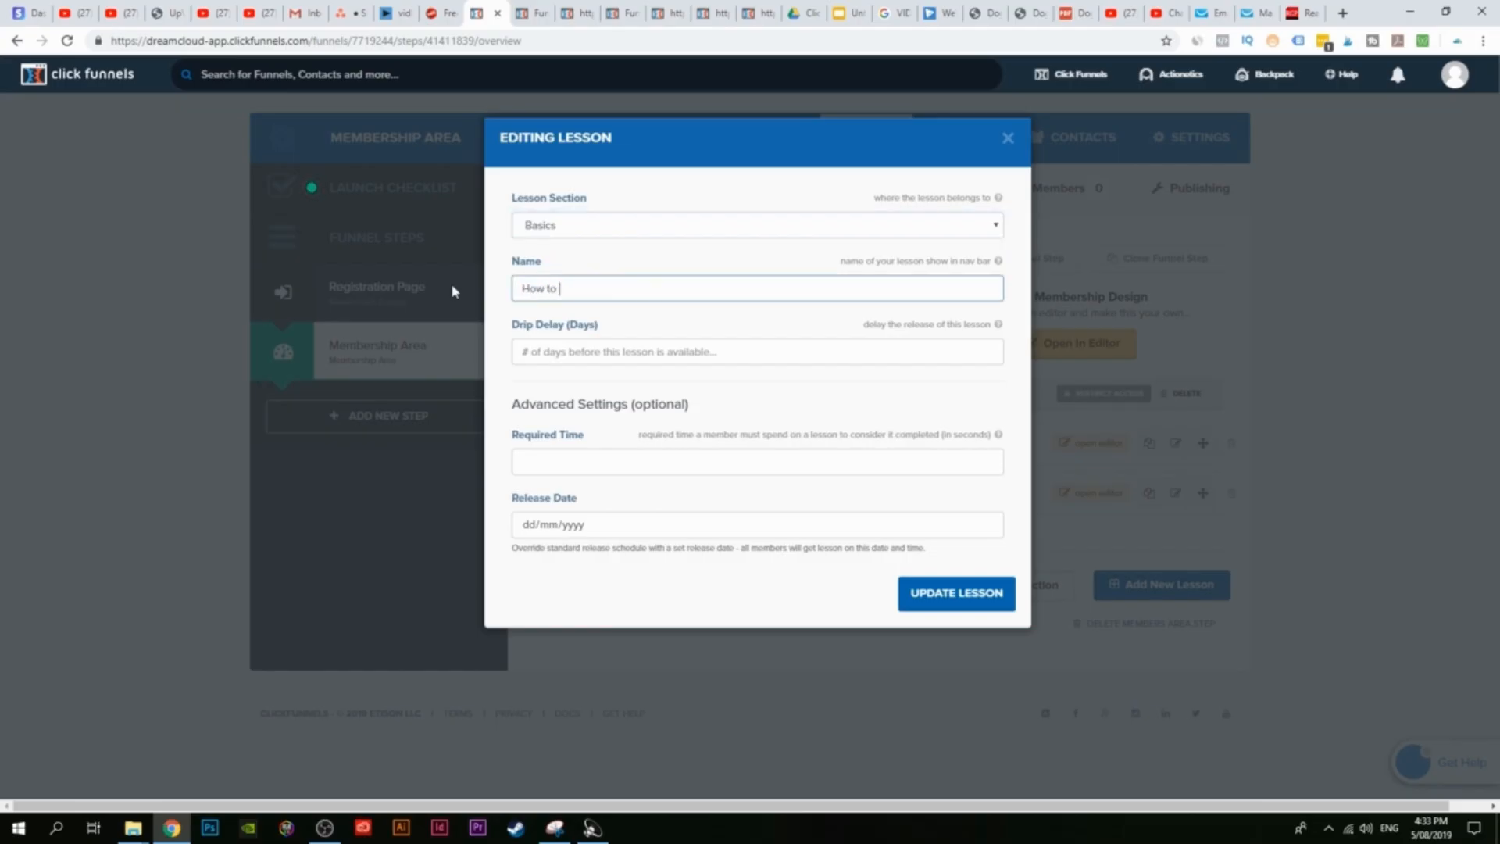
pyautogui.write(' create your first funnel')
pyautogui.click(926, 591)
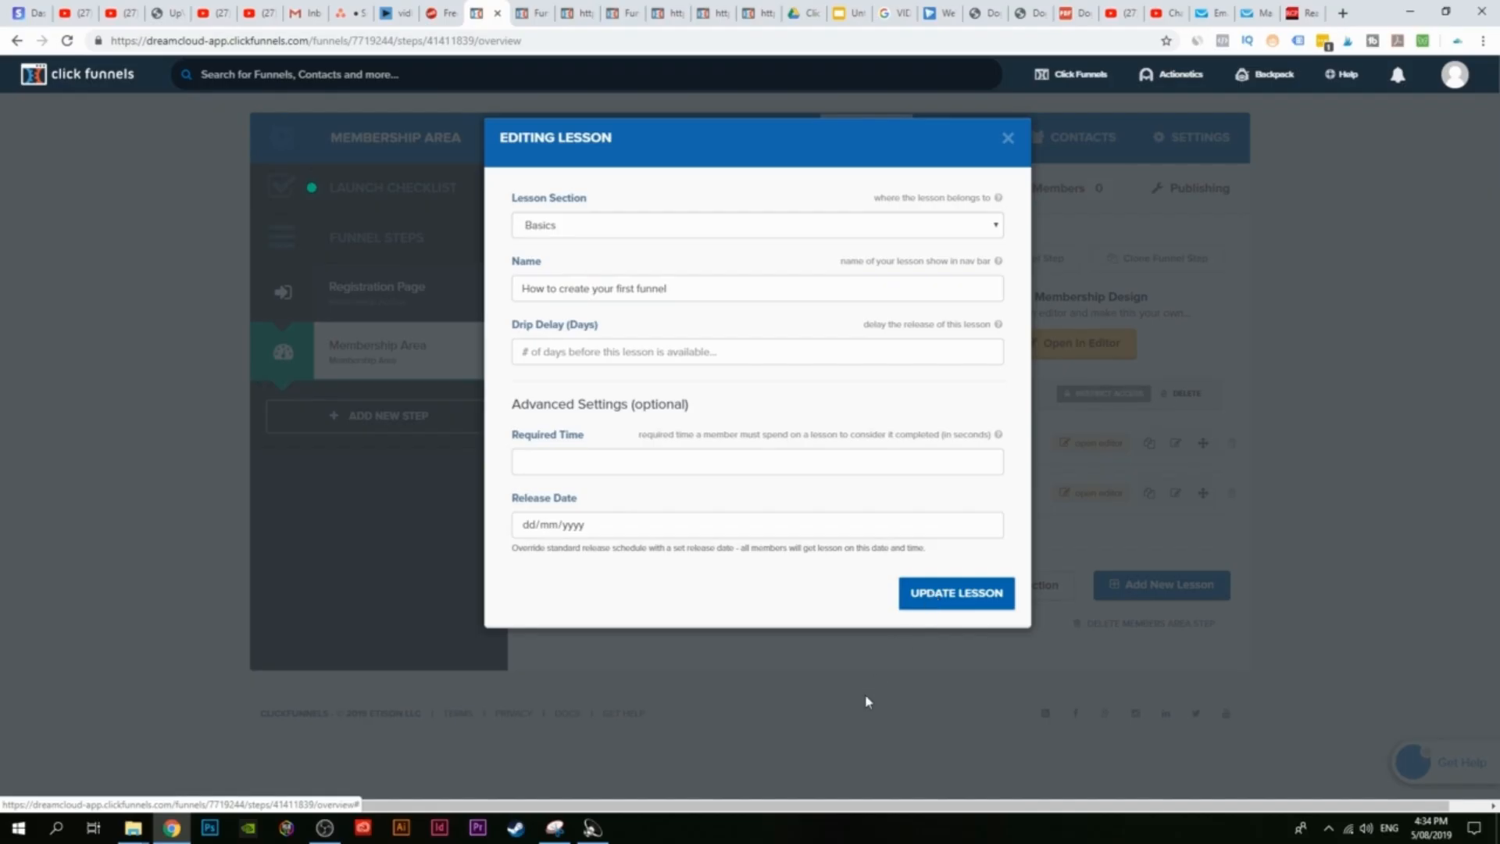
pyautogui.click(1009, 140)
pyautogui.click(639, 135)
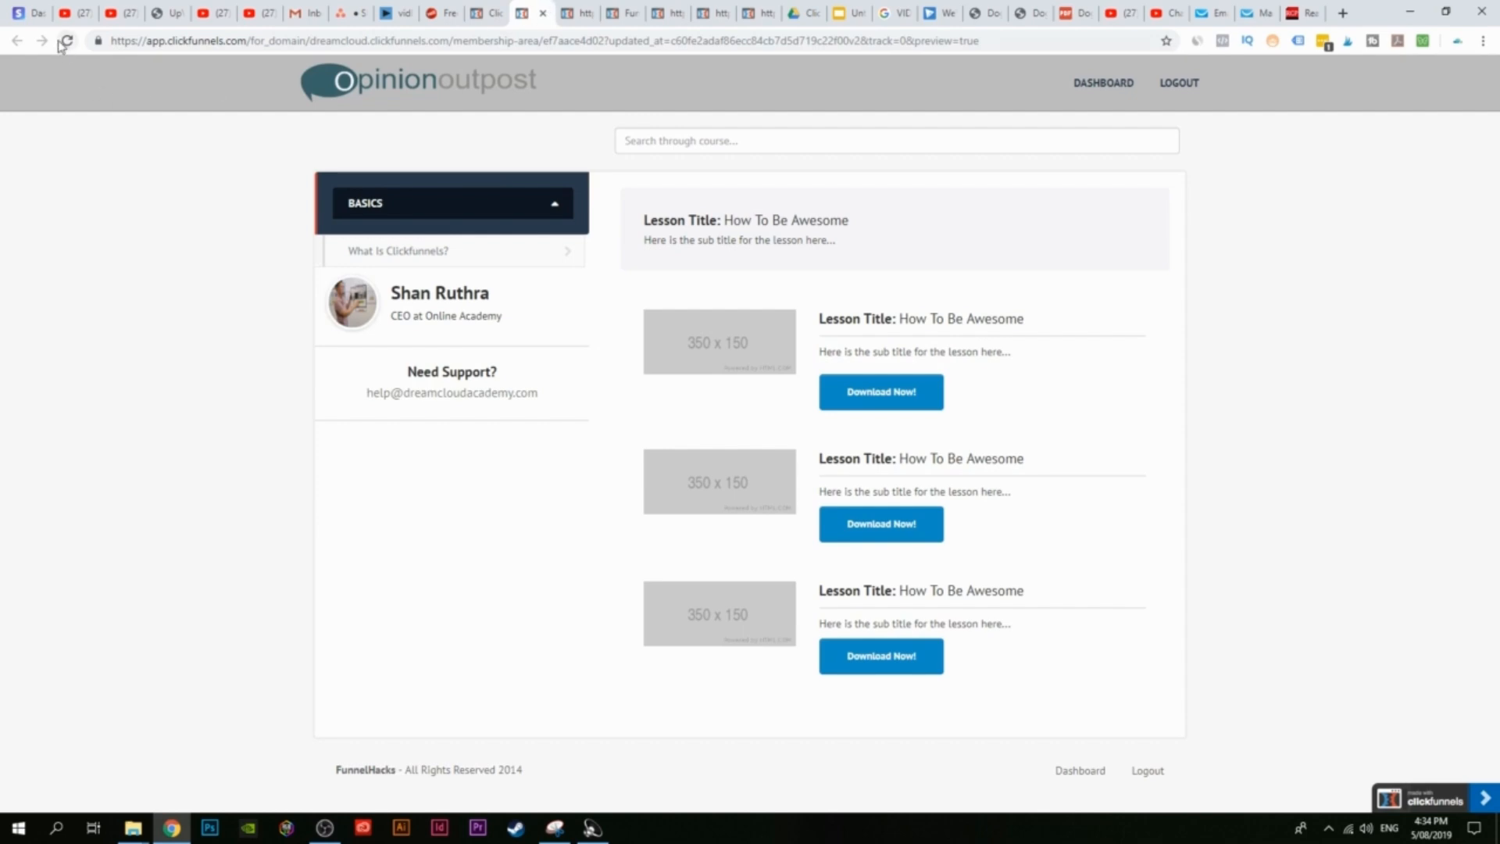
# Step: Reload the member-area preview, open the 'How to create your first funnel' lesson, then return to the funnel tab
pyautogui.click(64, 42)
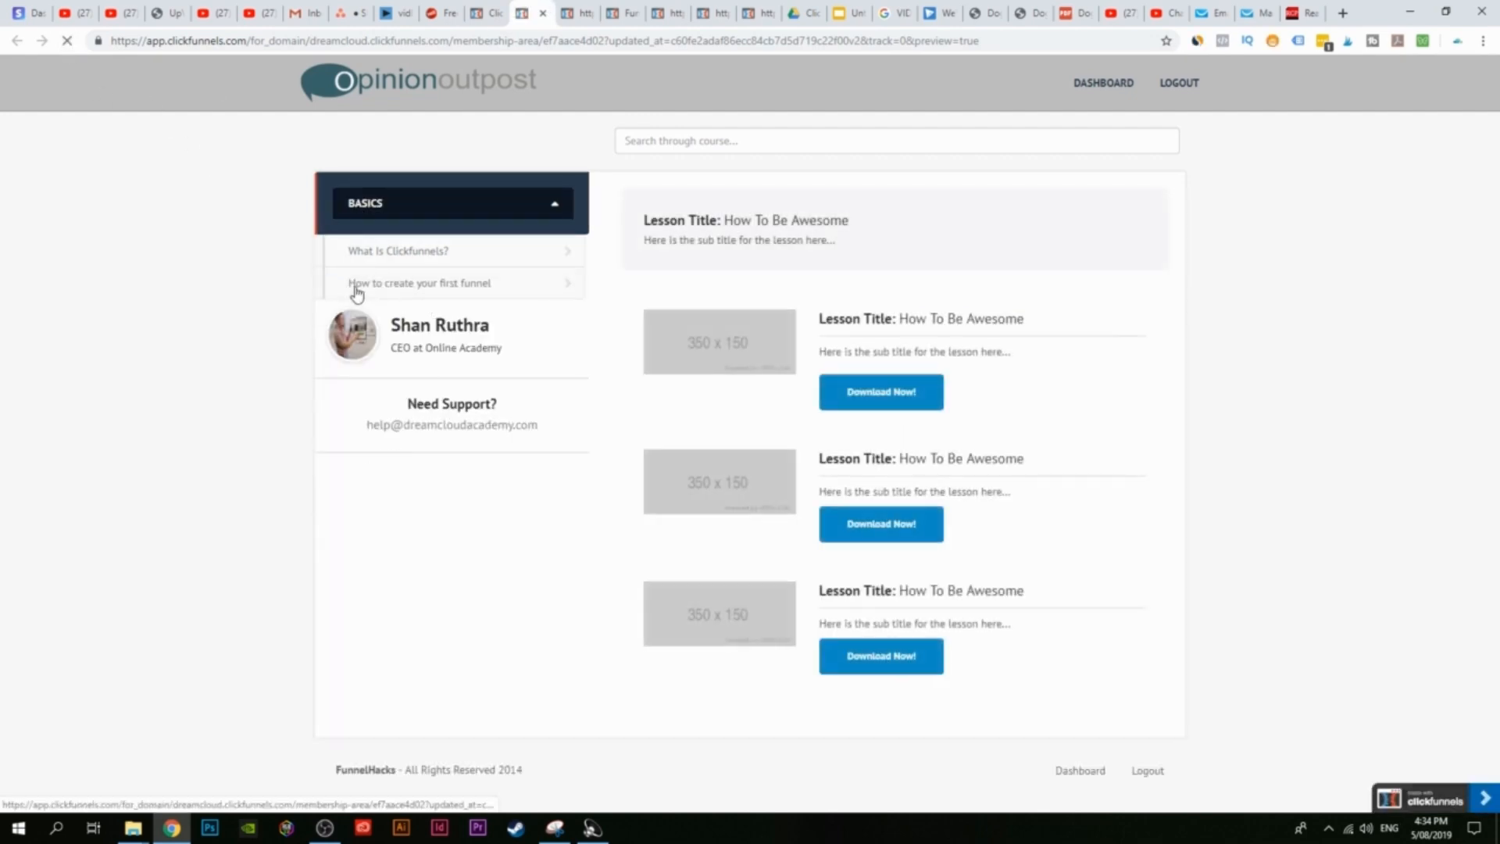
pyautogui.click(481, 297)
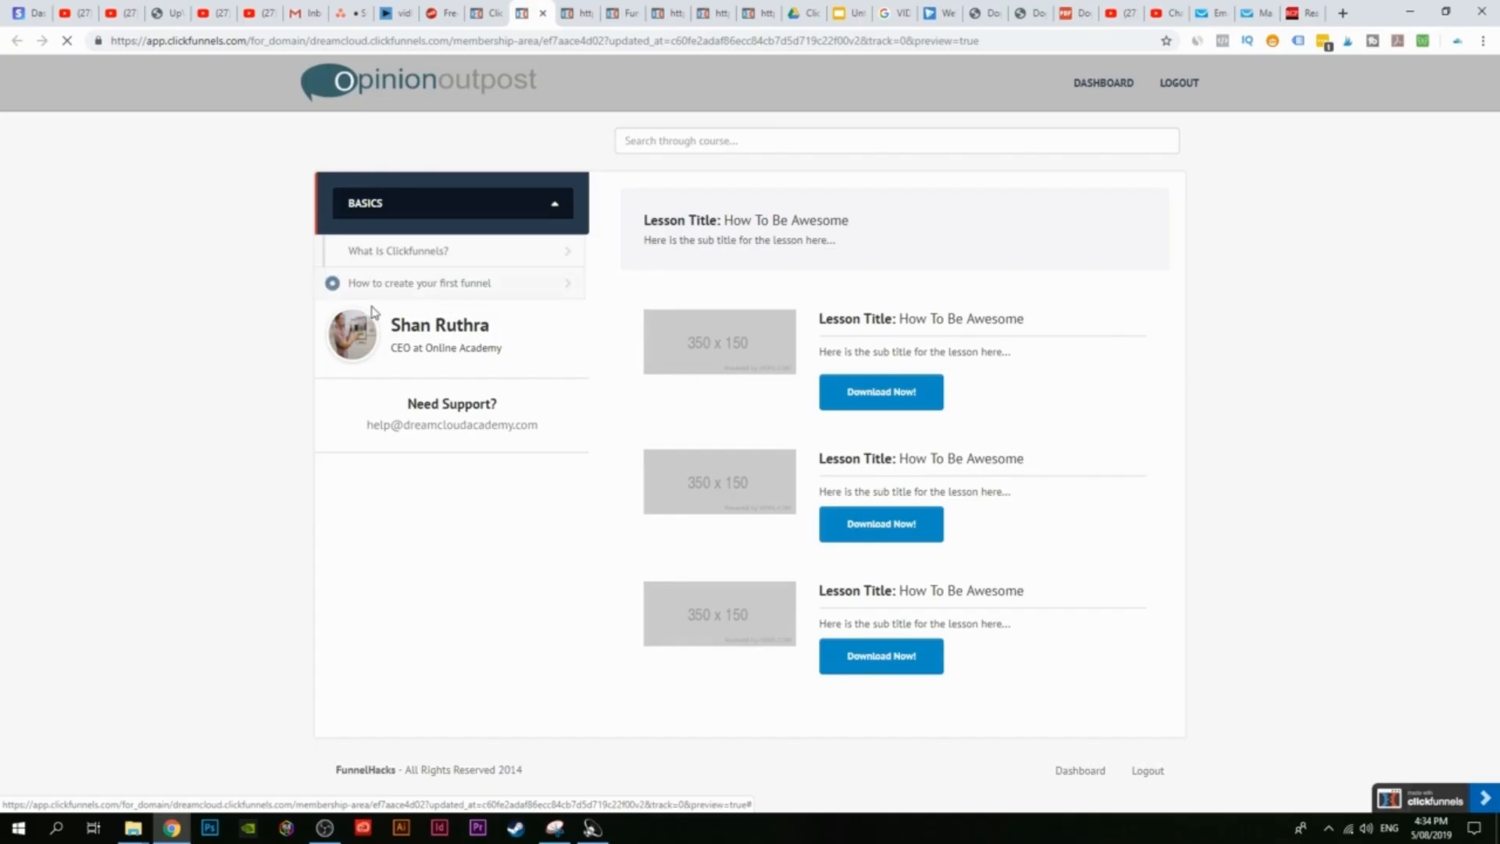
pyautogui.click(504, 7)
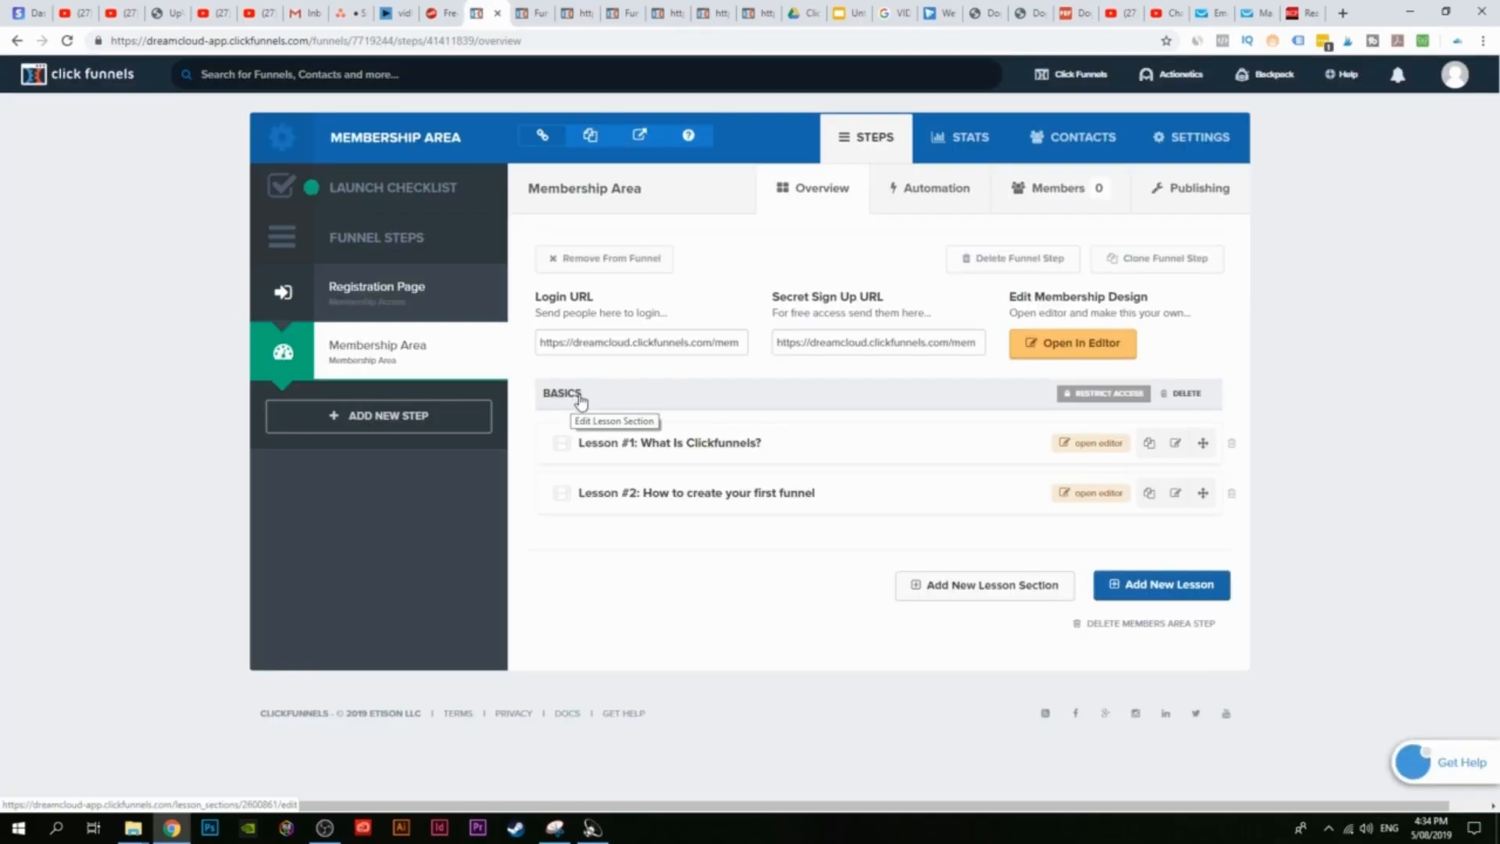
# Step: Add two lesson sections named Intermediate and Adavanced
pyautogui.click(1020, 591)
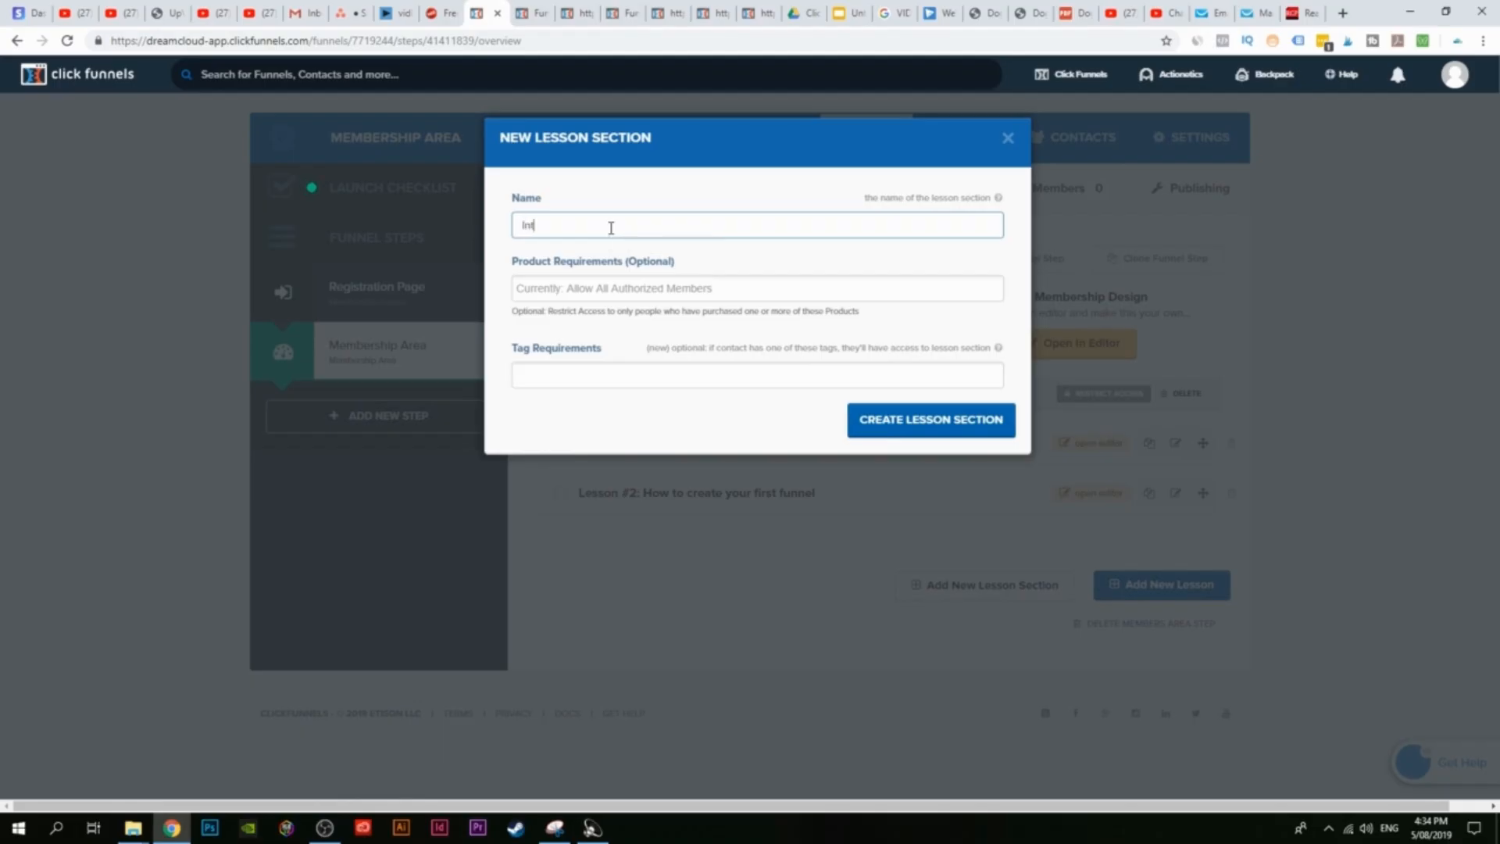
pyautogui.write('Intermediate')
pyautogui.click(947, 440)
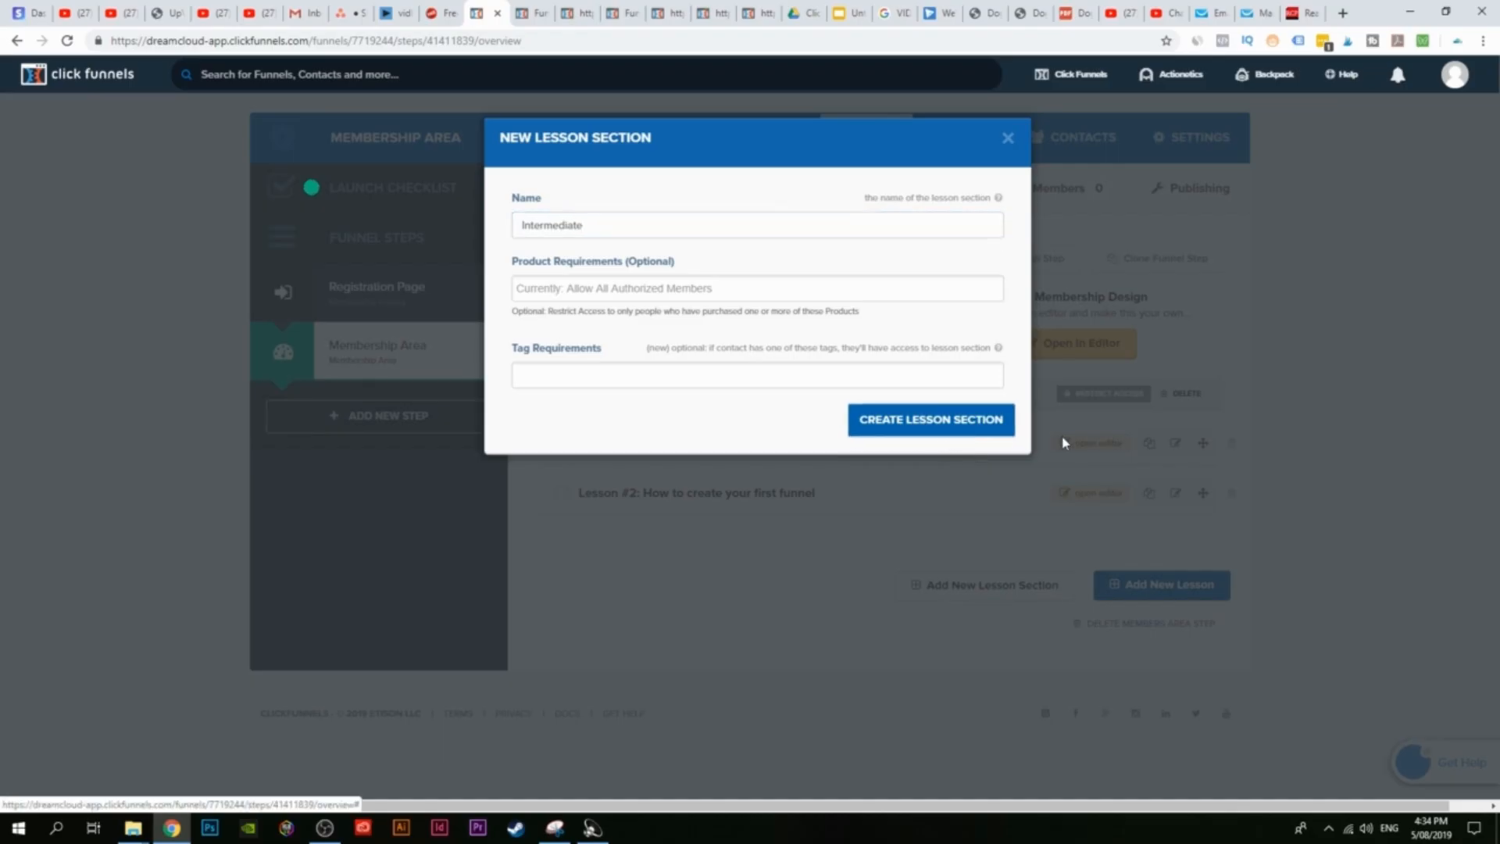
pyautogui.click(1018, 641)
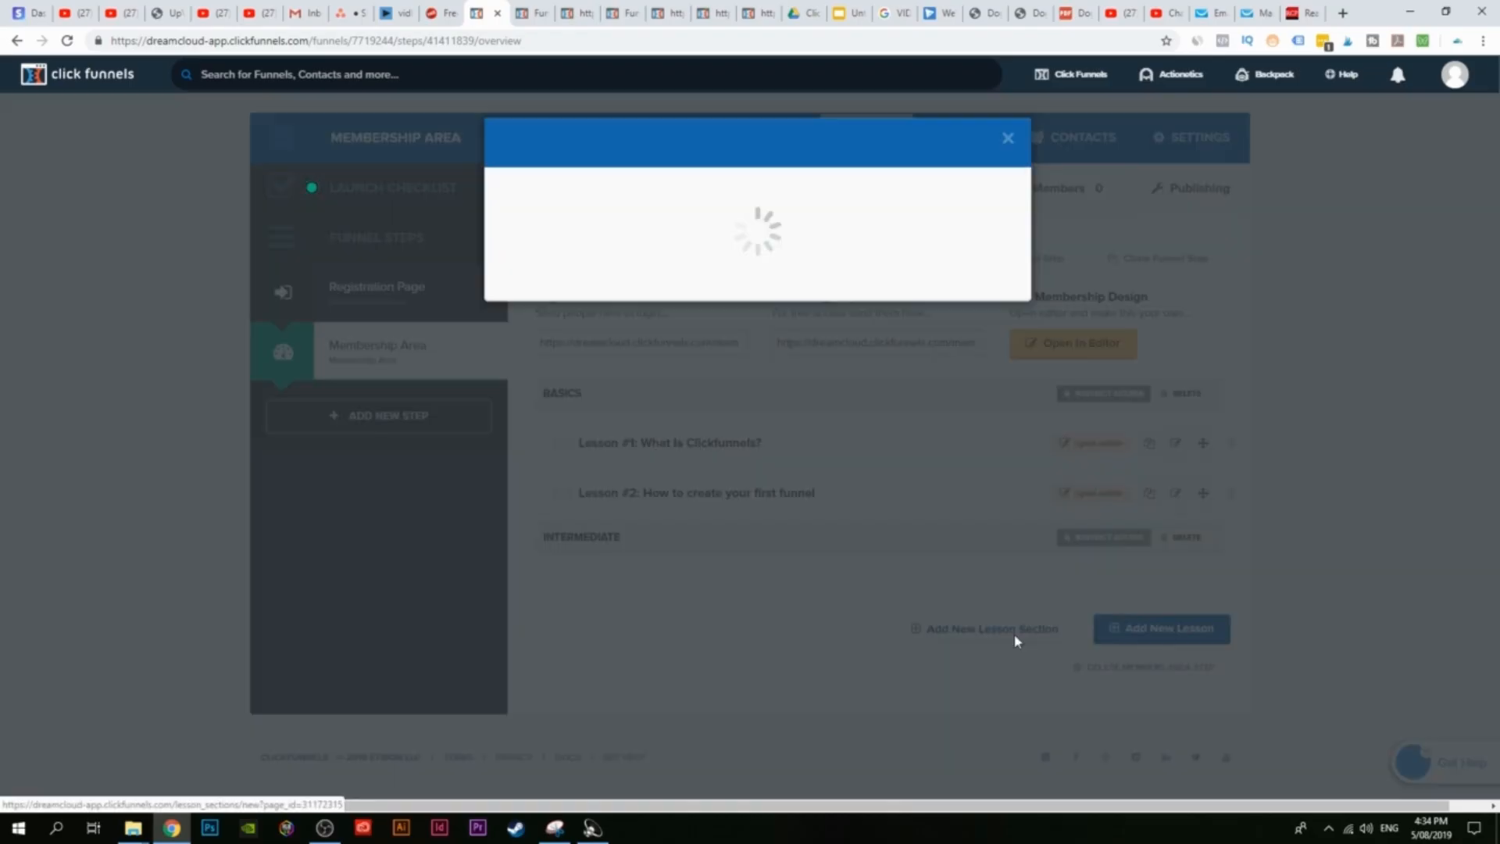
pyautogui.write('Ada')
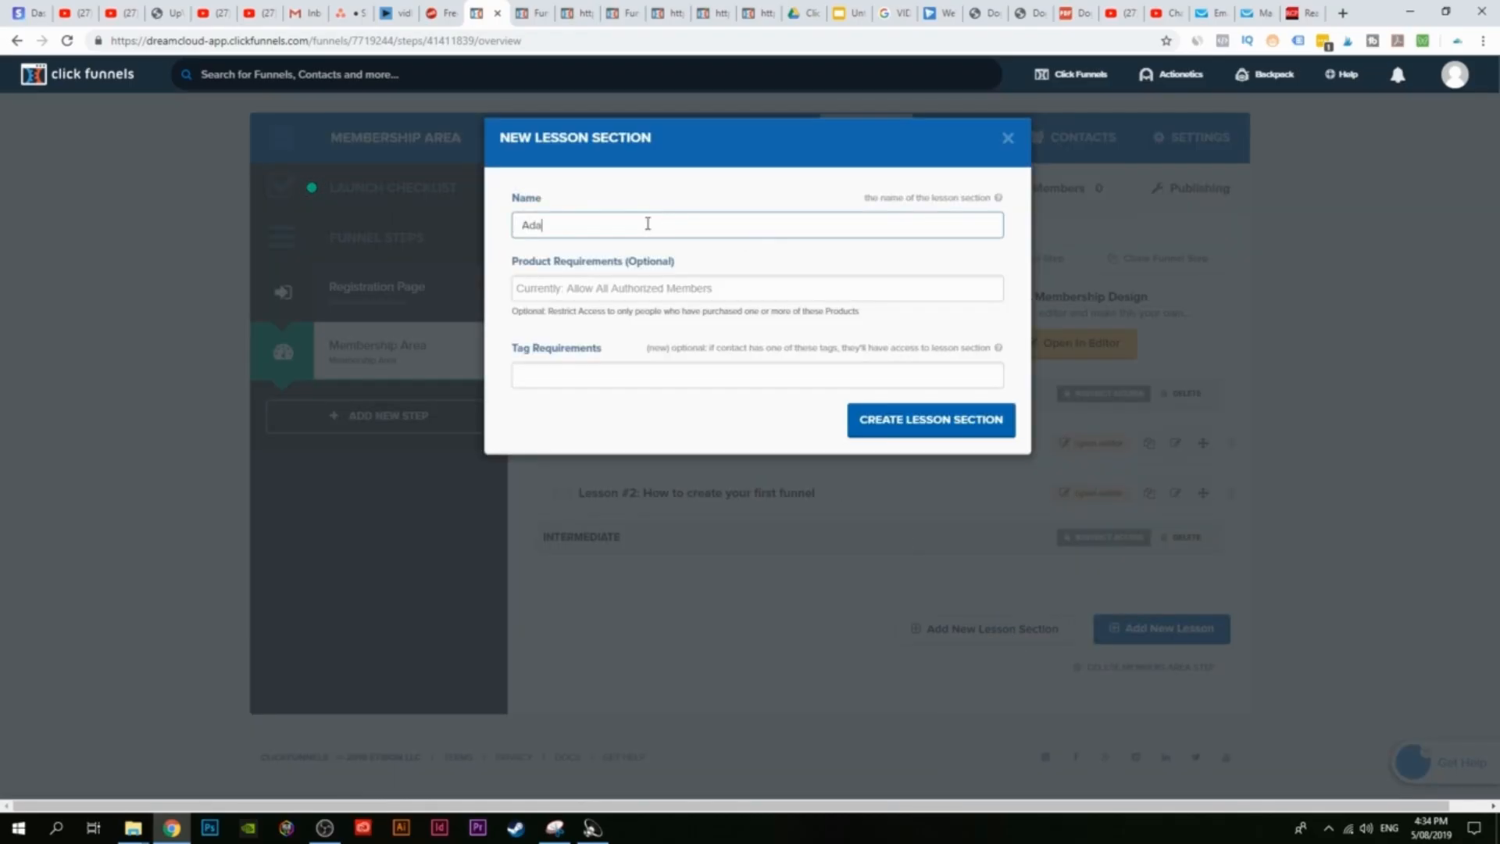
pyautogui.write('vanced')
pyautogui.click(967, 438)
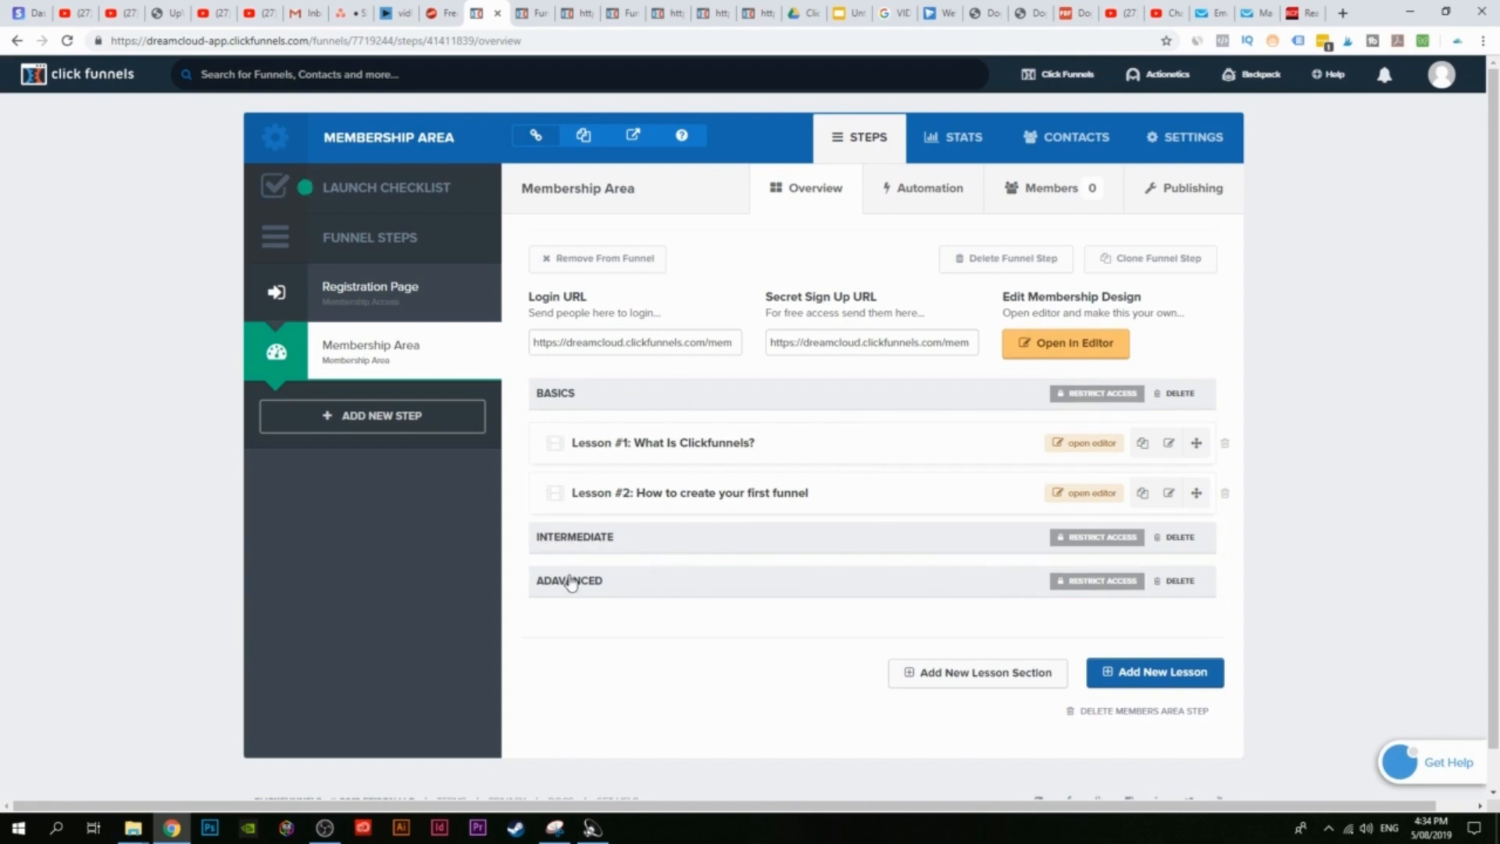
# Step: Open a blank New Lesson form, retrying after the loading dialog stalls
pyautogui.click(1155, 678)
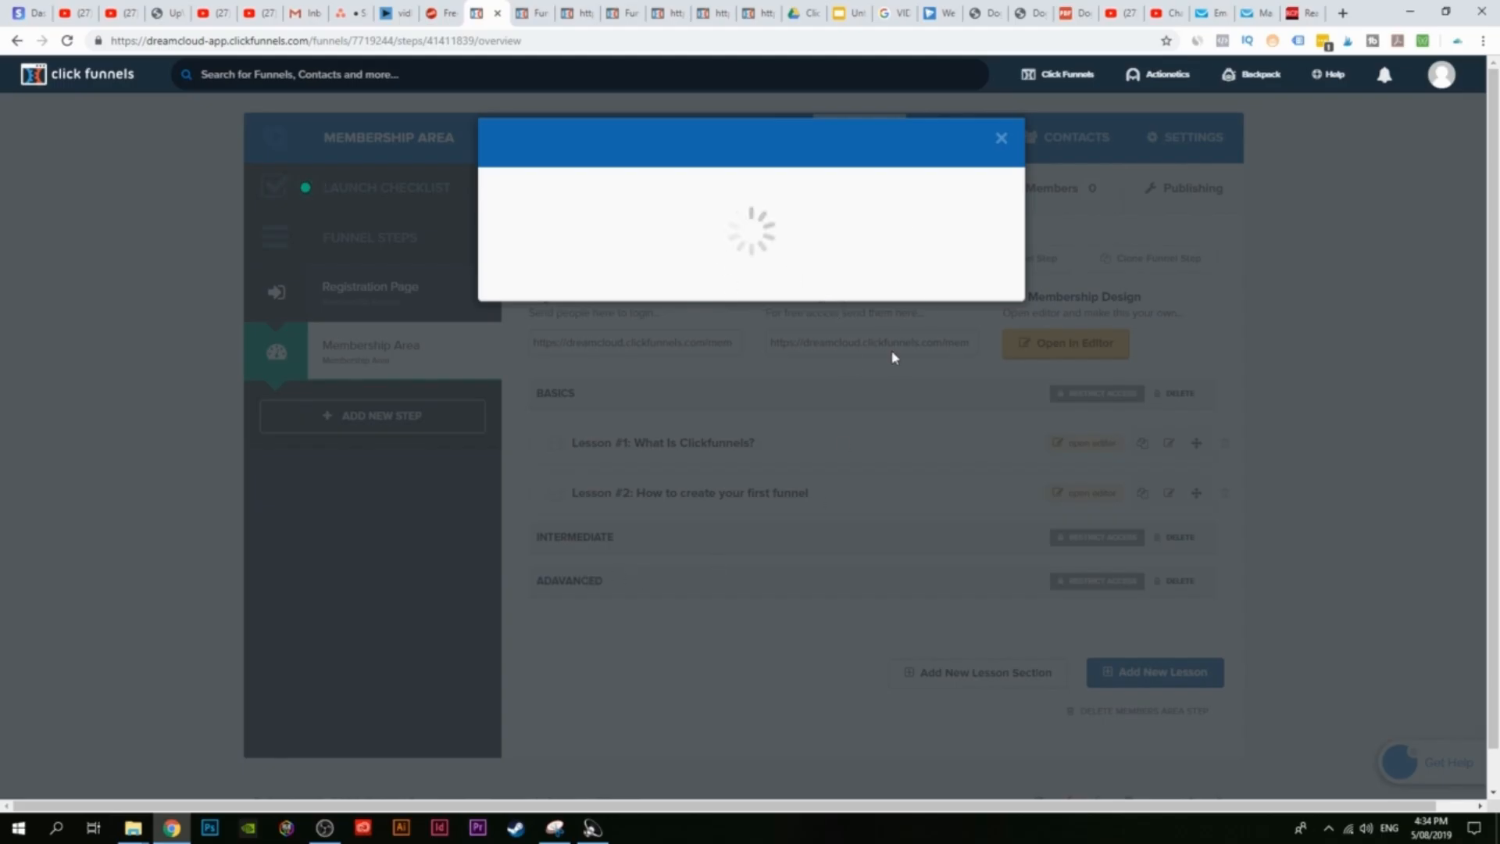
pyautogui.click(1001, 146)
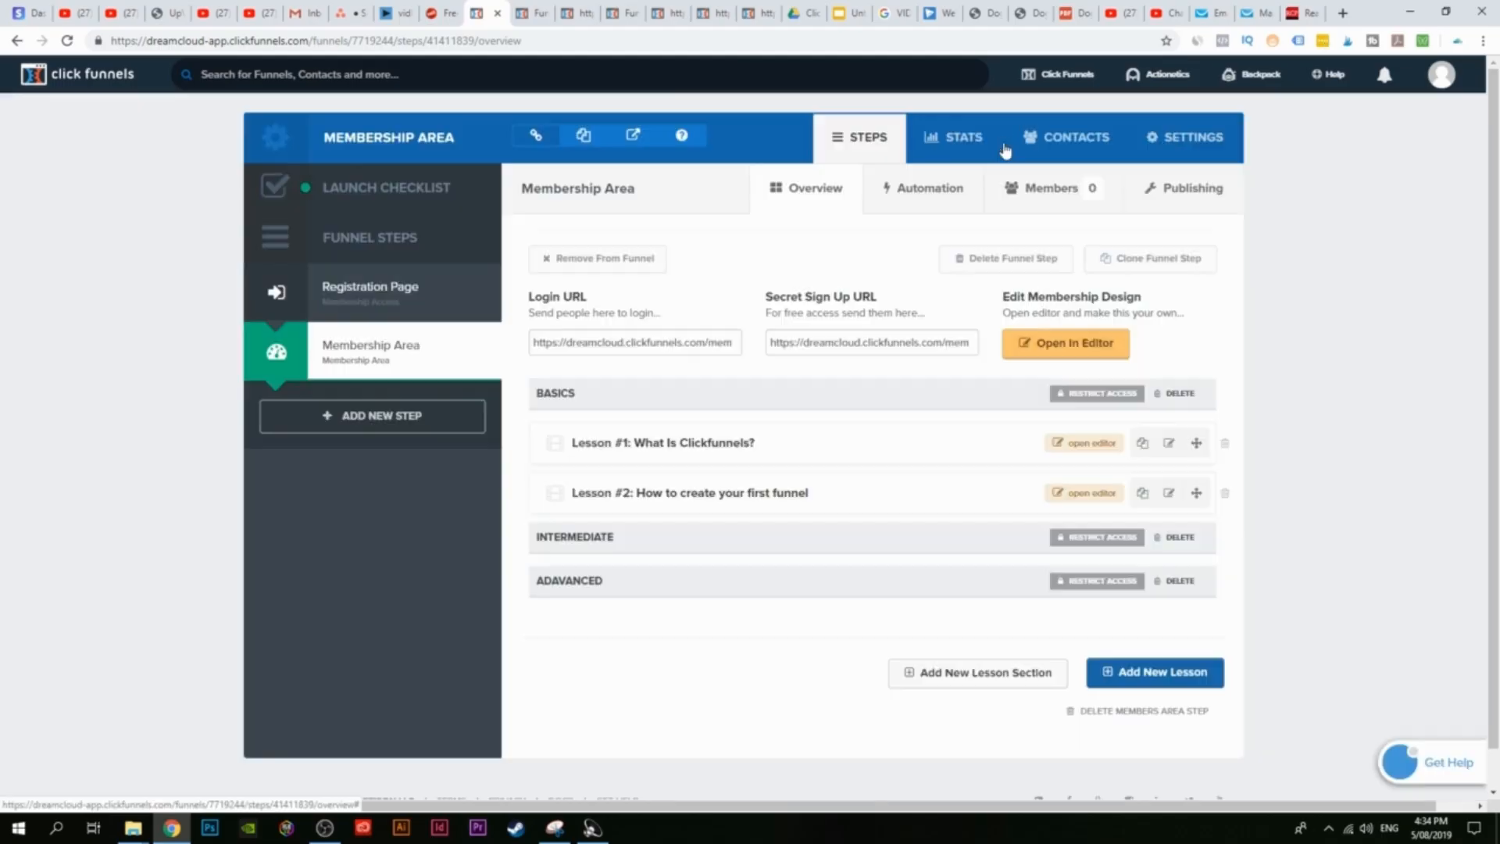
pyautogui.click(1154, 673)
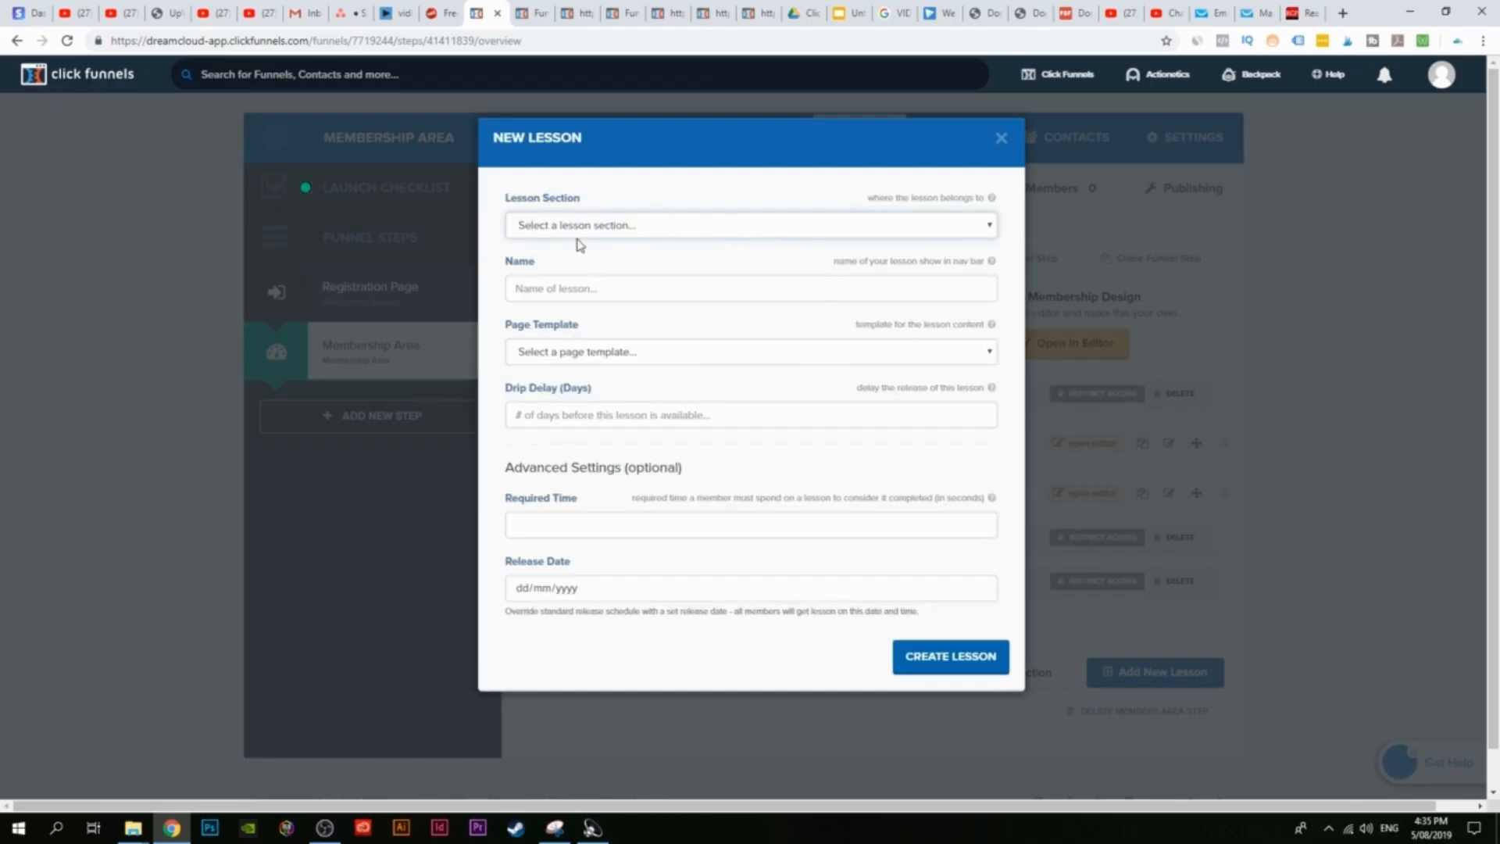
# Step: Create the lesson 'How to create a sales page' in the Intermediate section
pyautogui.click(614, 229)
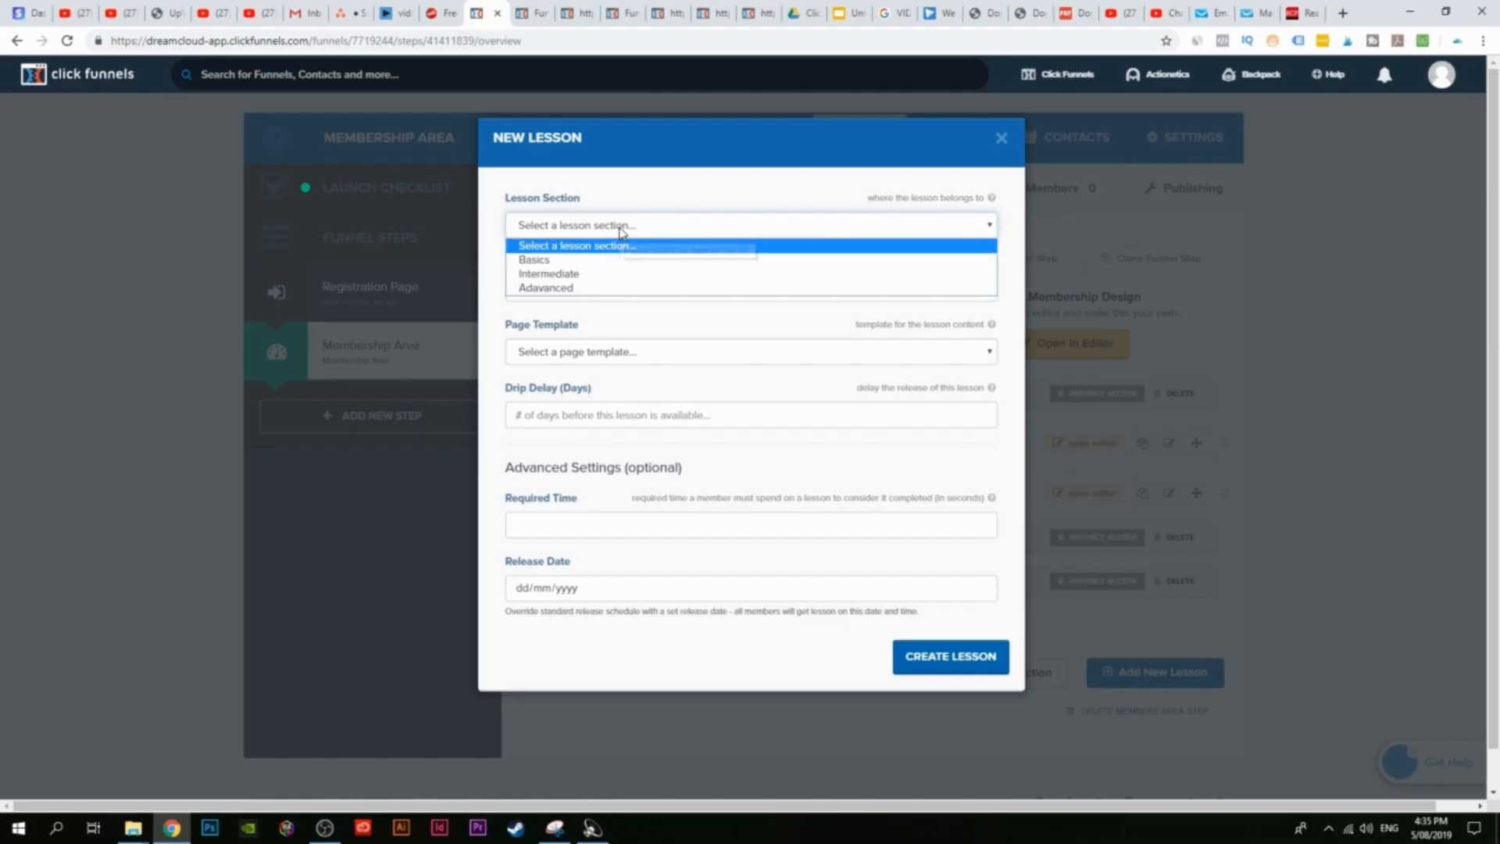
pyautogui.click(549, 275)
pyautogui.click(723, 296)
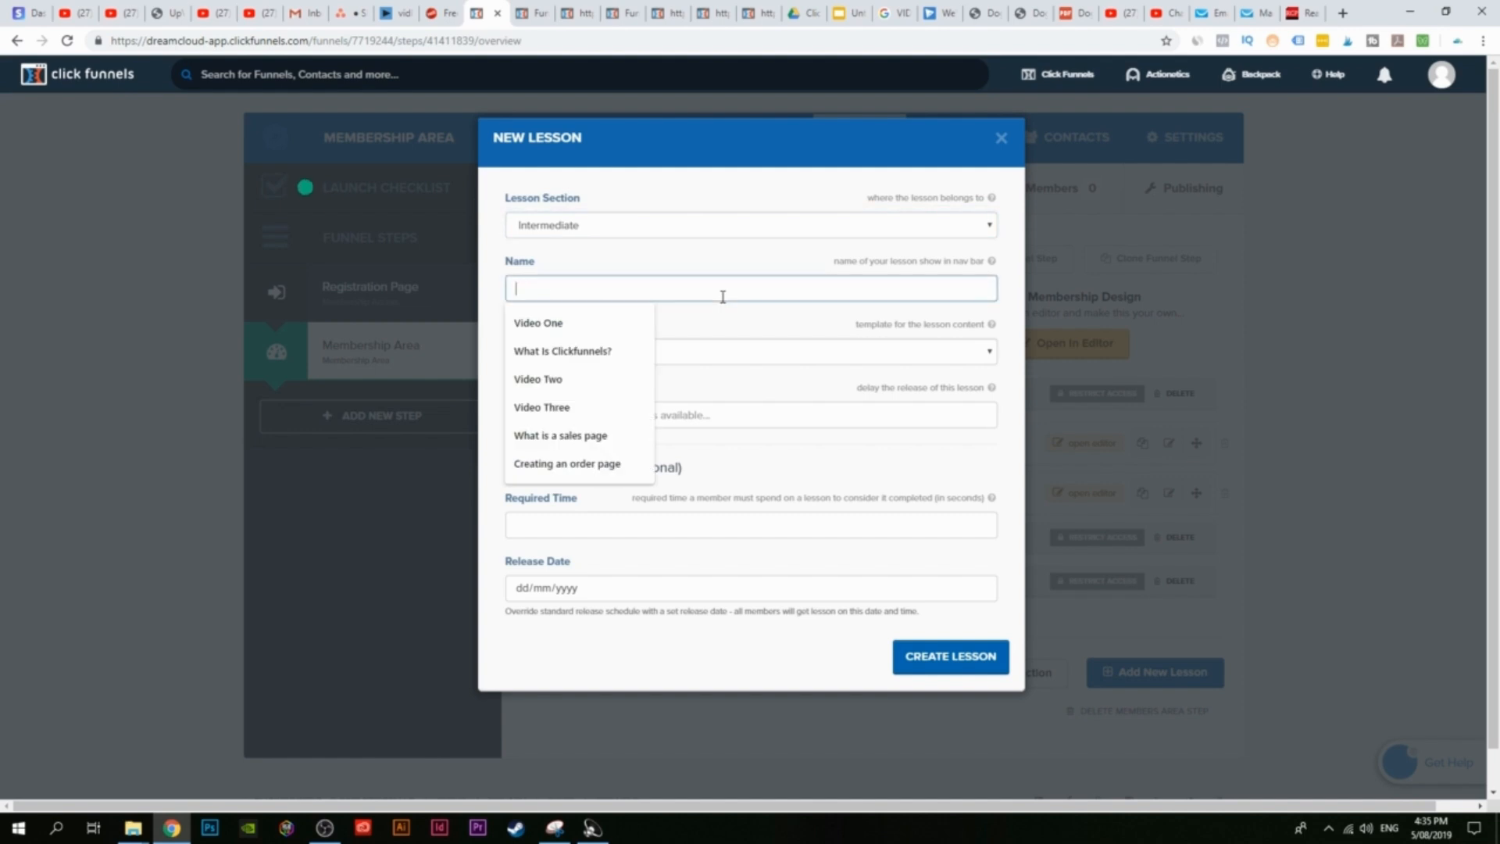
pyautogui.write('How to')
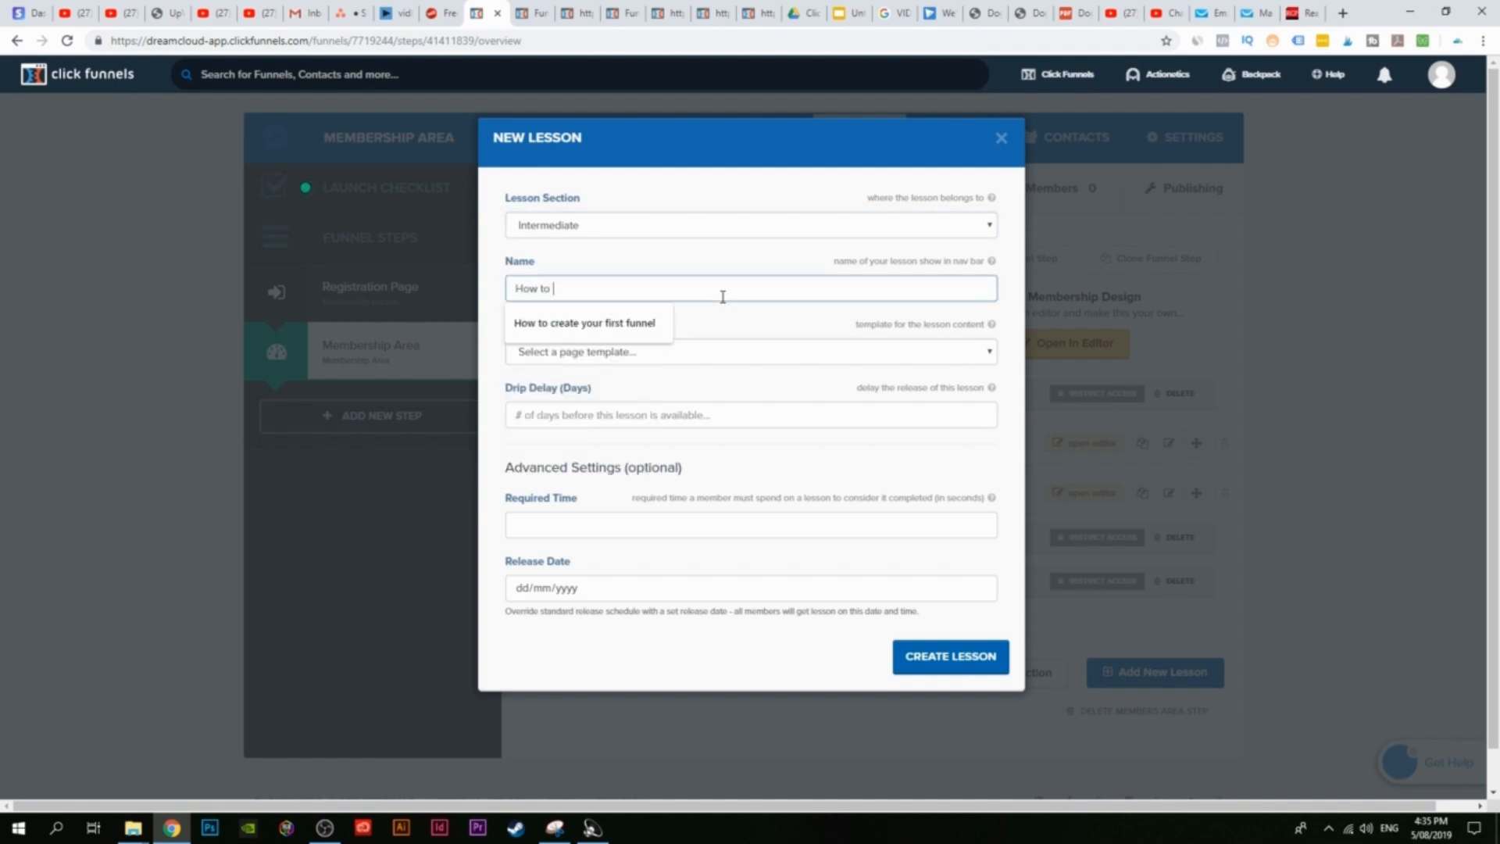
pyautogui.write(' create a sales page')
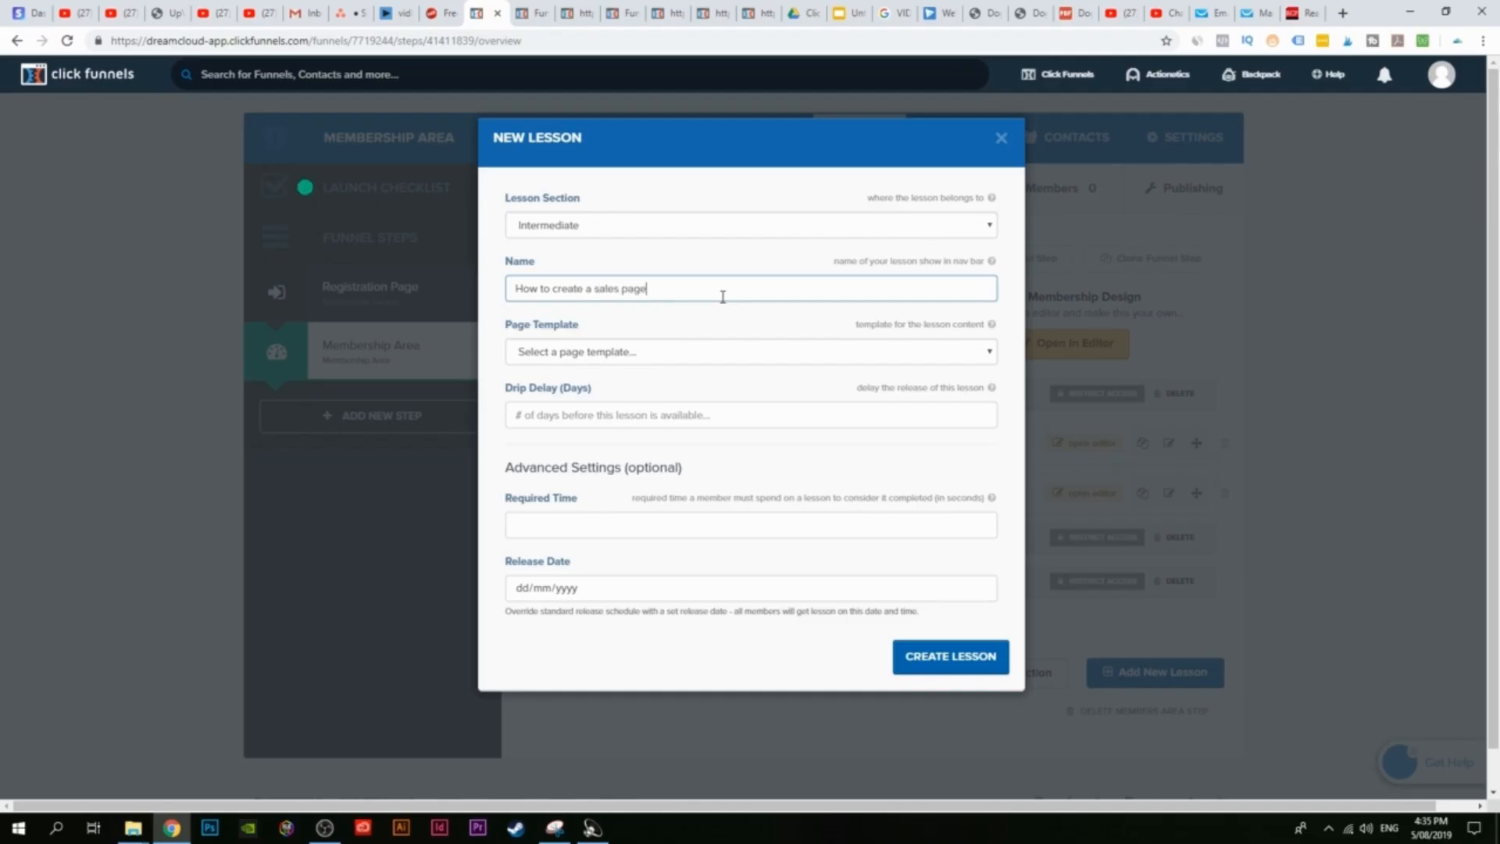
pyautogui.click(991, 662)
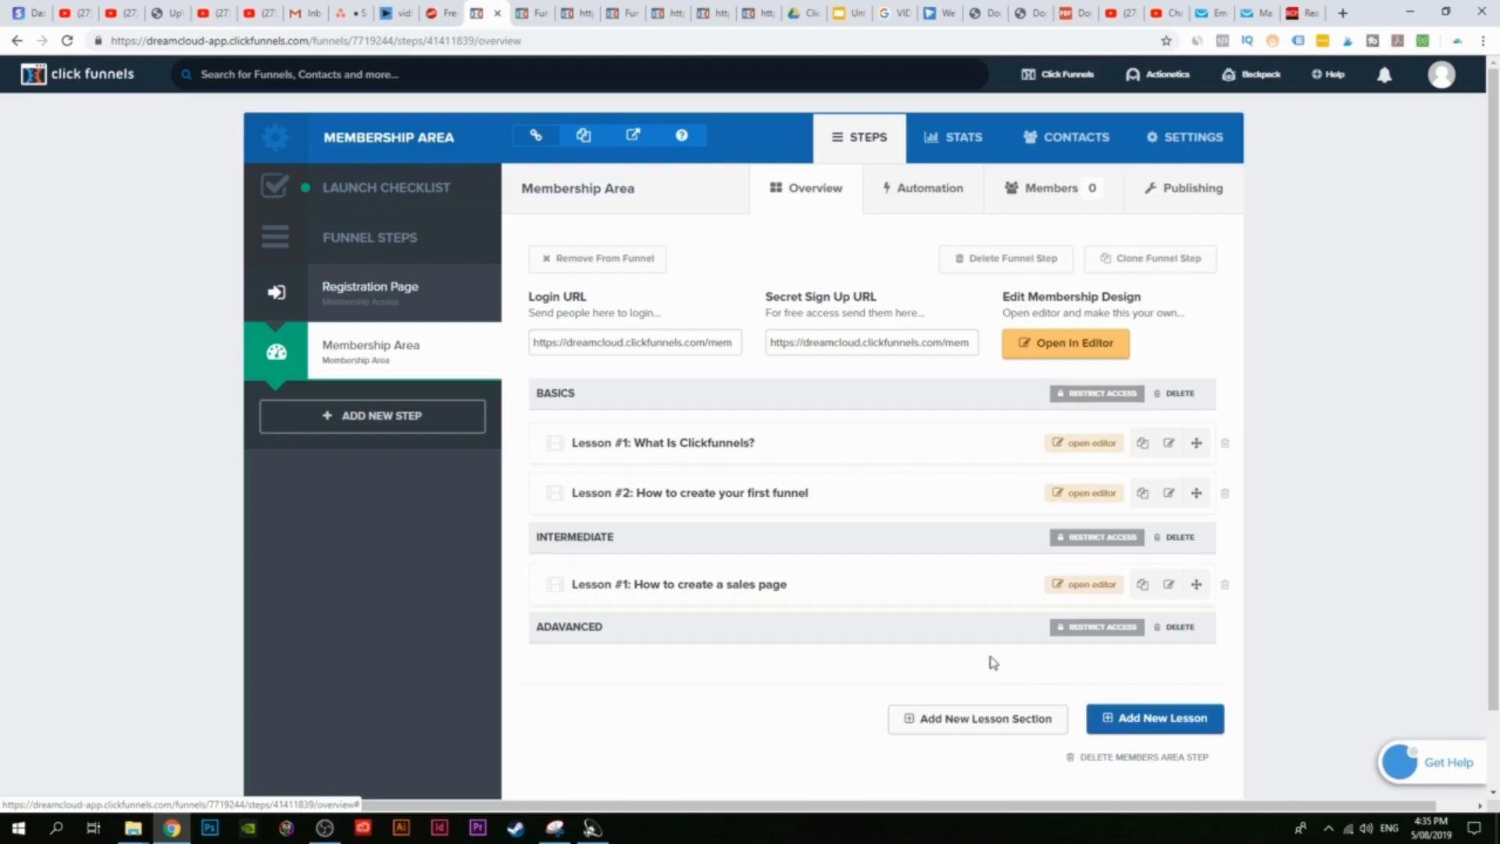
# Step: Duplicate that lesson and rename the copy to 'How to create an order page'
pyautogui.click(1142, 588)
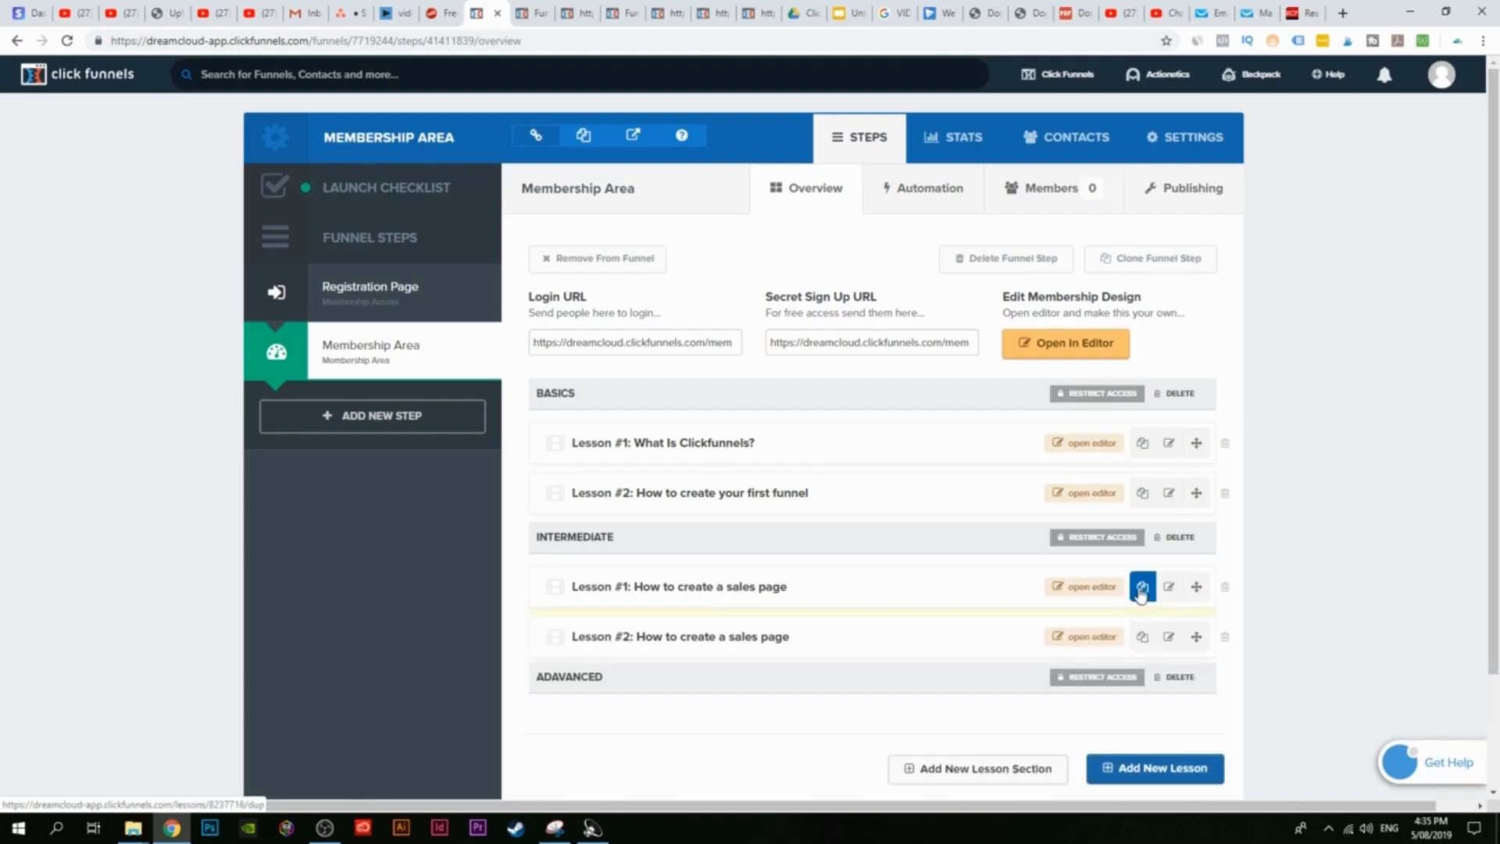
pyautogui.click(1169, 636)
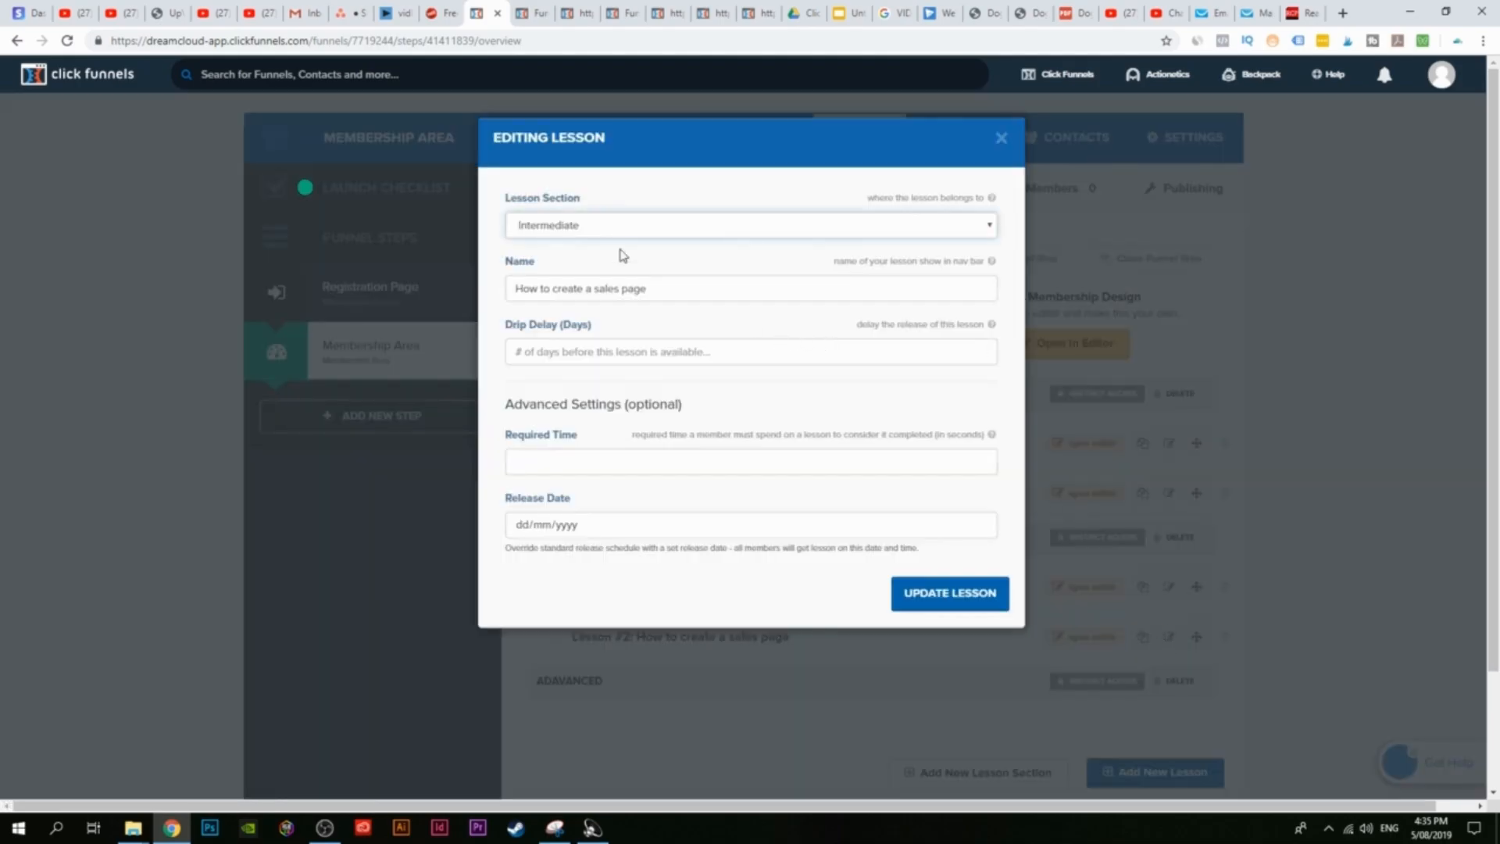
pyautogui.moveTo(674, 294); pyautogui.dragTo(608, 292)
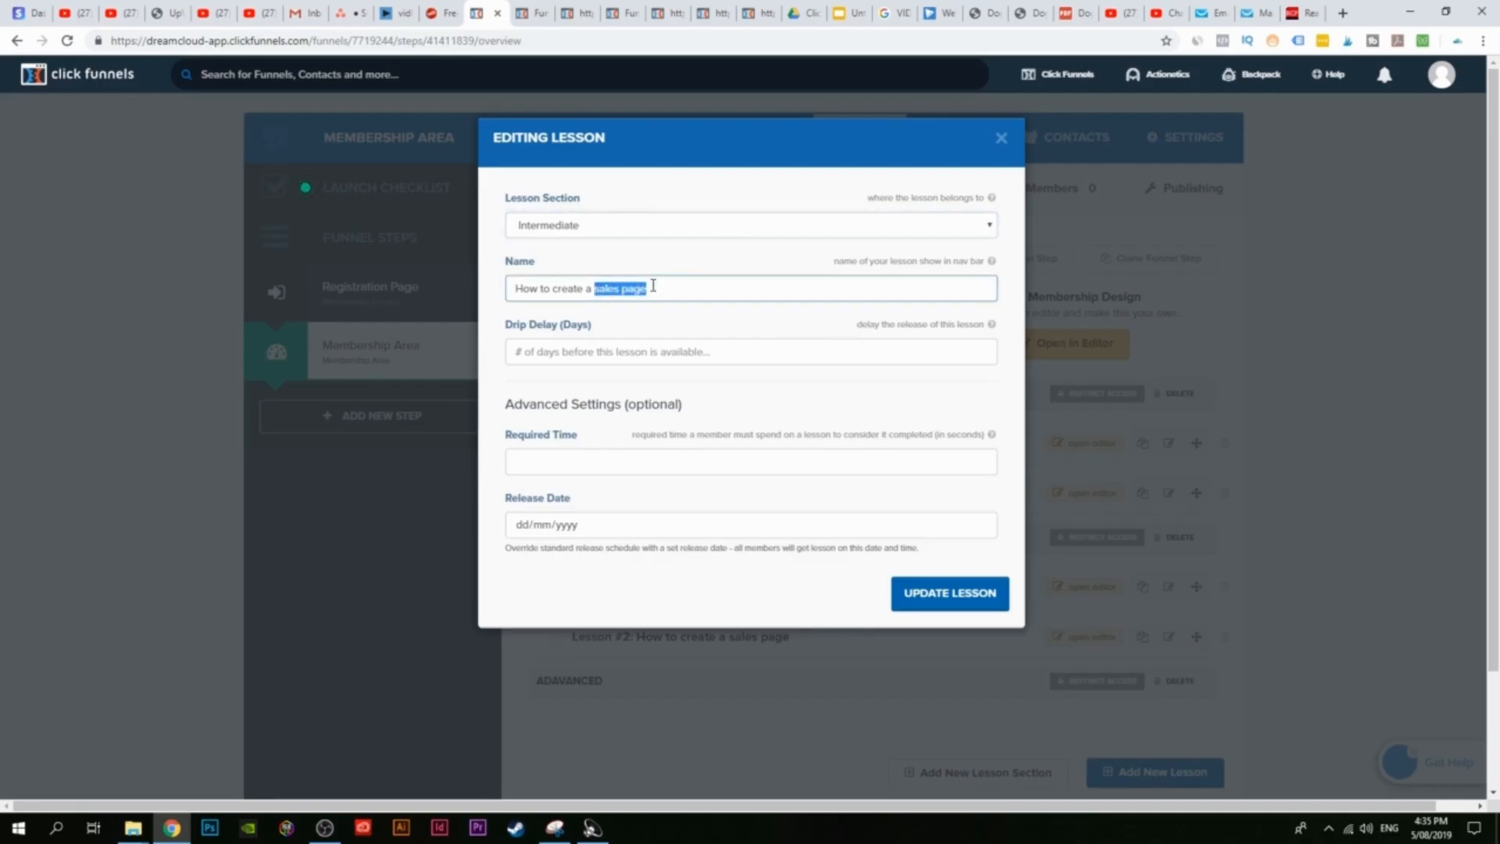
pyautogui.press('BackSpace')
pyautogui.press('BackSpace')
pyautogui.write('n ord')
pyautogui.click(931, 595)
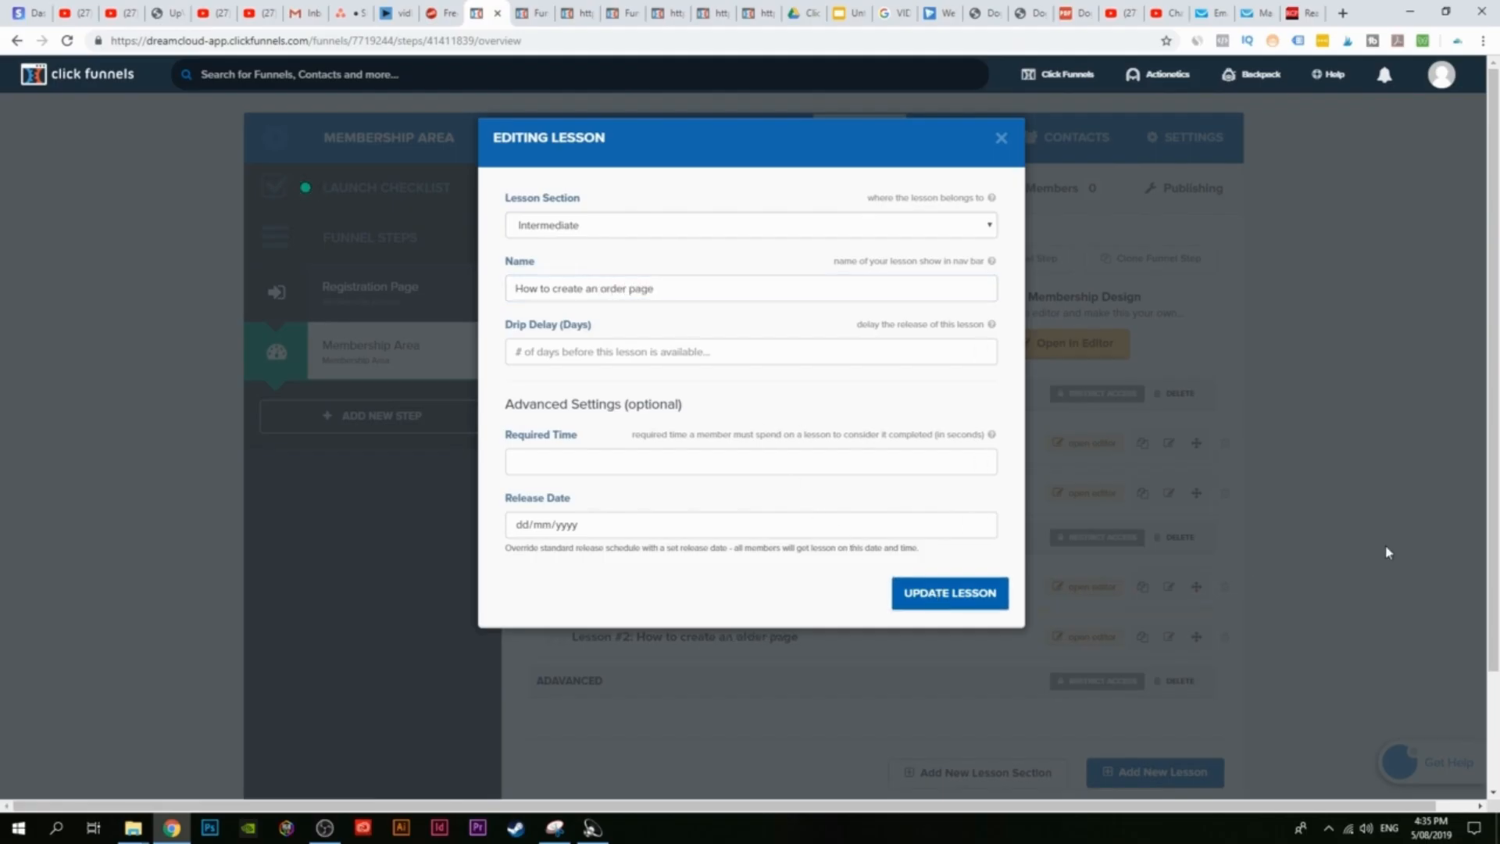
pyautogui.click(1001, 138)
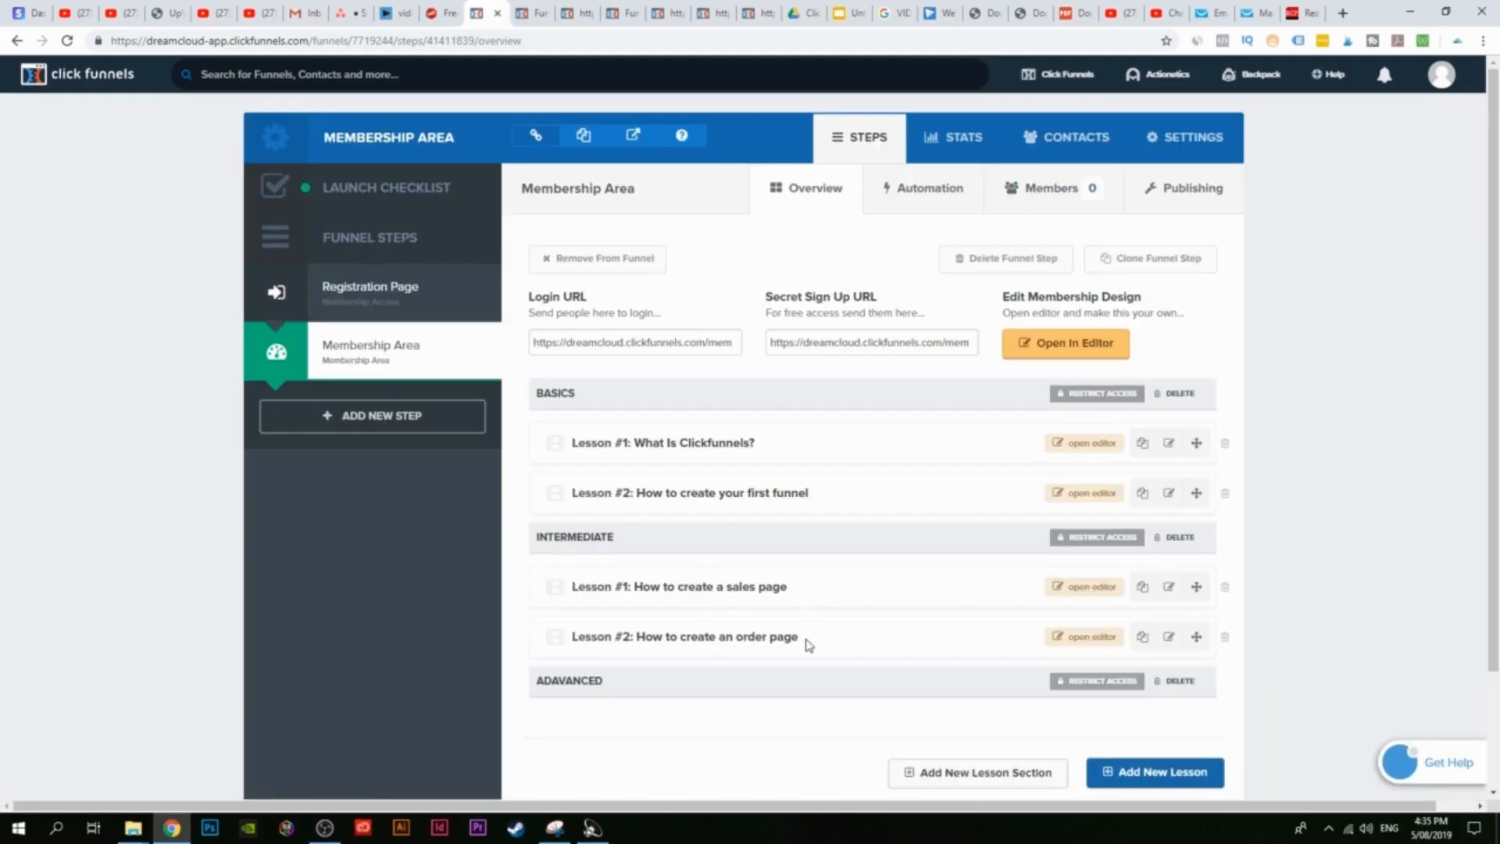
pyautogui.scroll(-2, 844, 646)
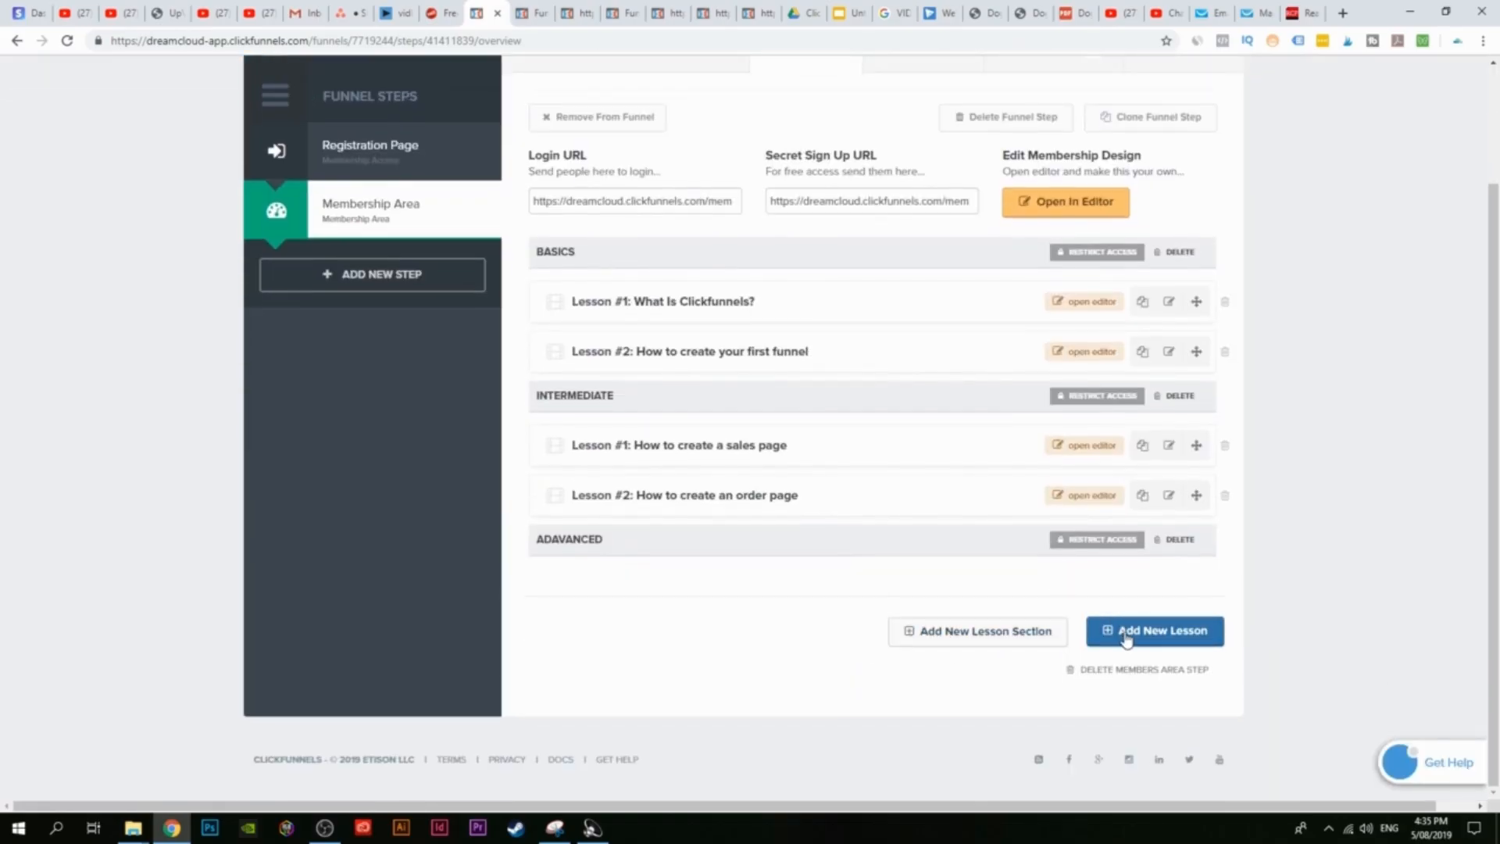
# Step: Create the lesson 'creating a membership access page' in the Adavanced section
pyautogui.click(1172, 635)
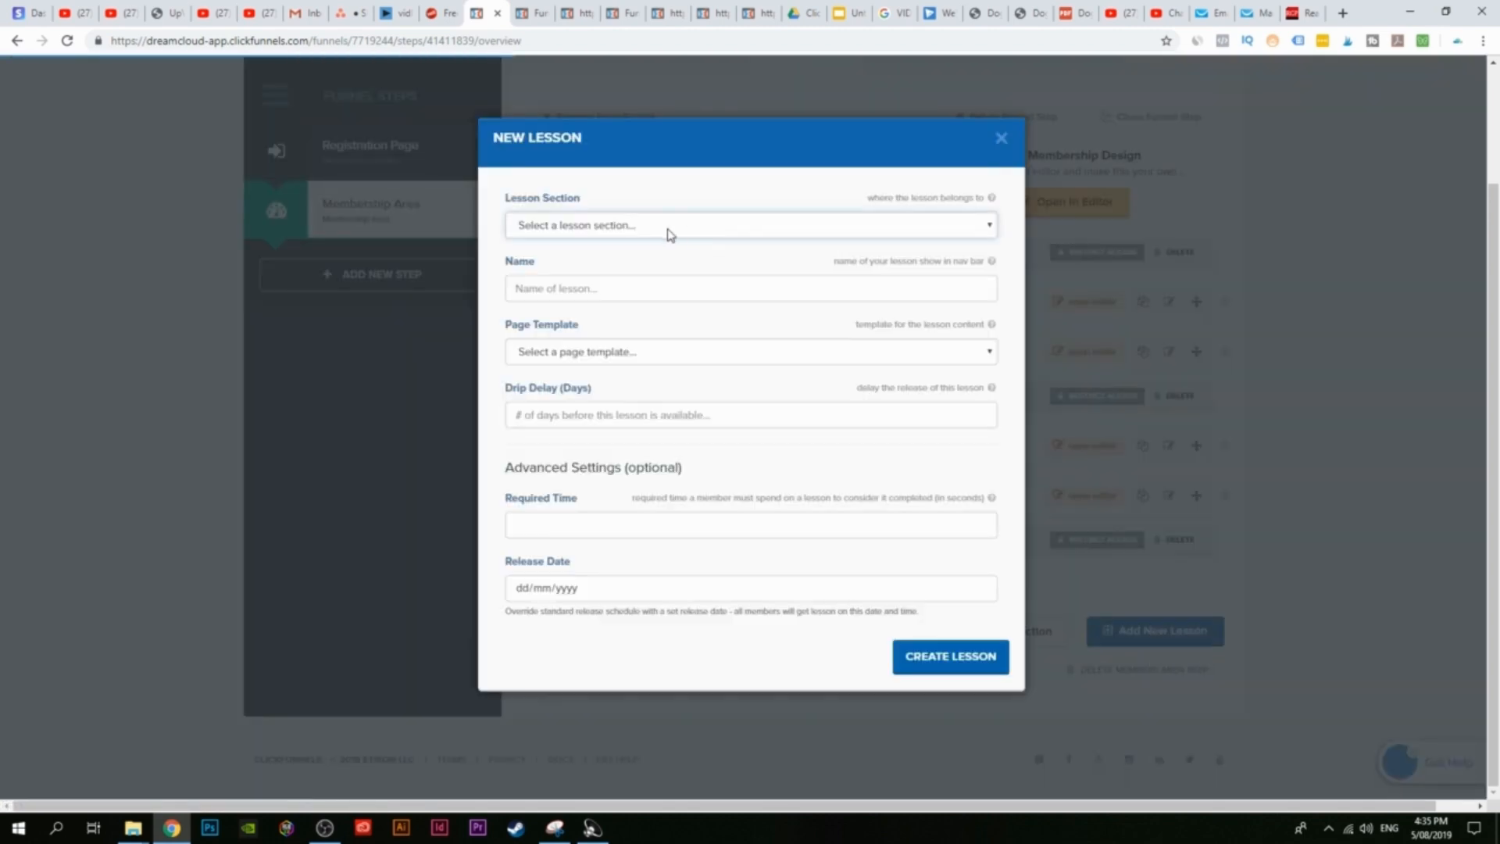
pyautogui.click(667, 227)
pyautogui.click(635, 288)
pyautogui.click(634, 291)
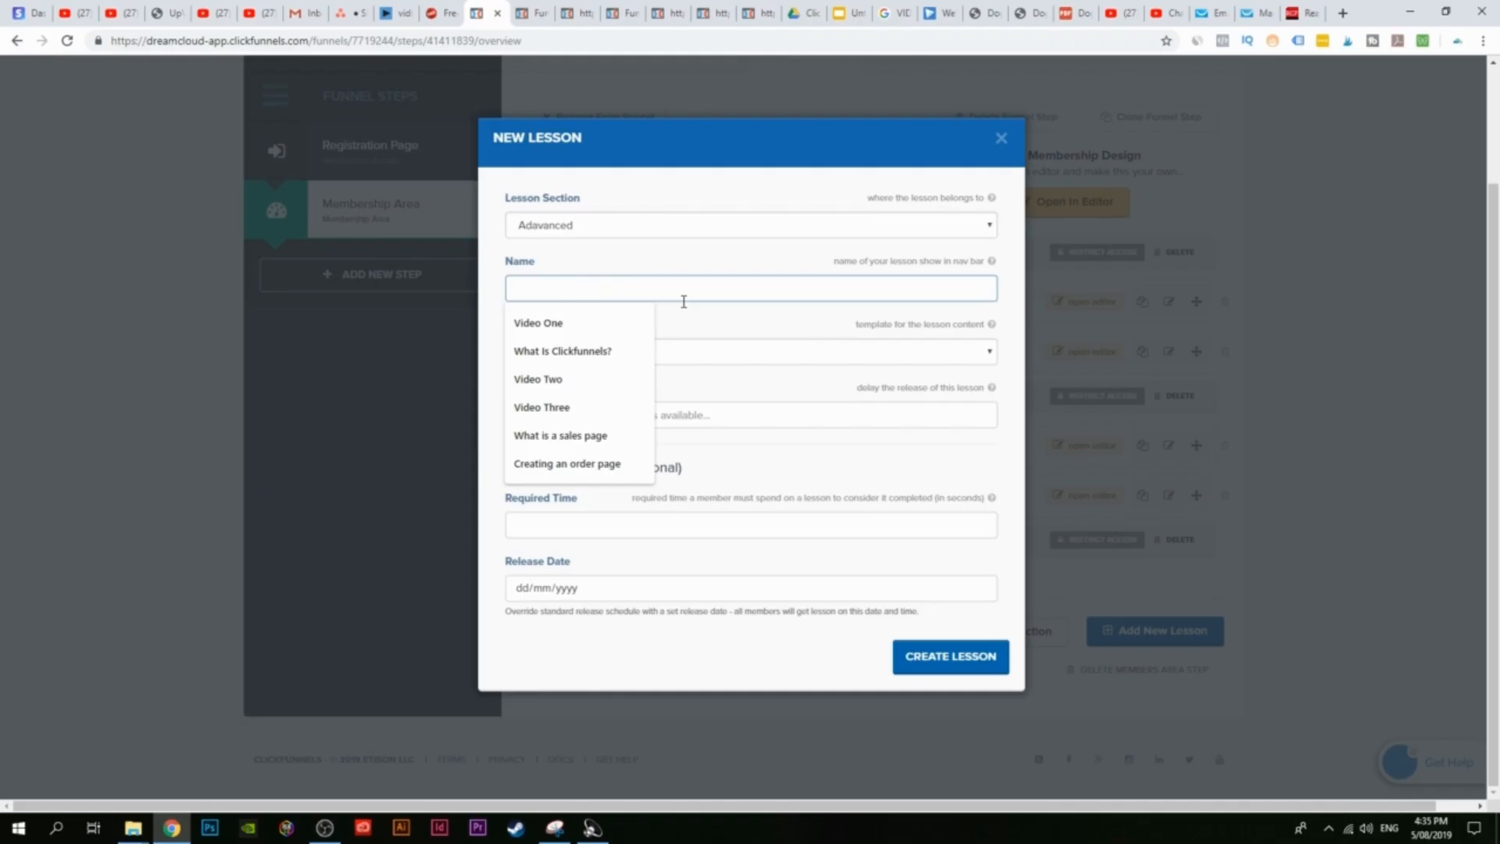
pyautogui.write('creat')
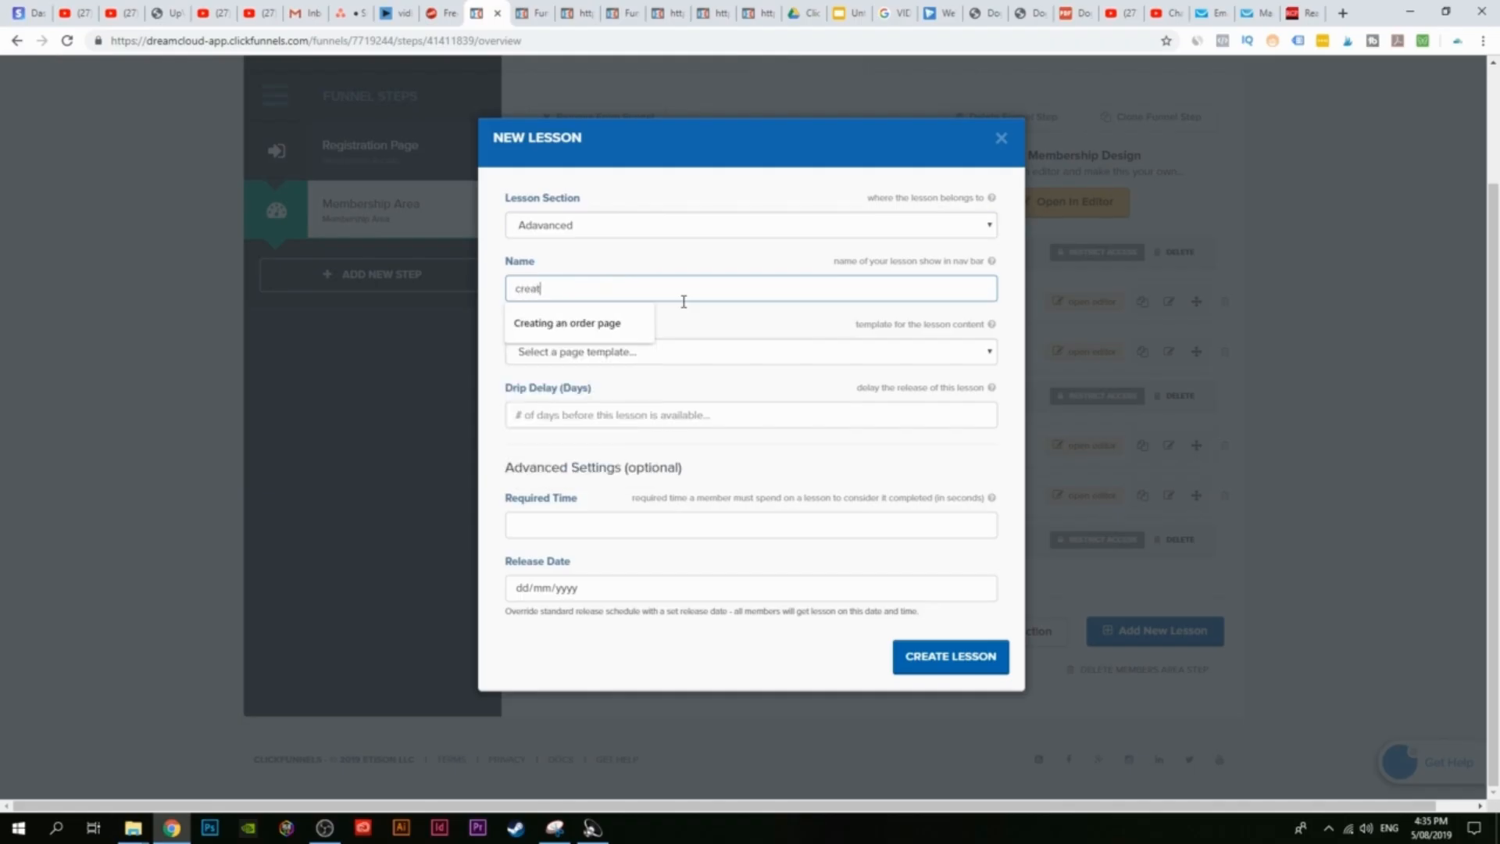
pyautogui.write('o')
pyautogui.press('BackSpace')
pyautogui.press('BackSpace')
pyautogui.write('ing a')
pyautogui.press('BackSpace')
pyautogui.write('ng a membership access page')
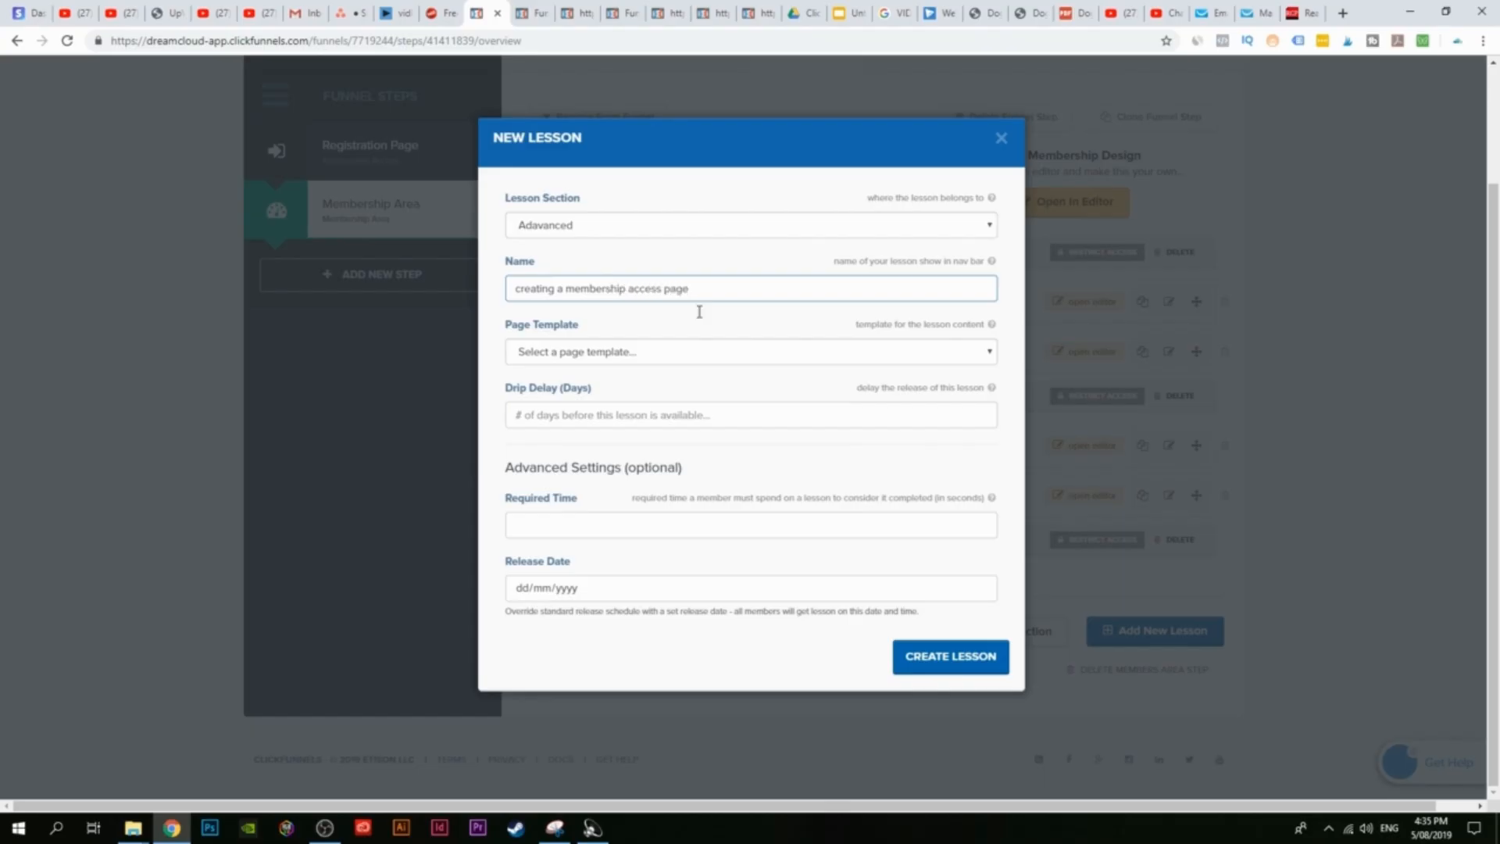
pyautogui.click(954, 667)
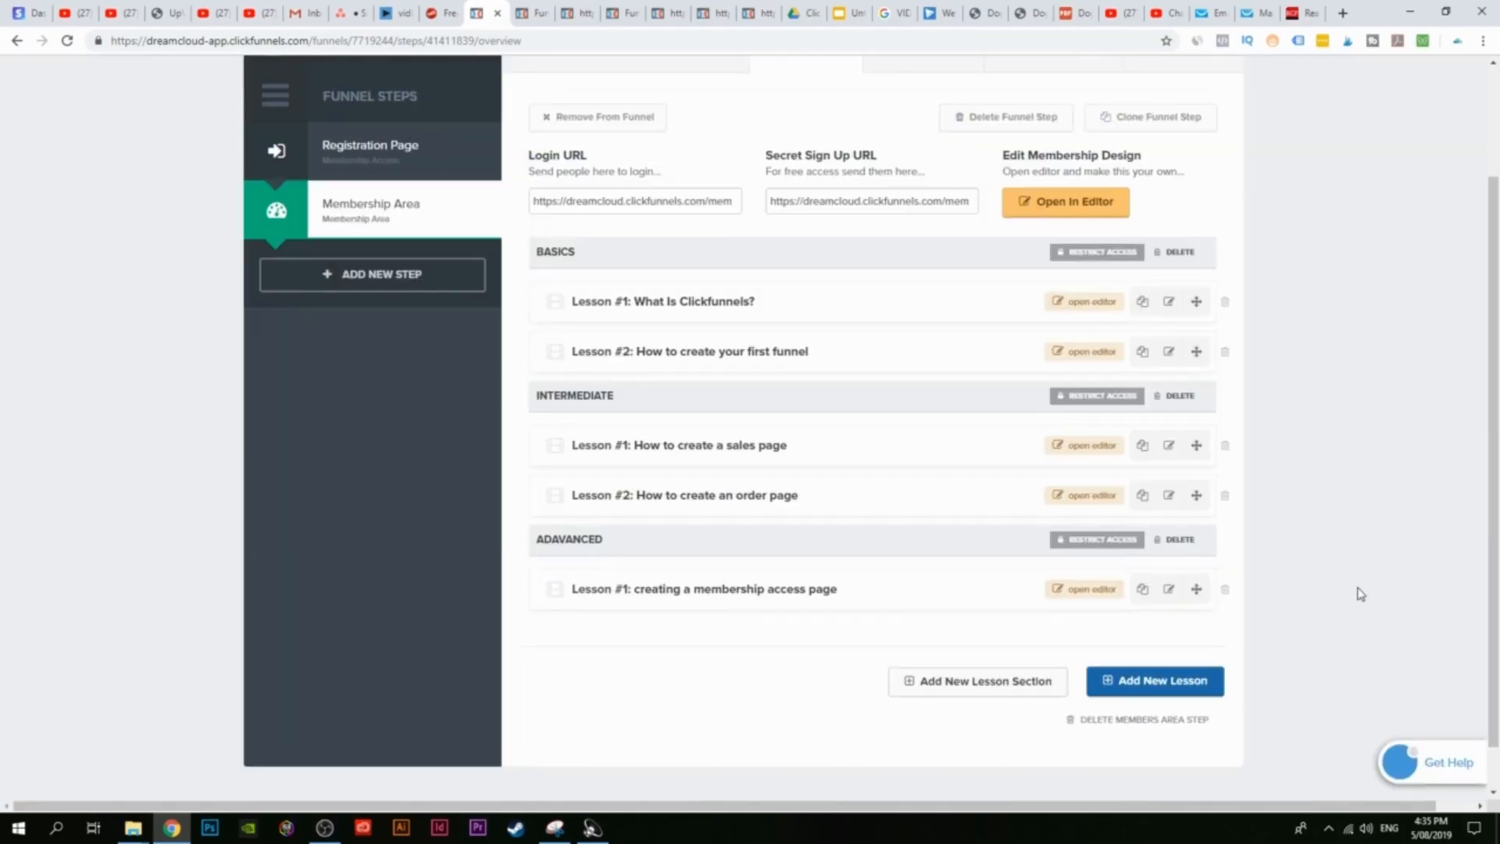
# Step: Duplicate that lesson and rename the copy to 'creating a membership area page'
pyautogui.click(1142, 592)
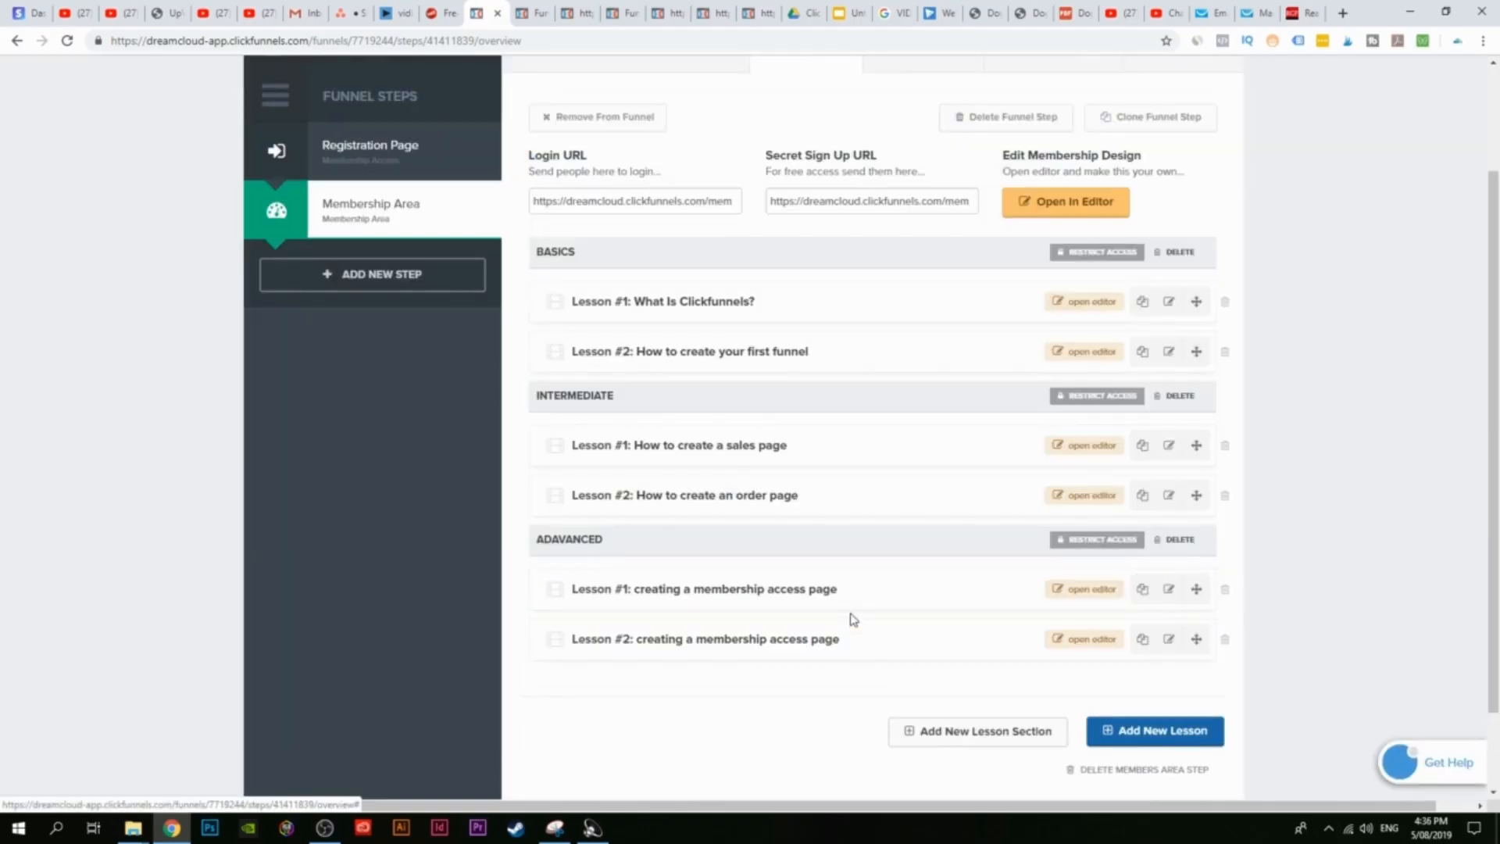
pyautogui.click(1169, 641)
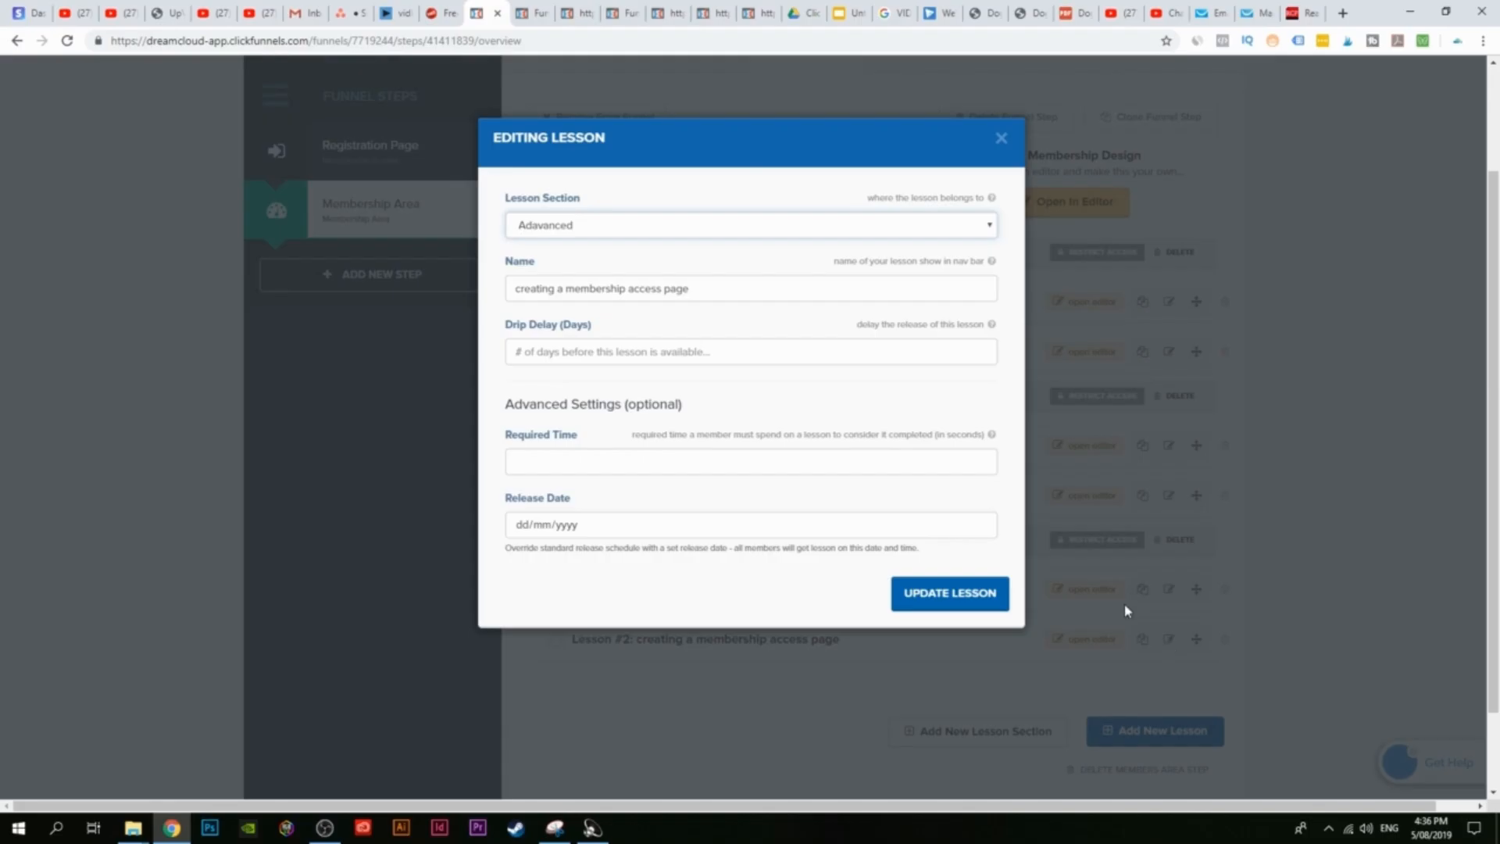
pyautogui.moveTo(690, 289); pyautogui.dragTo(635, 294)
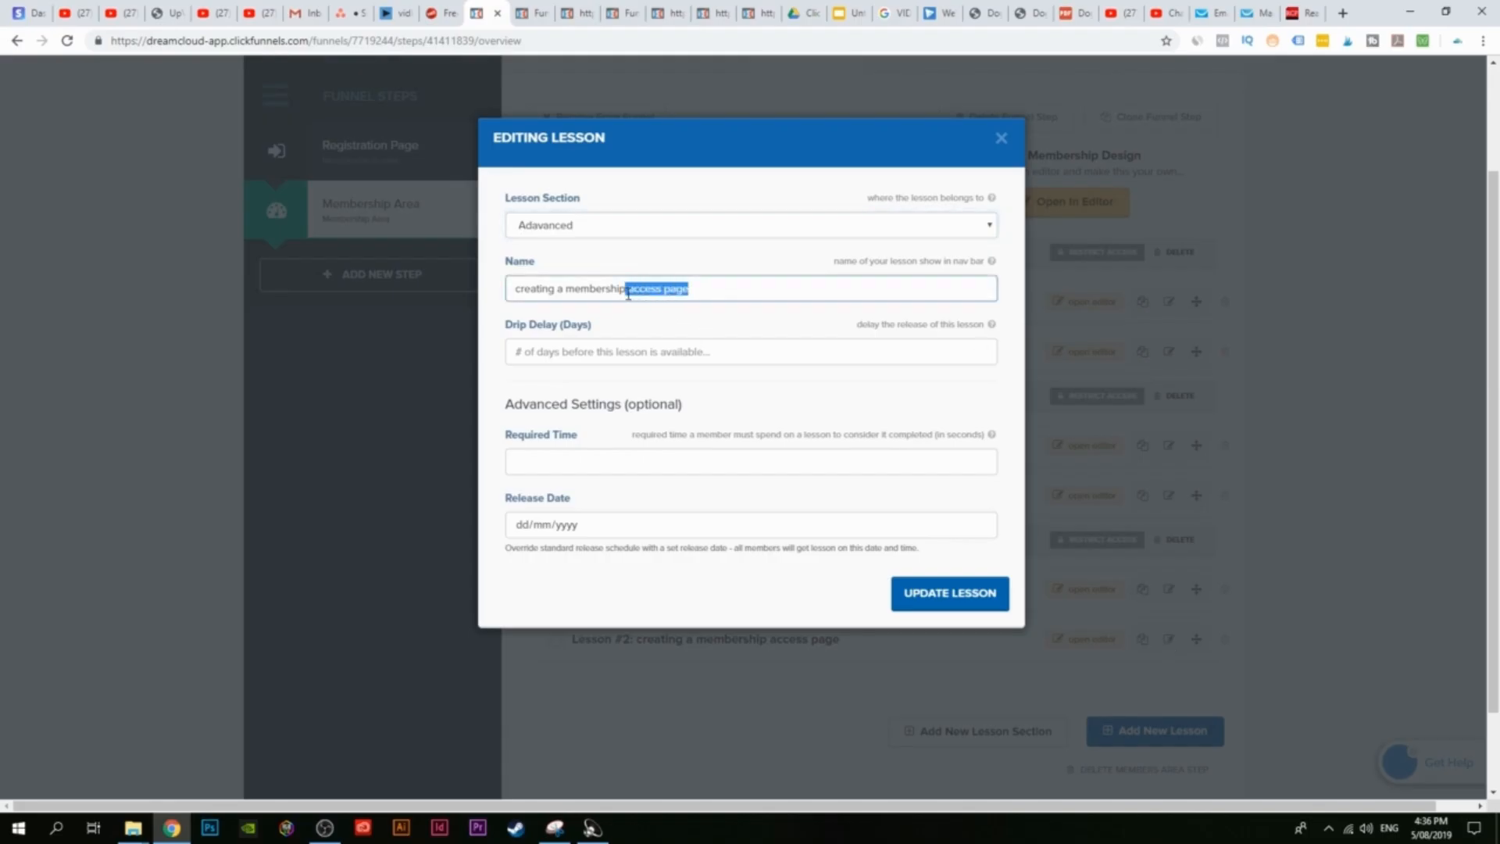
pyautogui.click(632, 293)
pyautogui.press('BackSpace')
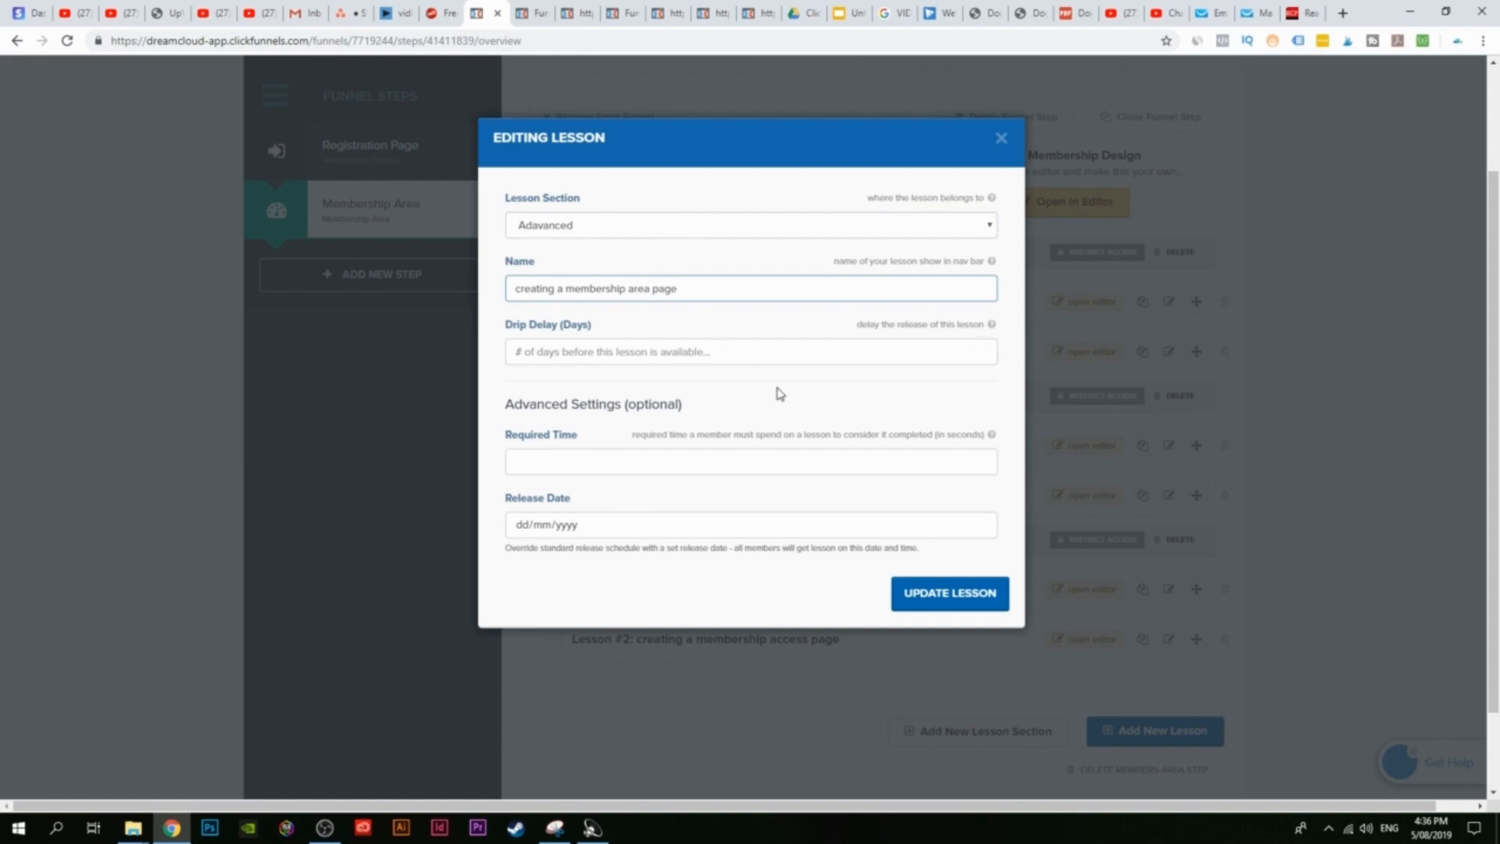
pyautogui.click(943, 603)
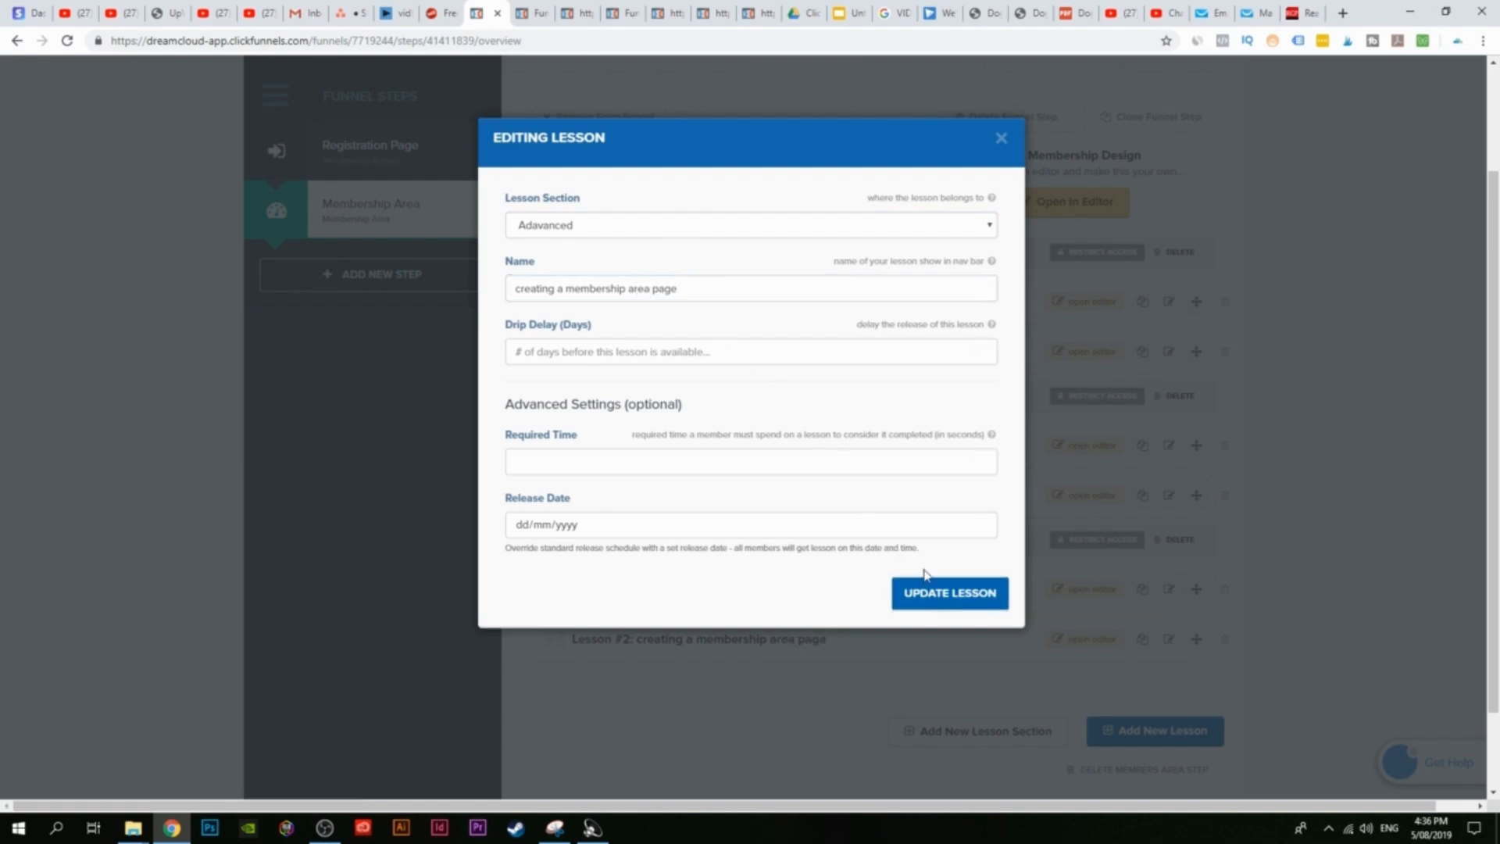
pyautogui.click(1001, 145)
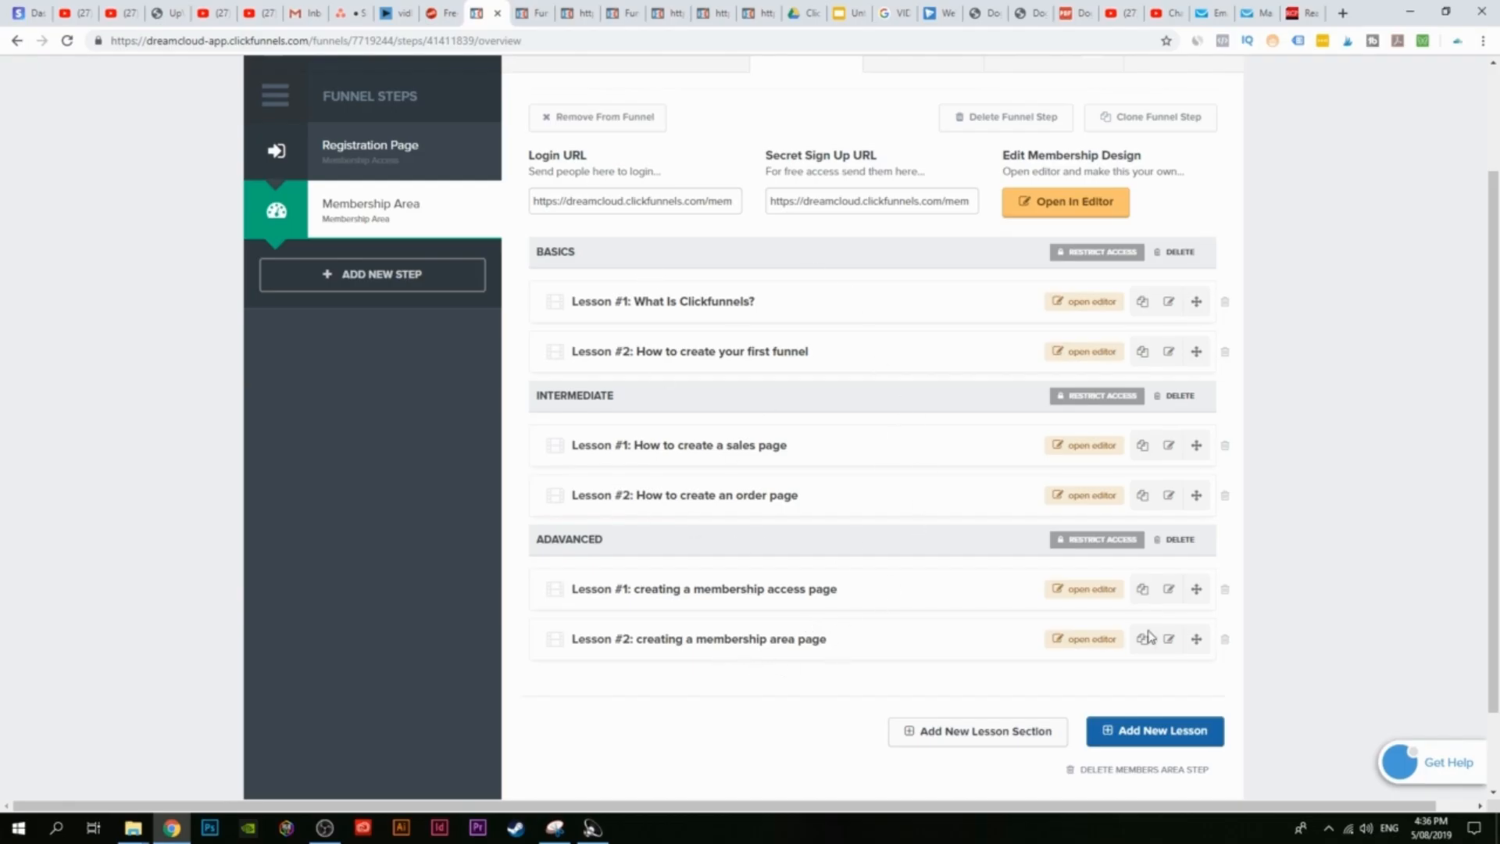
# Step: Try reordering the Adavanced lessons, keep access before area, then view the members-area preview
pyautogui.moveTo(1196, 638); pyautogui.dragTo(1197, 336)
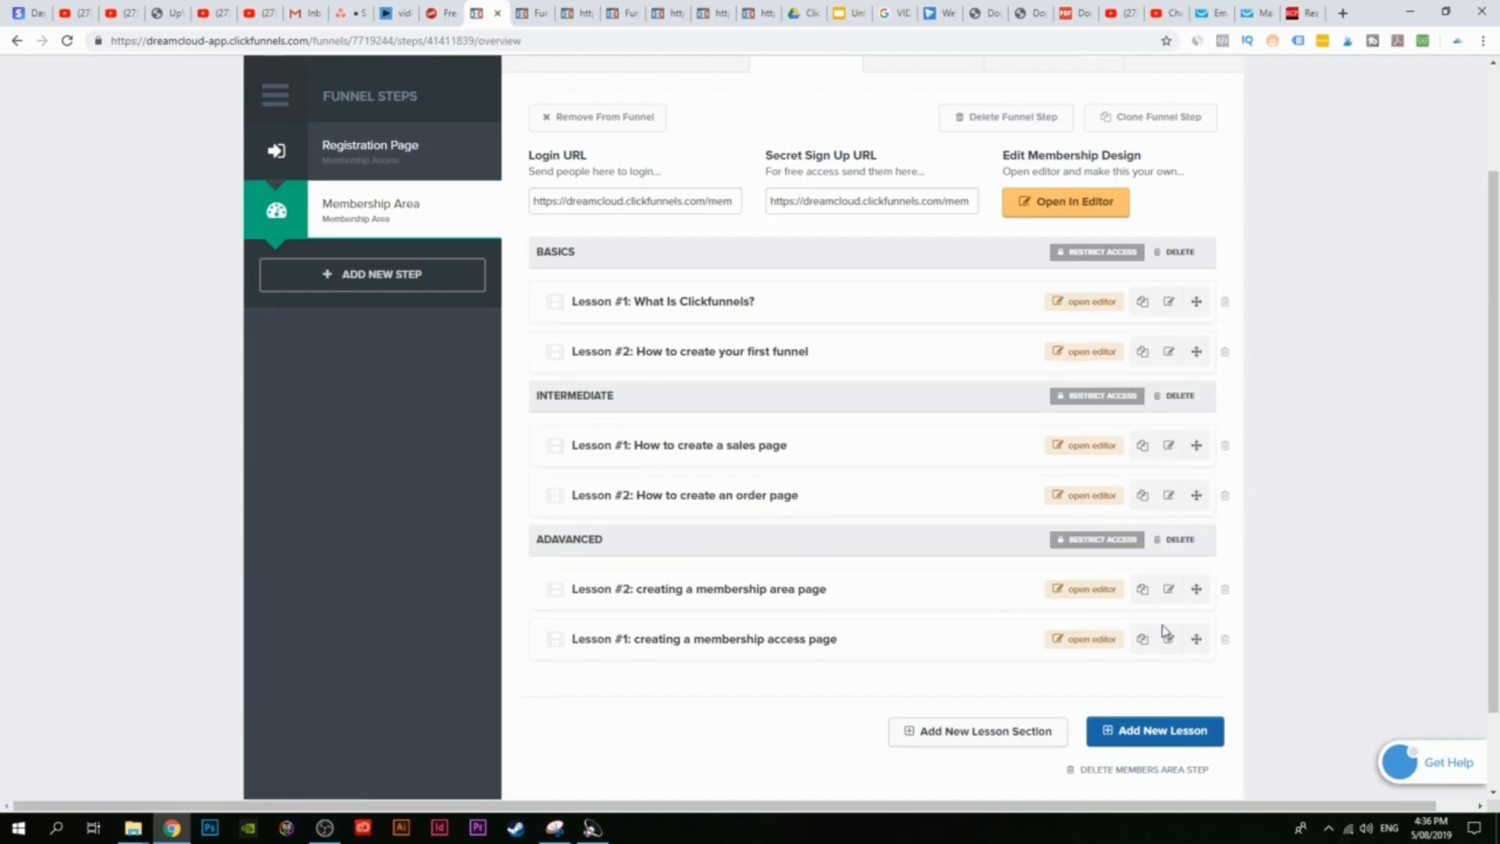
pyautogui.moveTo(1196, 639); pyautogui.dragTo(1141, 348)
pyautogui.click(1301, 663)
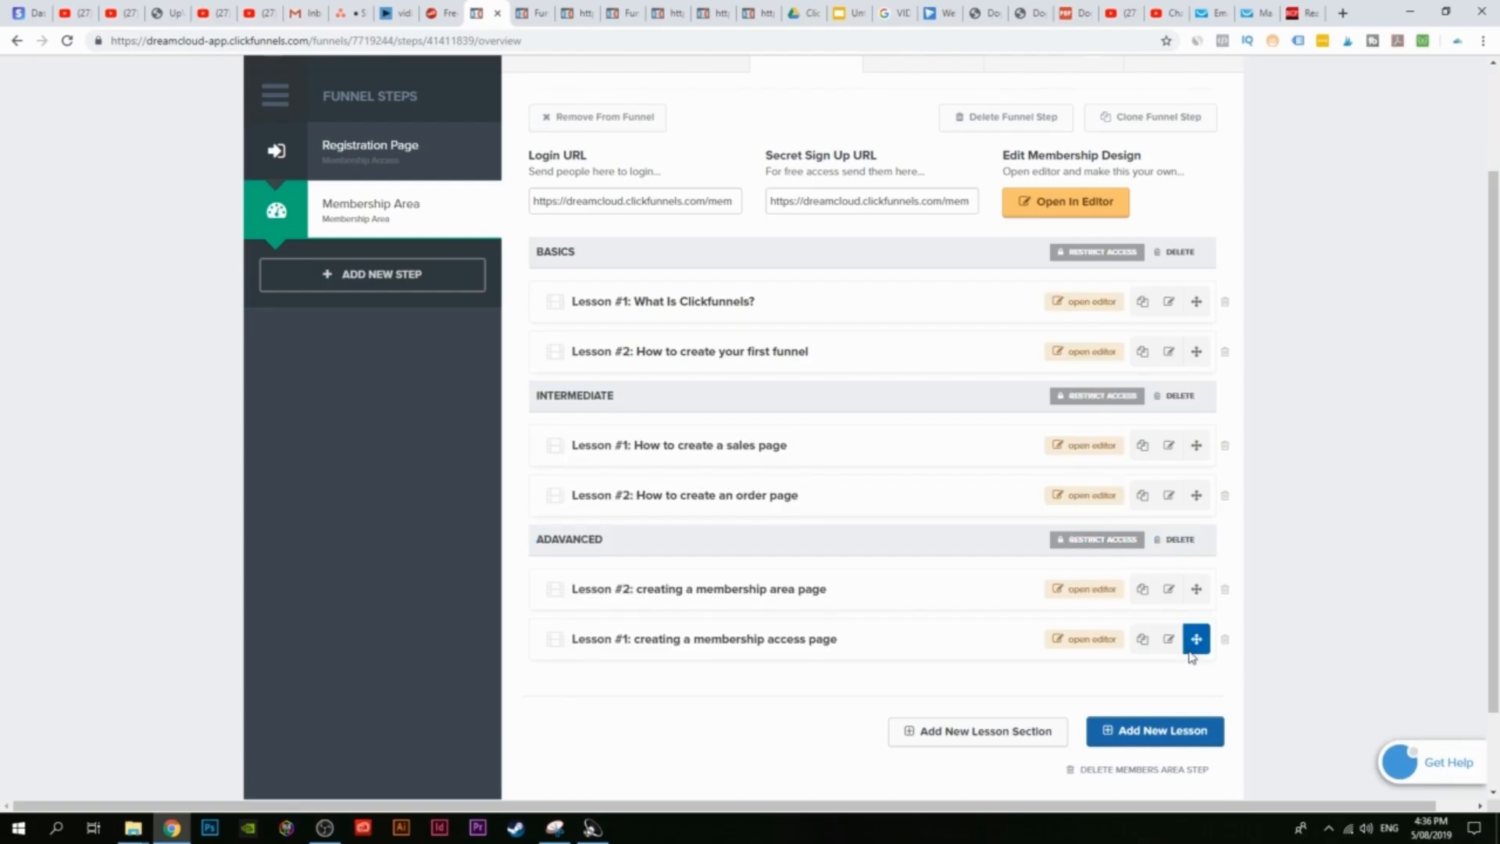
pyautogui.moveTo(1192, 655); pyautogui.dragTo(1169, 500)
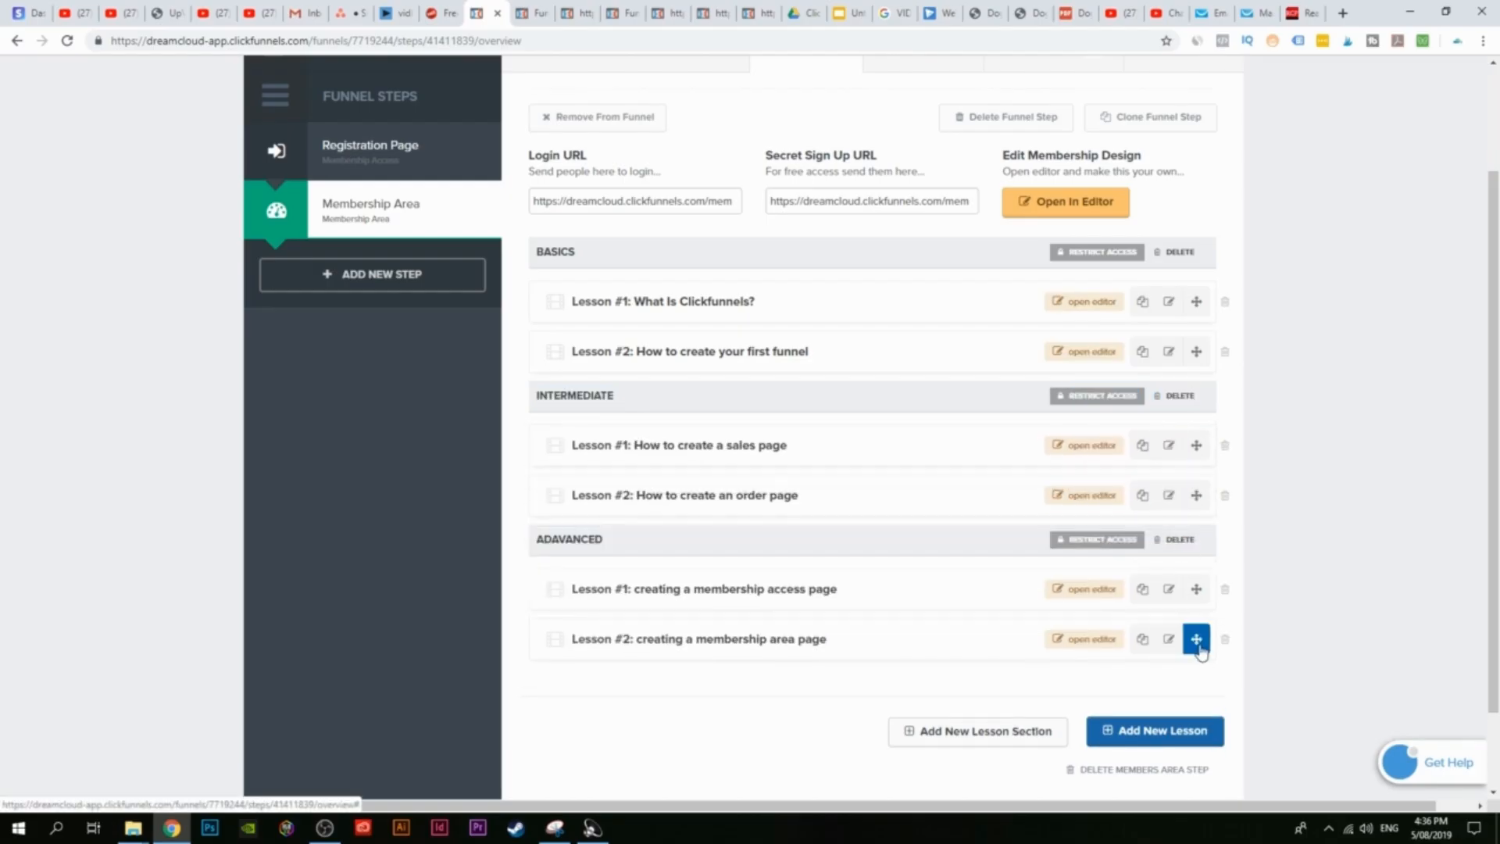
pyautogui.moveTo(1201, 652)
pyautogui.mouseDown()
pyautogui.moveTo(1169, 465)
pyautogui.moveTo(1169, 607)
pyautogui.moveTo(1186, 580)
pyautogui.moveTo(1196, 643)
pyautogui.moveTo(1224, 639)
pyautogui.mouseUp()
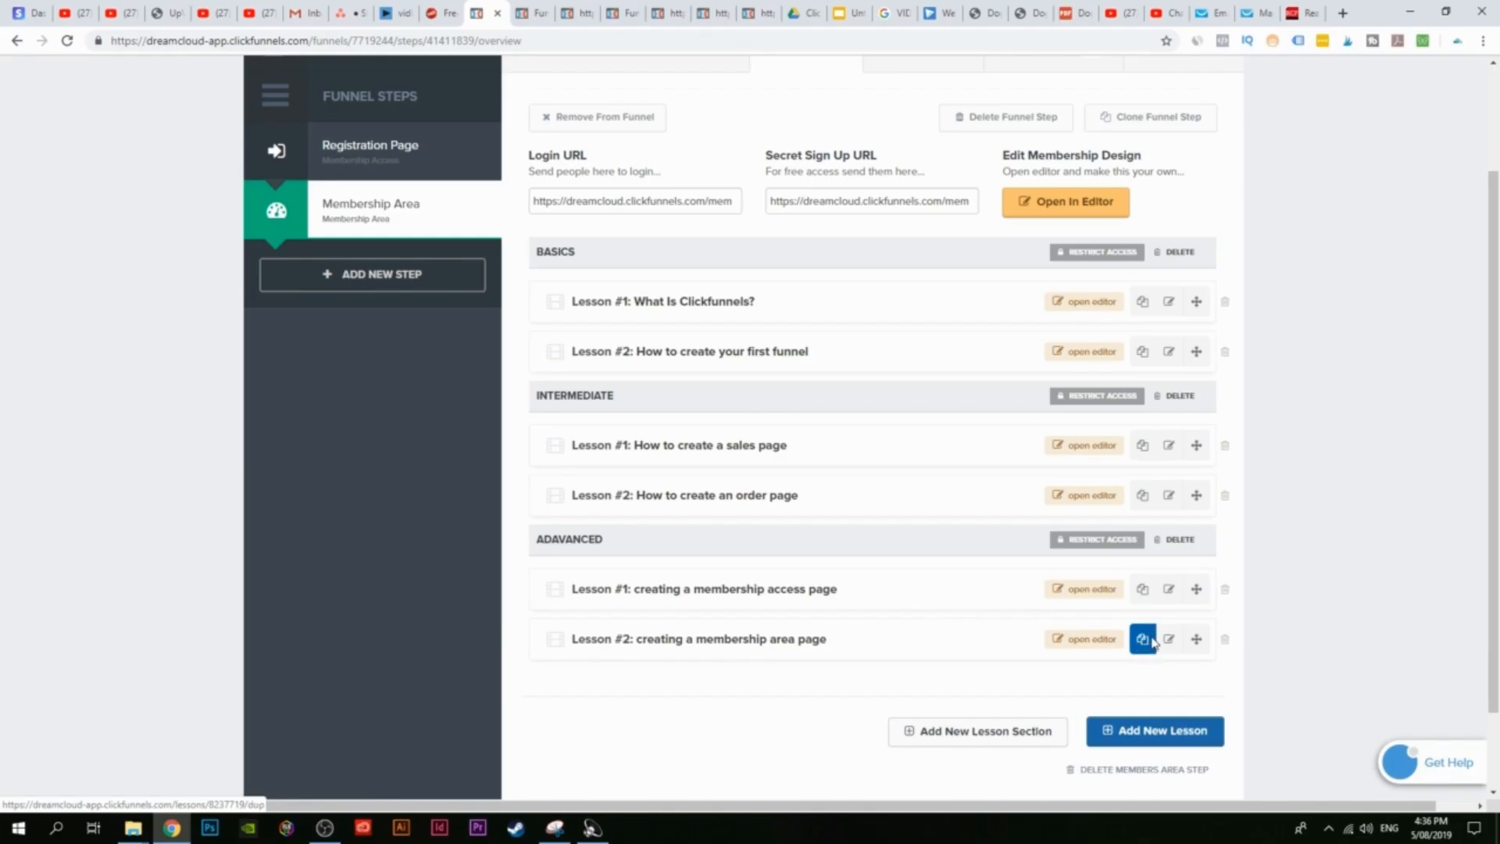
pyautogui.click(543, 14)
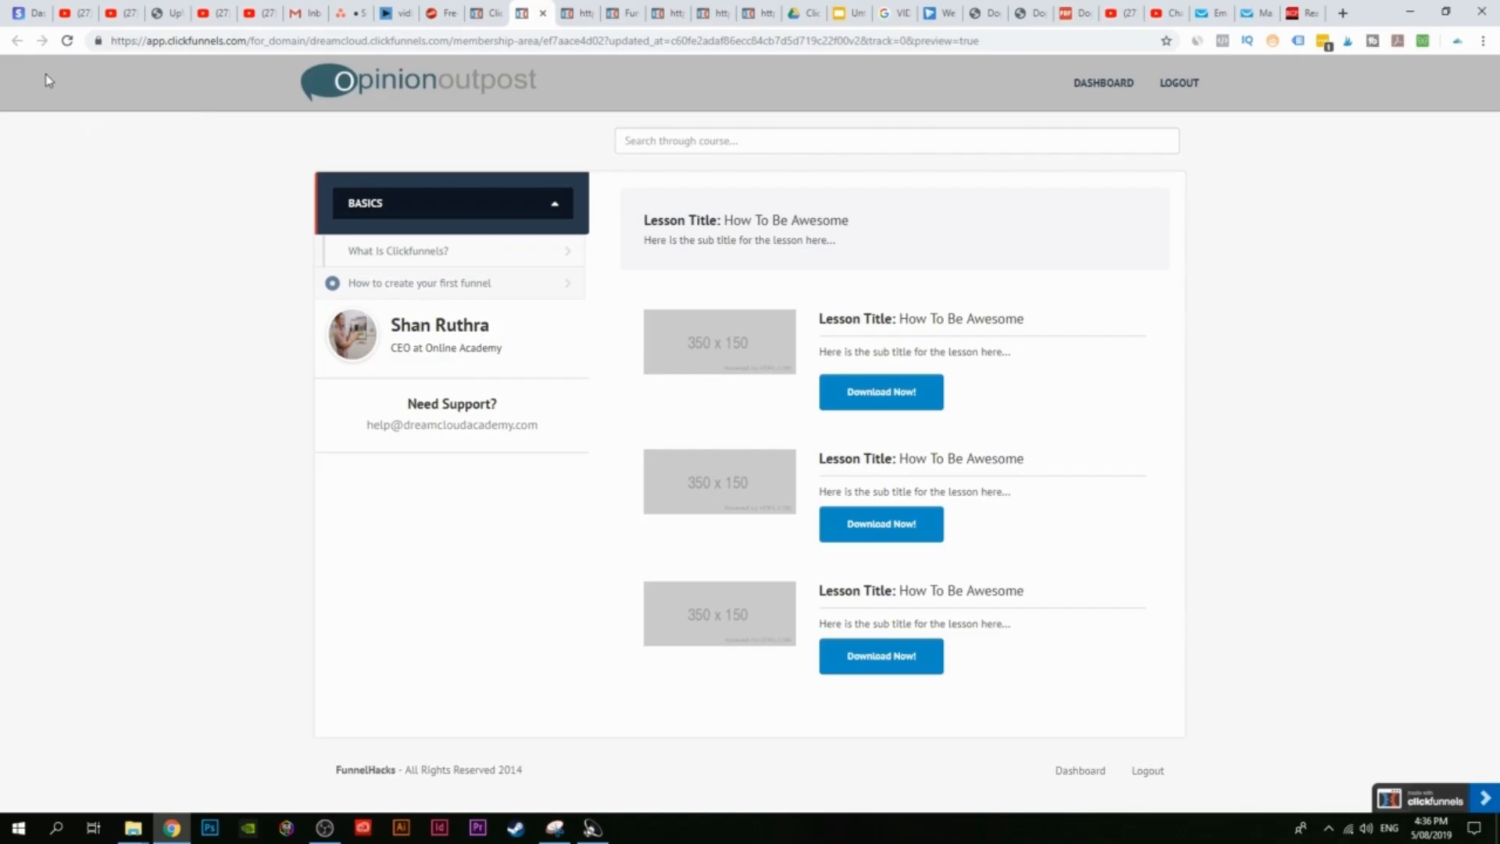
# Step: Reload the preview, expand Intermediate and Adavanced, and open the sales page, order page and first funnel lessons
pyautogui.click(67, 41)
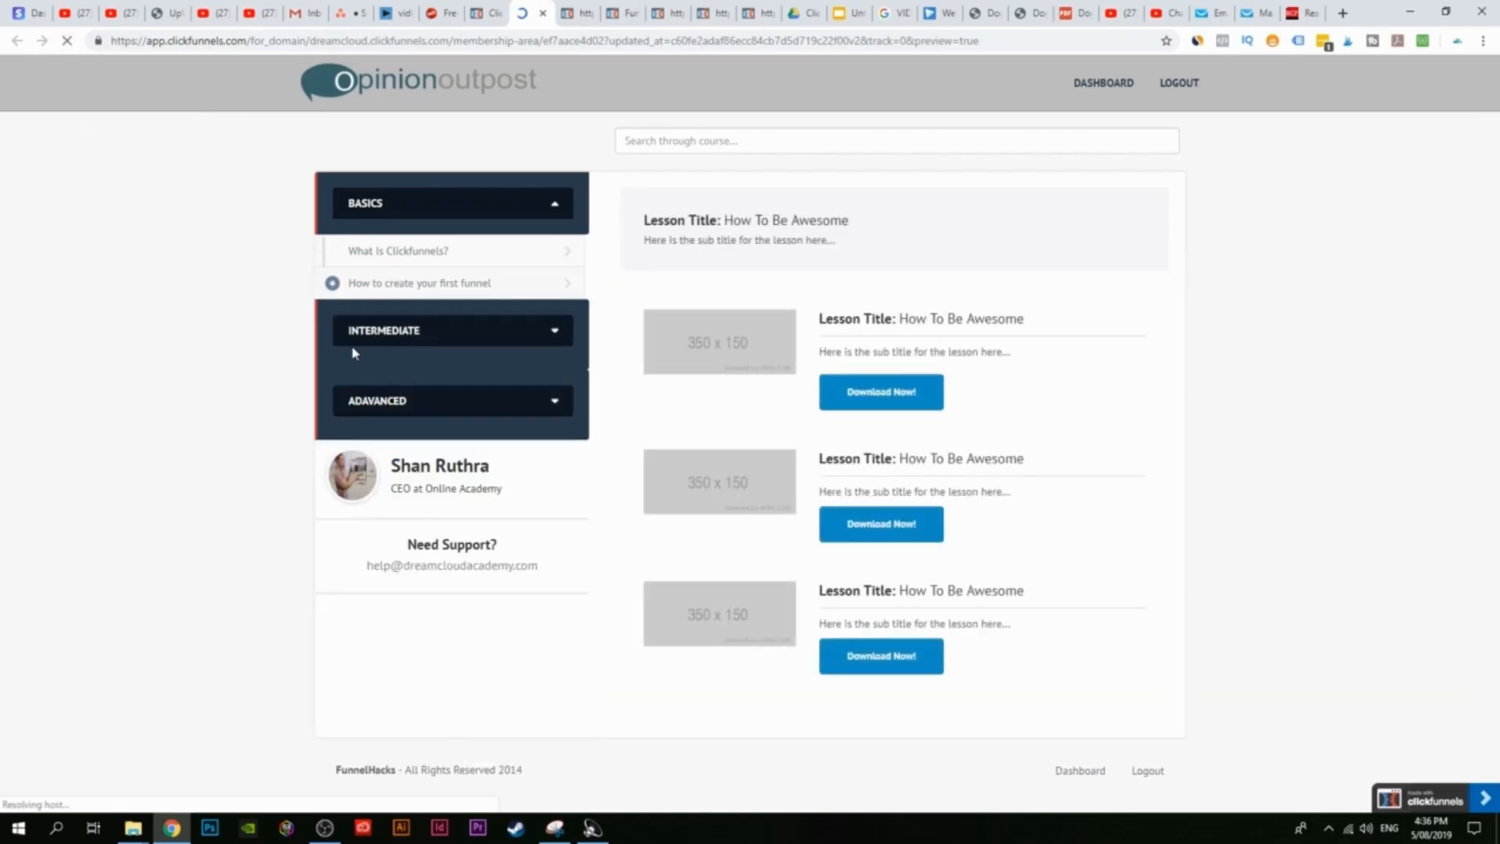
pyautogui.click(441, 339)
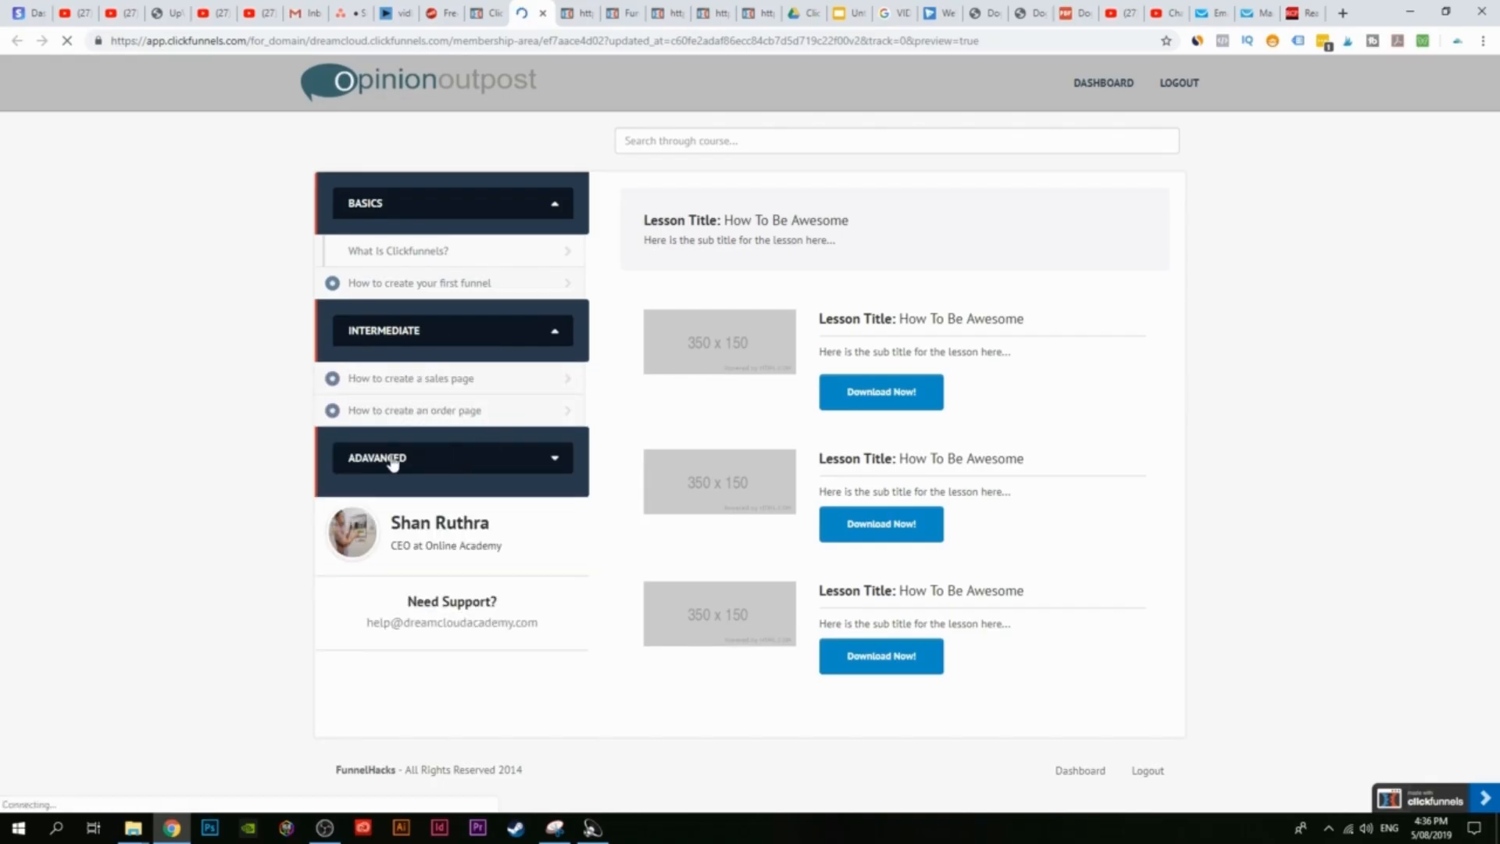
pyautogui.click(440, 465)
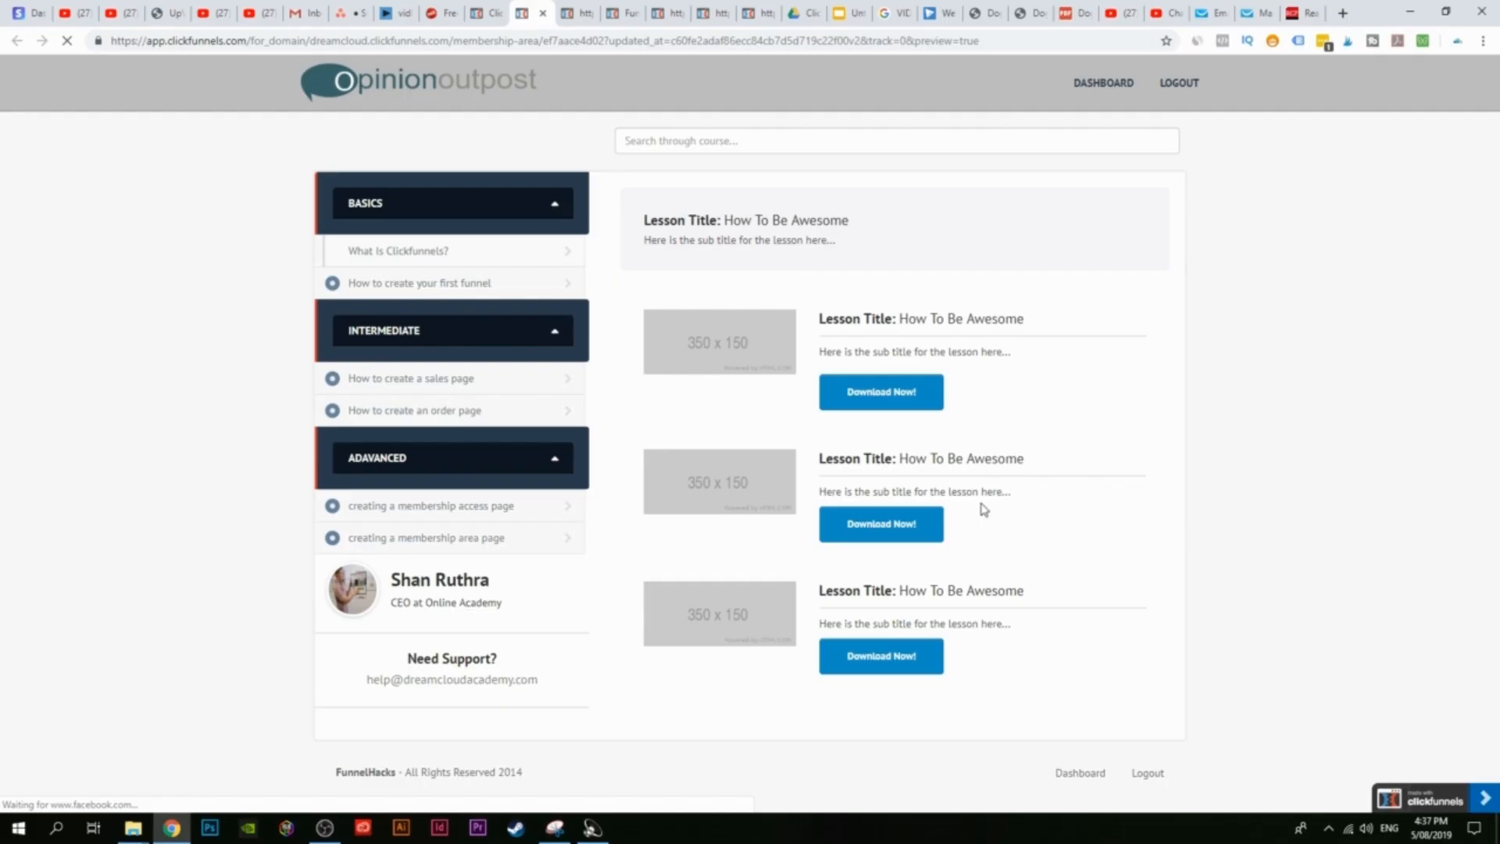
pyautogui.click(477, 384)
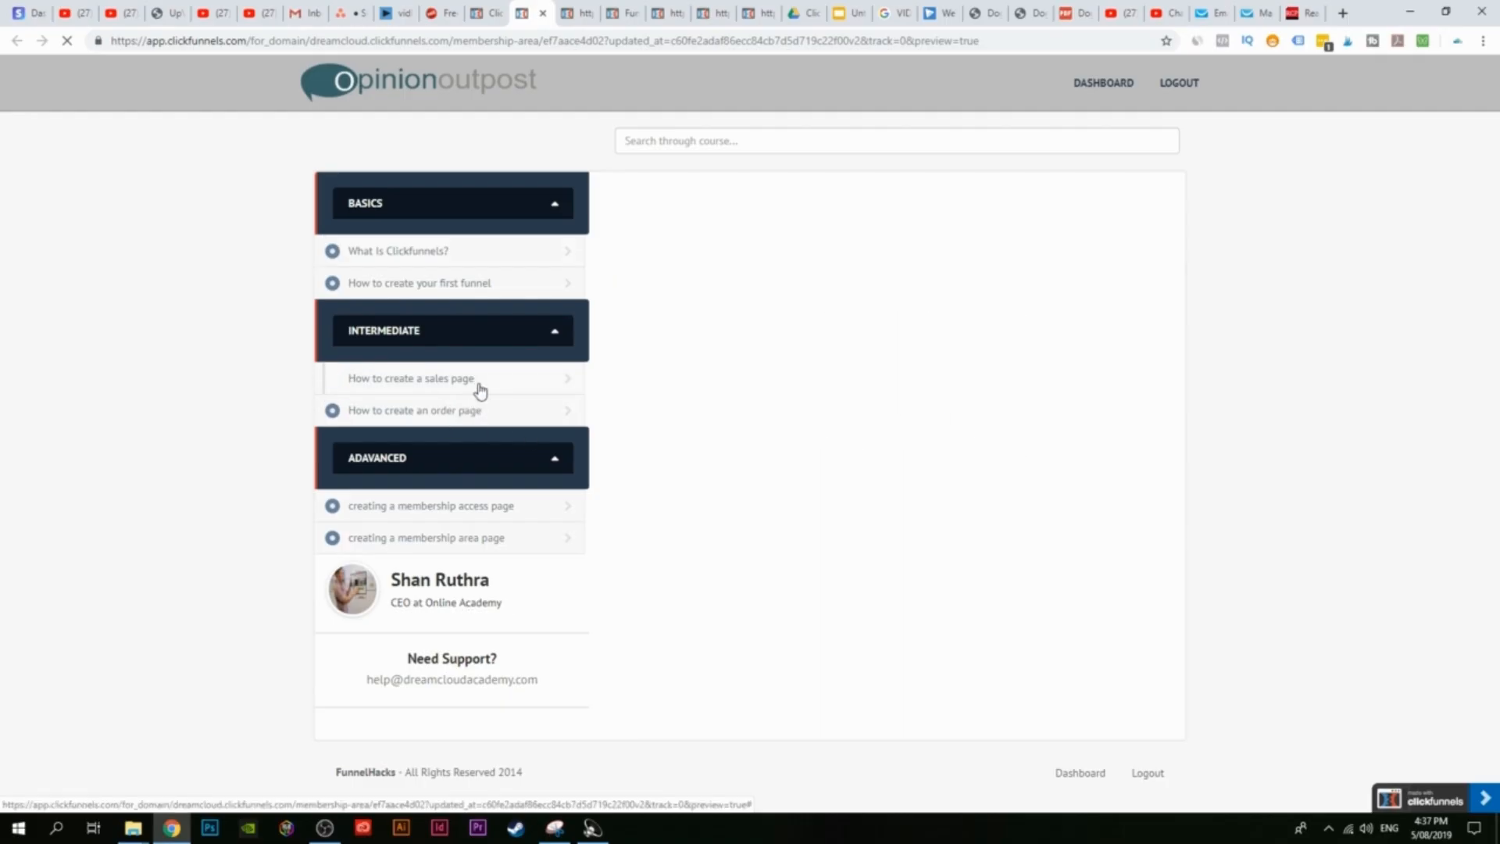
pyautogui.click(474, 412)
pyautogui.click(482, 283)
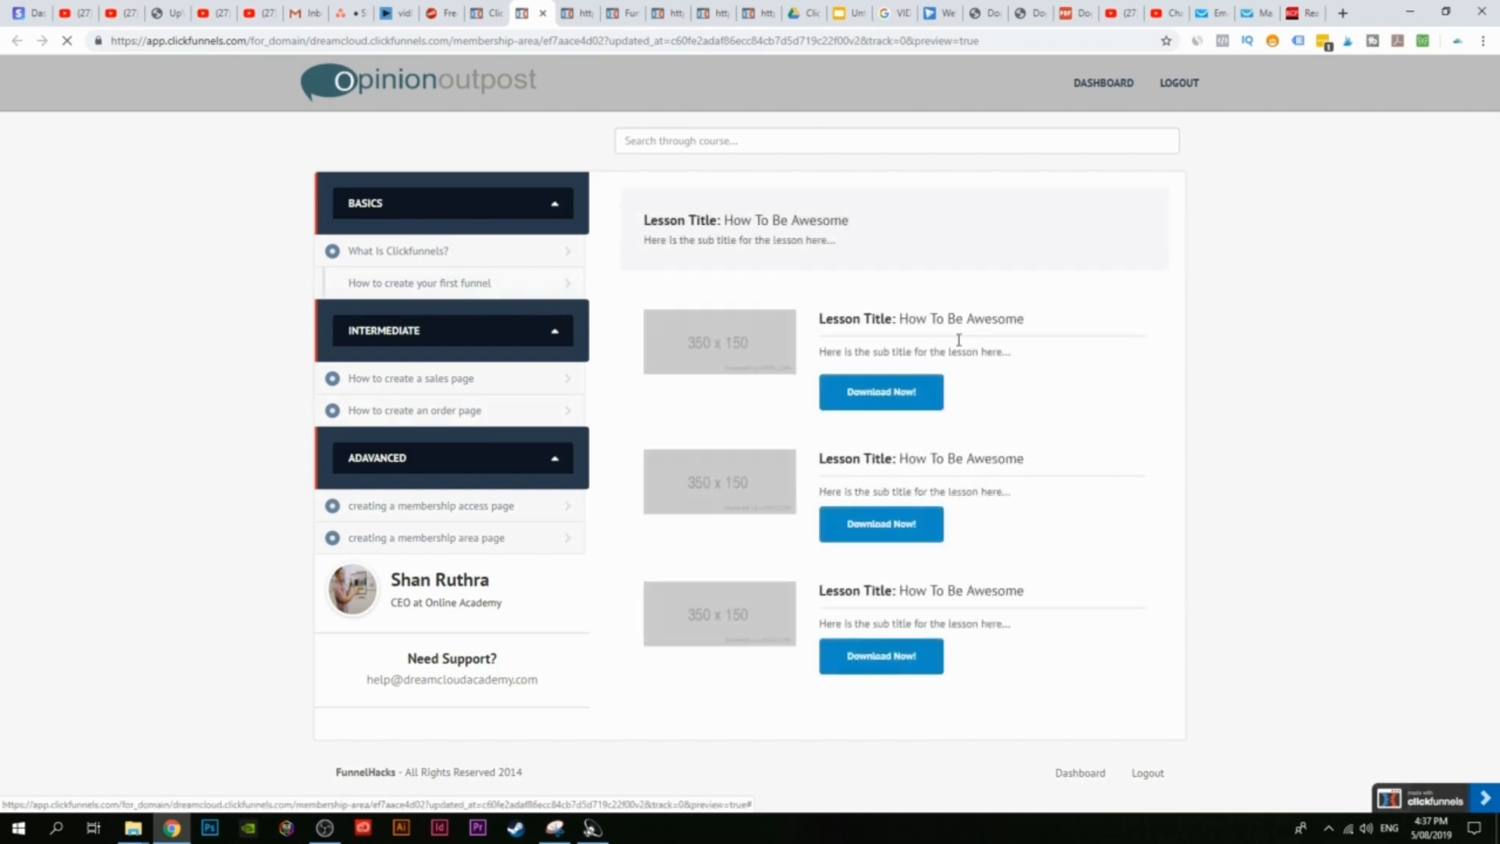
pyautogui.click(476, 412)
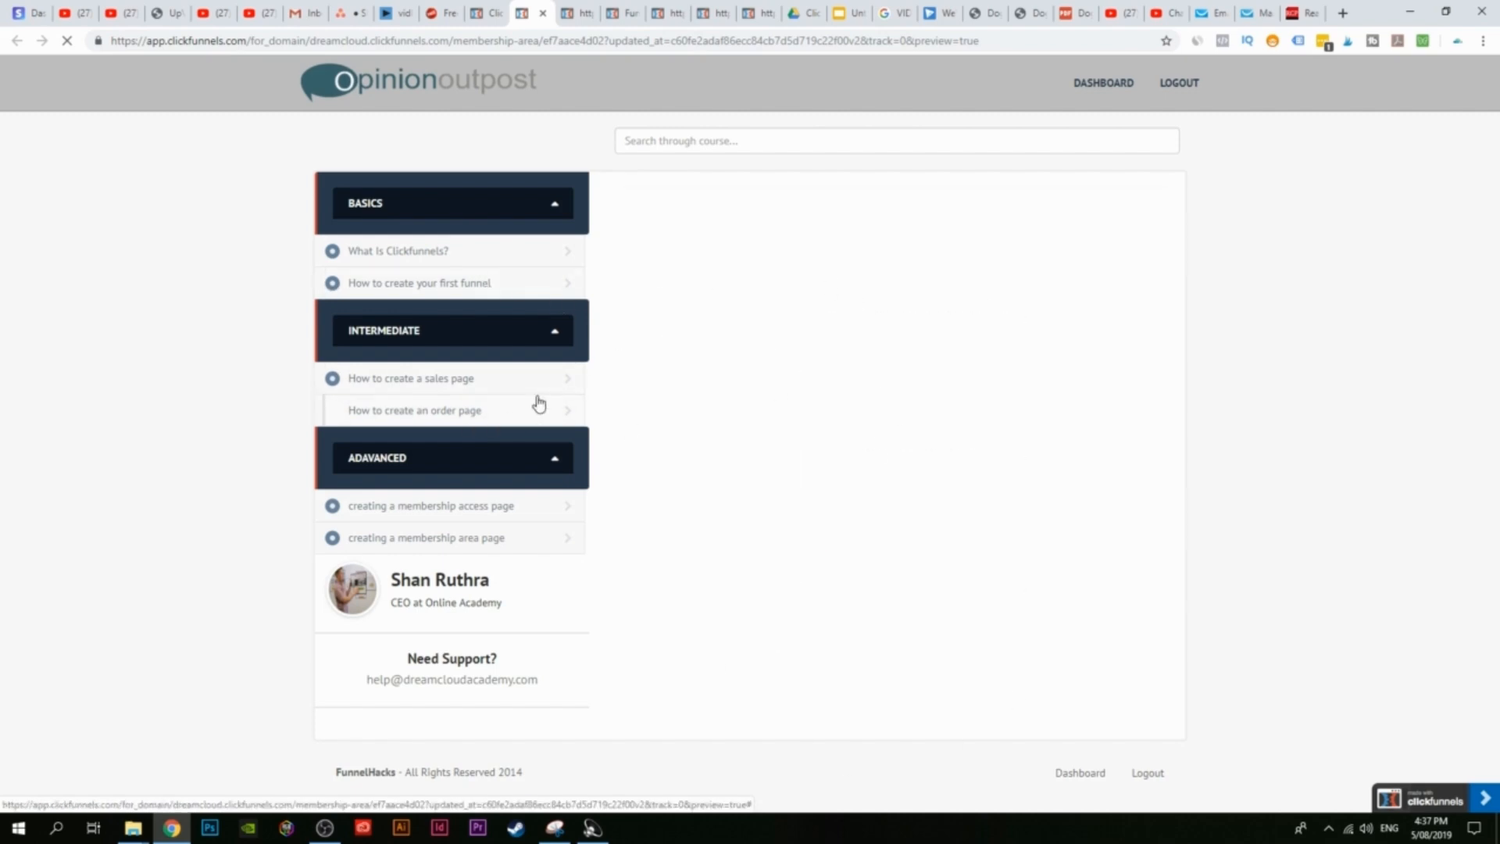
pyautogui.click(487, 8)
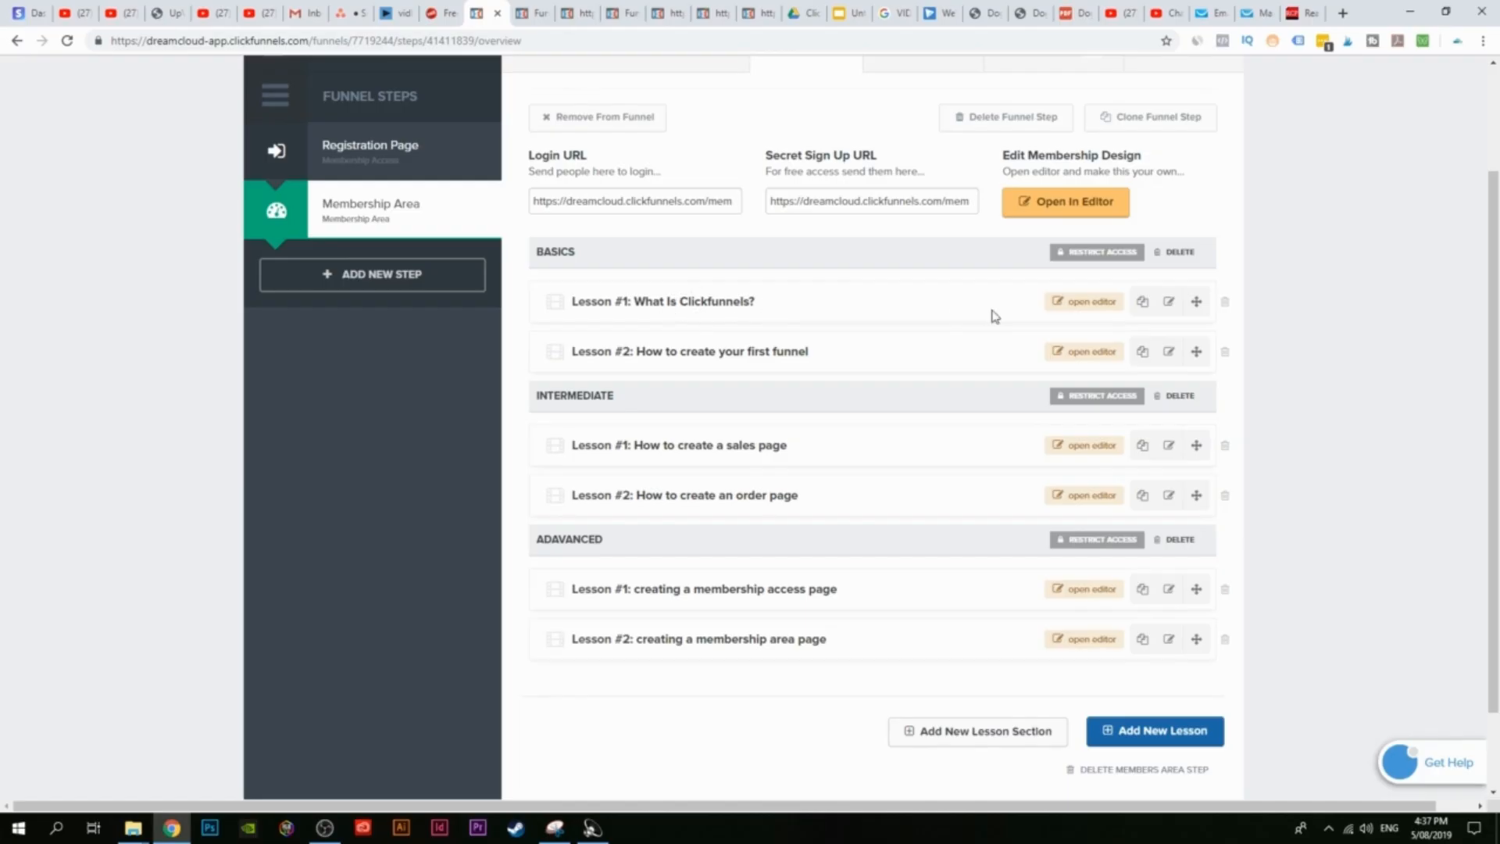
# Step: Open the lesson page in the editor and delete its title and download blocks sections
pyautogui.click(1100, 303)
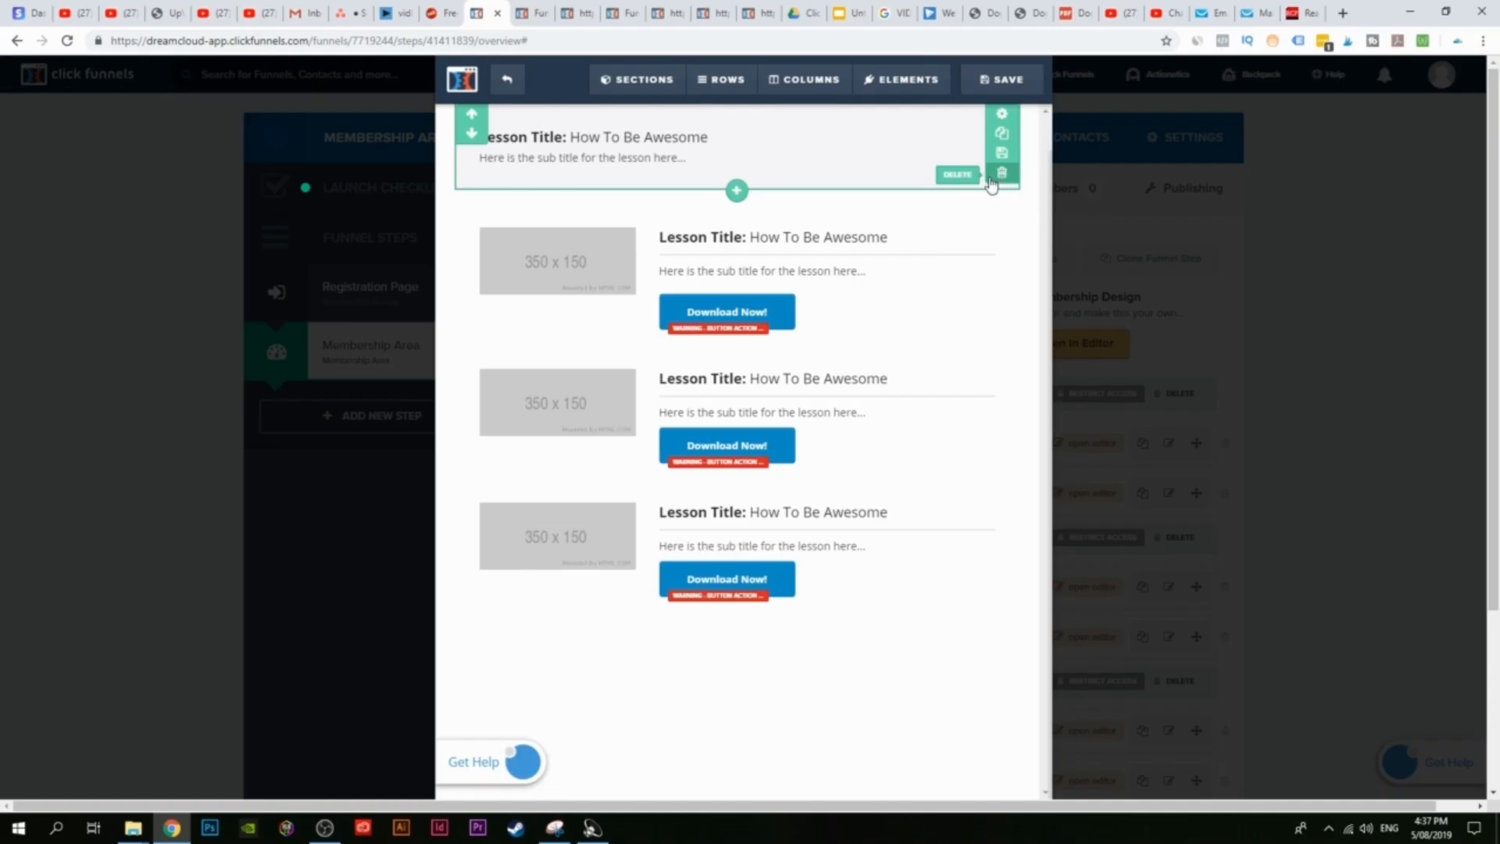
pyautogui.click(990, 179)
pyautogui.click(817, 128)
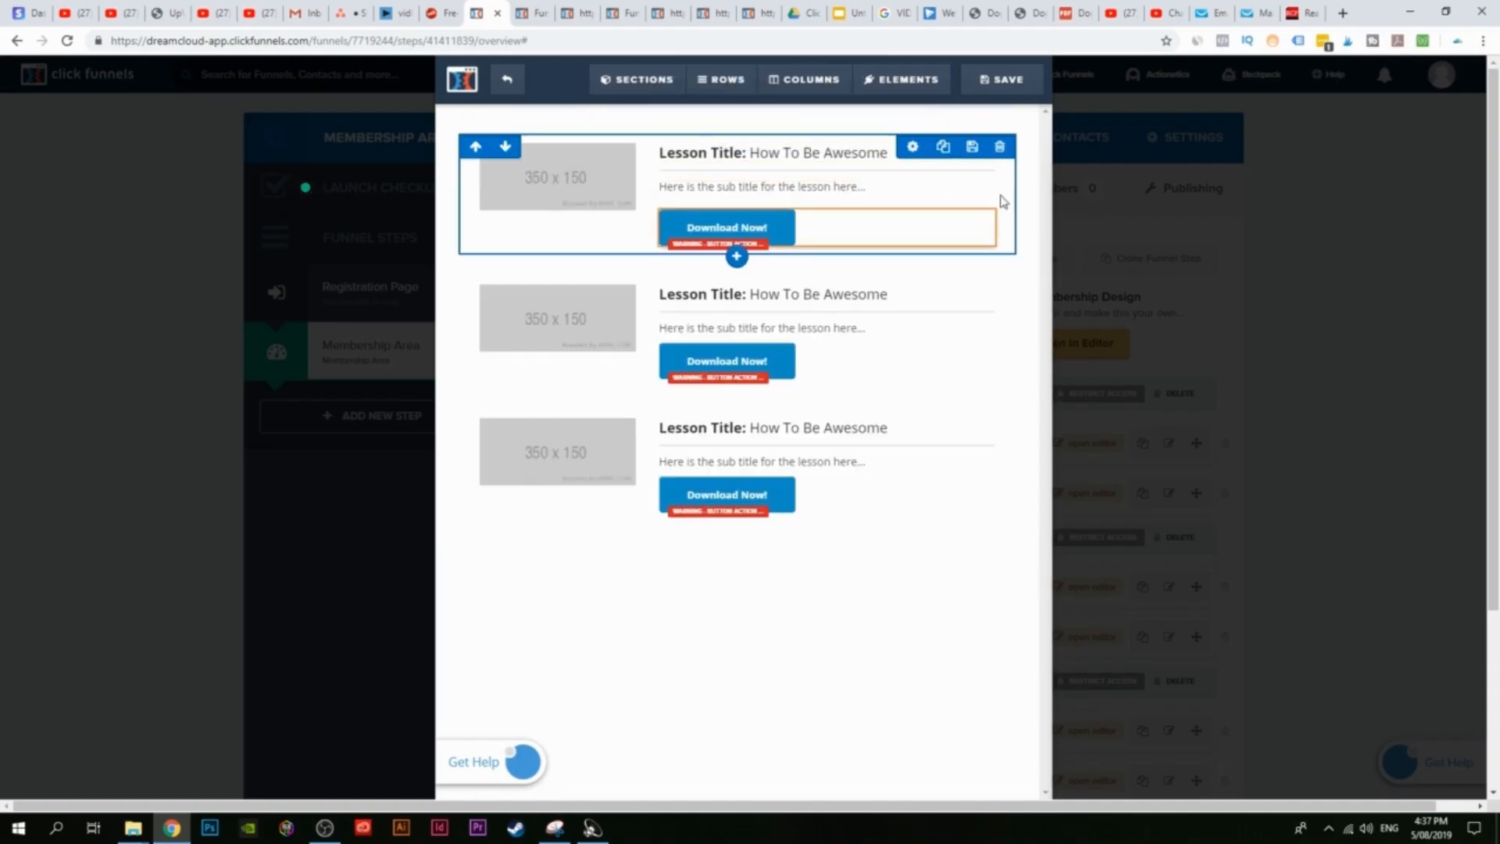
pyautogui.click(998, 171)
pyautogui.click(824, 127)
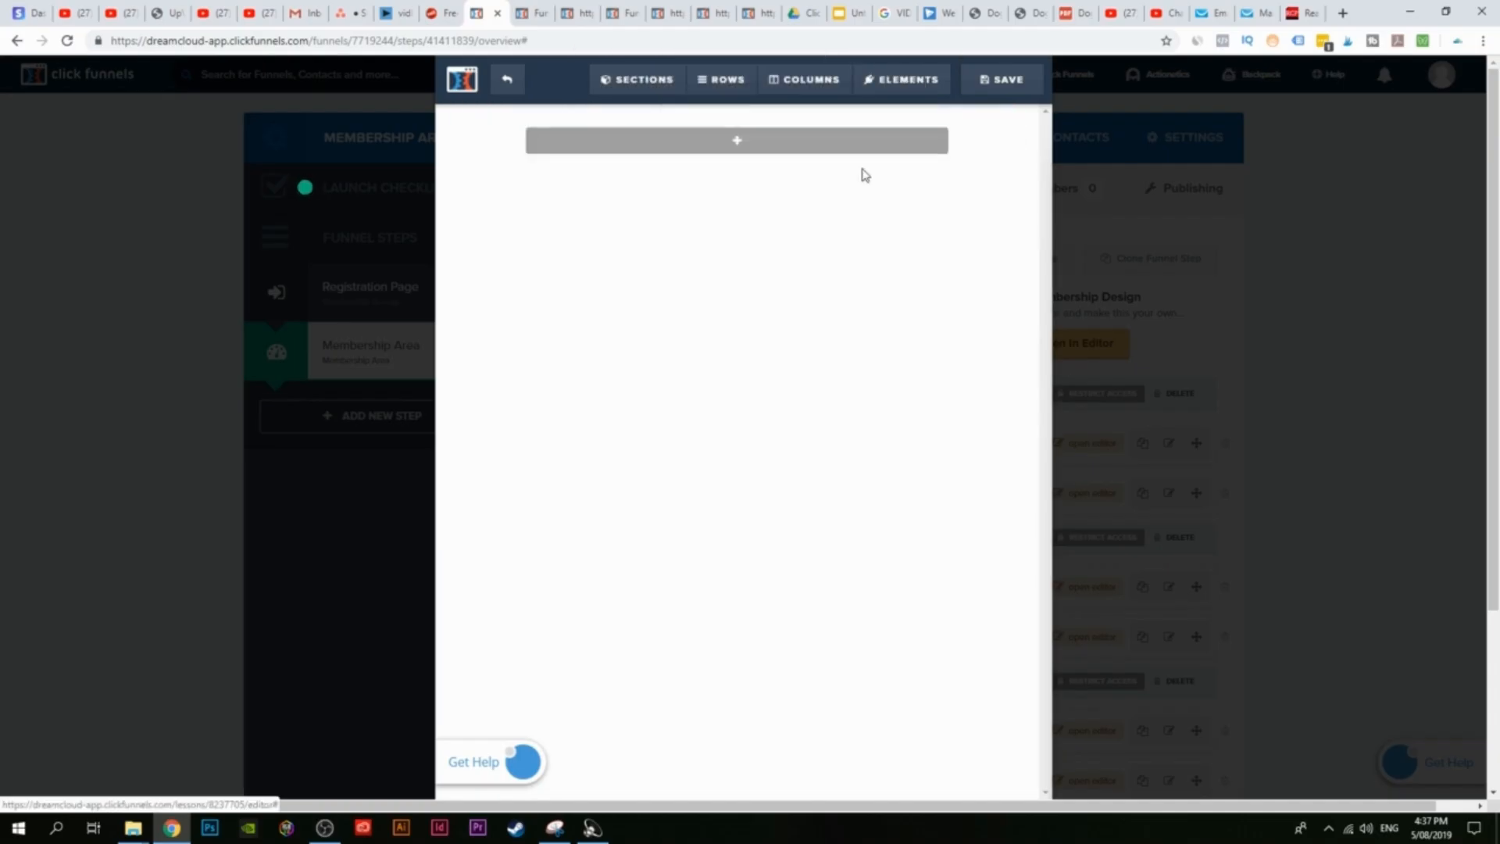
pyautogui.click(739, 150)
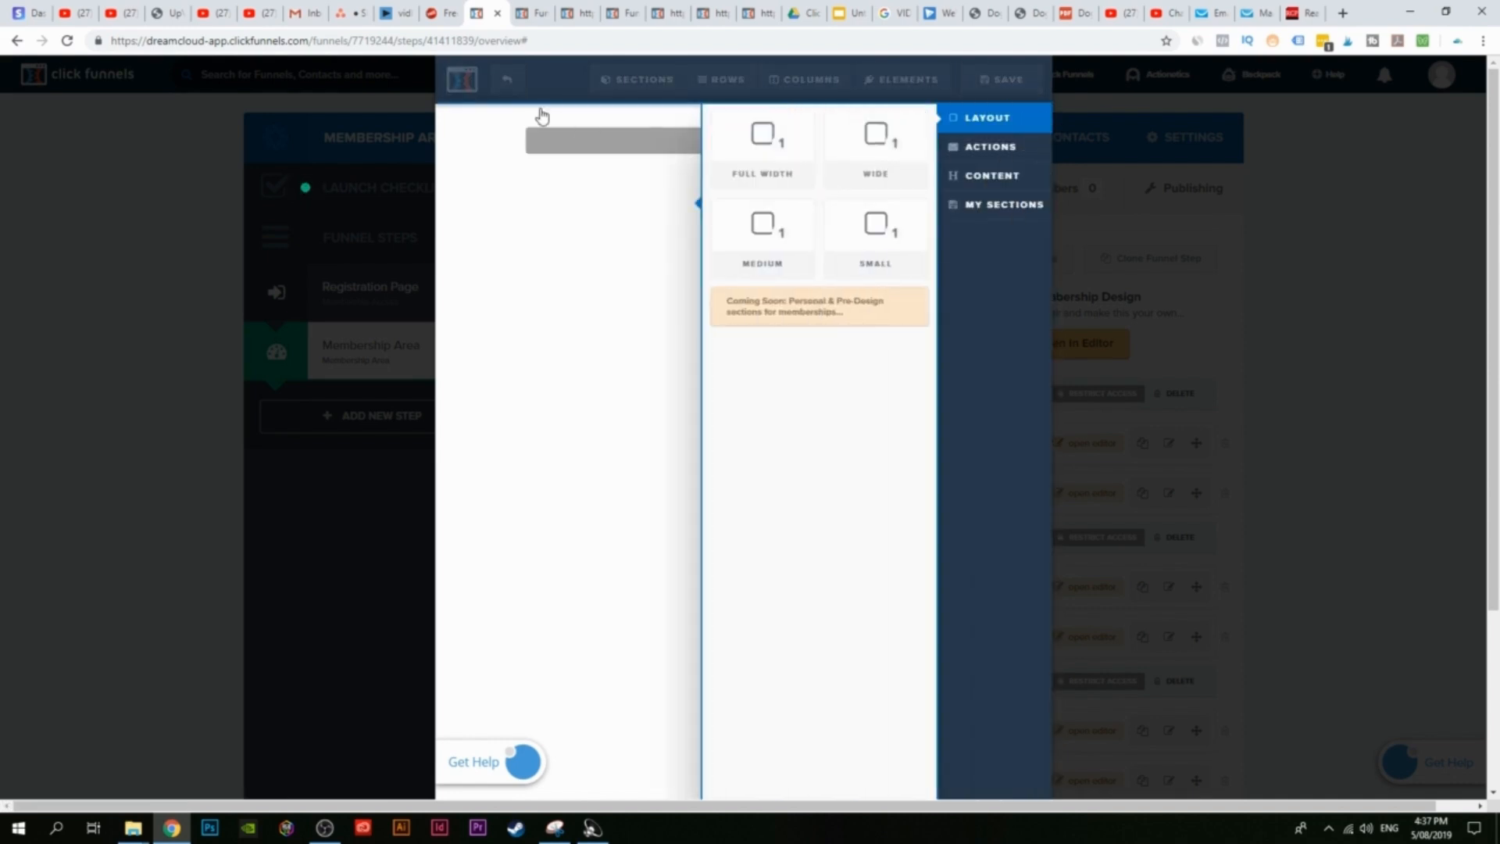
pyautogui.click(545, 9)
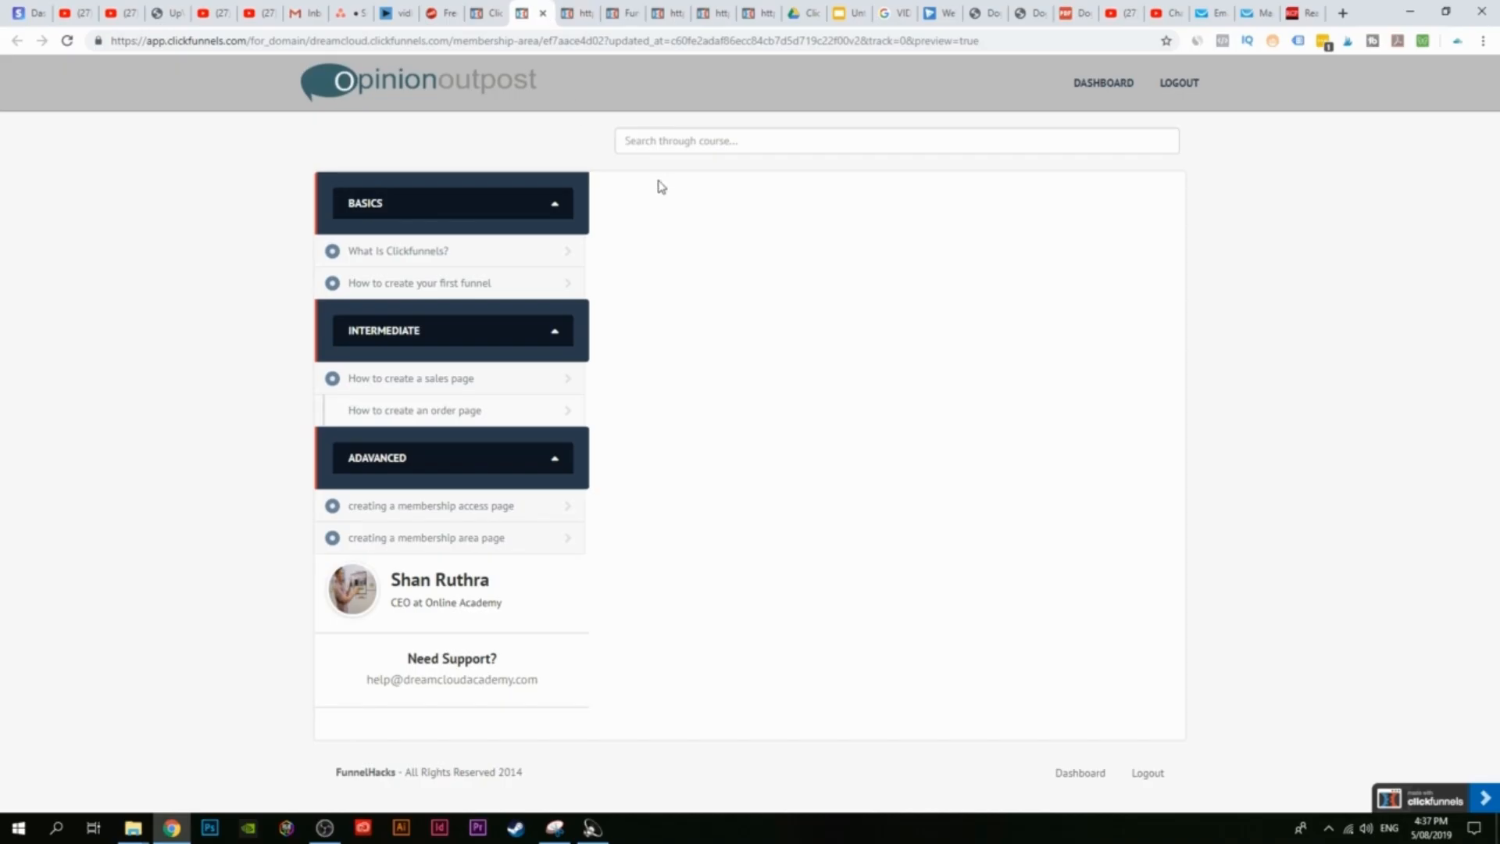
pyautogui.click(484, 13)
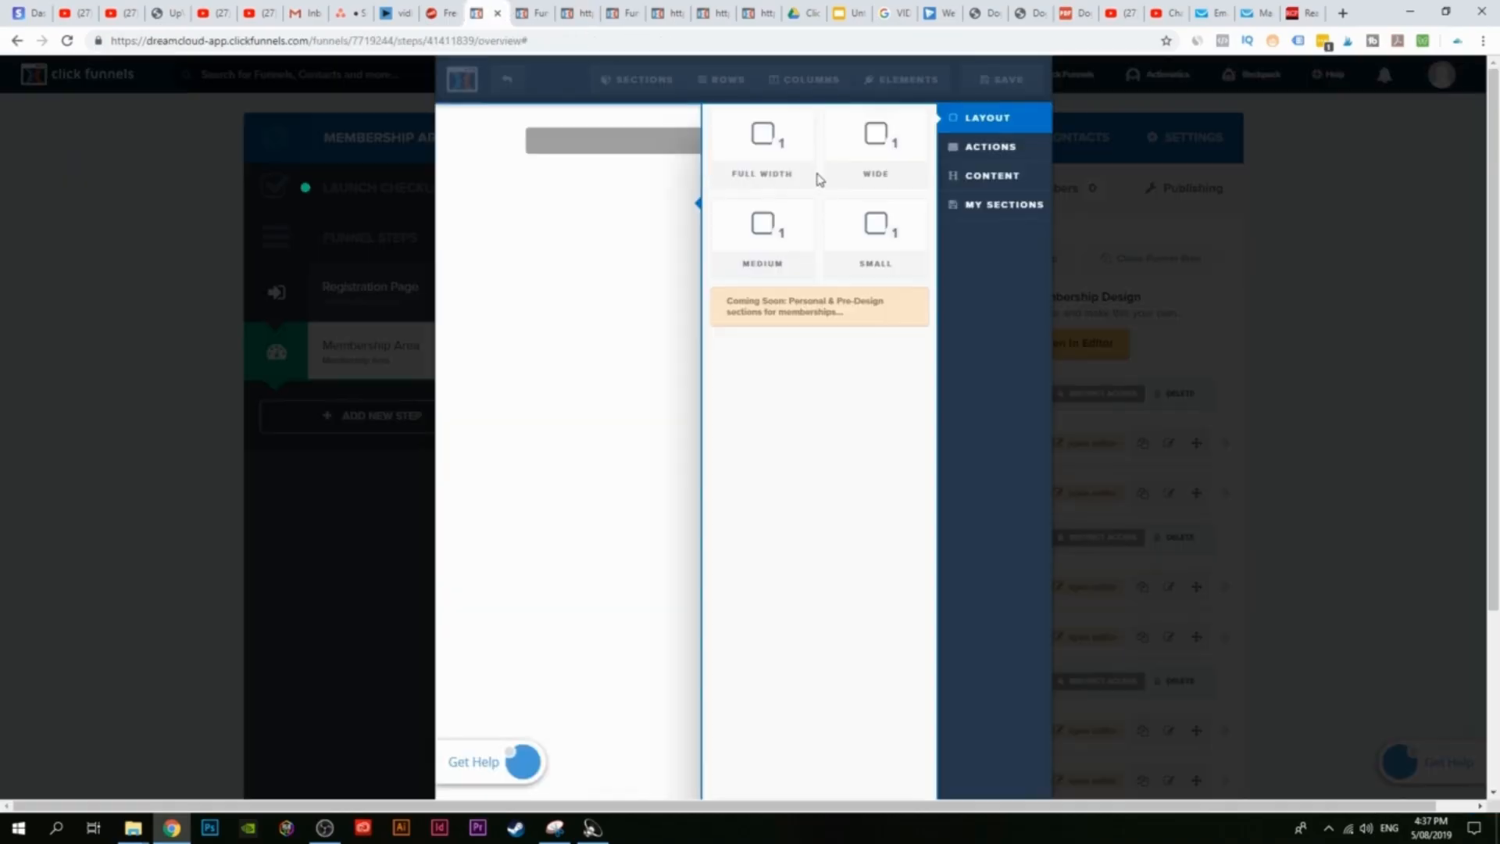
# Step: Add a full-width section with a one-column row and a headline reading 'What is Clickfunnels?'
pyautogui.click(763, 146)
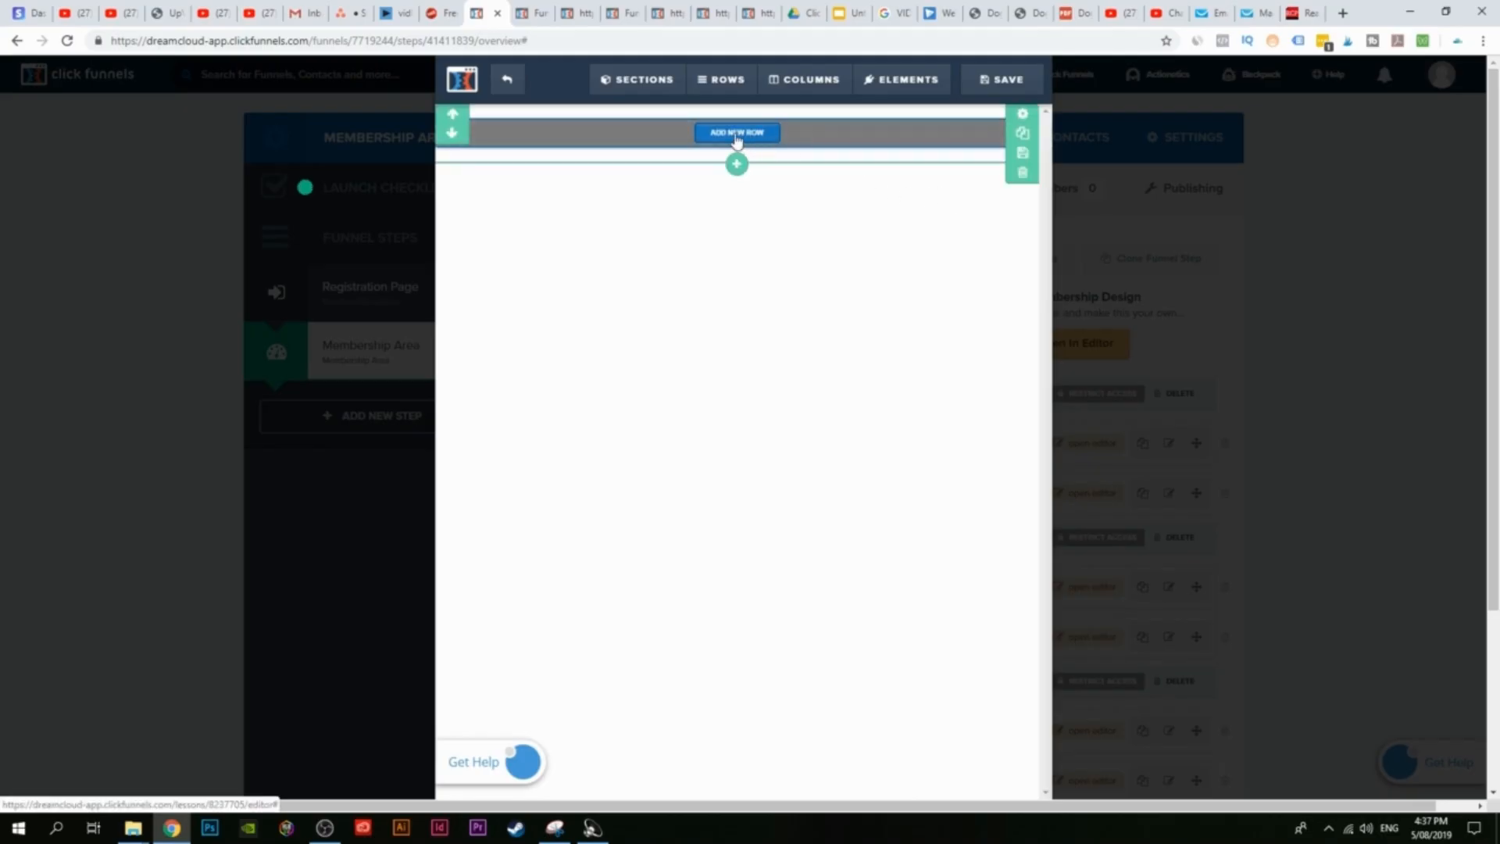
pyautogui.click(735, 133)
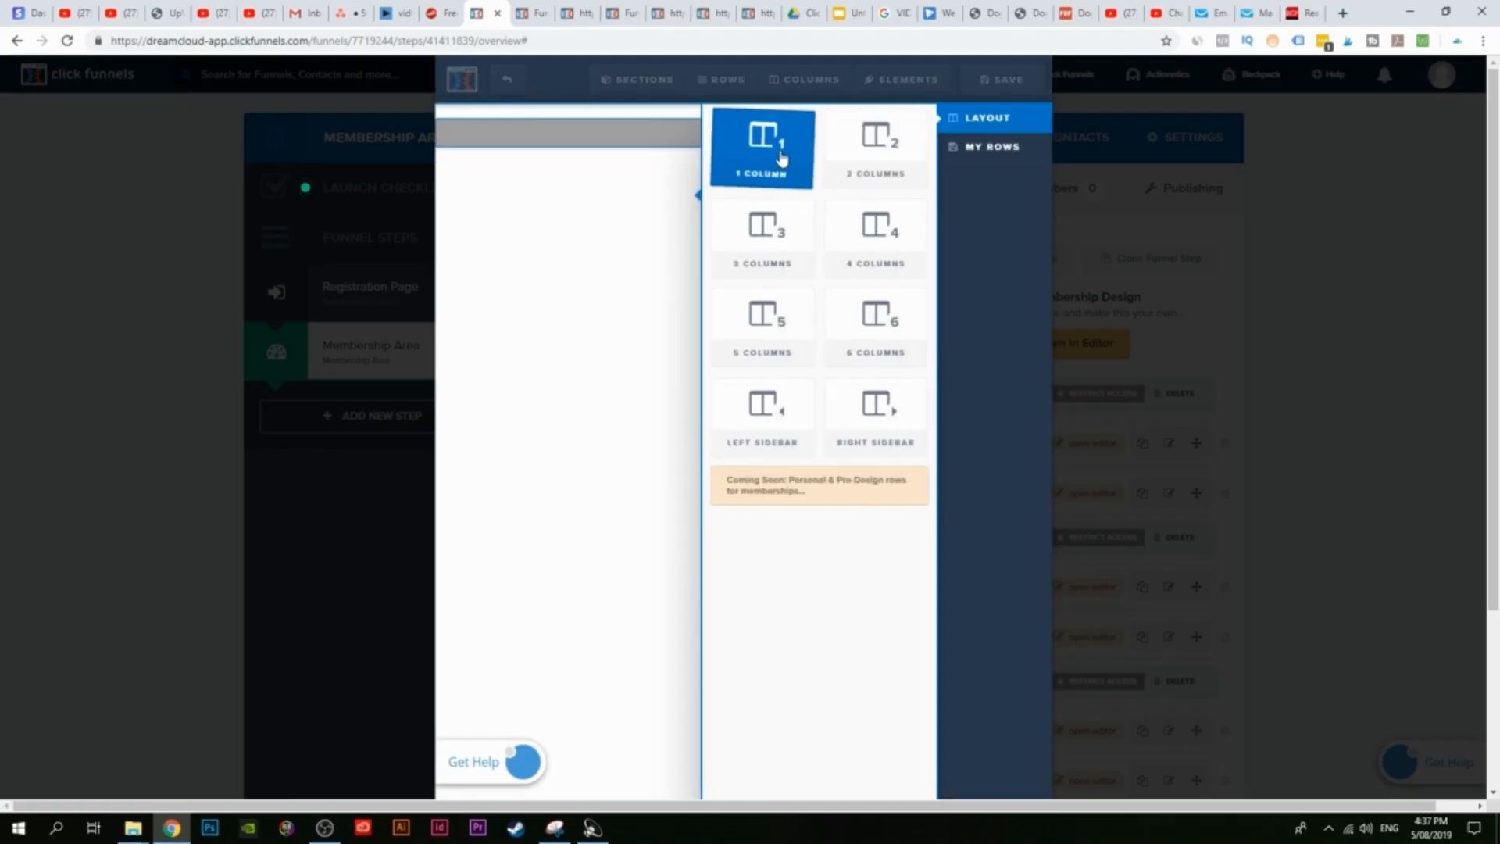
pyautogui.click(766, 156)
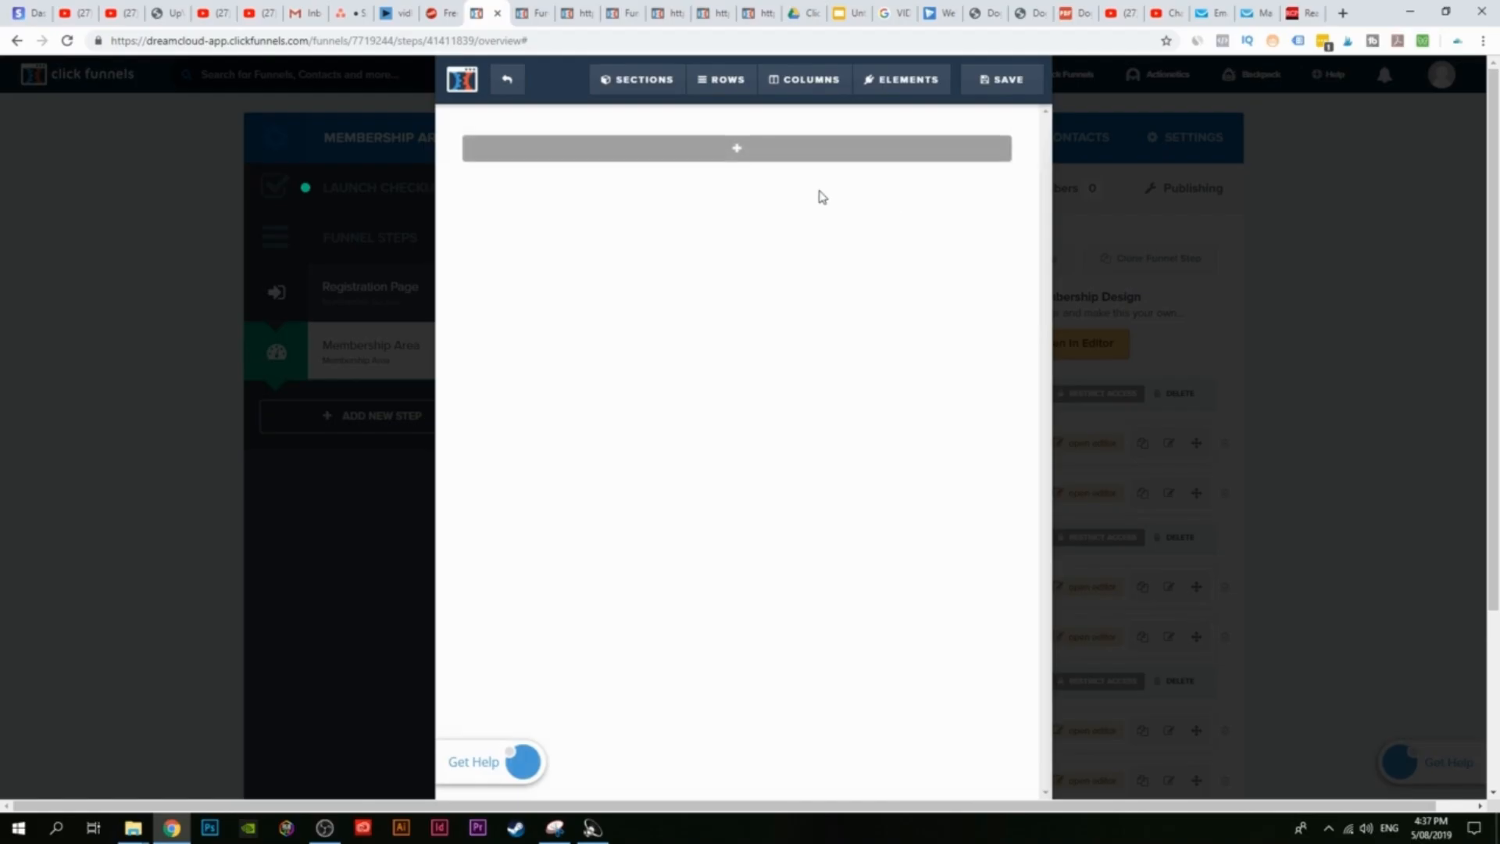
pyautogui.click(745, 155)
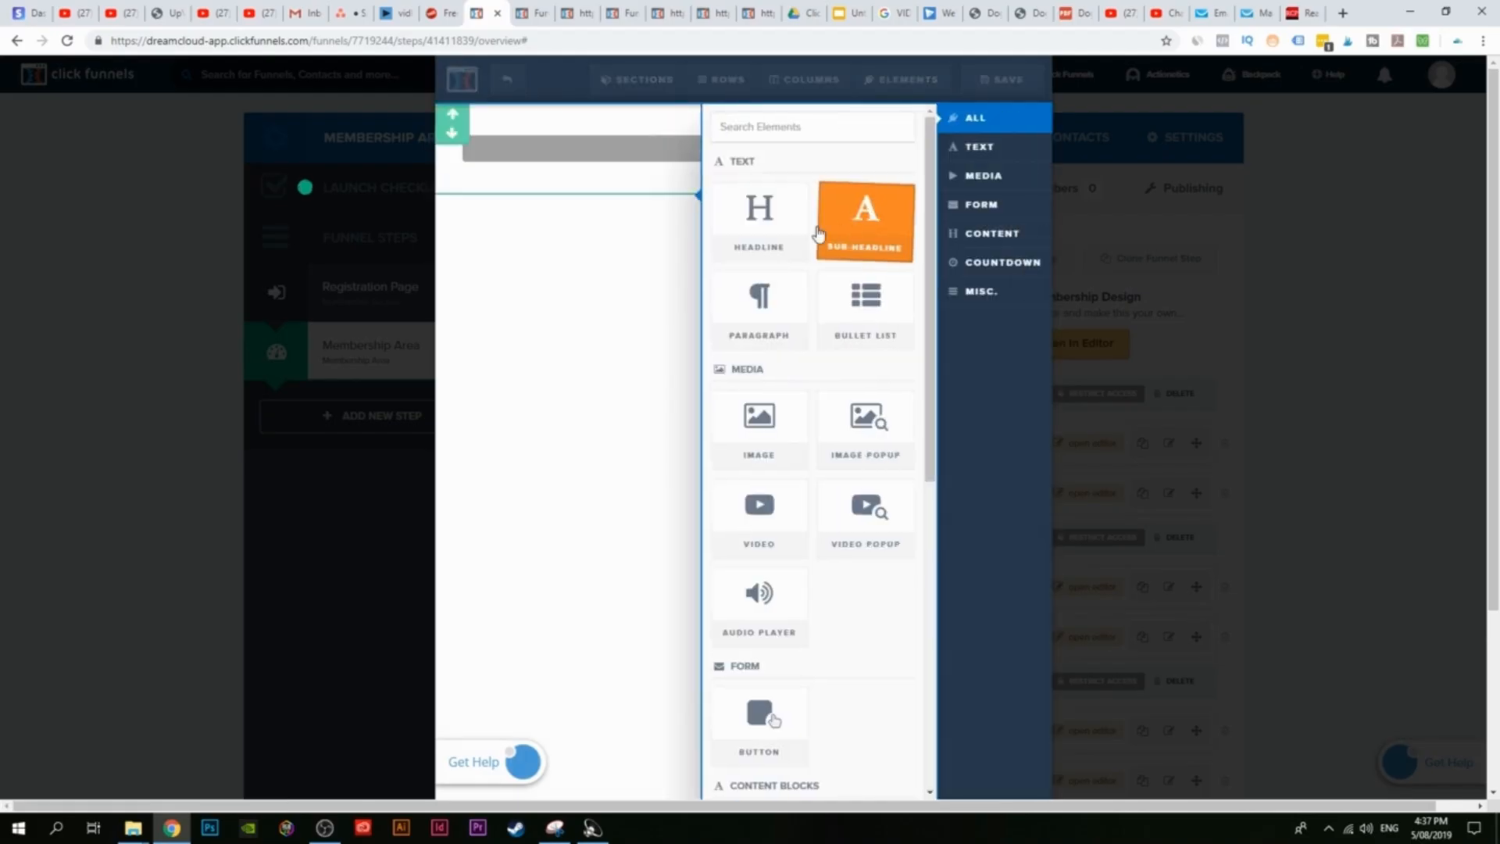
pyautogui.click(750, 225)
pyautogui.click(727, 155)
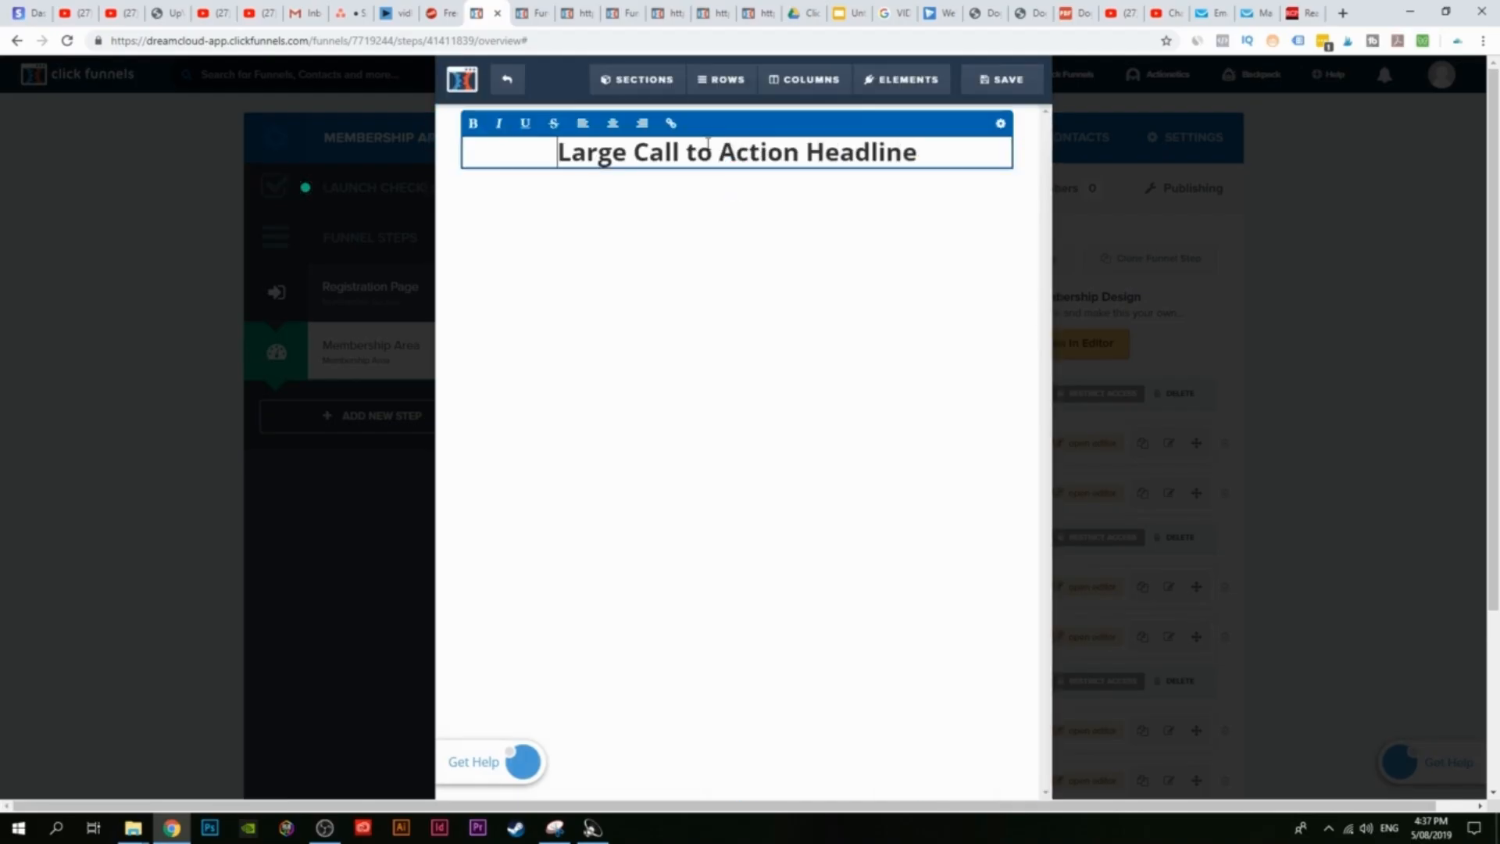
pyautogui.moveTo(561, 152); pyautogui.dragTo(926, 147)
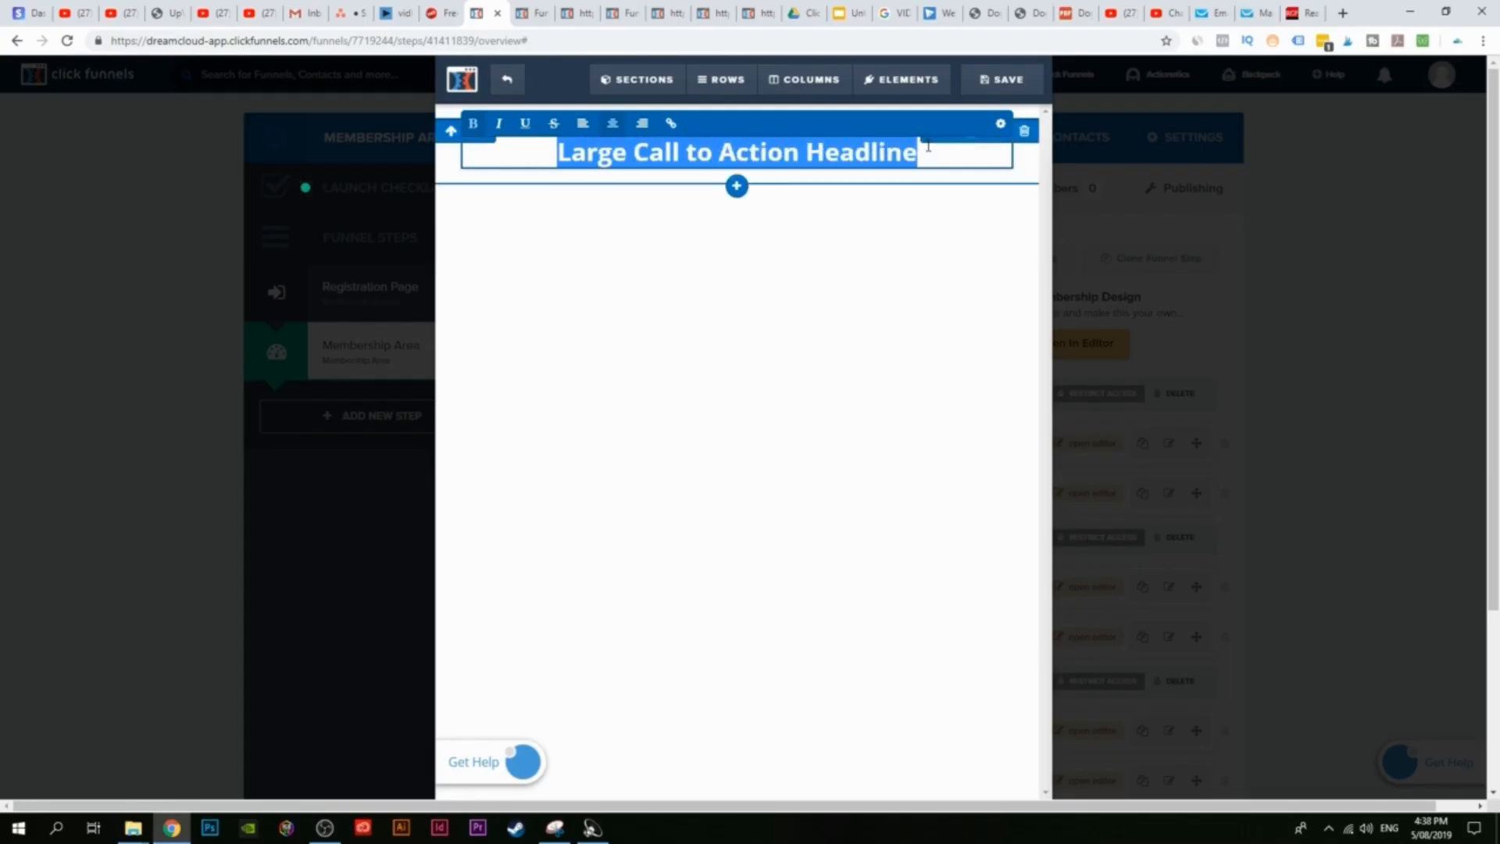
pyautogui.write('What is ')
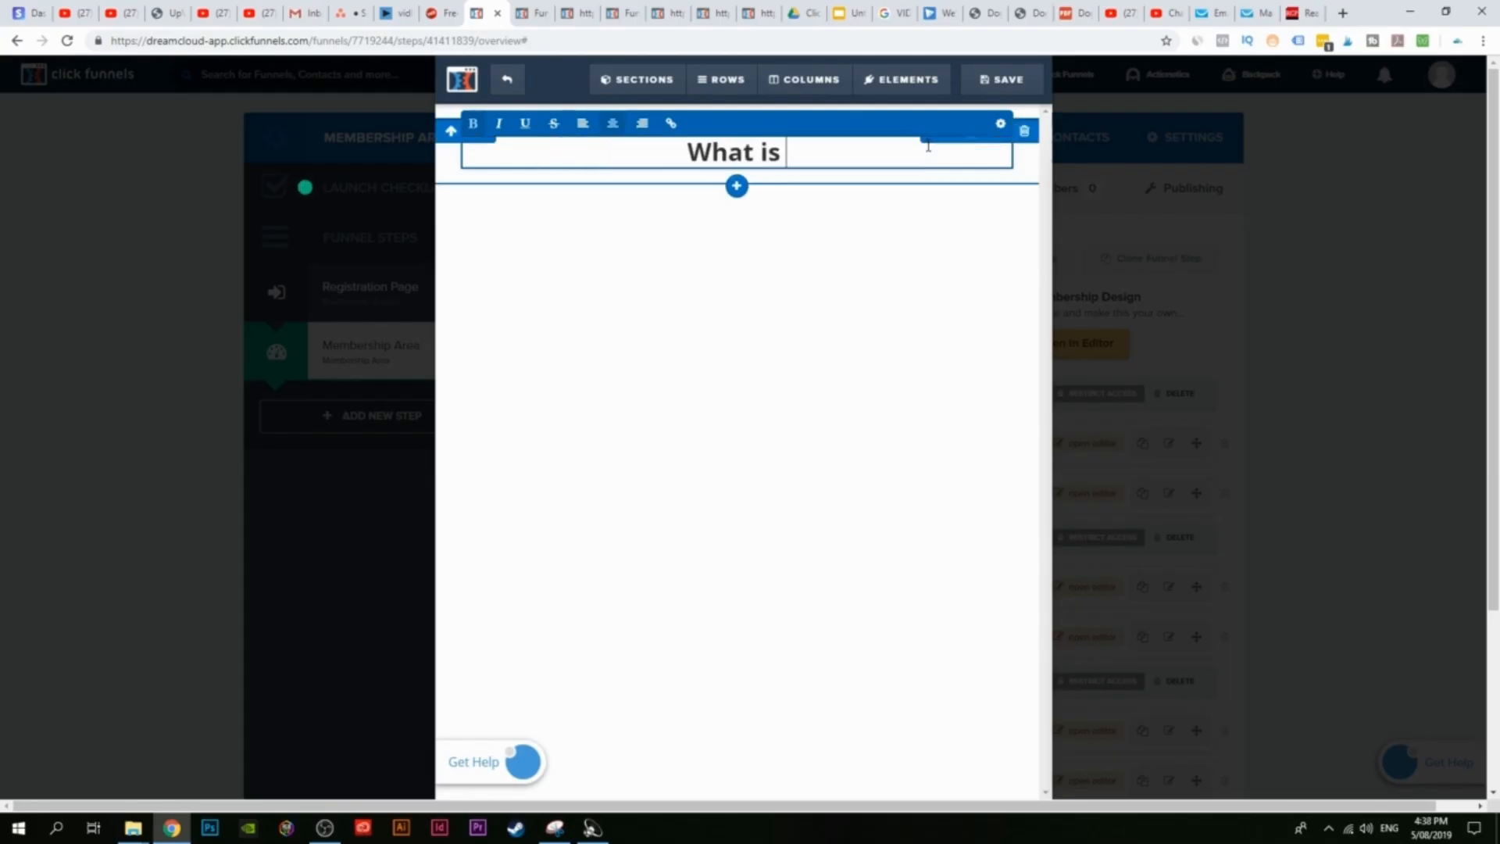
pyautogui.write('Clickf')
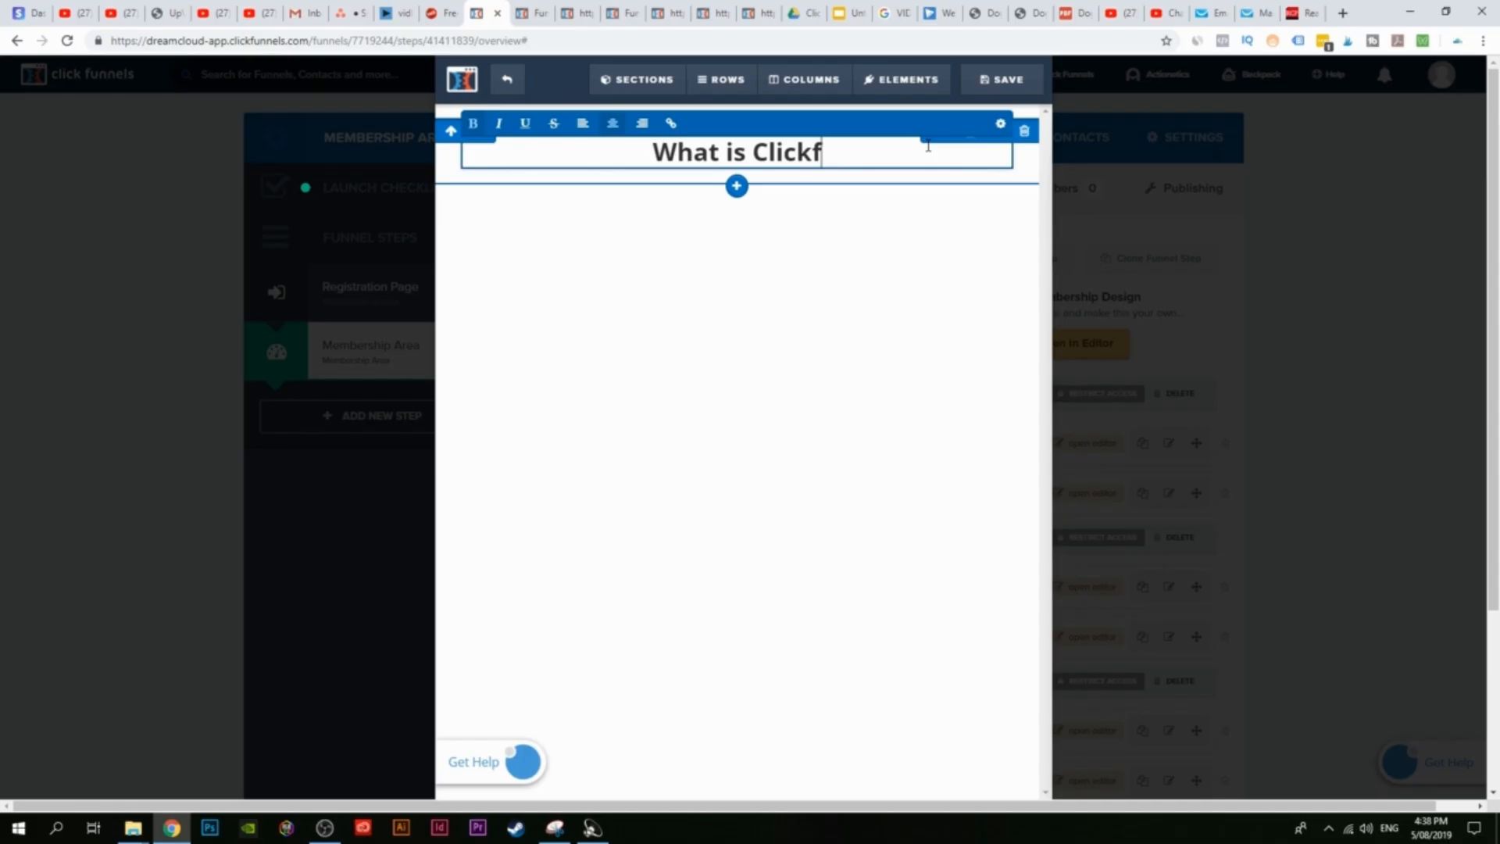
pyautogui.write('unnels?')
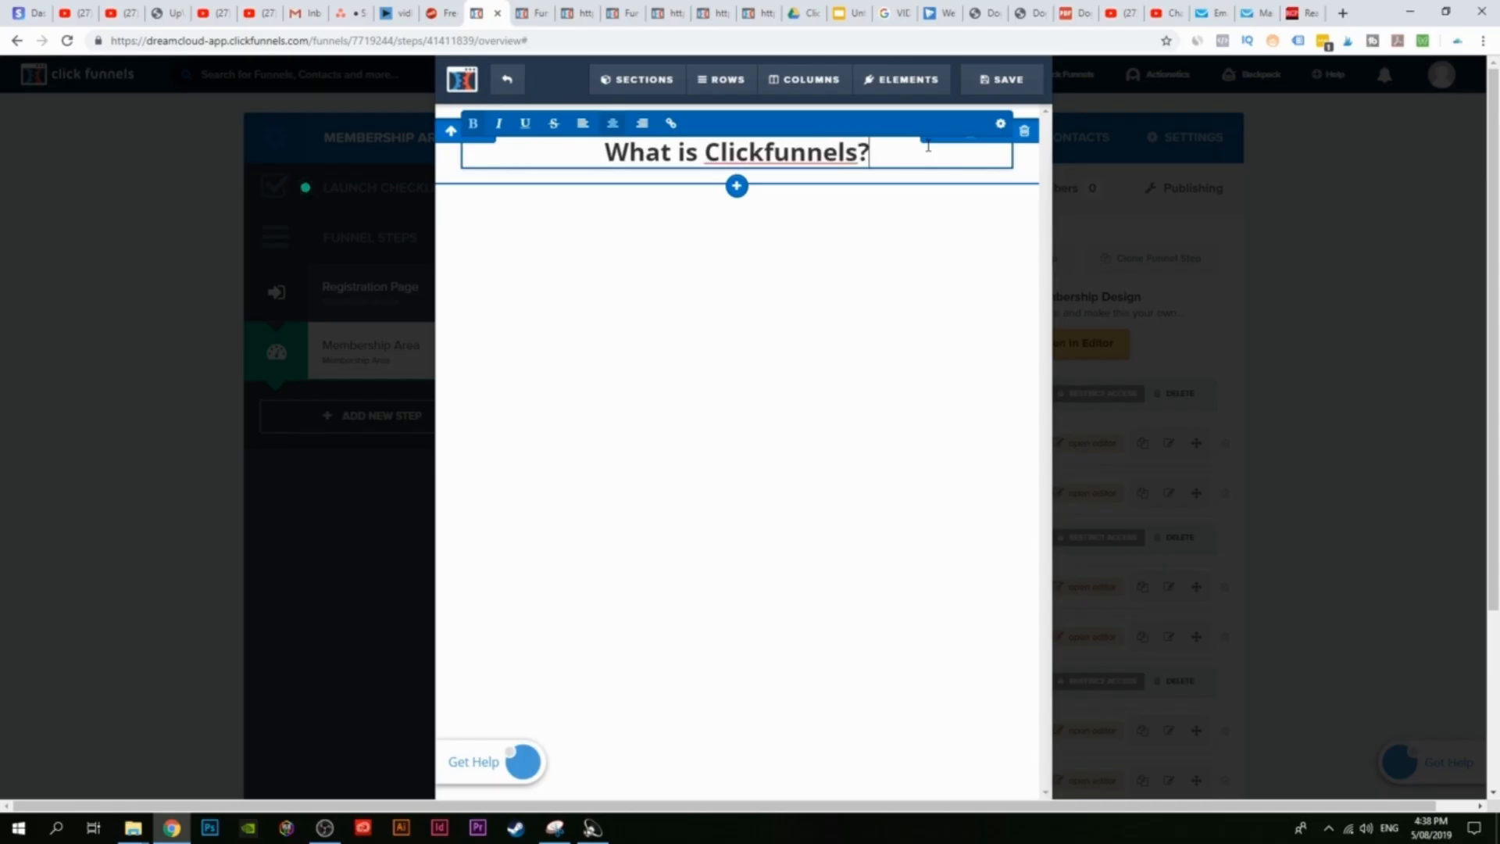
pyautogui.click(817, 277)
pyautogui.click(735, 171)
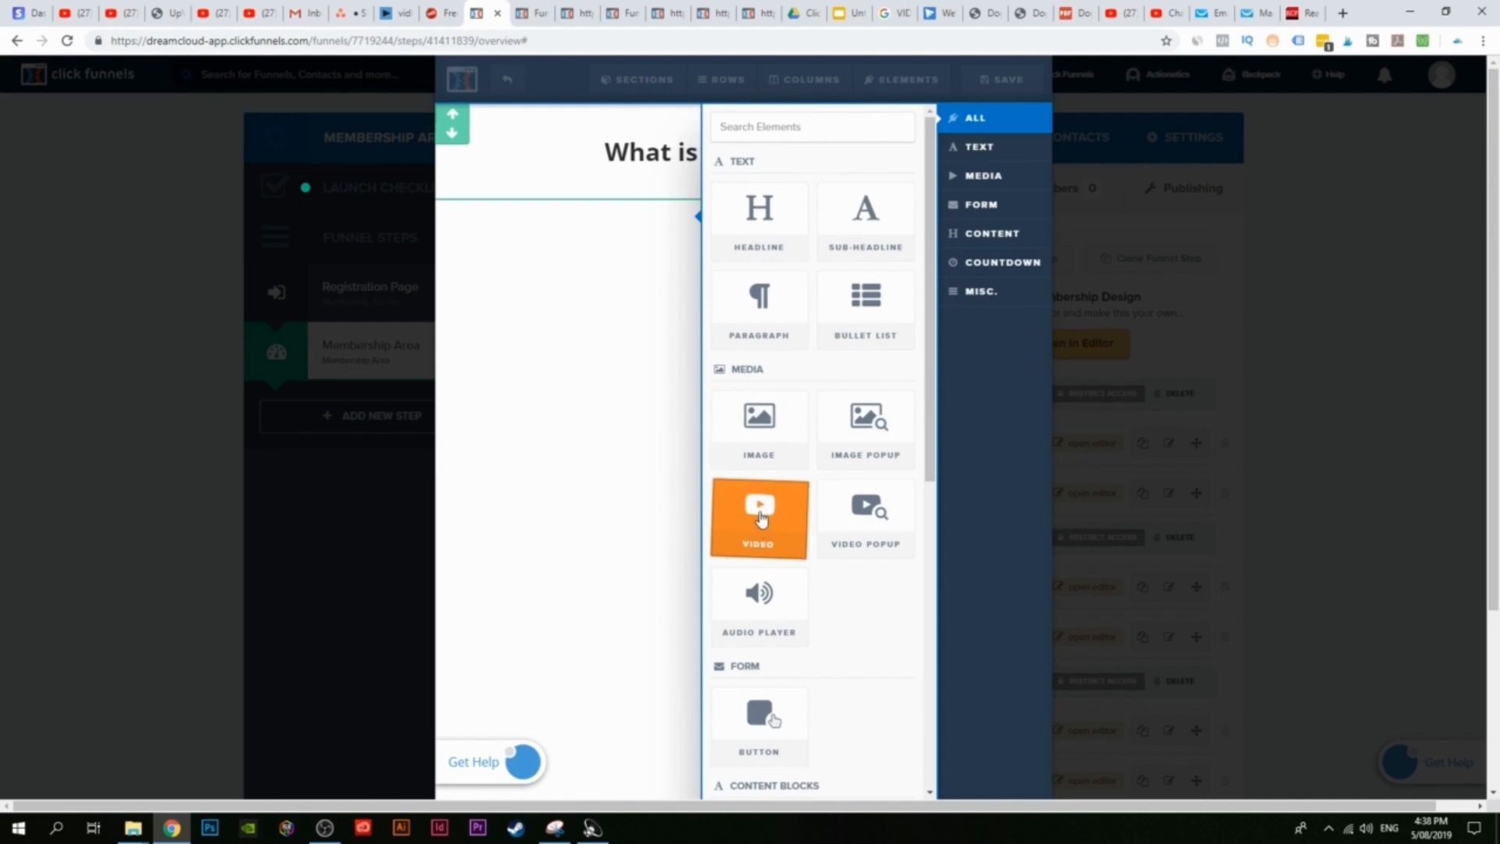
# Step: Insert a video element under the headline and set its video type to YouTube
pyautogui.click(762, 518)
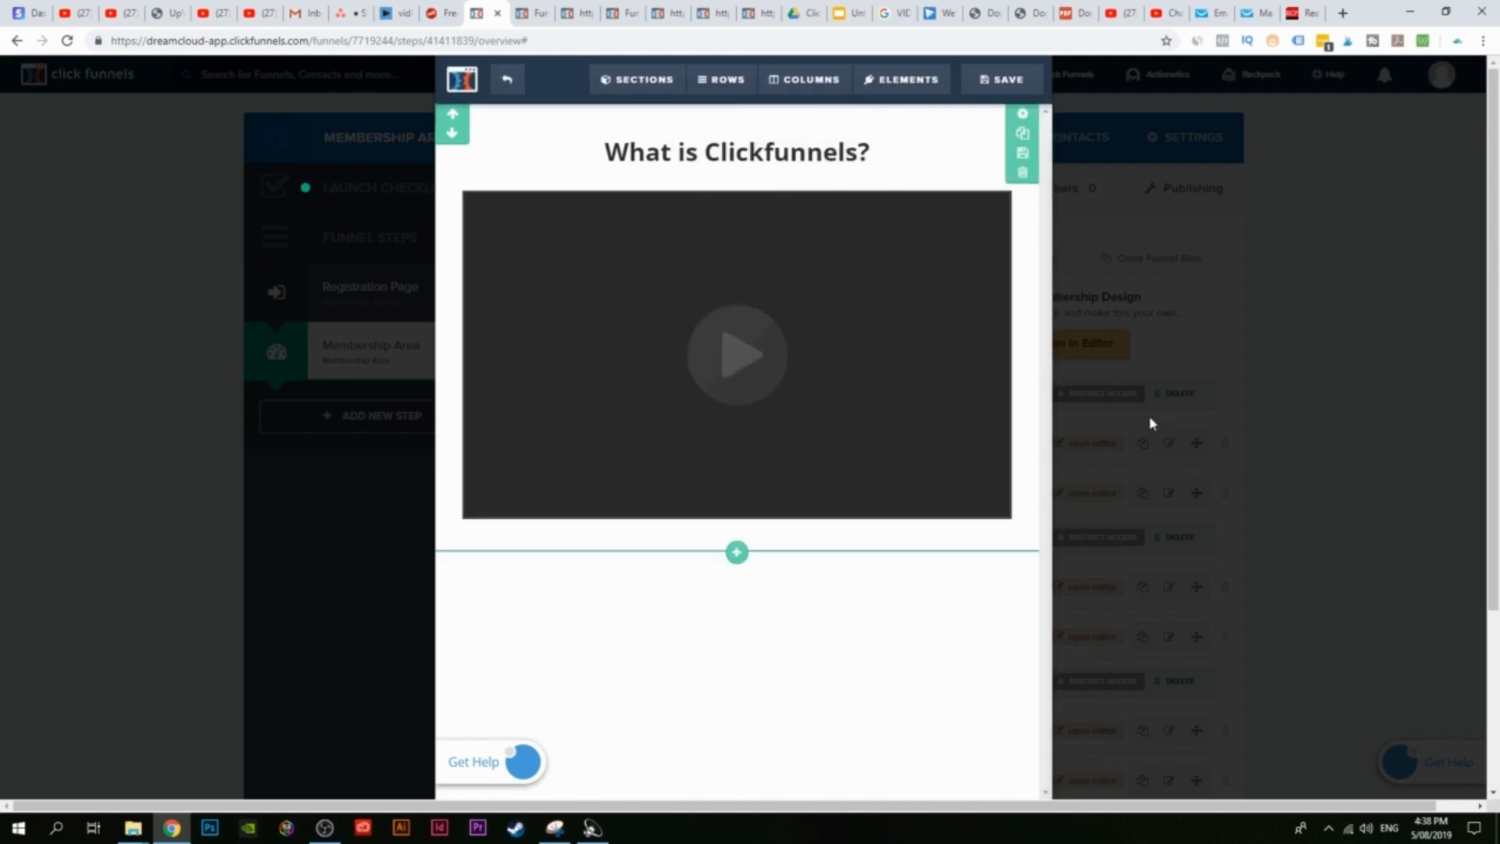
pyautogui.click(723, 369)
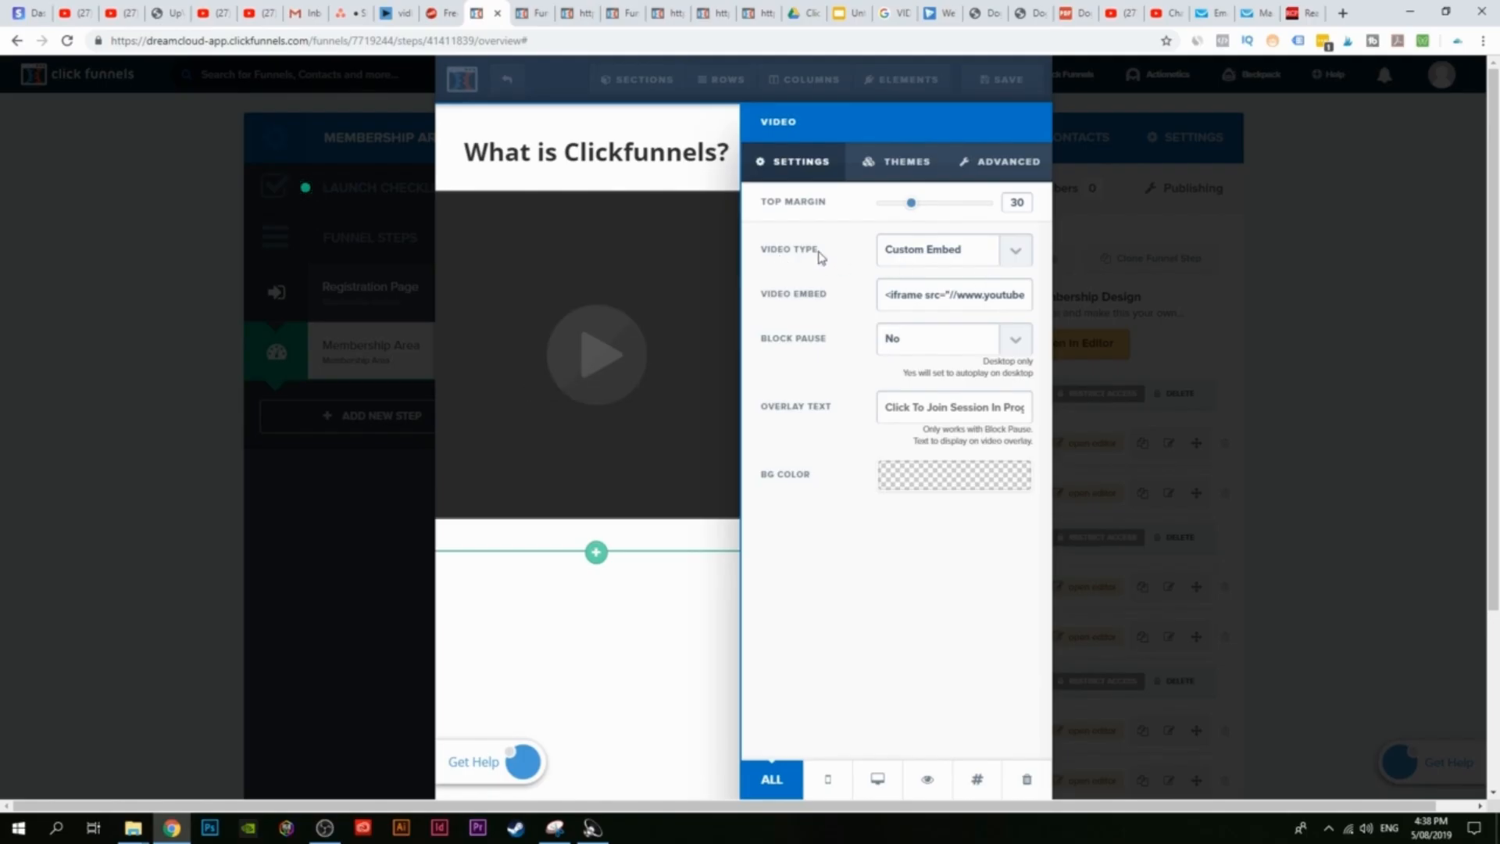
pyautogui.click(997, 252)
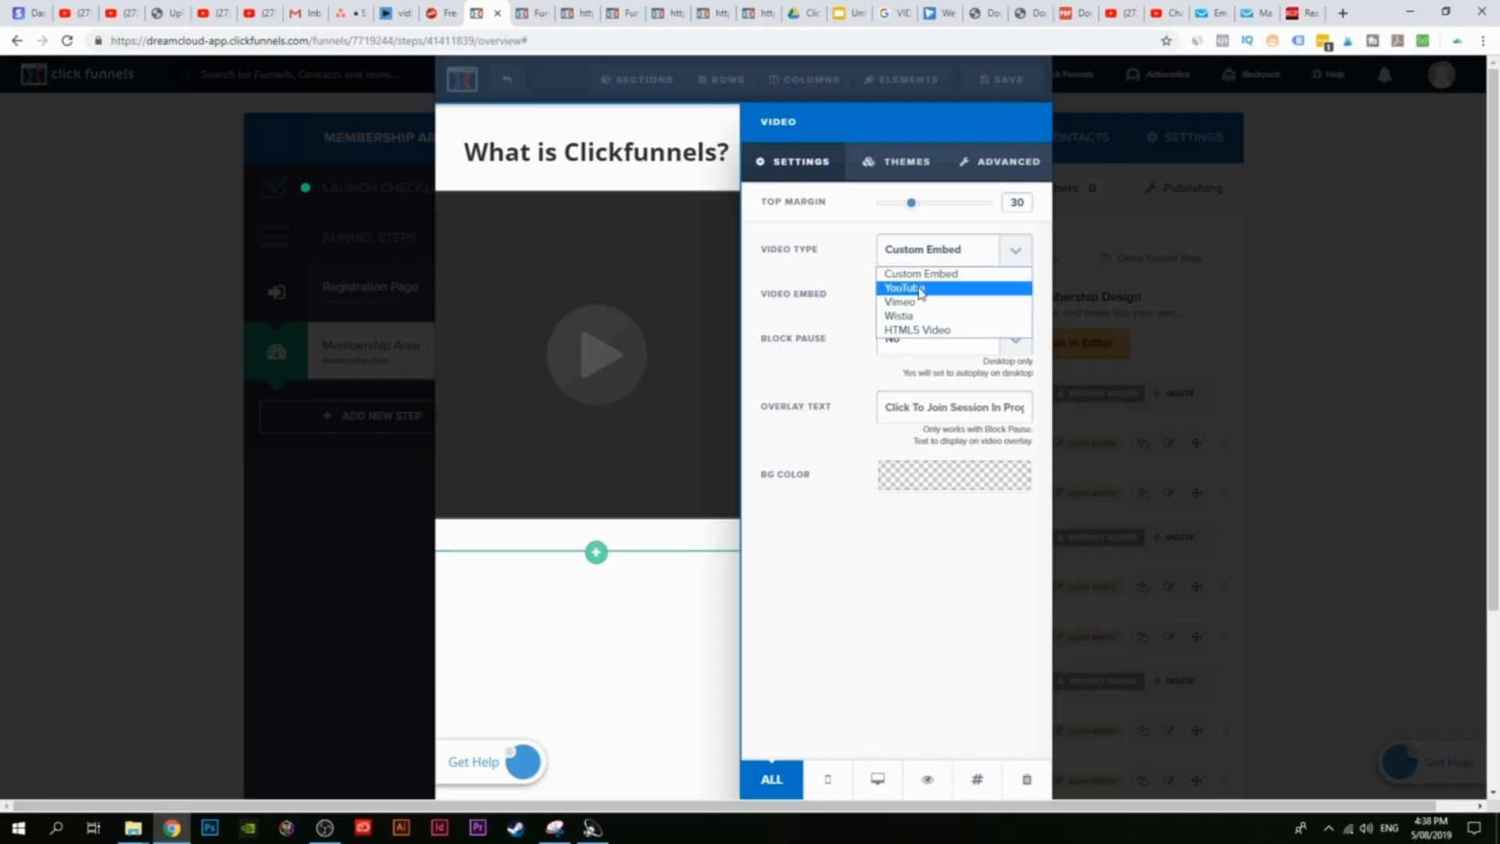
pyautogui.click(942, 295)
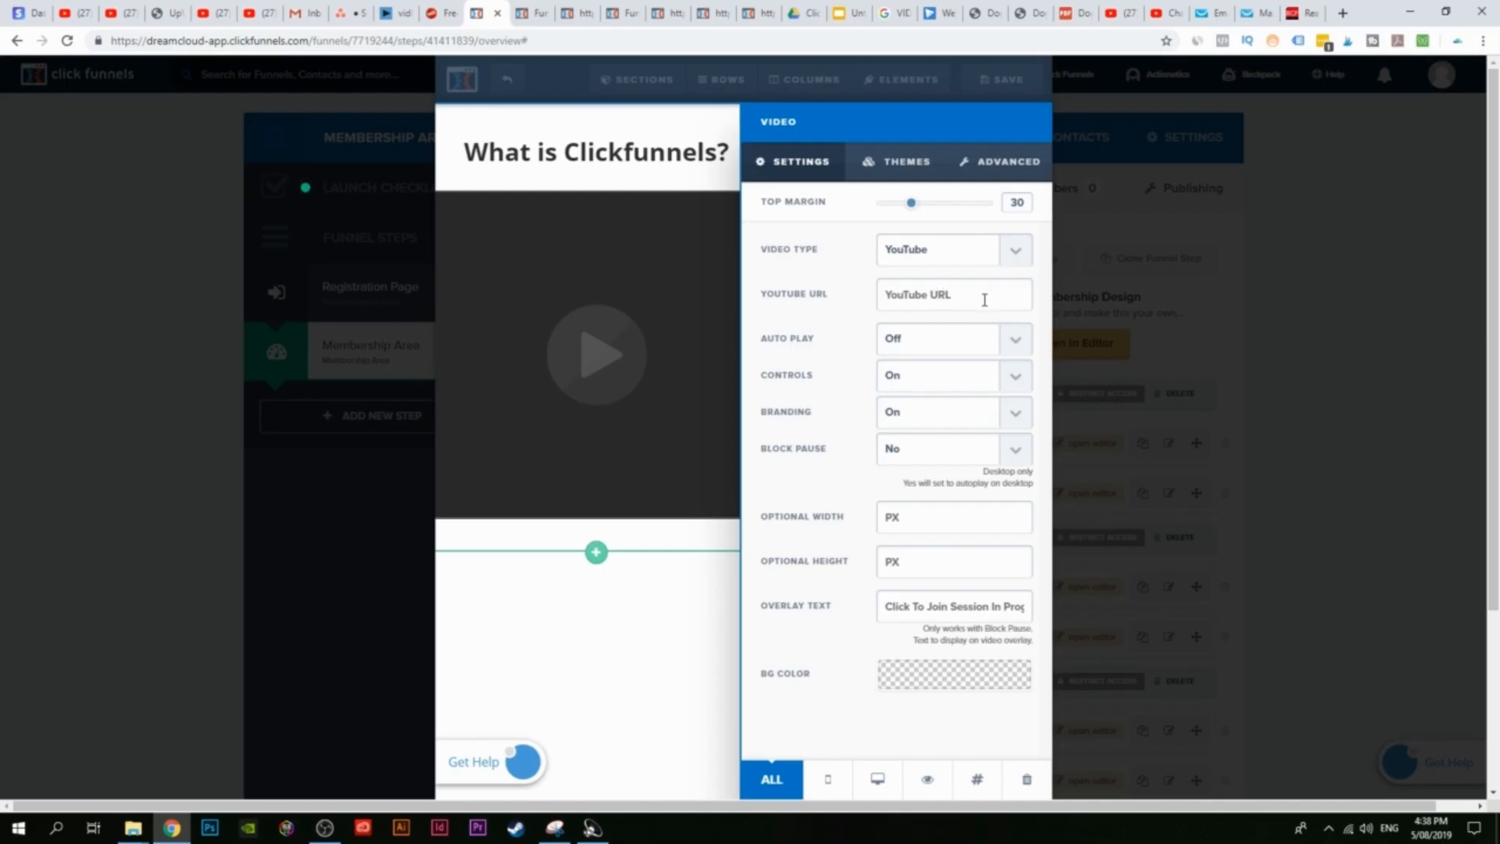
# Step: Open YouTube in a new tab and go to your channel's Videos page
pyautogui.click(1342, 16)
pyautogui.write('dre')
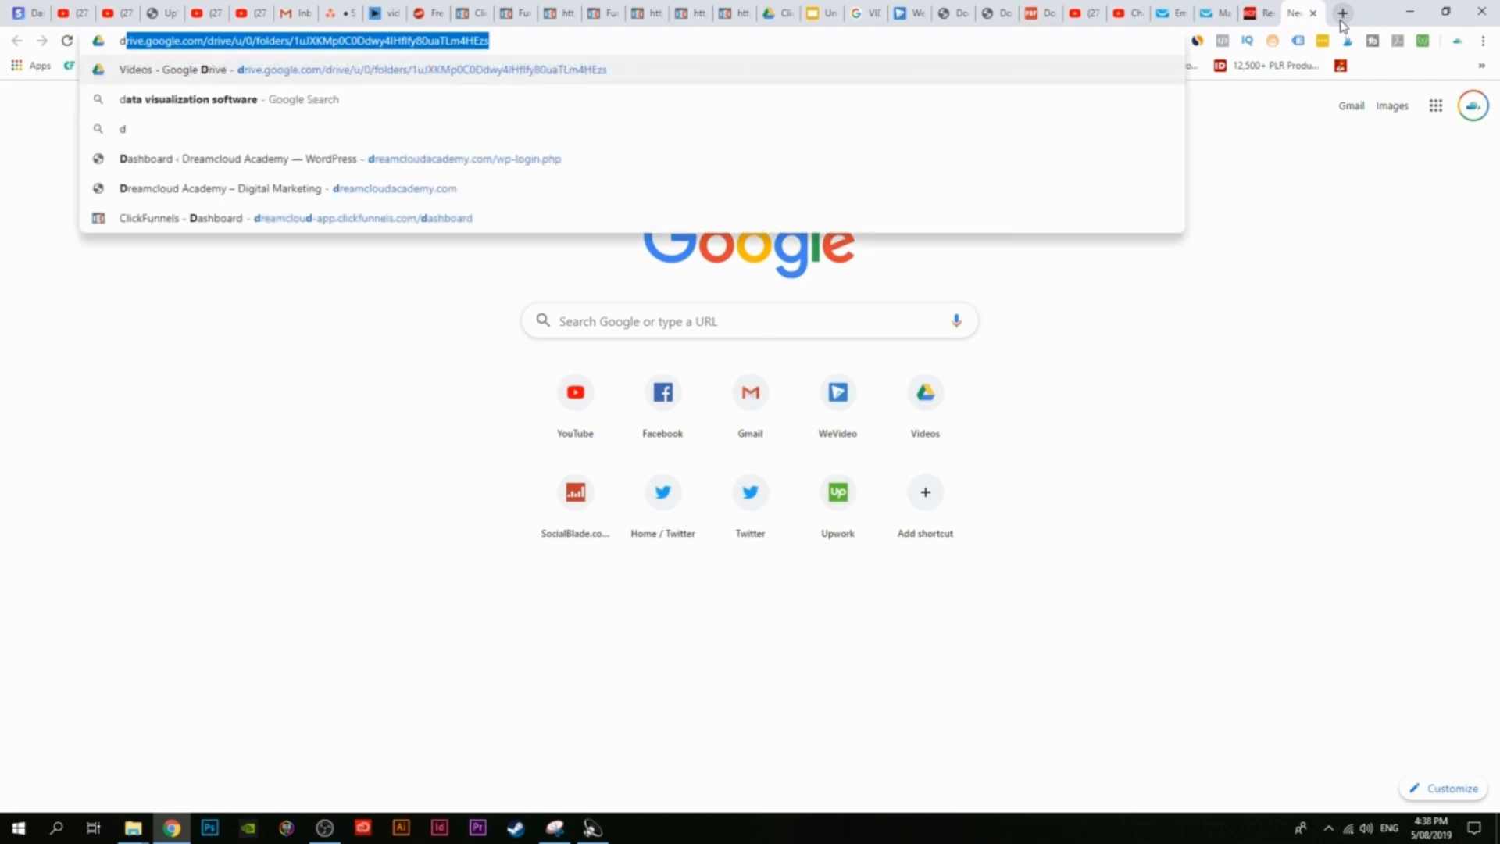
pyautogui.write('a')
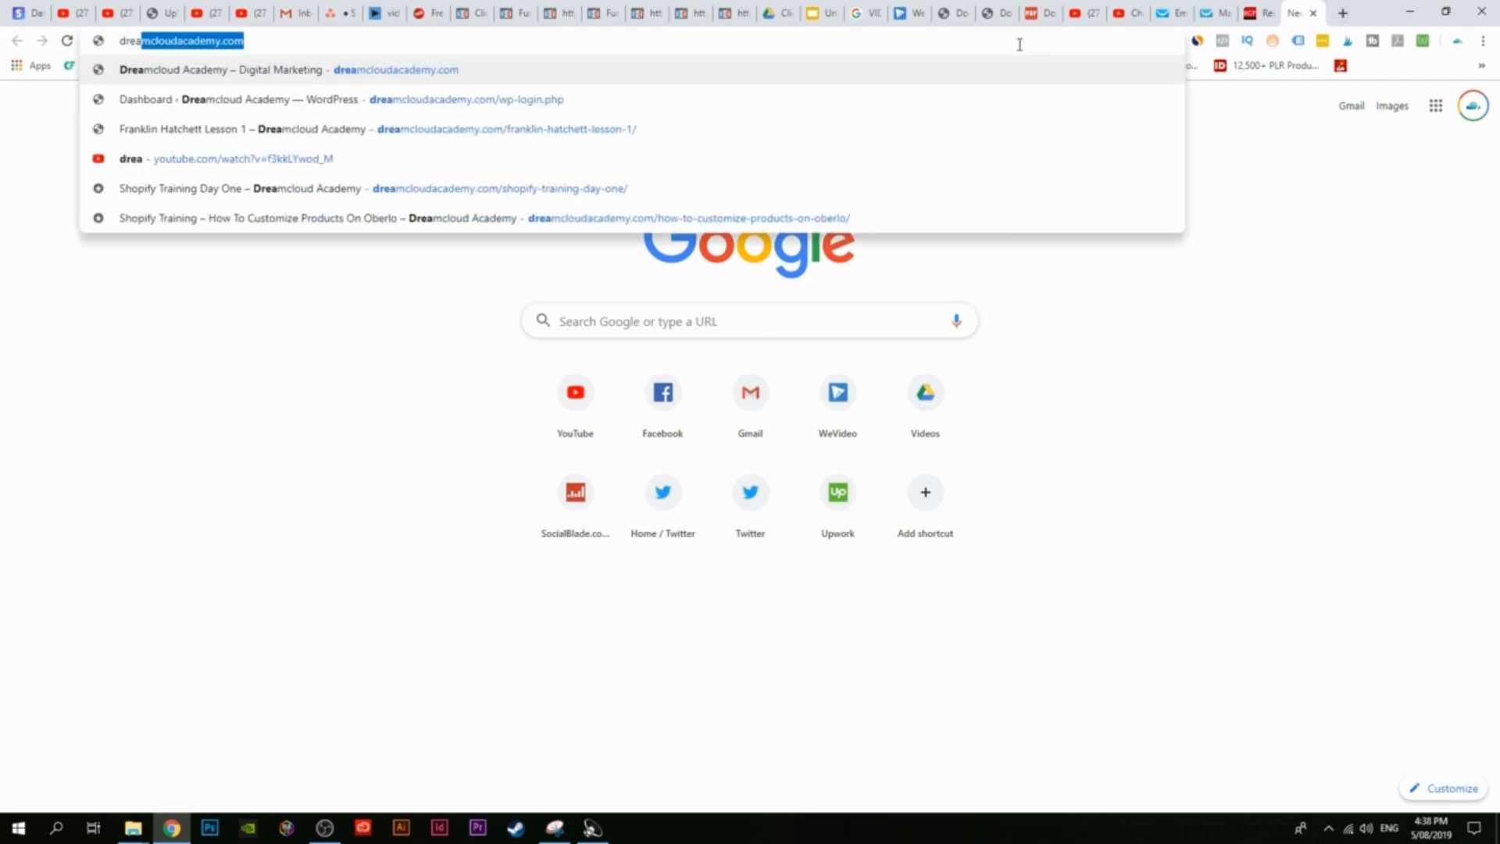
pyautogui.press('BackSpace')
pyautogui.press('BackSpace')
pyautogui.press('BackSpace')
pyautogui.press('BackSpace')
pyautogui.press('BackSpace')
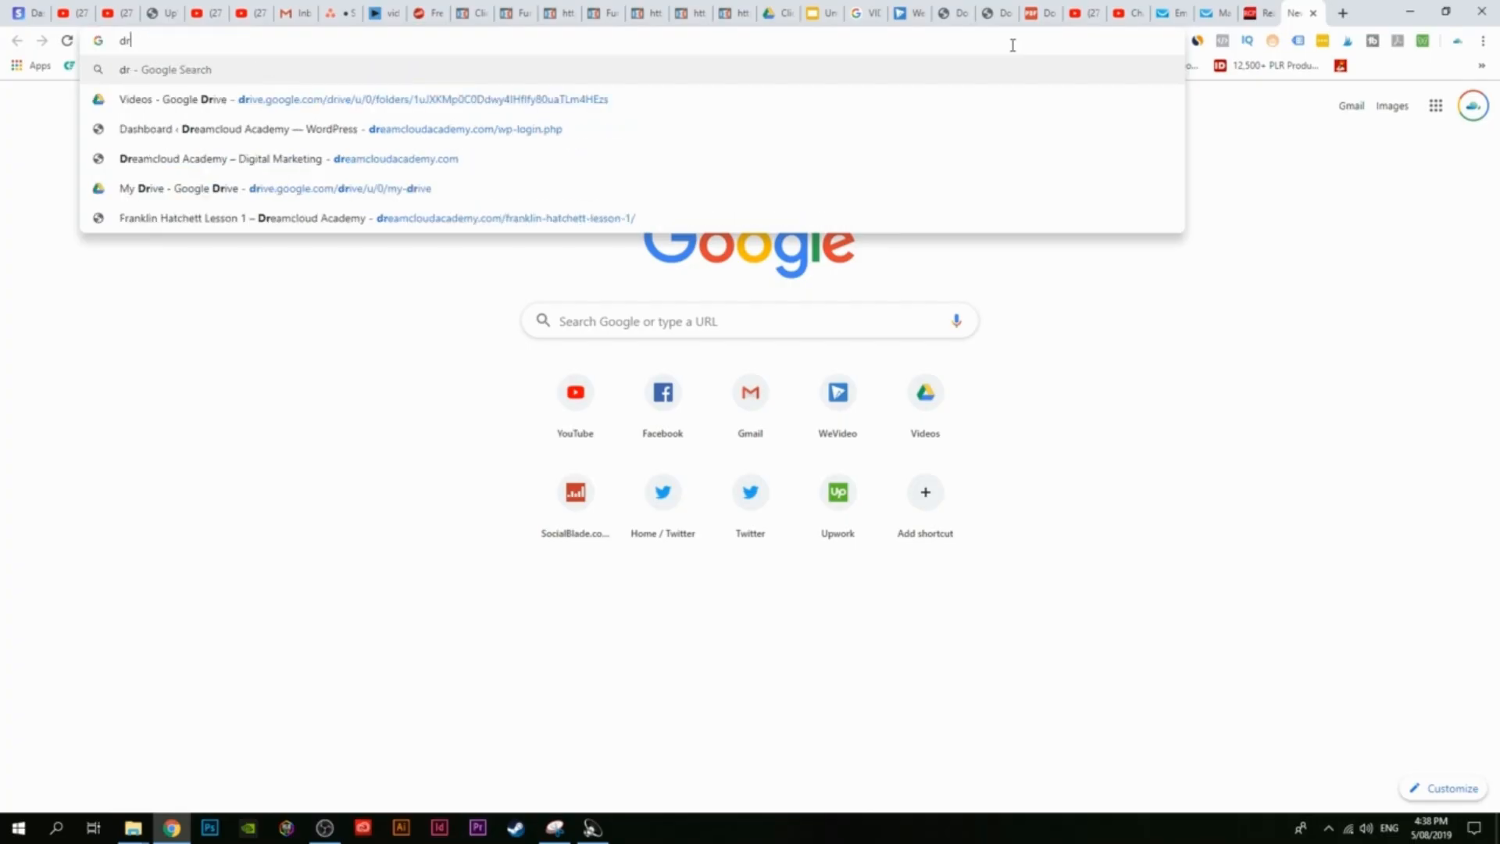
pyautogui.write('you')
pyautogui.press('Return')
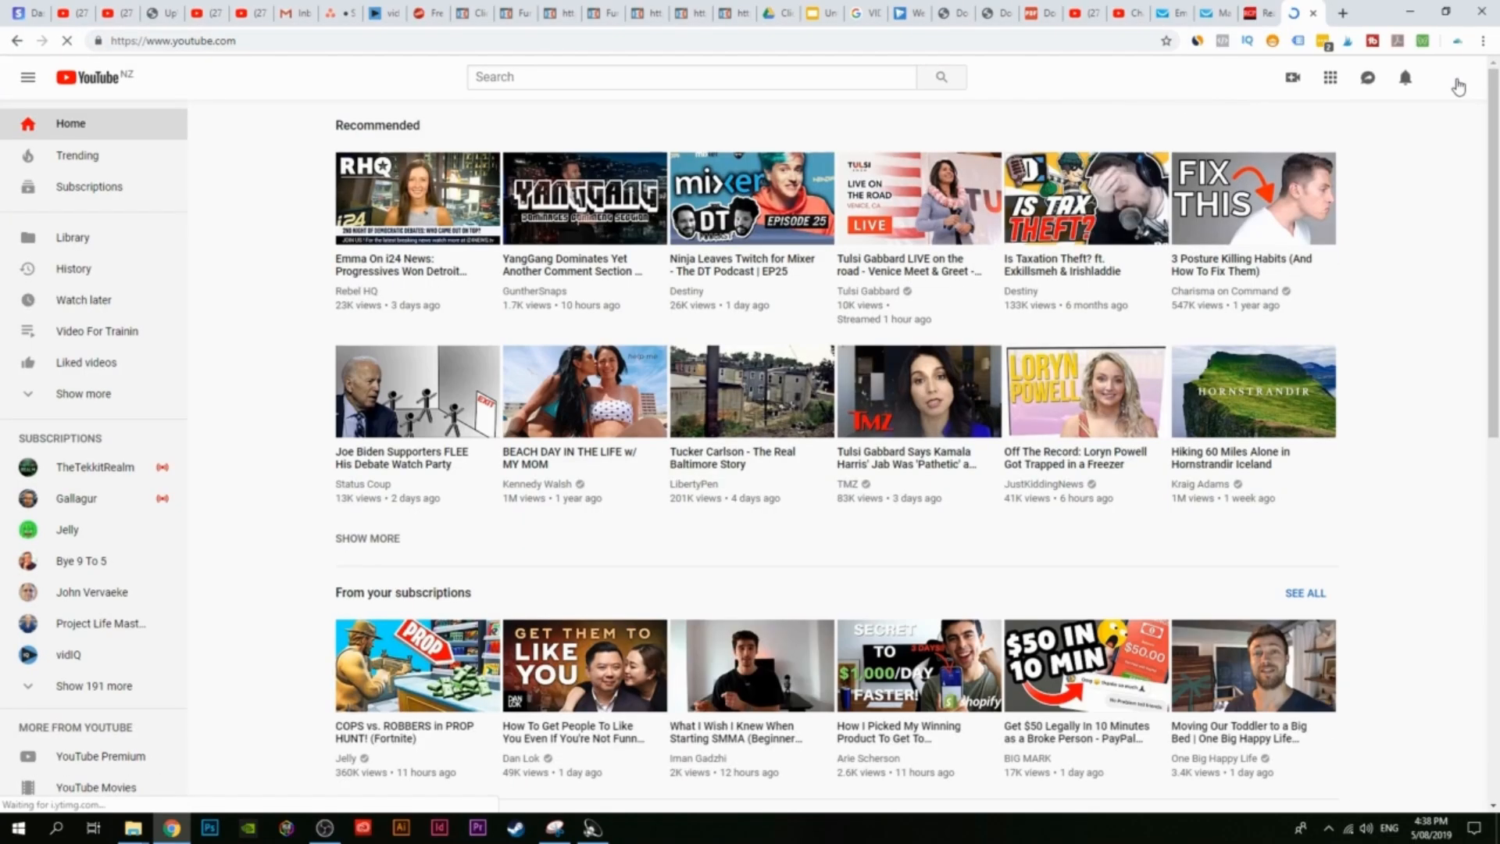
pyautogui.click(1457, 83)
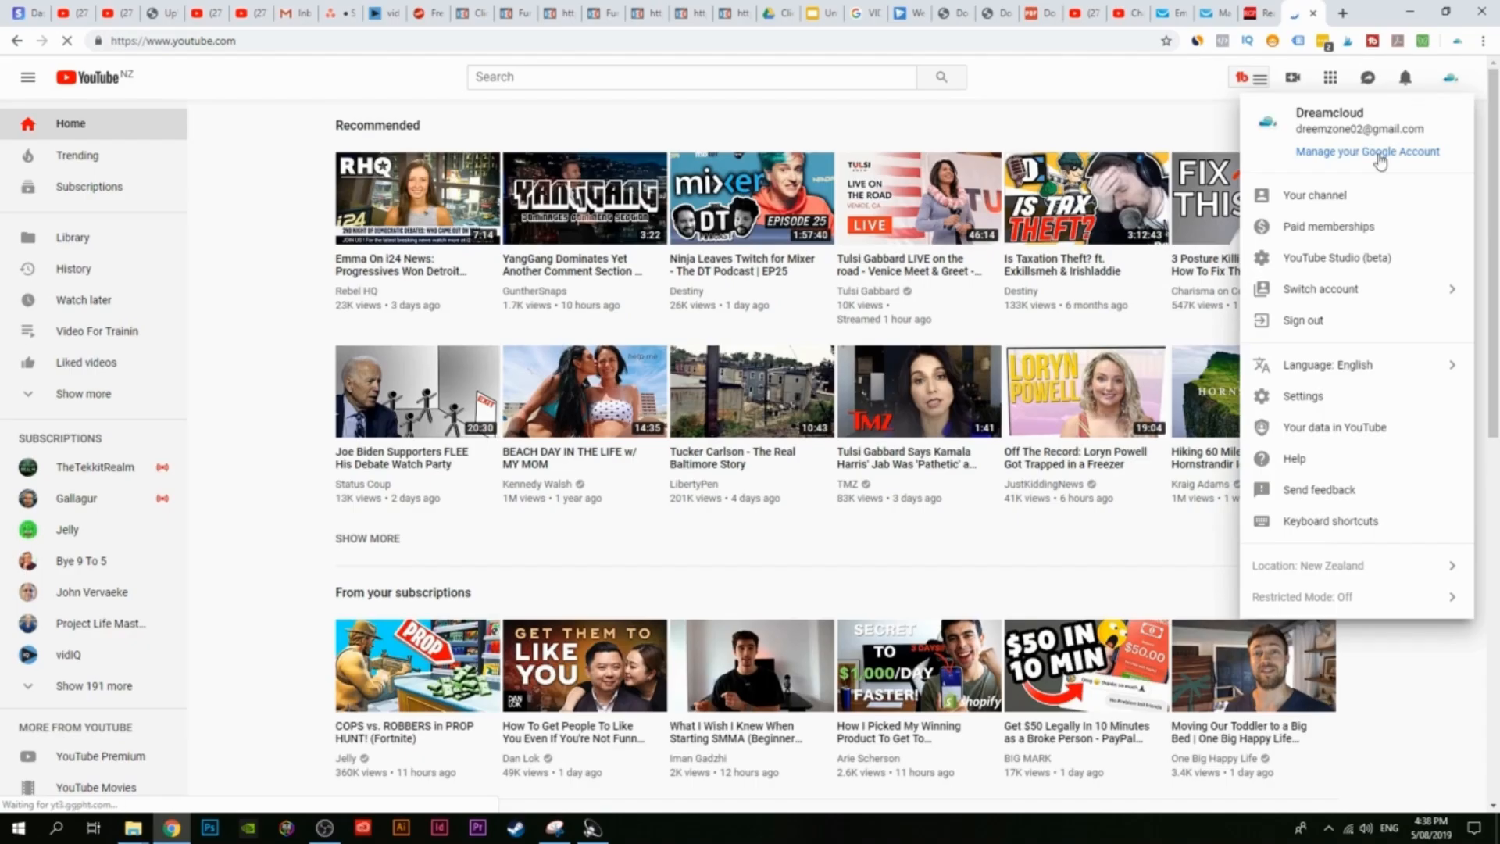
pyautogui.click(1340, 208)
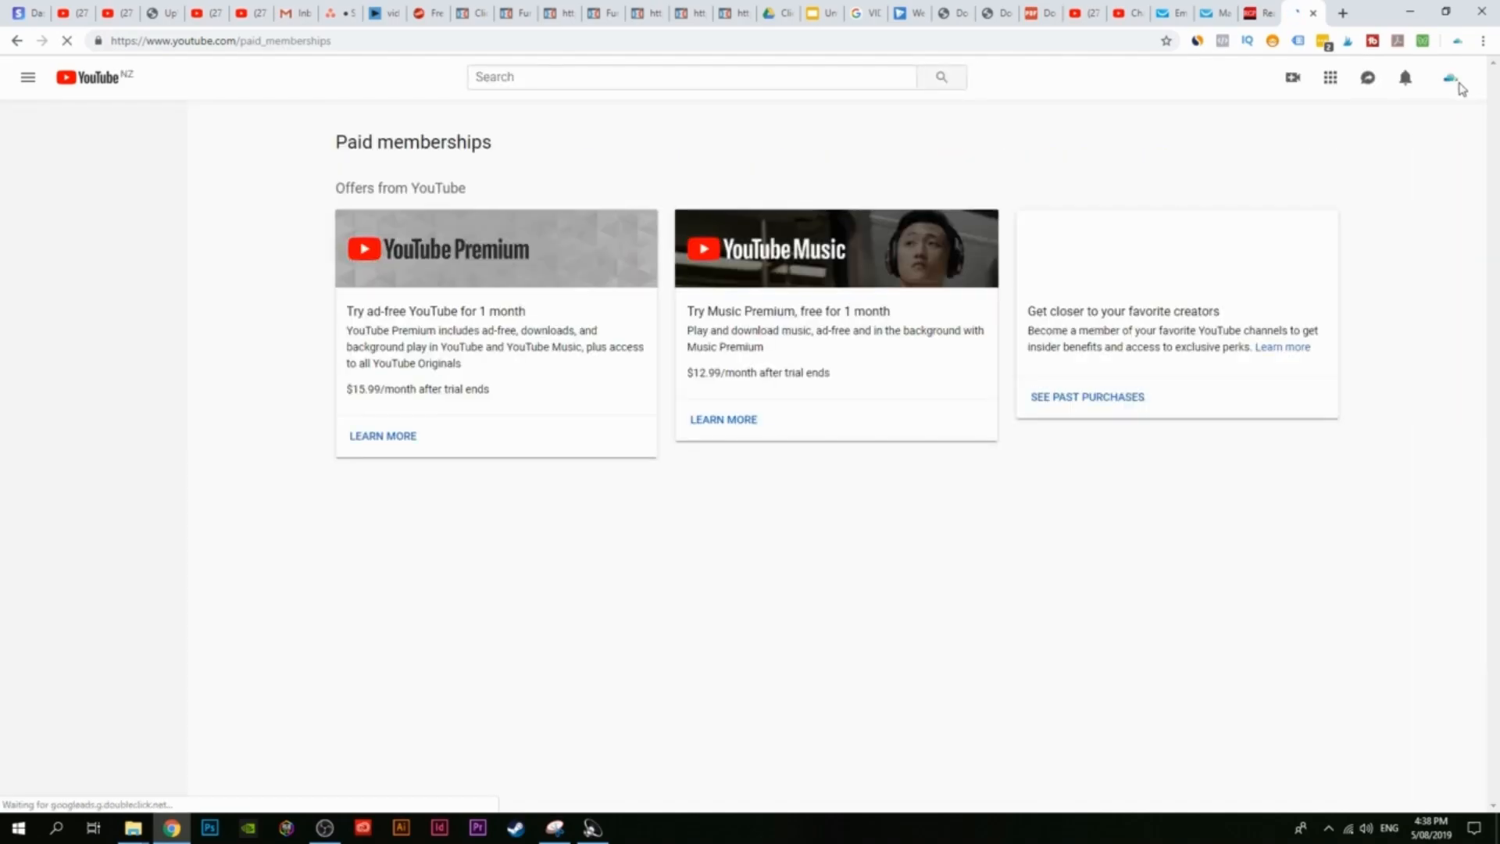
pyautogui.click(1457, 84)
pyautogui.click(1349, 205)
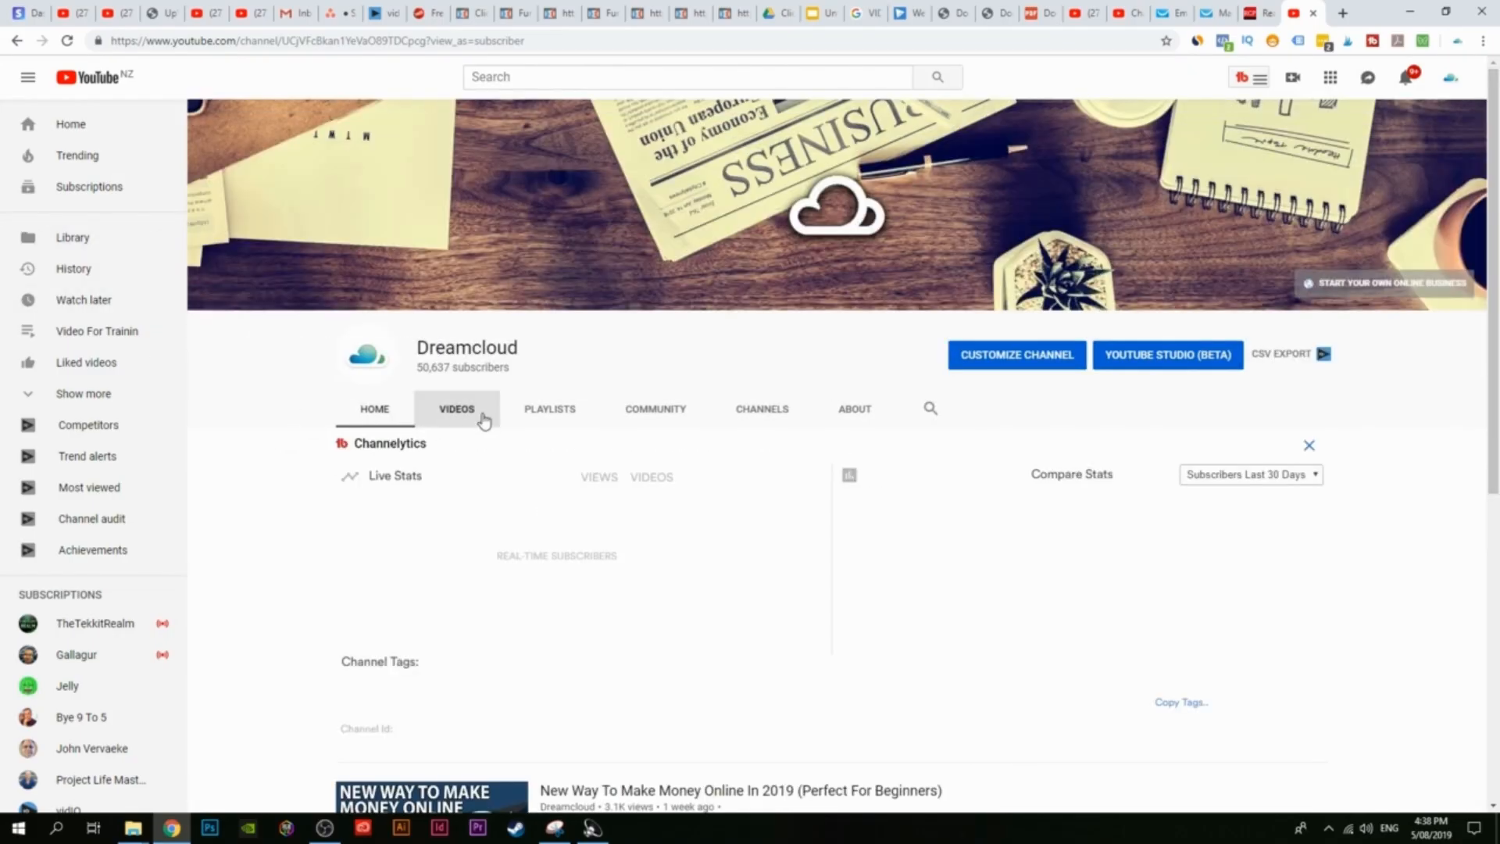
pyautogui.click(458, 409)
# Step: Copy the link address of the channel's first uploaded video
pyautogui.scroll(-3, 303, 427)
pyautogui.scroll(-2, 283, 409)
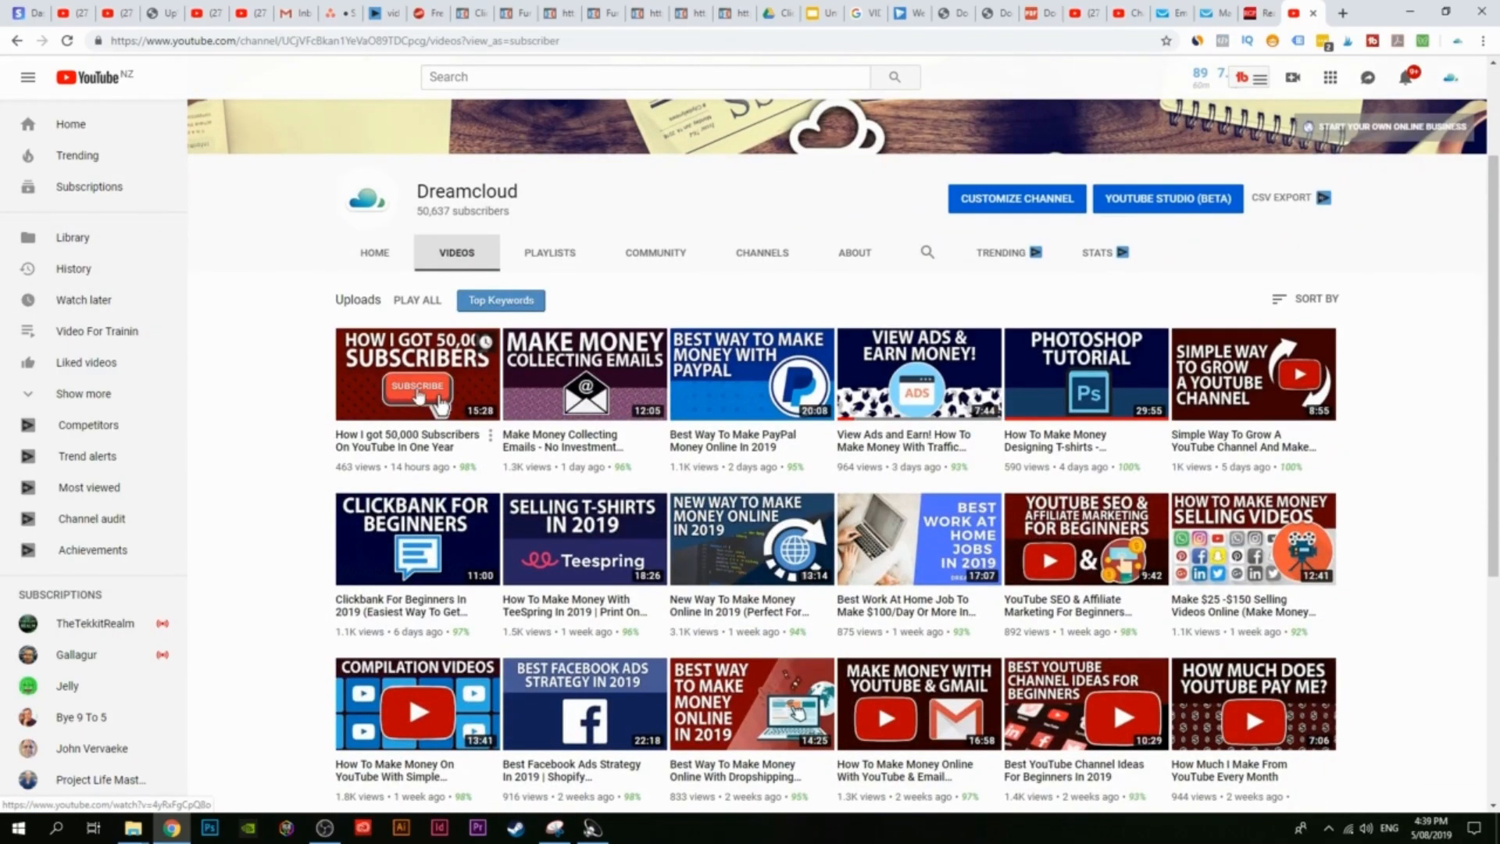
pyautogui.rightClick(428, 381)
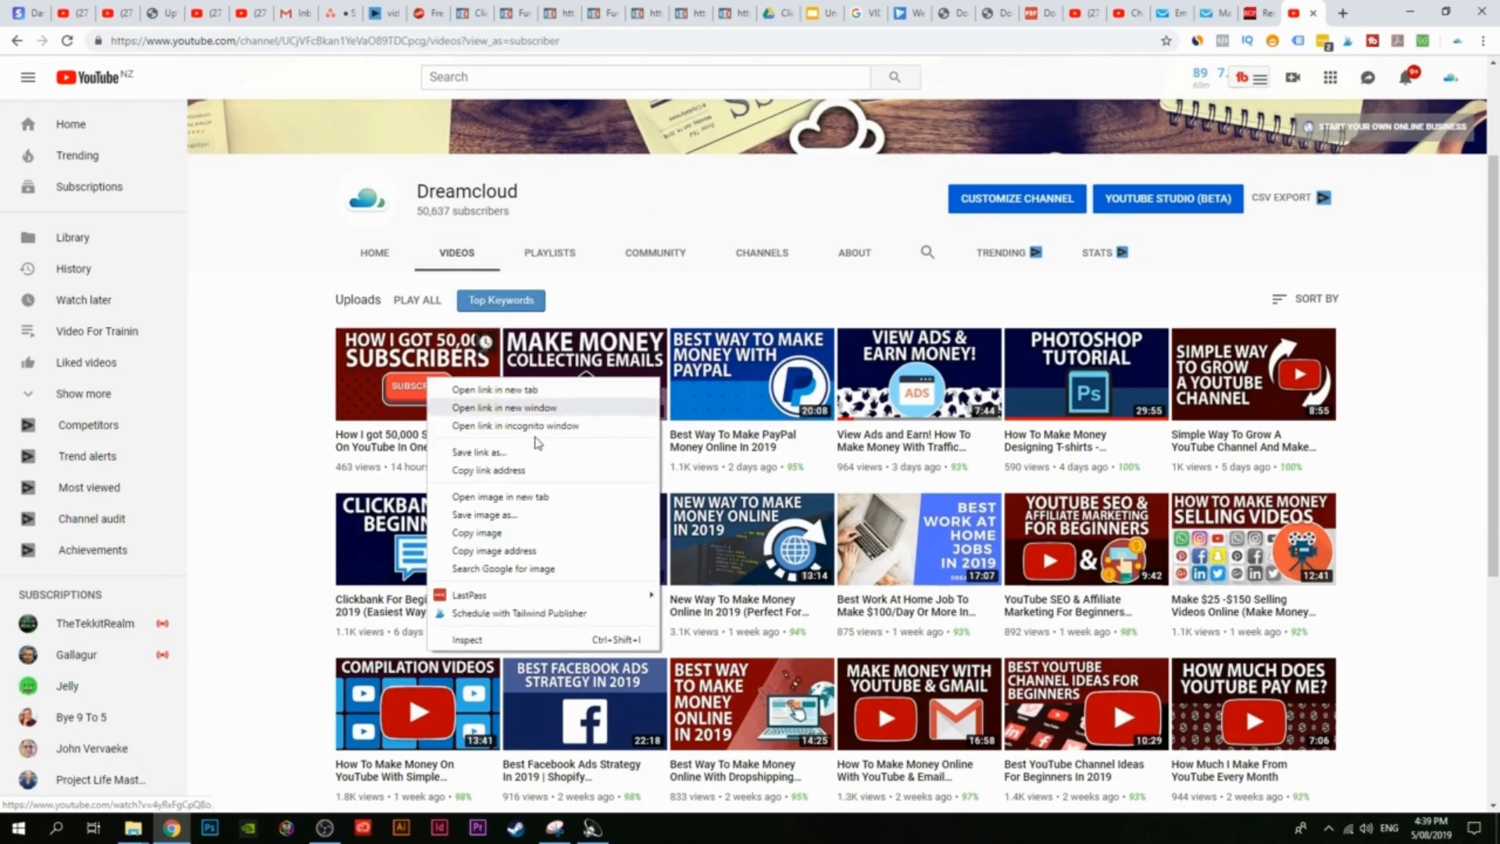
pyautogui.click(514, 471)
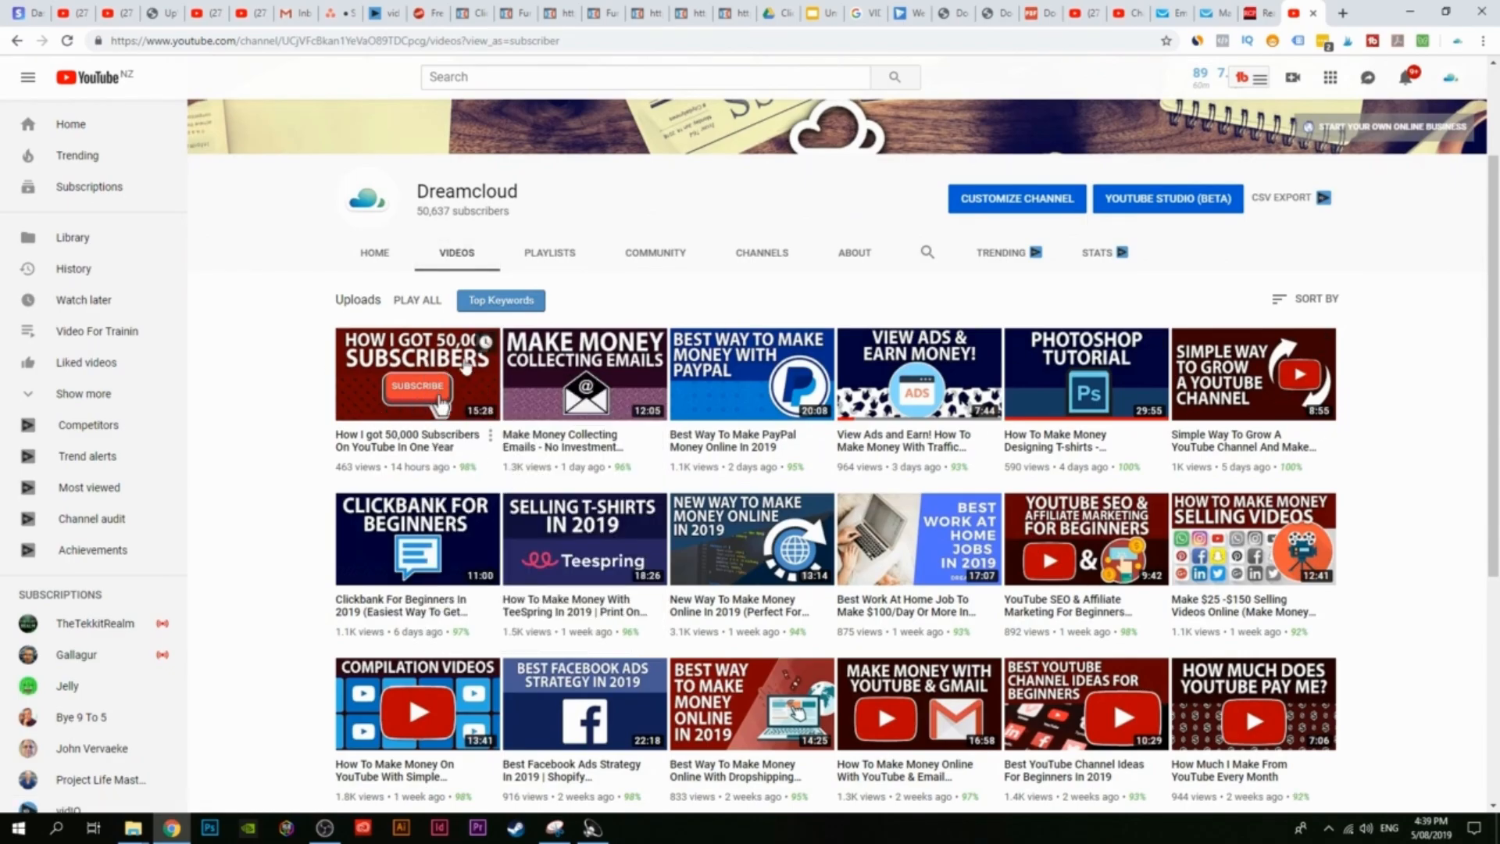
pyautogui.rightClick(393, 396)
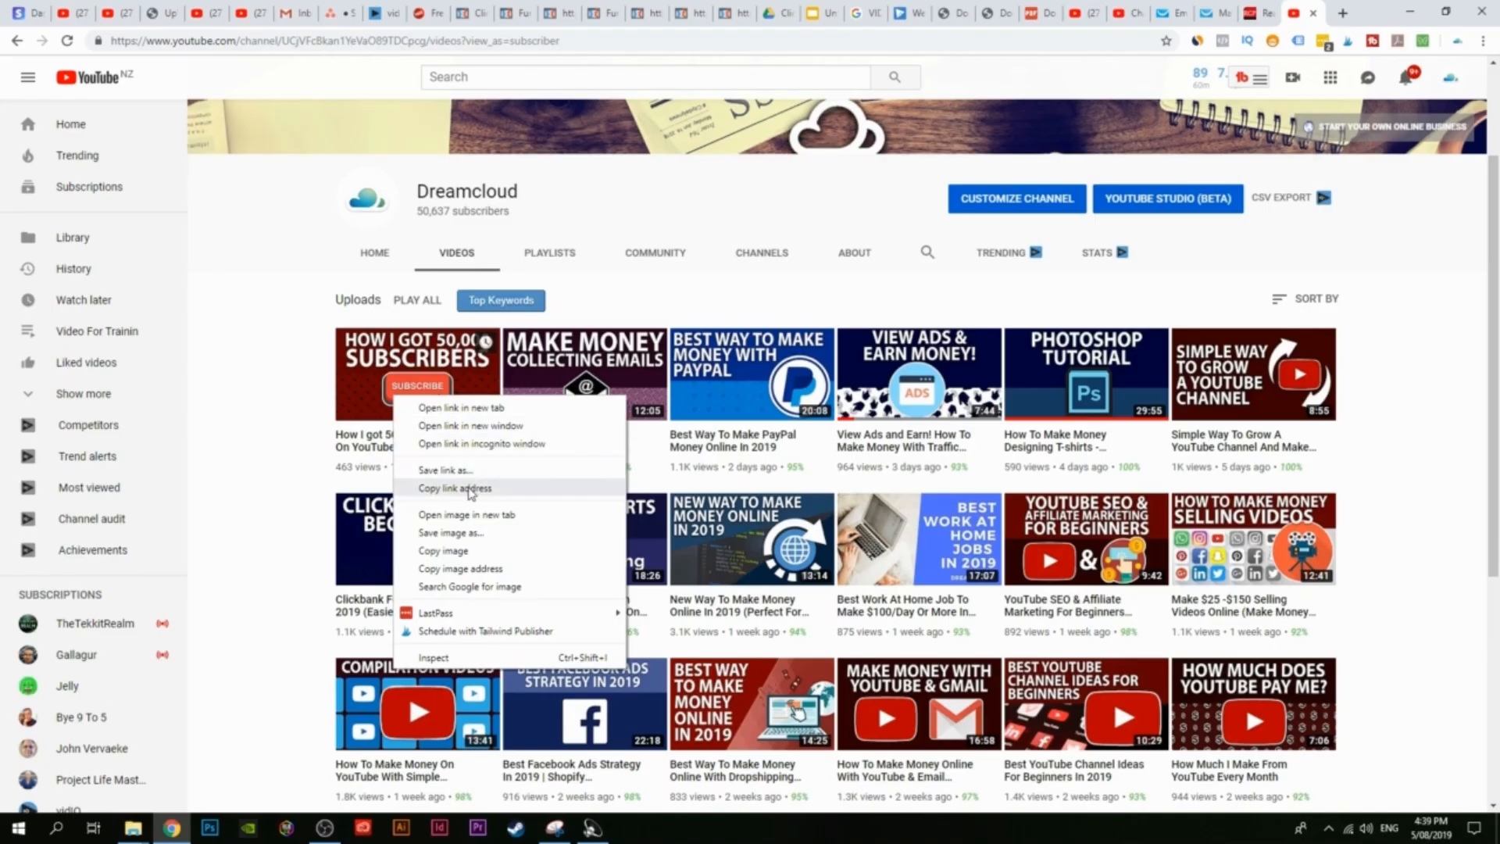
pyautogui.click(443, 489)
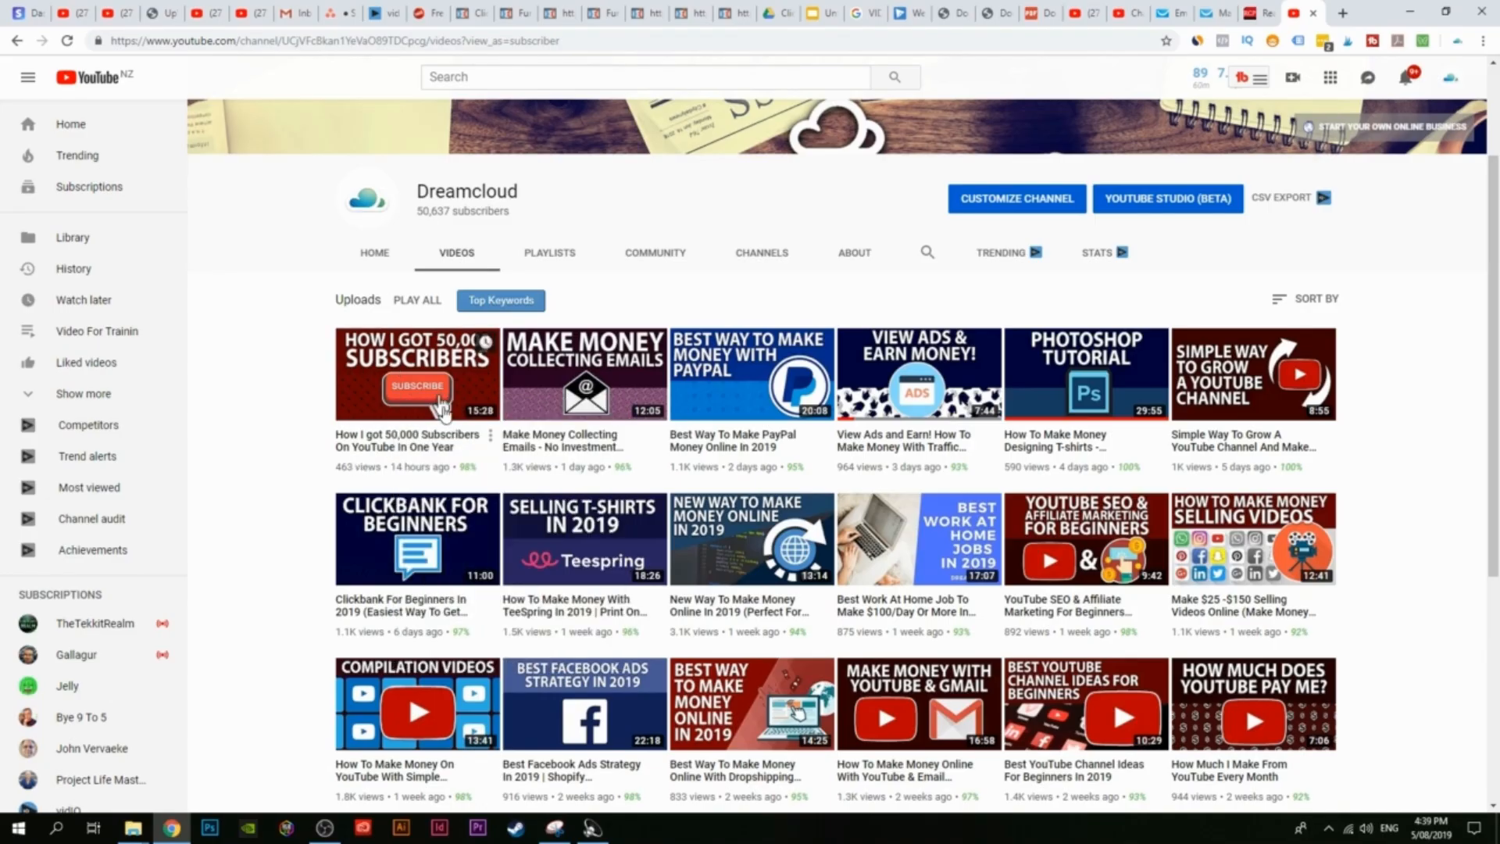
pyautogui.rightClick(429, 379)
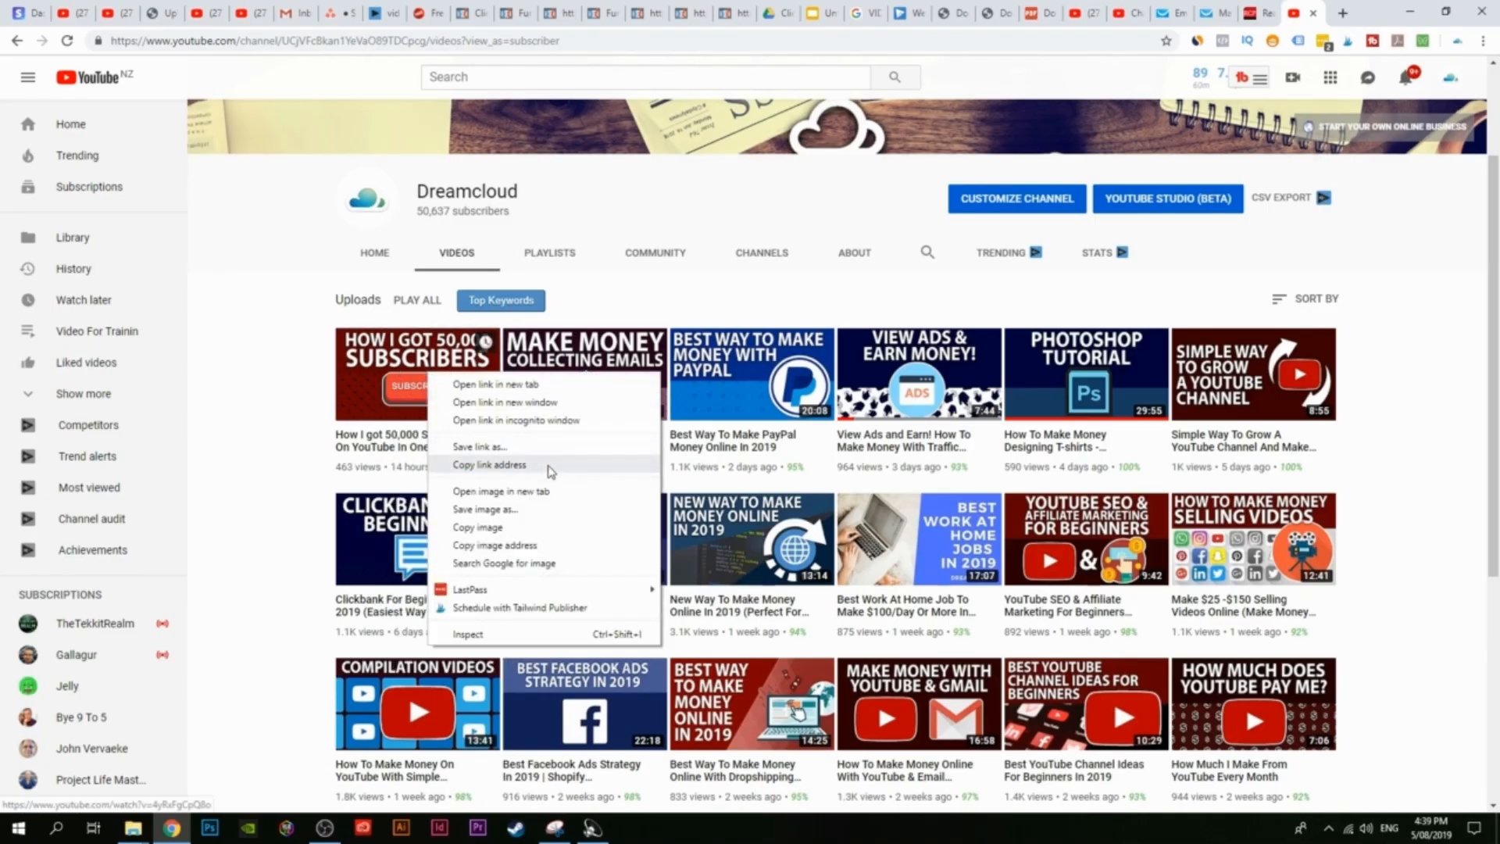
pyautogui.click(476, 466)
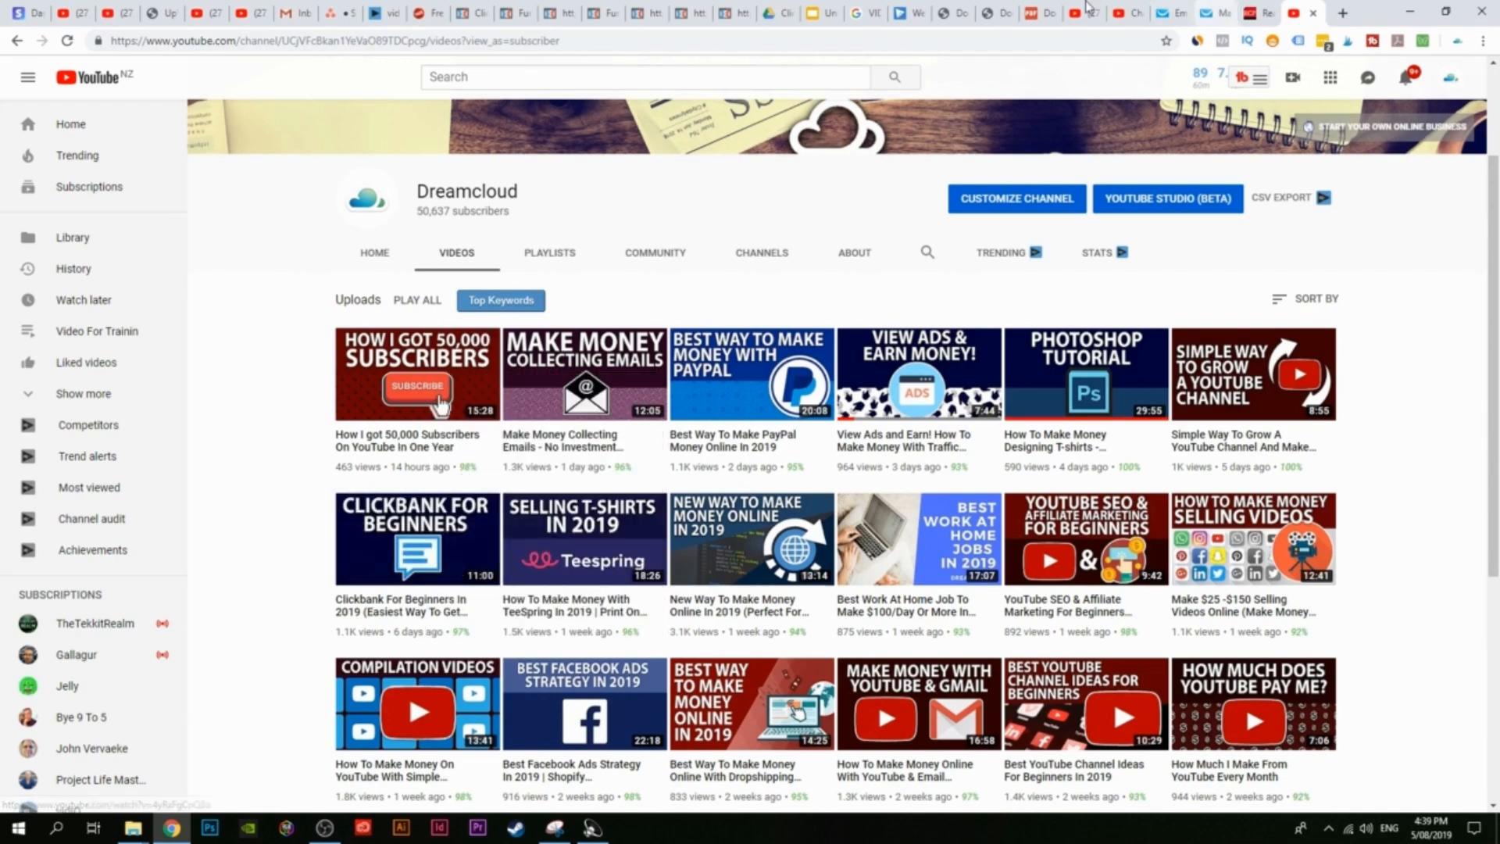
# Step: Paste the copied YouTube link into the lesson's video element and apply it
pyautogui.click(694, 10)
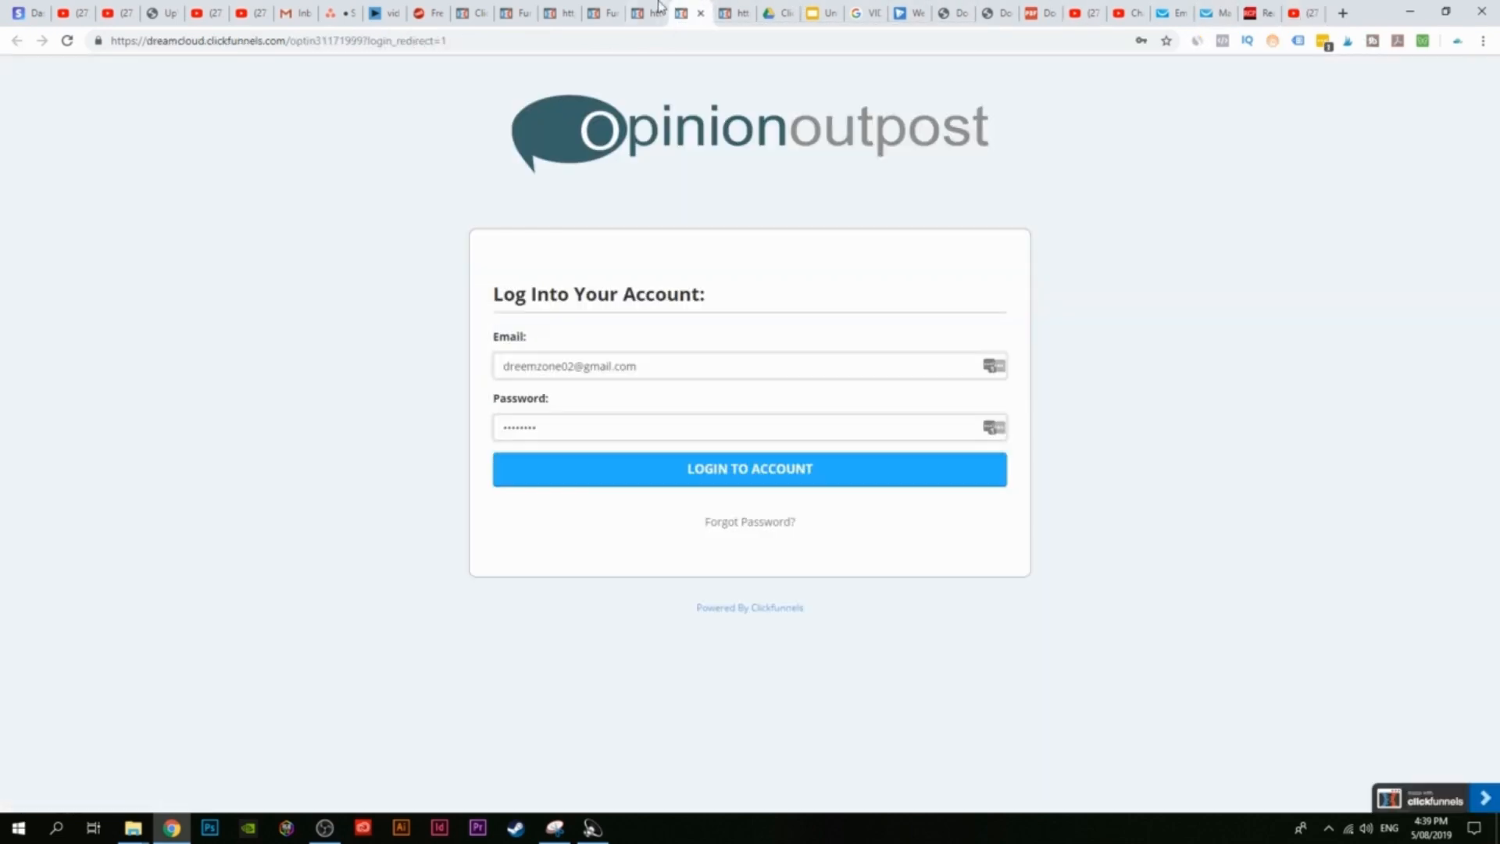
pyautogui.click(645, 11)
pyautogui.click(591, 7)
pyautogui.click(550, 8)
pyautogui.click(516, 8)
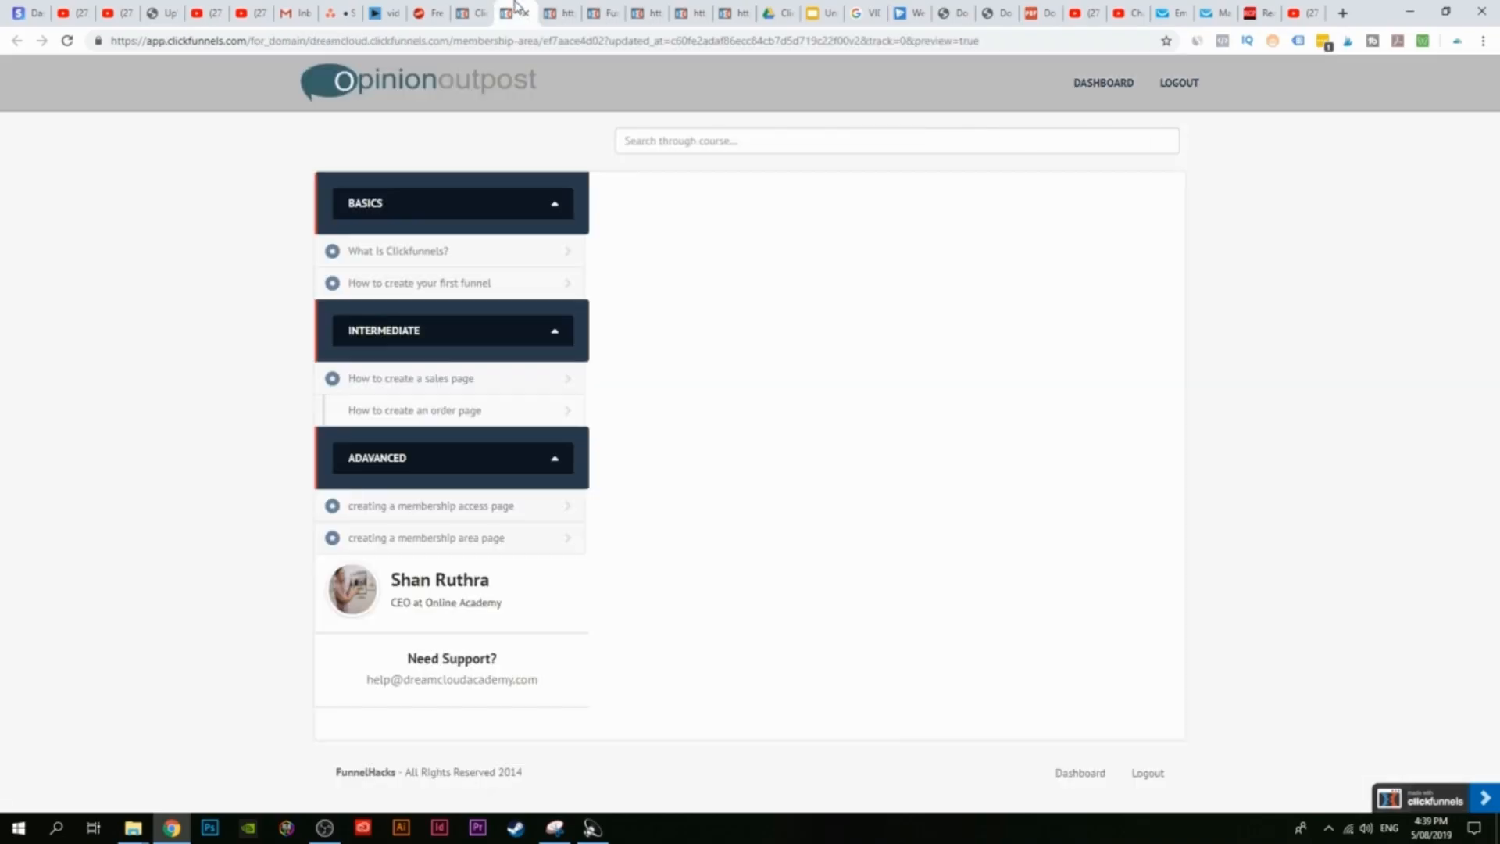
pyautogui.click(488, 9)
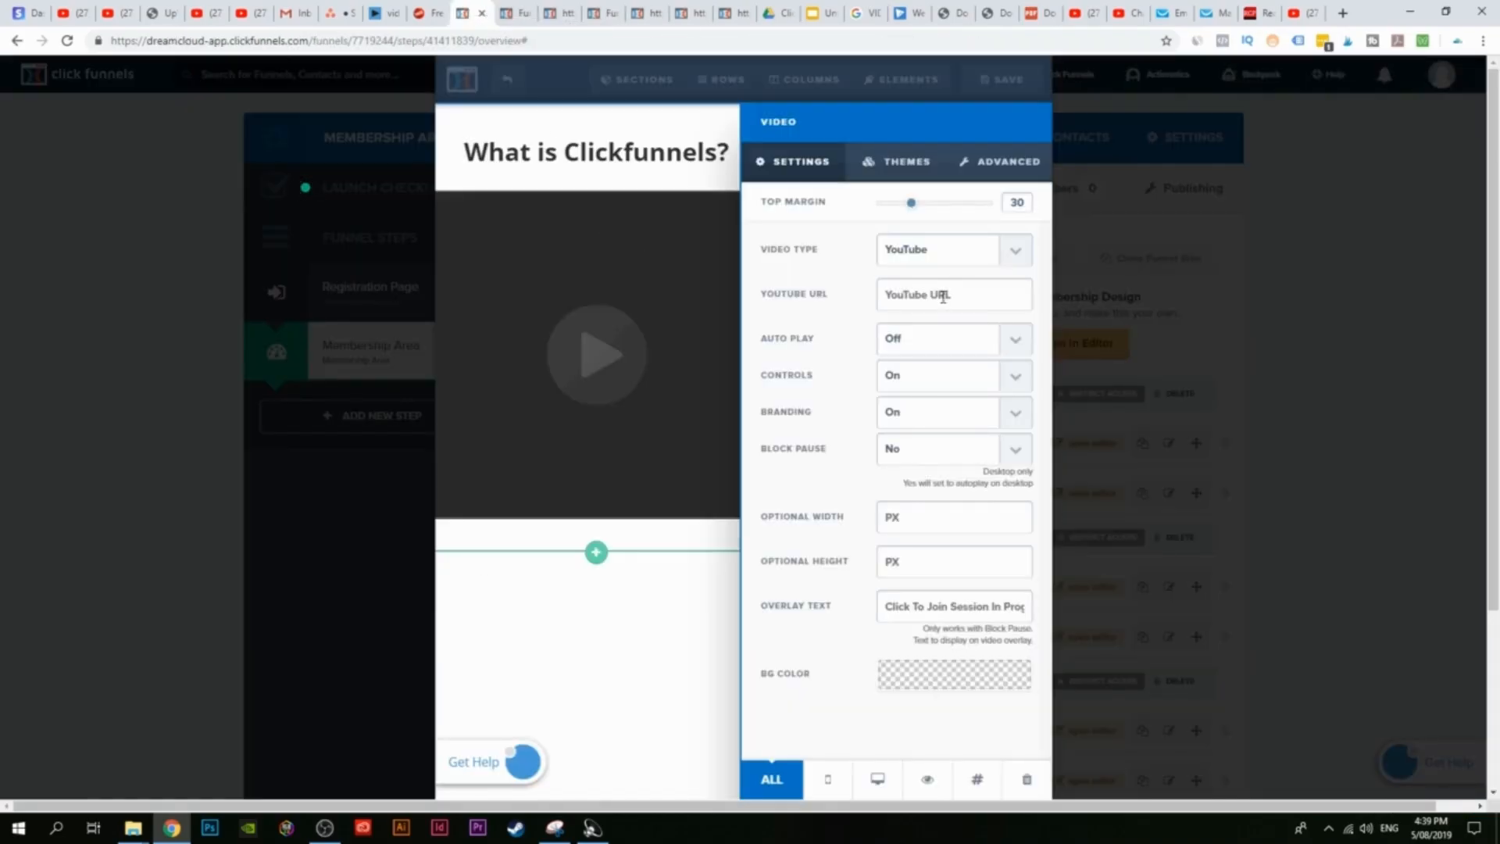
pyautogui.hotkey('ctrl', 'v')
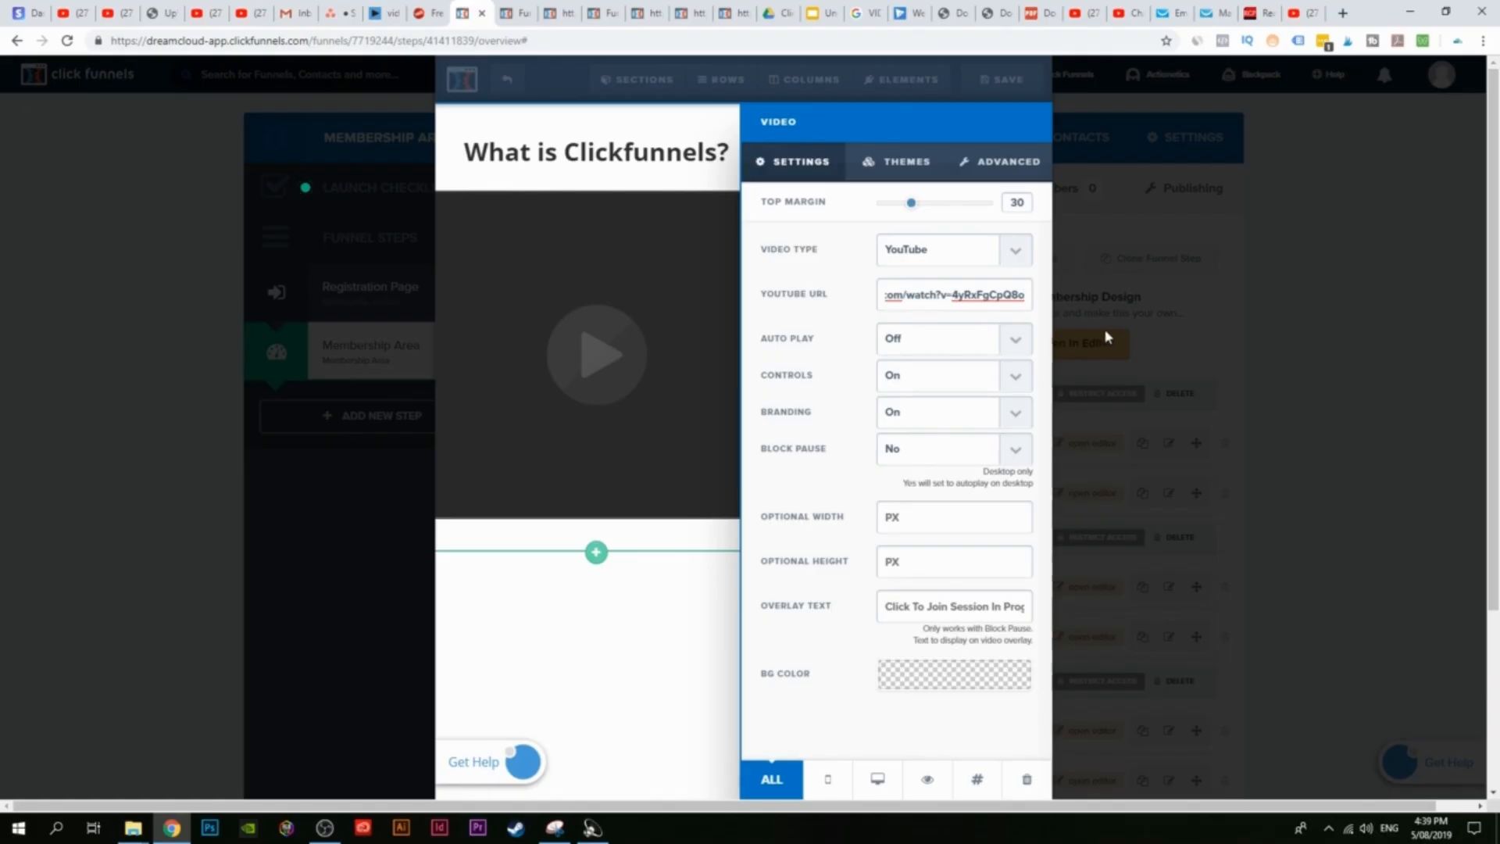
pyautogui.click(573, 685)
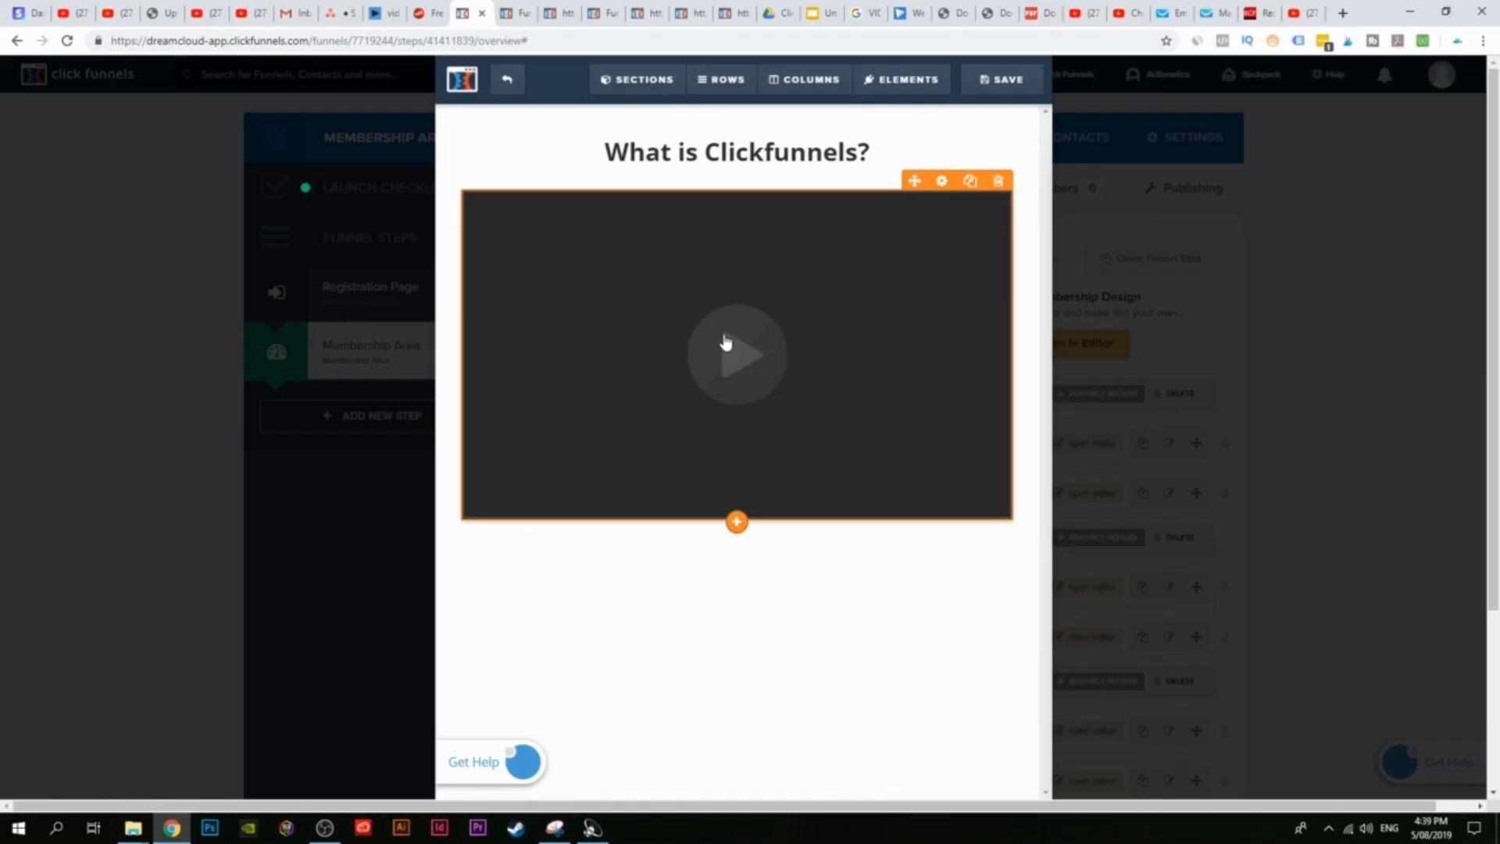
# Step: Add a paragraph below the video, save the lesson page, and reload the member preview
pyautogui.click(737, 522)
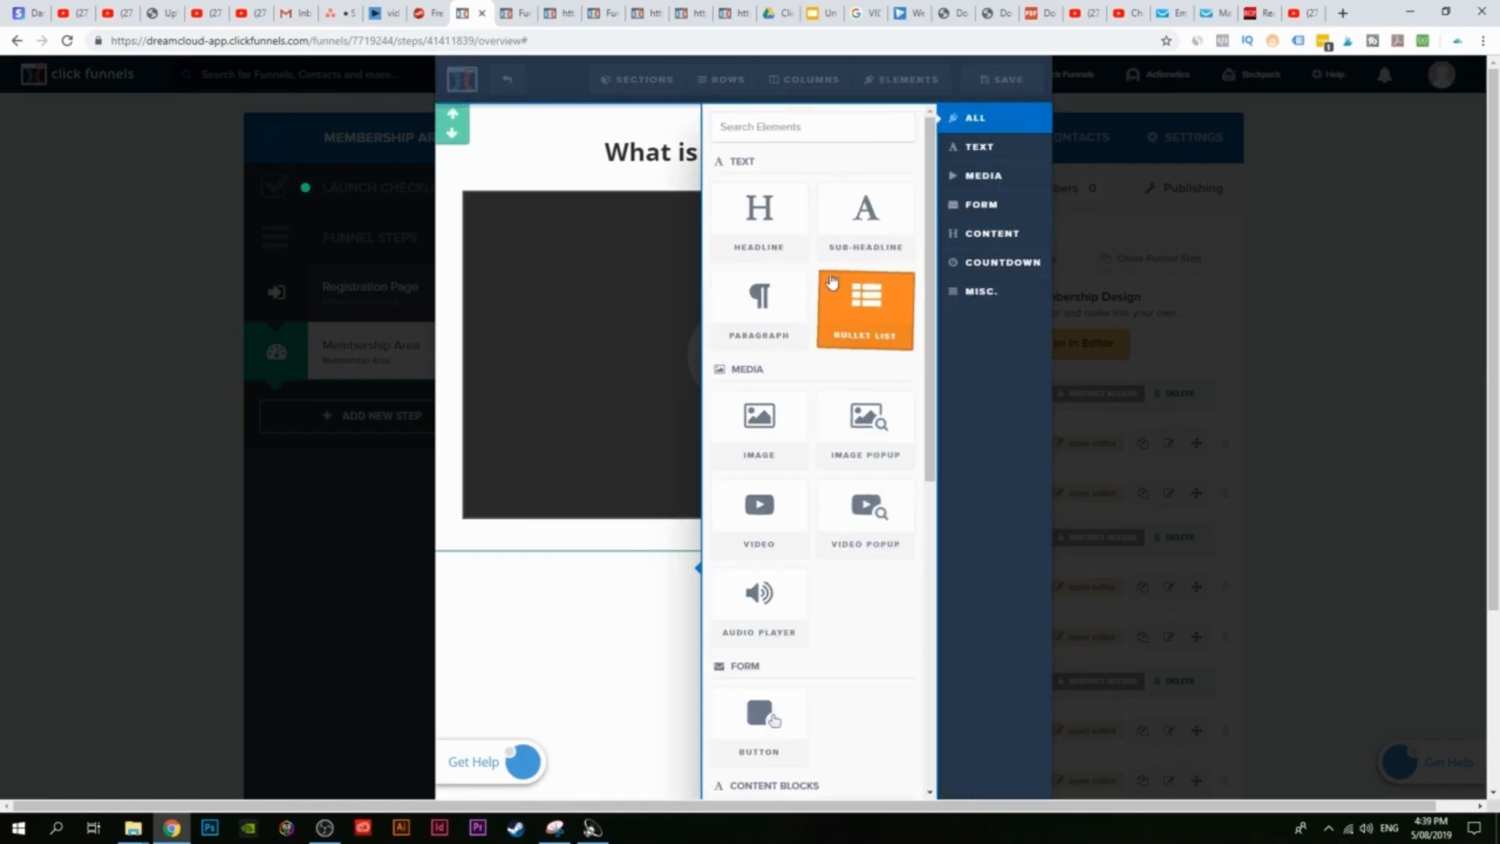
pyautogui.click(762, 328)
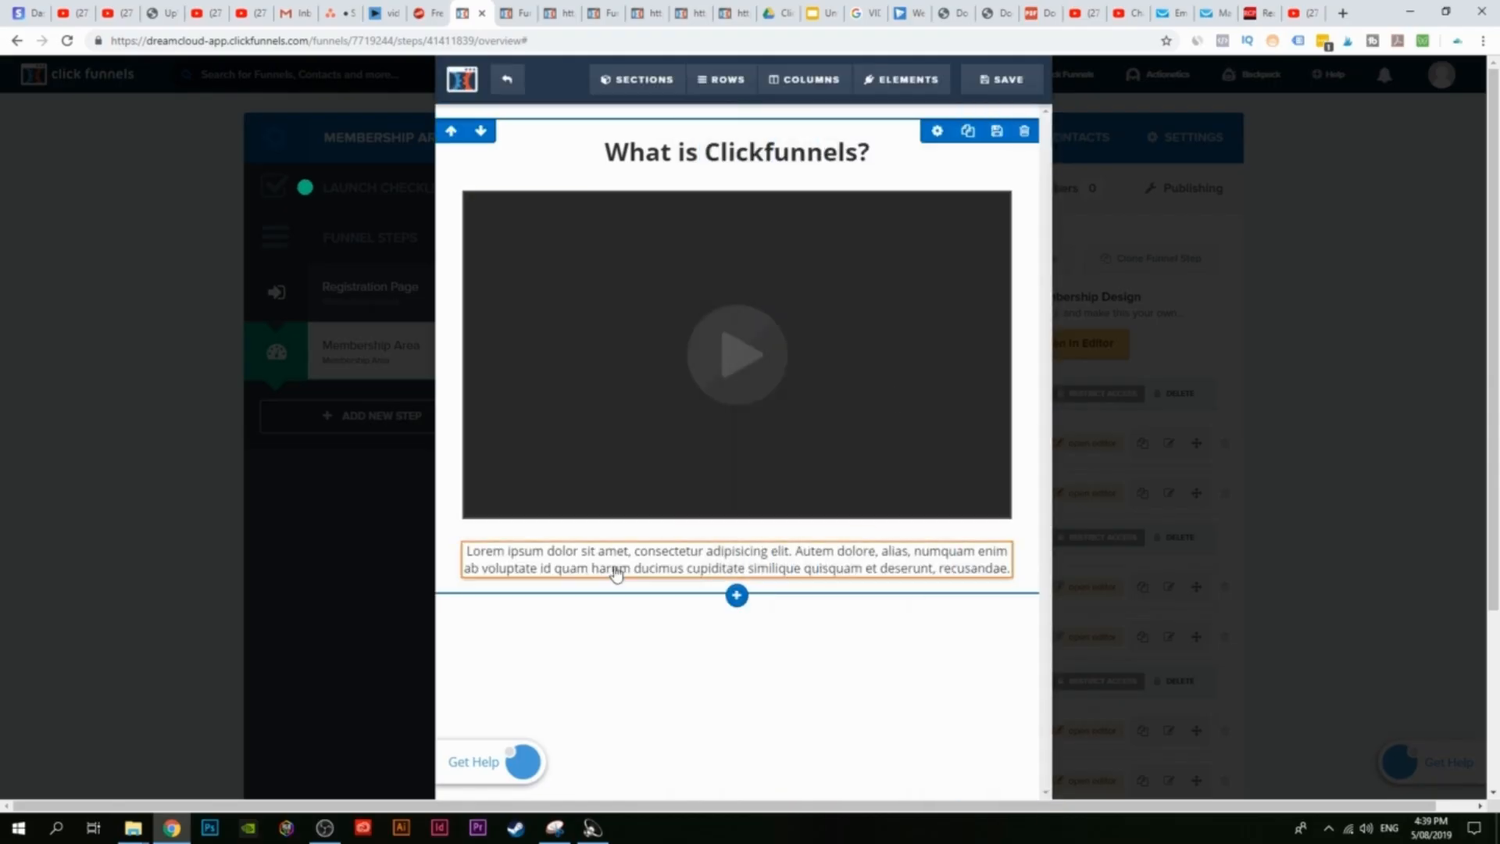
pyautogui.click(536, 560)
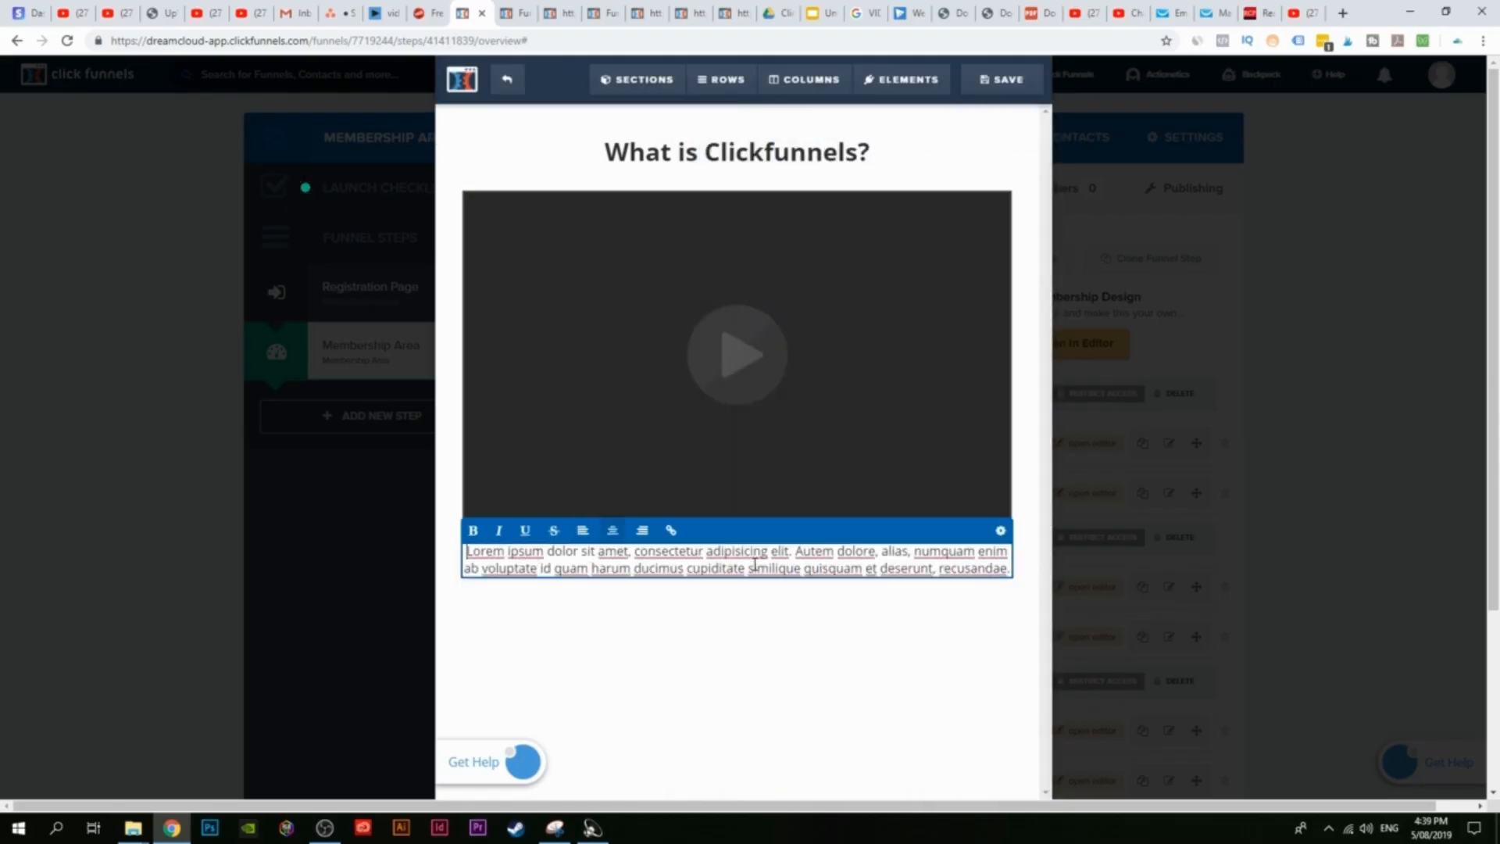
pyautogui.click(737, 610)
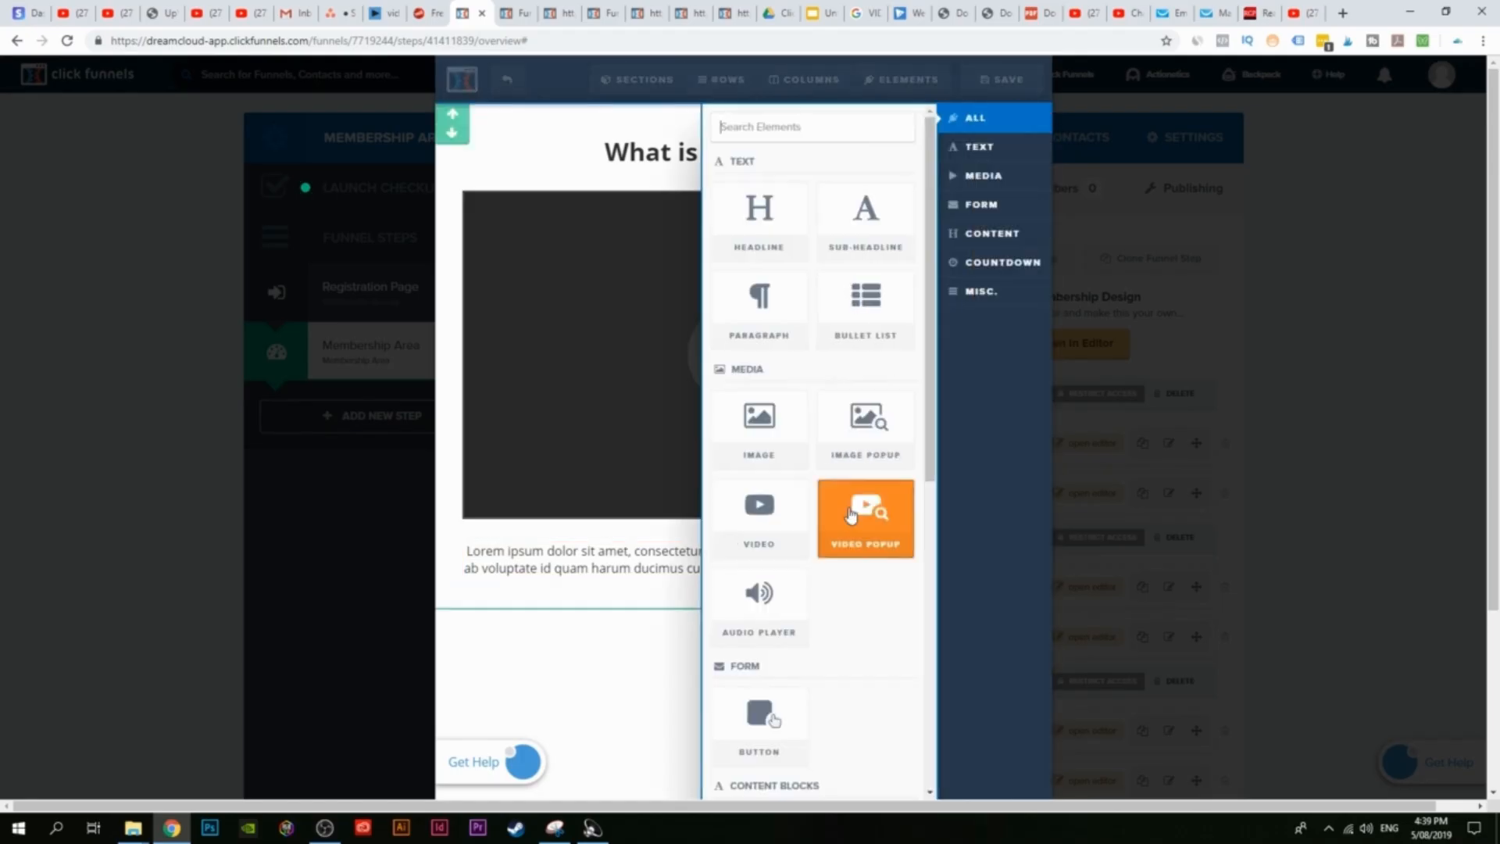
pyautogui.scroll(-7, 782, 568)
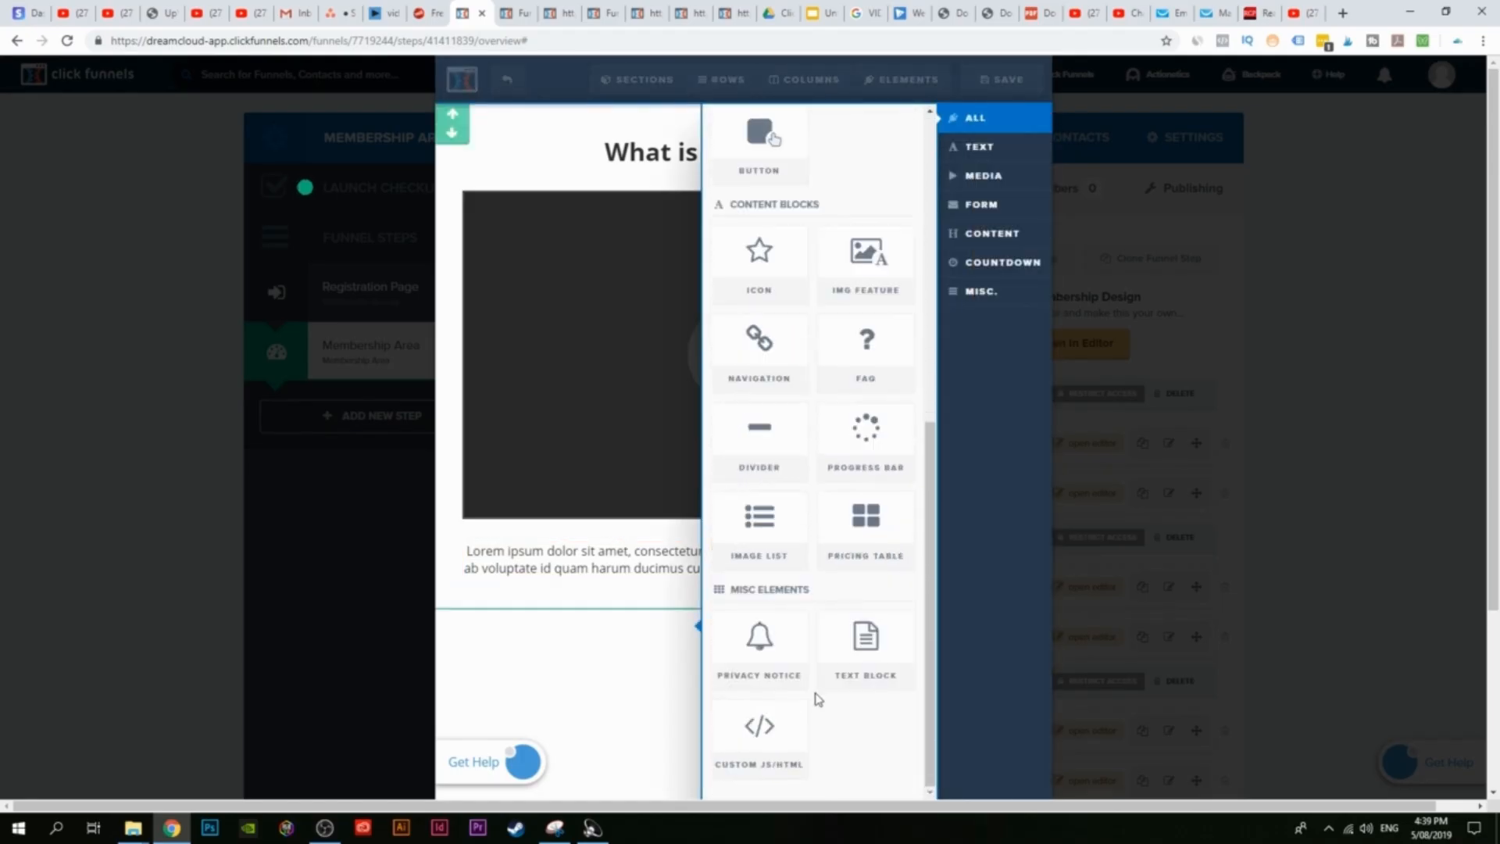
pyautogui.scroll(7, 863, 617)
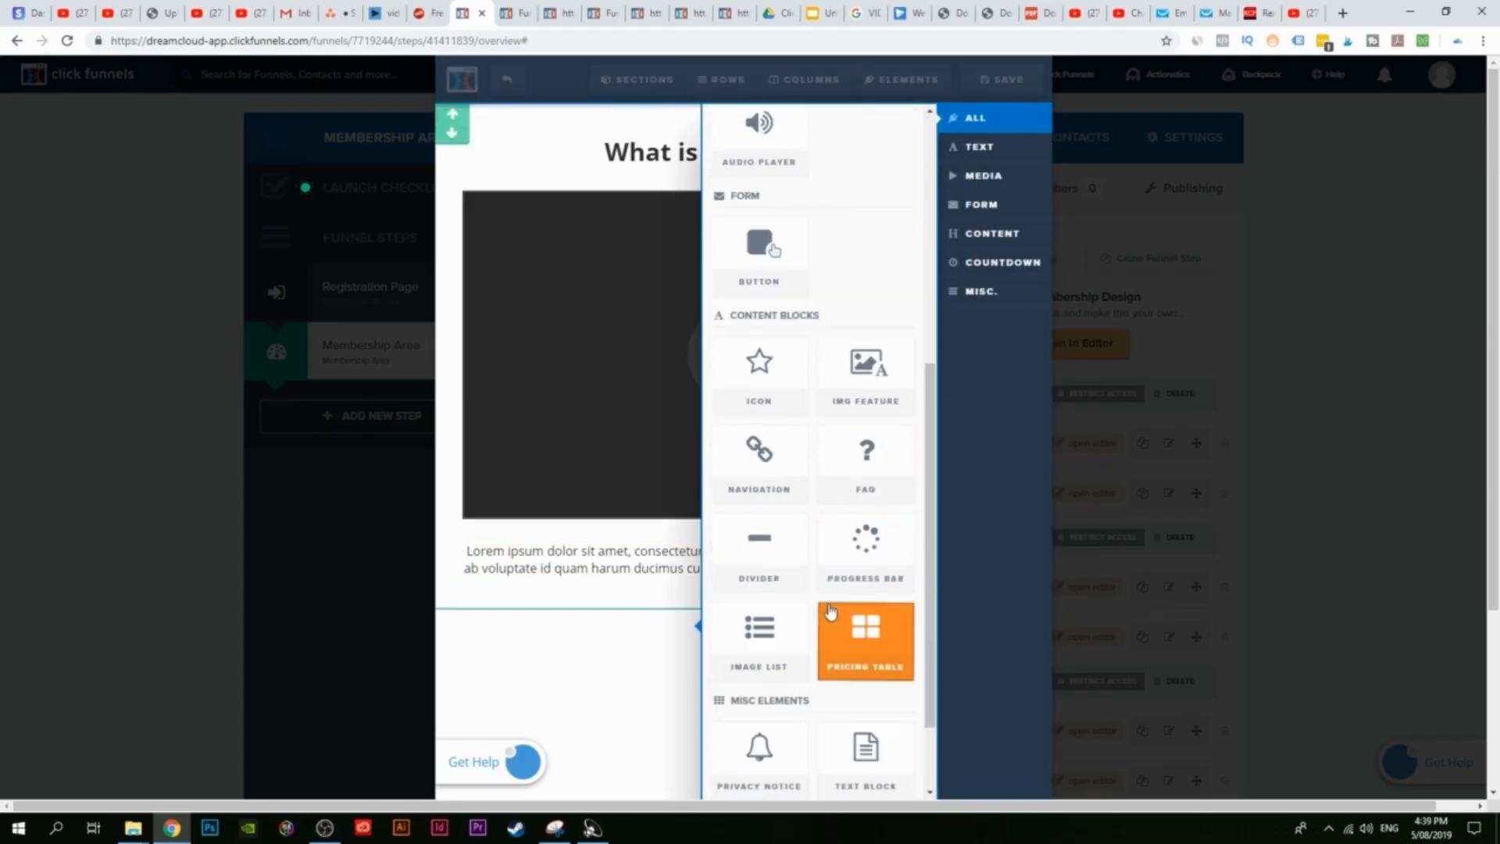
pyautogui.click(537, 432)
pyautogui.click(1026, 80)
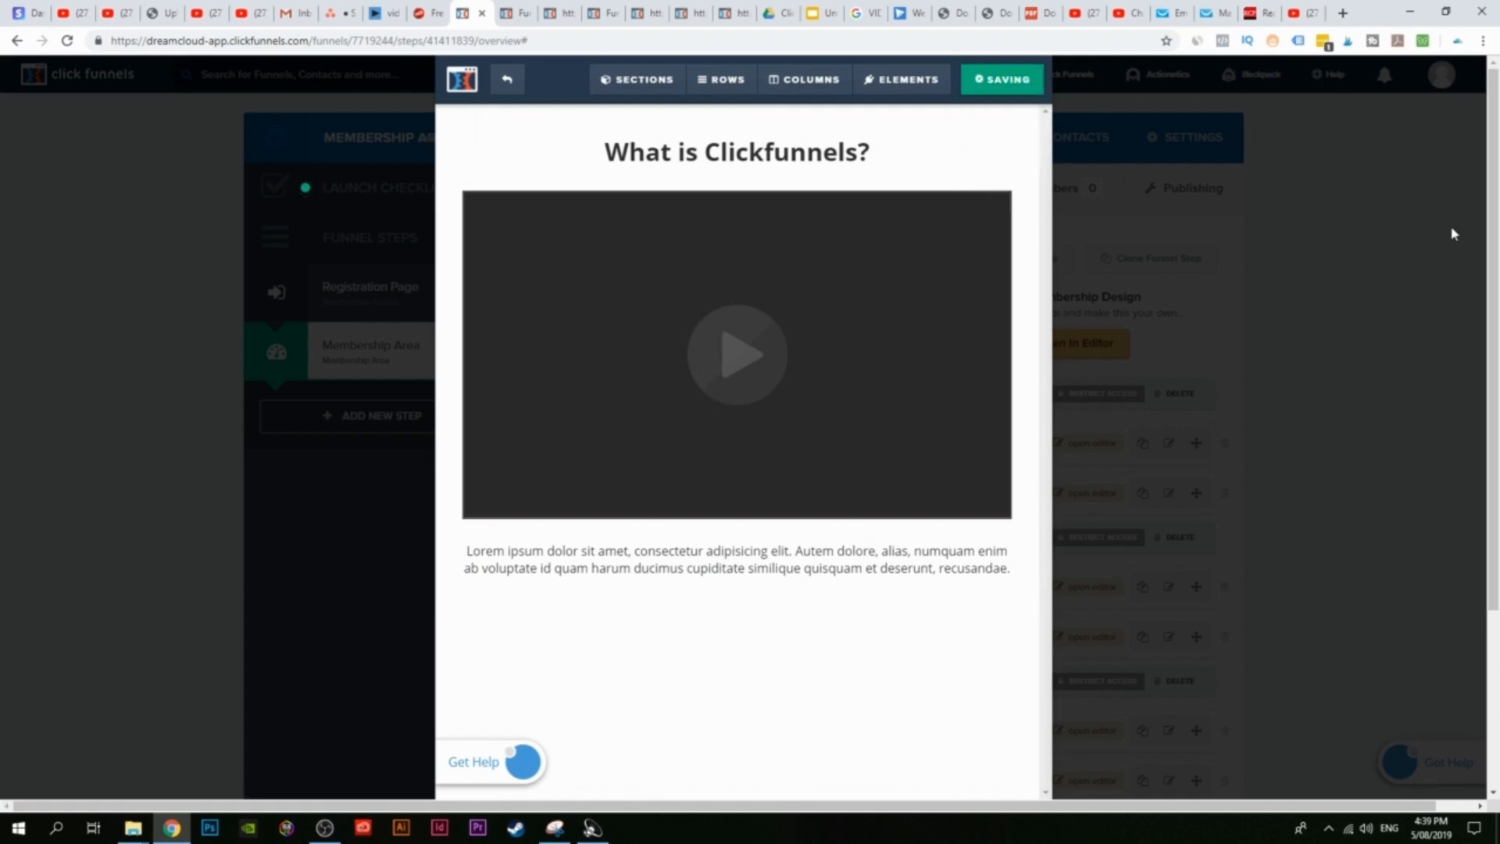
pyautogui.click(516, 12)
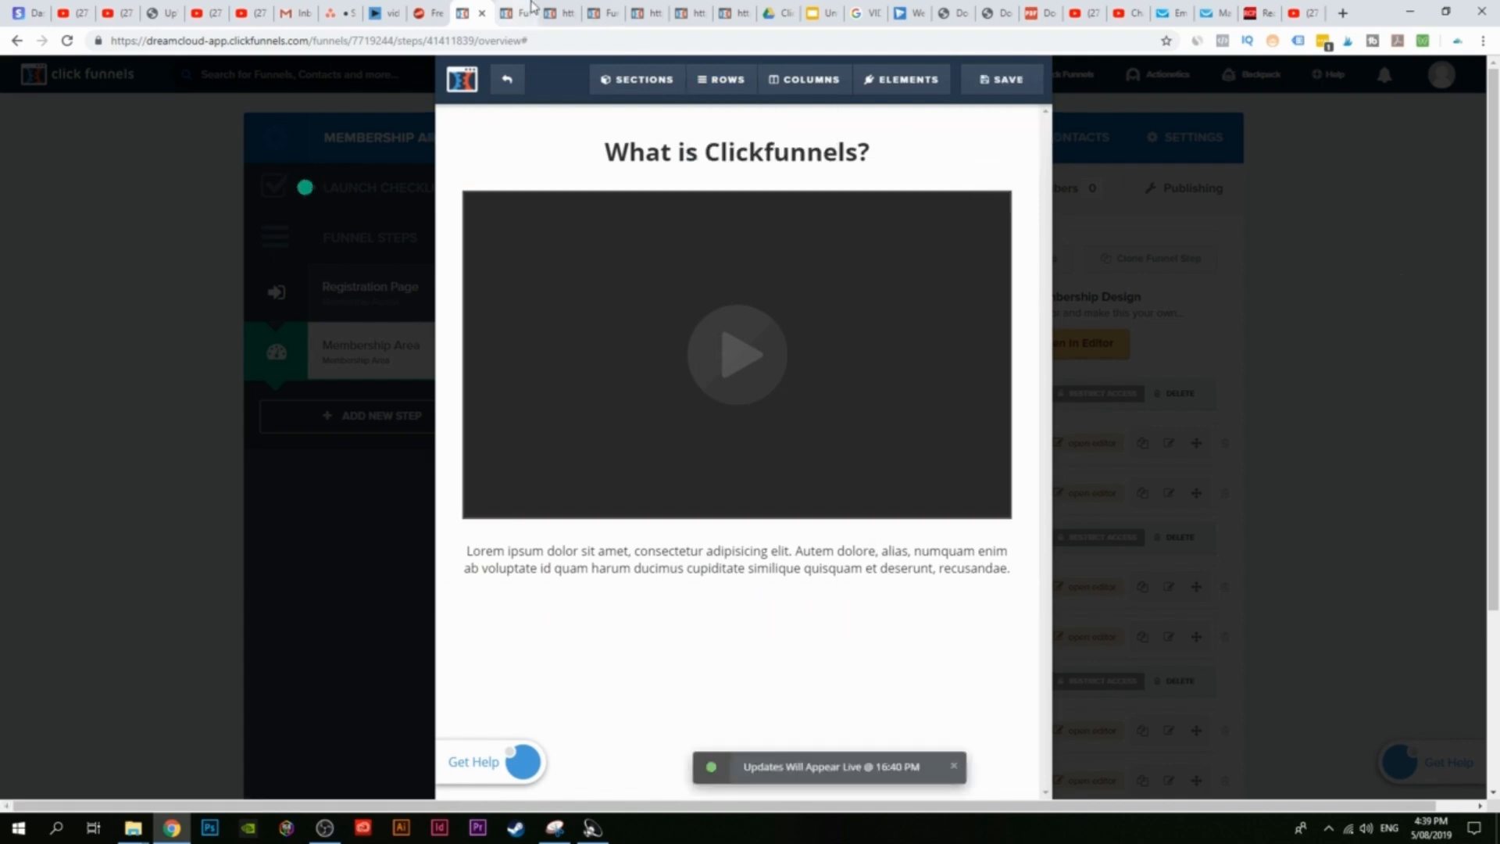
pyautogui.click(67, 41)
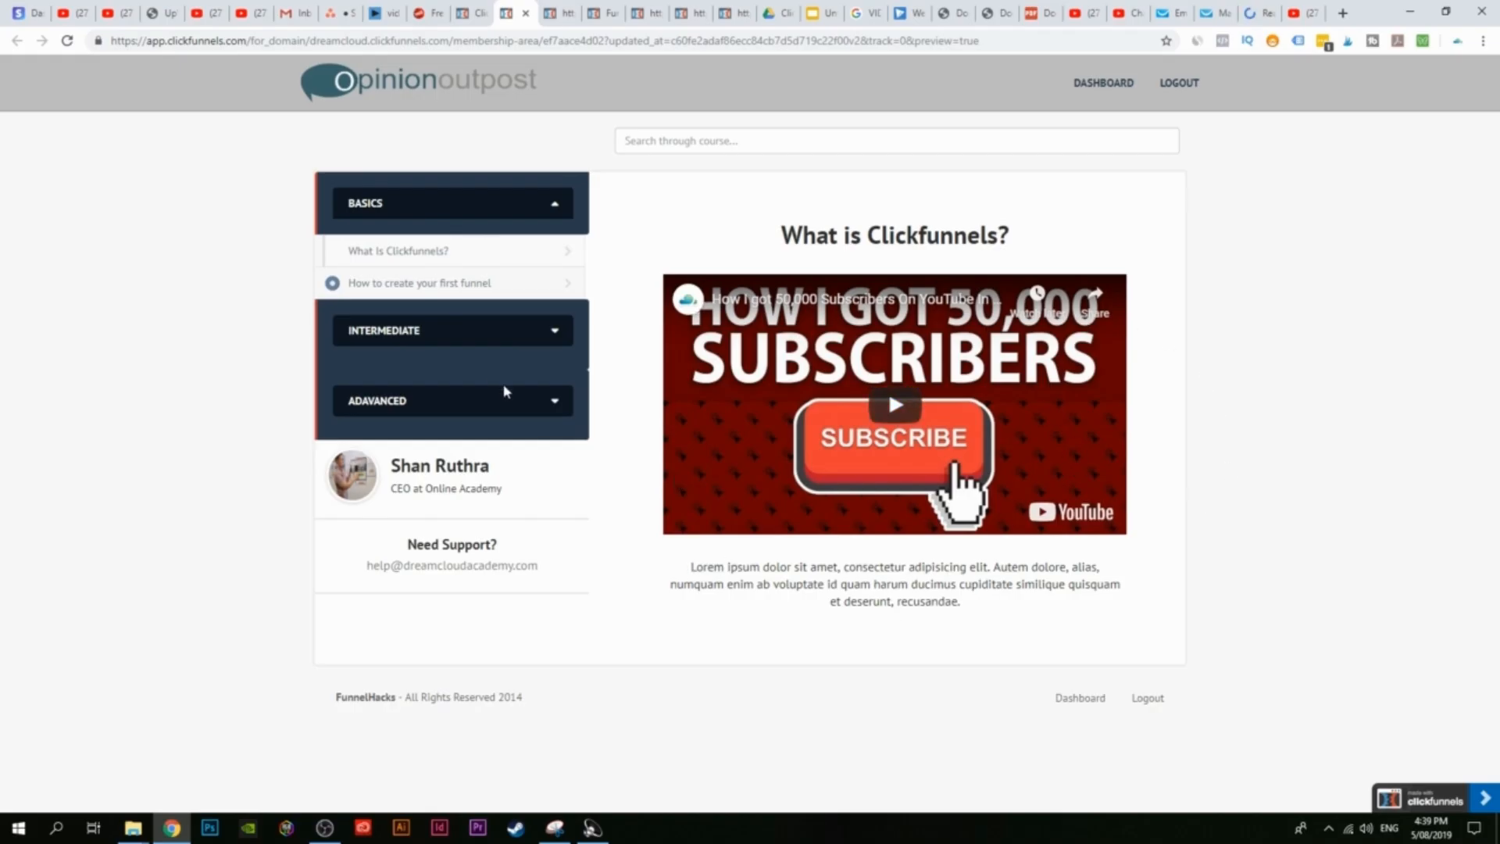
# Step: Leave the current lesson editor and open the How to create your first funnel lesson for editing
pyautogui.click(447, 289)
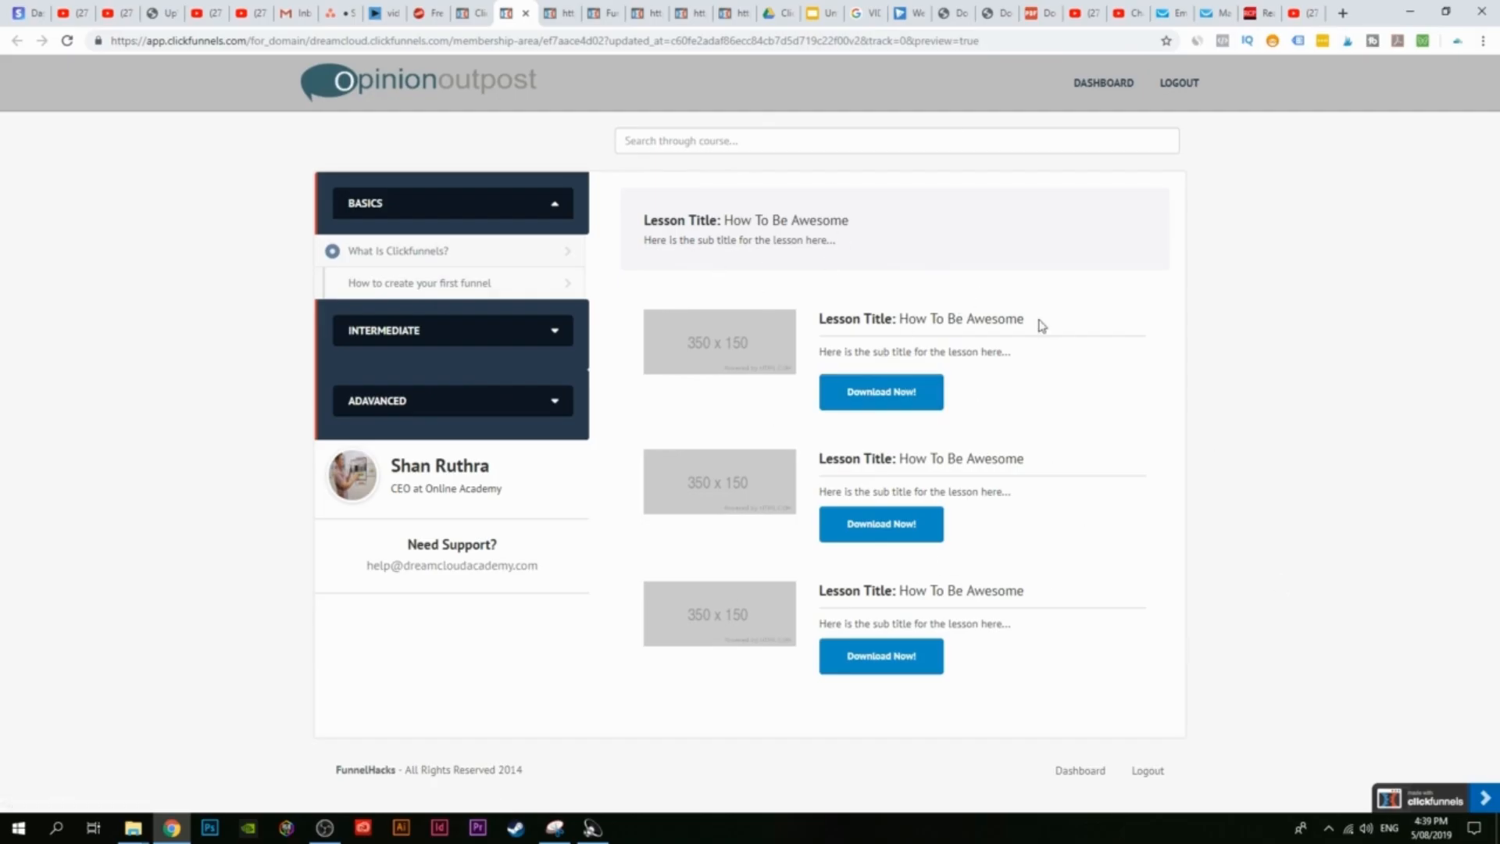
pyautogui.click(483, 9)
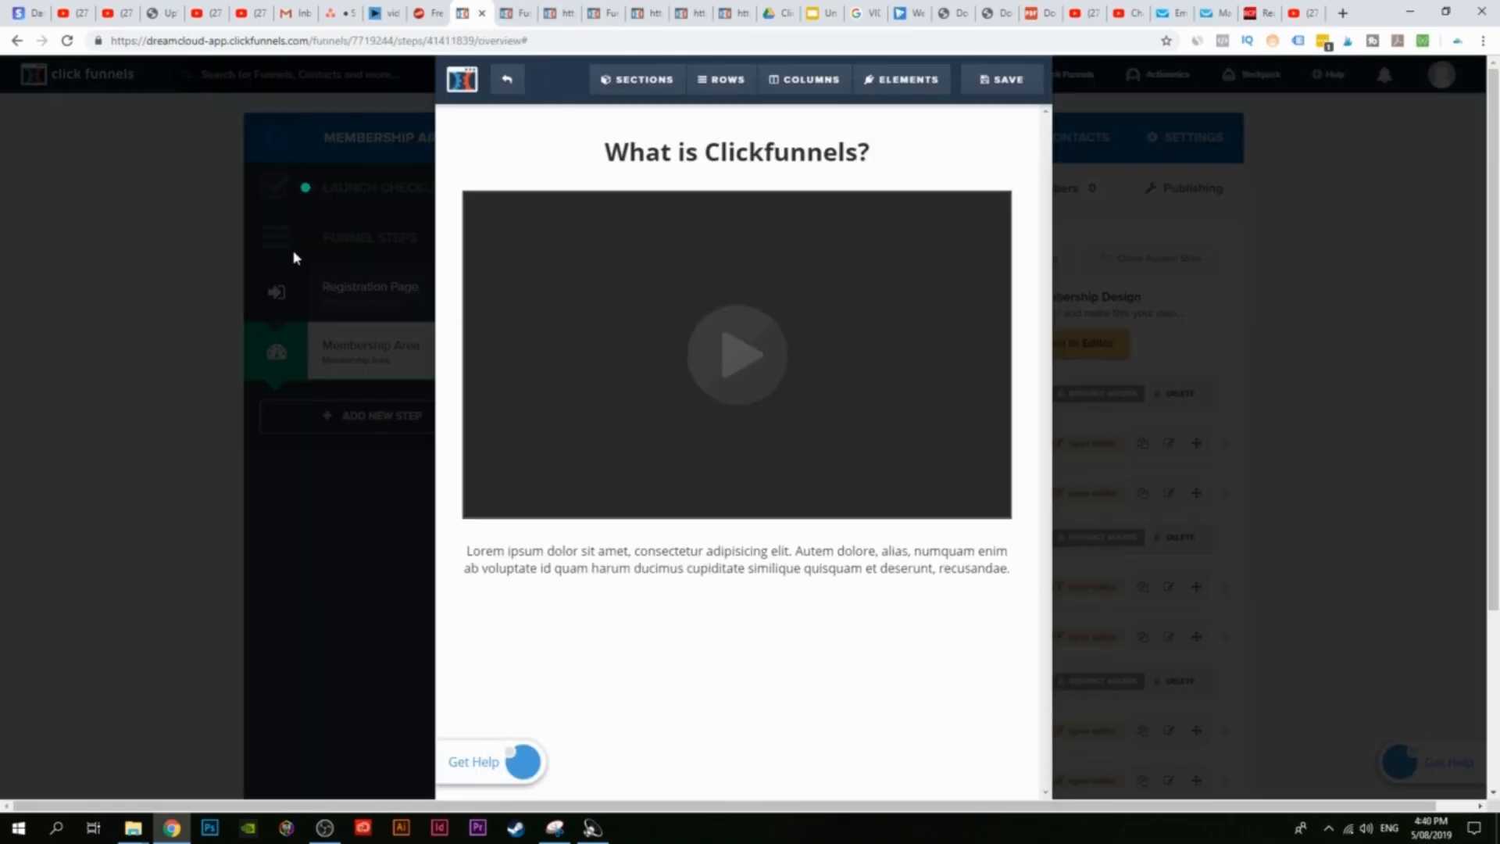
pyautogui.click(507, 88)
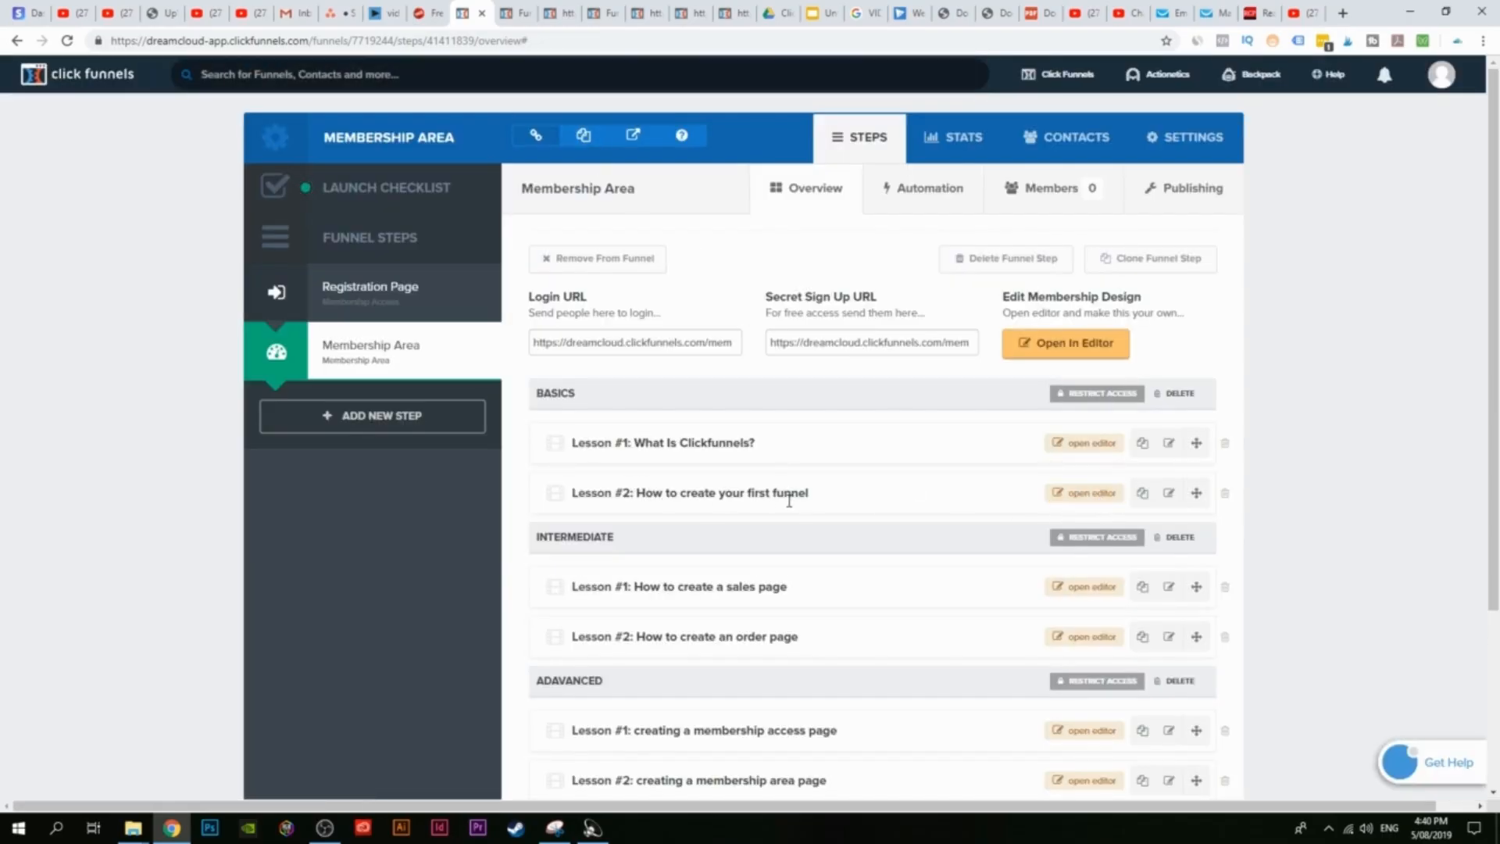
pyautogui.click(1086, 493)
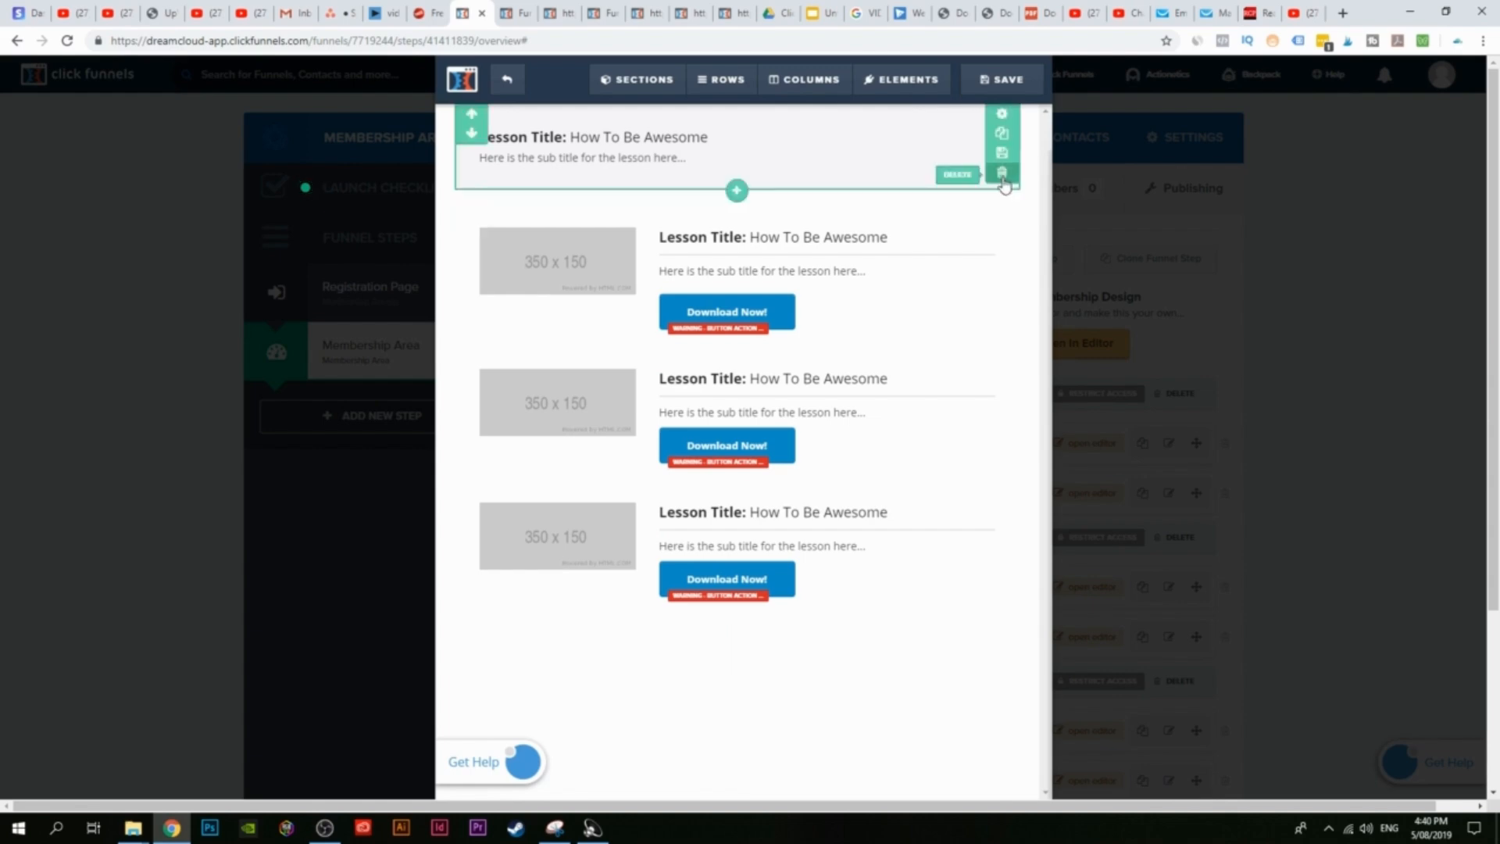
# Step: Delete both template sections from the lesson page, confirming each deletion
pyautogui.click(1001, 172)
pyautogui.click(822, 131)
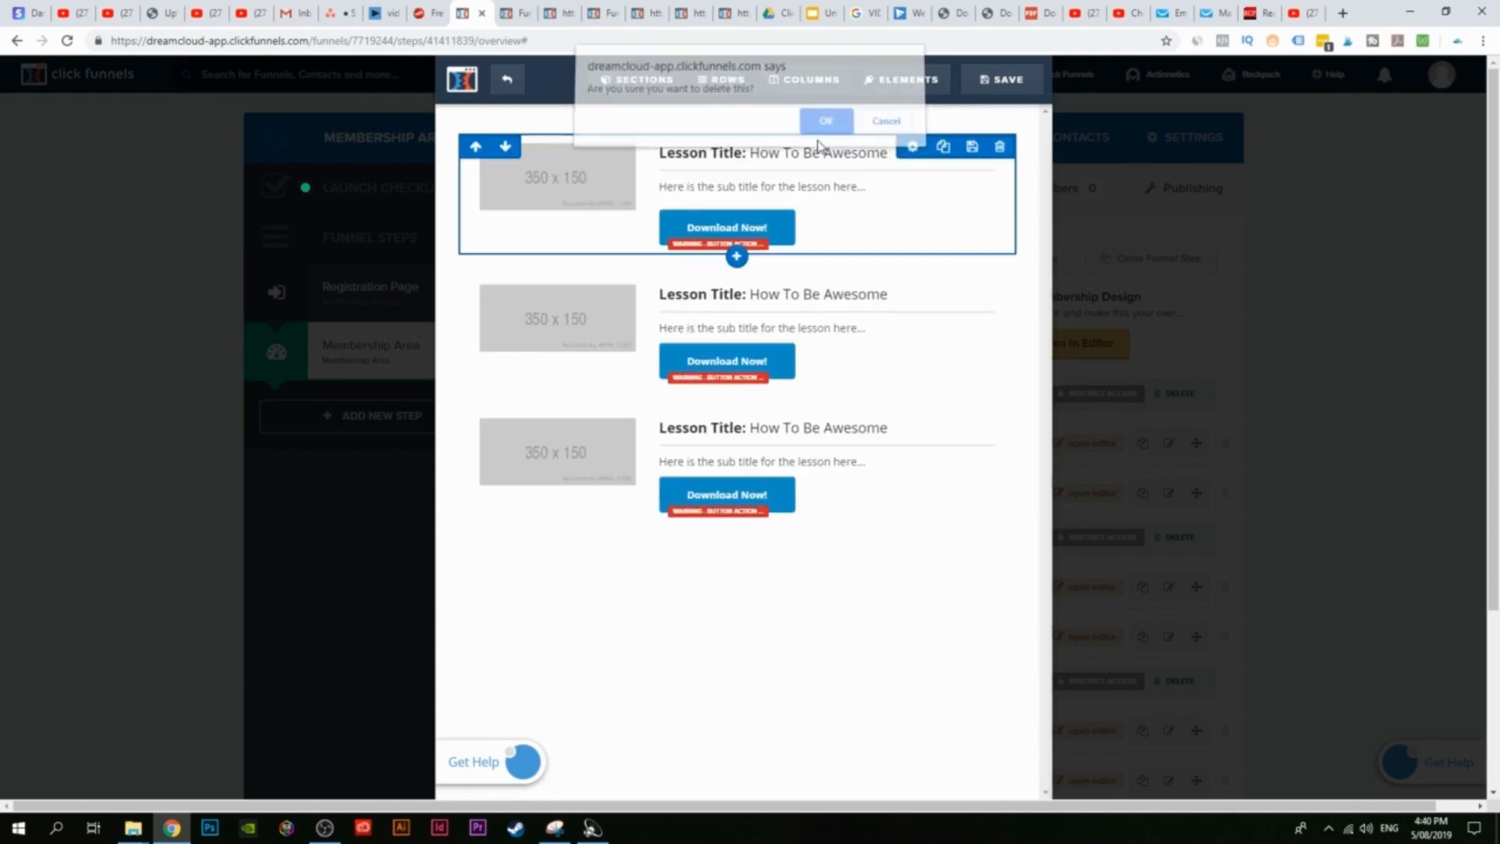
pyautogui.click(1009, 176)
pyautogui.click(820, 130)
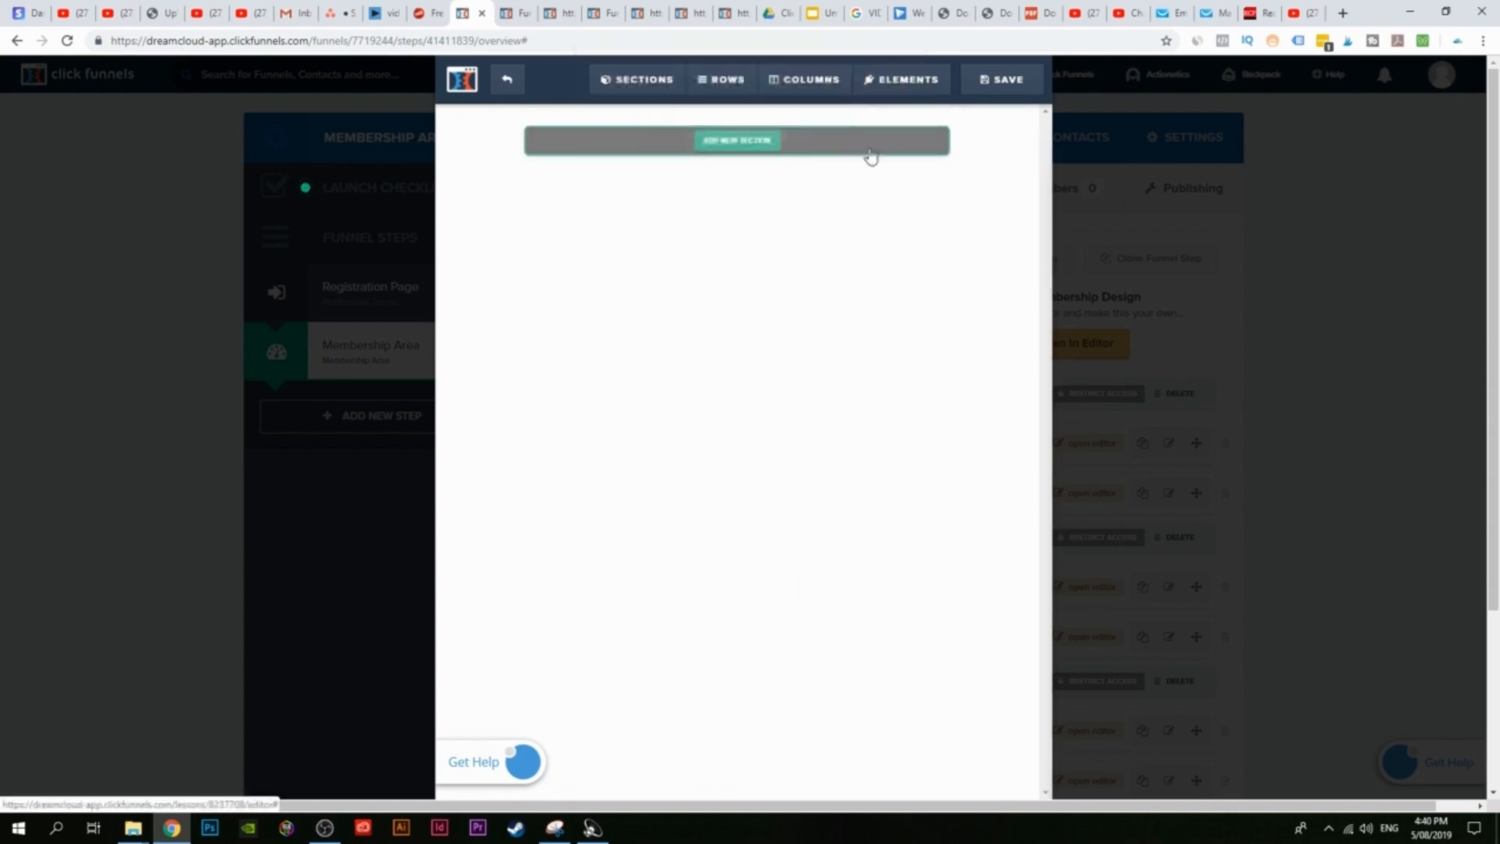
# Step: Add a full-width section with a single-column row and a headline element to the empty page
pyautogui.click(736, 142)
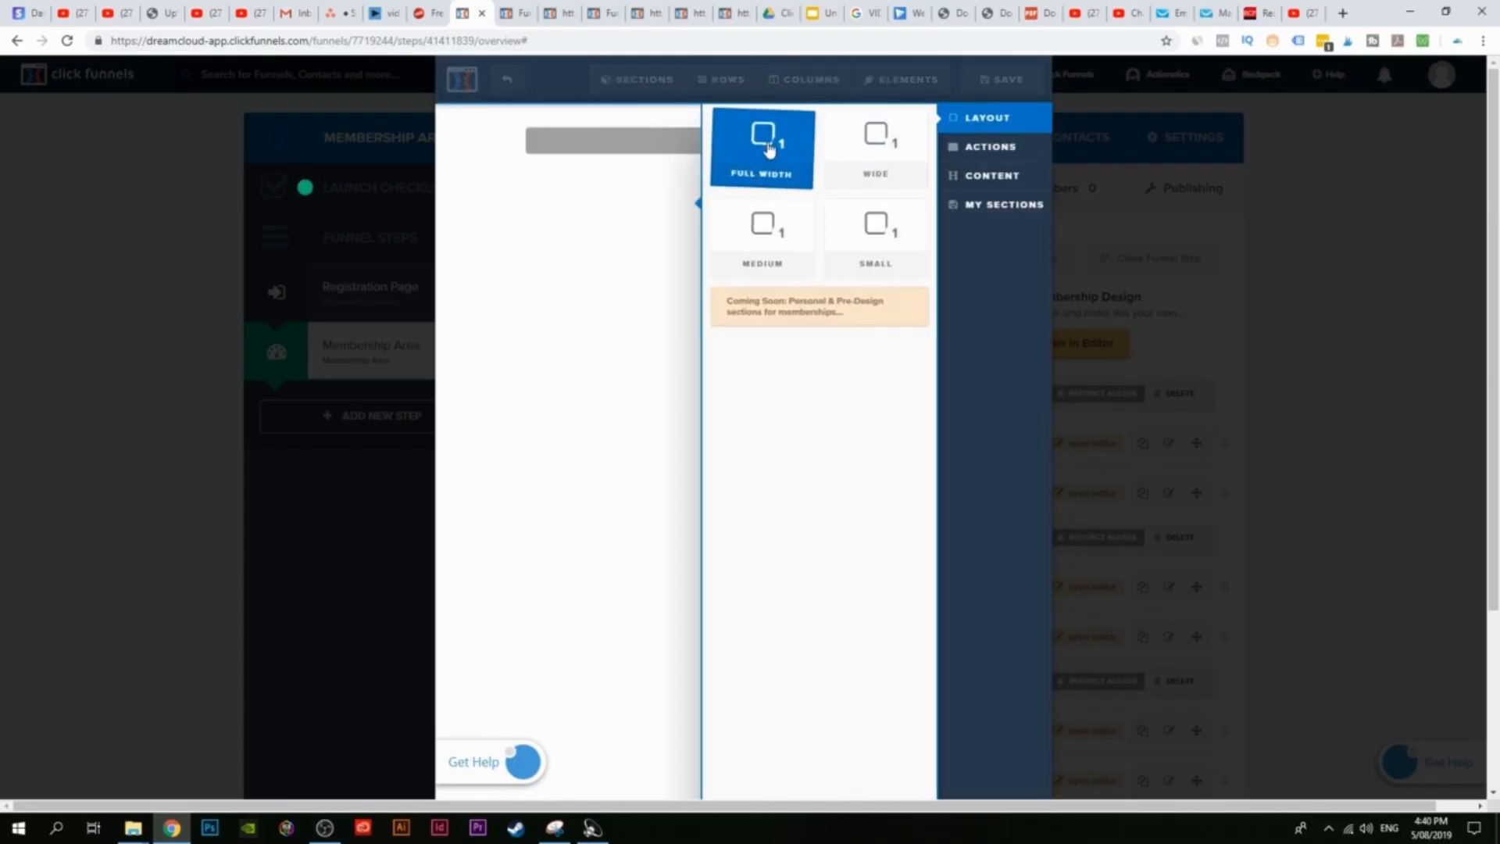
pyautogui.click(769, 150)
pyautogui.moveTo(737, 157)
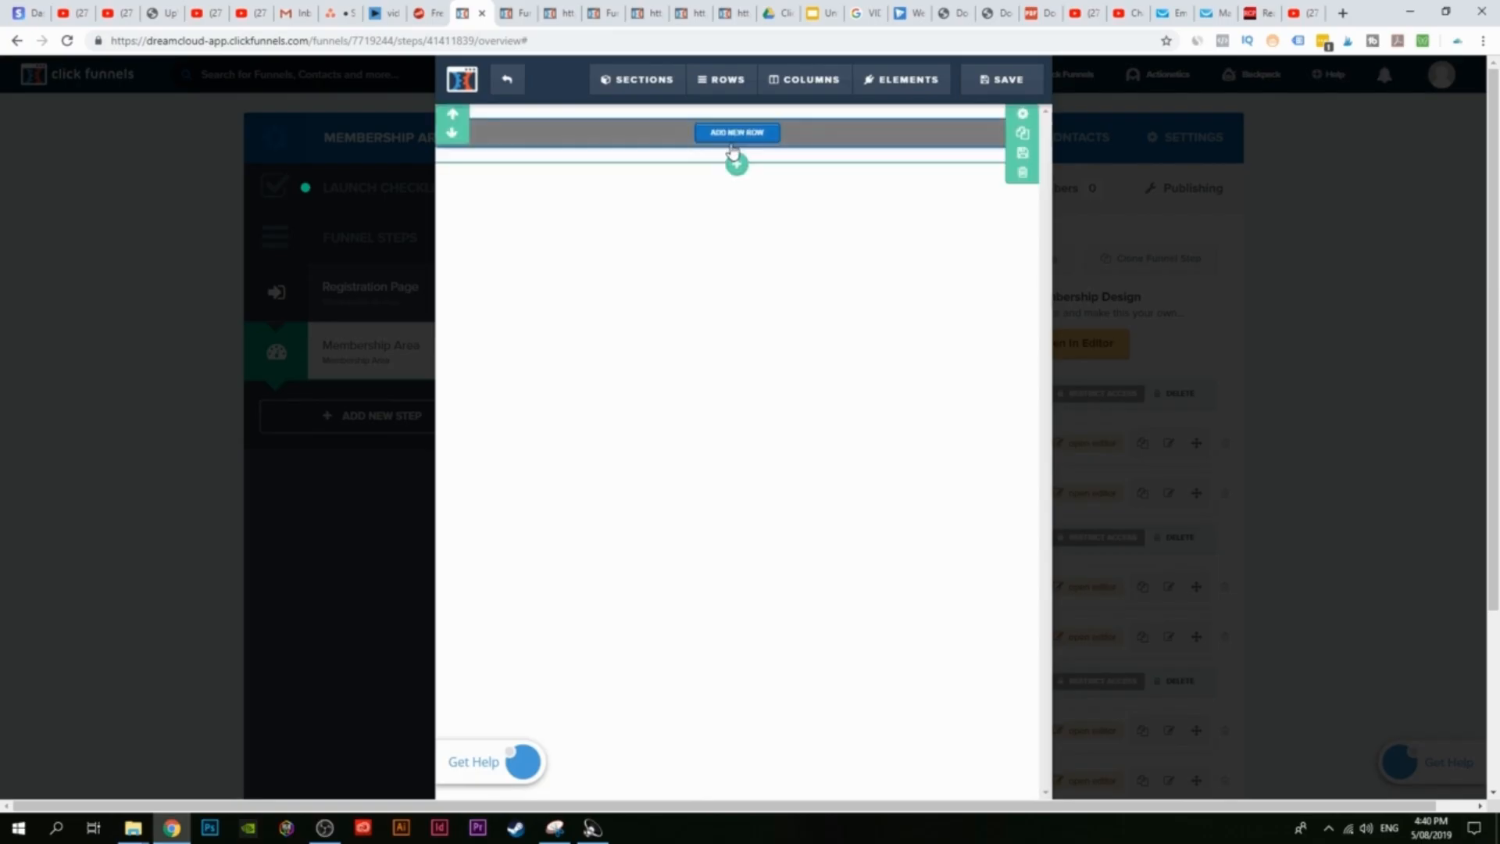
pyautogui.click(738, 134)
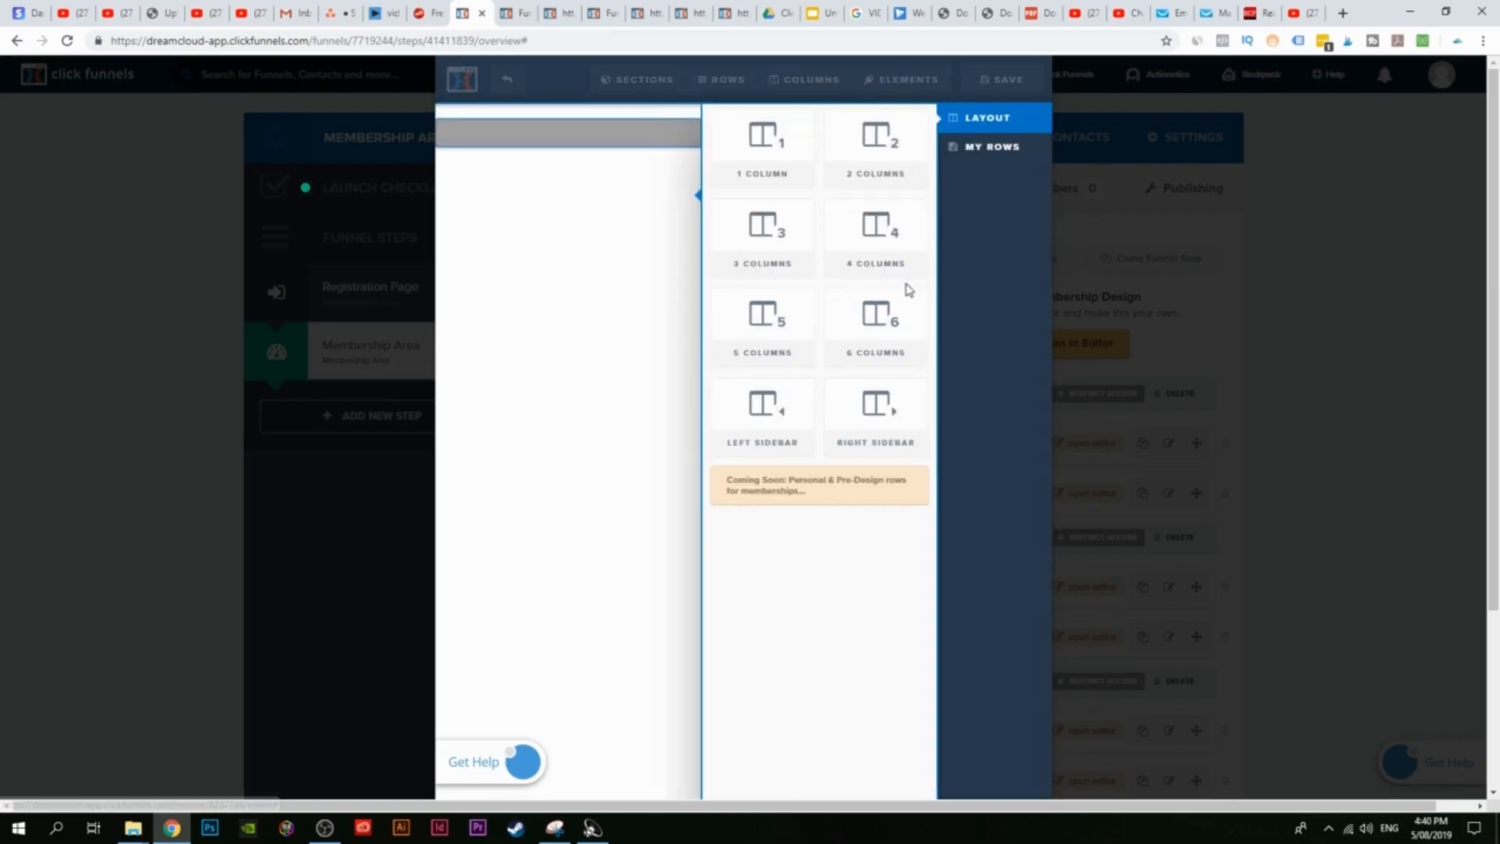
pyautogui.click(772, 152)
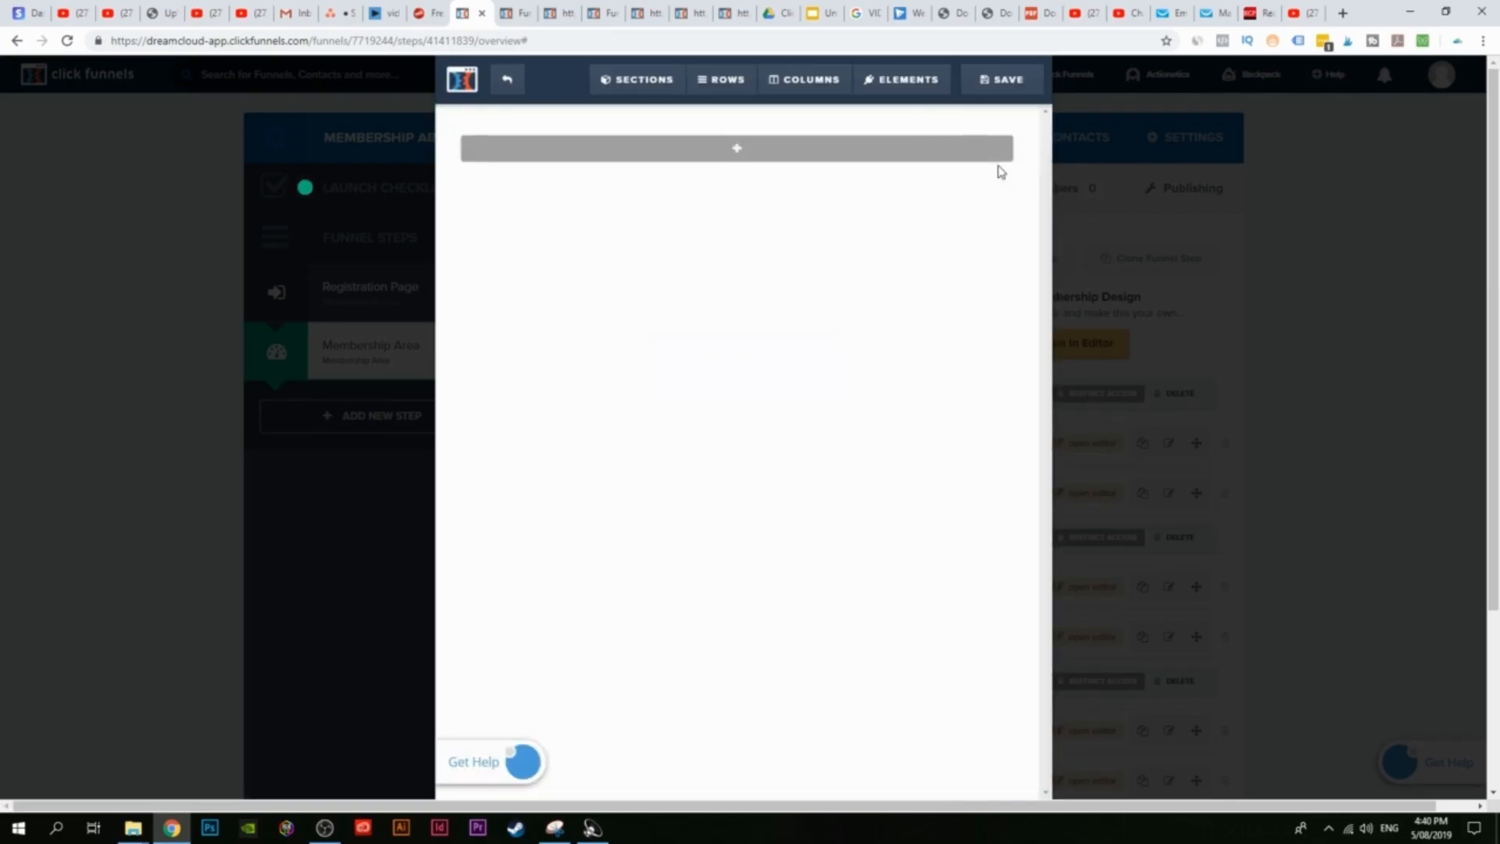
pyautogui.click(735, 150)
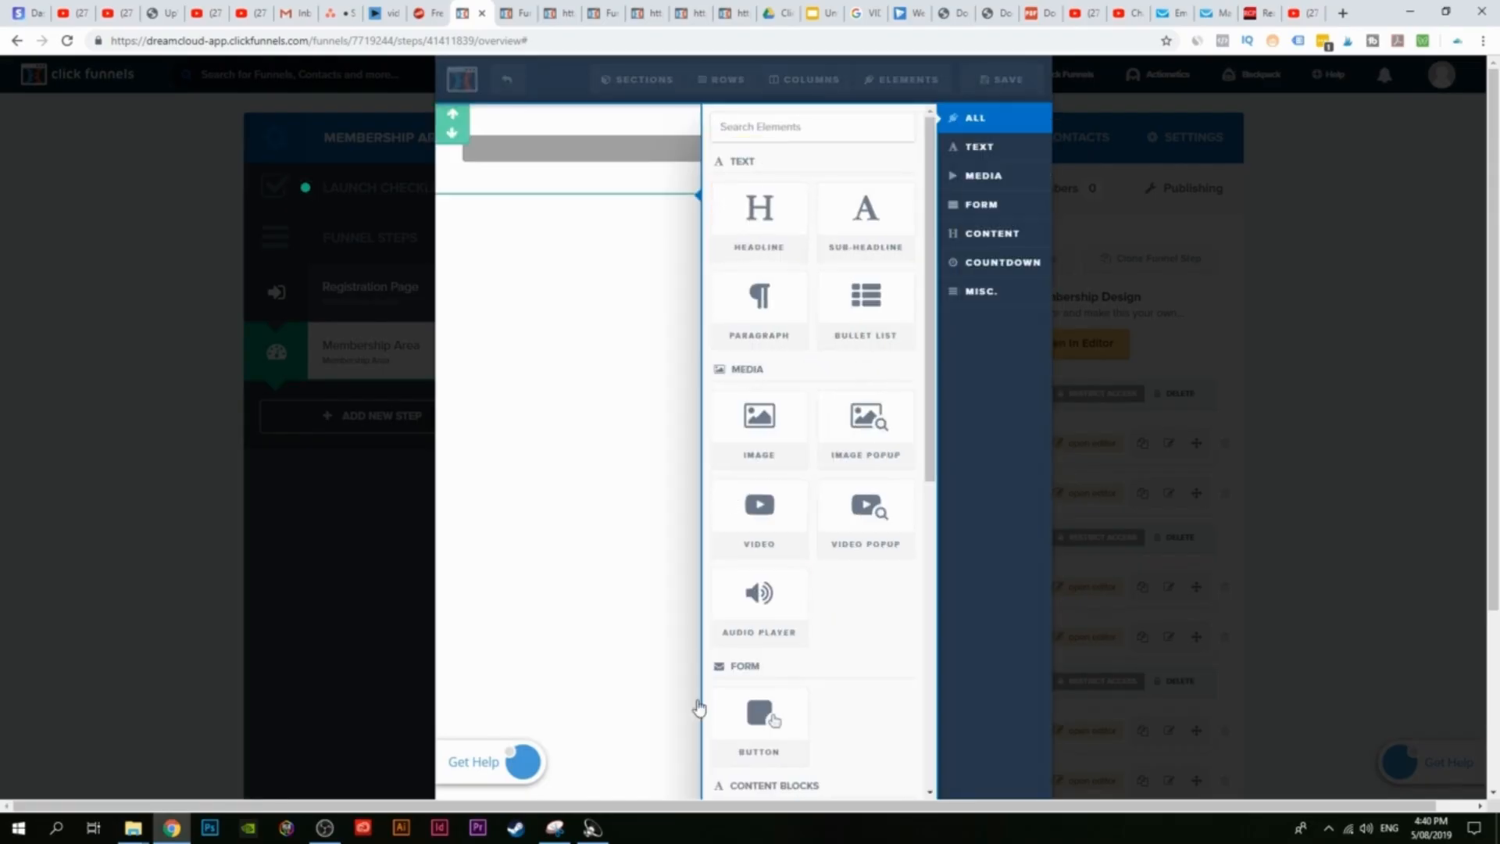
pyautogui.click(762, 223)
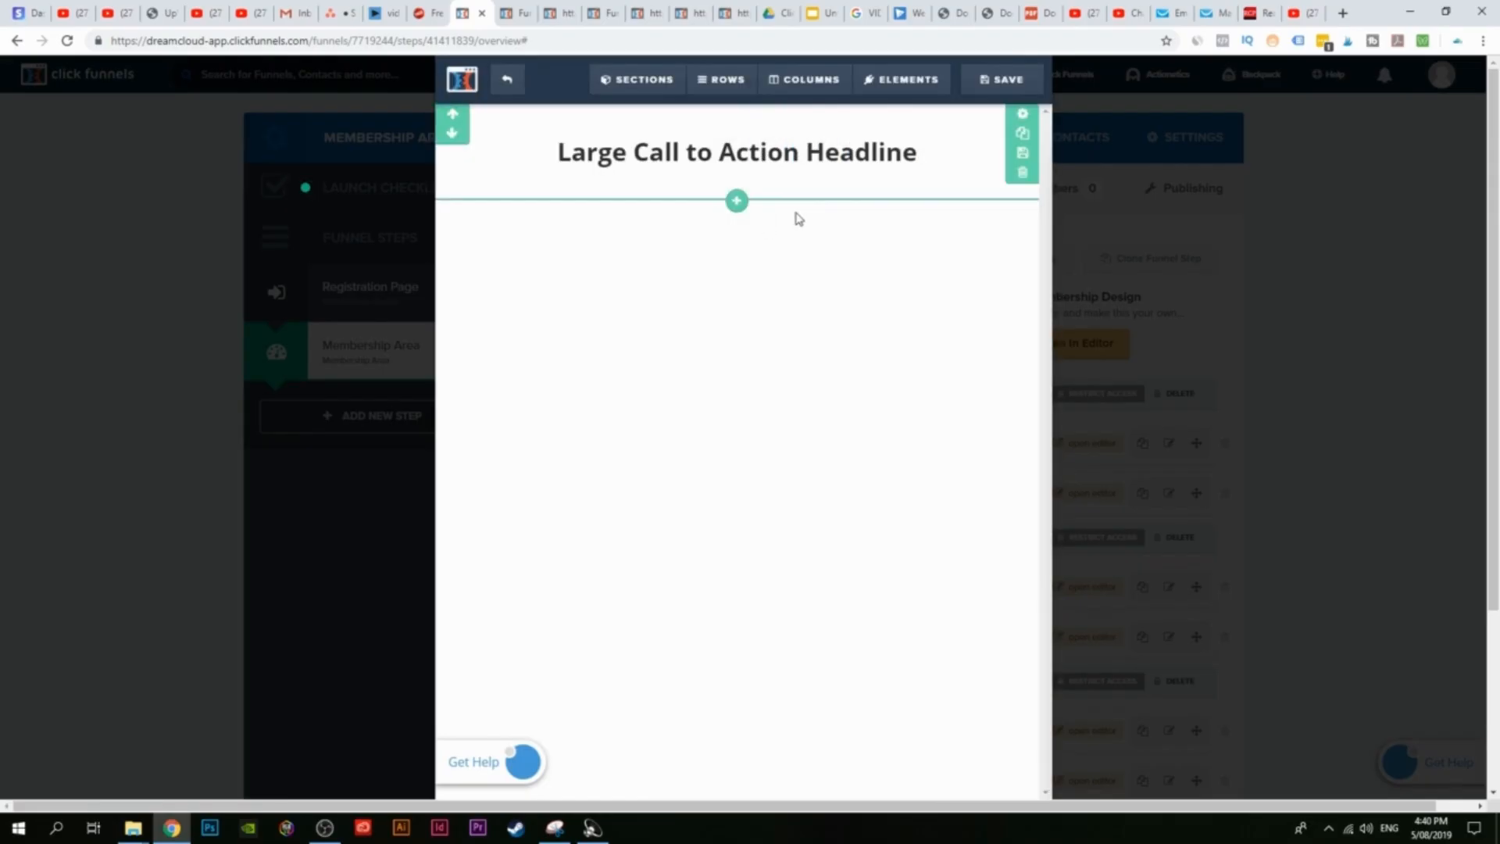
# Step: Replace the placeholder headline text with 'Creating Your First Funnel'
pyautogui.click(807, 151)
pyautogui.moveTo(904, 151); pyautogui.dragTo(569, 151)
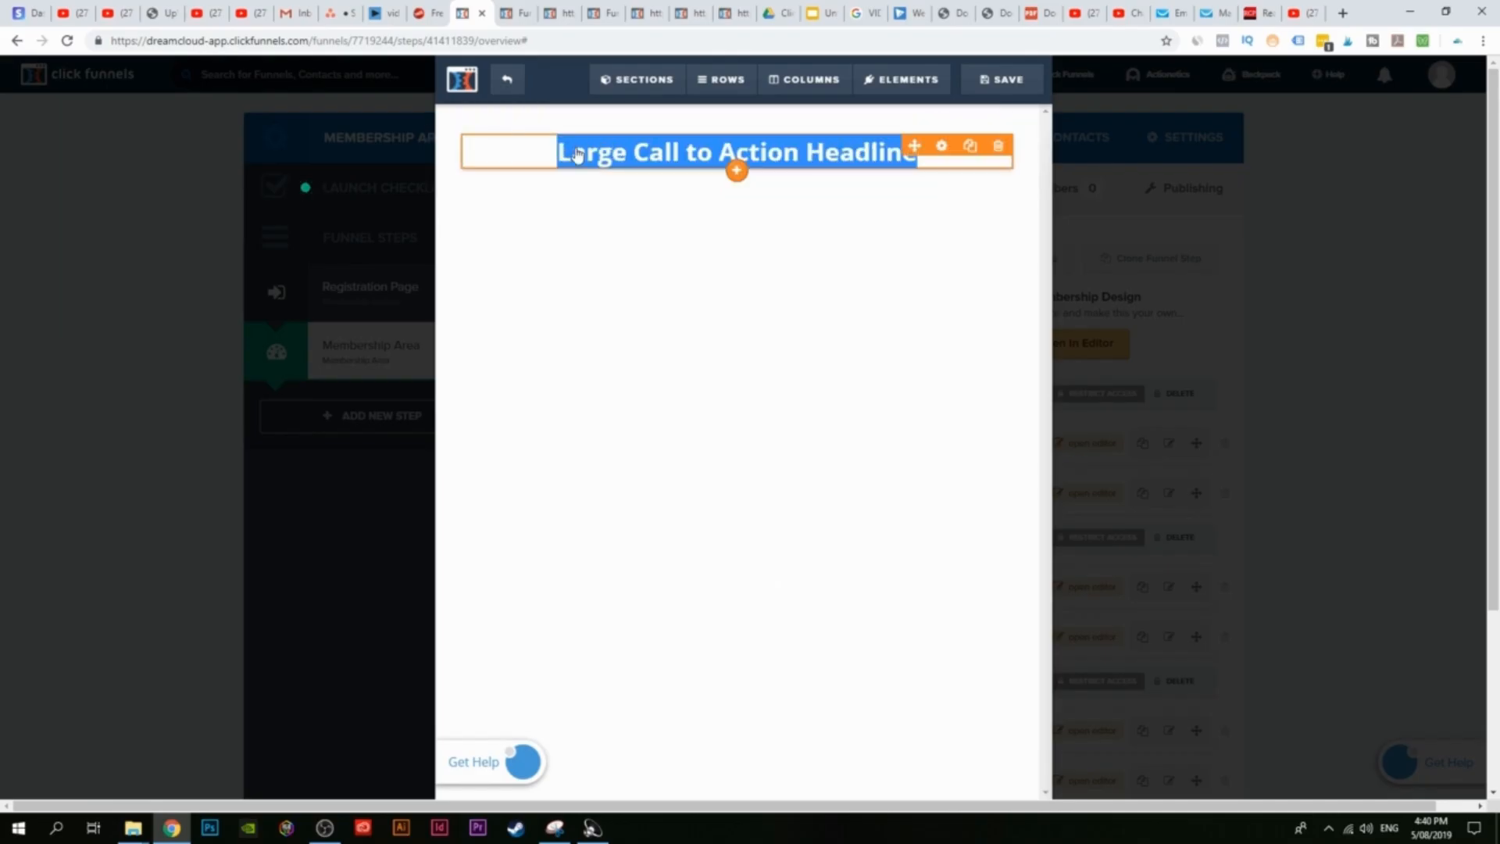
pyautogui.write('C')
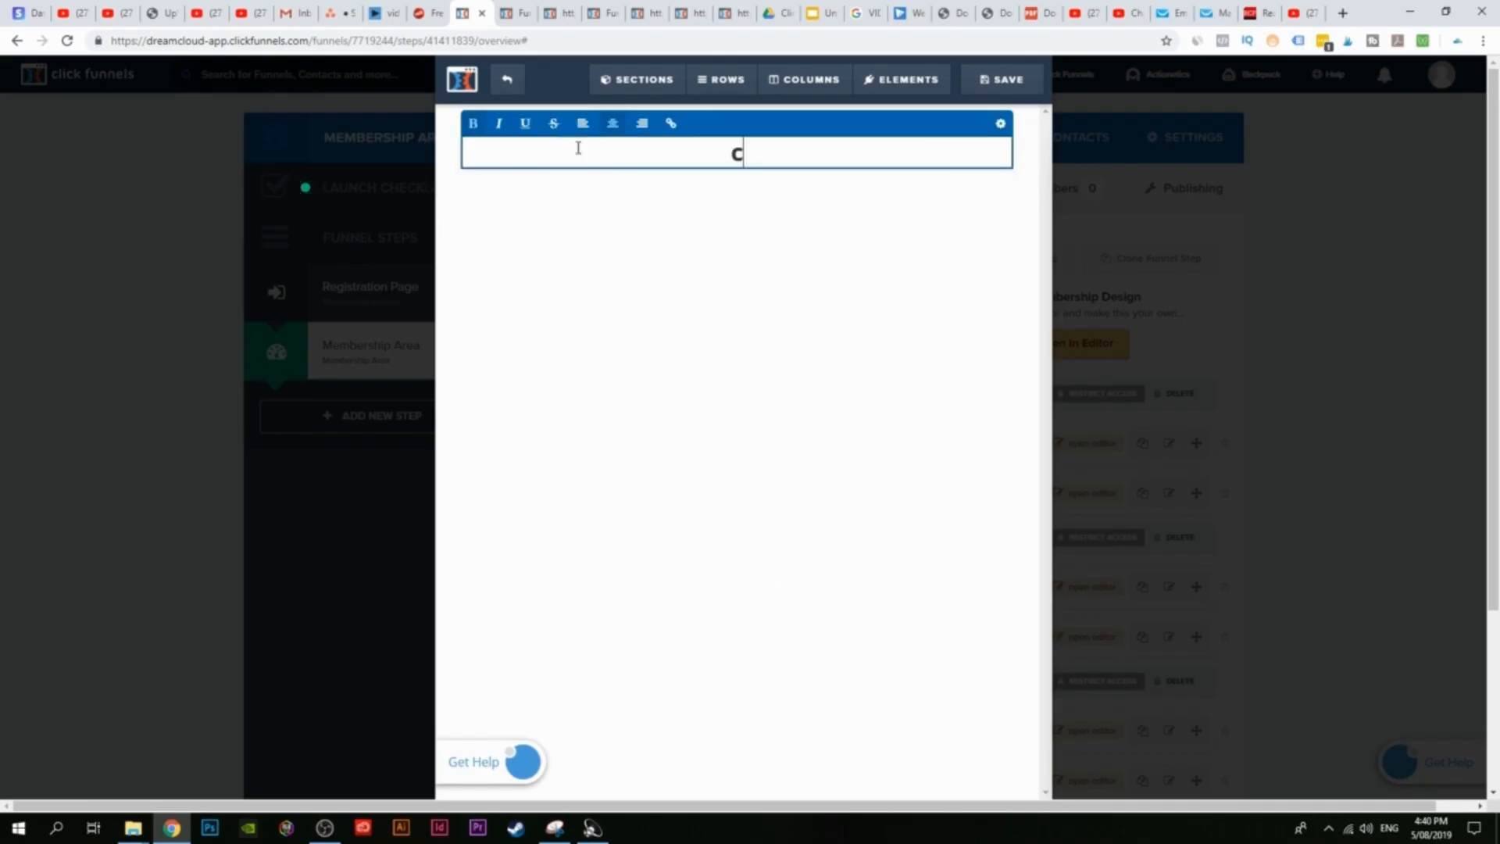
pyautogui.write('reating YOU')
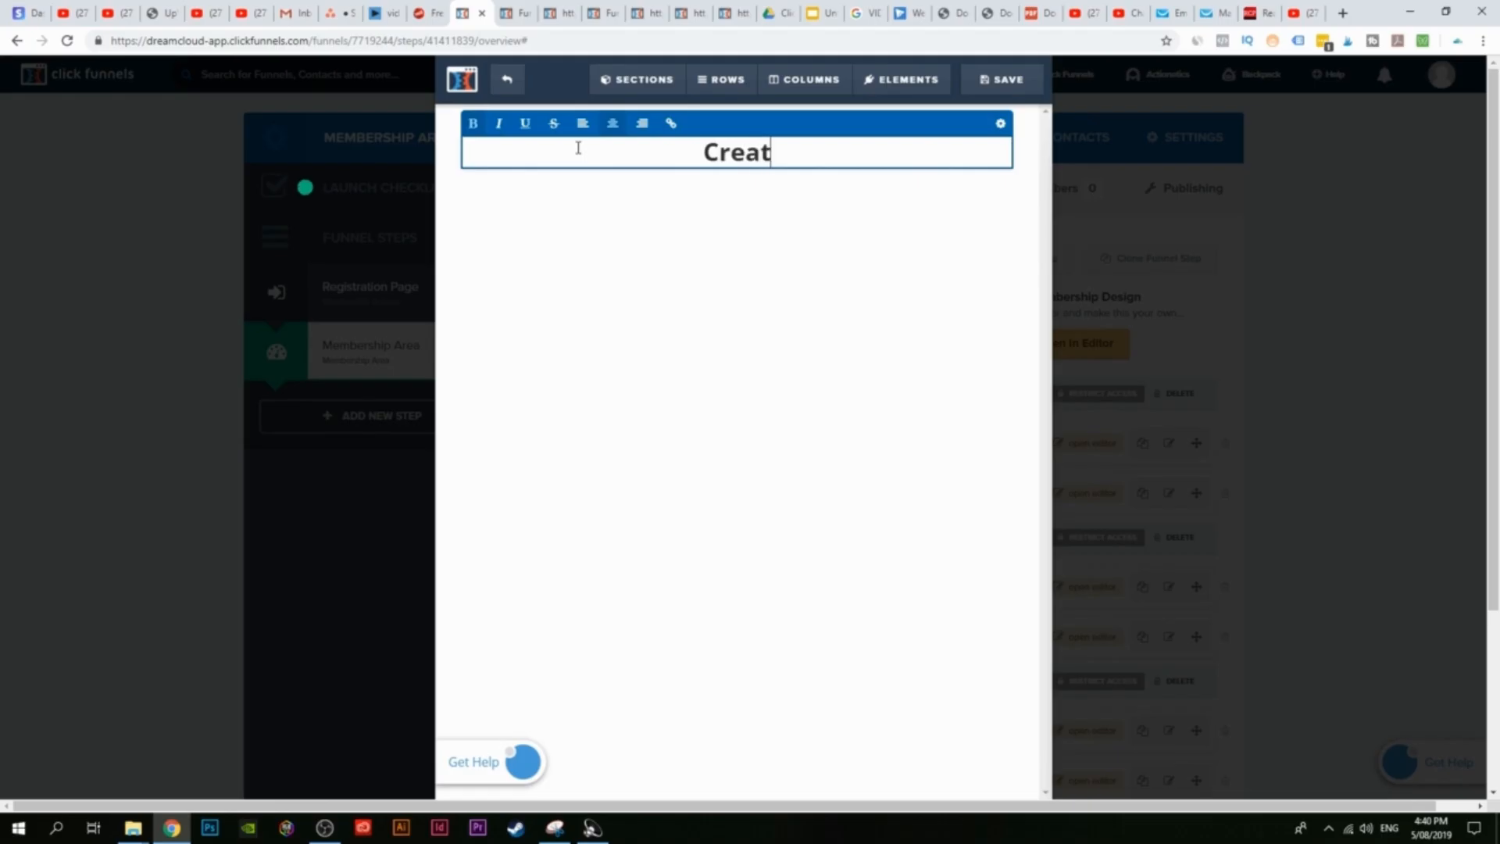
pyautogui.press('BackSpace')
pyautogui.press('BackSpace')
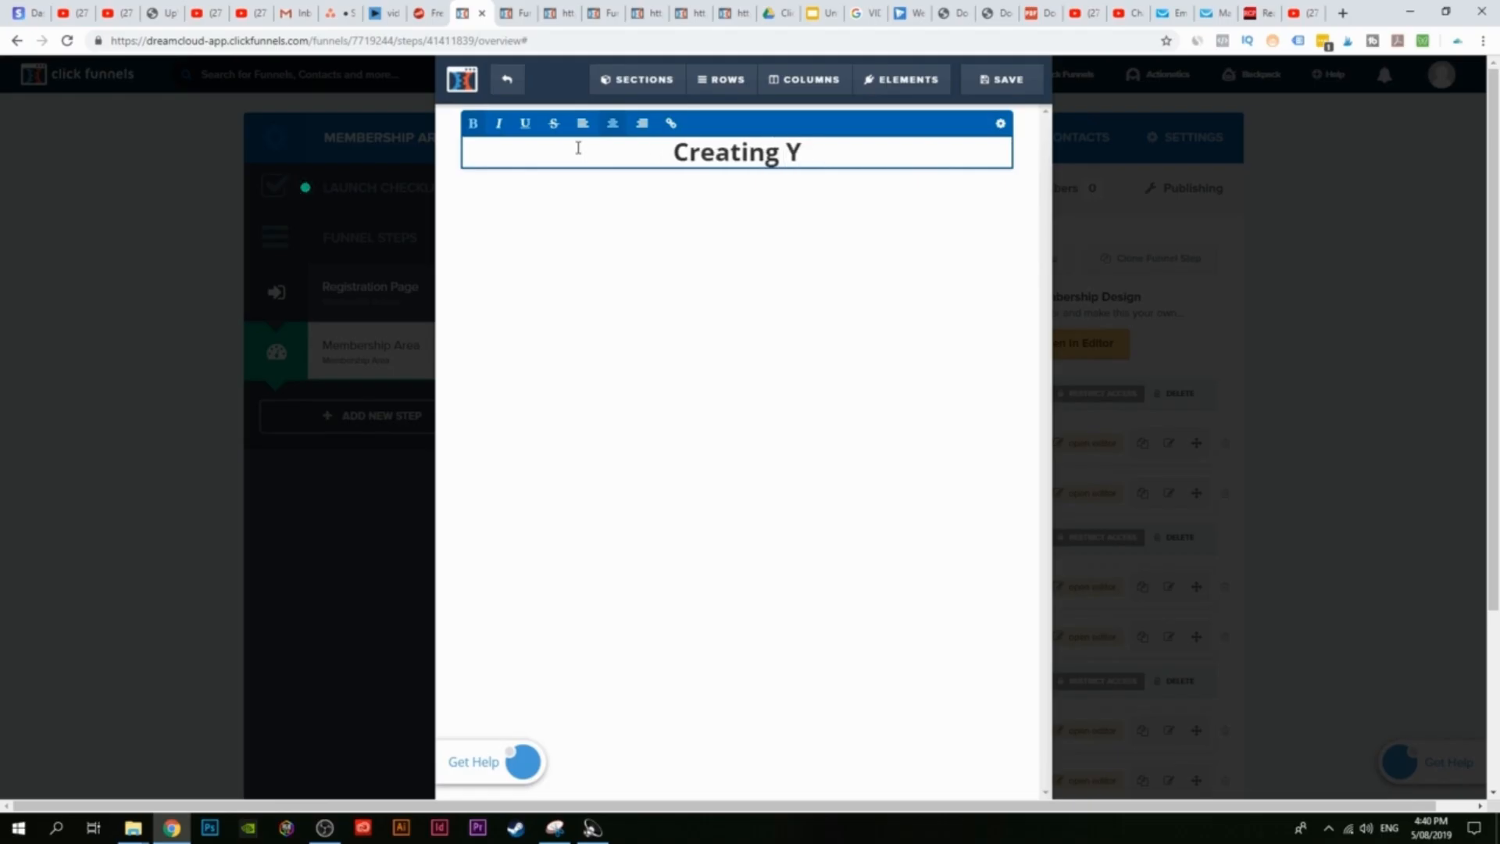
pyautogui.write('our F')
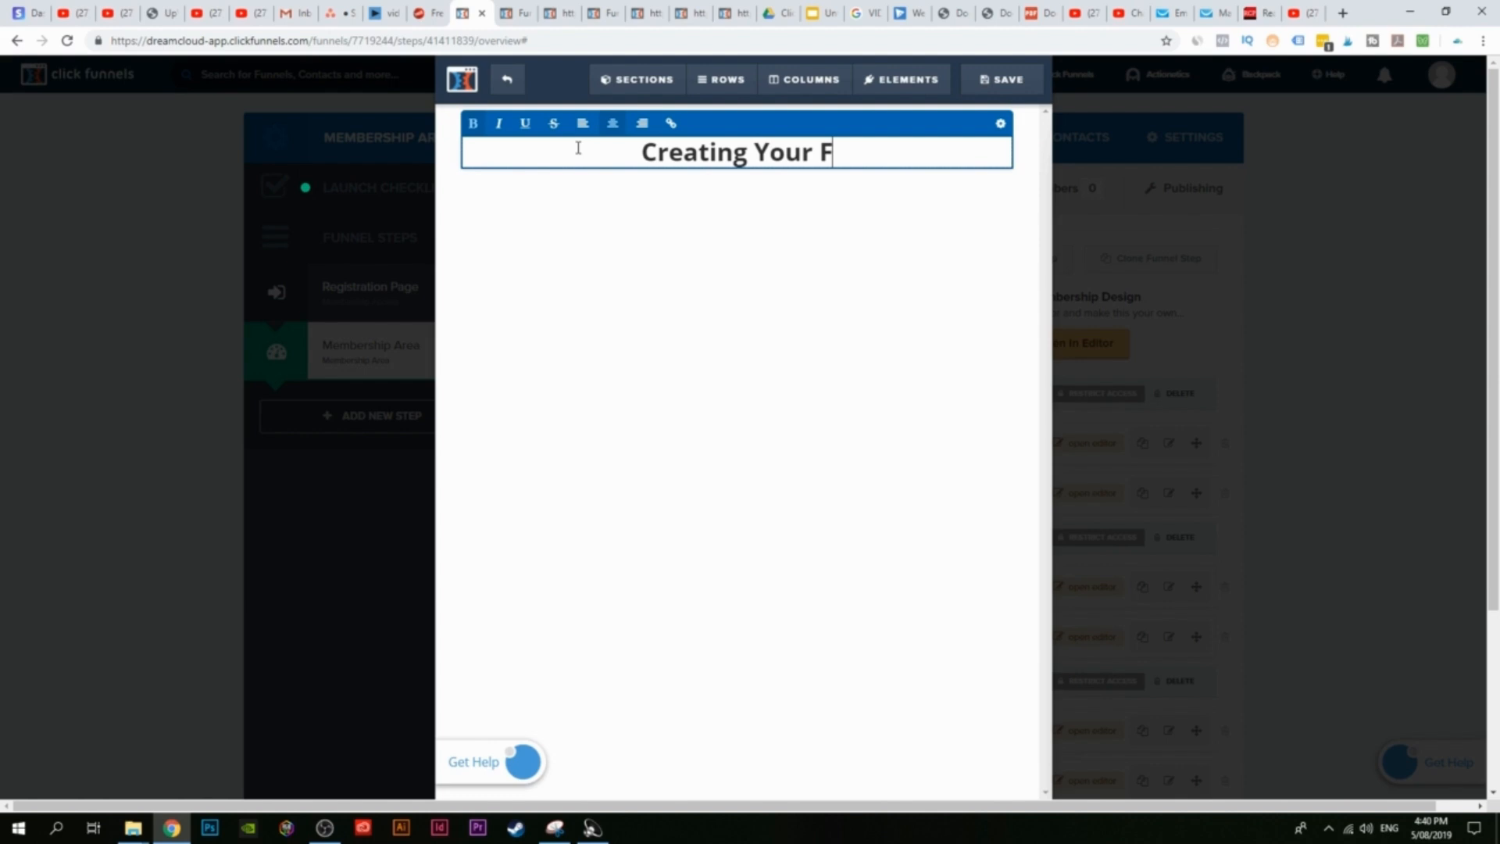
pyautogui.write('irst Funnel')
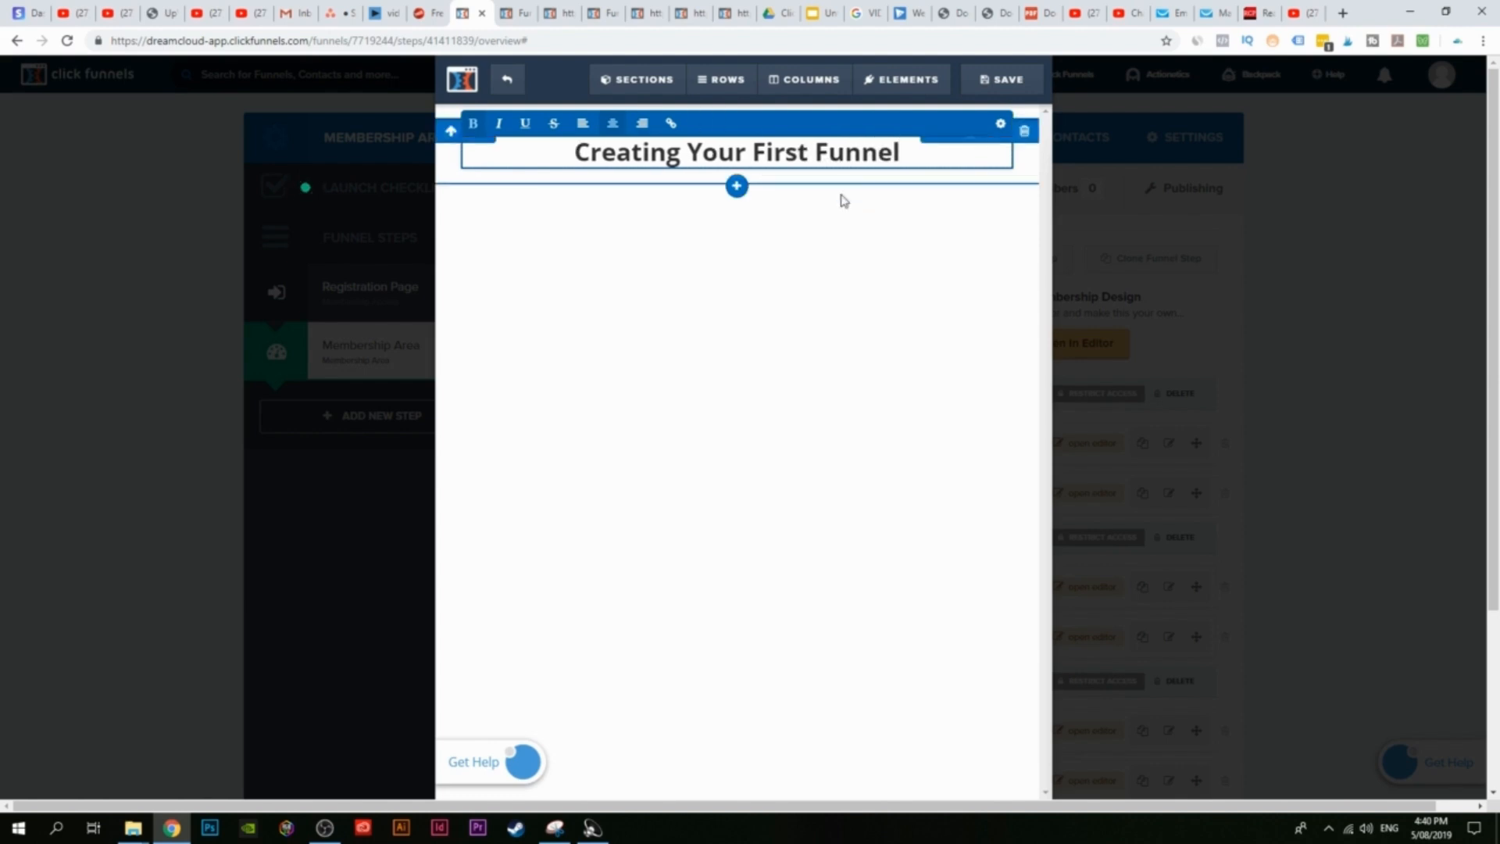
pyautogui.click(781, 198)
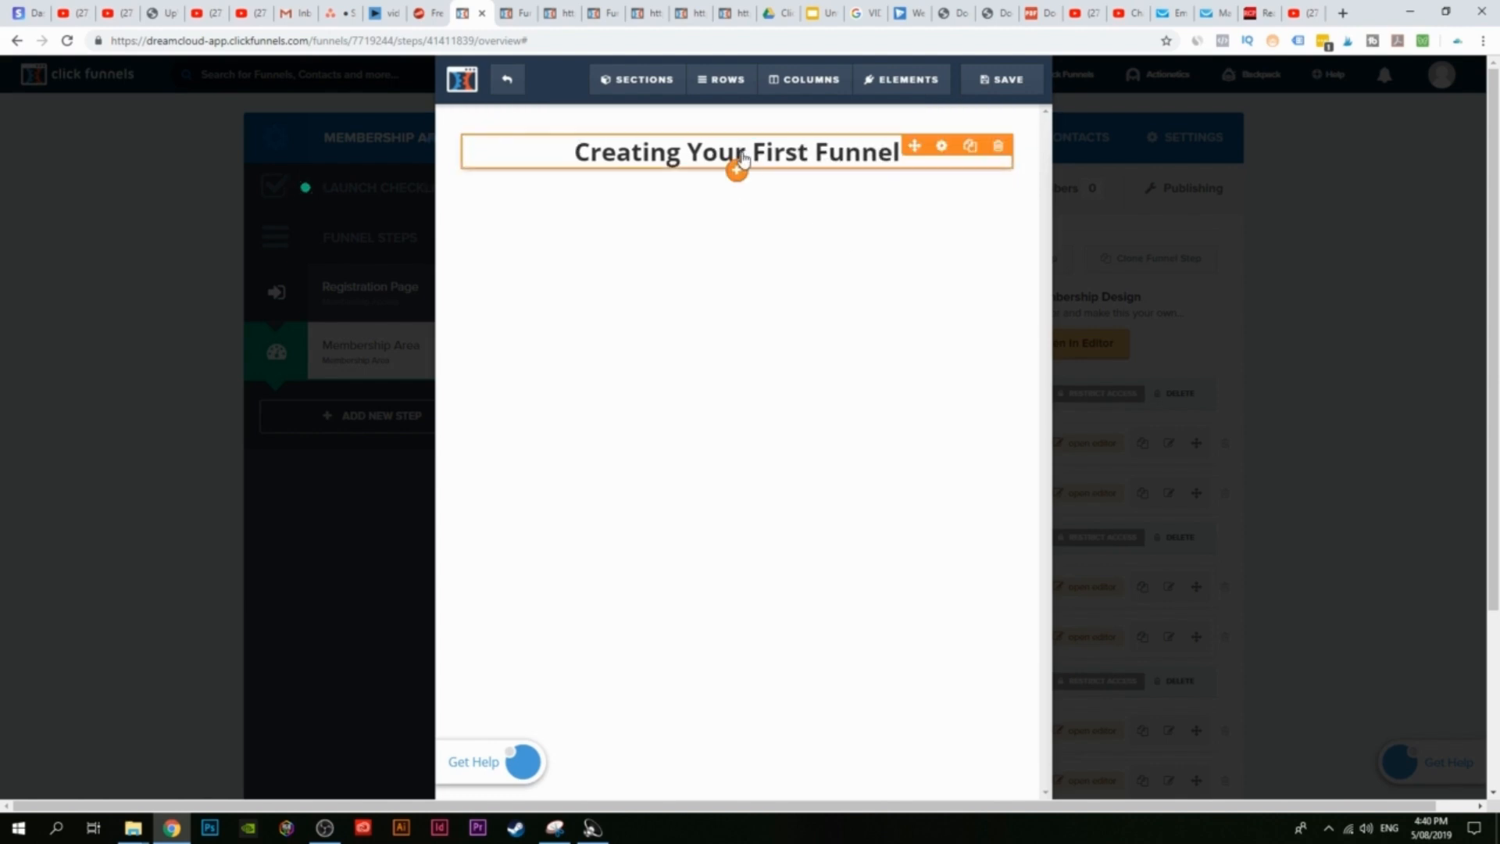
pyautogui.click(737, 165)
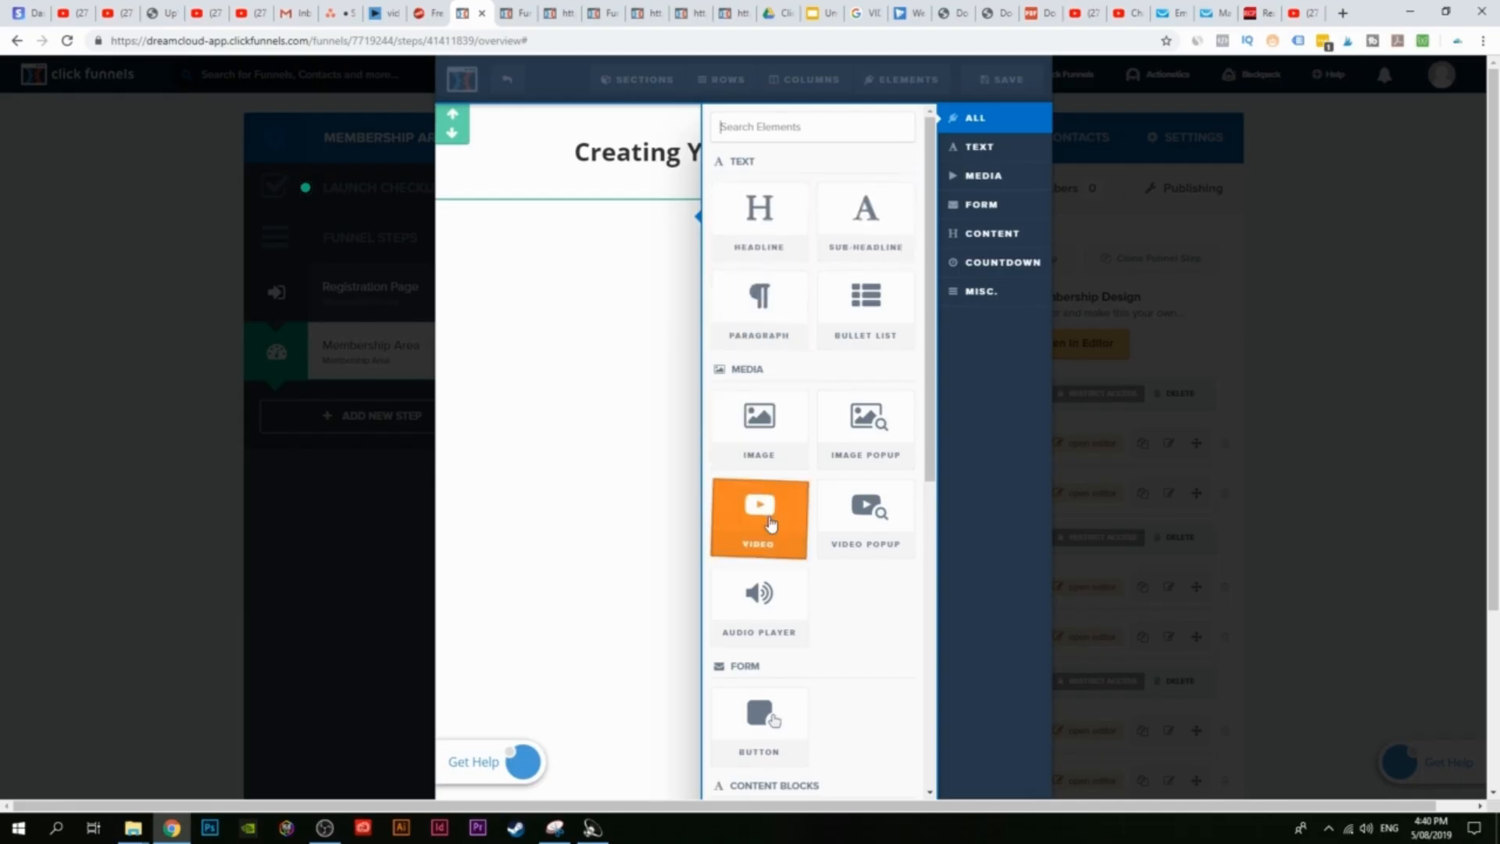
# Step: Add a video element and a placeholder paragraph below the headline, setting the video type to YouTube
pyautogui.click(764, 522)
pyautogui.click(735, 522)
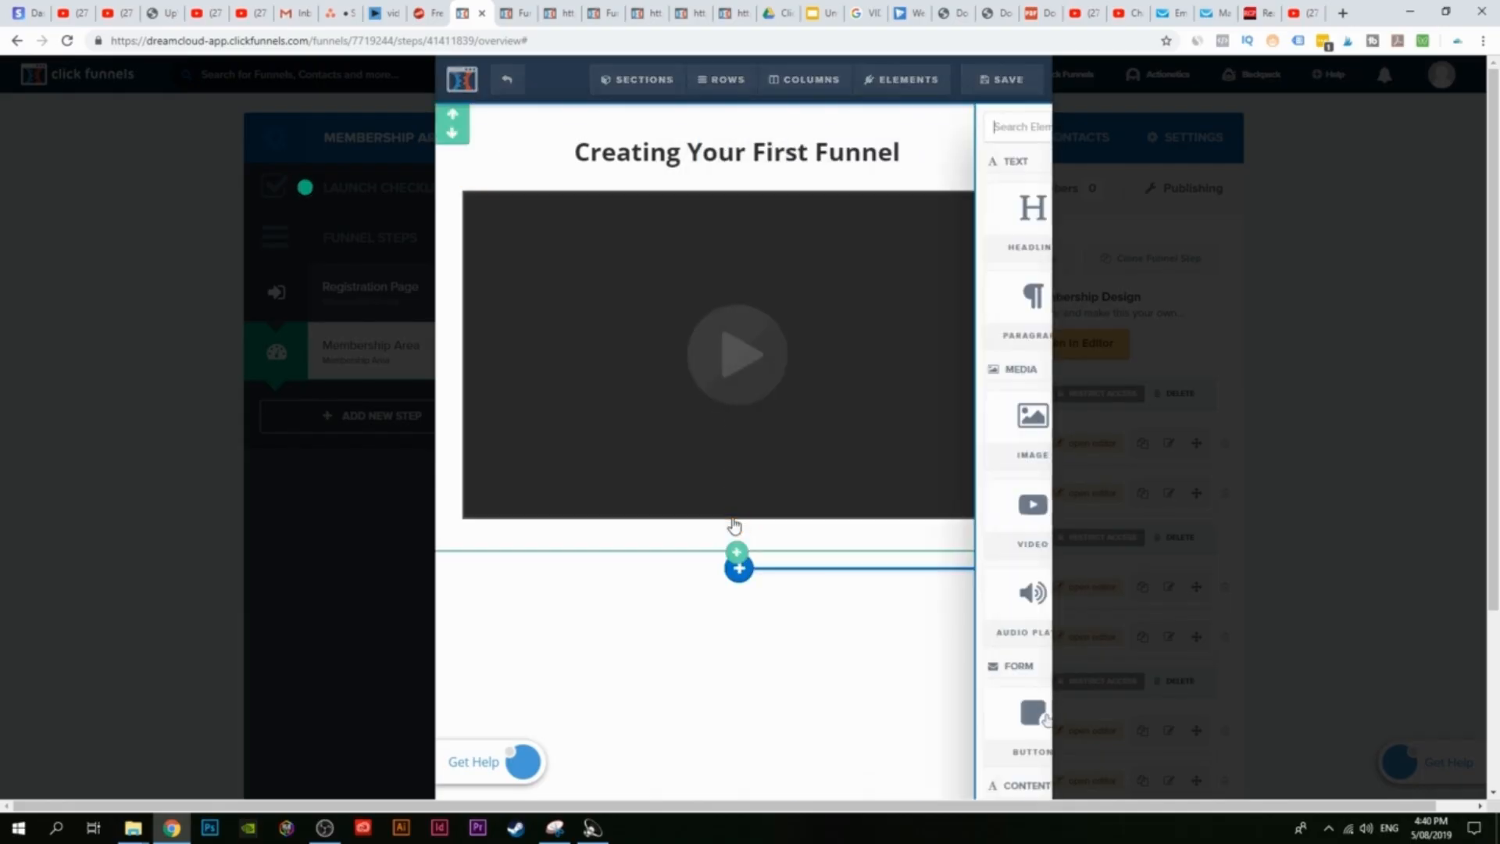
pyautogui.click(767, 311)
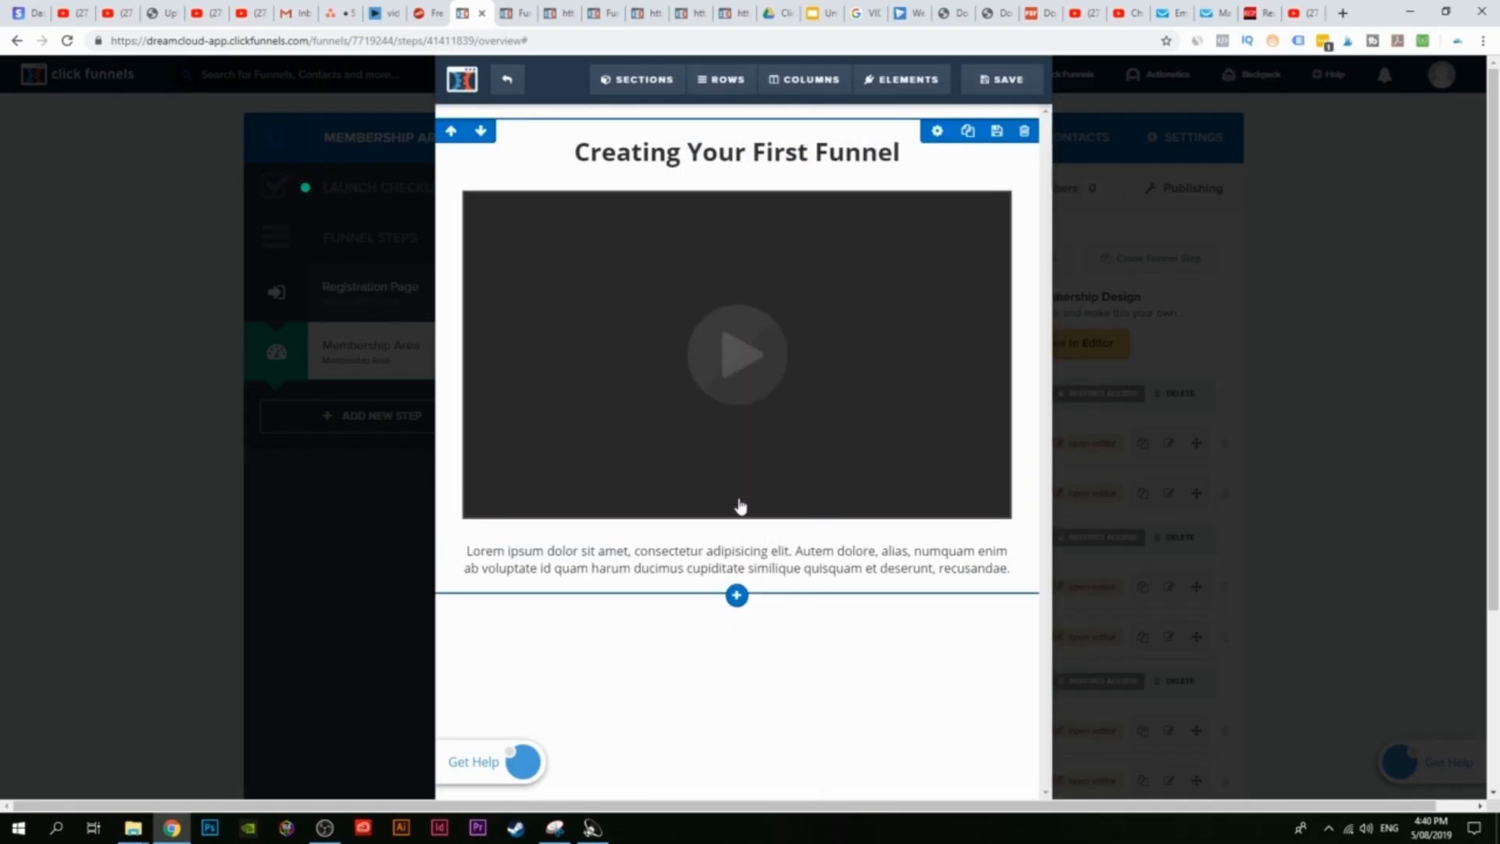
pyautogui.click(717, 328)
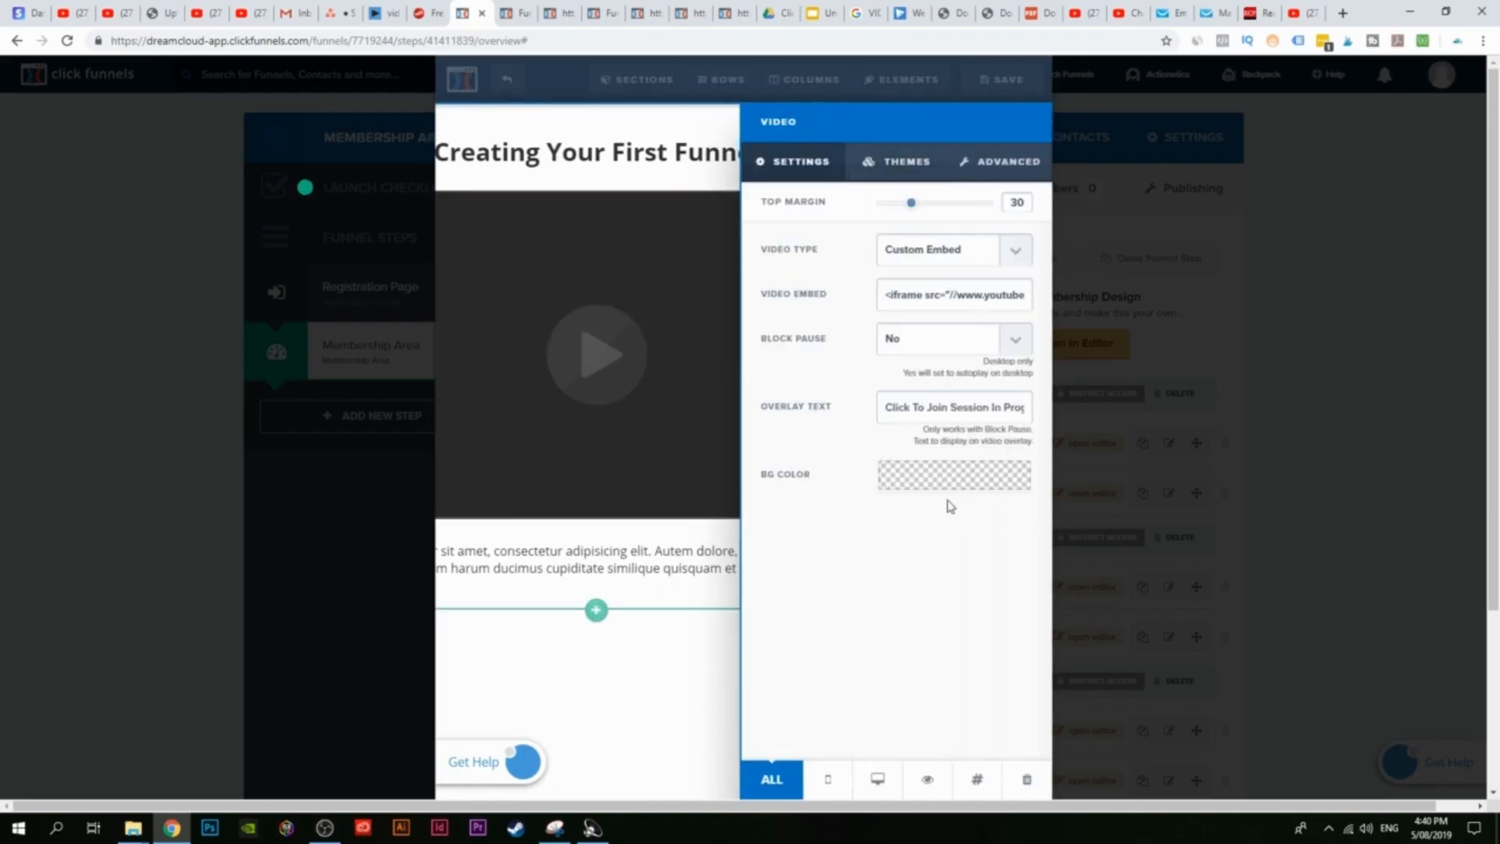
pyautogui.click(1014, 260)
pyautogui.click(941, 287)
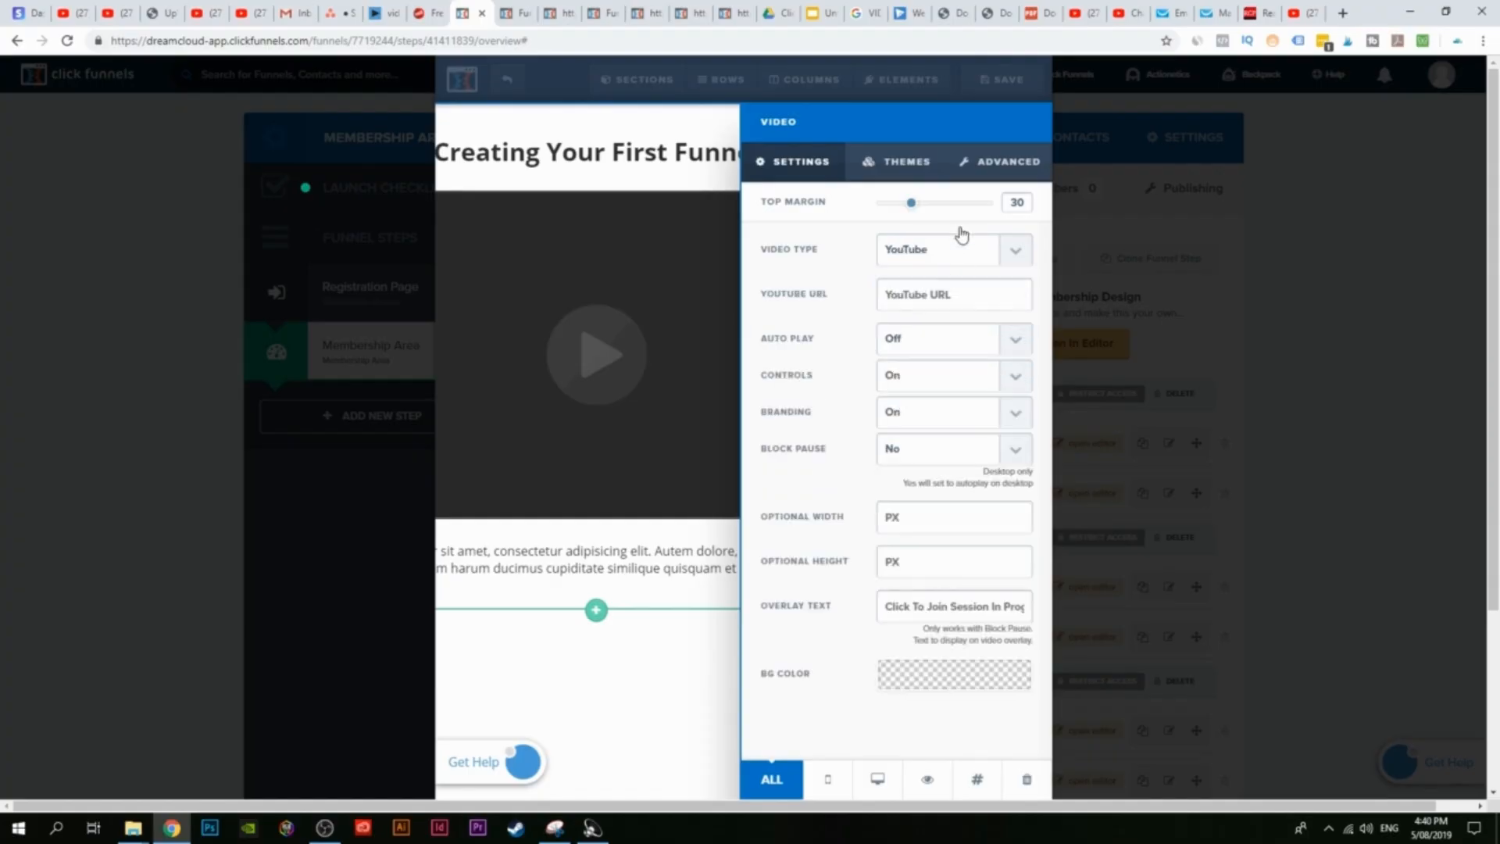
# Step: Paste the Make Money Collecting Emails video link as the YouTube URL and save the page
pyautogui.click(1301, 13)
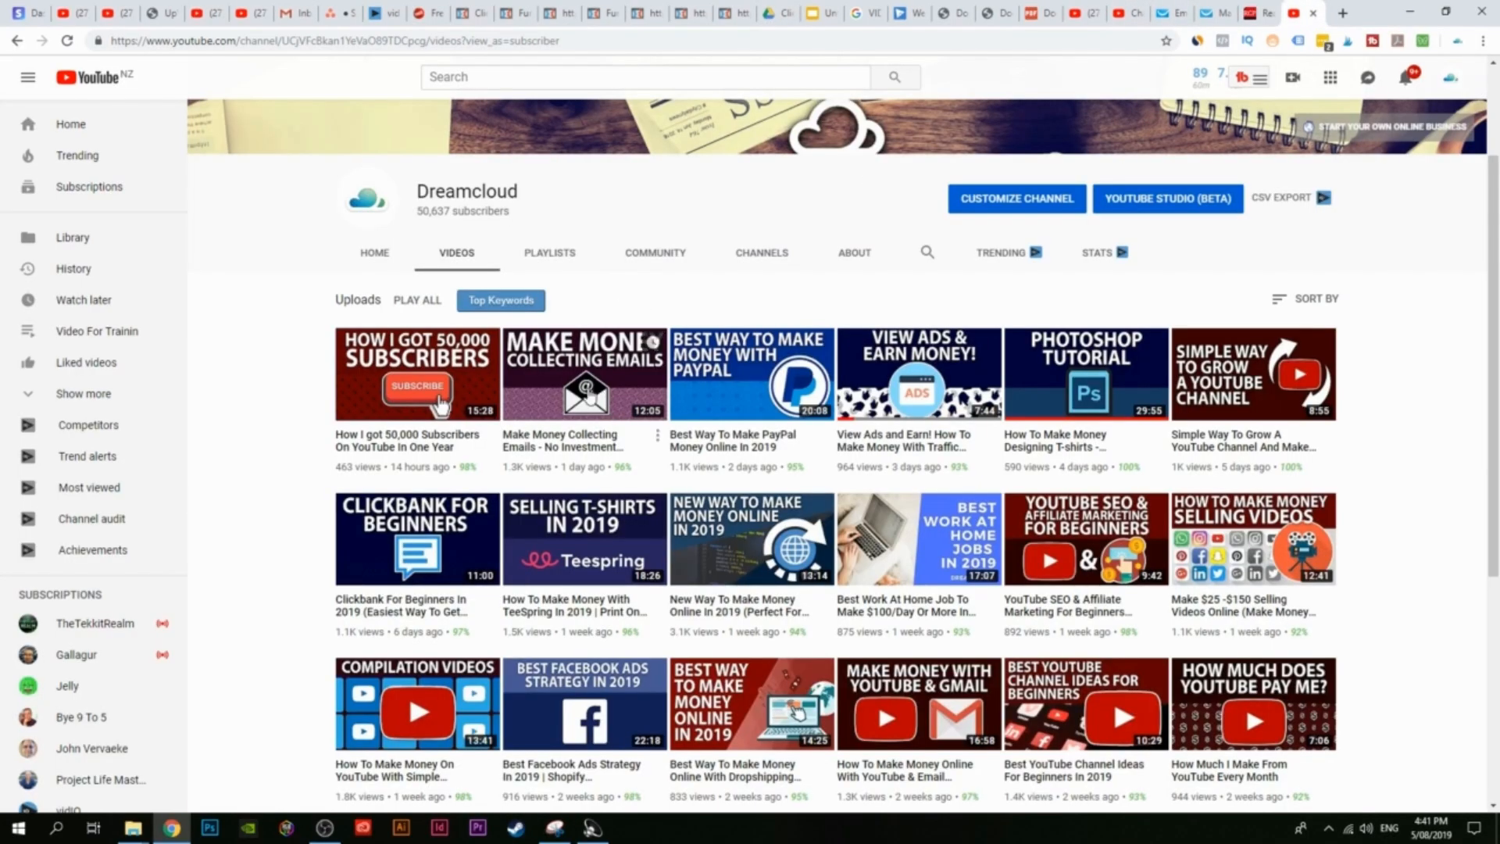
pyautogui.rightClick(590, 394)
pyautogui.click(687, 481)
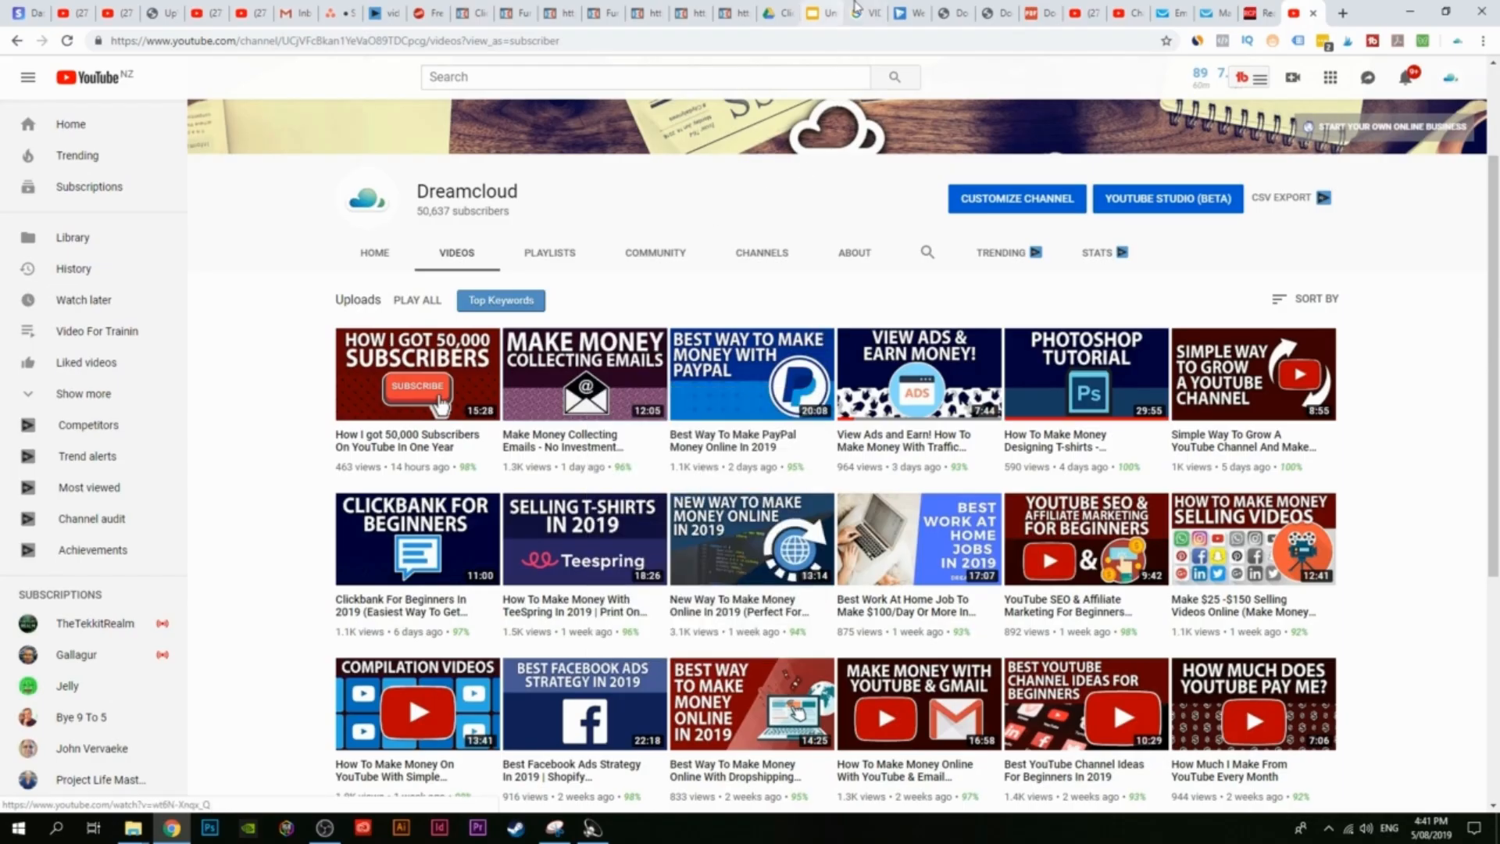
pyautogui.click(468, 14)
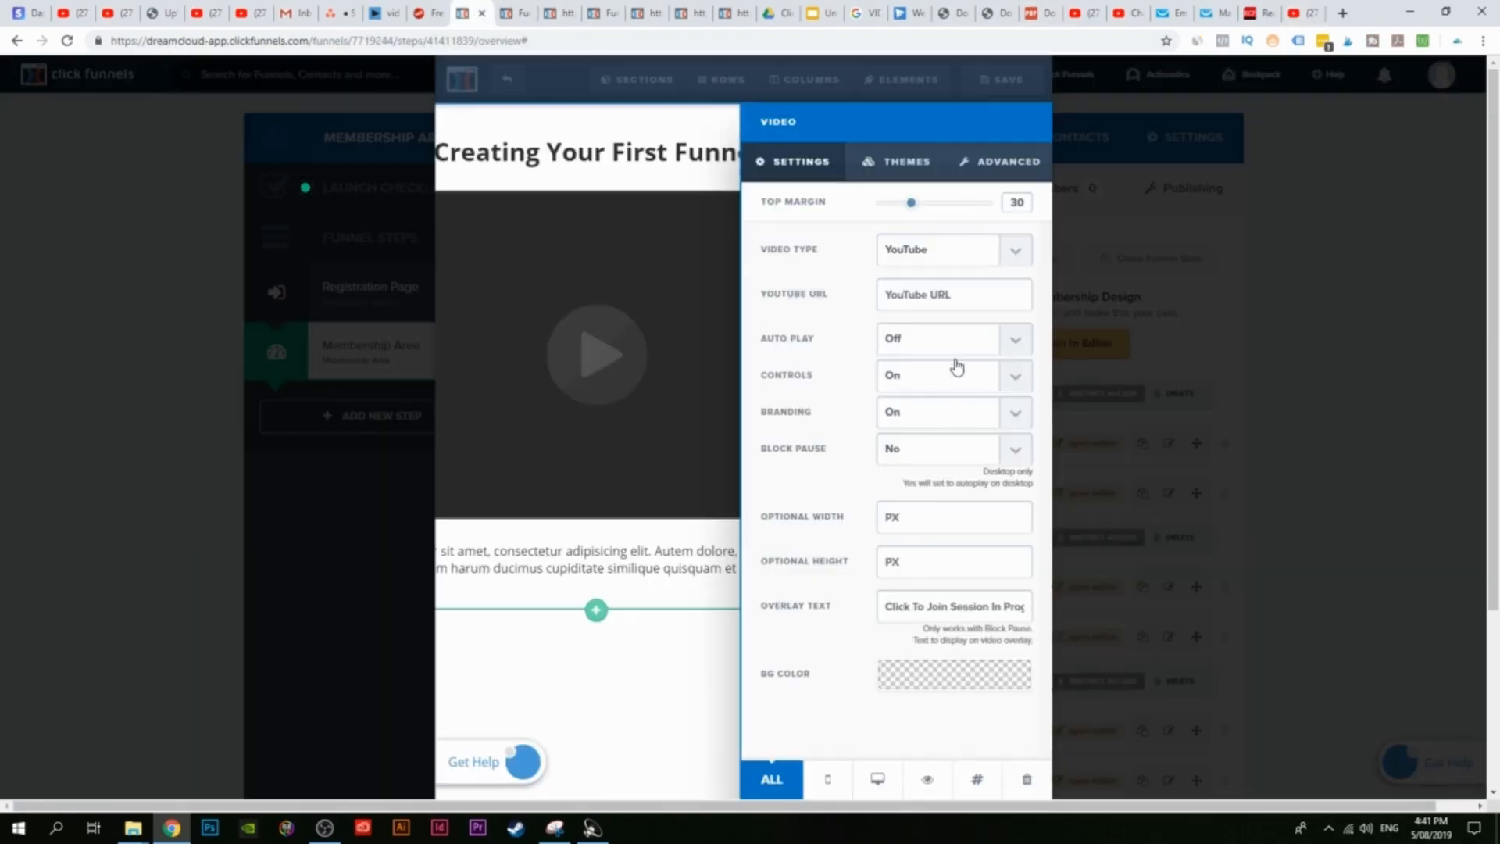
pyautogui.hotkey('ctrl', 'v')
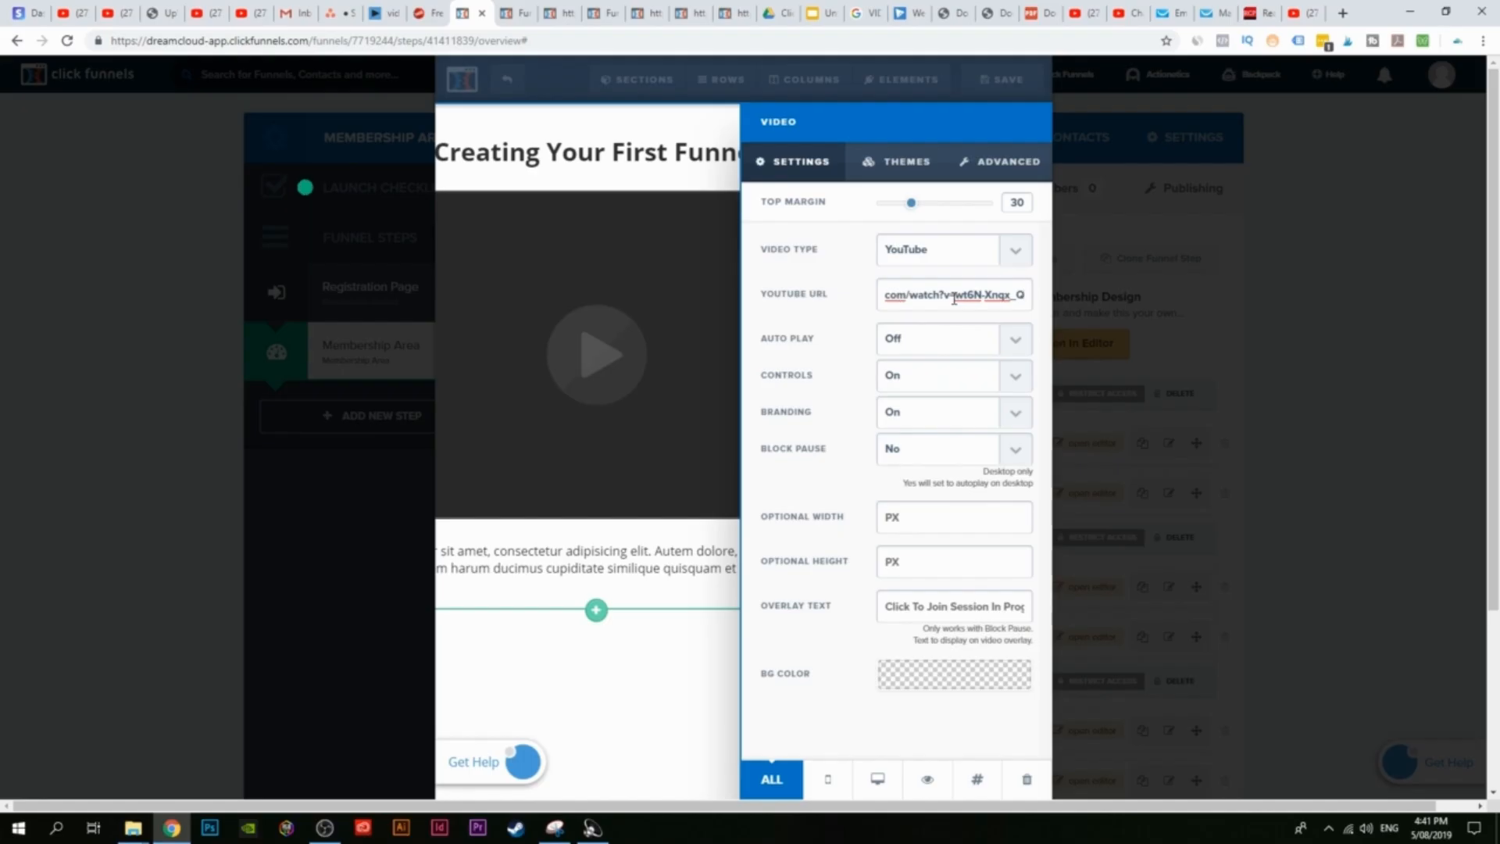
pyautogui.click(654, 659)
pyautogui.click(1002, 79)
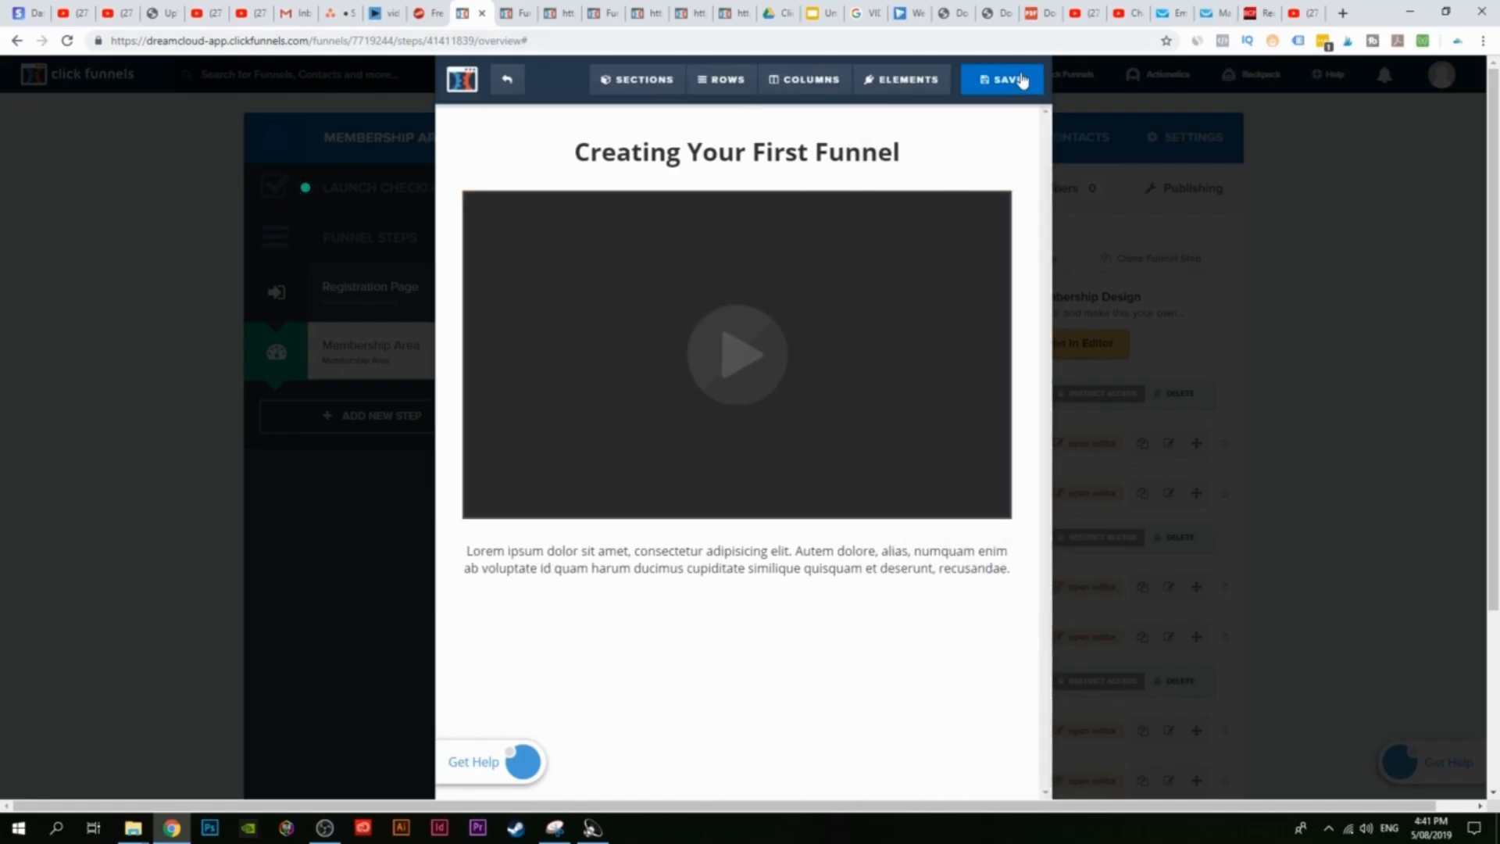
pyautogui.click(518, 13)
# Step: Reload the membership preview and view the How to create your first funnel lesson before returning to ClickFunnels
pyautogui.click(70, 41)
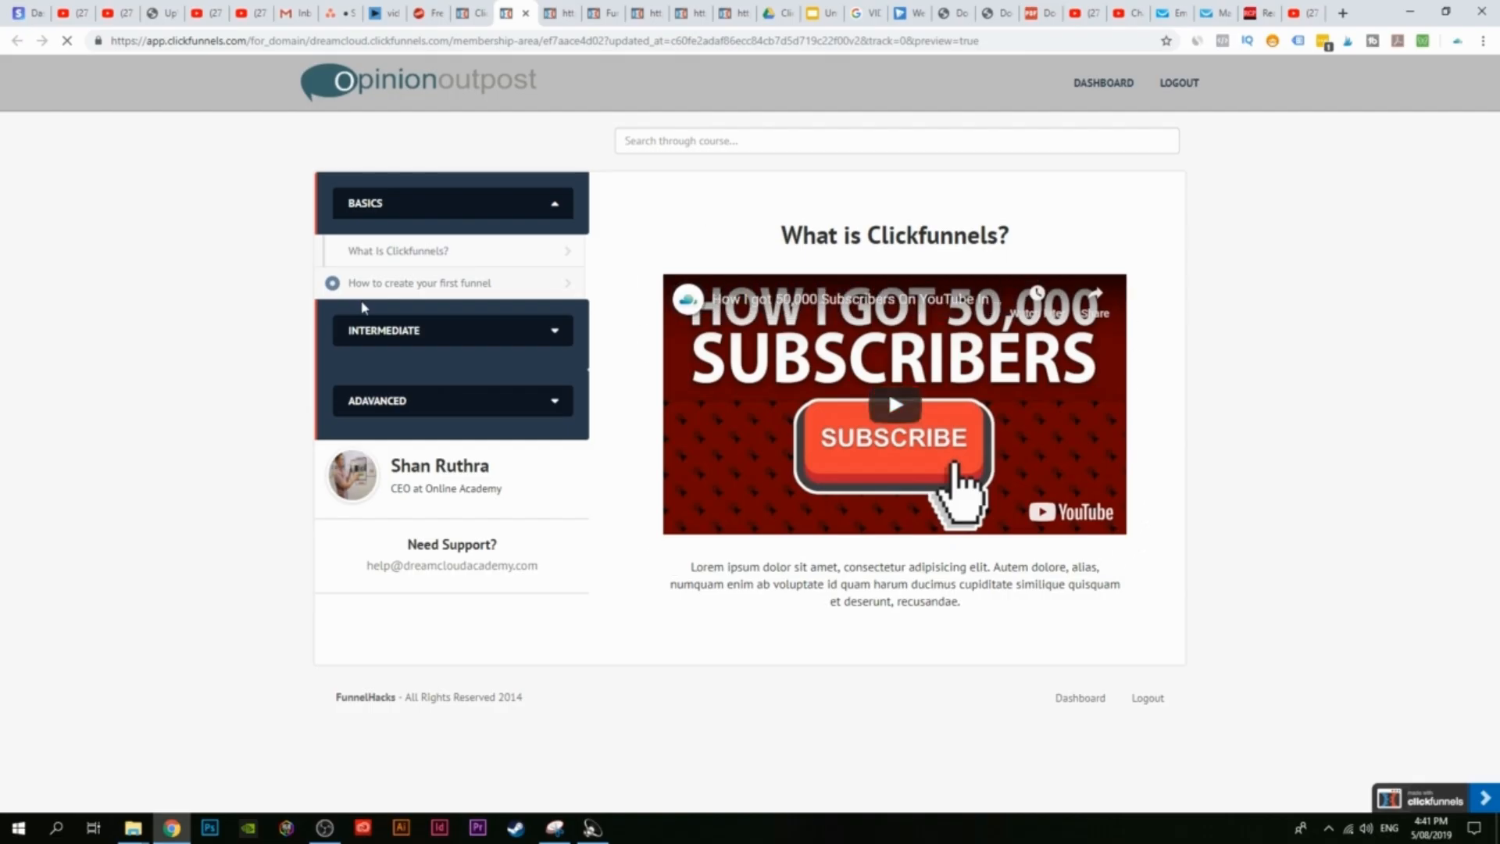
pyautogui.click(382, 283)
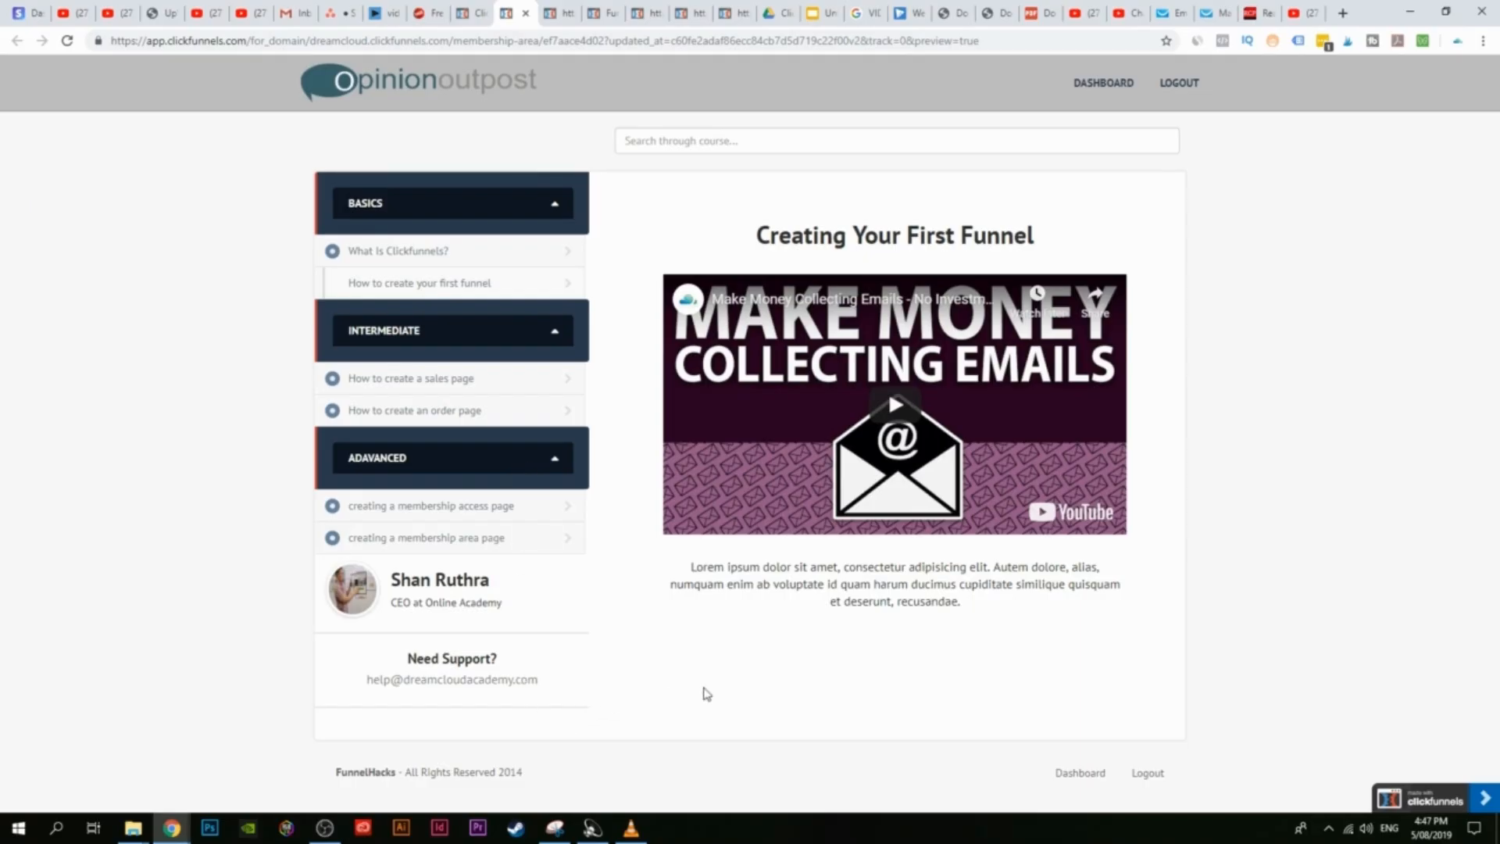
pyautogui.click(471, 9)
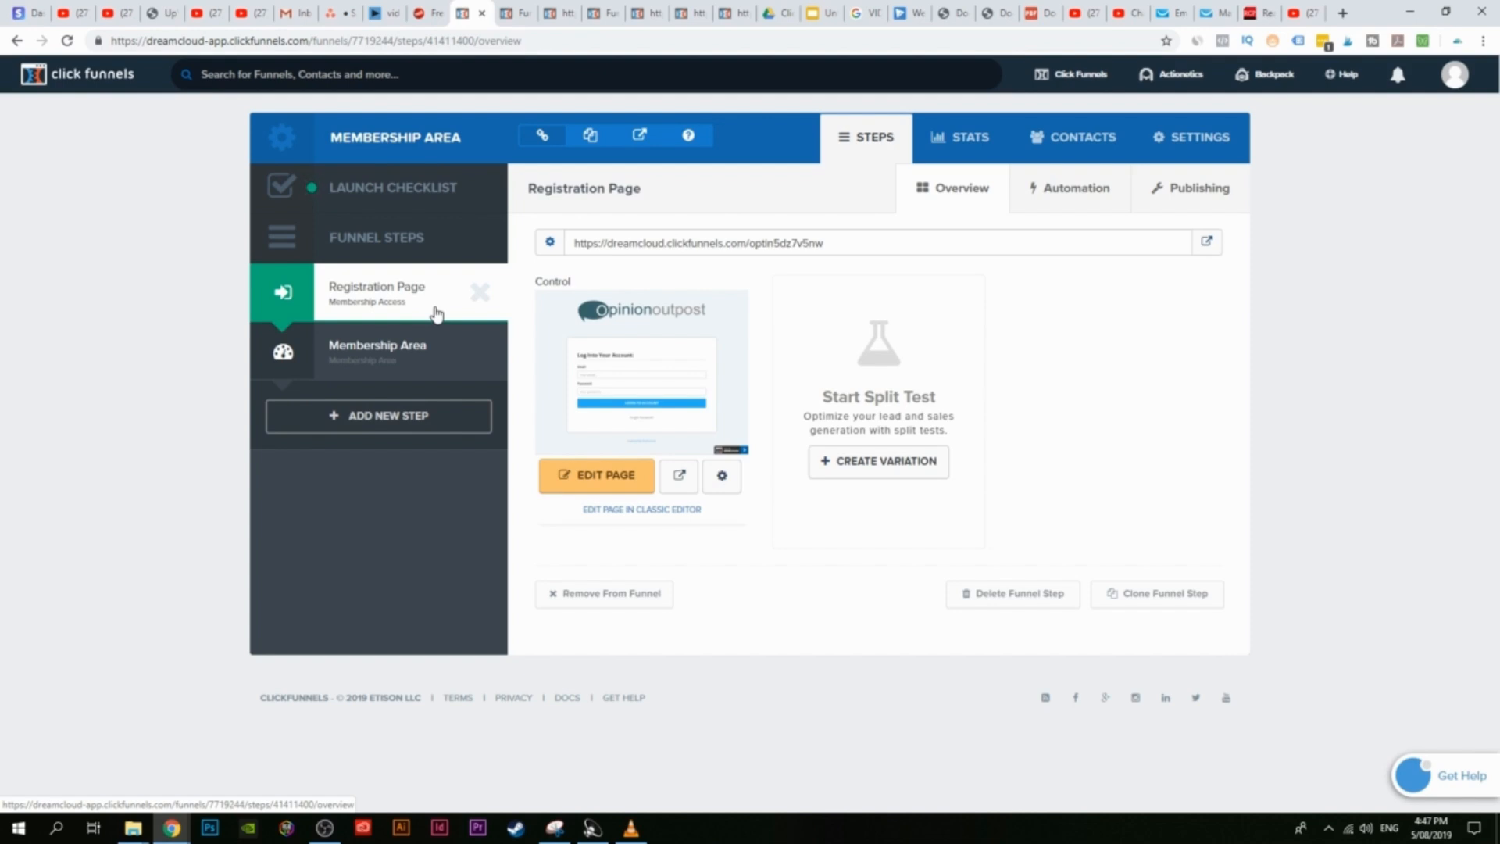
# Step: Glance at the membership course preview, then return to the Membership Area funnel steps overview
pyautogui.click(531, 11)
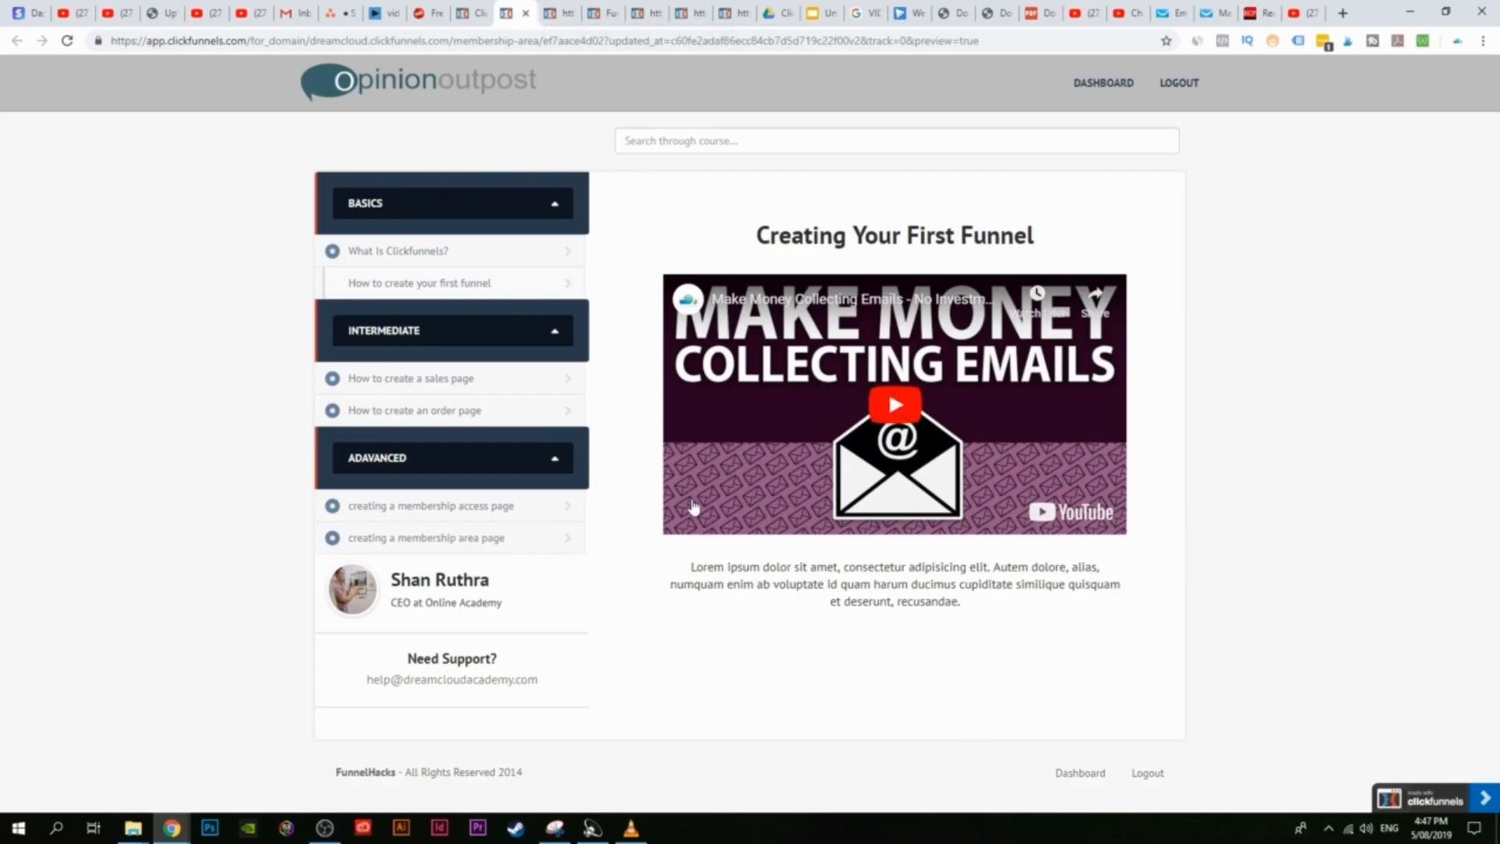
pyautogui.click(467, 12)
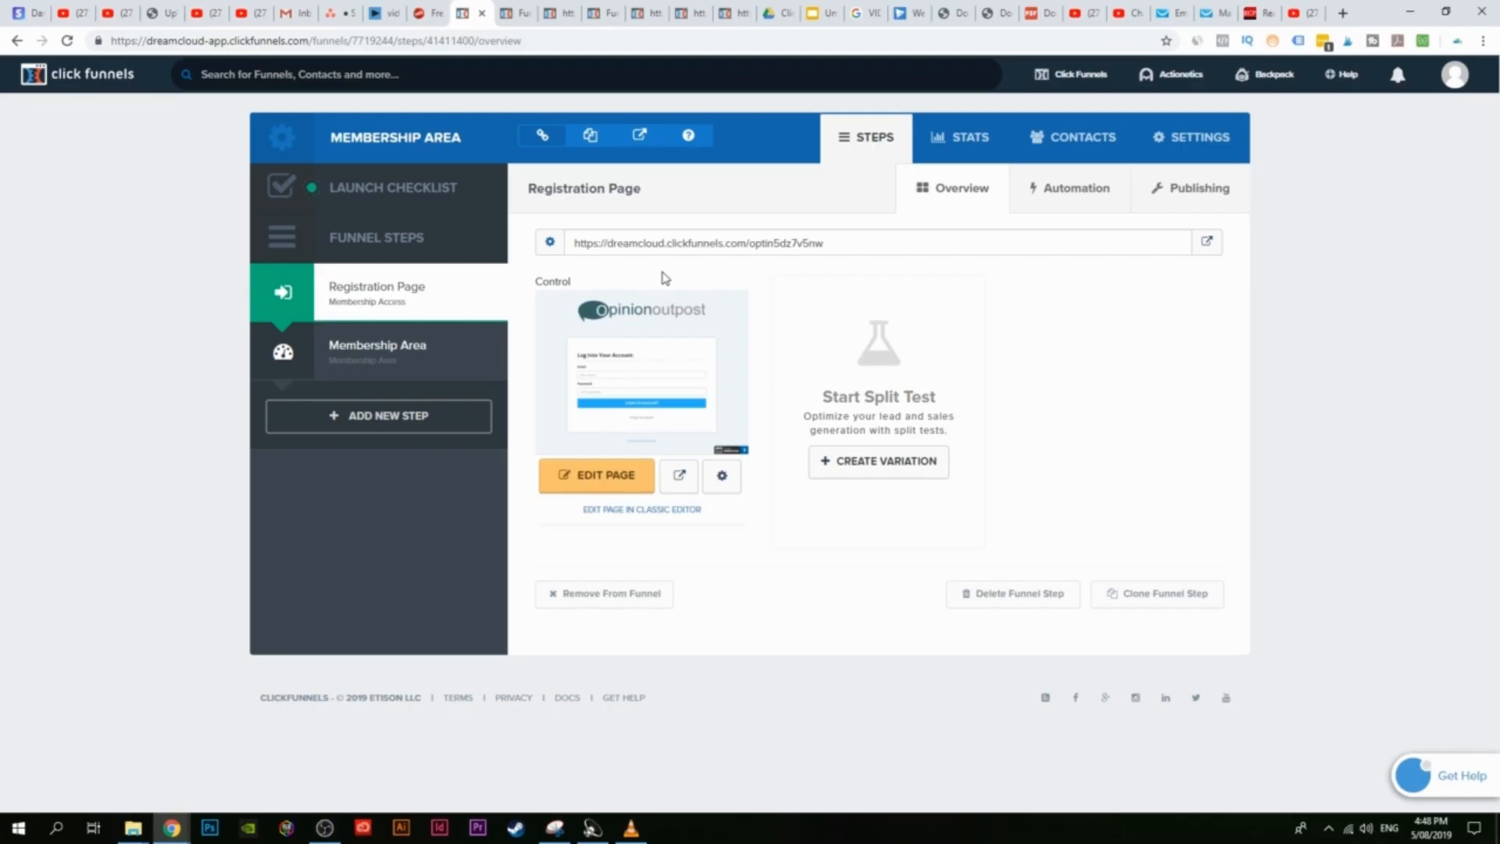
pyautogui.click(1308, 9)
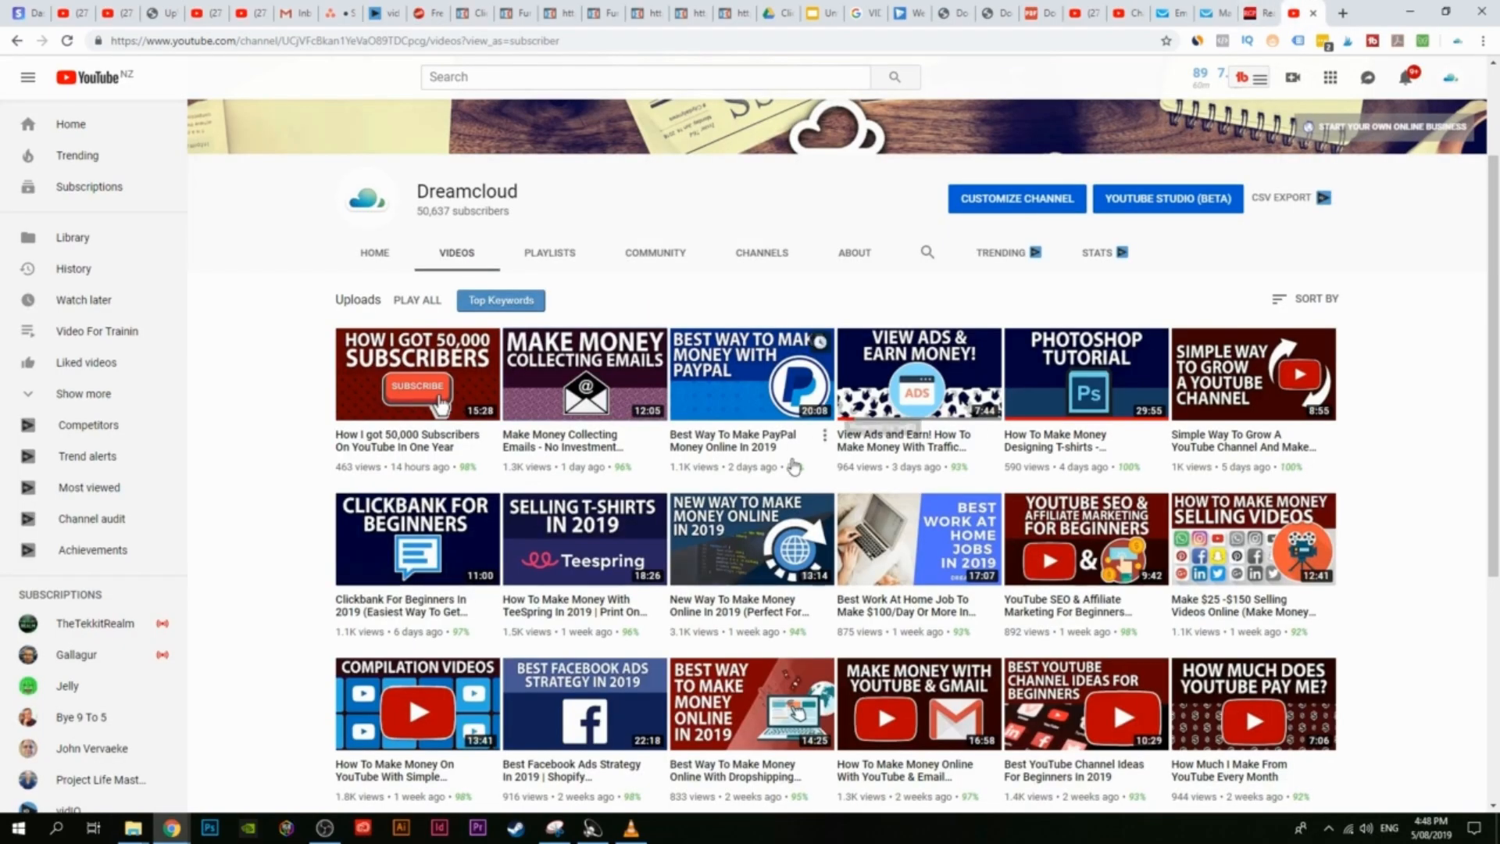
pyautogui.scroll(2, 793, 464)
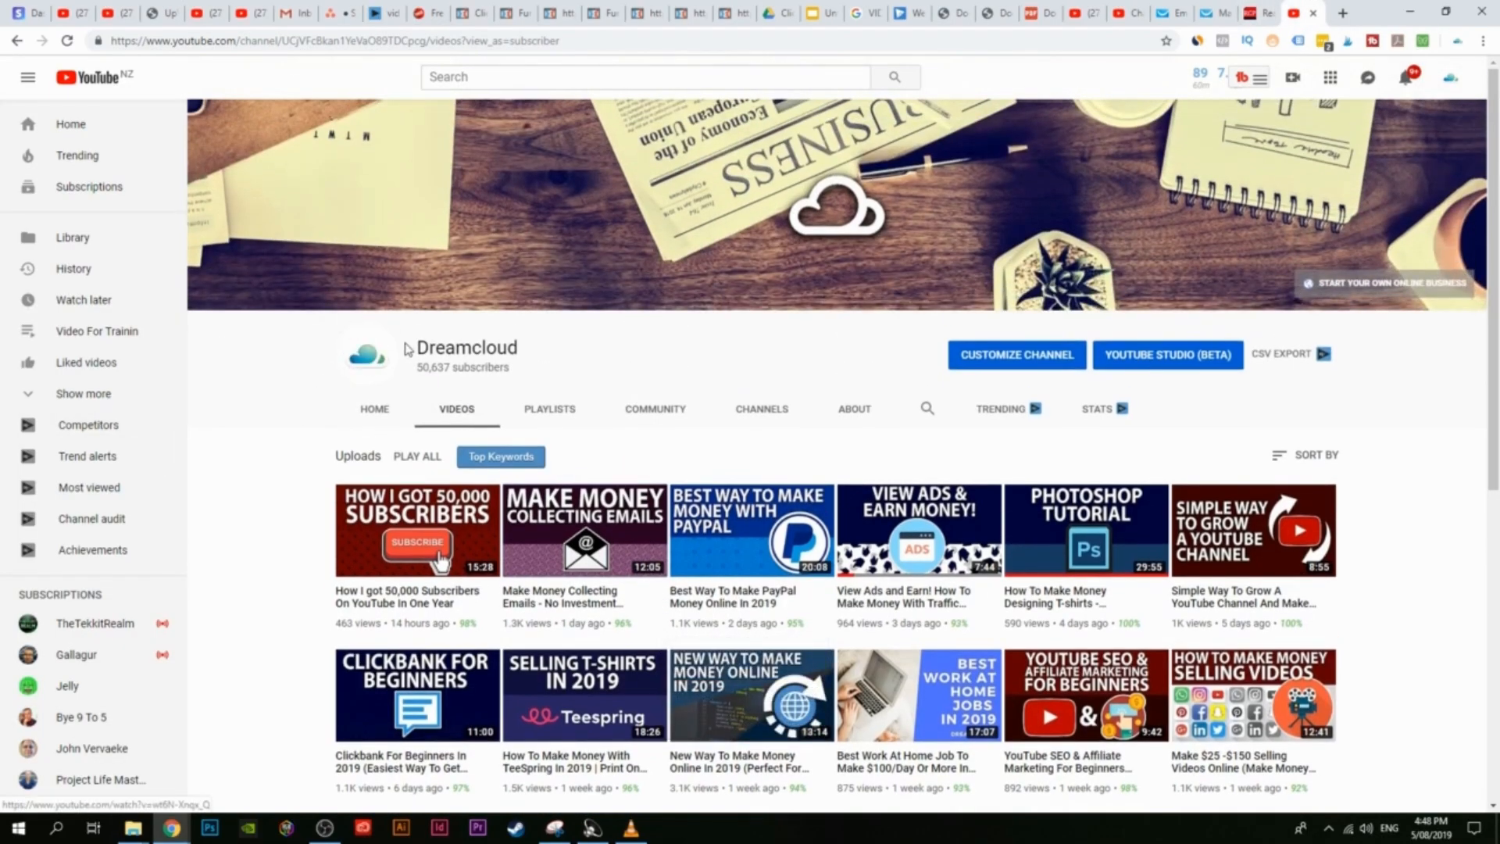
pyautogui.scroll(-3, 283, 437)
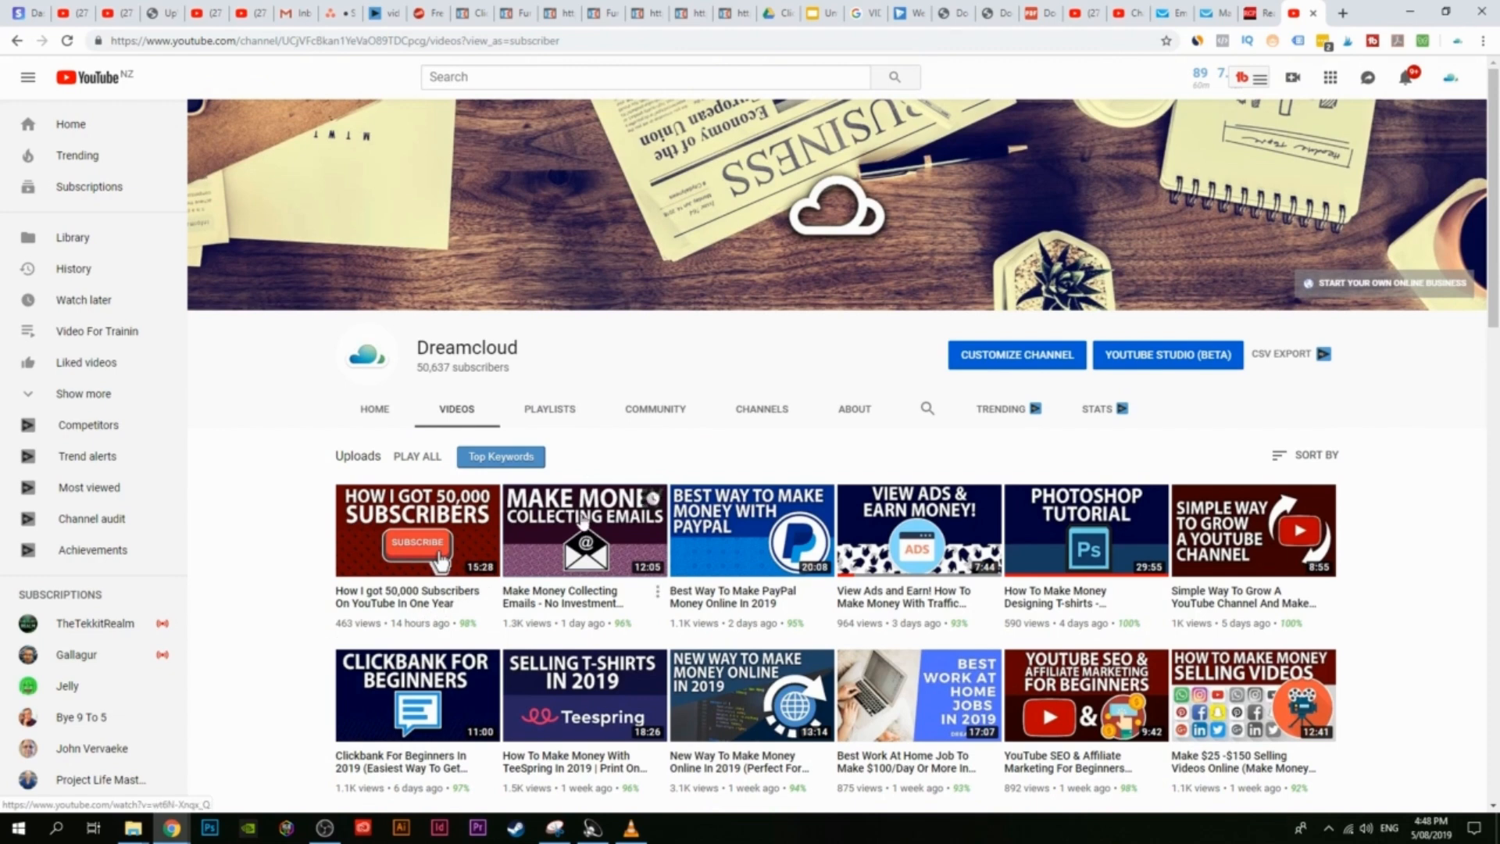
pyautogui.scroll(-6, 594, 472)
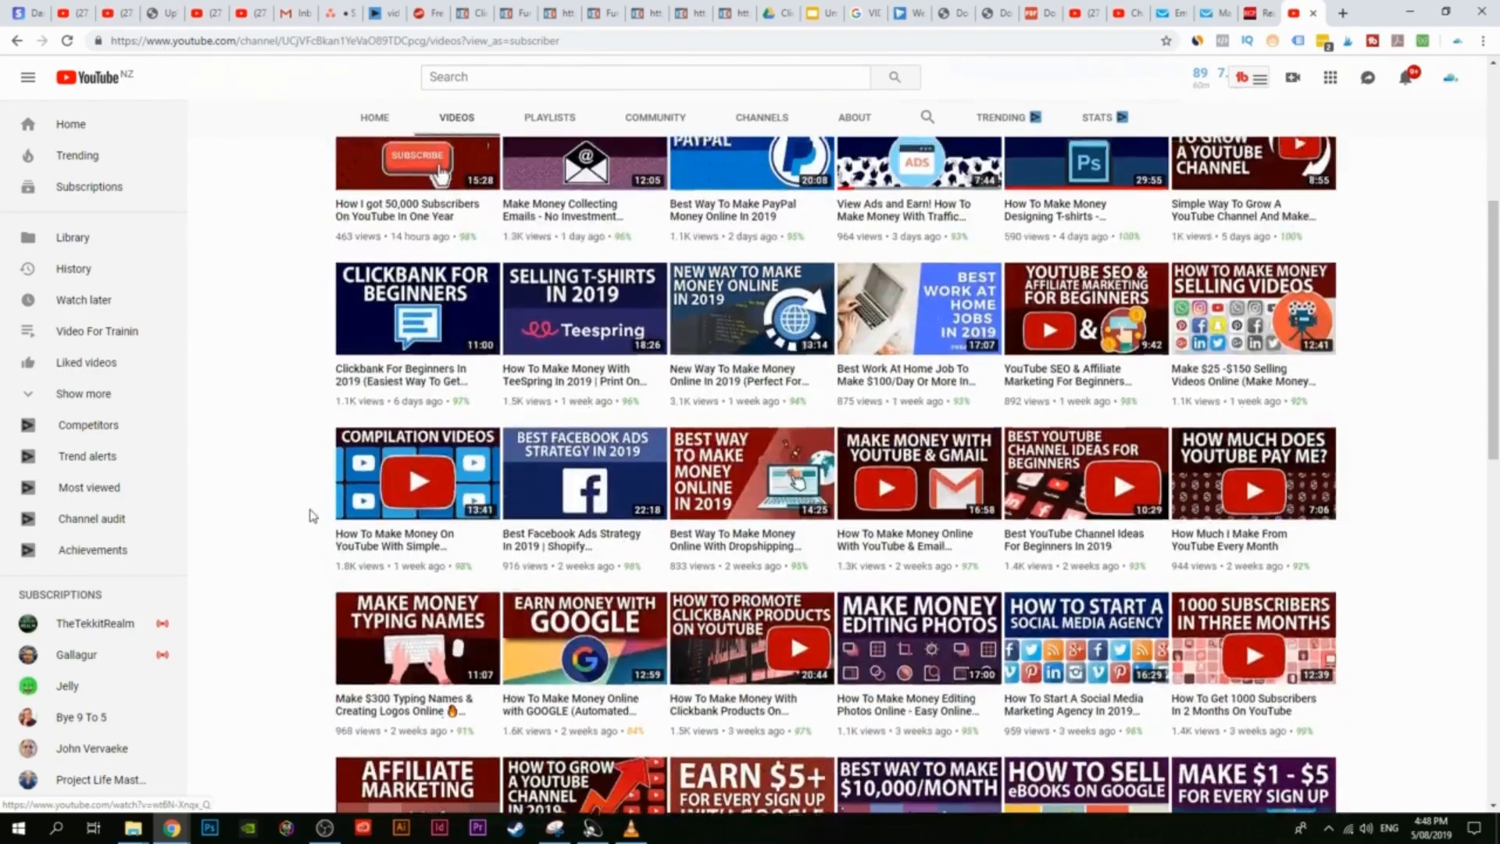
pyautogui.scroll(6, 342, 598)
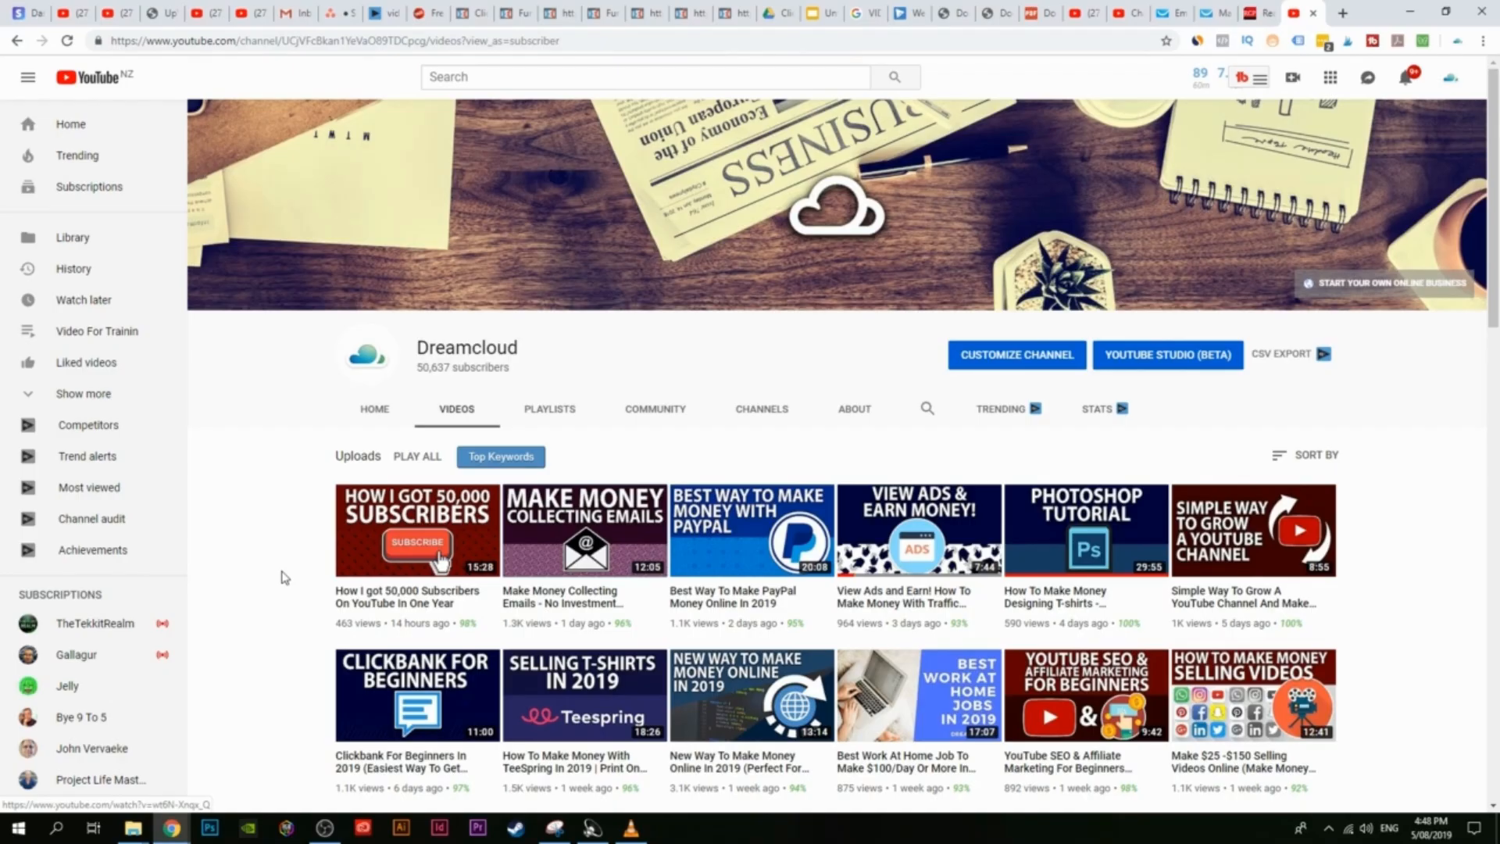
pyautogui.moveTo(325, 826)
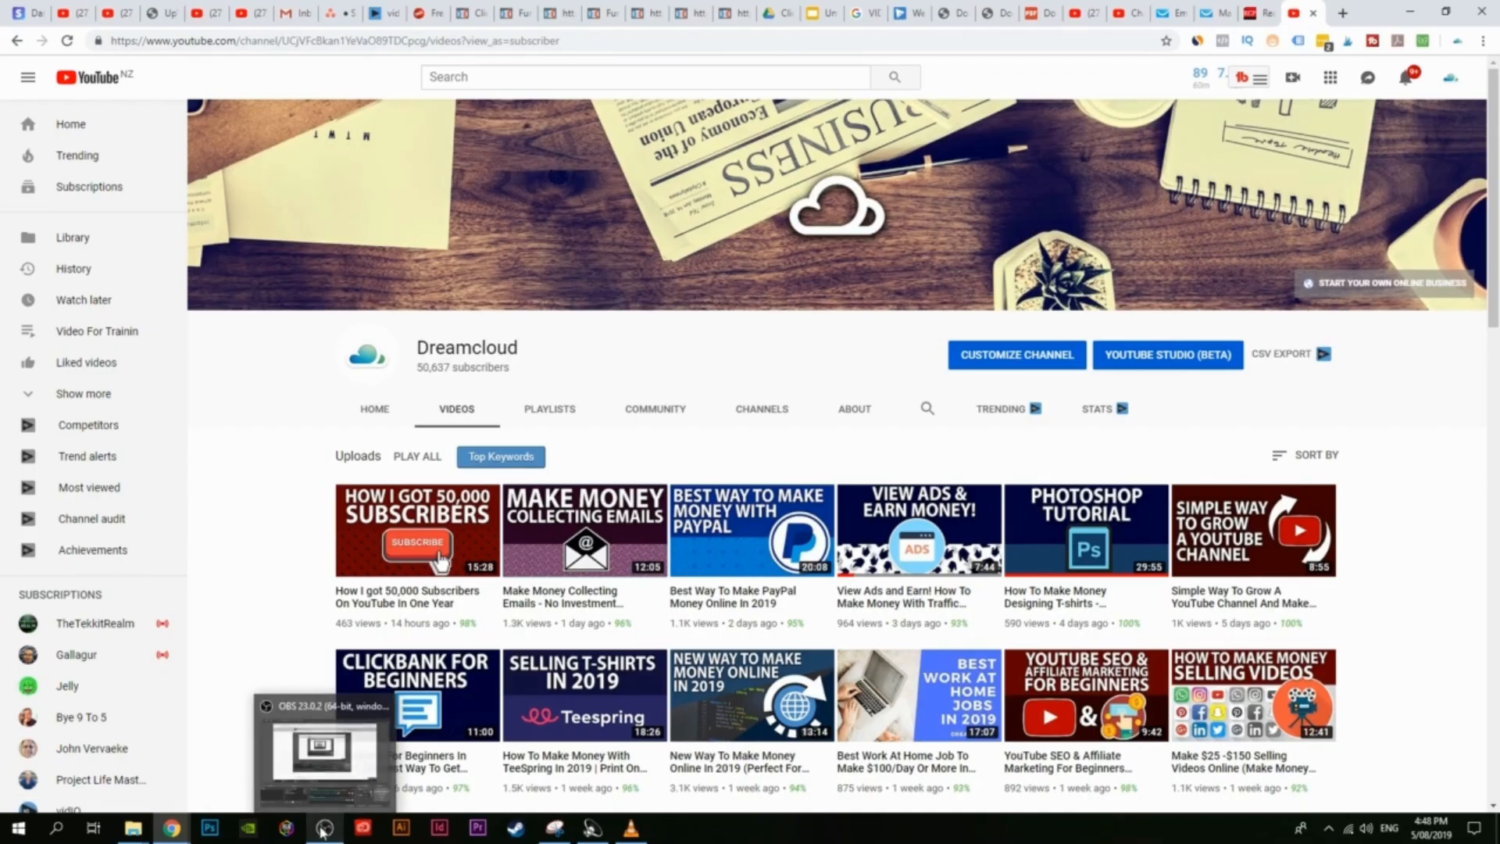